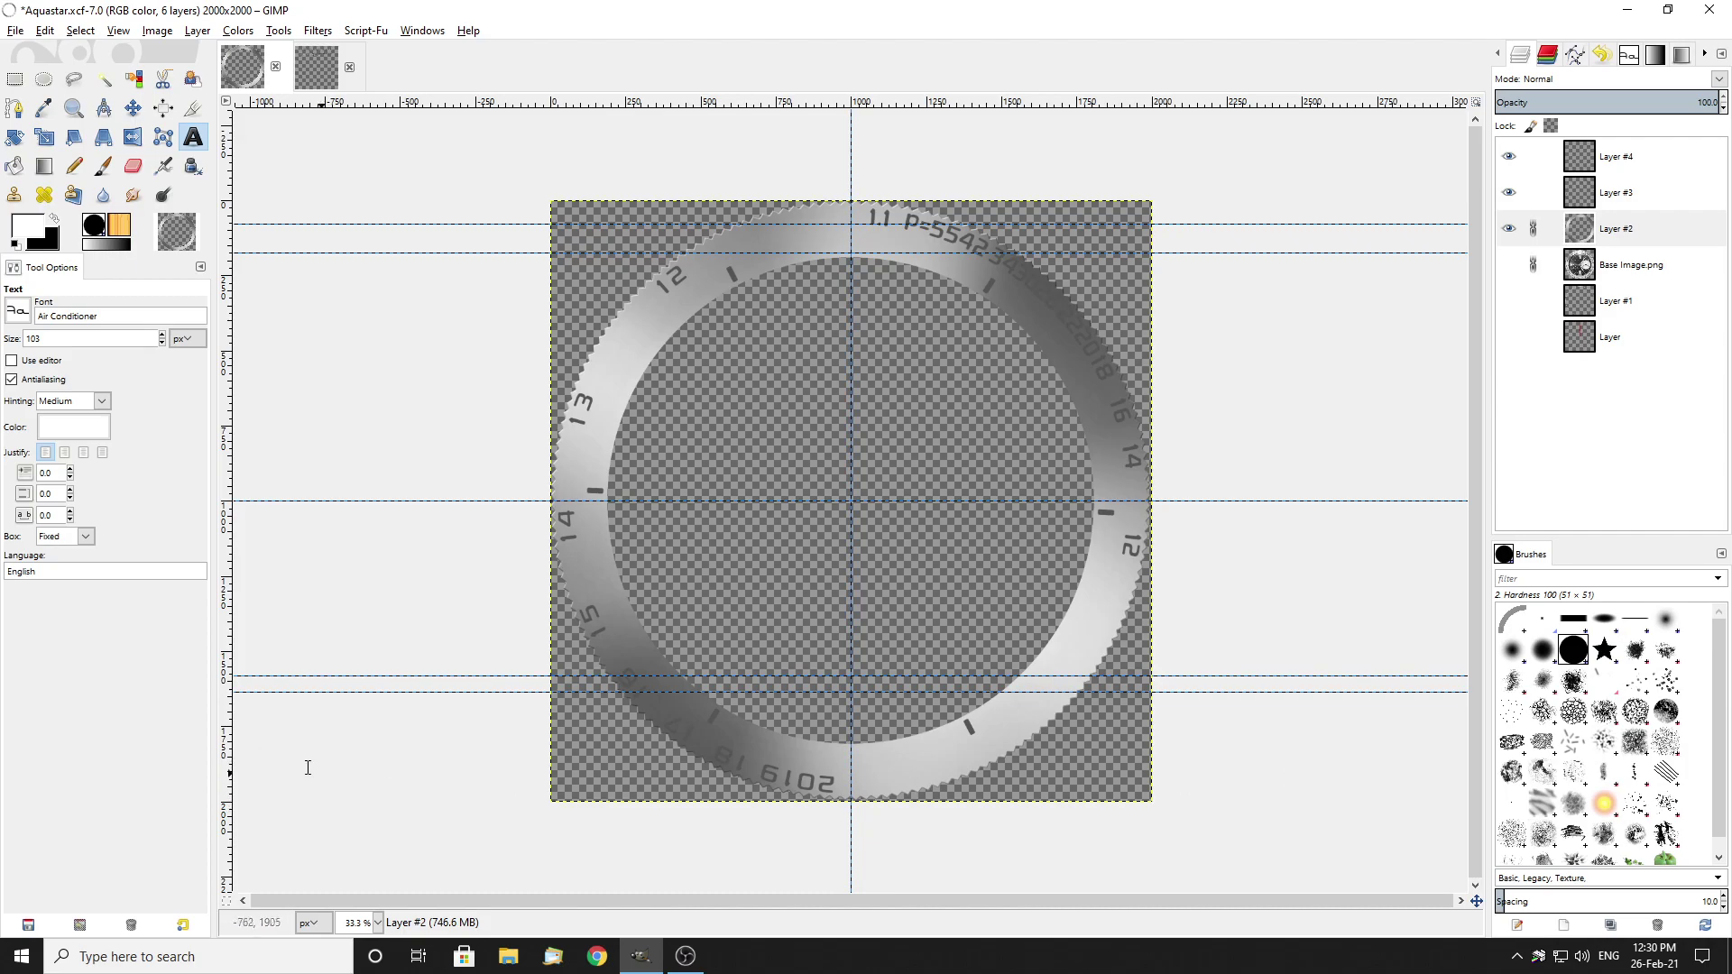
Step: Show only the Base Image.png layer, hiding Layer #2, Layer #3 and Layer #4, to examine the reference watch bezel
{"action": "scroll", "coordinate": [905, 483], "scroll_direction": "up", "scroll_amount": 3}
{"action": "scroll", "coordinate": [939, 506], "scroll_direction": "down", "scroll_amount": 3}
{"action": "left_click", "coordinate": [1532, 263]}
{"action": "left_click", "coordinate": [133, 107]}
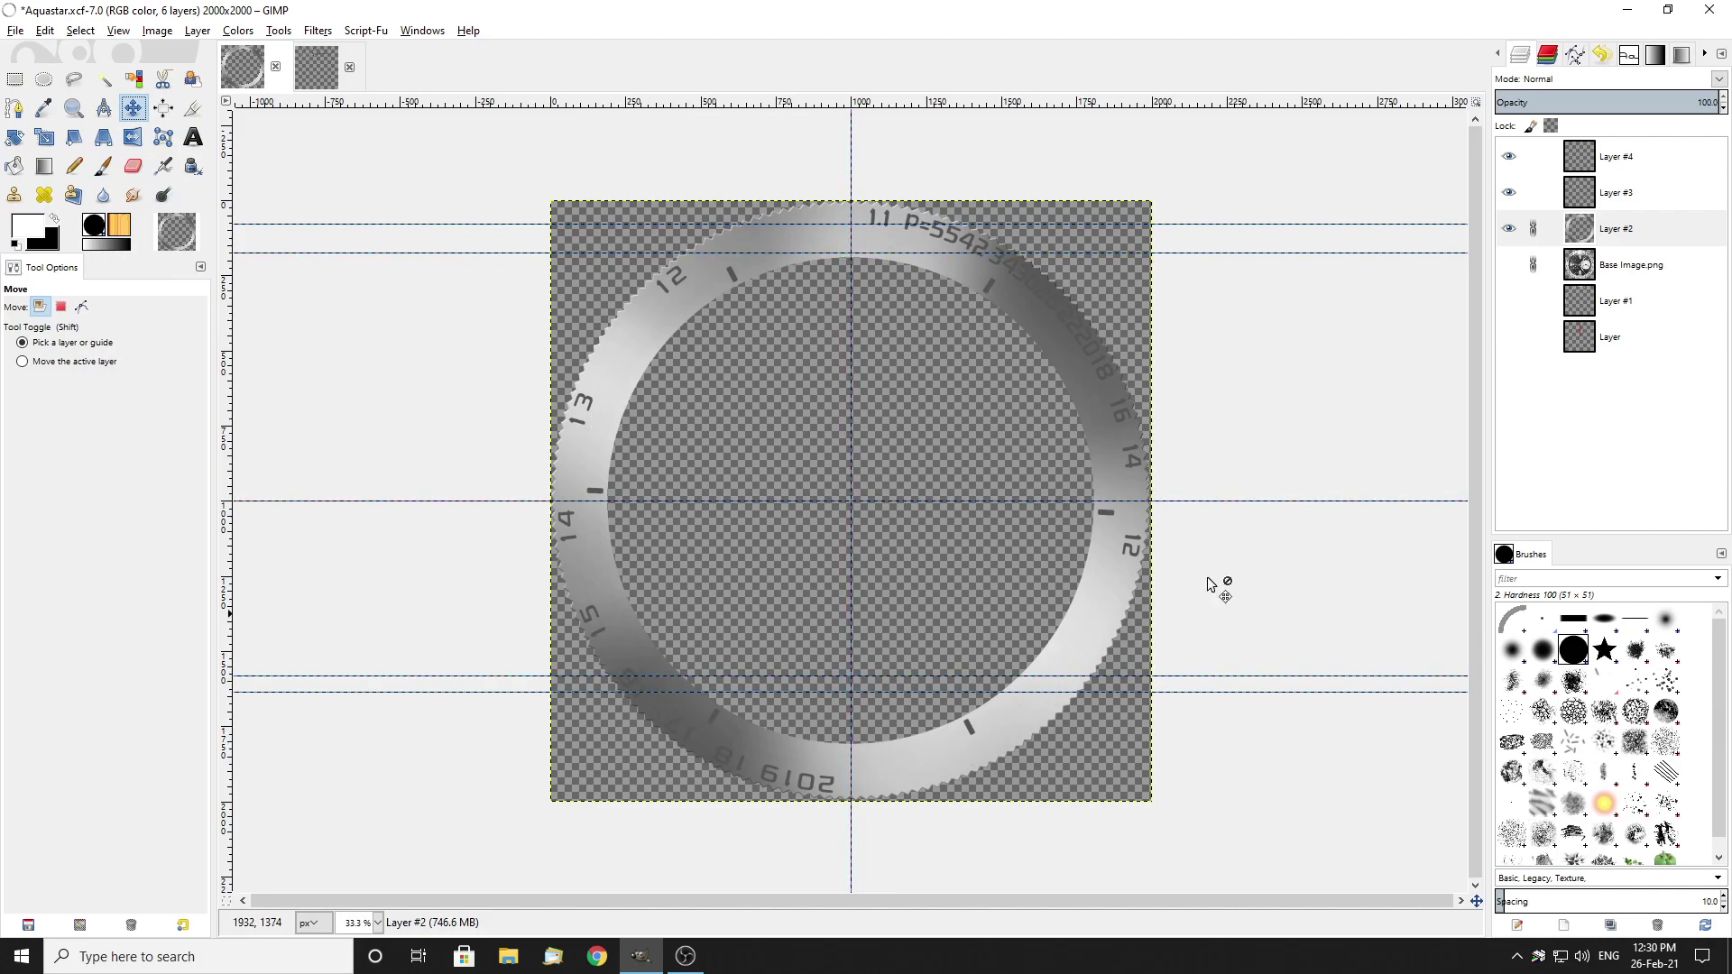
{"action": "left_click", "coordinate": [1508, 228]}
{"action": "left_click", "coordinate": [1509, 264]}
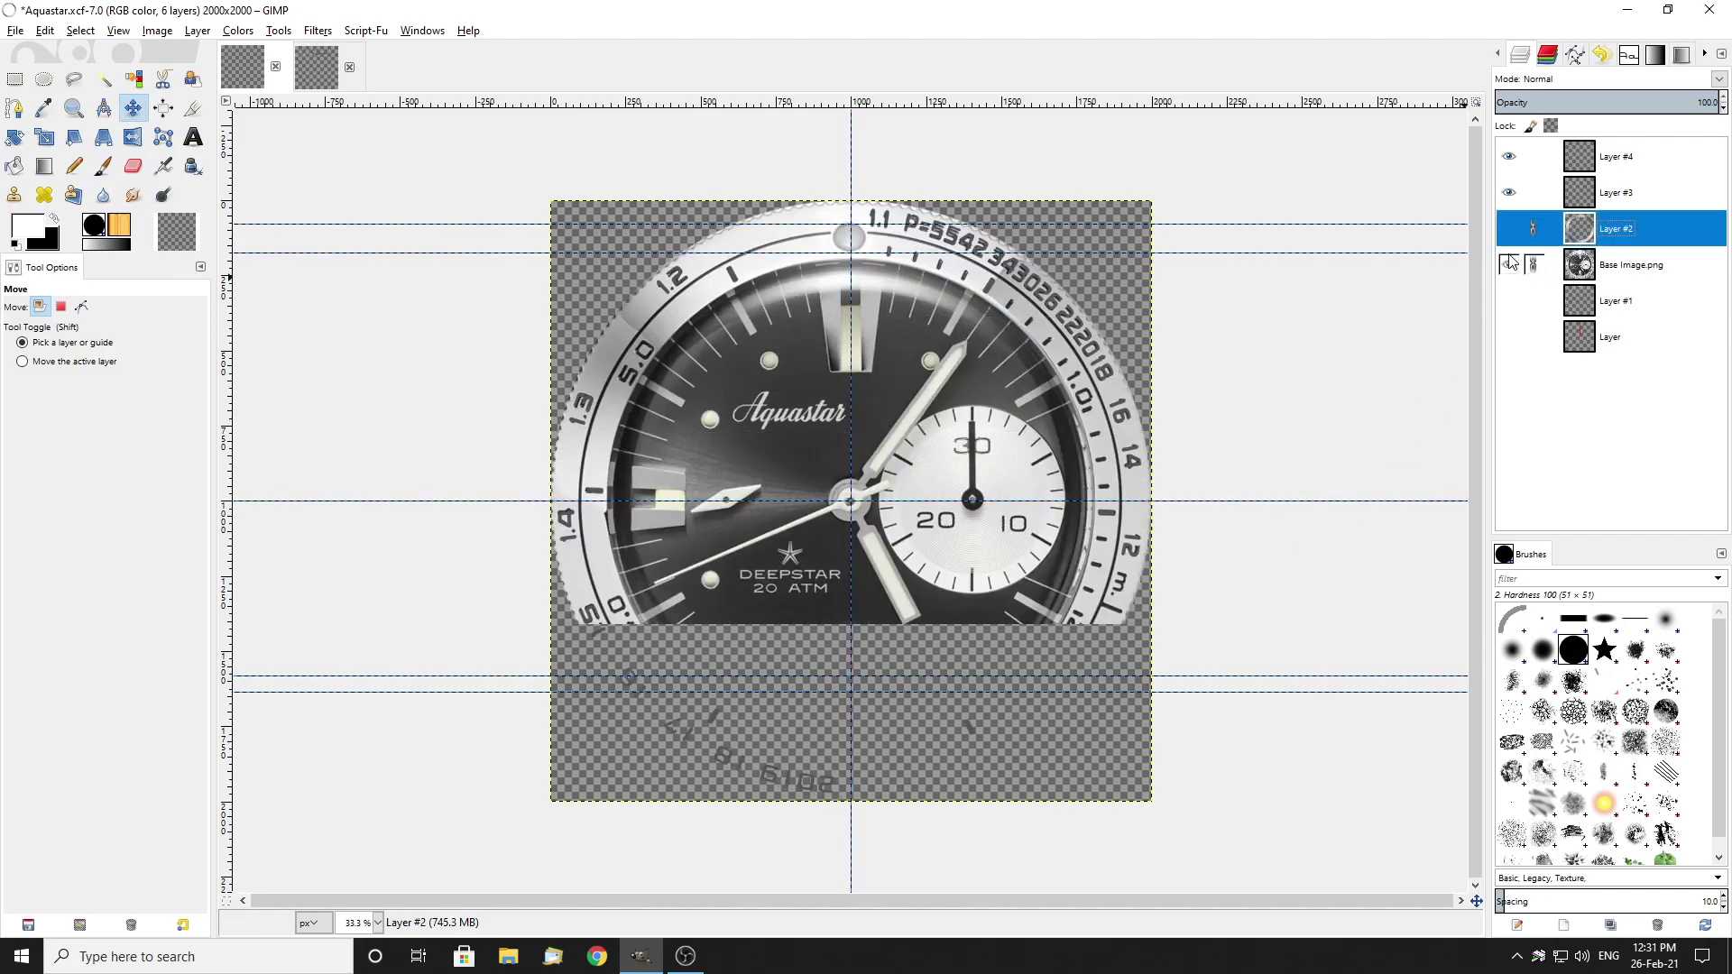
{"action": "left_click", "coordinate": [1508, 192]}
{"action": "left_click", "coordinate": [1508, 156]}
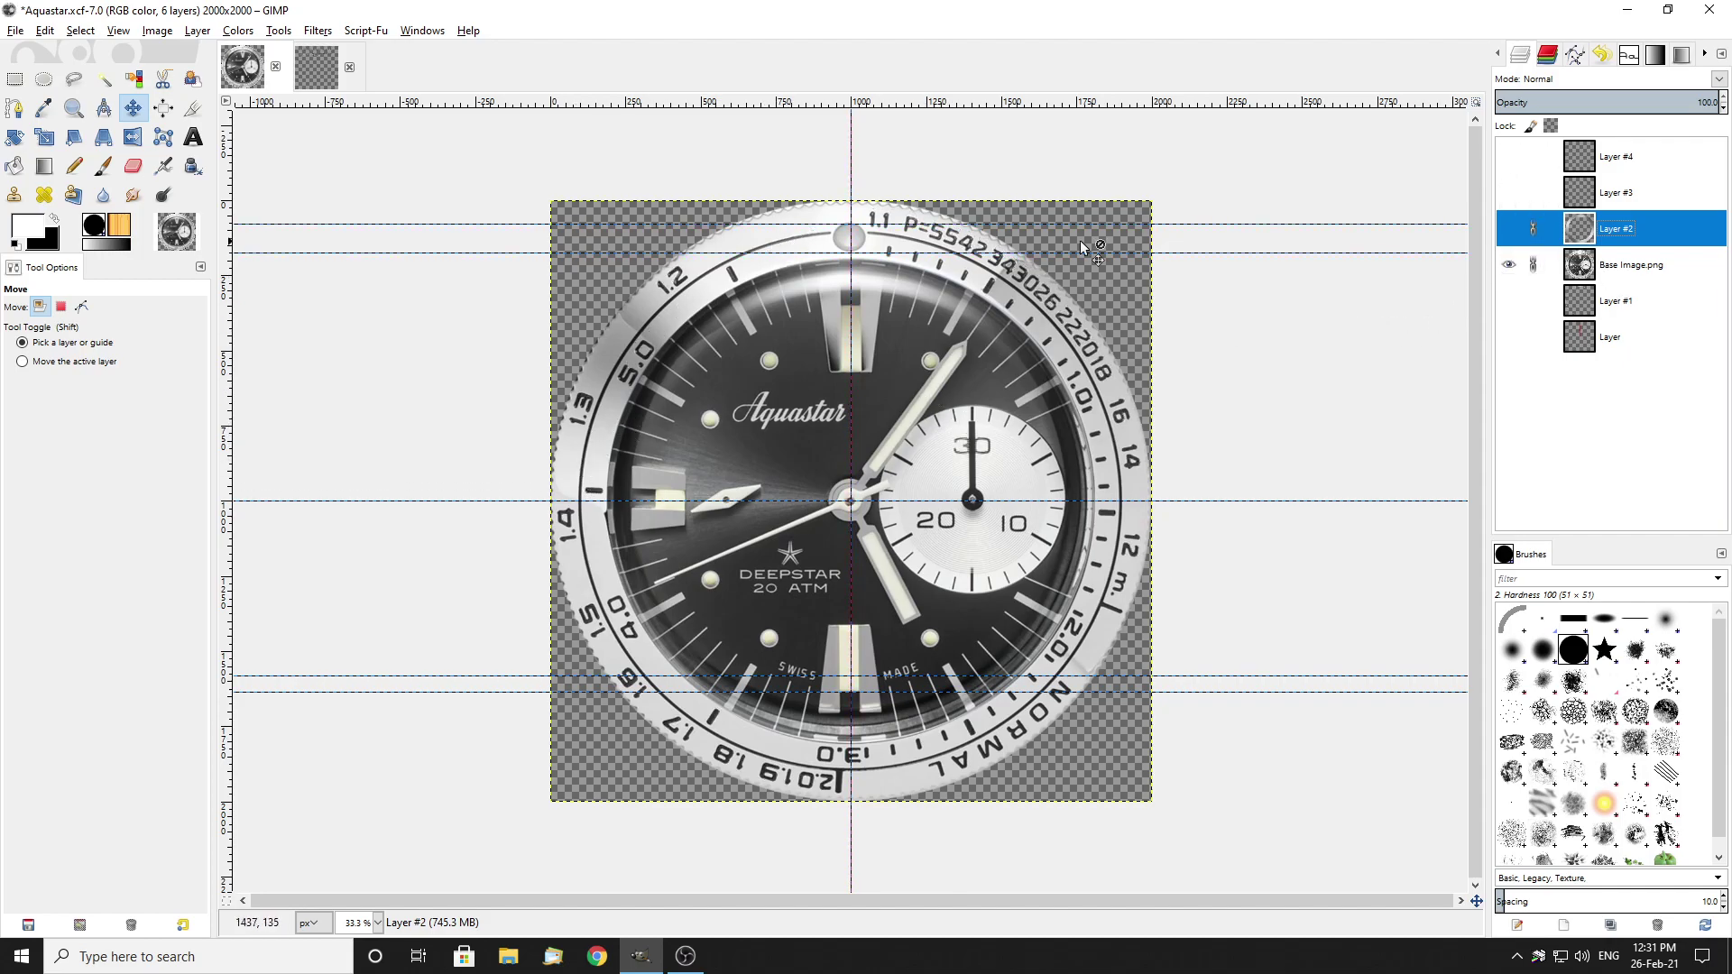
Step: Hide Base Image.png and leave only the plain metallic bezel ring on Layer #2 visible, with Layer #3 and Layer #4 hidden
{"action": "left_click", "coordinate": [1508, 157]}
{"action": "left_click", "coordinate": [1508, 192]}
{"action": "left_click", "coordinate": [1508, 229]}
{"action": "left_click", "coordinate": [1508, 264]}
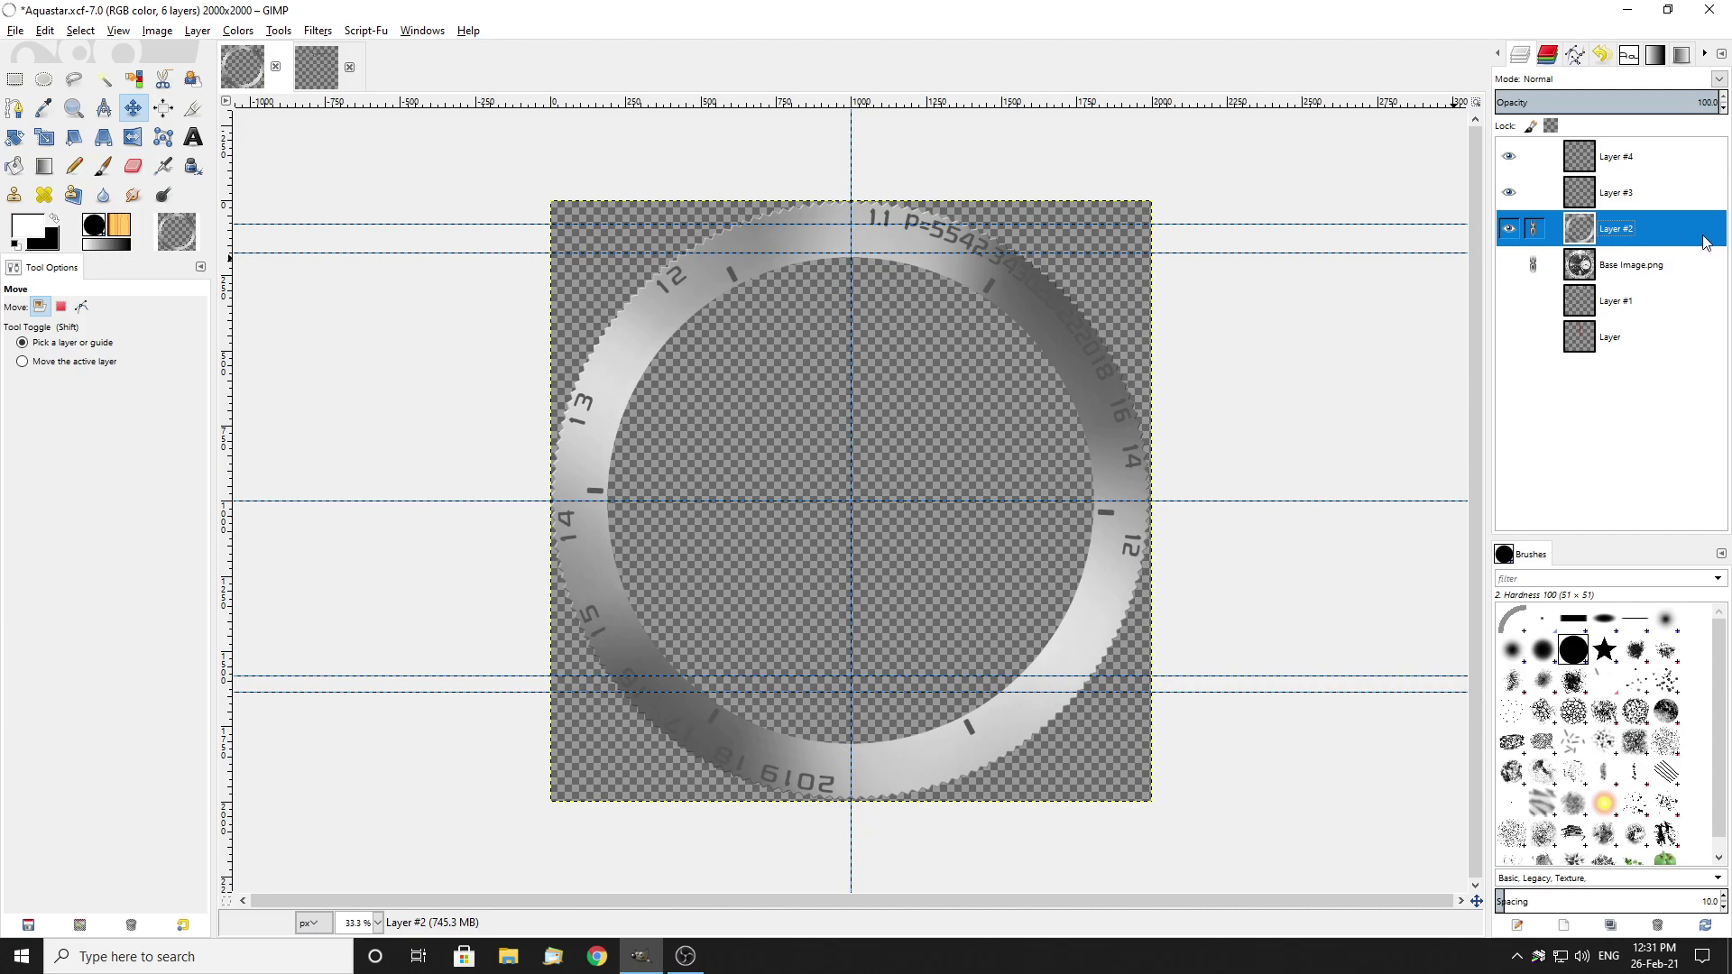
{"action": "left_click", "coordinate": [1508, 156]}
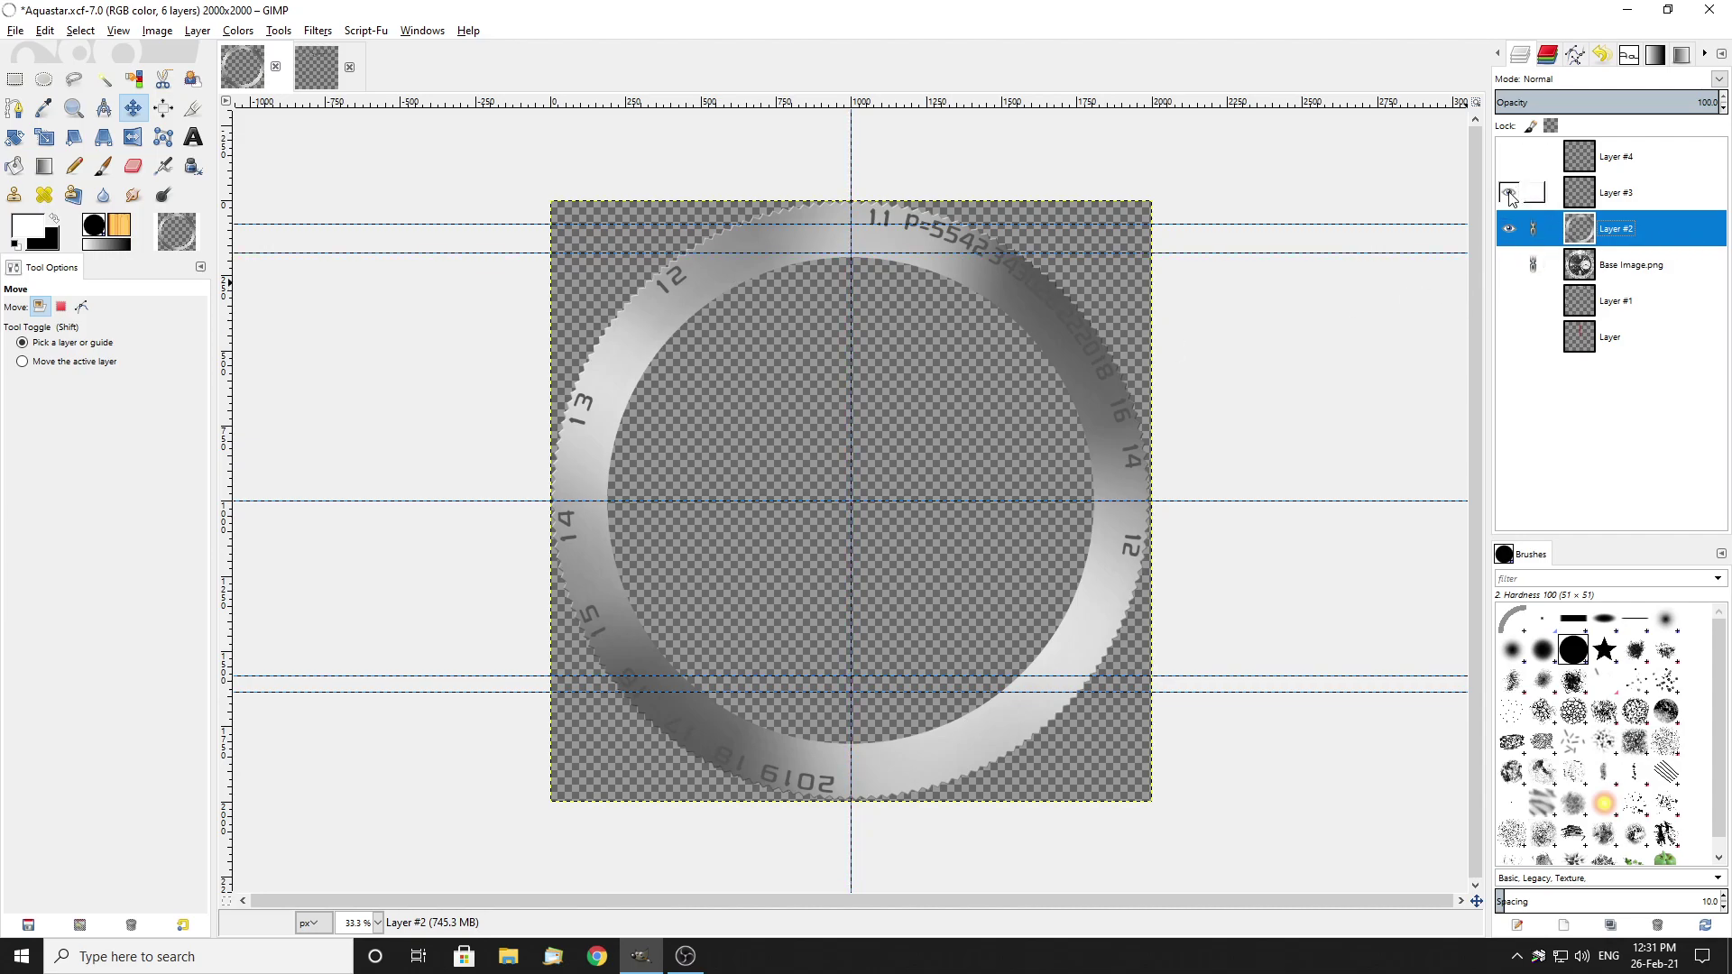
{"action": "left_click", "coordinate": [1508, 192]}
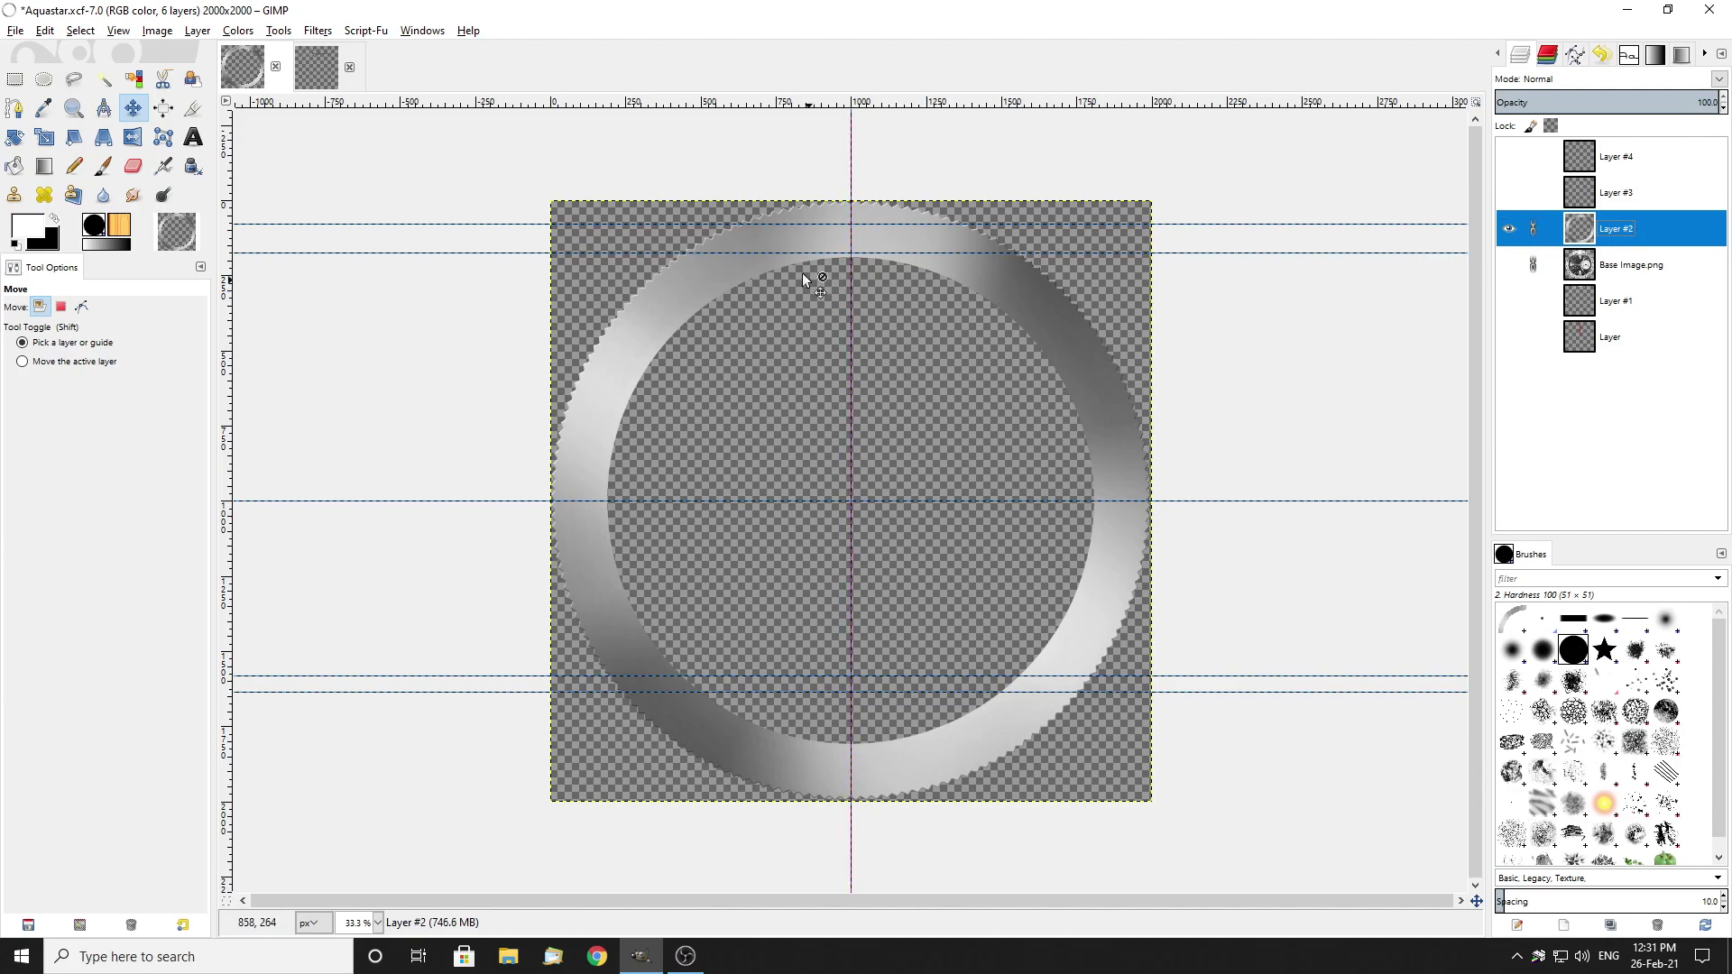
Step: Add a new transparent layer above Layer #2 and paste the copied bezel ring onto it
{"action": "right_click", "coordinate": [1649, 231]}
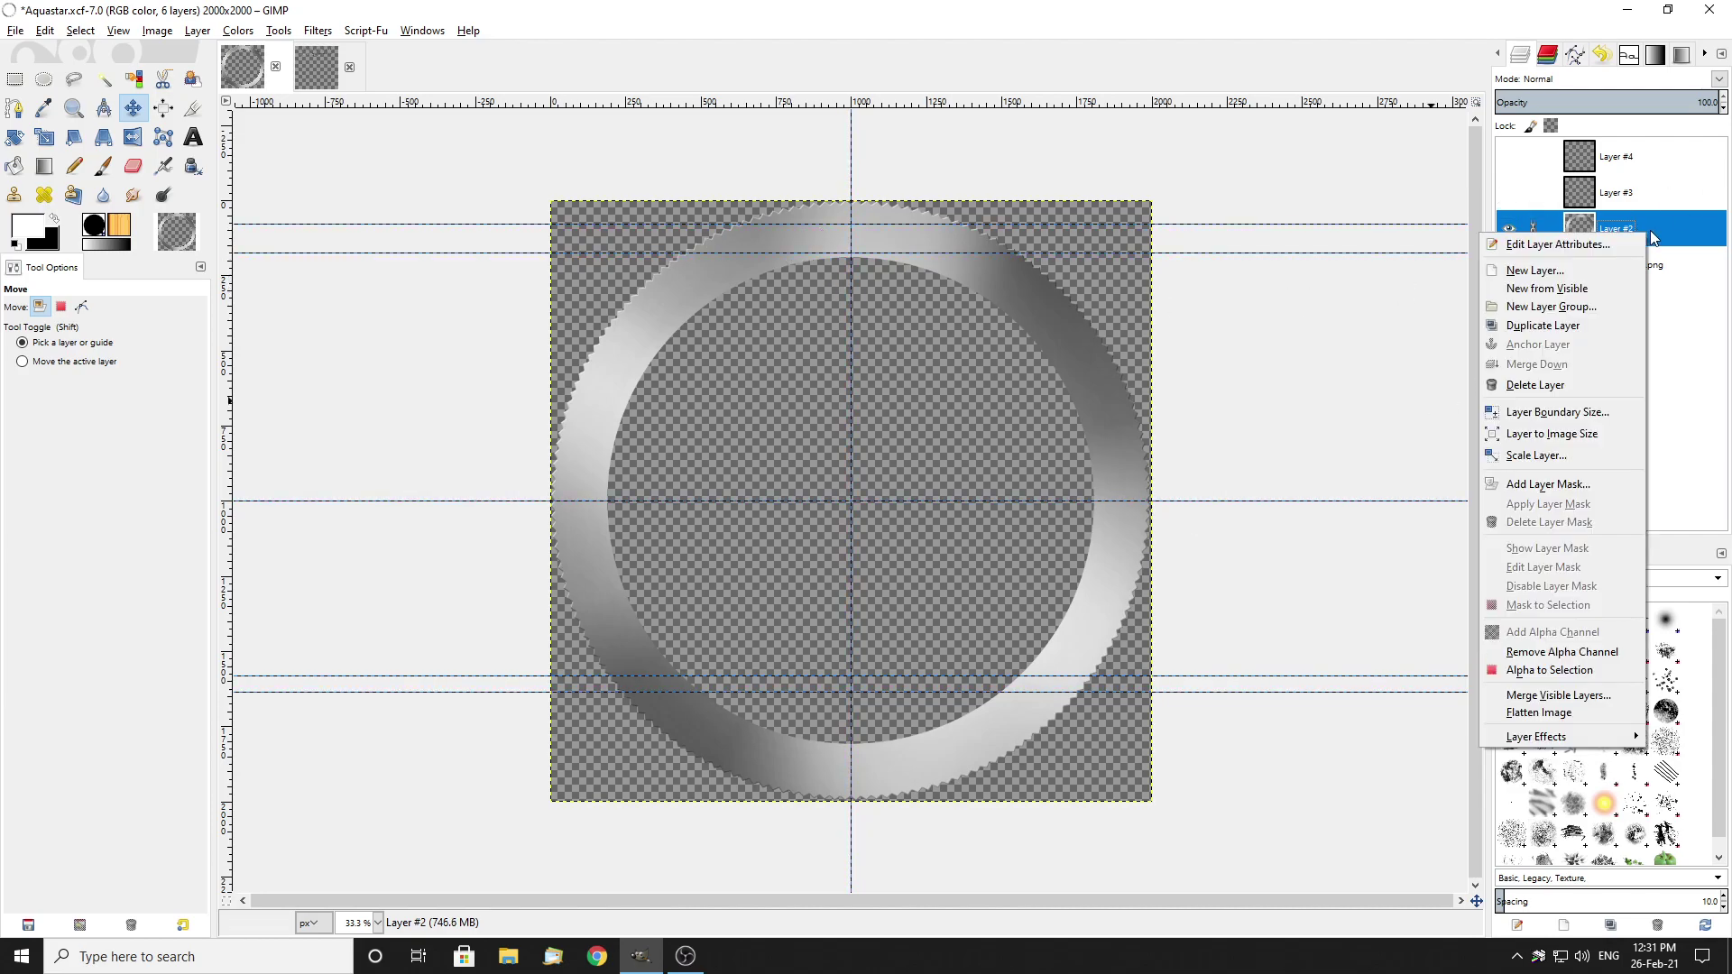
{"action": "left_click", "coordinate": [1579, 267]}
{"action": "left_click", "coordinate": [1559, 431]}
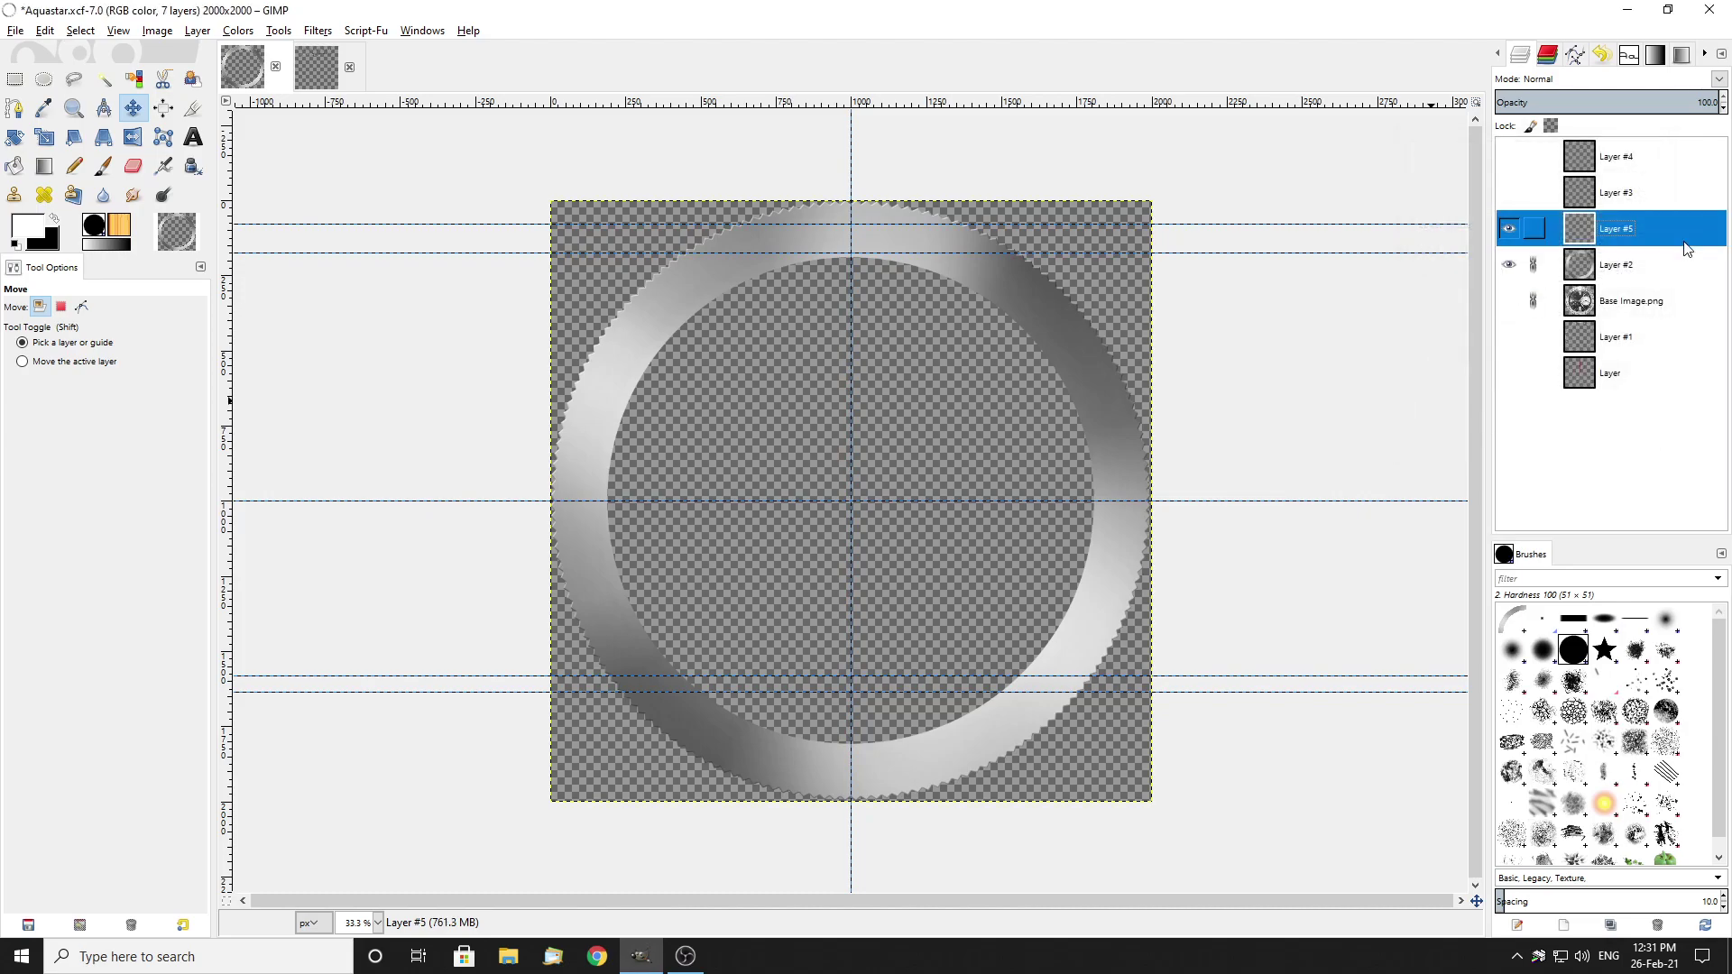
{"action": "key", "text": "ctrl+v"}
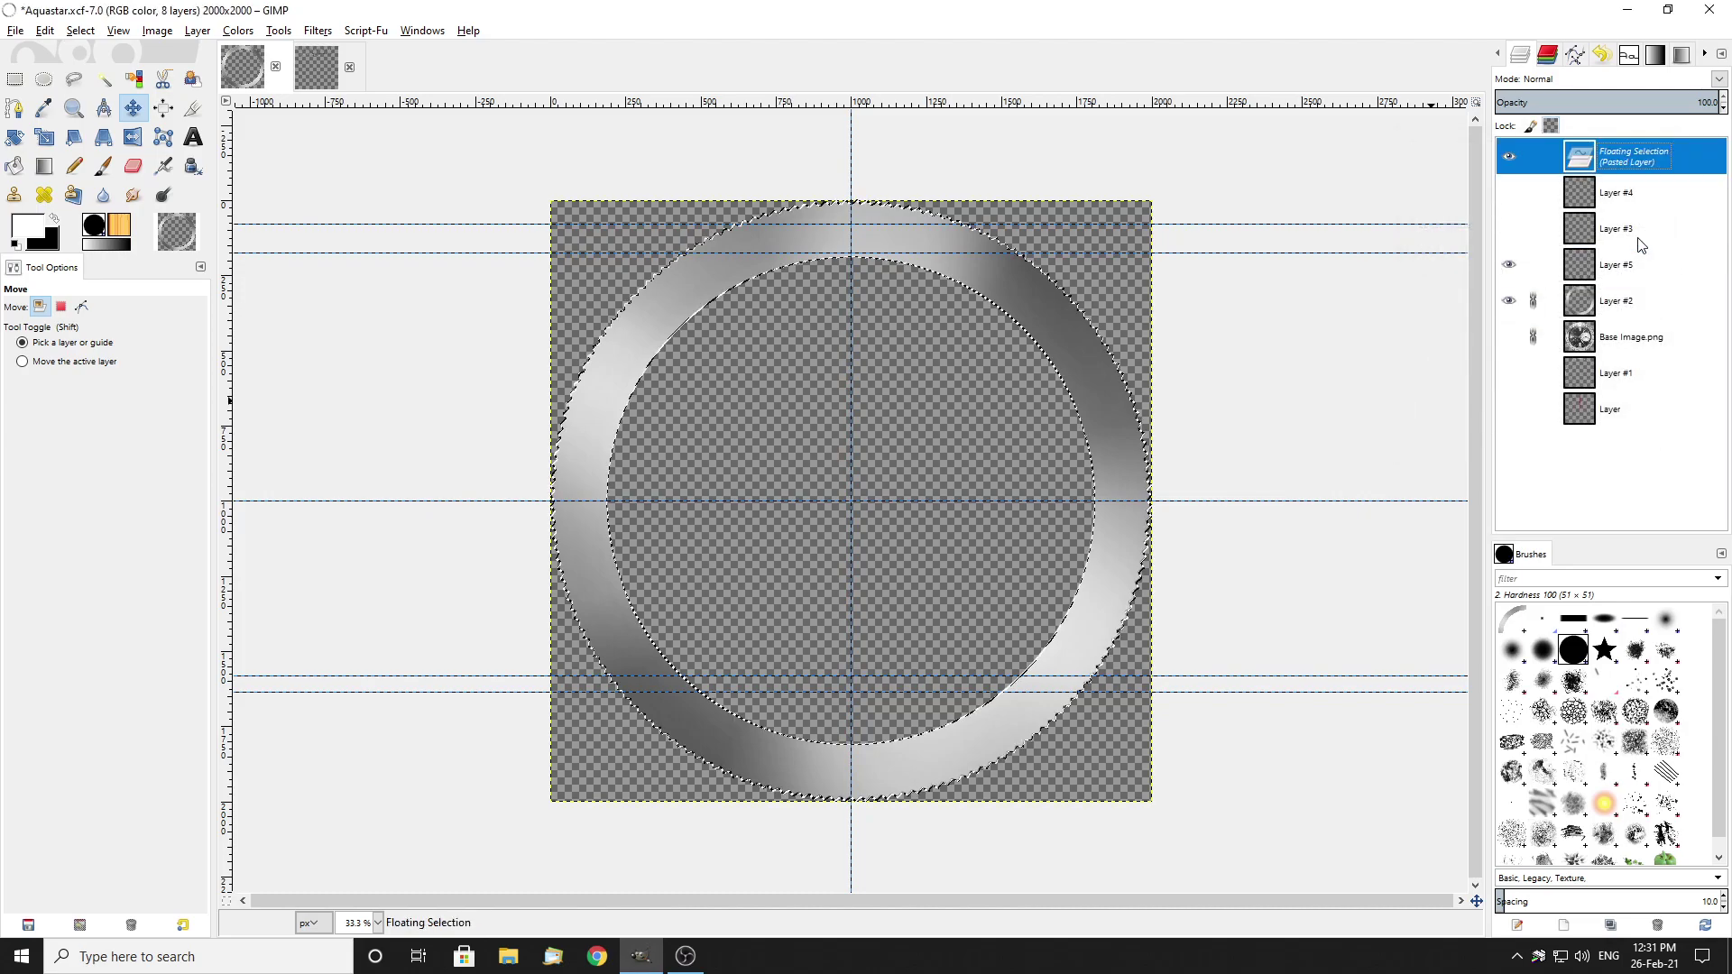
Step: Try anchoring the pasted ring with Layer #2 hidden, and undo the anchoring
{"action": "left_click", "coordinate": [15, 80]}
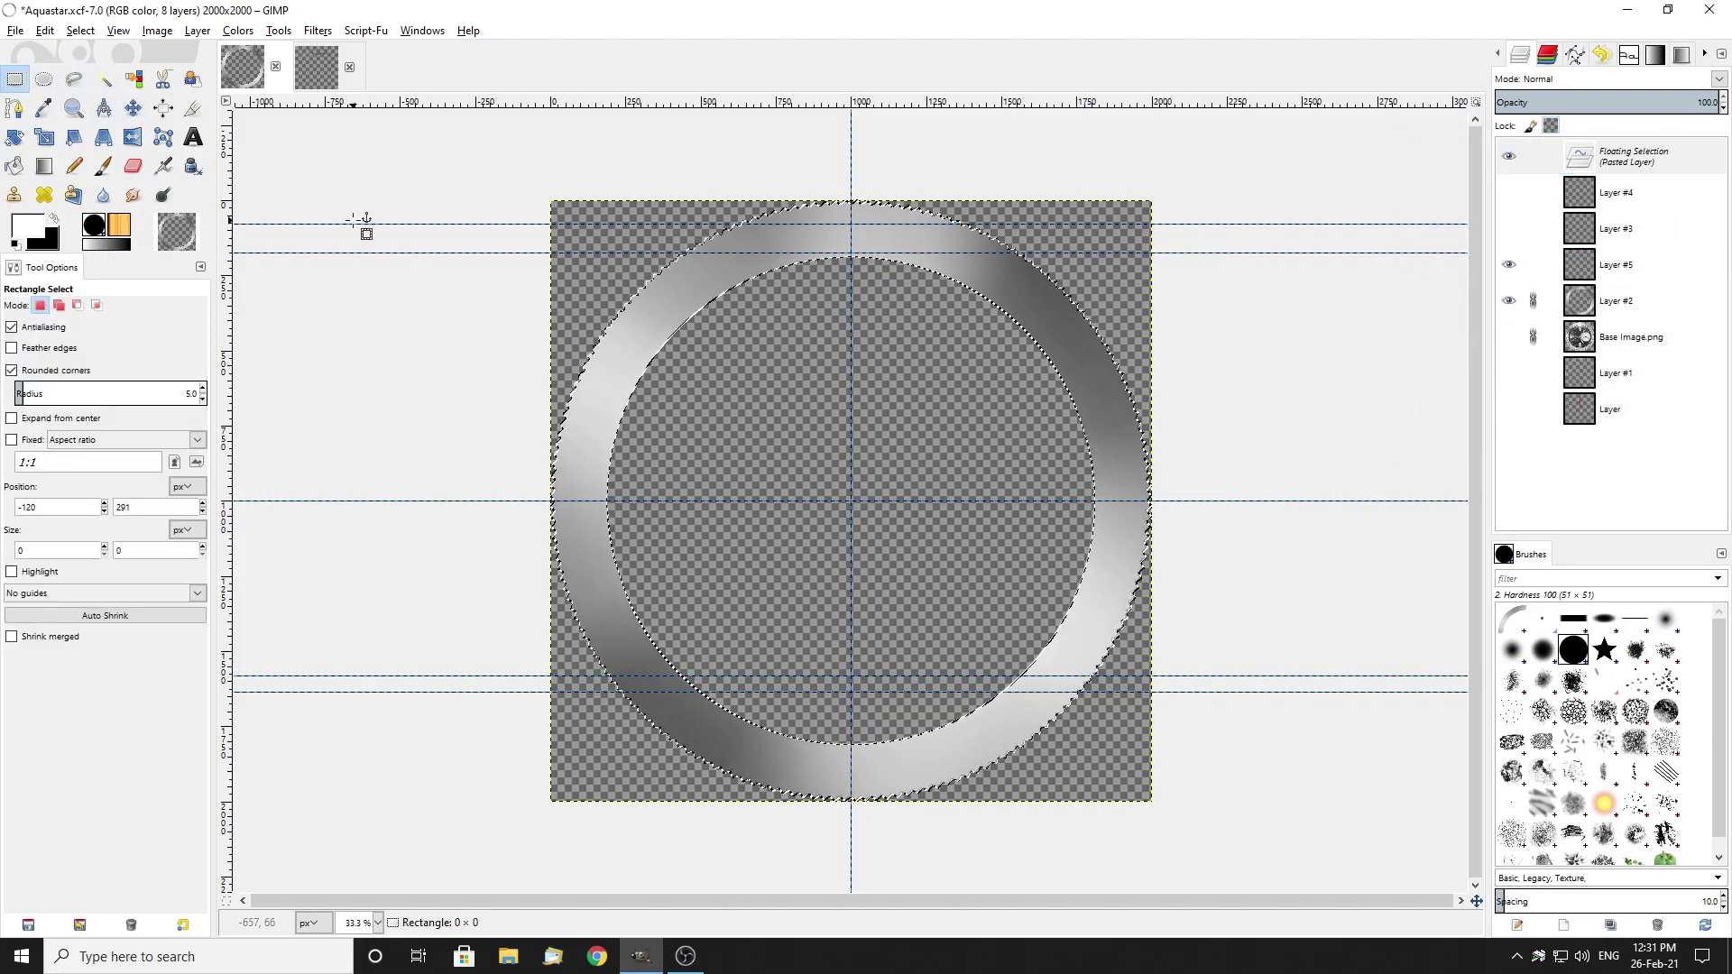
{"action": "left_click", "coordinate": [354, 220]}
{"action": "left_click", "coordinate": [1512, 264]}
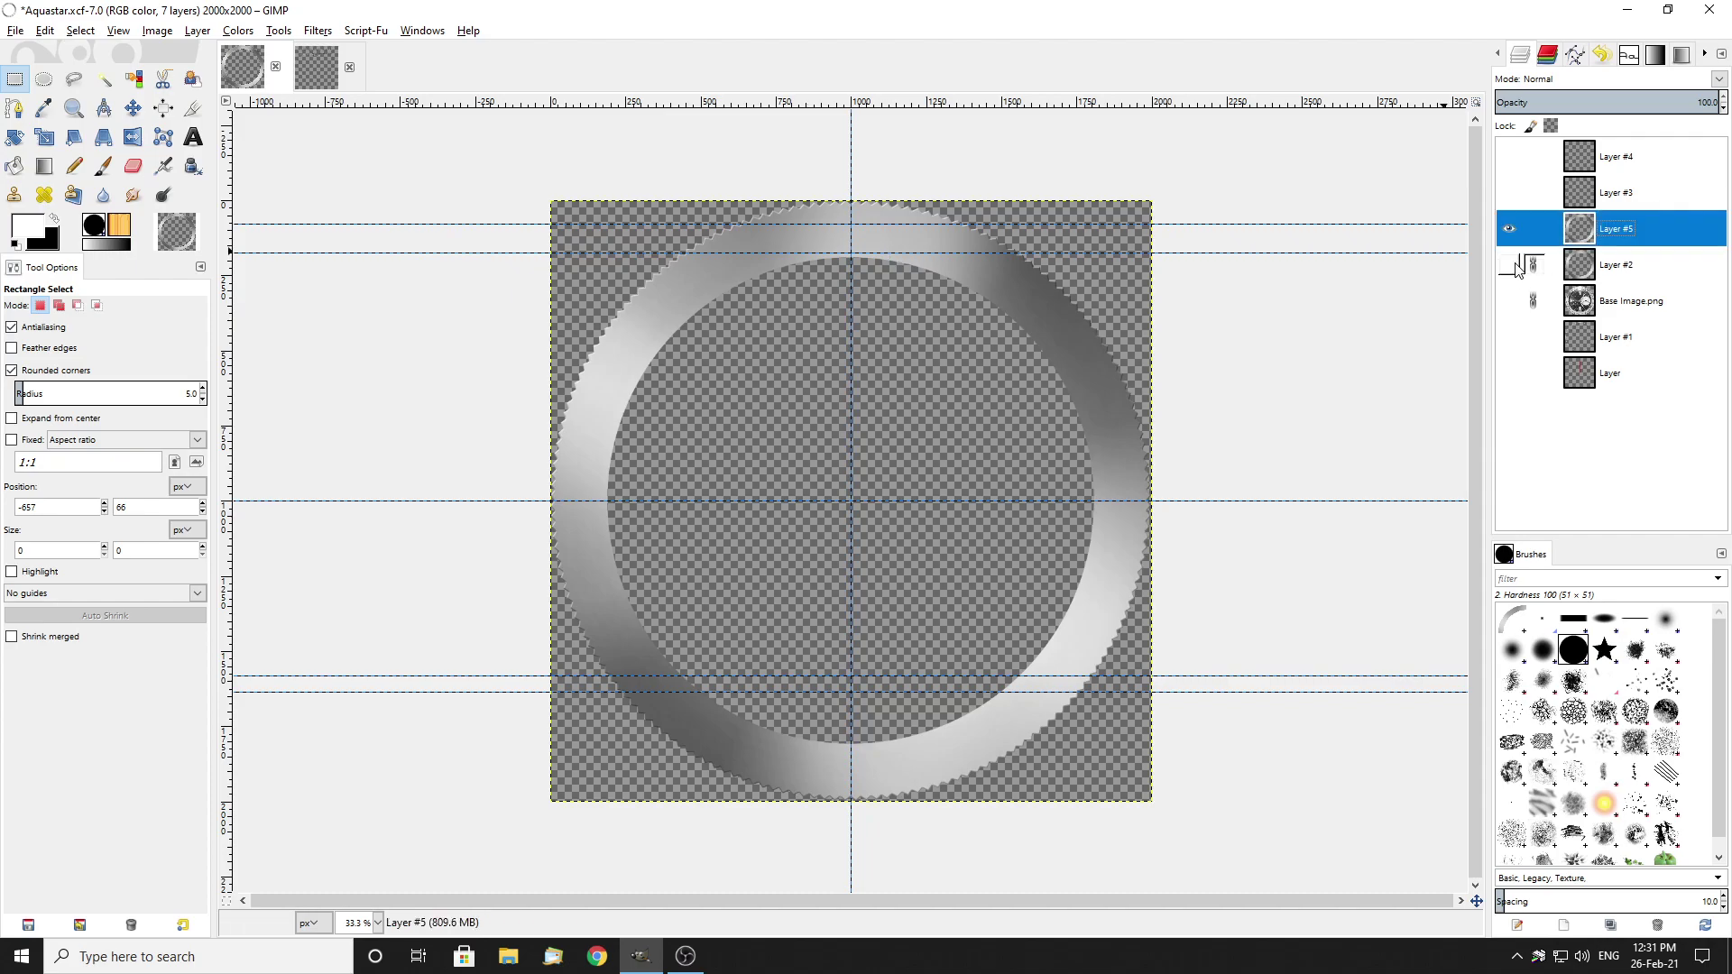
{"action": "key", "text": "ctrl+z"}
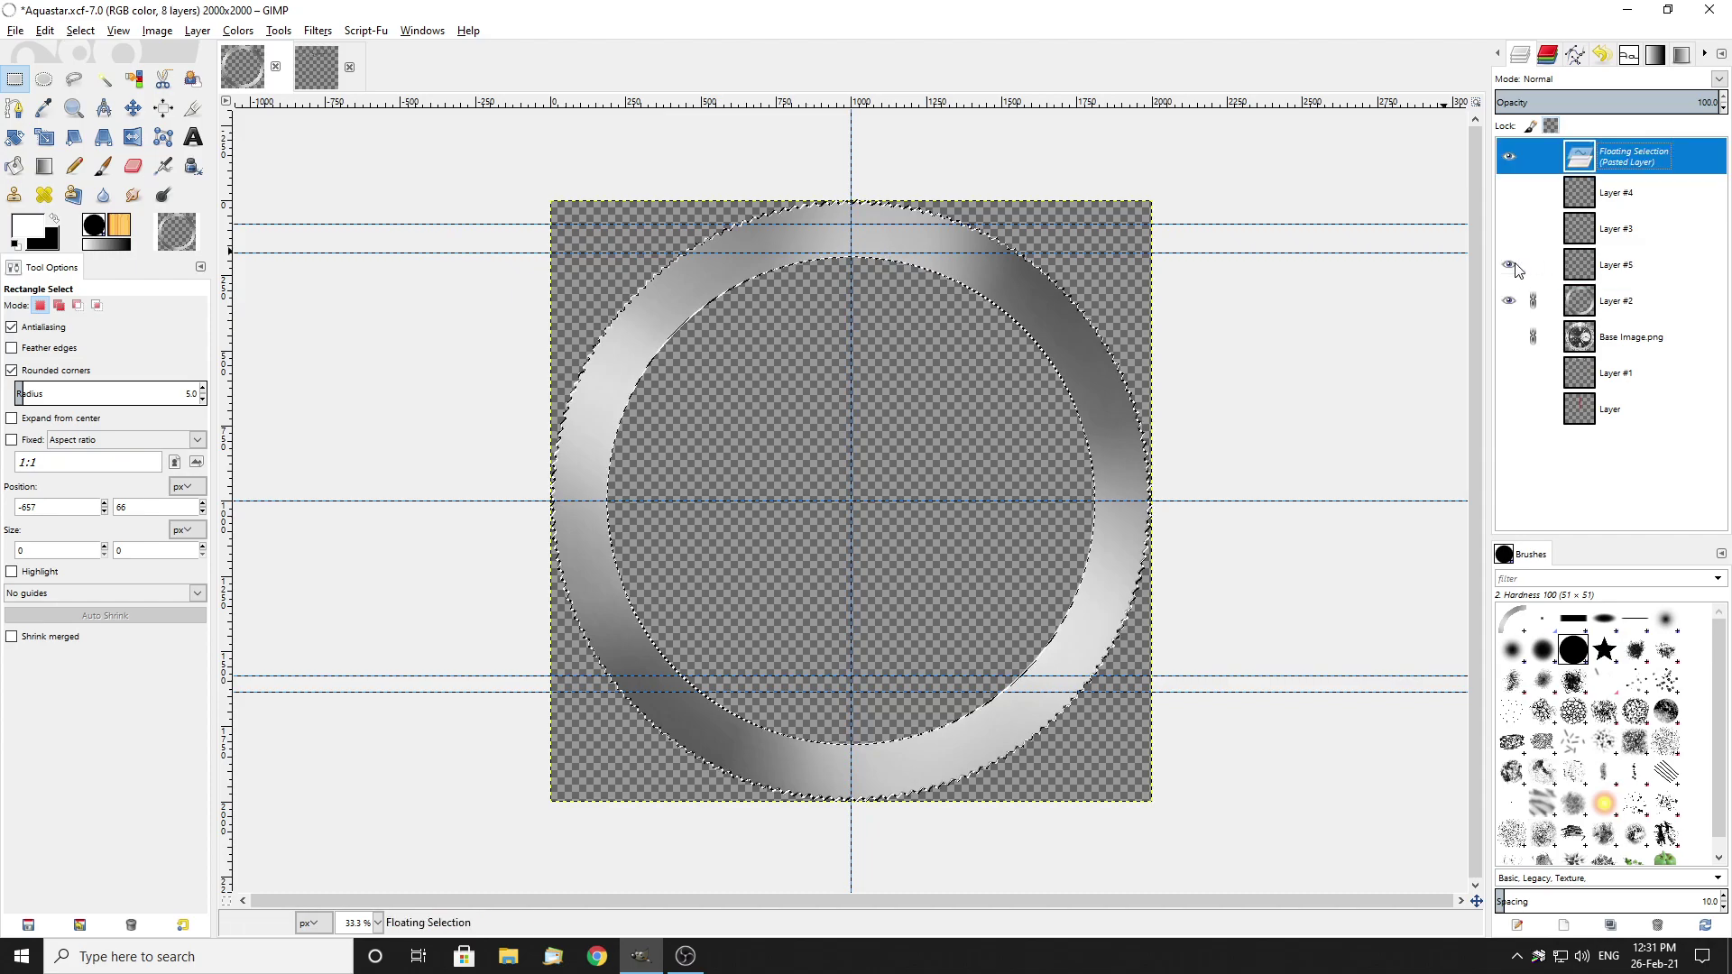
Step: Fill the pasted ring with the grey foreground colour 919191 and anchor it to Layer #5
{"action": "left_click", "coordinate": [29, 232]}
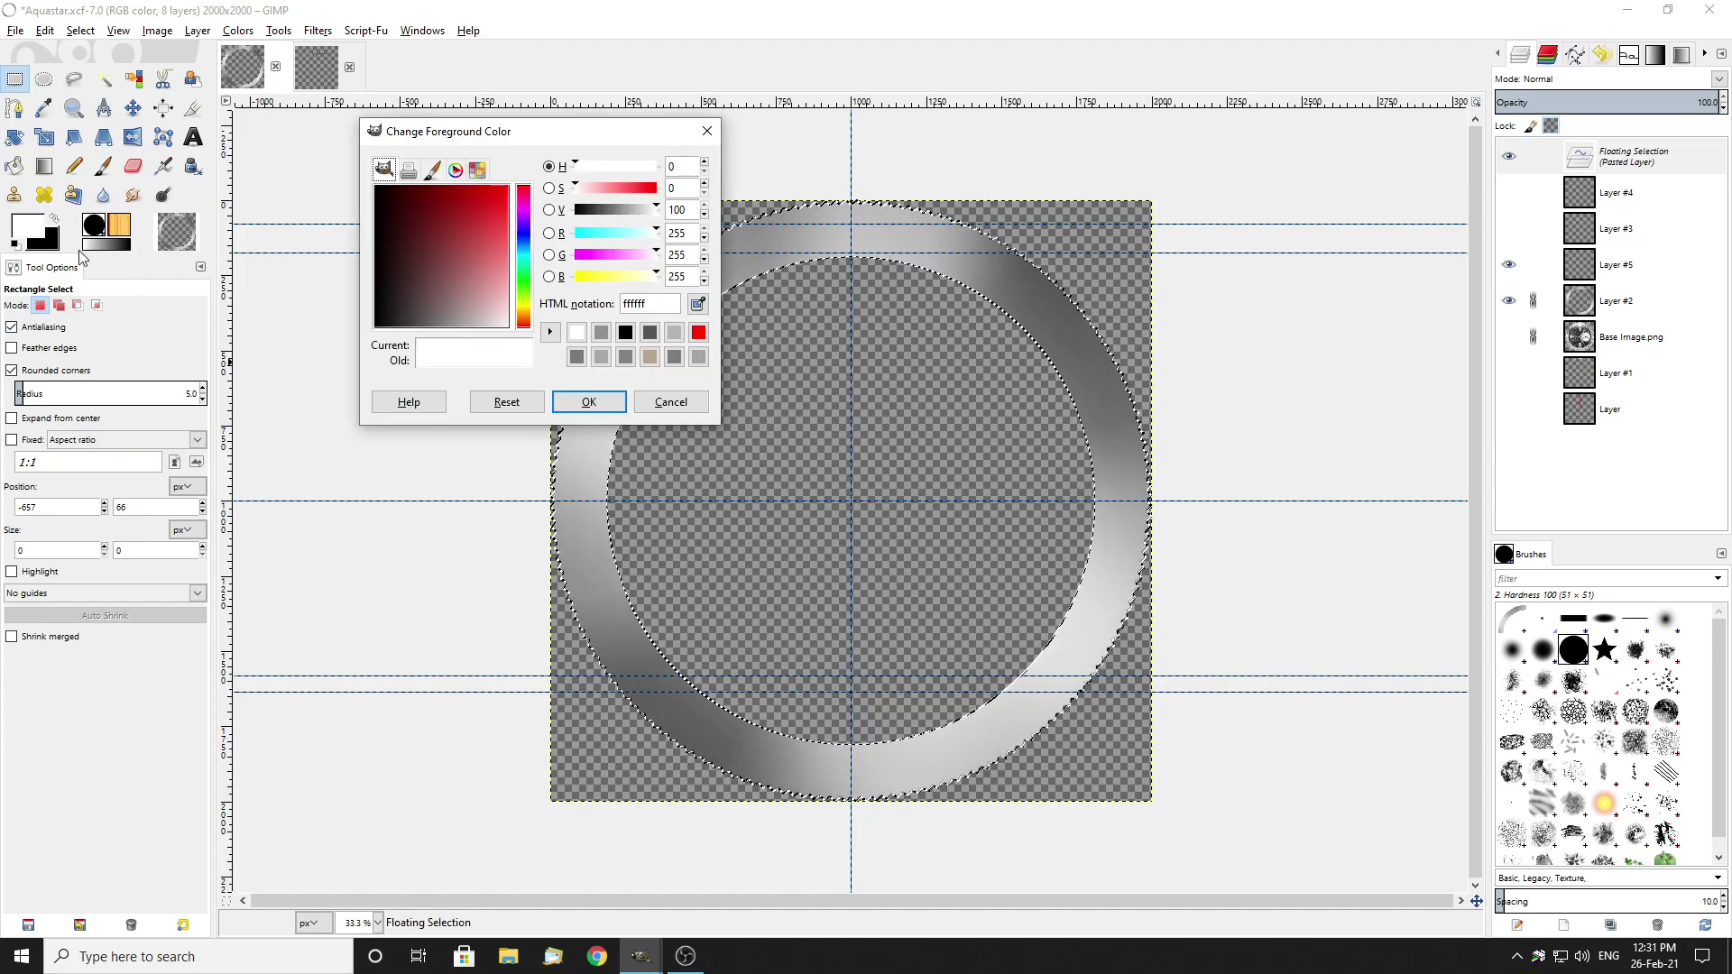
{"action": "left_click", "coordinate": [600, 333]}
{"action": "left_click_drag", "start_coordinate": [451, 332], "coordinate": [447, 332]}
{"action": "left_click", "coordinate": [601, 334]}
{"action": "left_click", "coordinate": [588, 402]}
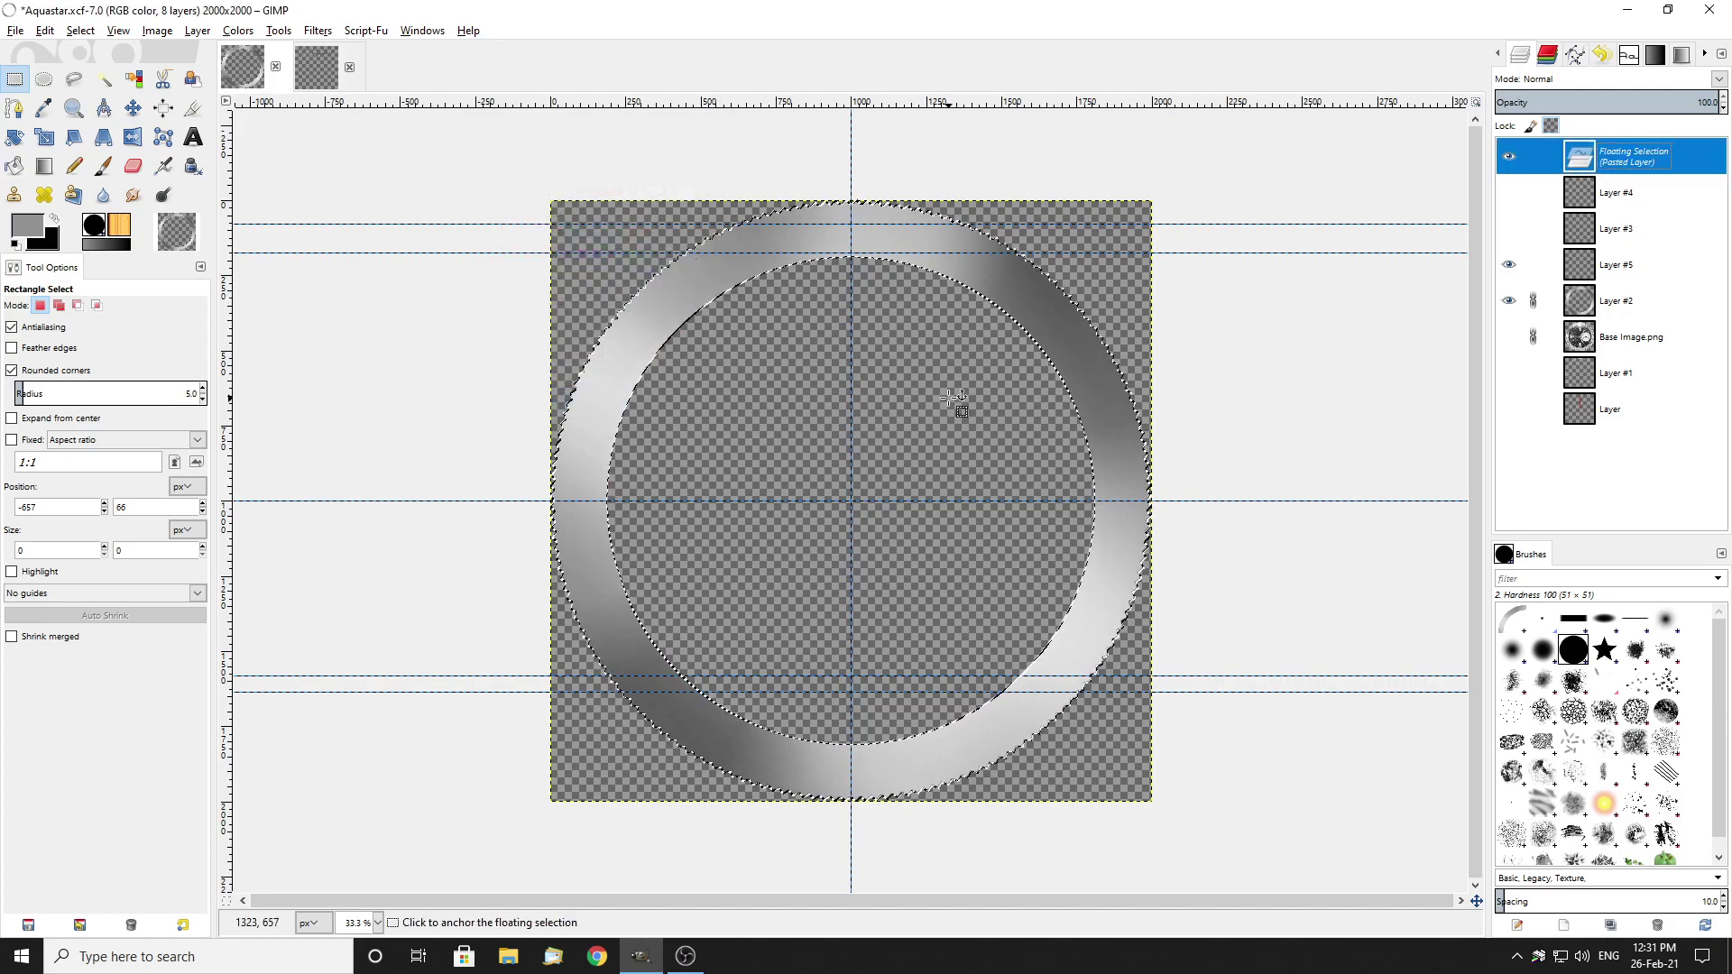
{"action": "key", "text": "ctrl+comma"}
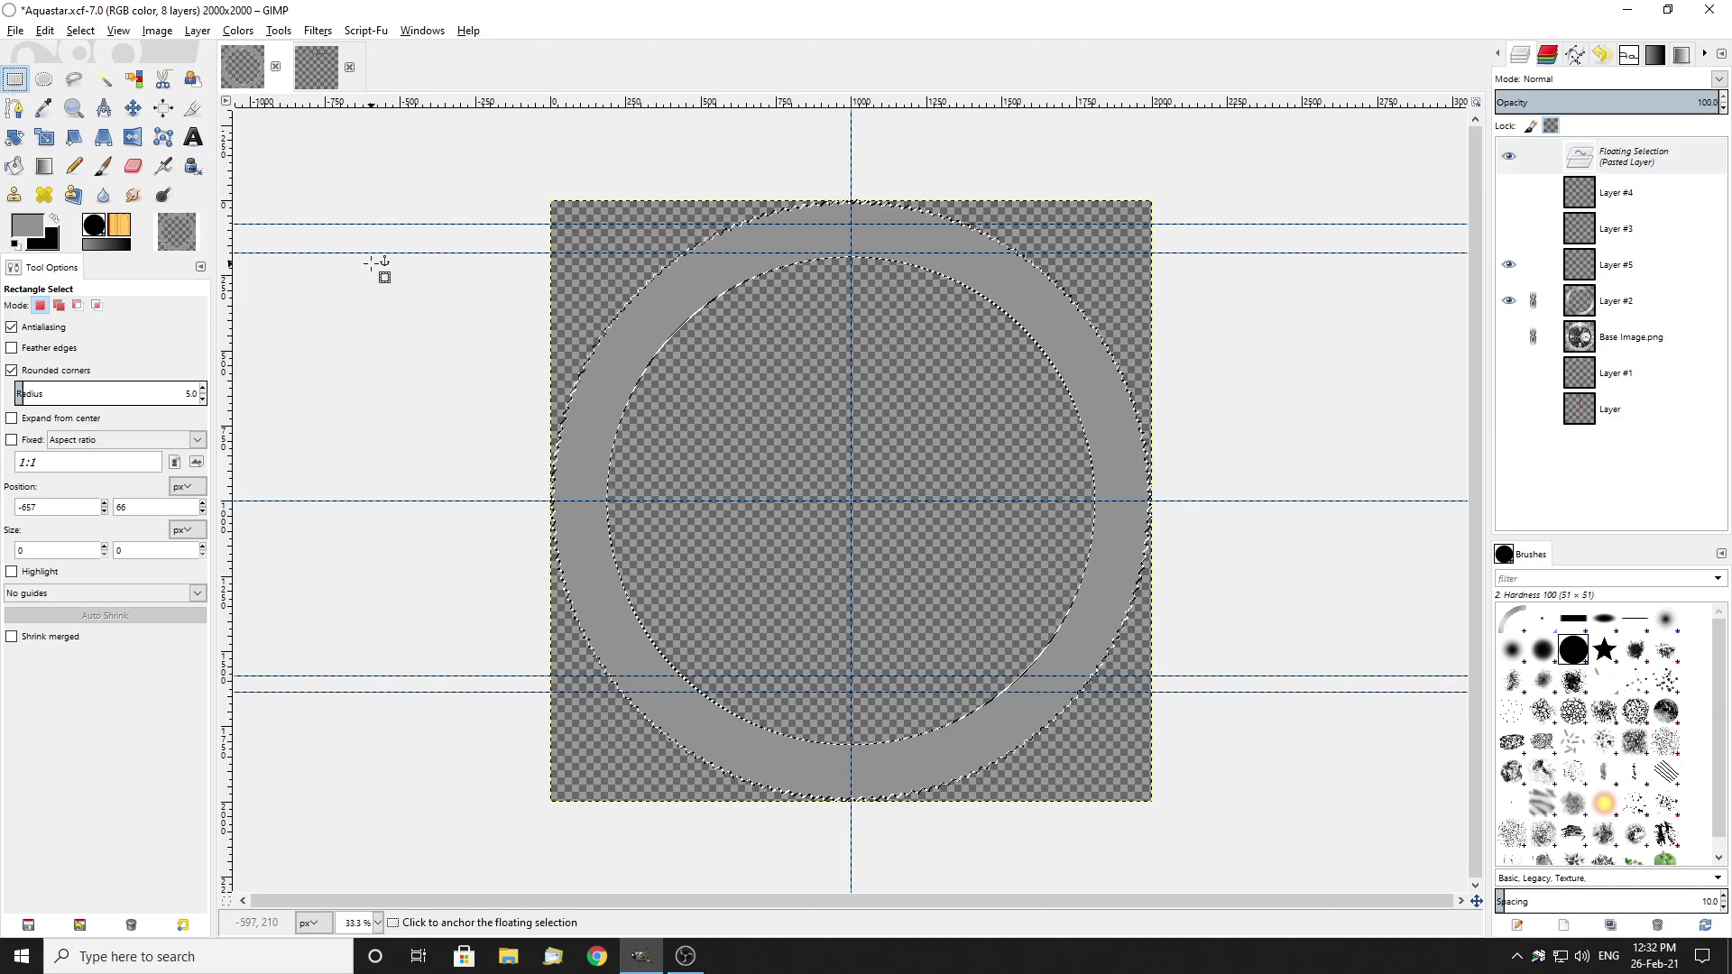
{"action": "left_click", "coordinate": [454, 339]}
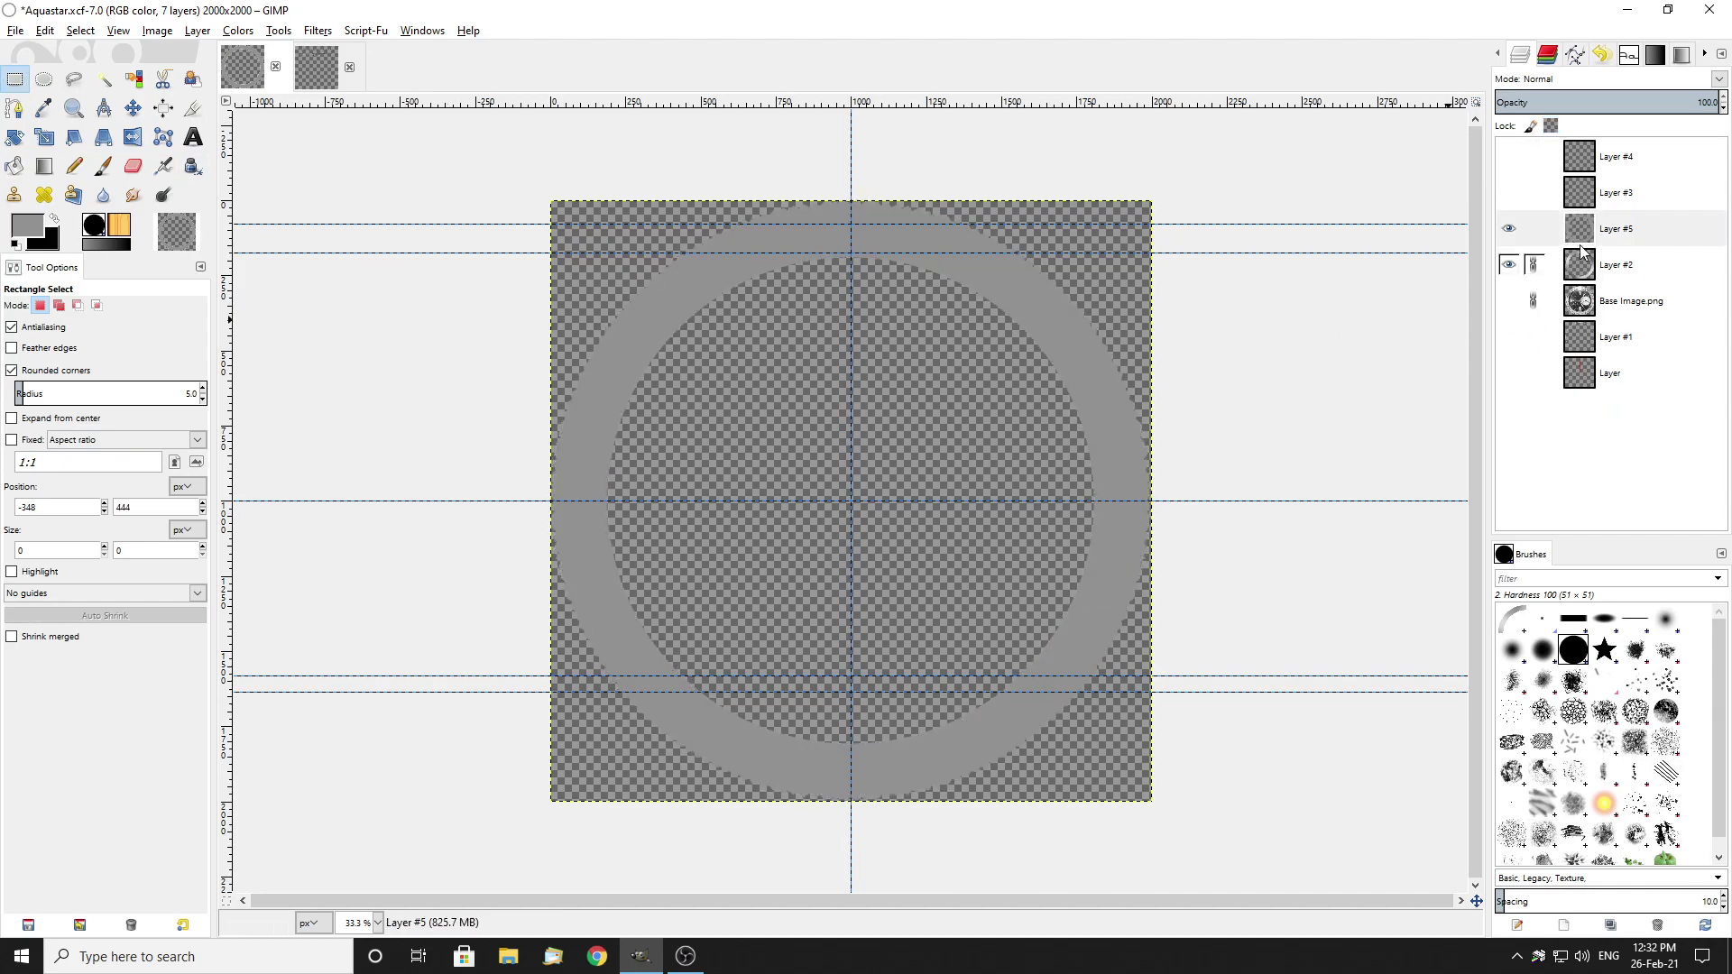
{"action": "right_click", "coordinate": [1643, 230]}
{"action": "left_click", "coordinate": [1524, 268]}
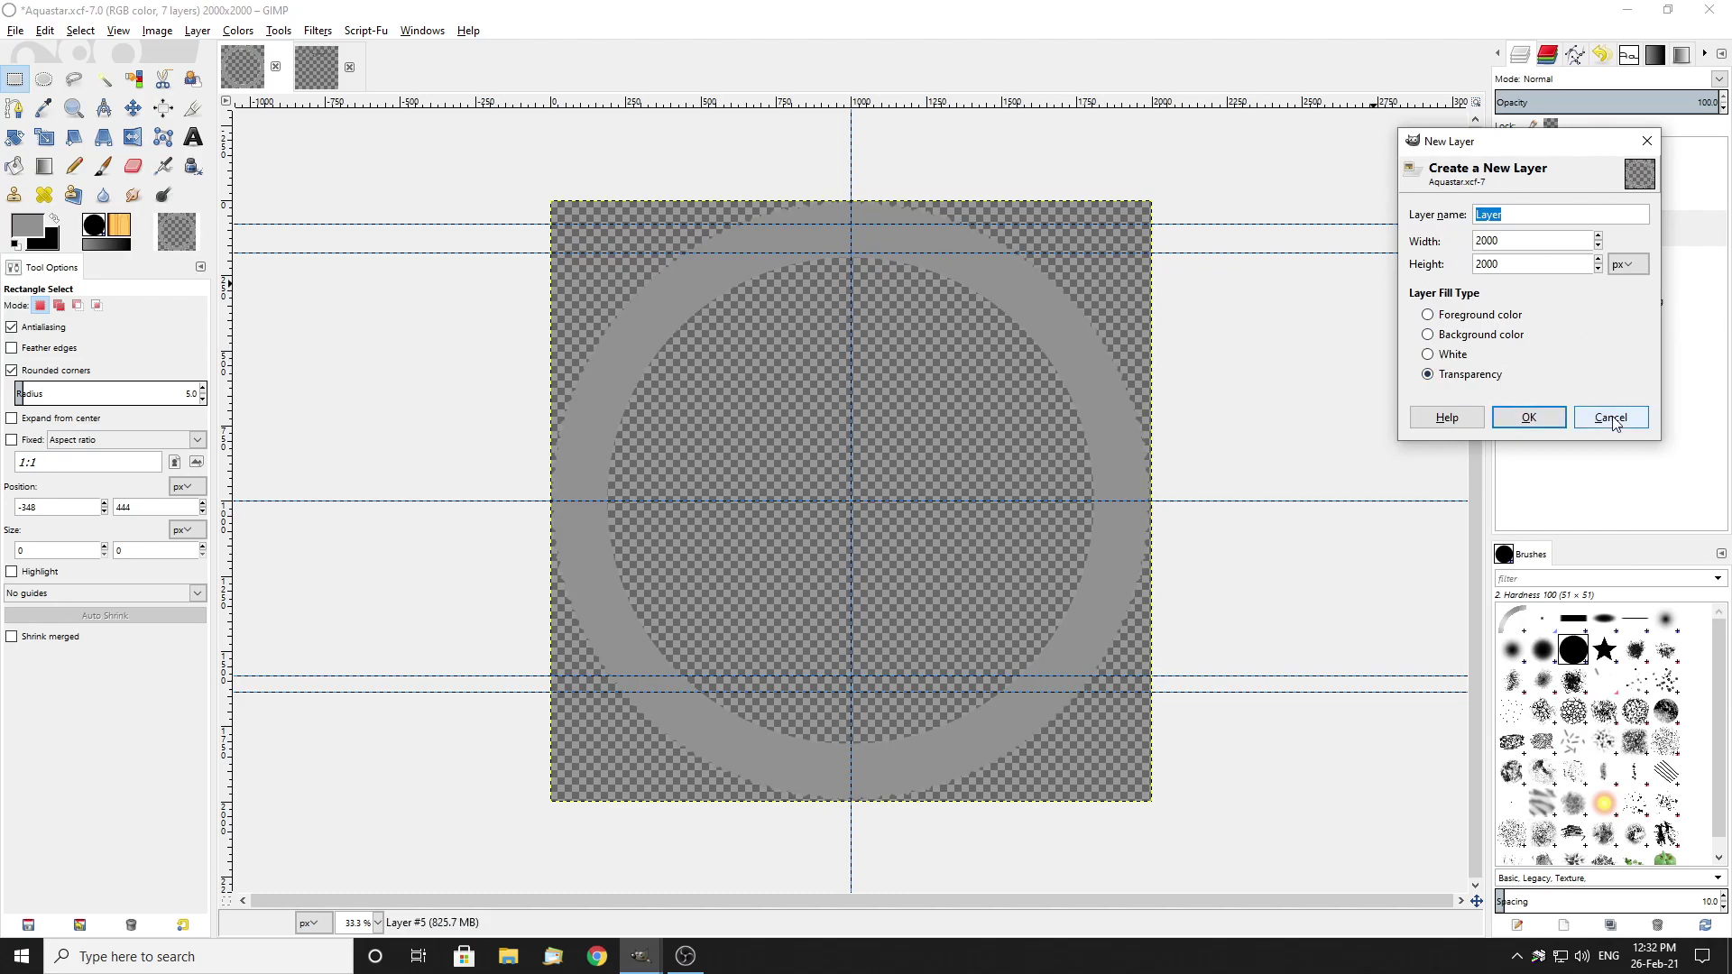
{"action": "left_click", "coordinate": [1609, 417]}
Step: Hide Layer #2 so that only the flat grey ring on Layer #5 is shown
{"action": "scroll", "coordinate": [947, 282], "scroll_direction": "up", "scroll_amount": 6, "text": "ctrl"}
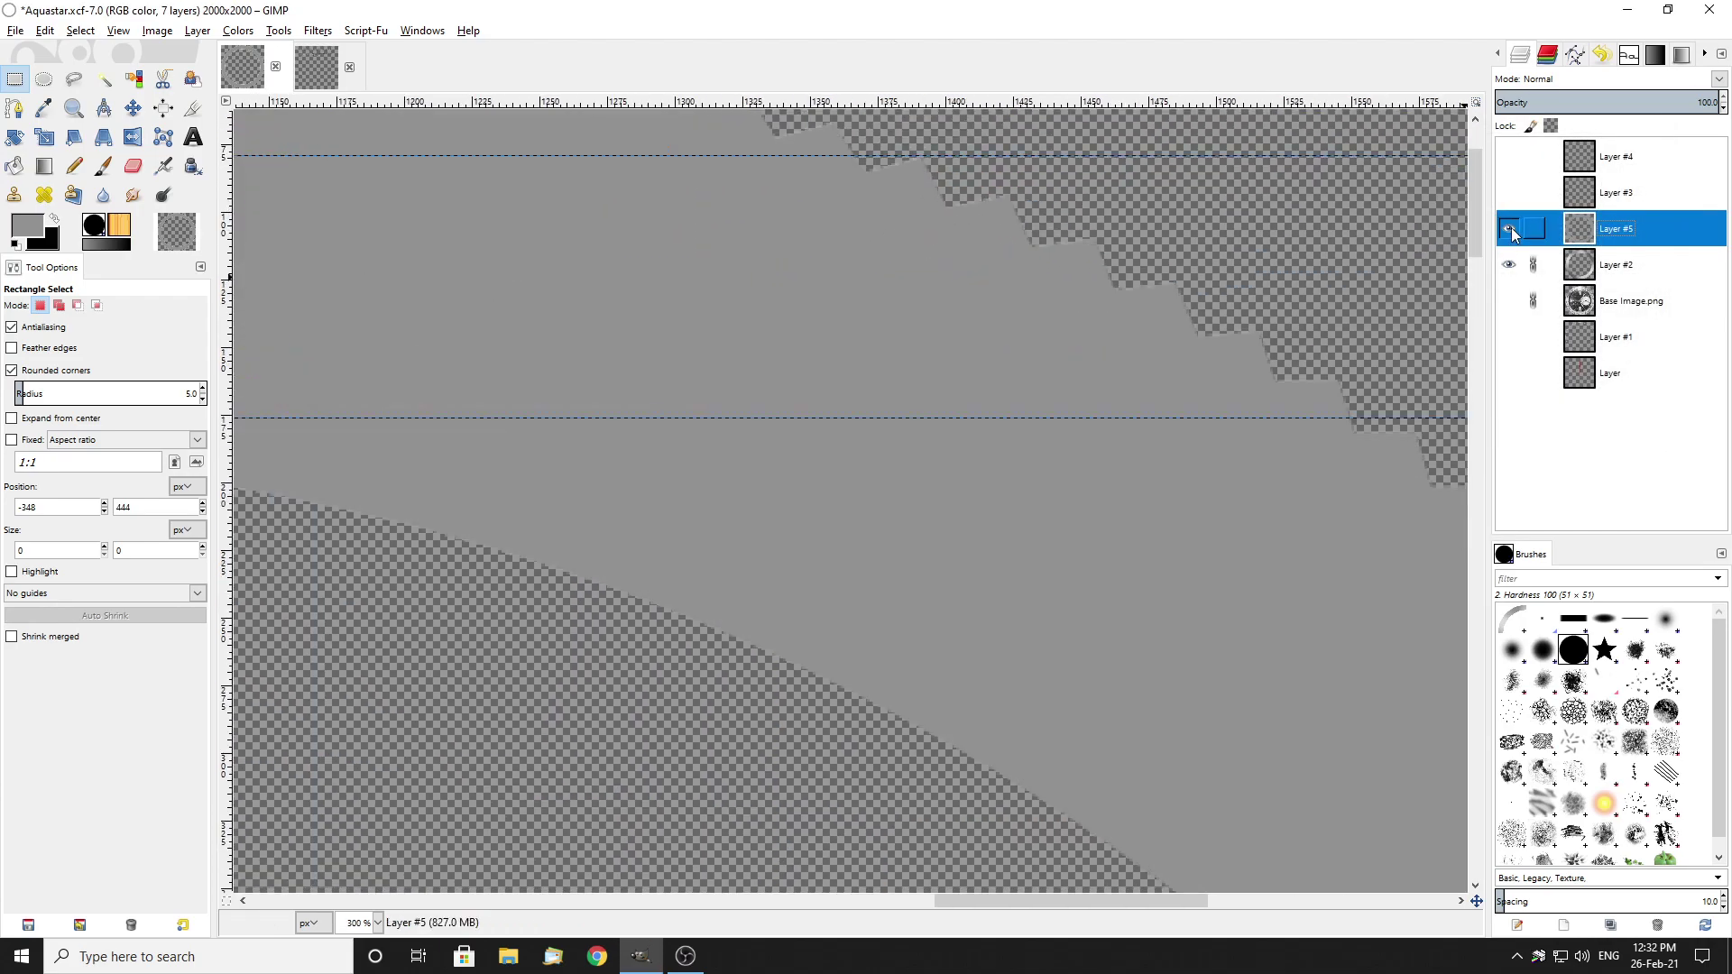
{"action": "left_click", "coordinate": [1508, 229]}
{"action": "left_click", "coordinate": [1509, 265]}
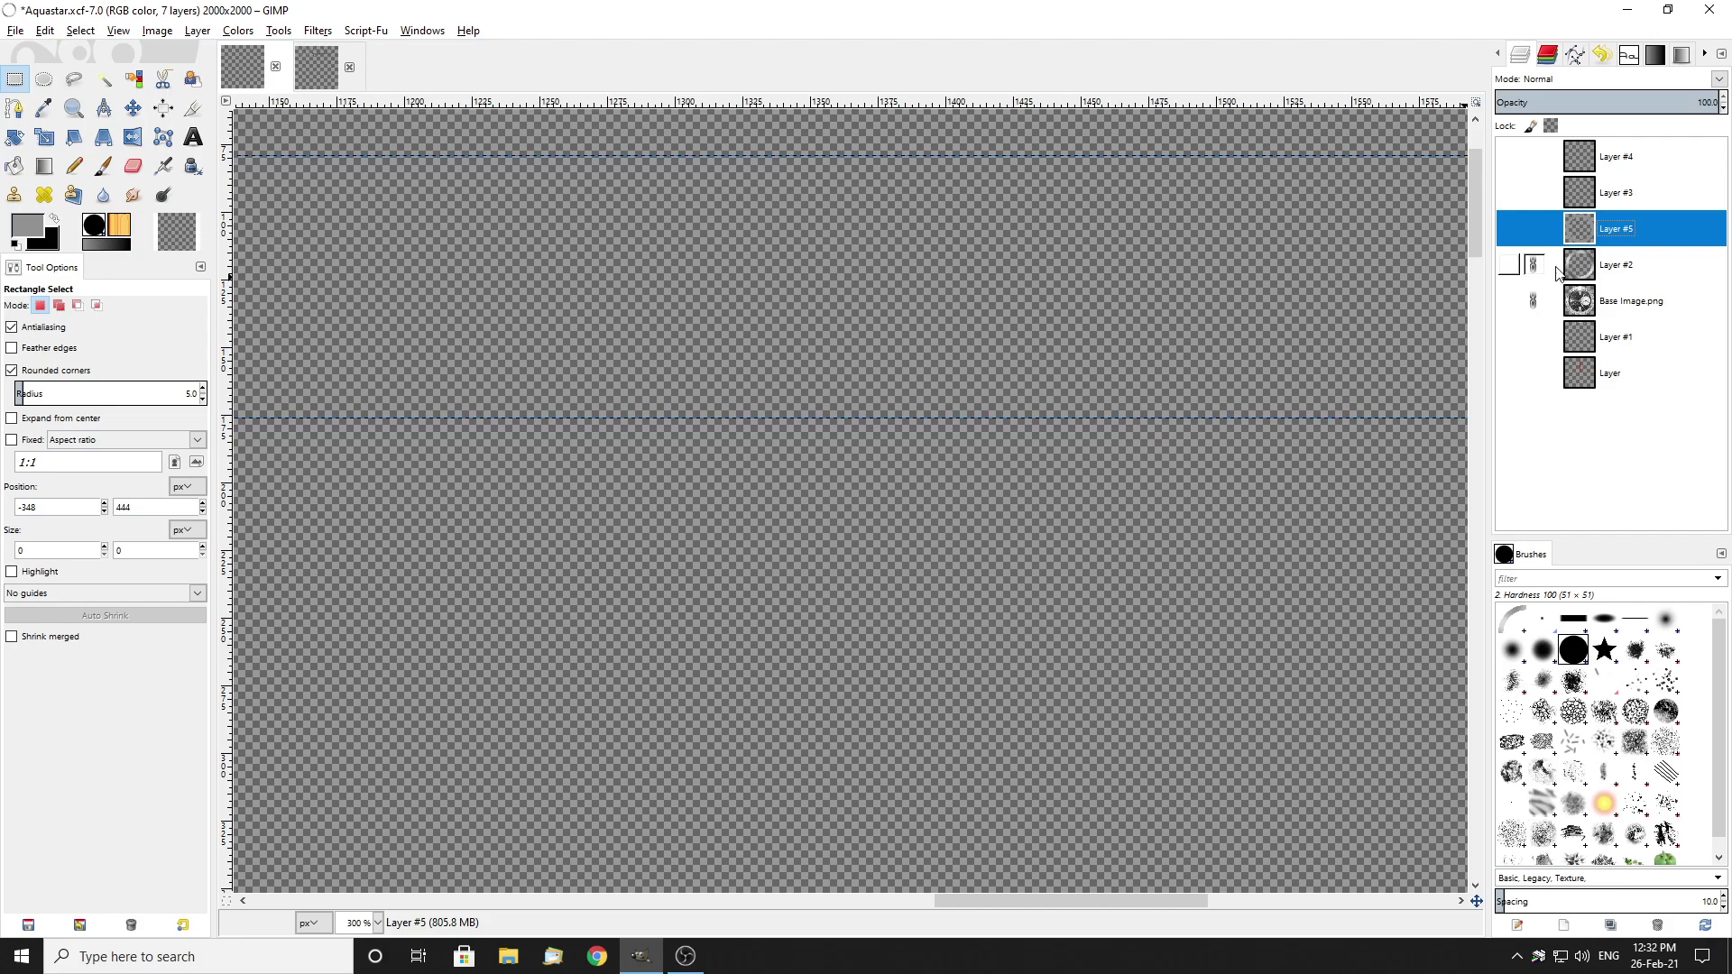
{"action": "left_click", "coordinate": [1508, 229]}
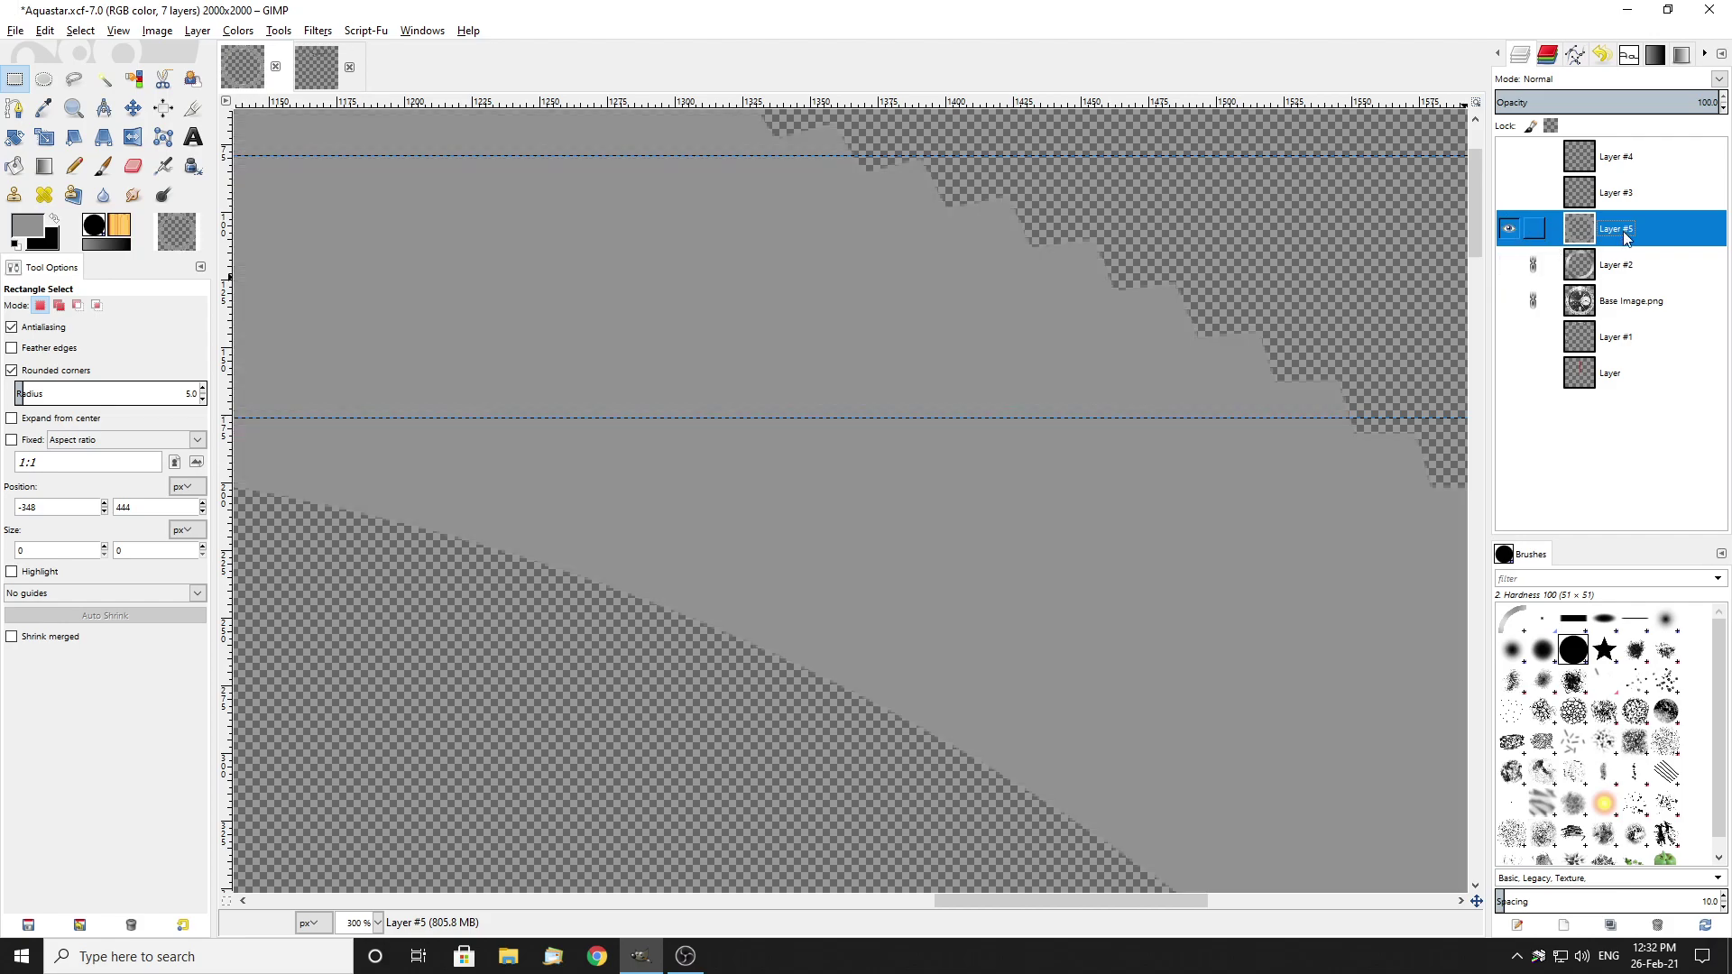
Step: Add another new transparent layer above Layer #5 and paste the copied bezel ring onto it
{"action": "scroll", "coordinate": [971, 311], "scroll_direction": "down", "scroll_amount": 2}
{"action": "right_click", "coordinate": [1627, 232]}
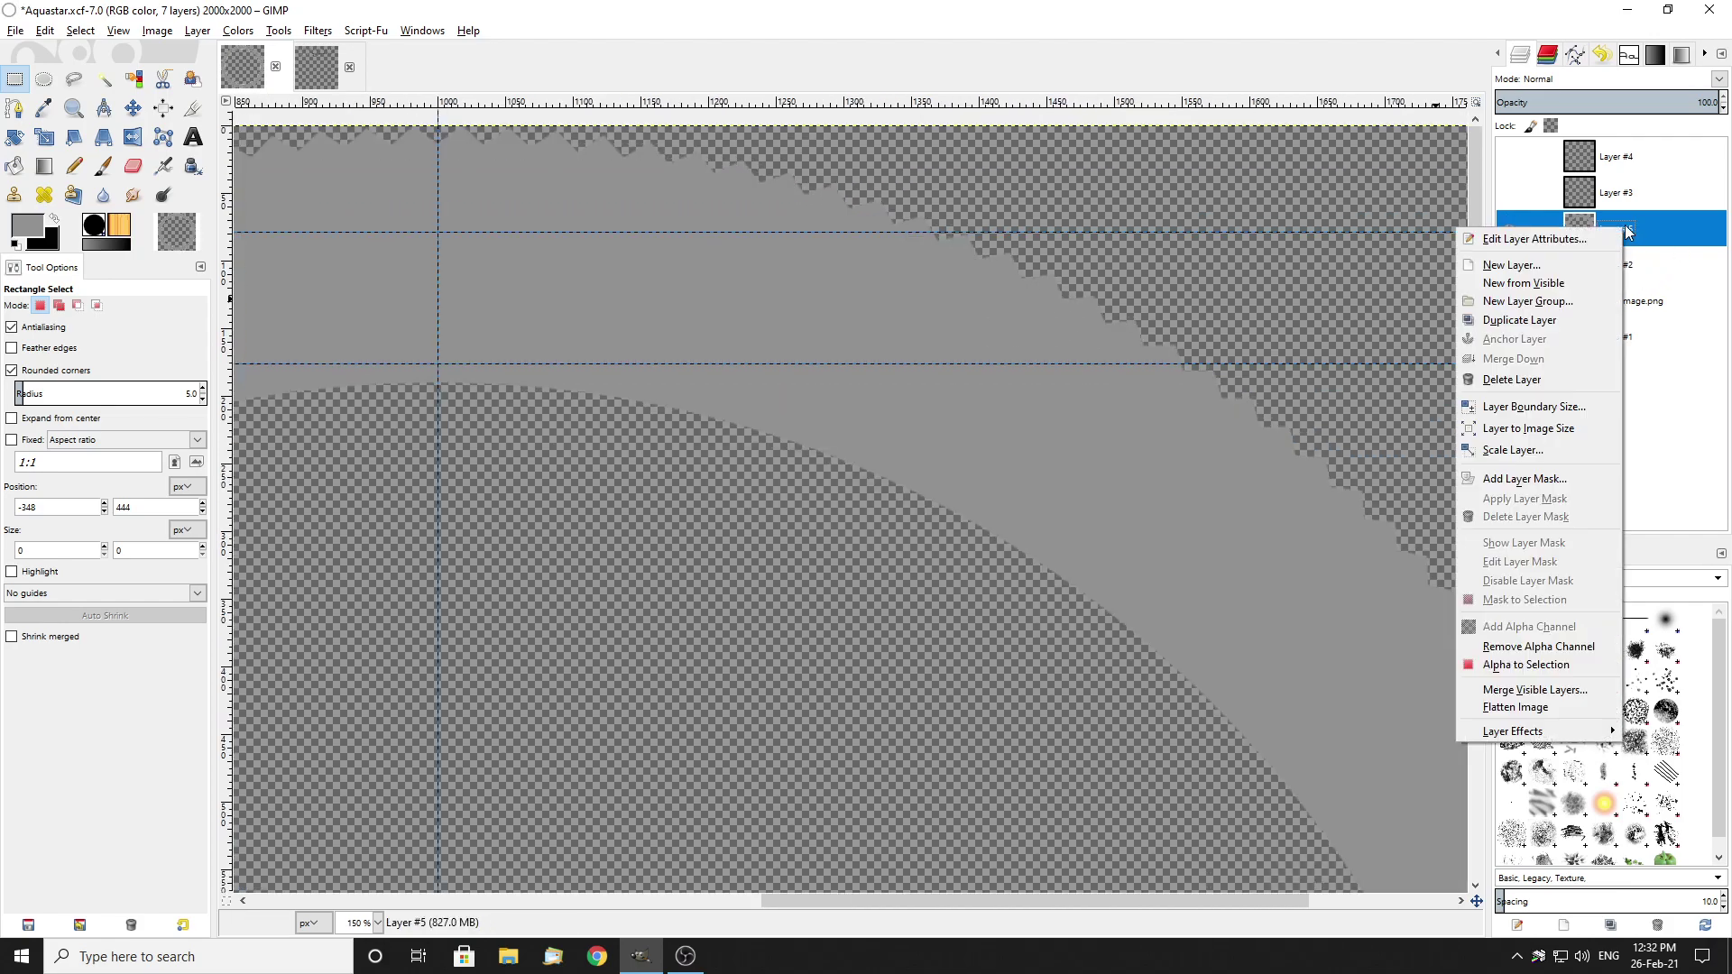
{"action": "left_click", "coordinate": [1522, 264]}
{"action": "left_click", "coordinate": [1544, 416]}
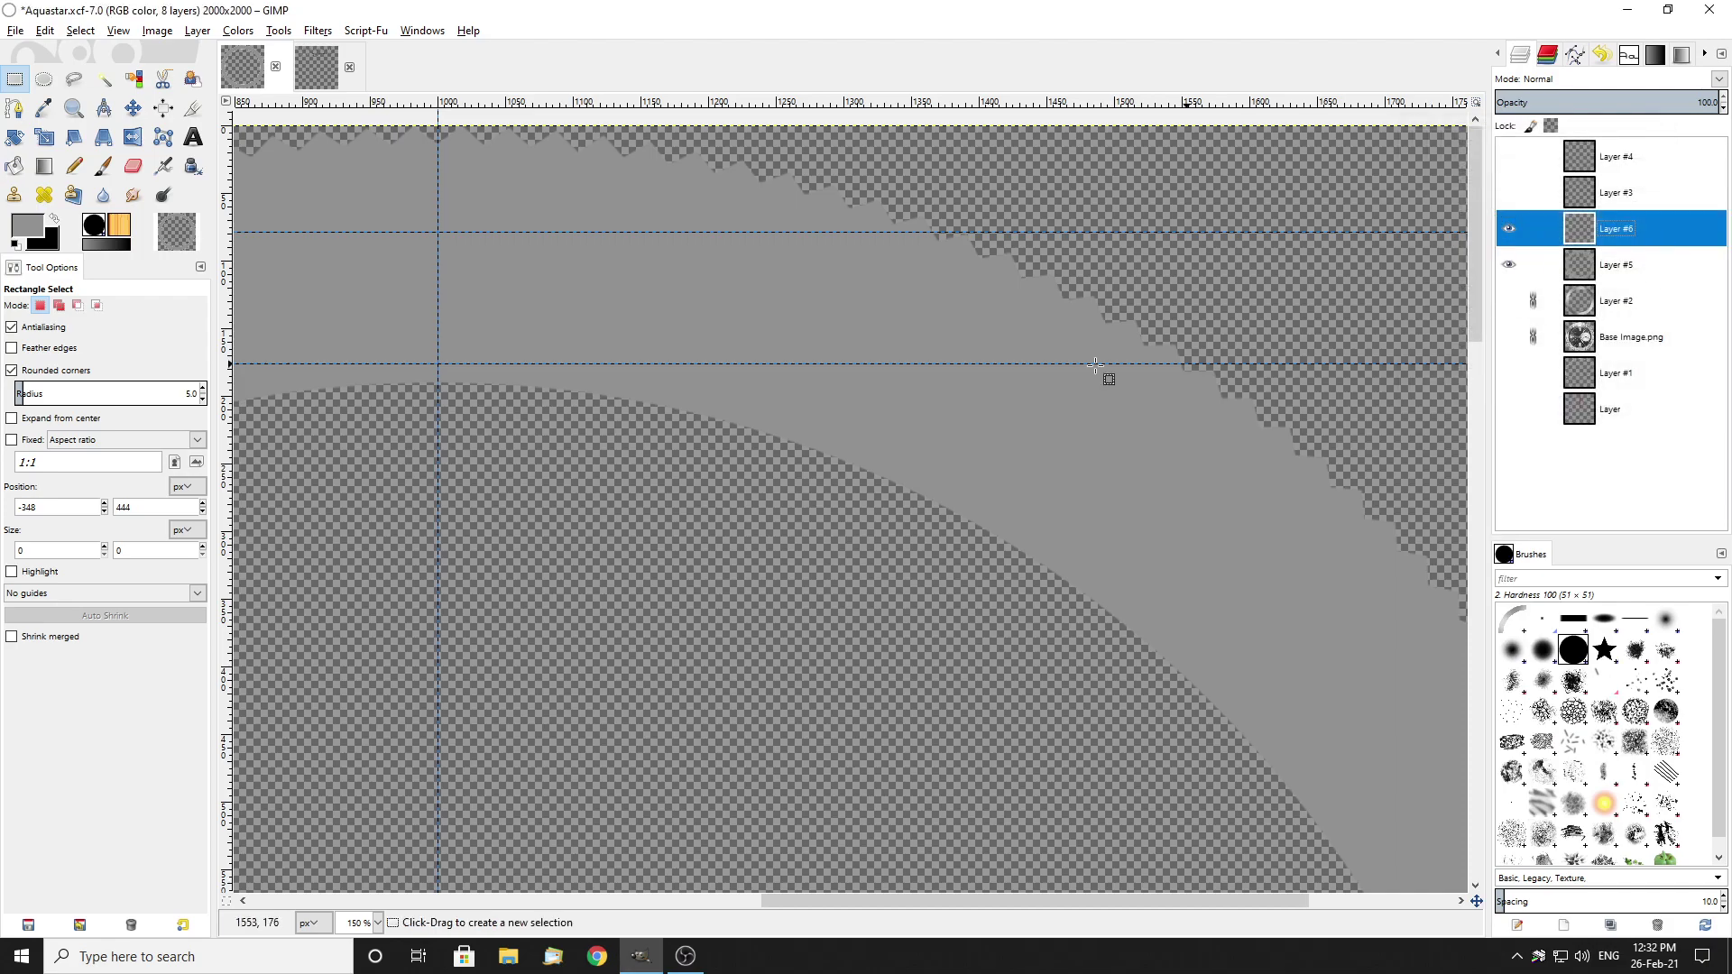
{"action": "scroll", "coordinate": [848, 353], "scroll_direction": "down", "scroll_amount": 3}
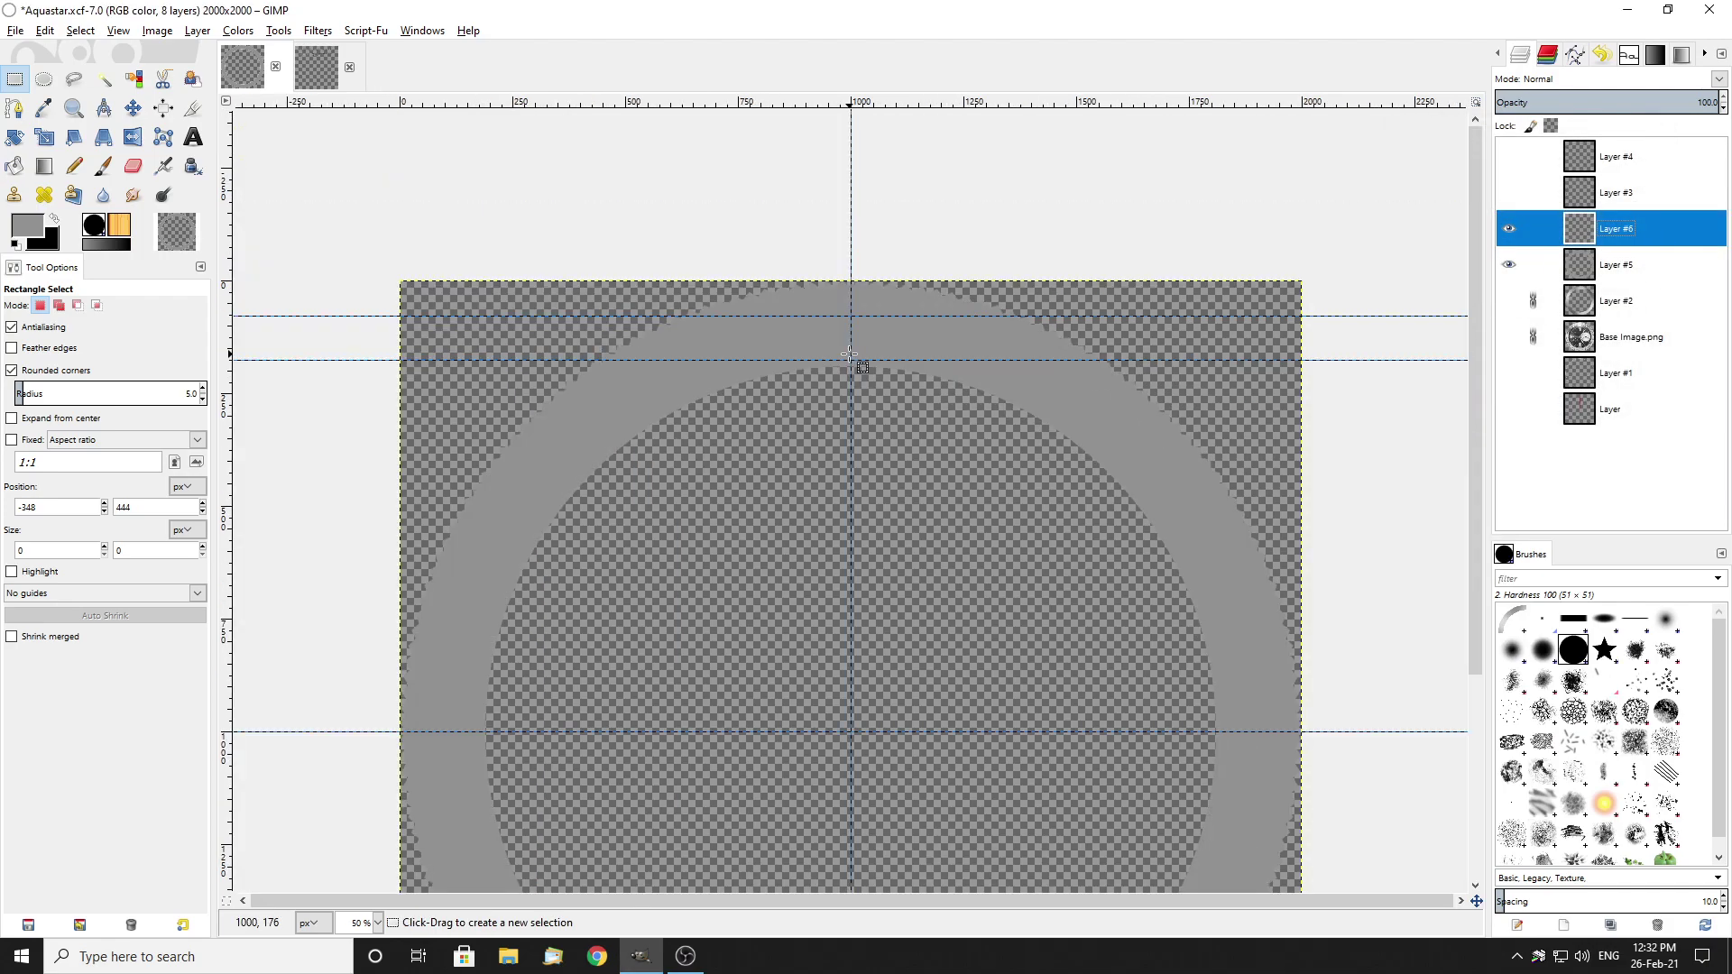
{"action": "key", "text": "ctrl+v"}
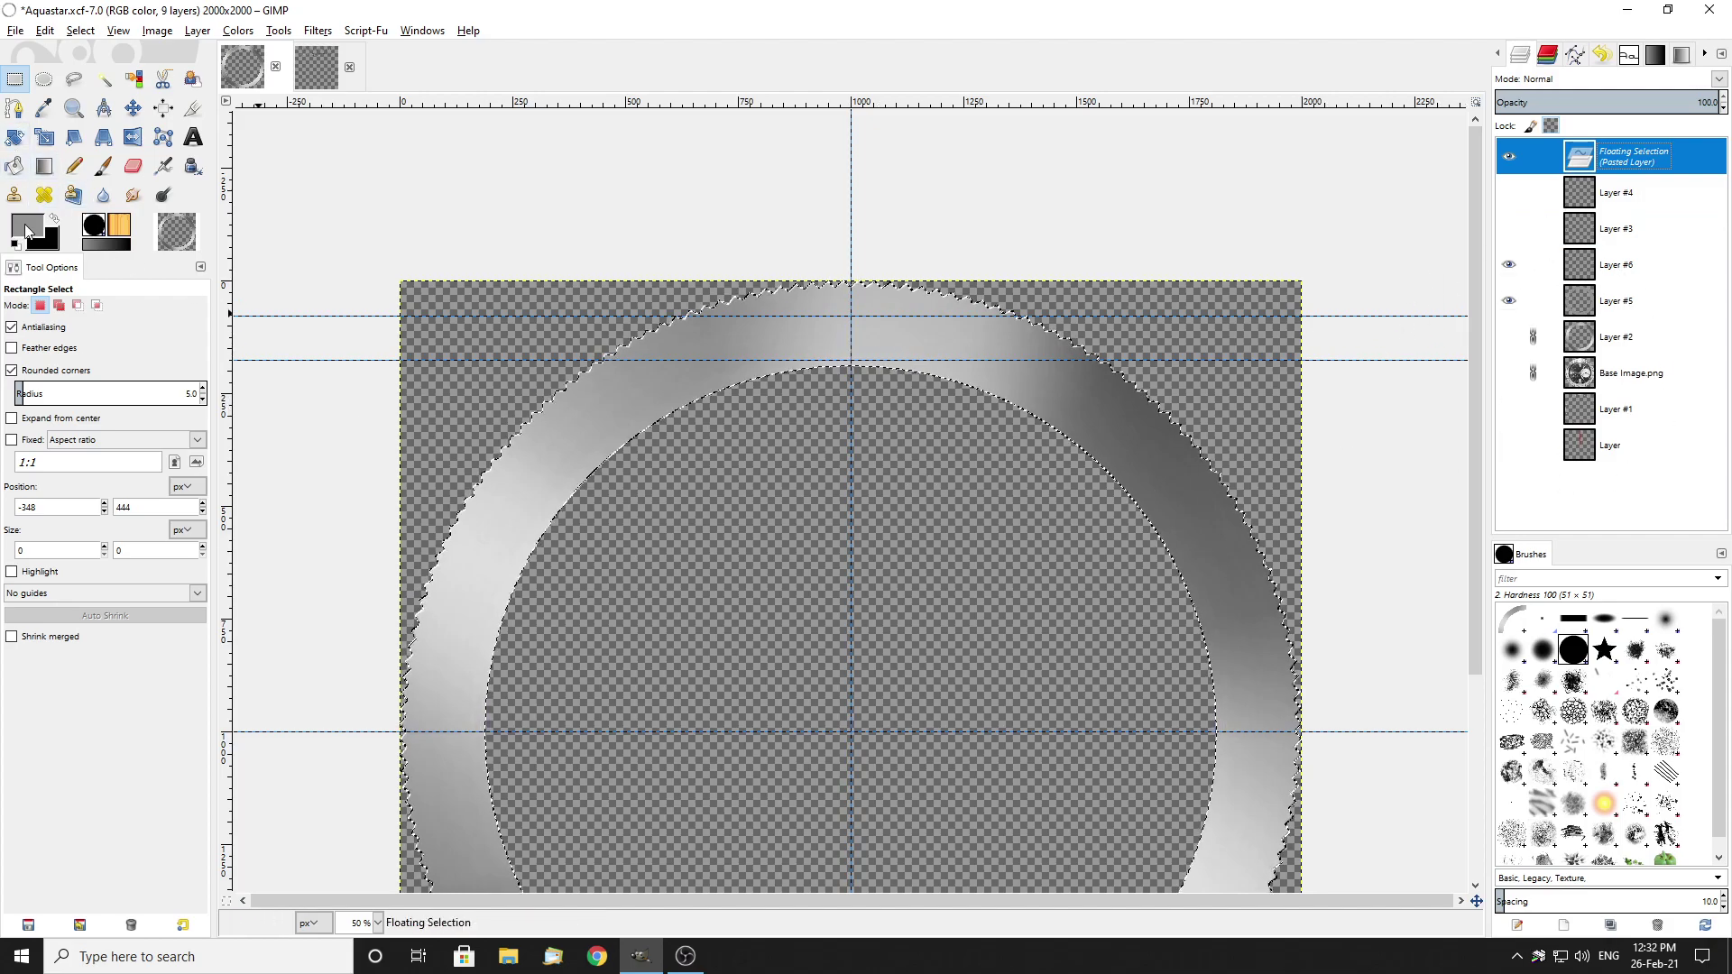
Step: Switch to the Blend tool and set the foreground colour to white (ffffff) for the FG to BG gradient
{"action": "left_click", "coordinate": [45, 167]}
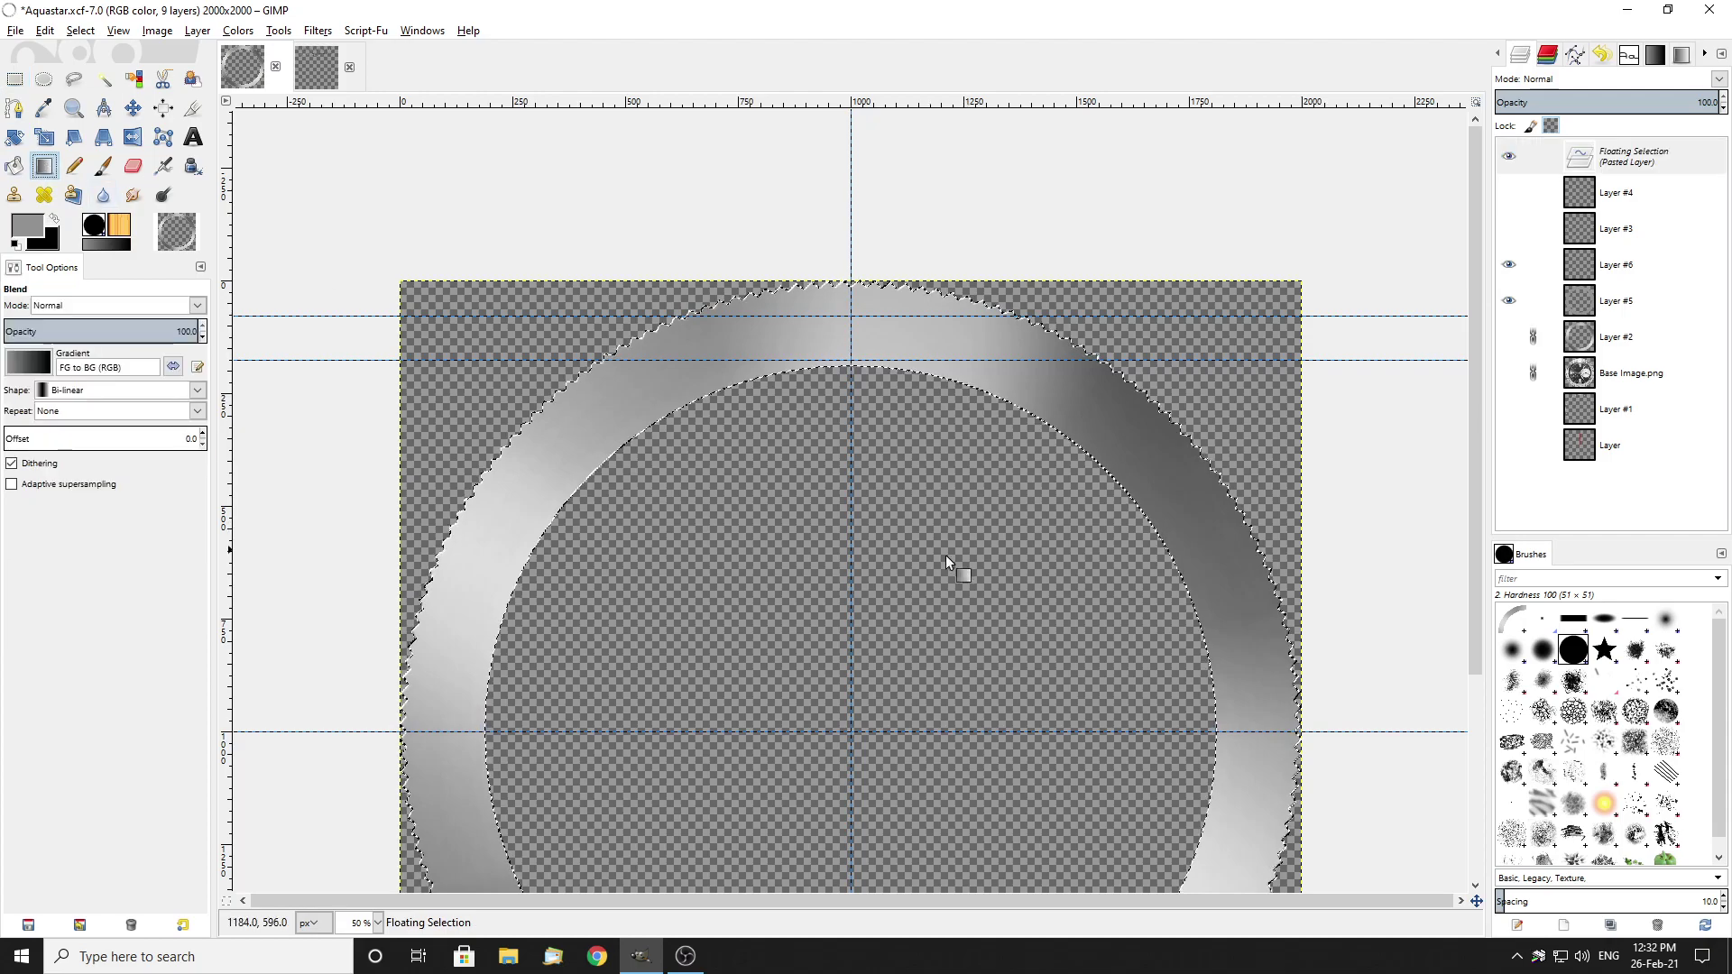
{"action": "scroll", "coordinate": [716, 539], "scroll_direction": "down", "scroll_amount": 3}
{"action": "scroll", "coordinate": [630, 444], "scroll_direction": "up", "scroll_amount": 1}
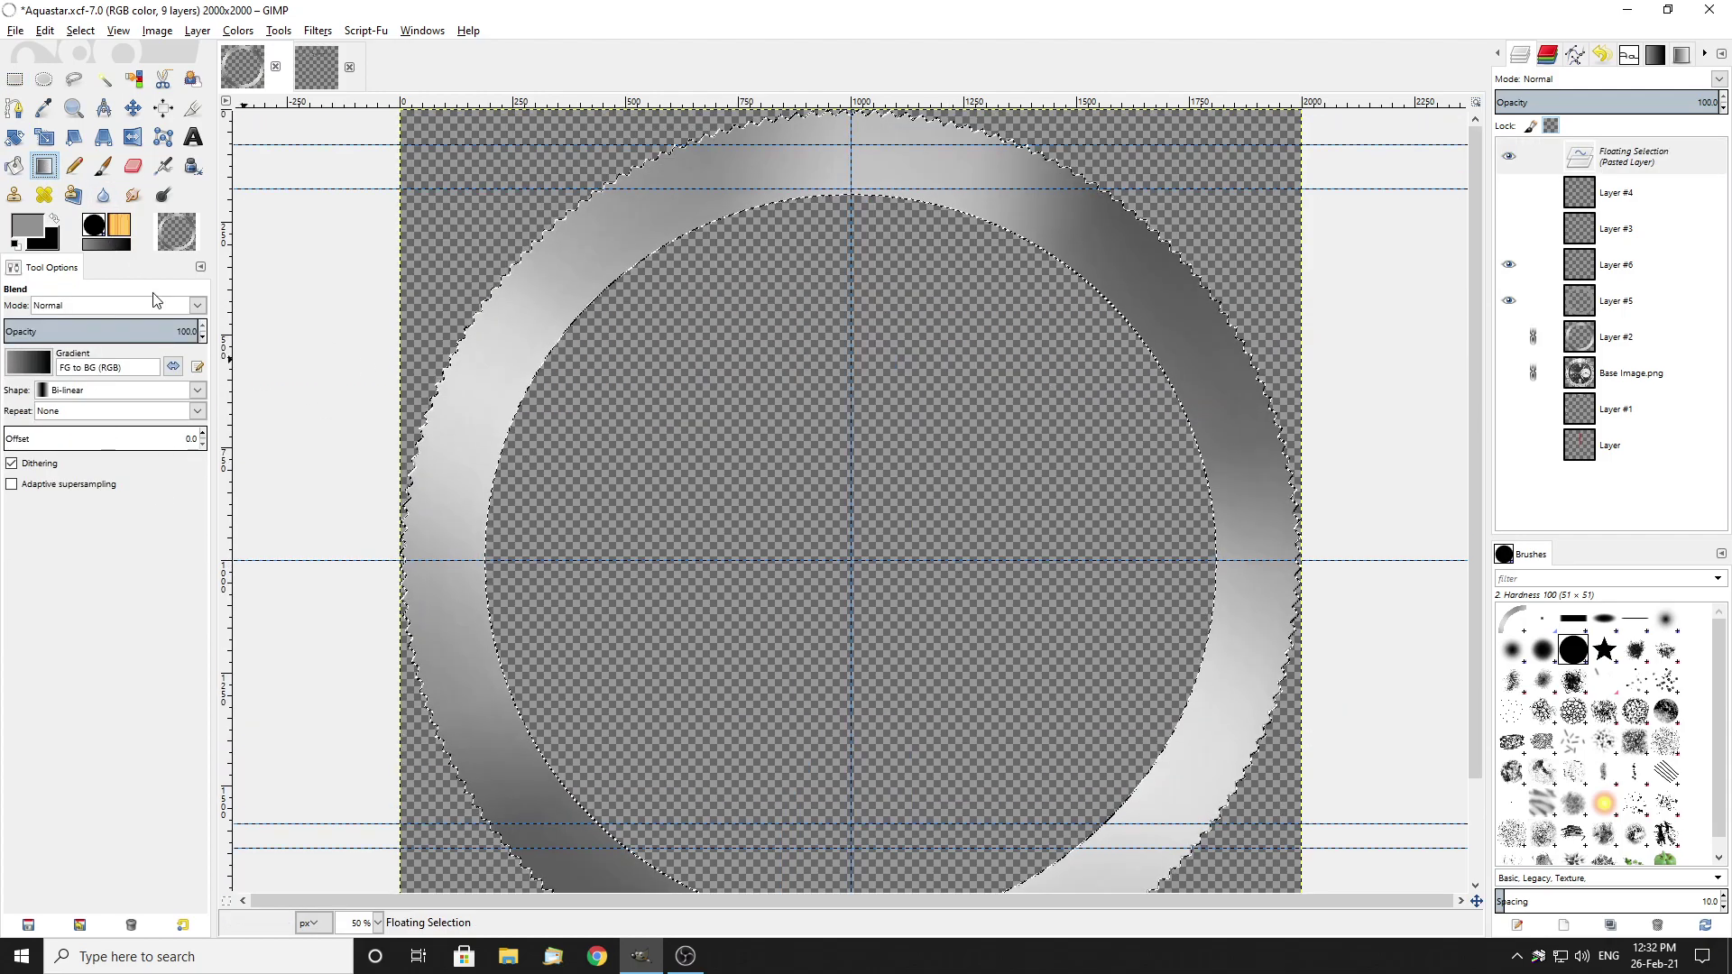
{"action": "left_click", "coordinate": [41, 237]}
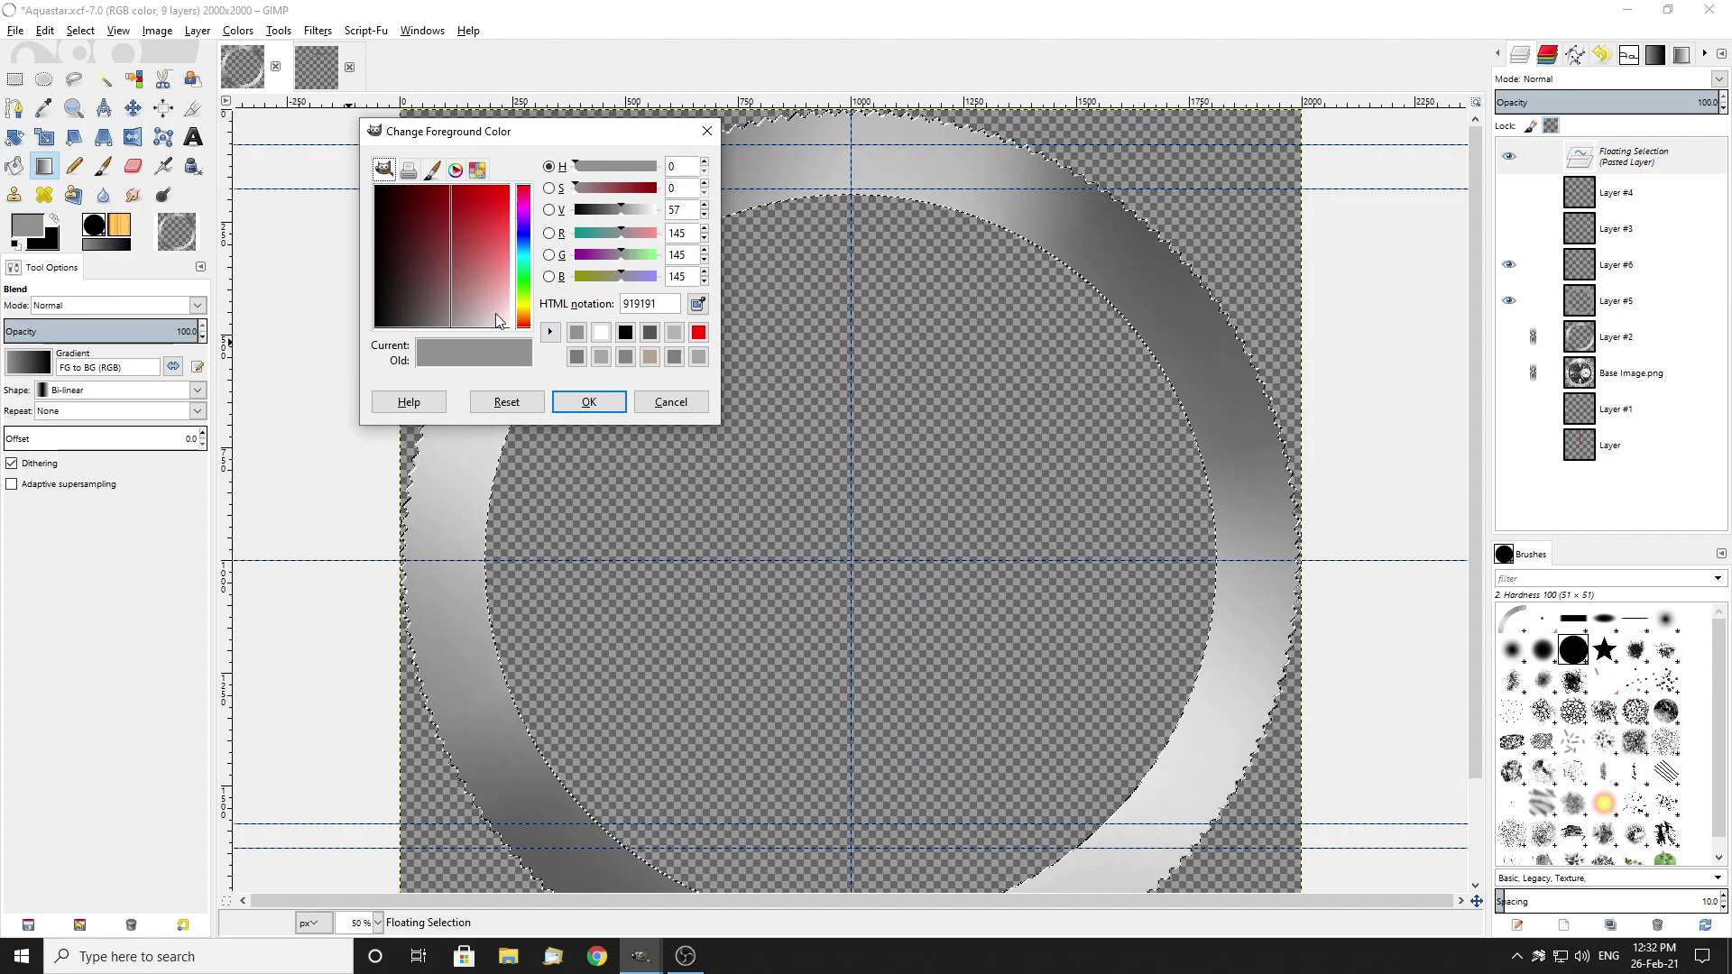
{"action": "left_click", "coordinate": [600, 332]}
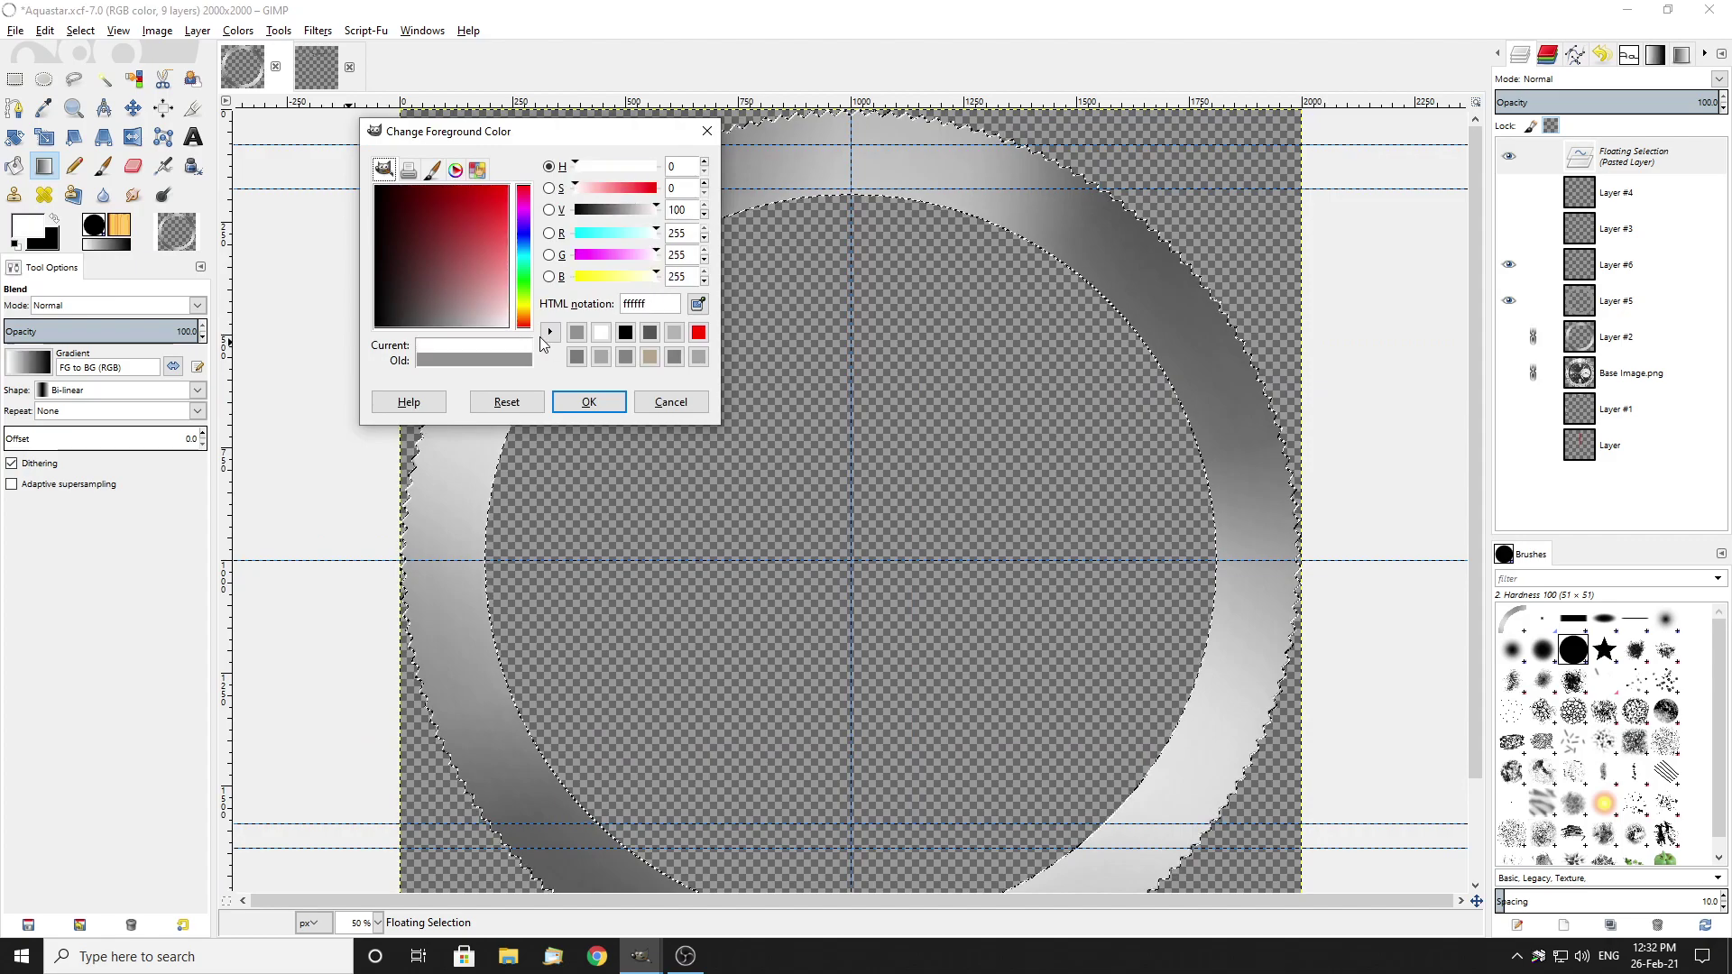
{"action": "left_click", "coordinate": [591, 399]}
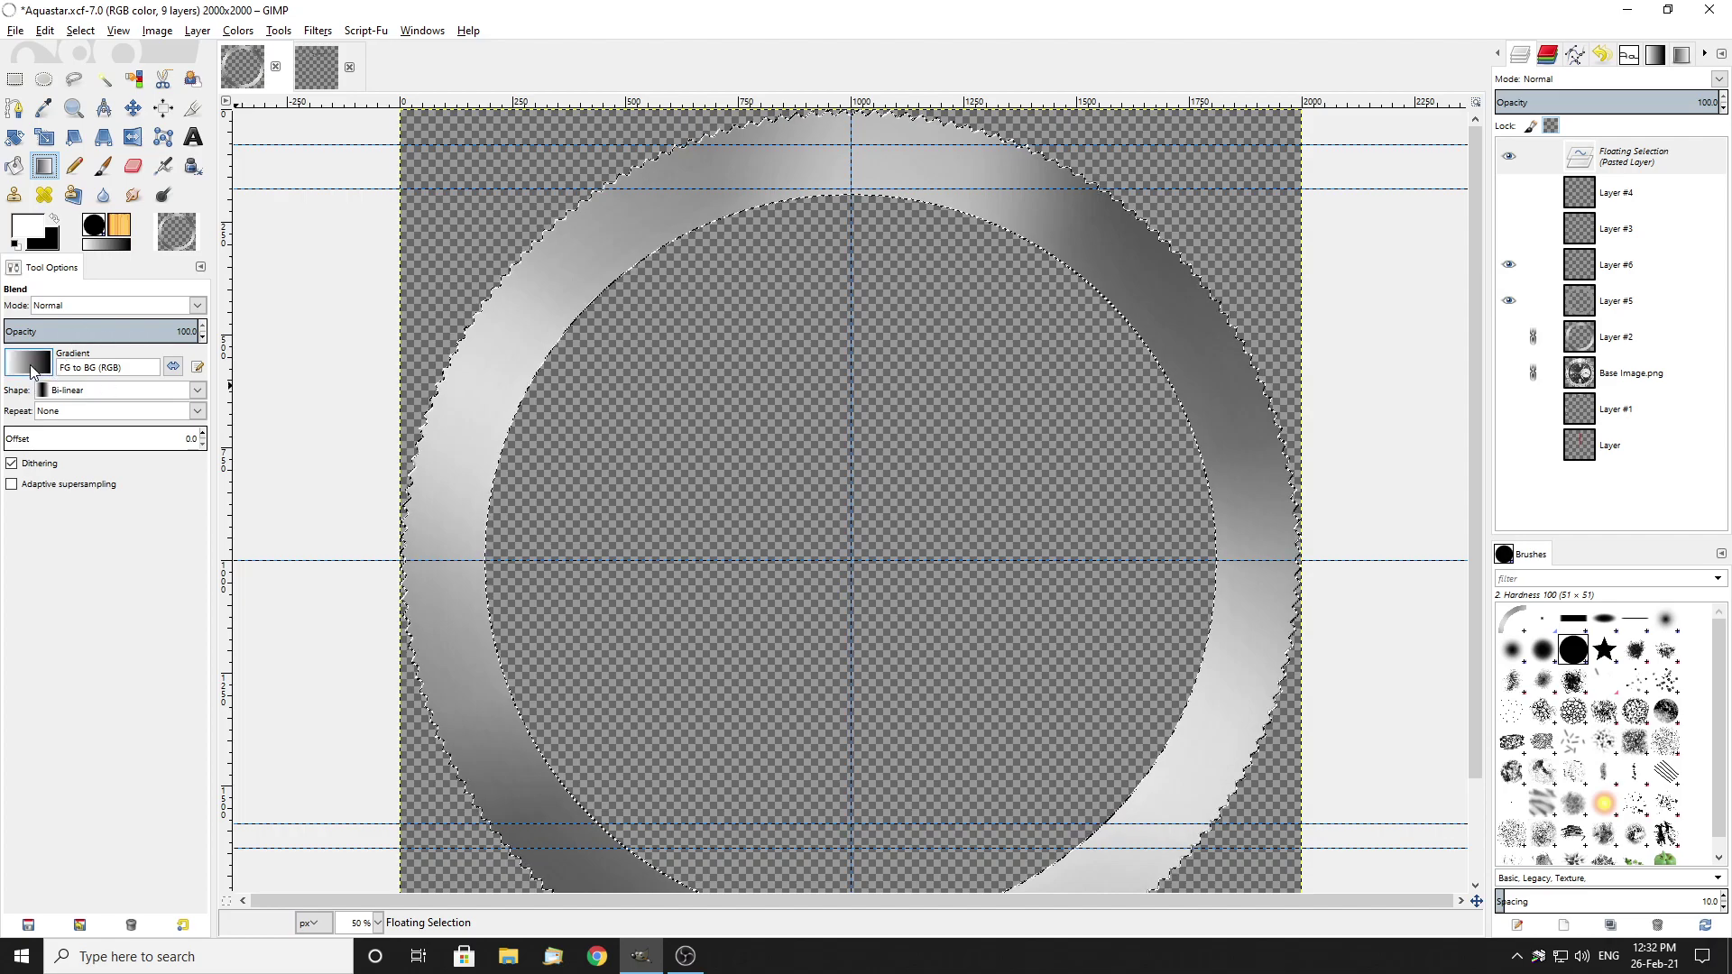
Step: Try a linear FG to BG gradient diagonally across the ring from upper left to lower right, and undo it
{"action": "left_click", "coordinate": [66, 391]}
{"action": "left_click", "coordinate": [60, 415]}
{"action": "key", "text": "minus"}
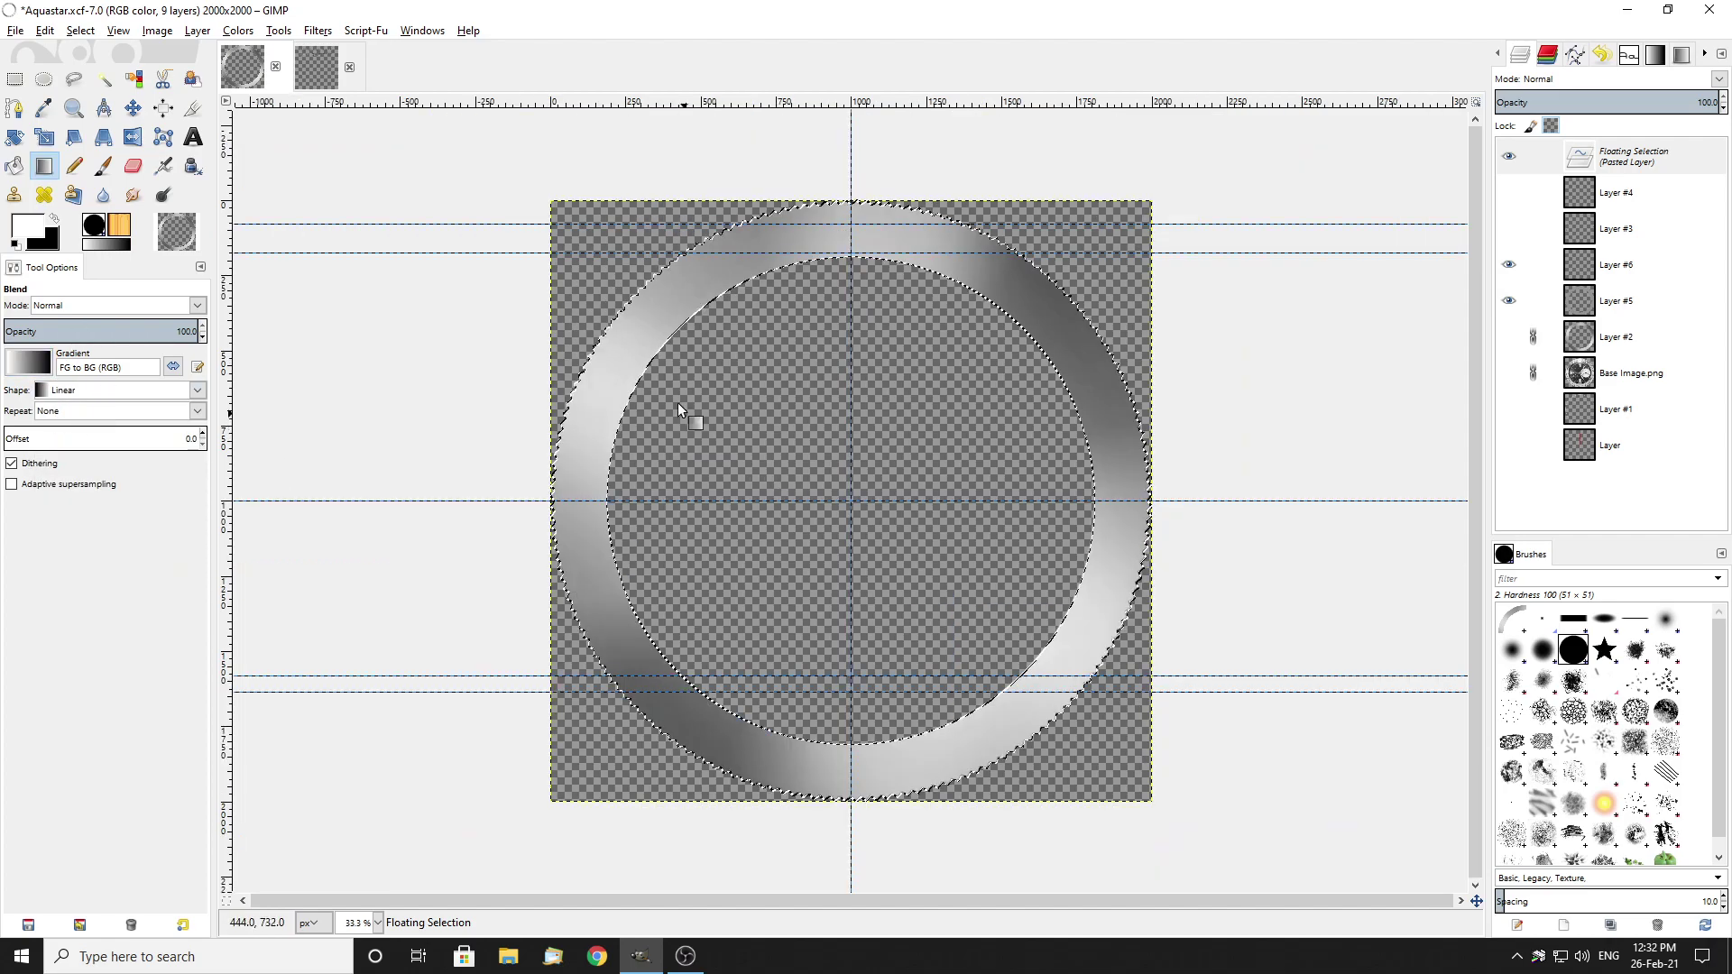
{"action": "left_click_drag", "start_coordinate": [651, 269], "coordinate": [763, 400]}
{"action": "left_click_drag", "start_coordinate": [831, 489], "coordinate": [1068, 767]}
{"action": "key", "text": "Return"}
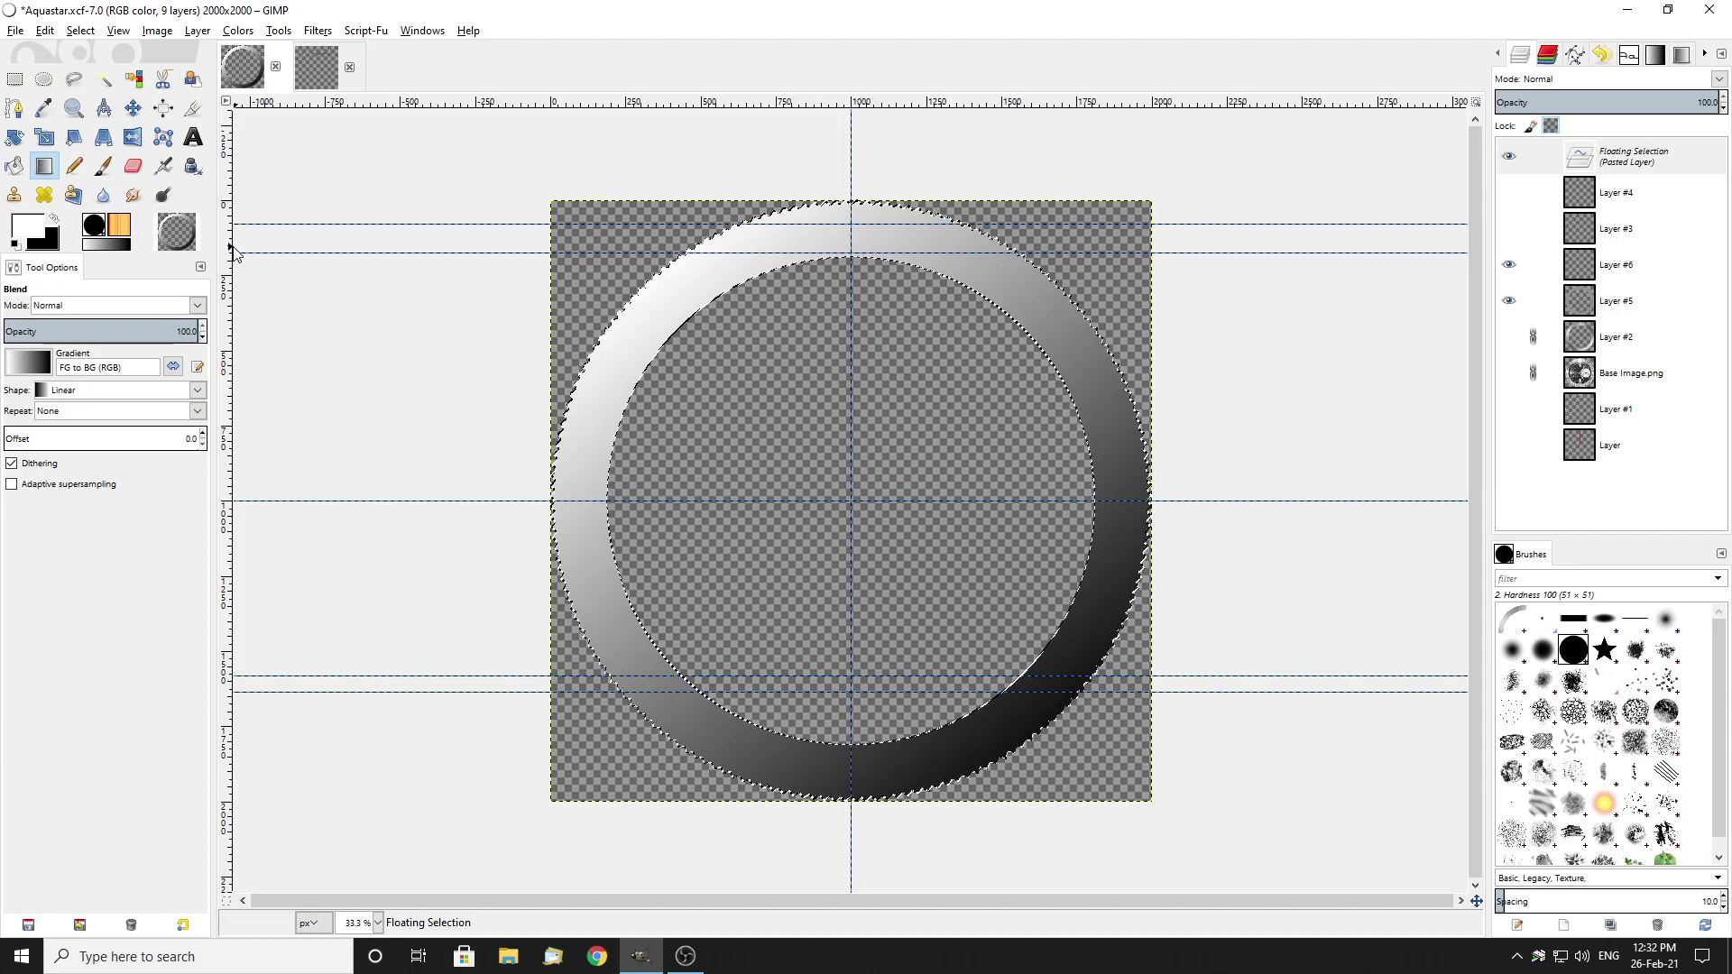
{"action": "key", "text": "ctrl+z"}
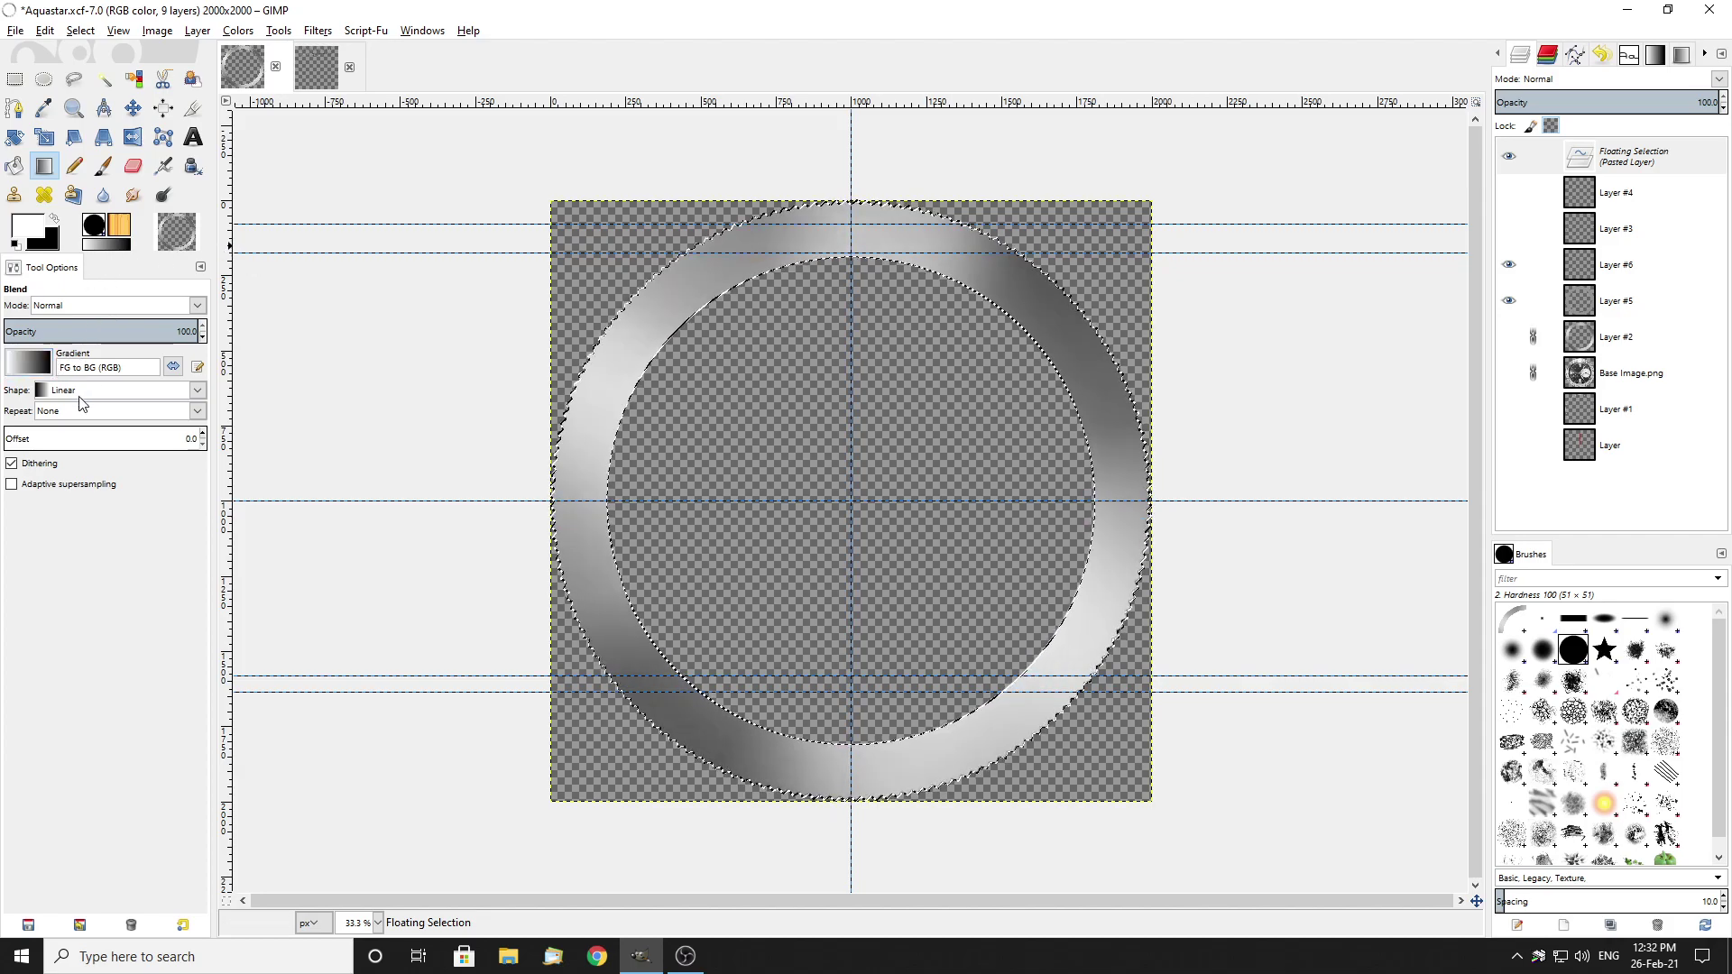
Step: Apply a bi-linear FG to BG gradient to the ring from the image centre, first towards its upper-left corner, finally towards its lower-left corner
{"action": "left_click", "coordinate": [117, 389]}
{"action": "left_click", "coordinate": [80, 432]}
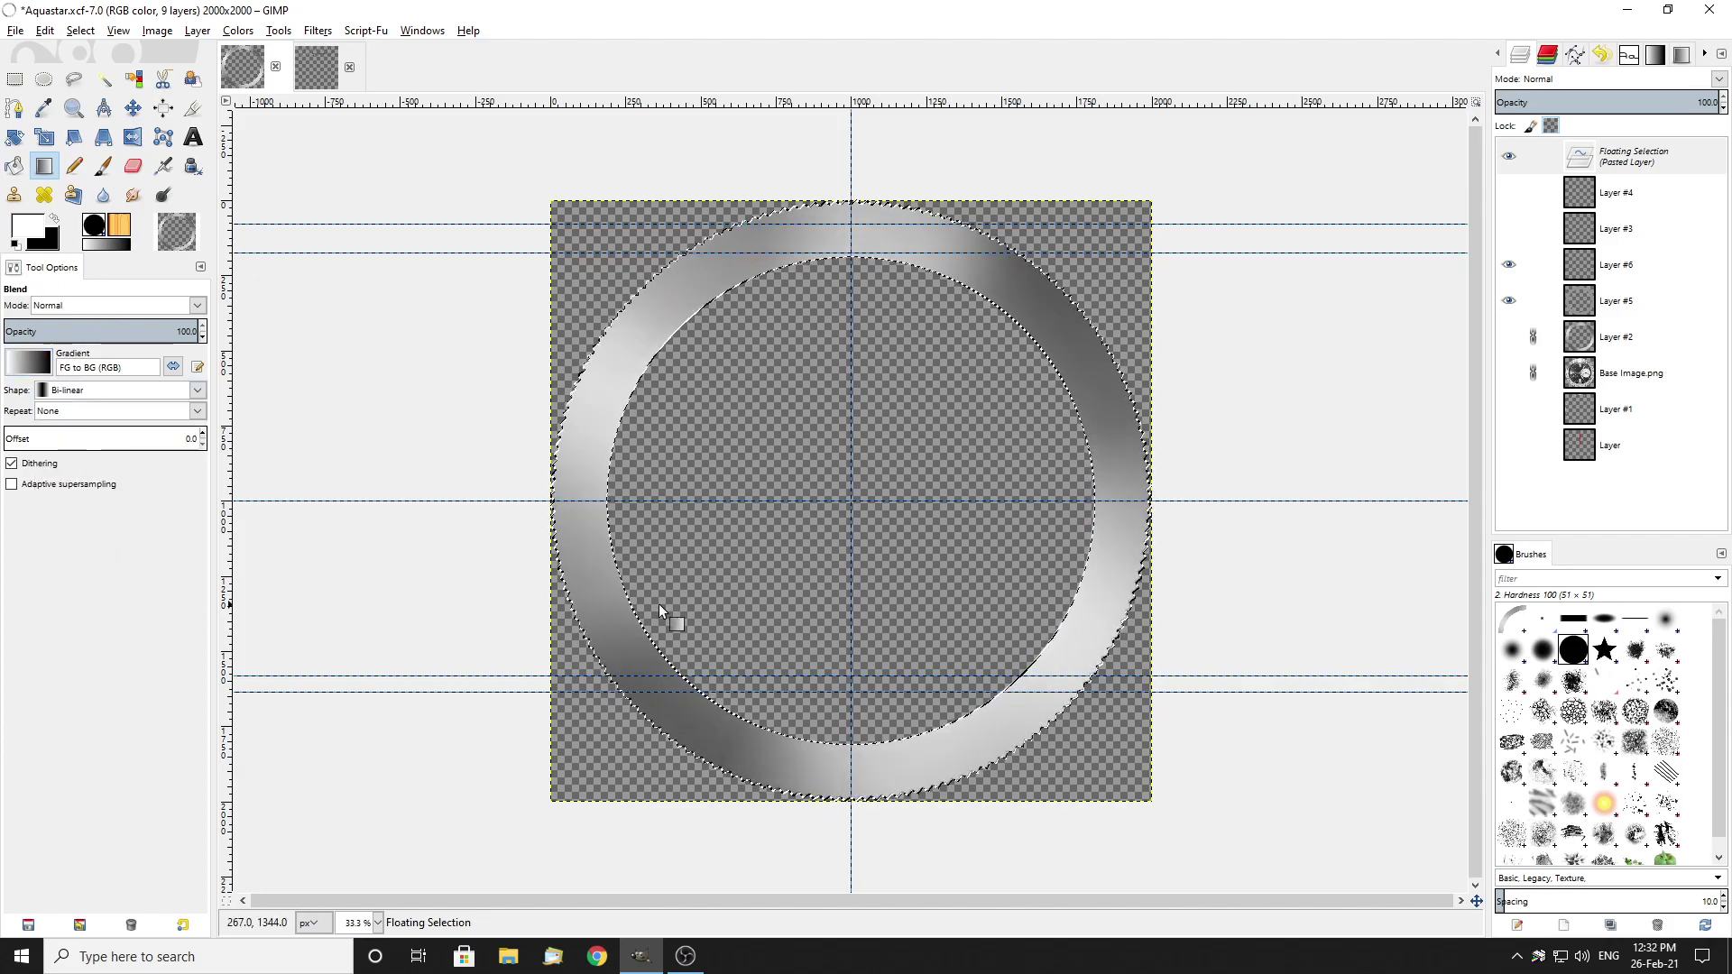
{"action": "left_click_drag", "start_coordinate": [851, 500], "coordinate": [560, 193]}
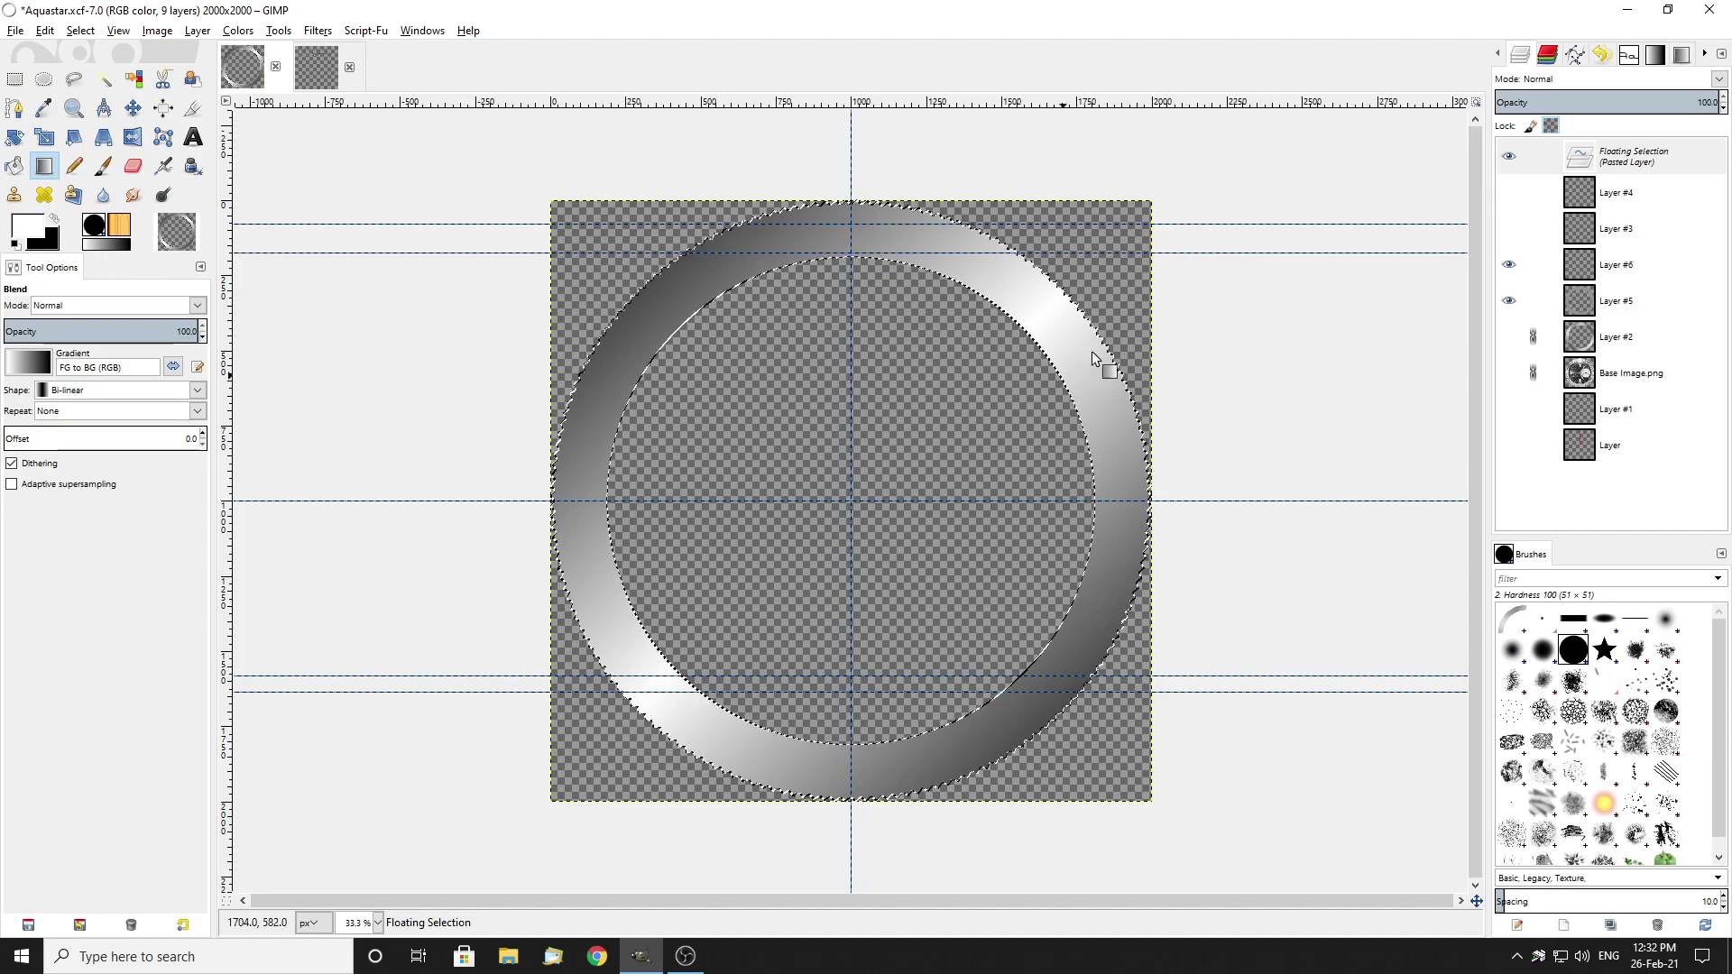
{"action": "left_click_drag", "start_coordinate": [852, 499], "coordinate": [549, 808]}
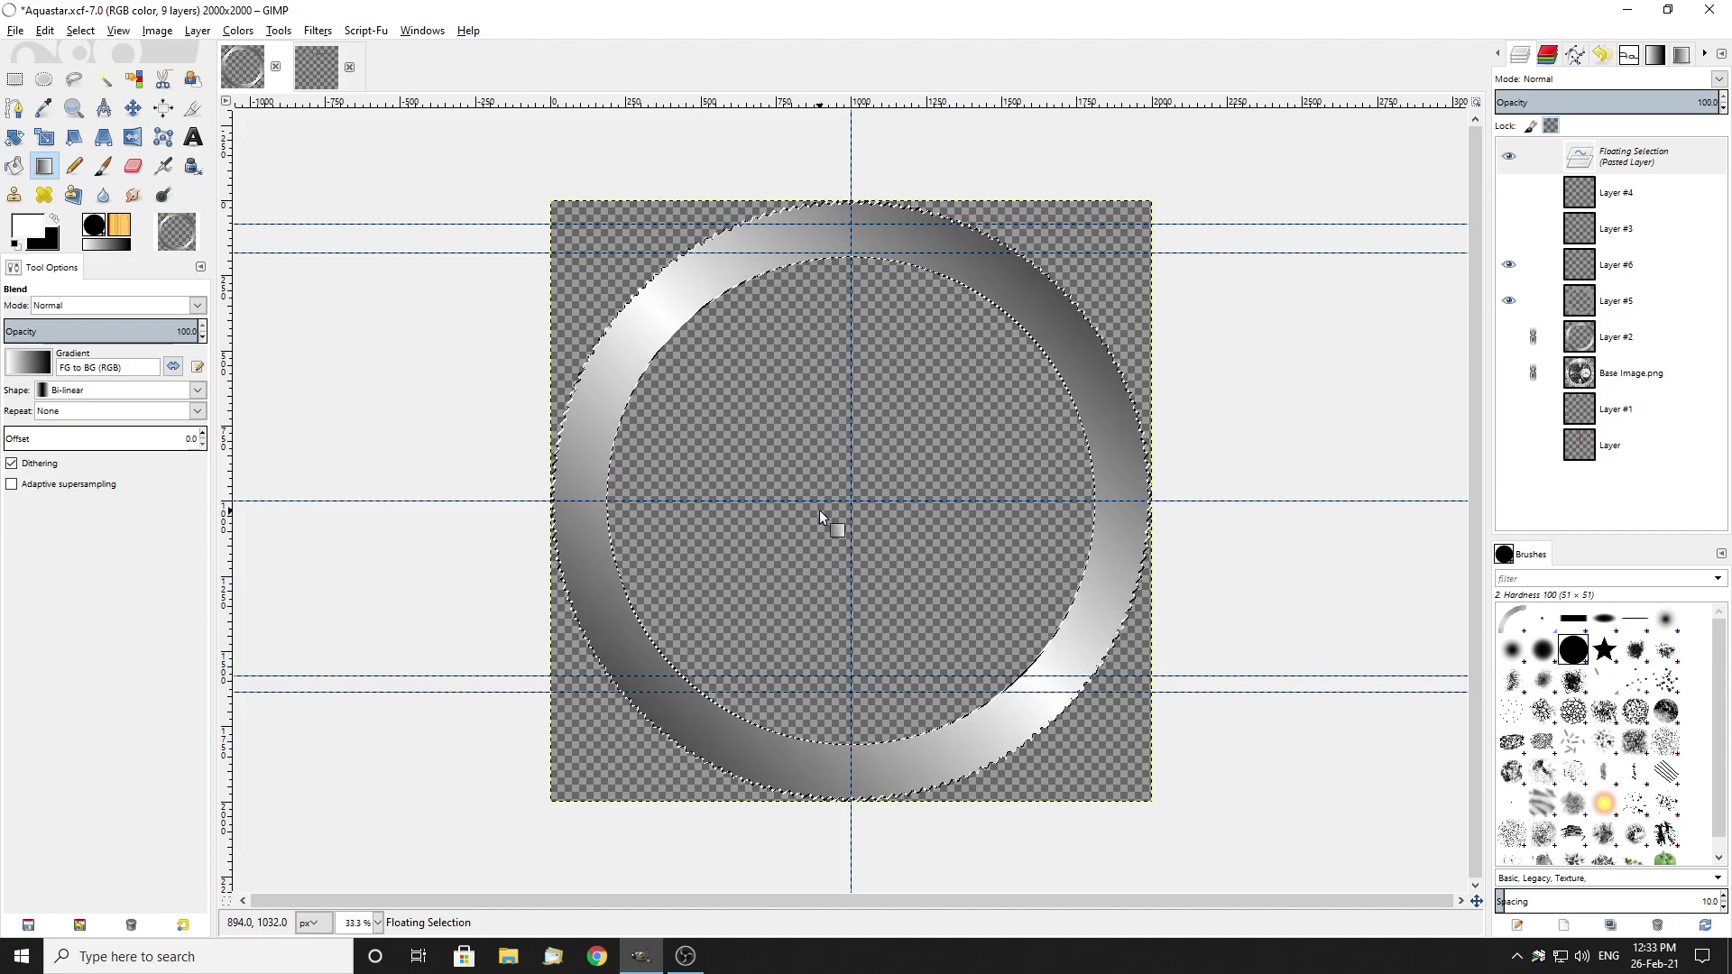
Step: Undo the last gradient on the ring and anchor the floating selection to Layer #6
{"action": "key", "text": "ctrl+z"}
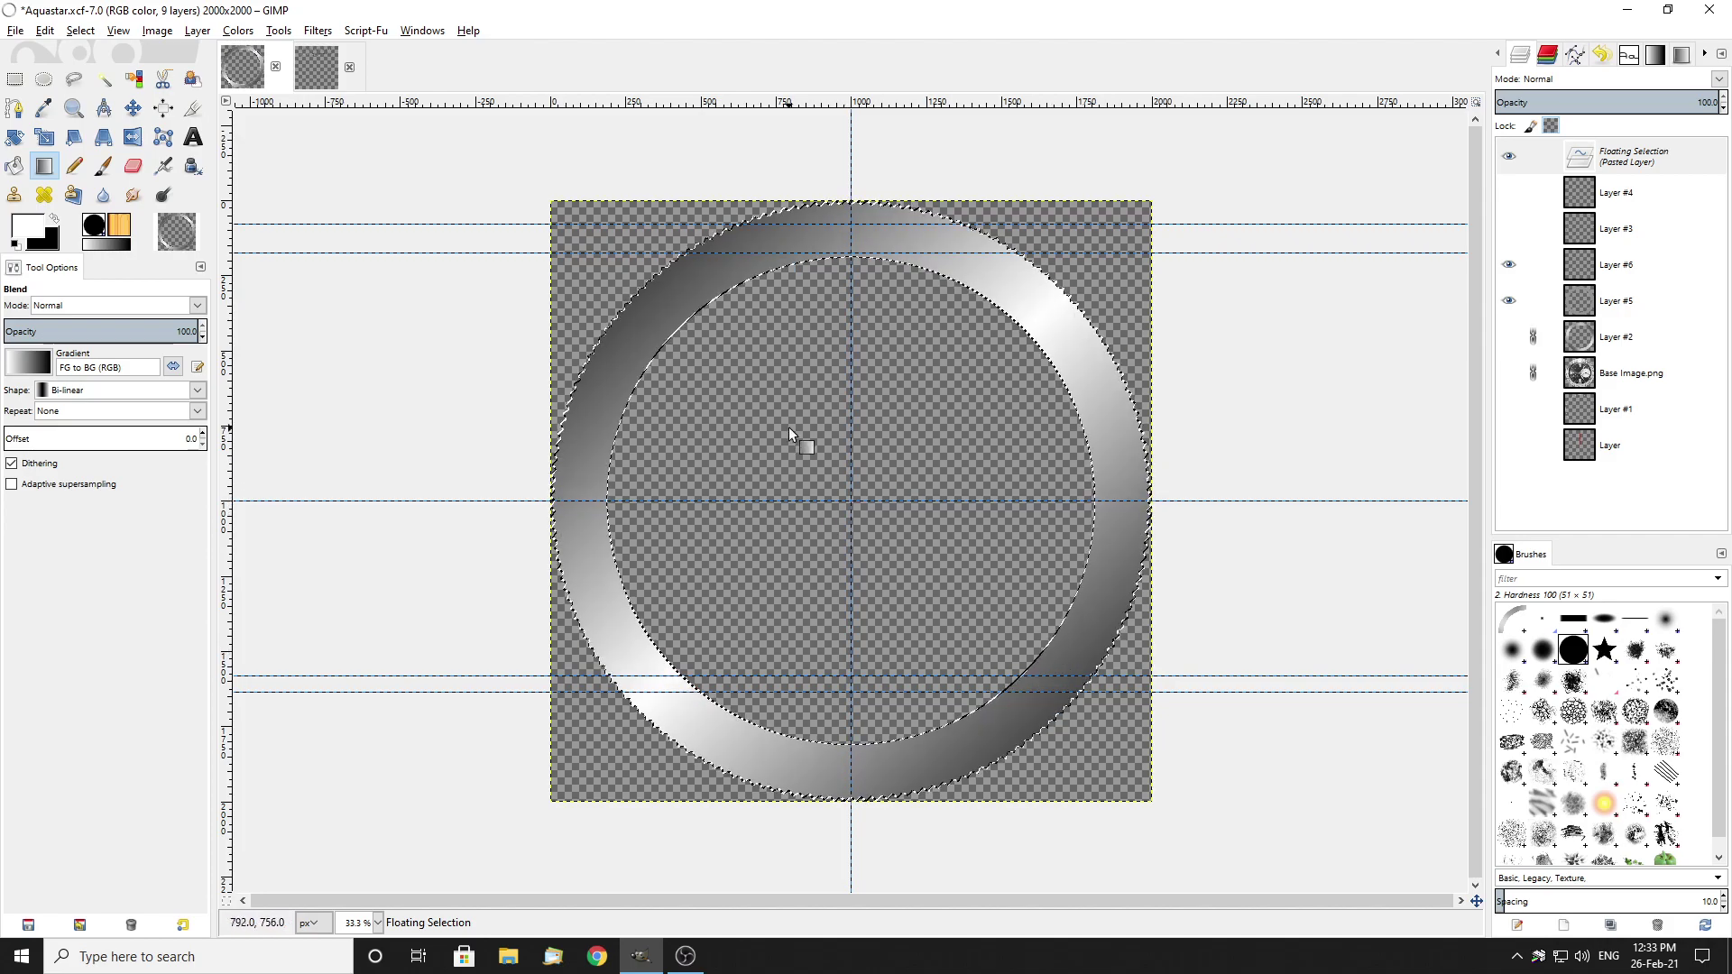
{"action": "left_click", "coordinate": [18, 81]}
{"action": "left_click", "coordinate": [324, 338]}
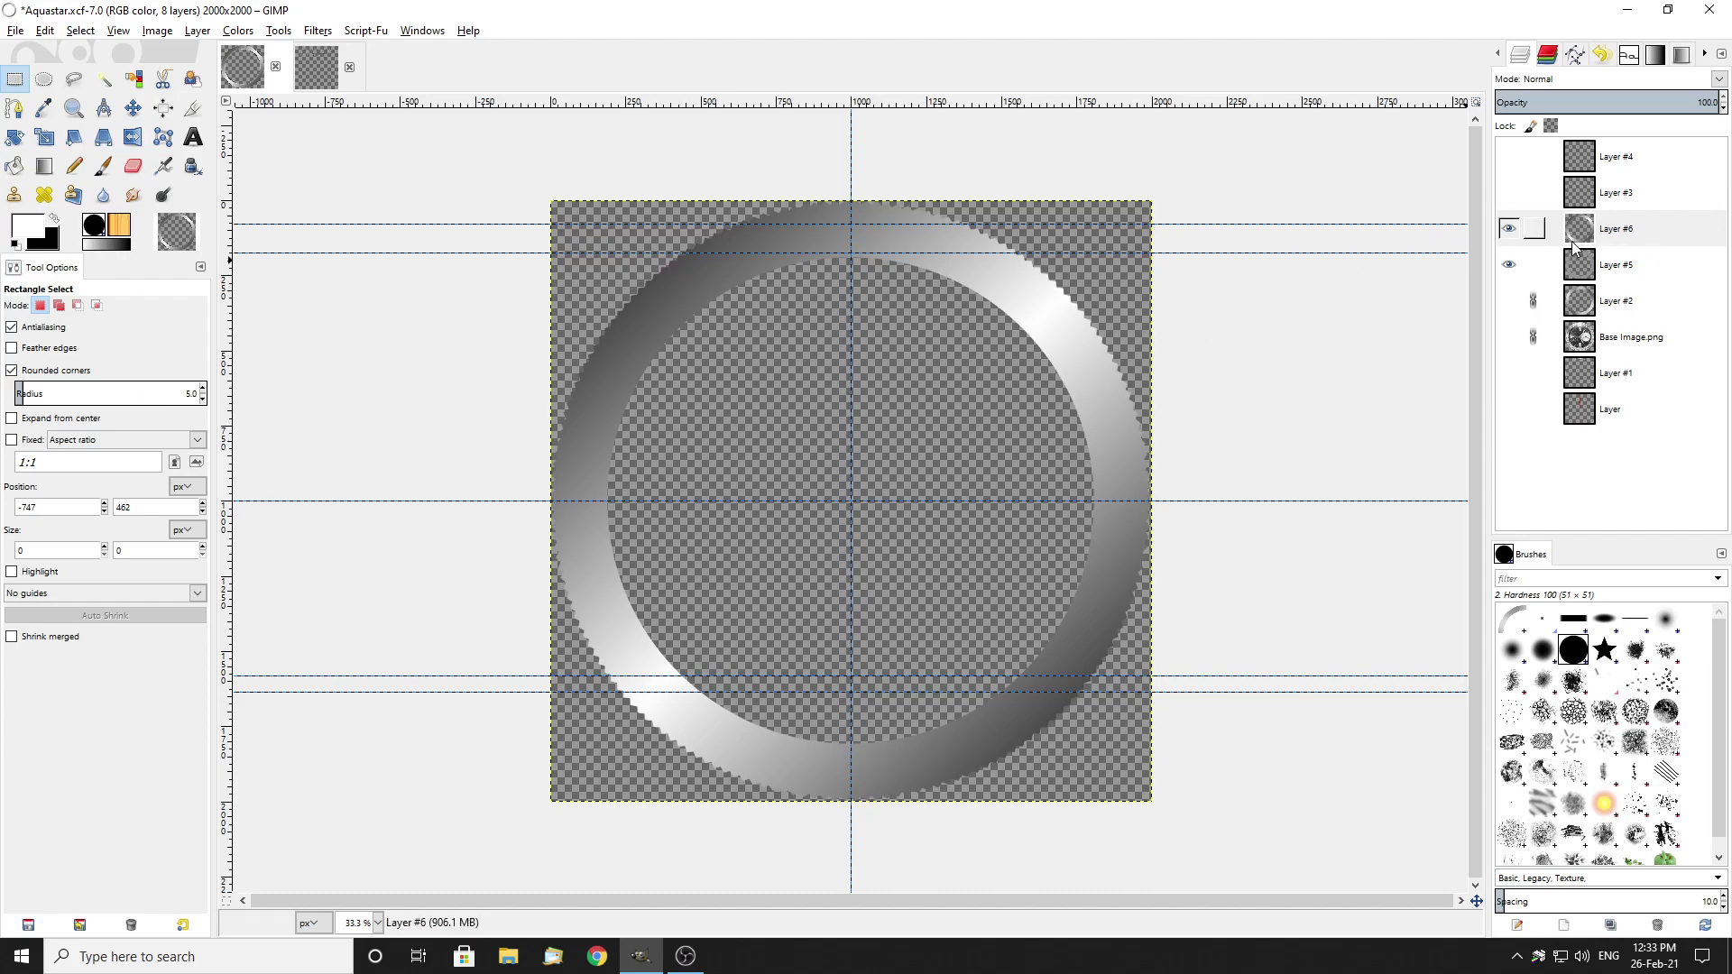
{"action": "left_click", "coordinate": [1680, 236]}
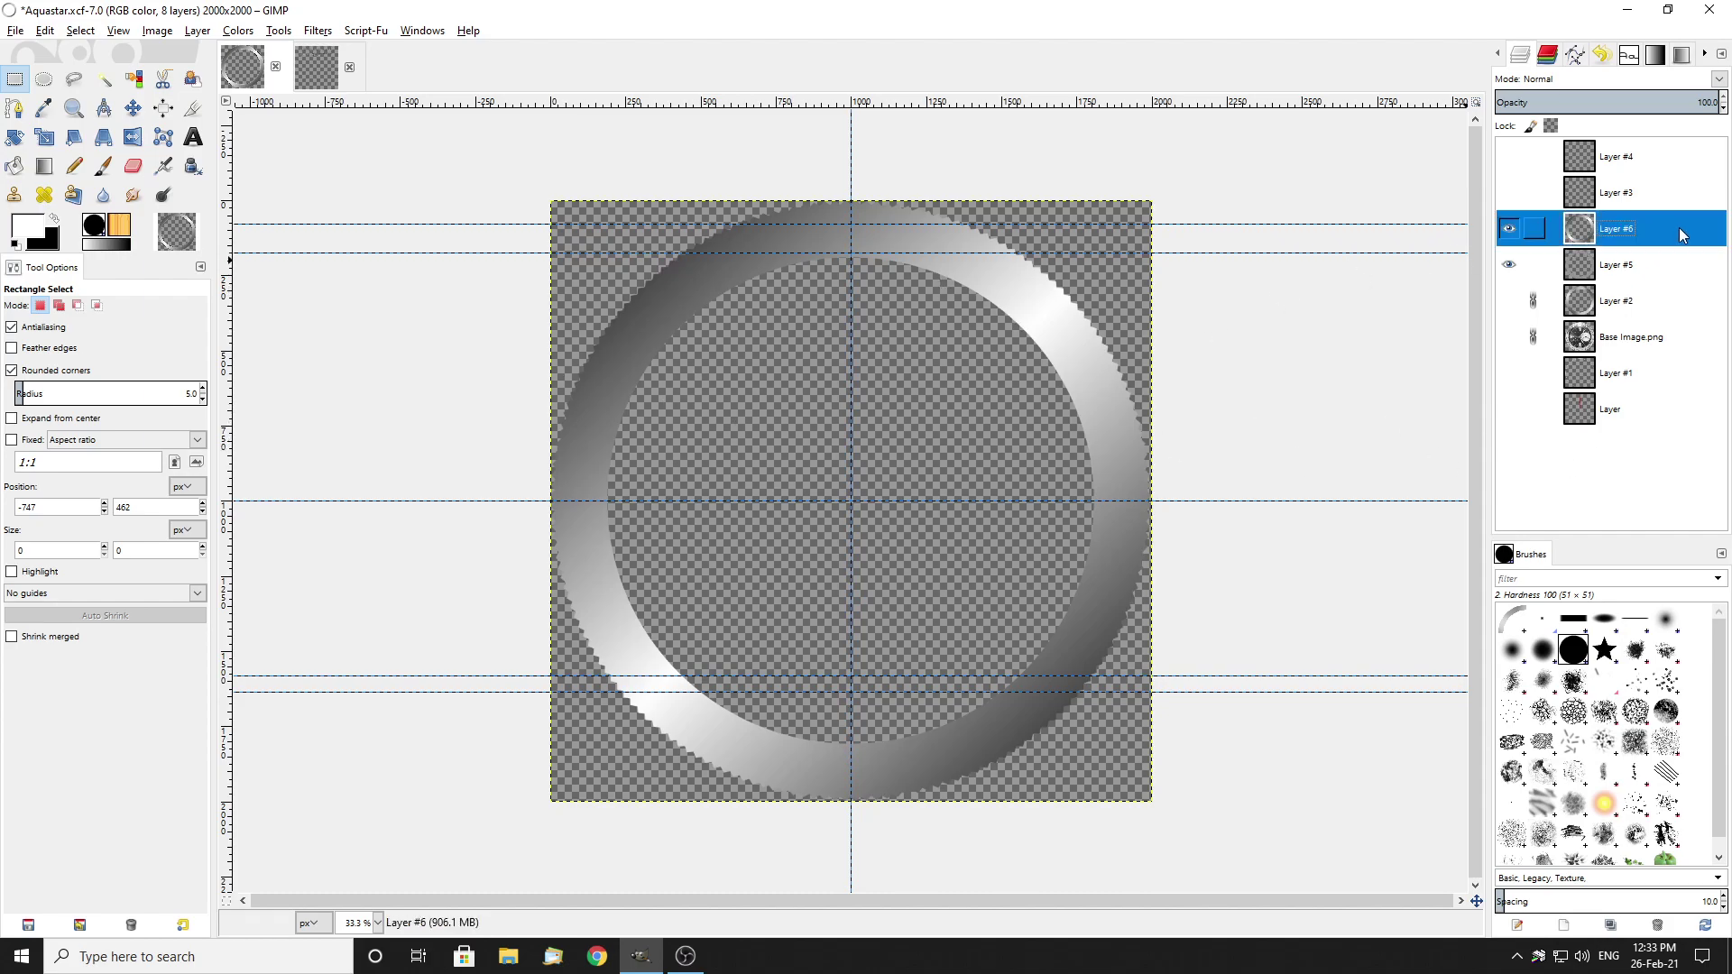
Step: Compare the ring with Layer #6 hidden and shown, lower that layer's opacity to 25, and merge it down into Layer #5
{"action": "left_click", "coordinate": [1509, 230]}
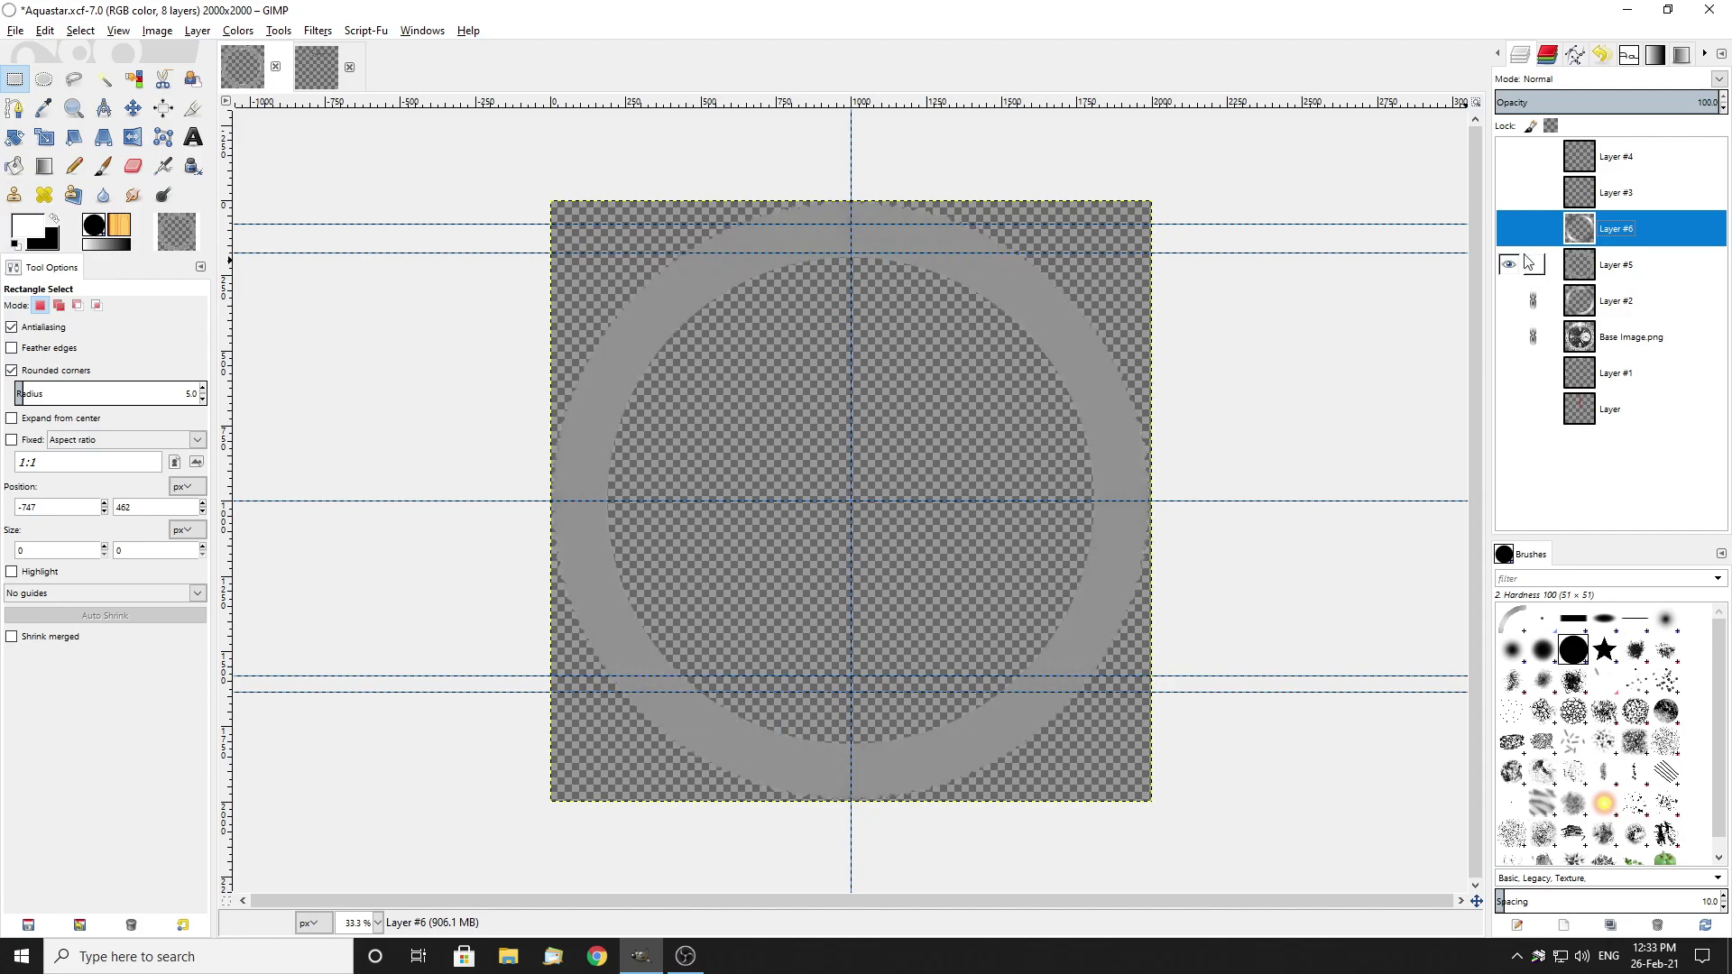
{"action": "left_click", "coordinate": [1509, 230]}
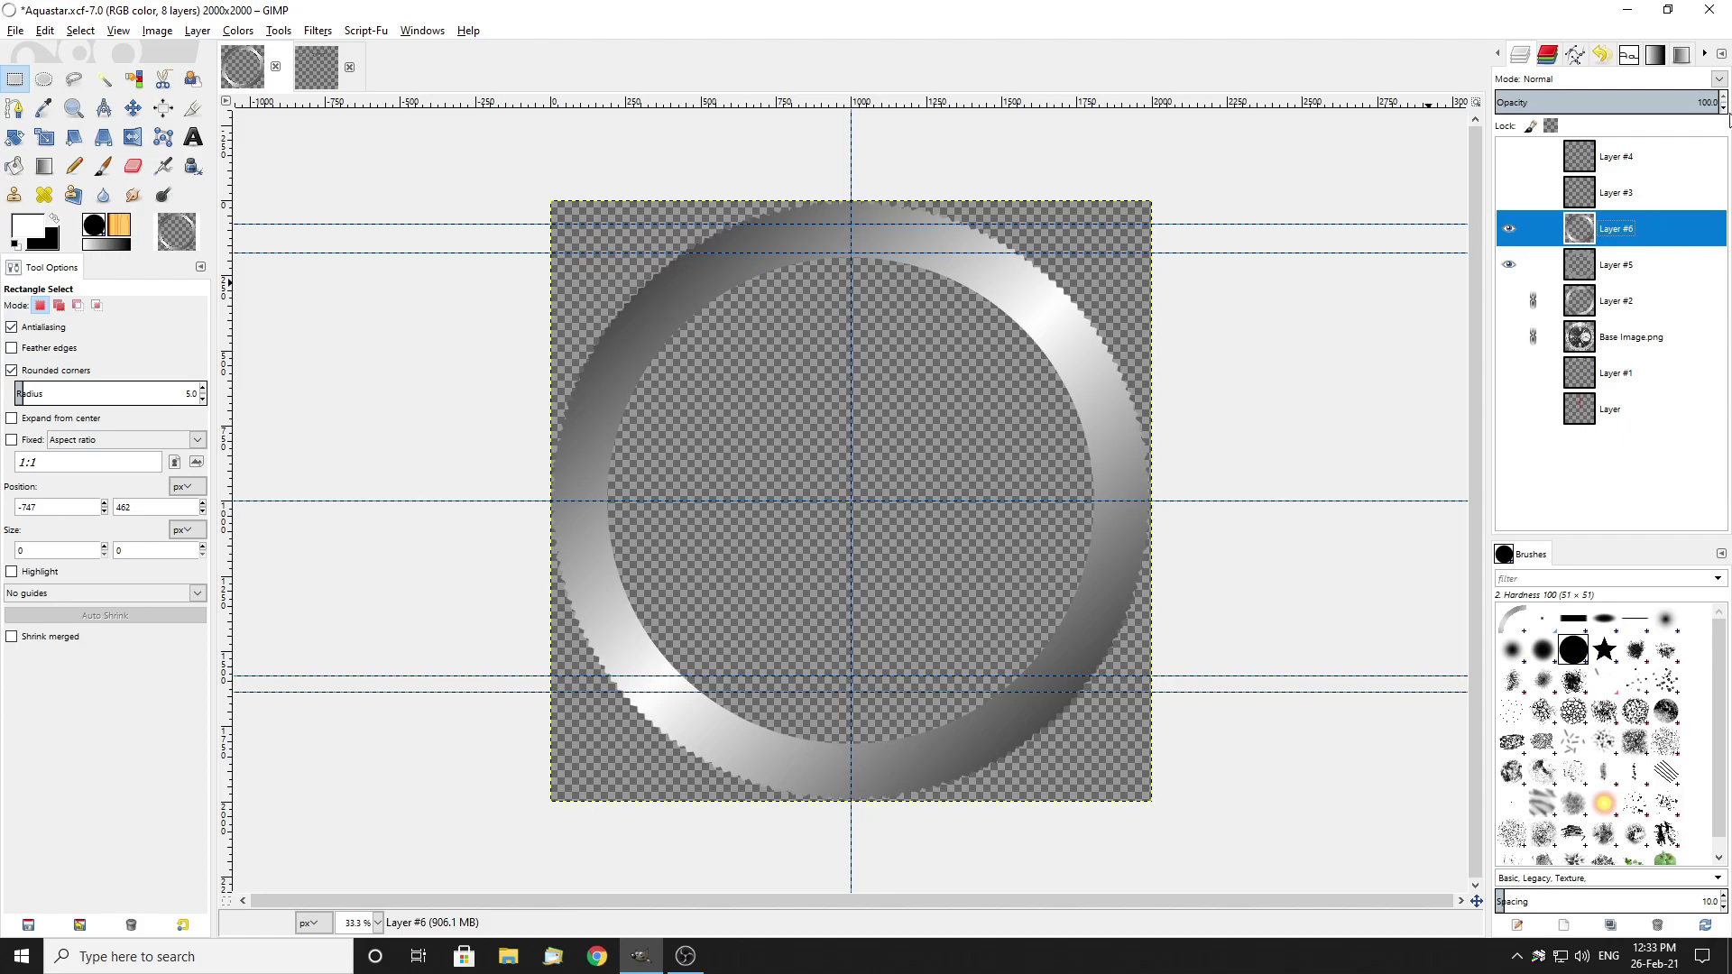
{"action": "left_click_drag", "start_coordinate": [1723, 108], "coordinate": [1722, 108]}
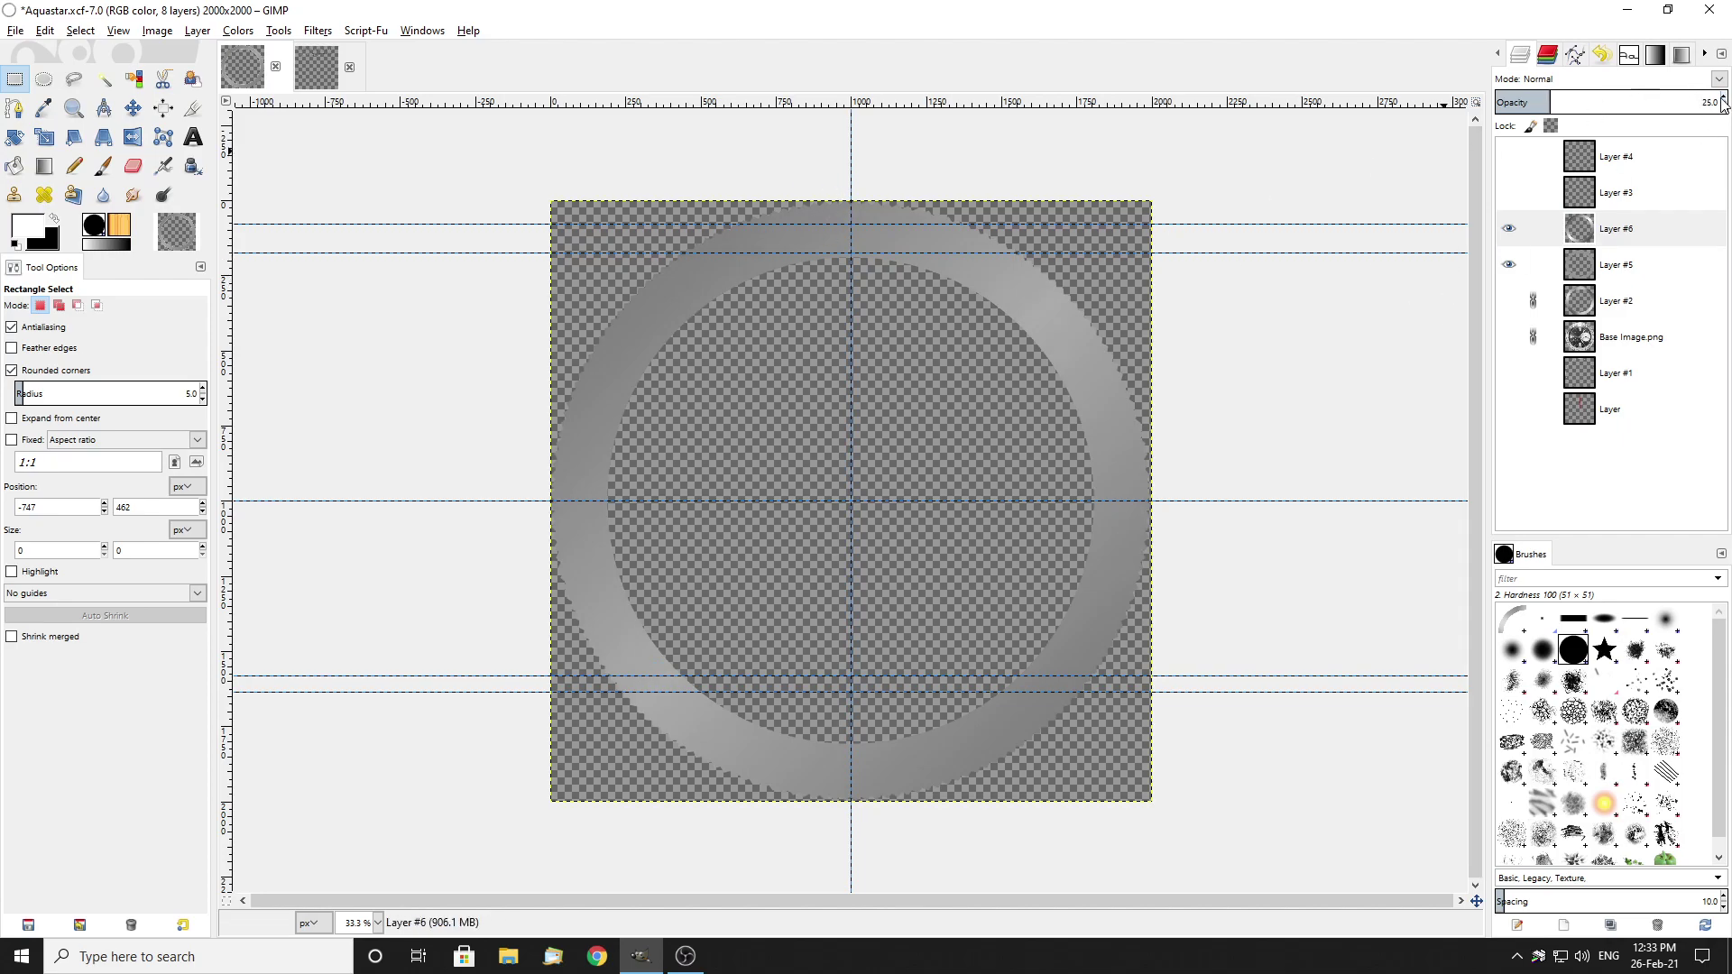
{"action": "right_click", "coordinate": [1643, 230]}
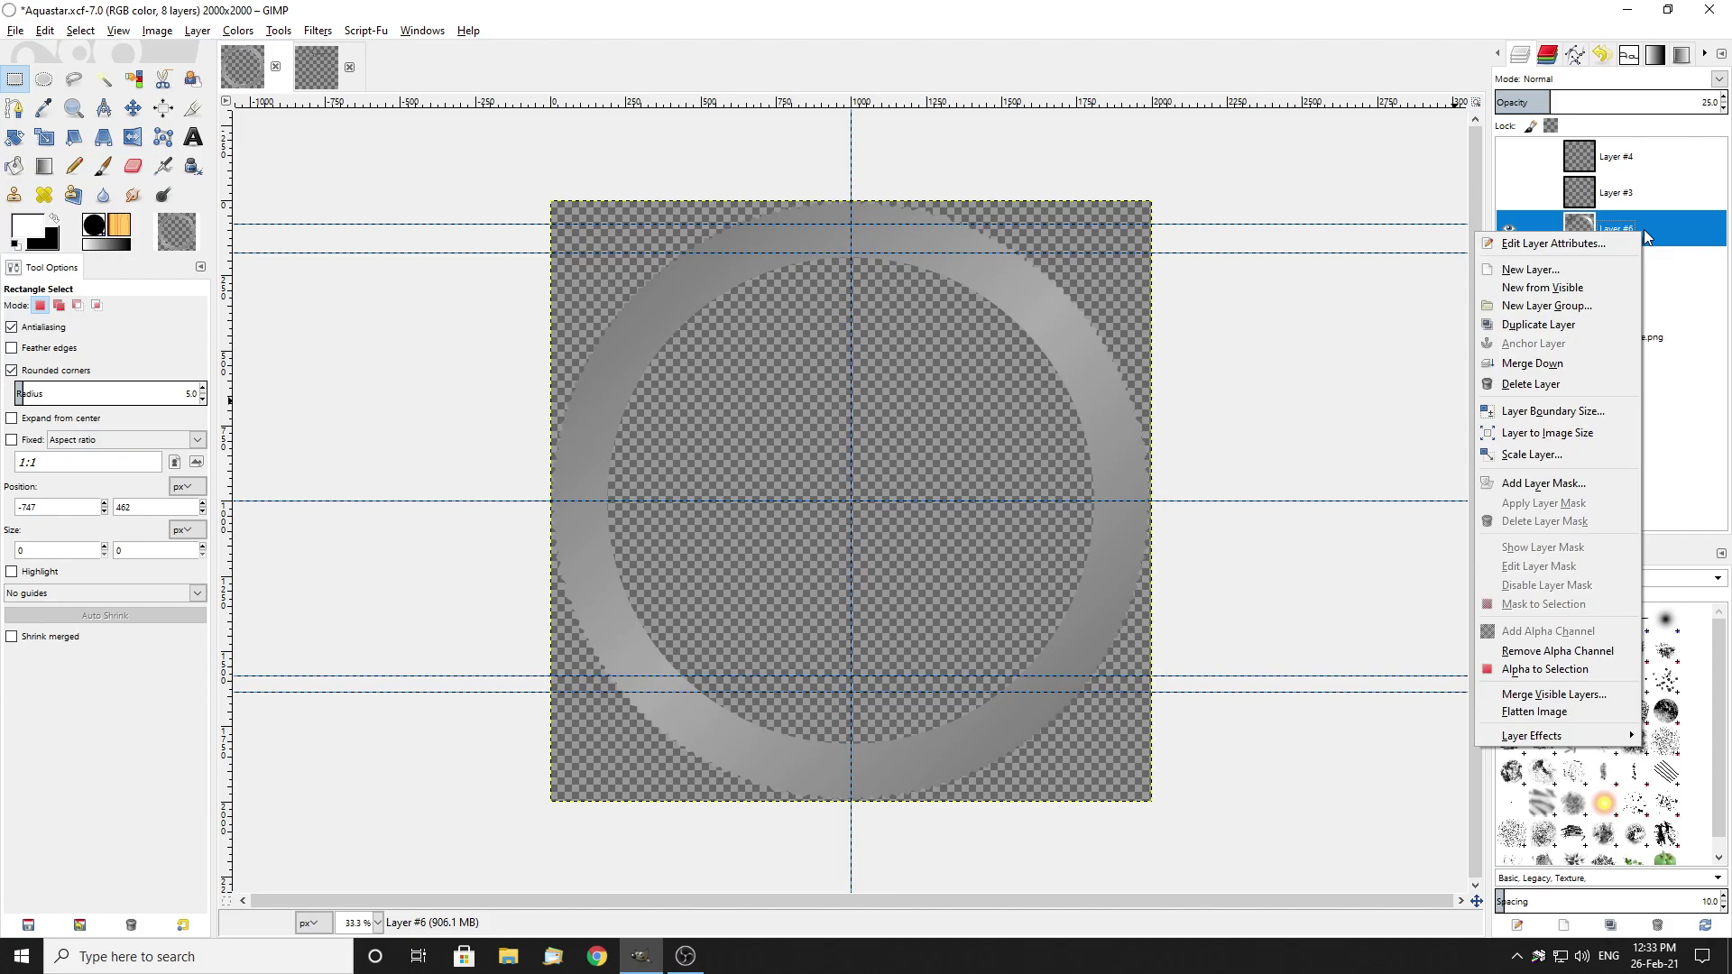
{"action": "left_click", "coordinate": [1532, 364]}
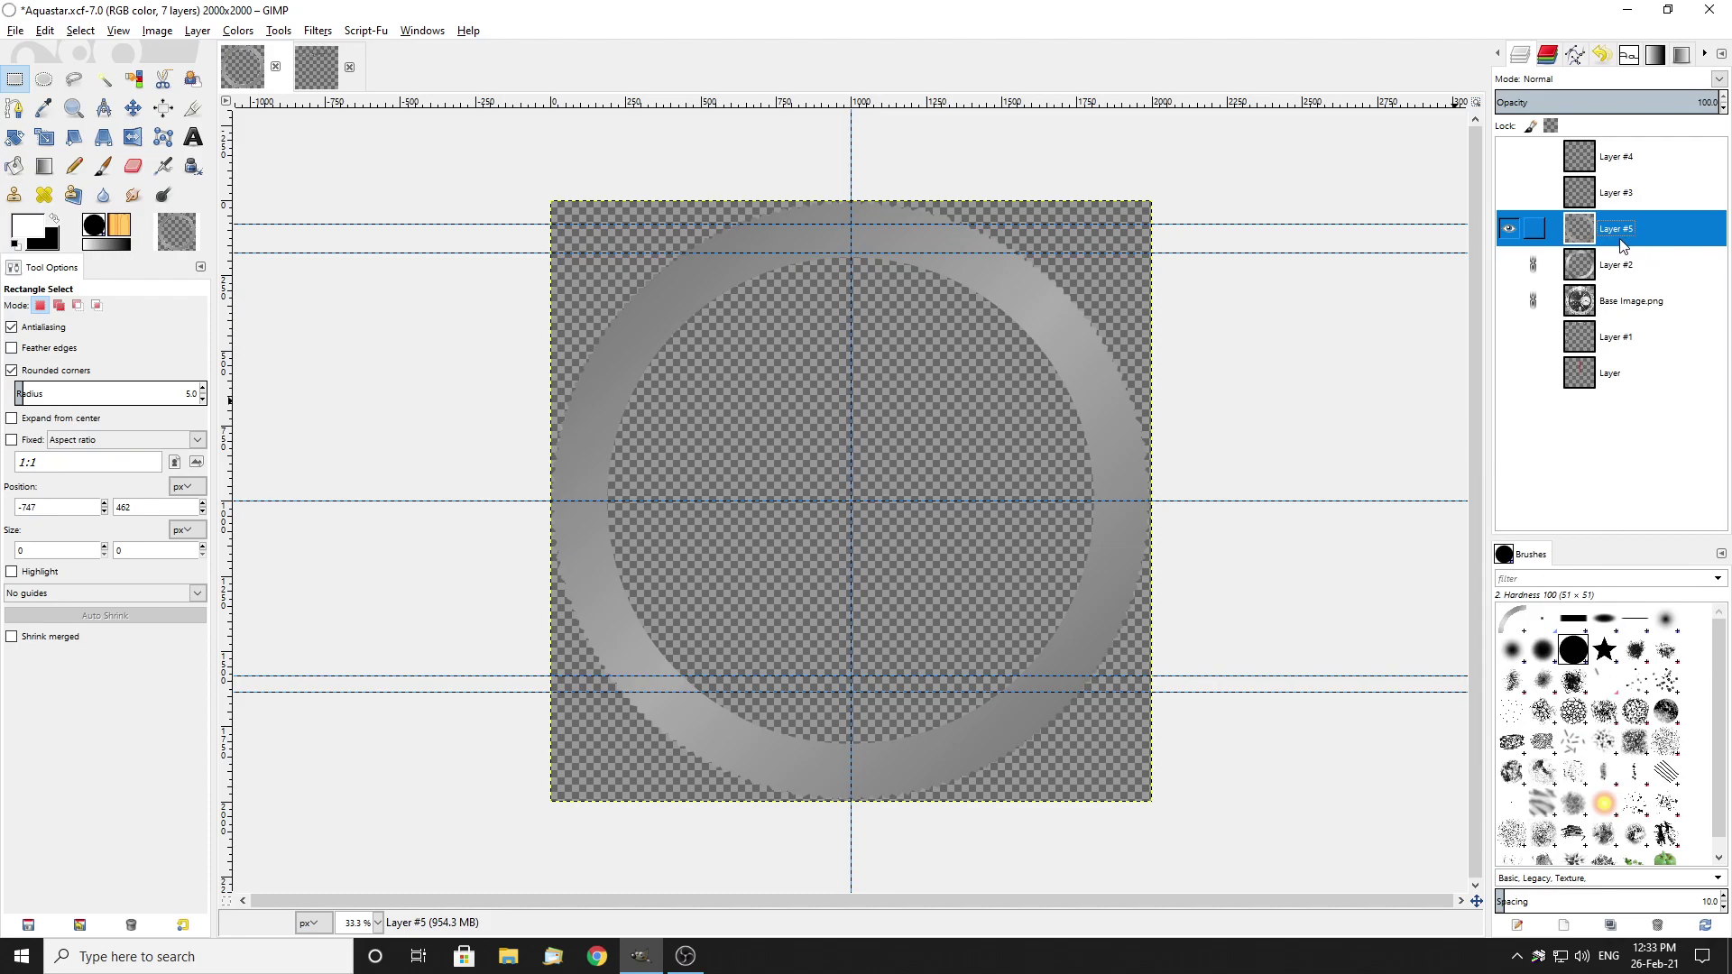
{"action": "left_click", "coordinate": [1507, 229]}
{"action": "left_click", "coordinate": [1506, 229]}
Step: Apply a Bevel and Emboss effect to Layer #5 with Inner Bevel style, depth 10, size 4 and soften 3
{"action": "left_click", "coordinate": [195, 34]}
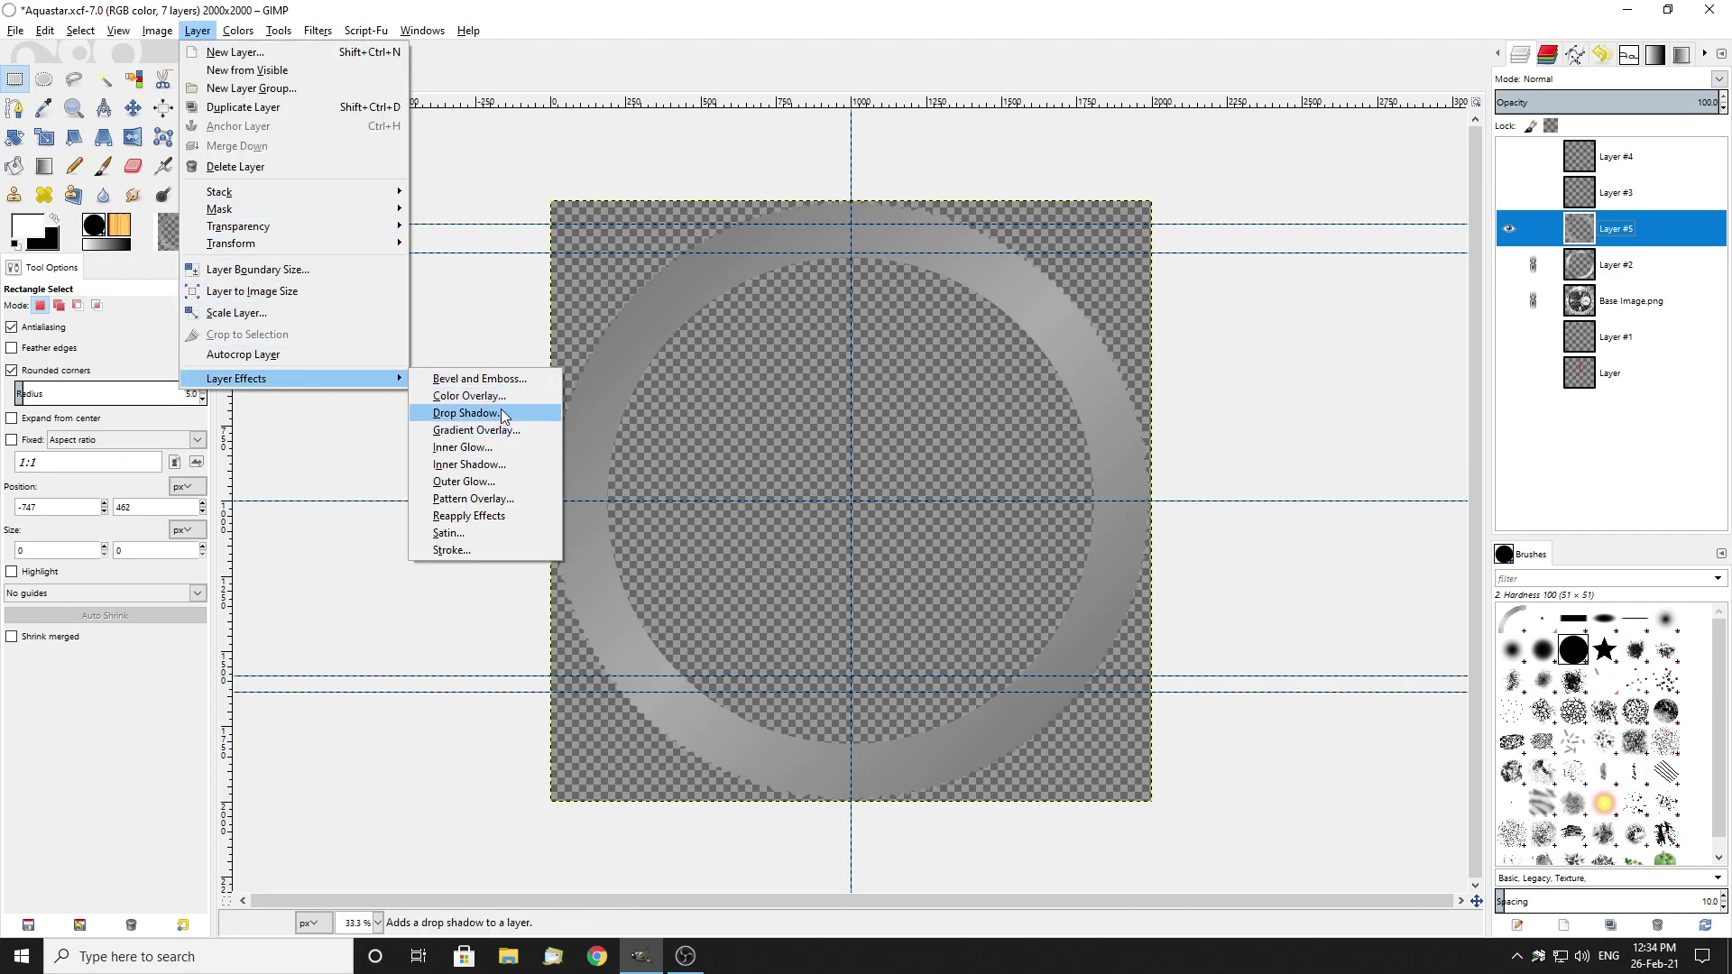
{"action": "left_click", "coordinate": [470, 380]}
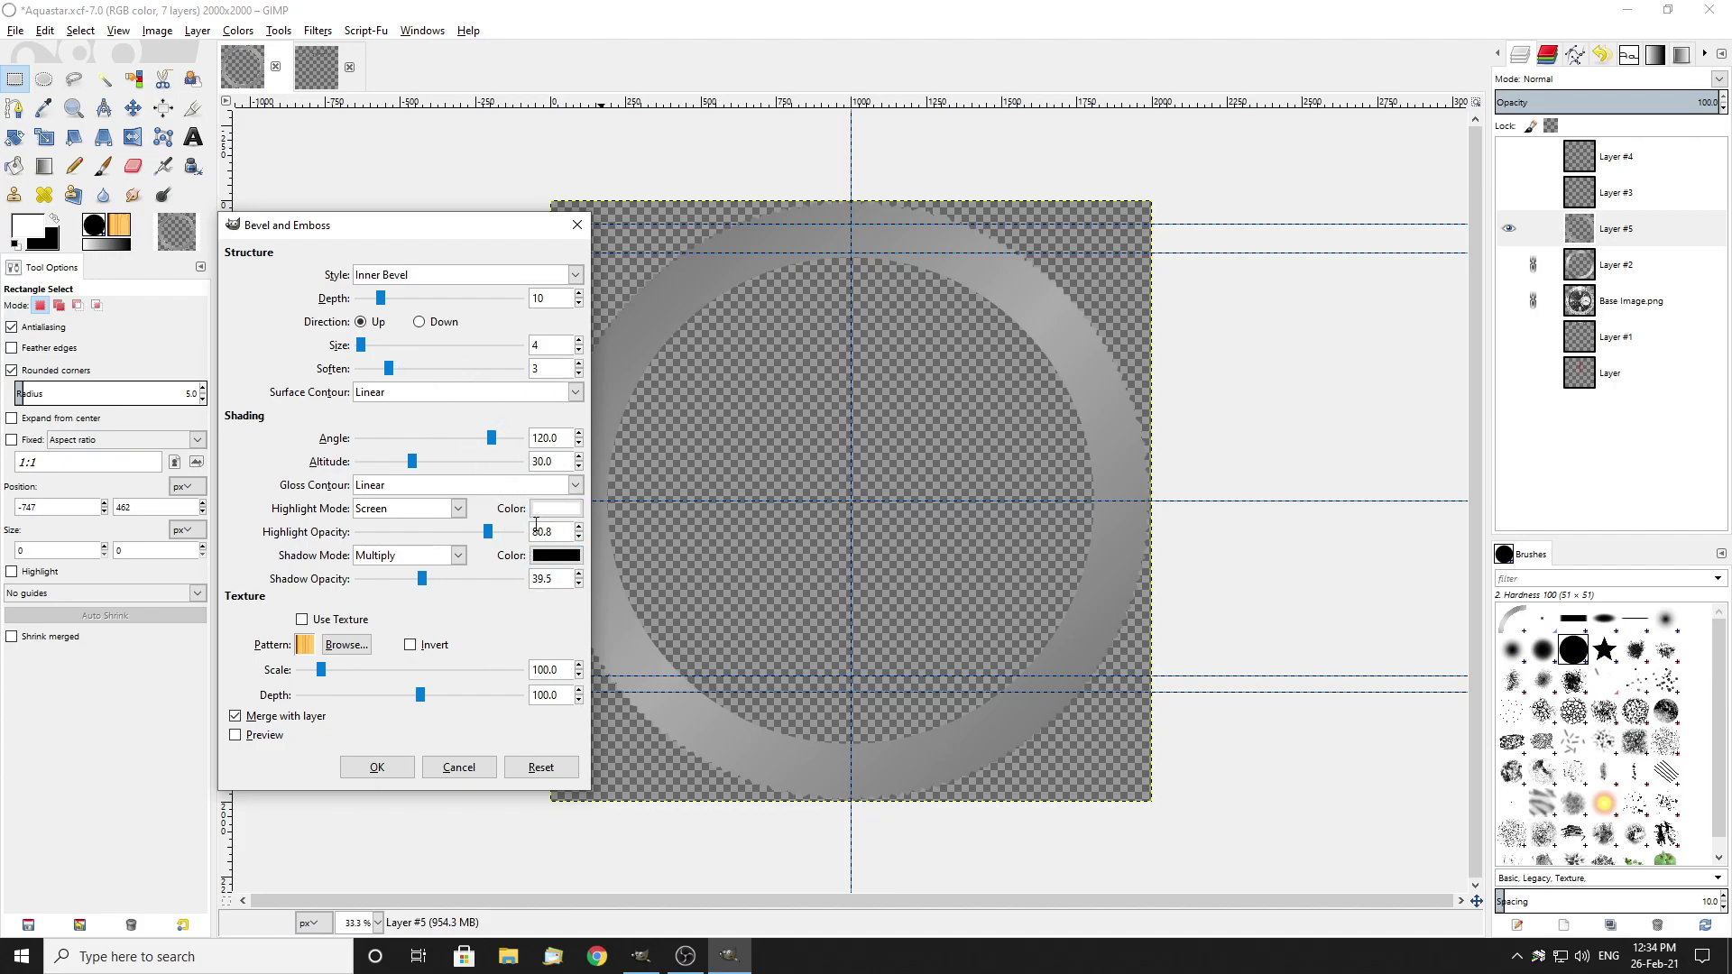
{"action": "key", "text": "Return"}
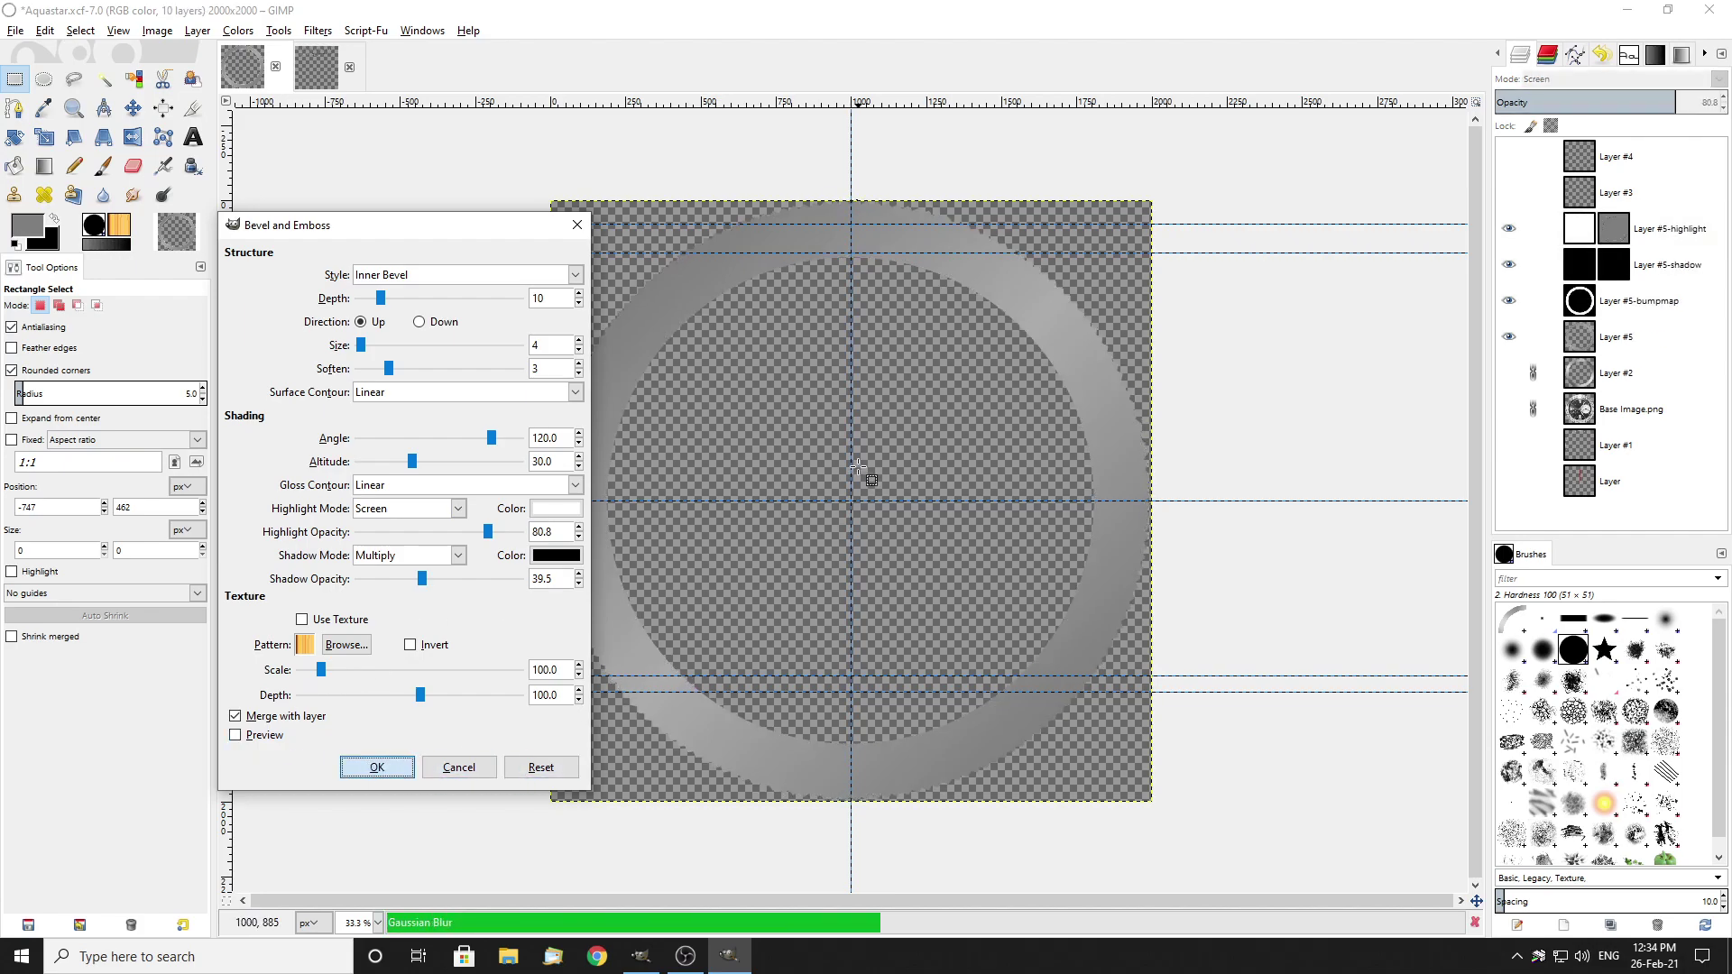
Step: Examine the bevelled inner edge and the serrated outer edge around the whole ring at close range
{"action": "scroll", "coordinate": [857, 230], "scroll_direction": "up", "scroll_amount": 2}
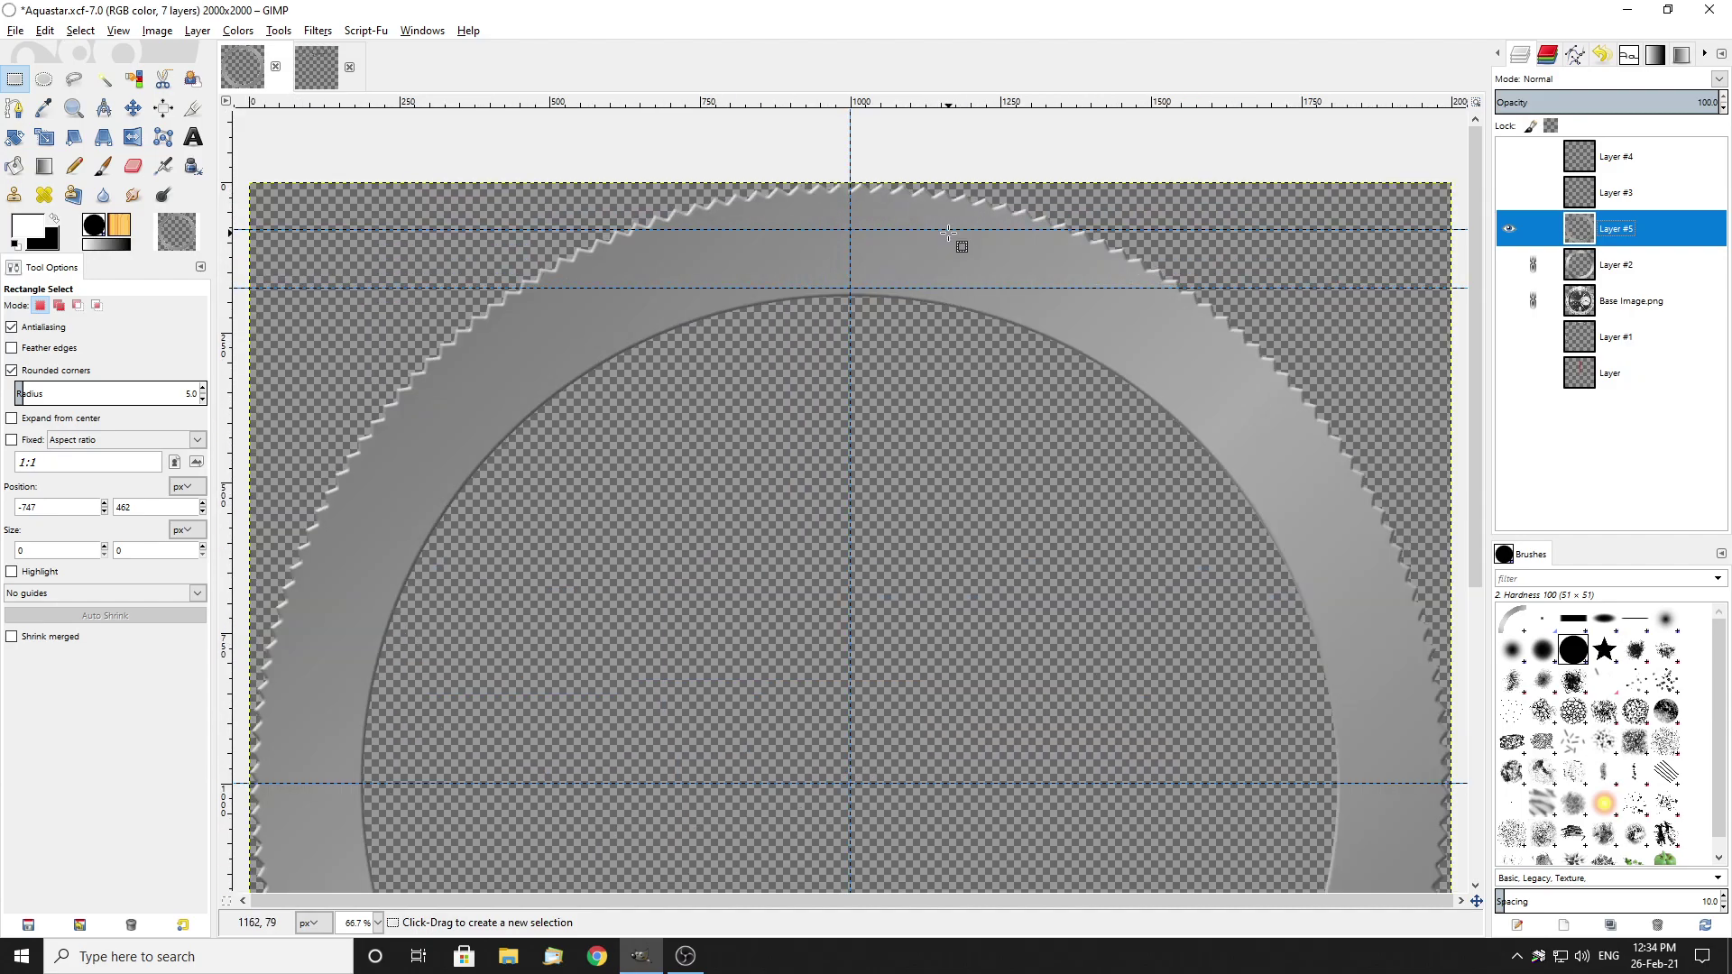
{"action": "scroll", "coordinate": [879, 212], "scroll_direction": "up", "scroll_amount": 1}
{"action": "scroll", "coordinate": [1044, 305], "scroll_direction": "down", "scroll_amount": 2}
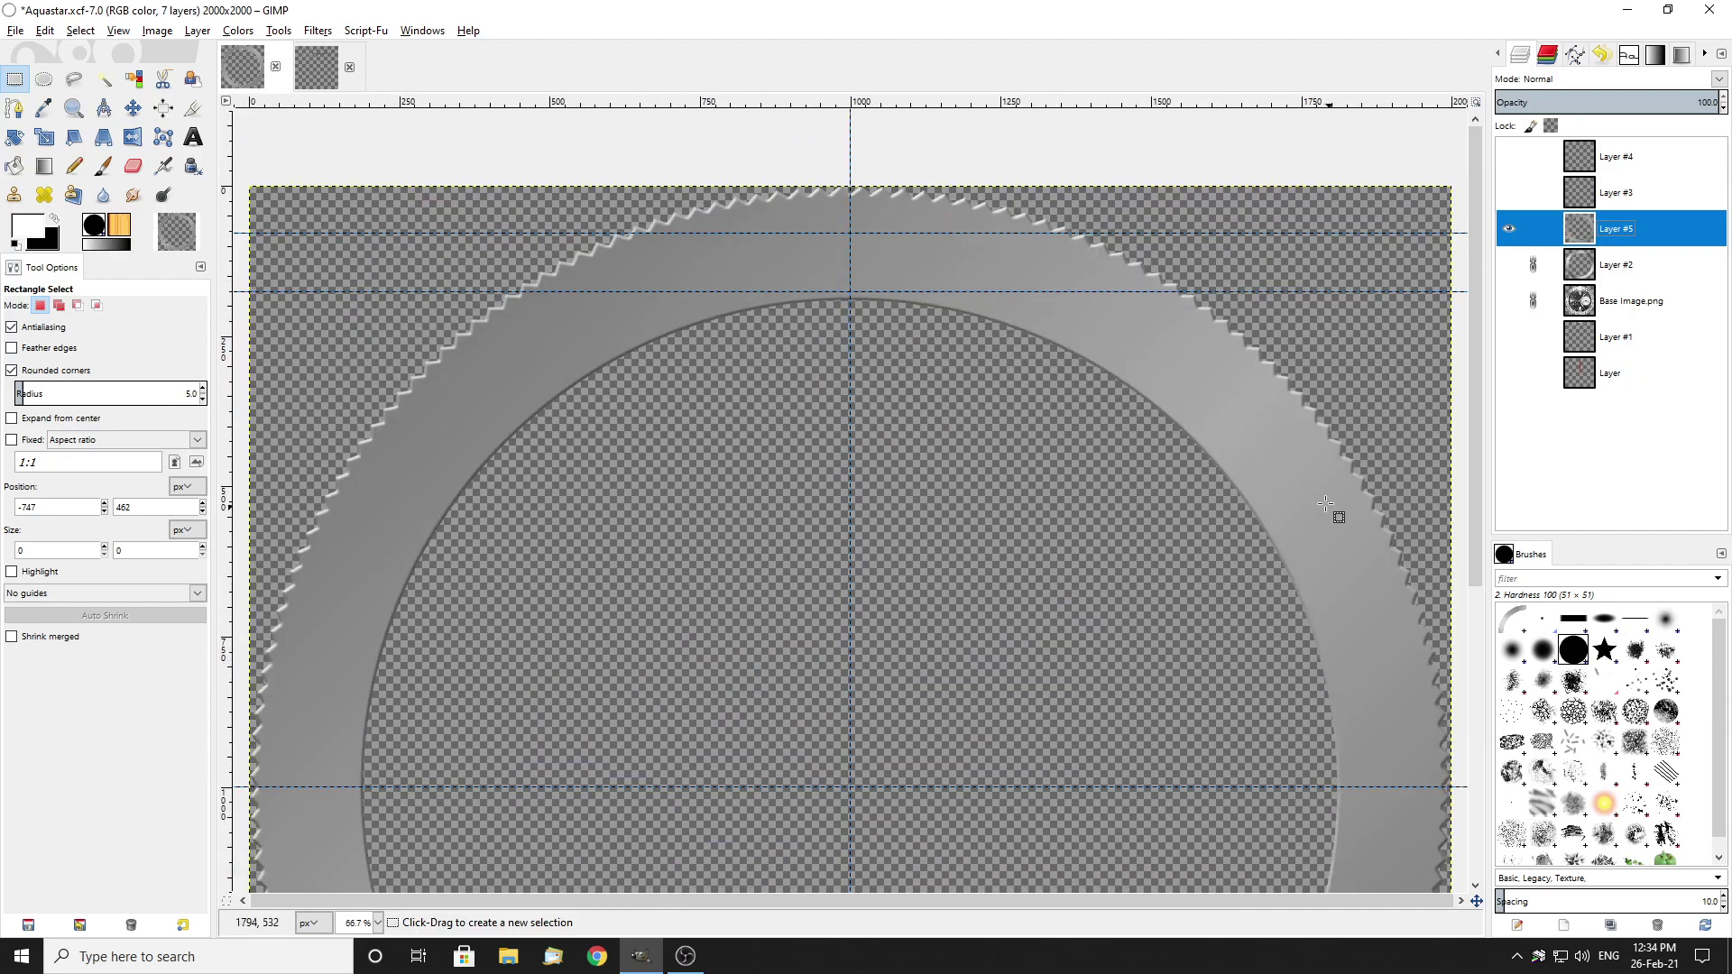
{"action": "scroll", "coordinate": [1339, 519], "scroll_direction": "down", "scroll_amount": 3}
{"action": "scroll", "coordinate": [306, 167], "scroll_direction": "up", "scroll_amount": 1}
{"action": "scroll", "coordinate": [375, 220], "scroll_direction": "down", "scroll_amount": 2}
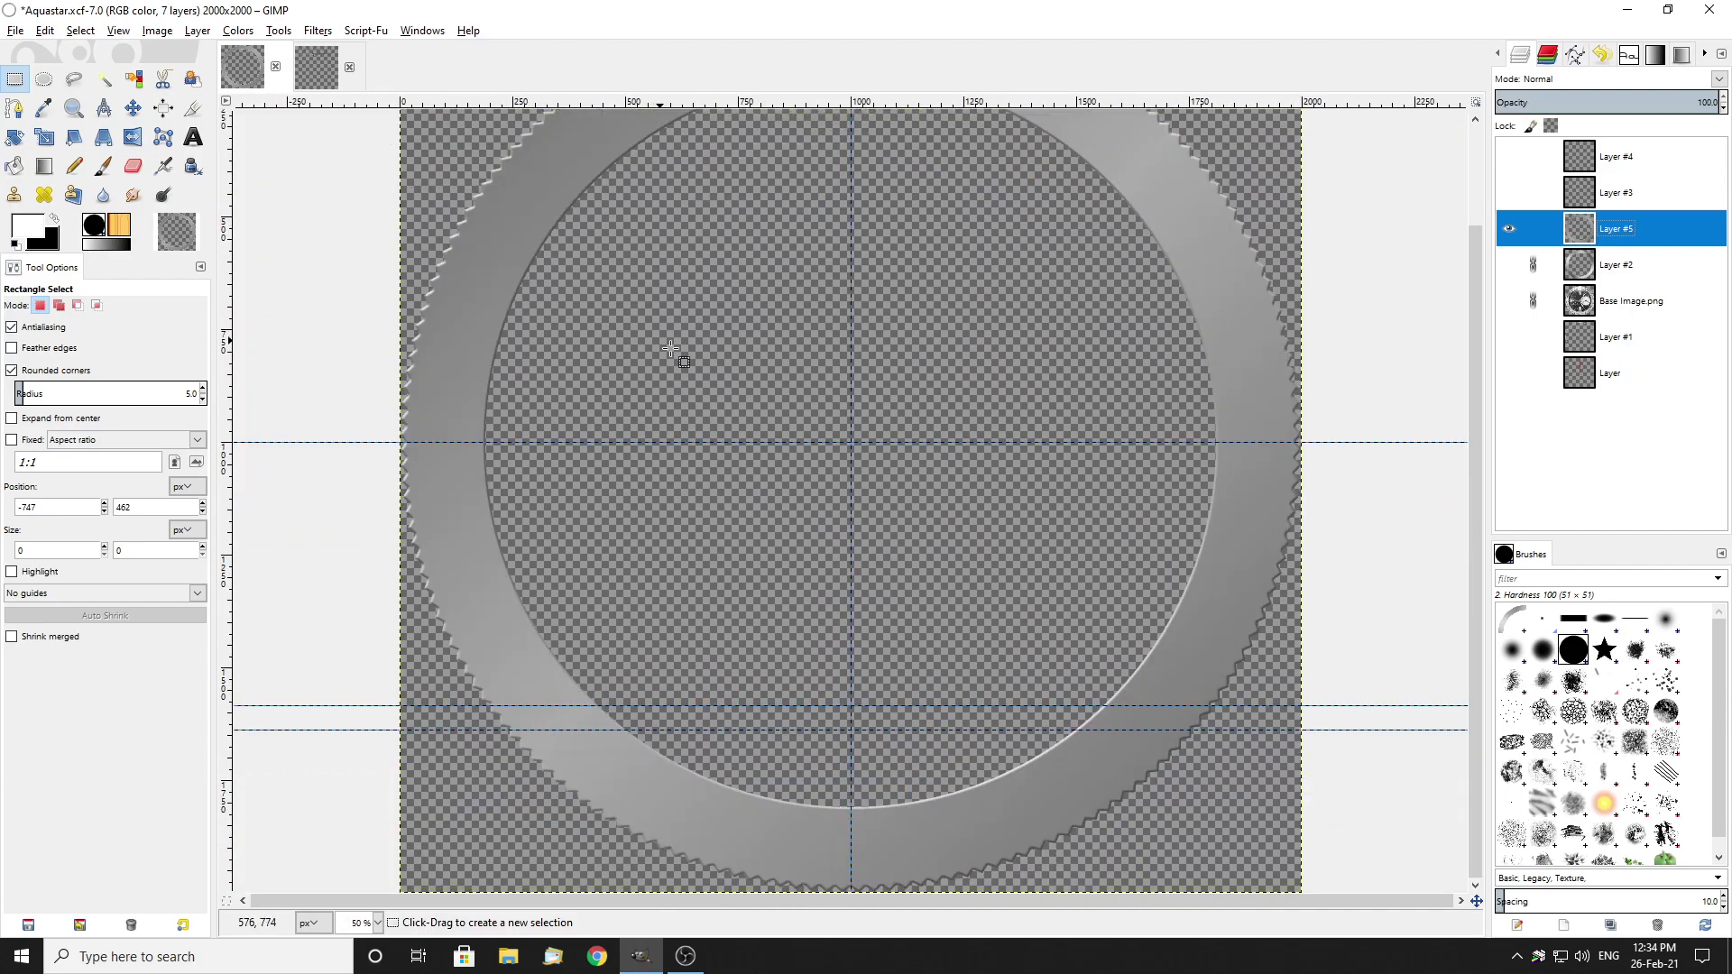
{"action": "scroll", "coordinate": [1176, 765], "scroll_direction": "up", "scroll_amount": 1}
{"action": "scroll", "coordinate": [1235, 758], "scroll_direction": "up", "scroll_amount": 2}
{"action": "scroll", "coordinate": [796, 541], "scroll_direction": "down", "scroll_amount": 1}
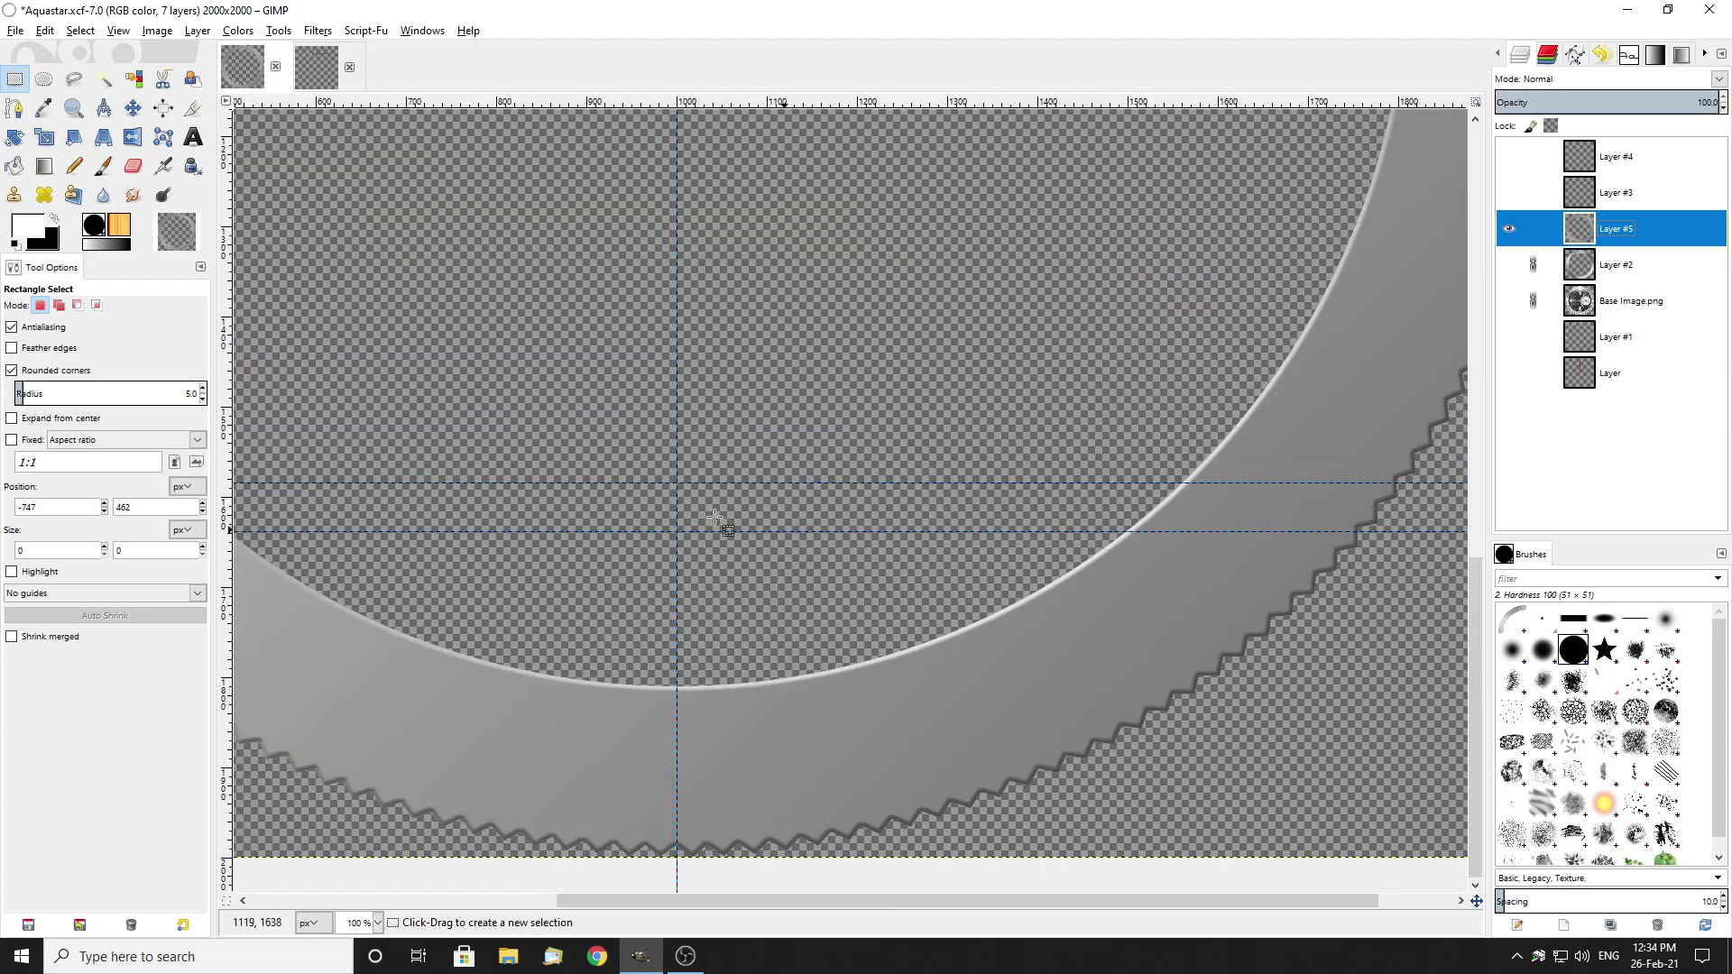
{"action": "scroll", "coordinate": [1028, 591], "scroll_direction": "down", "scroll_amount": 1}
{"action": "scroll", "coordinate": [1060, 618], "scroll_direction": "up", "scroll_amount": 3}
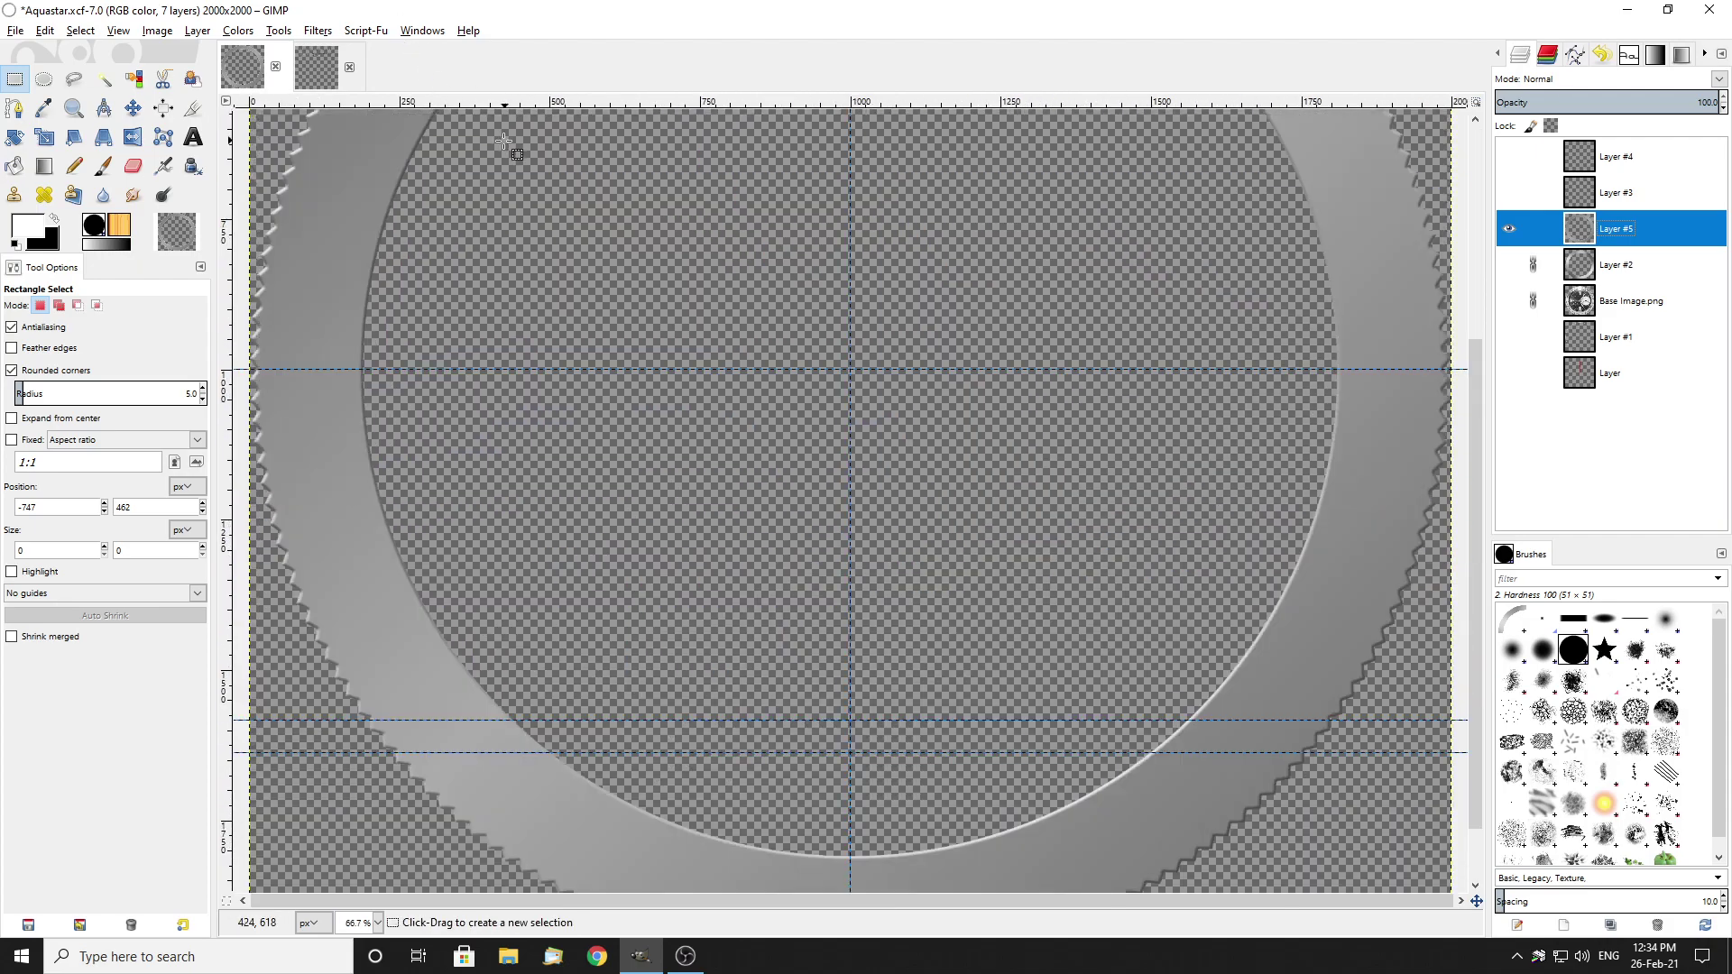
{"action": "scroll", "coordinate": [1019, 663], "scroll_direction": "up", "scroll_amount": 5}
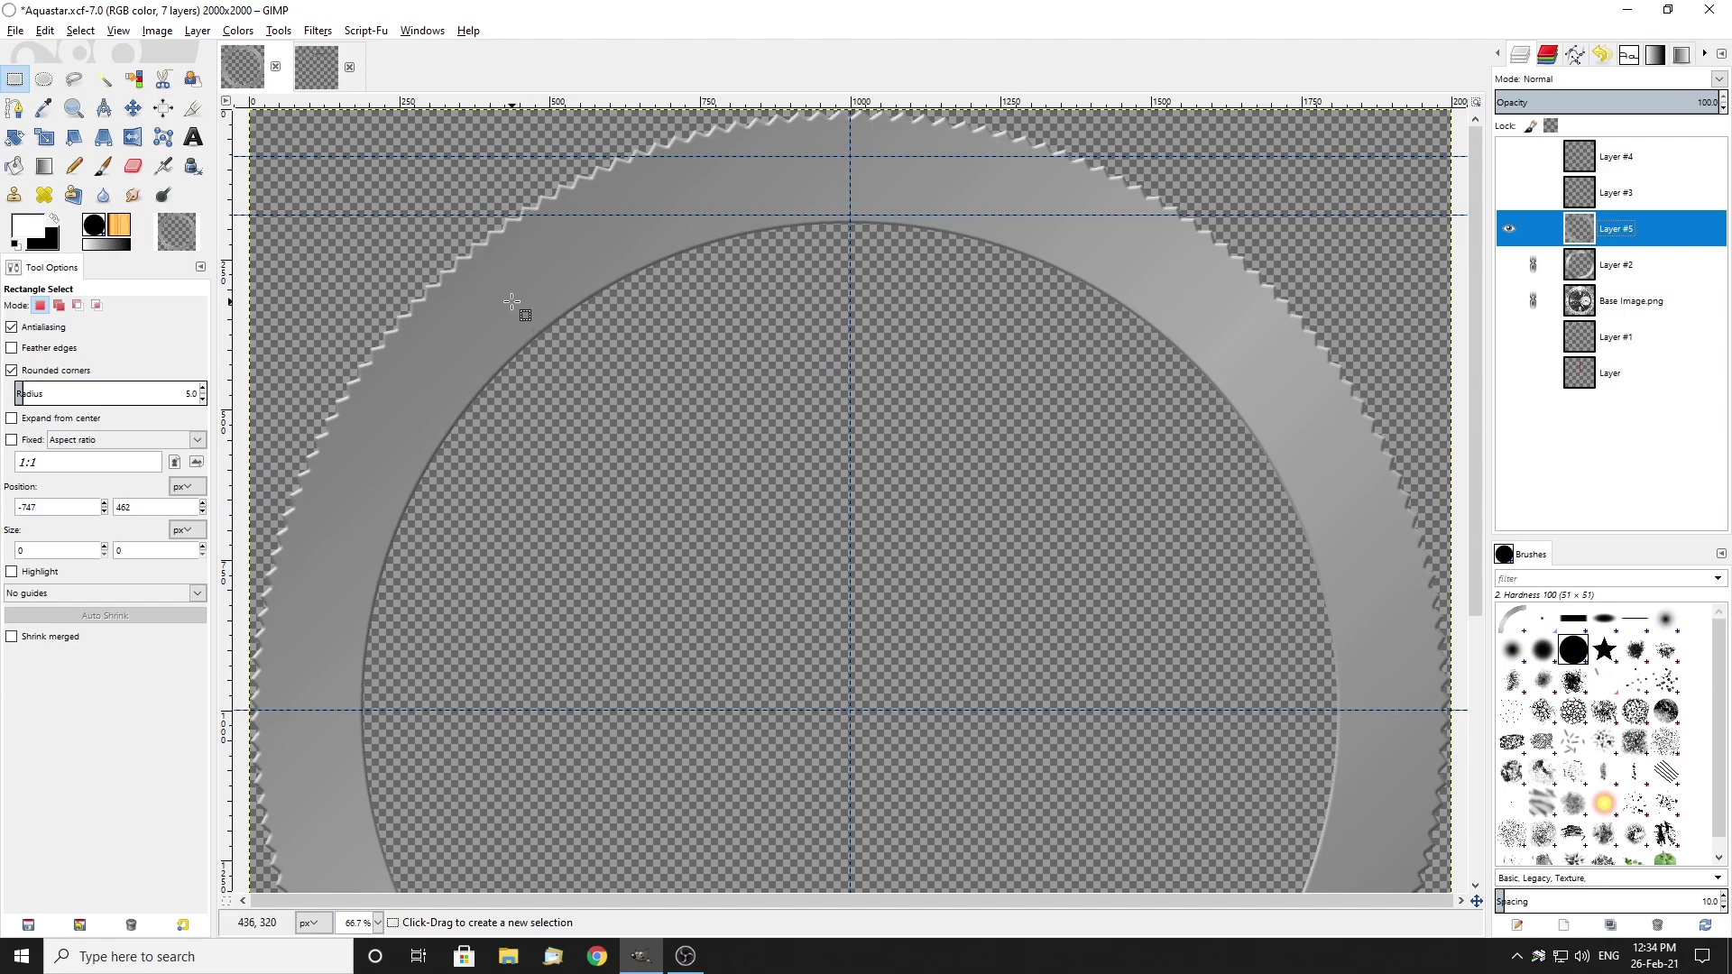
{"action": "scroll", "coordinate": [1070, 401], "scroll_direction": "down", "scroll_amount": 1}
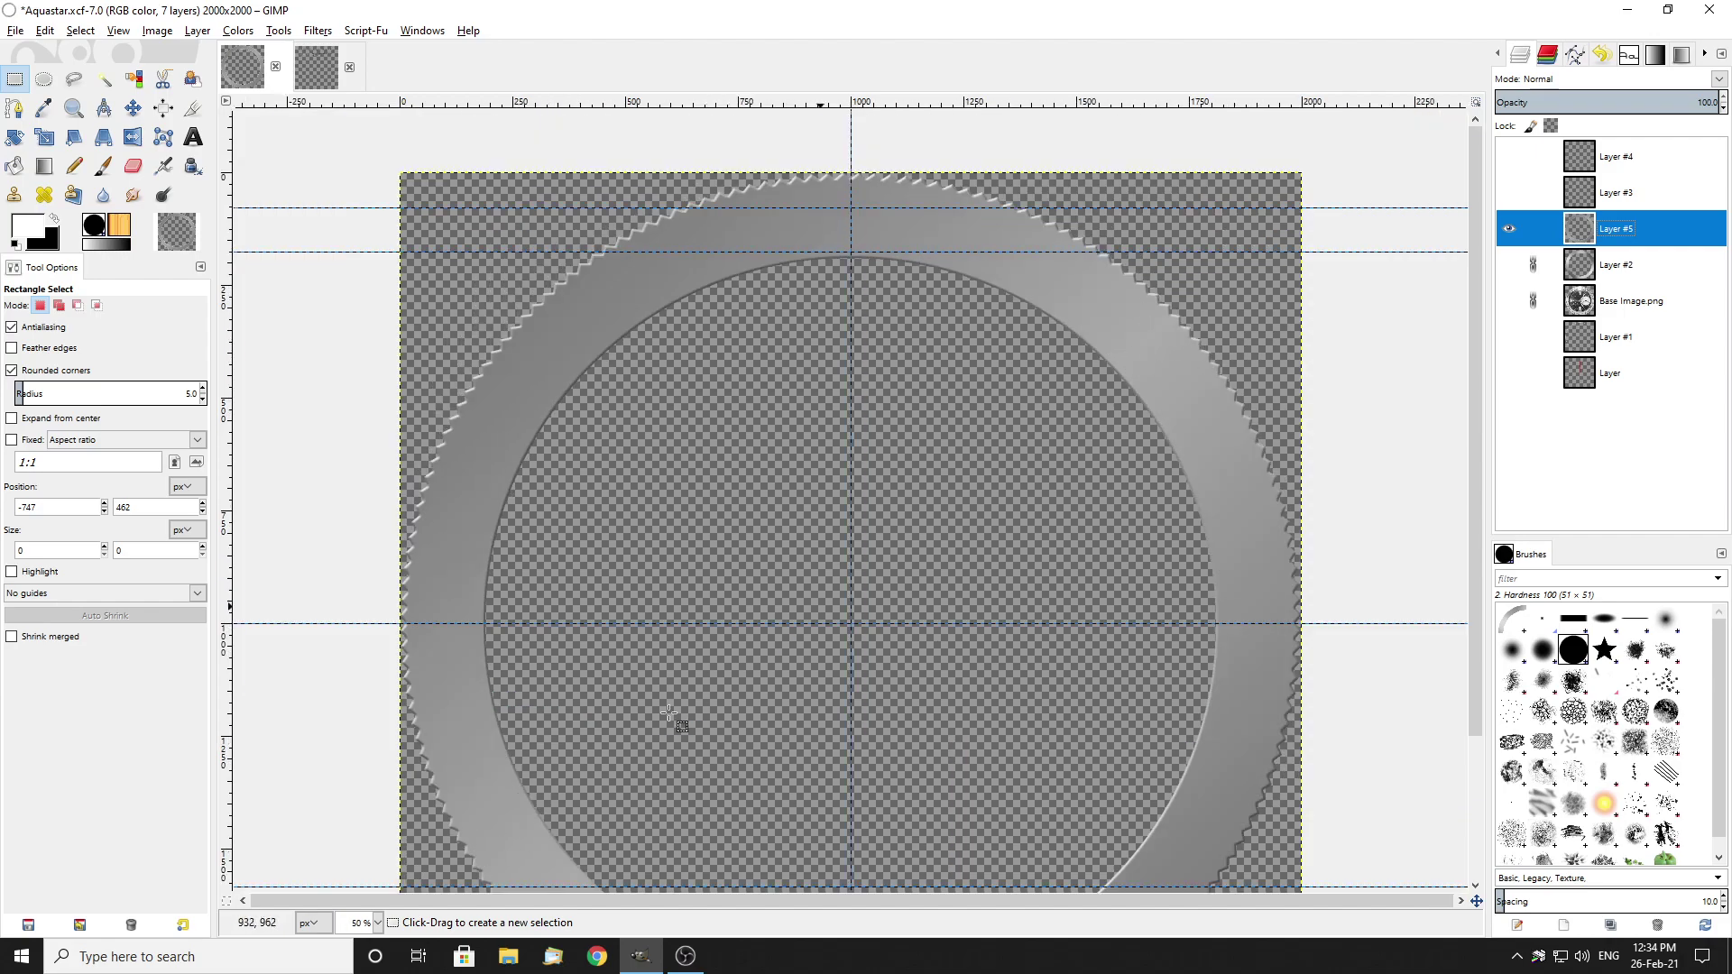
{"action": "key", "text": "1"}
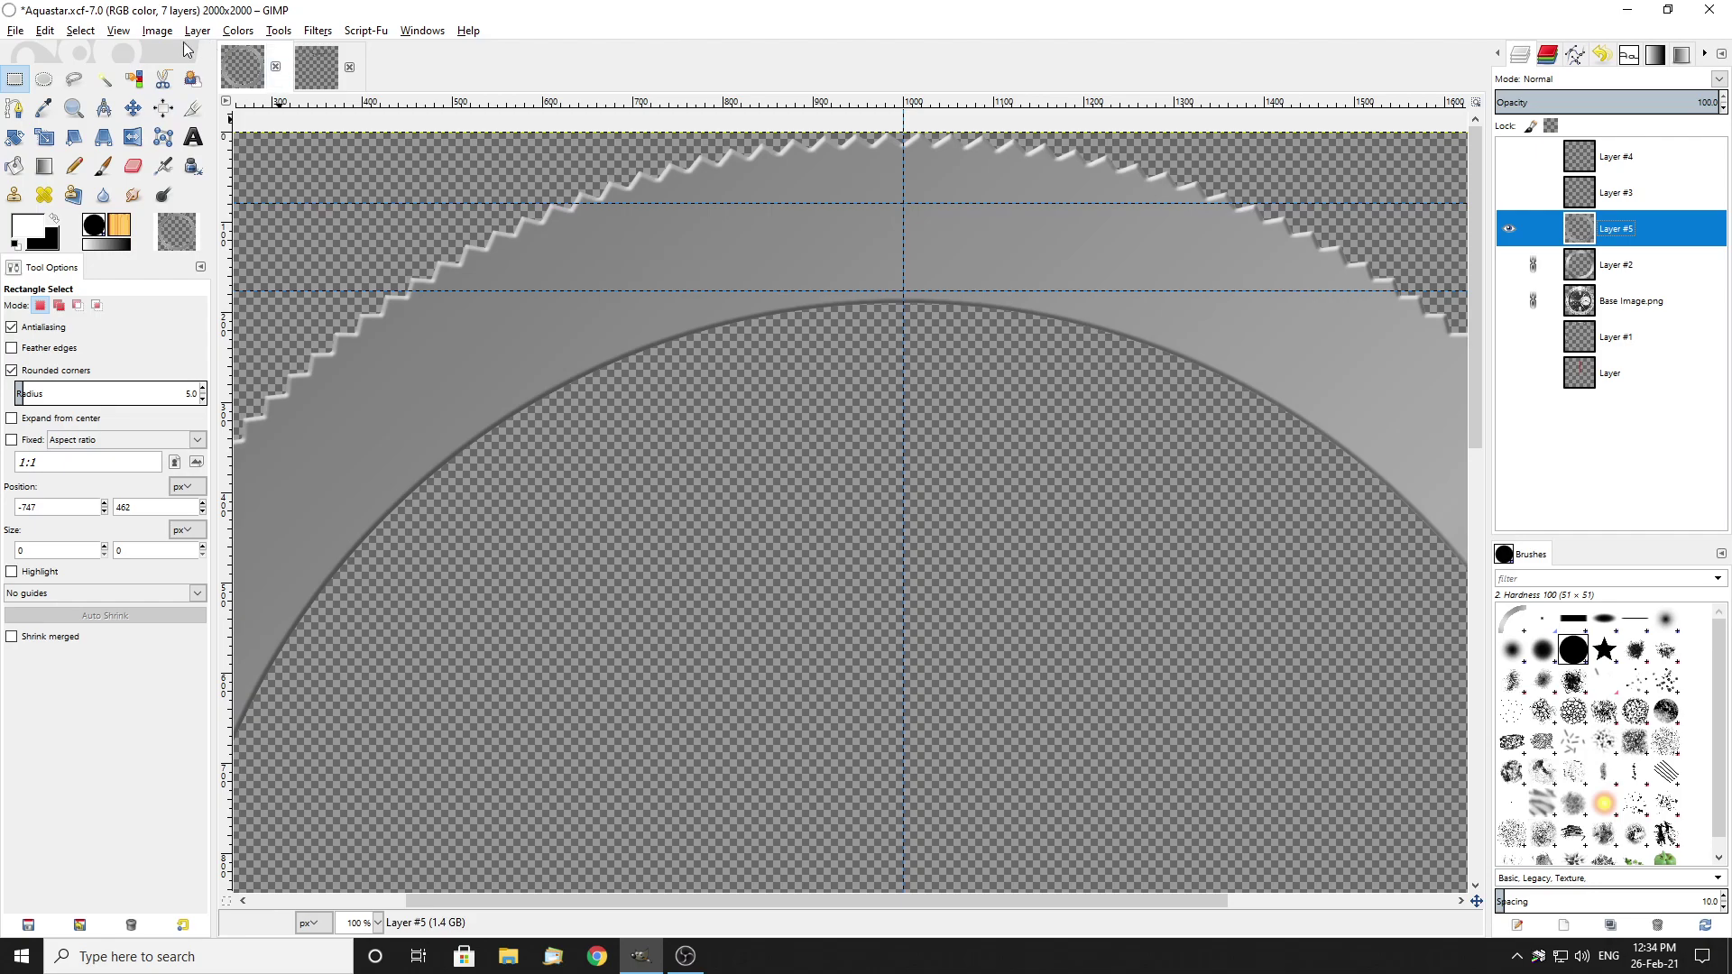
Step: Open the Curves adjustment for Layer #5
{"action": "left_click", "coordinate": [237, 31]}
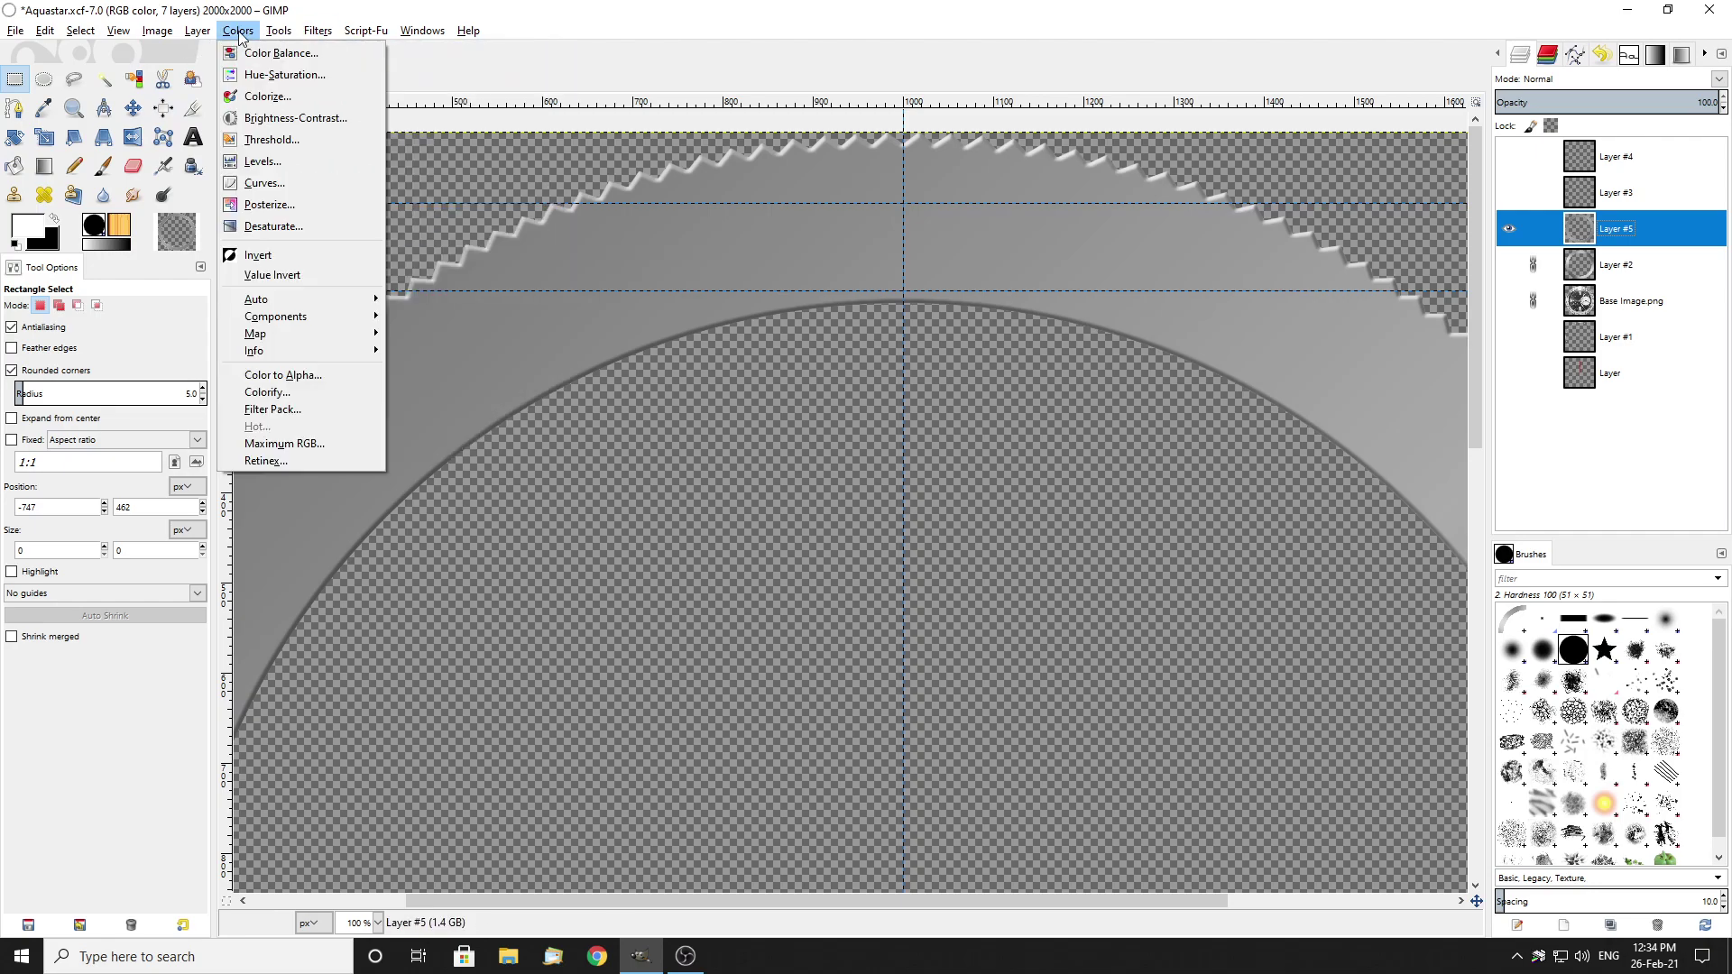
{"action": "left_click", "coordinate": [256, 184]}
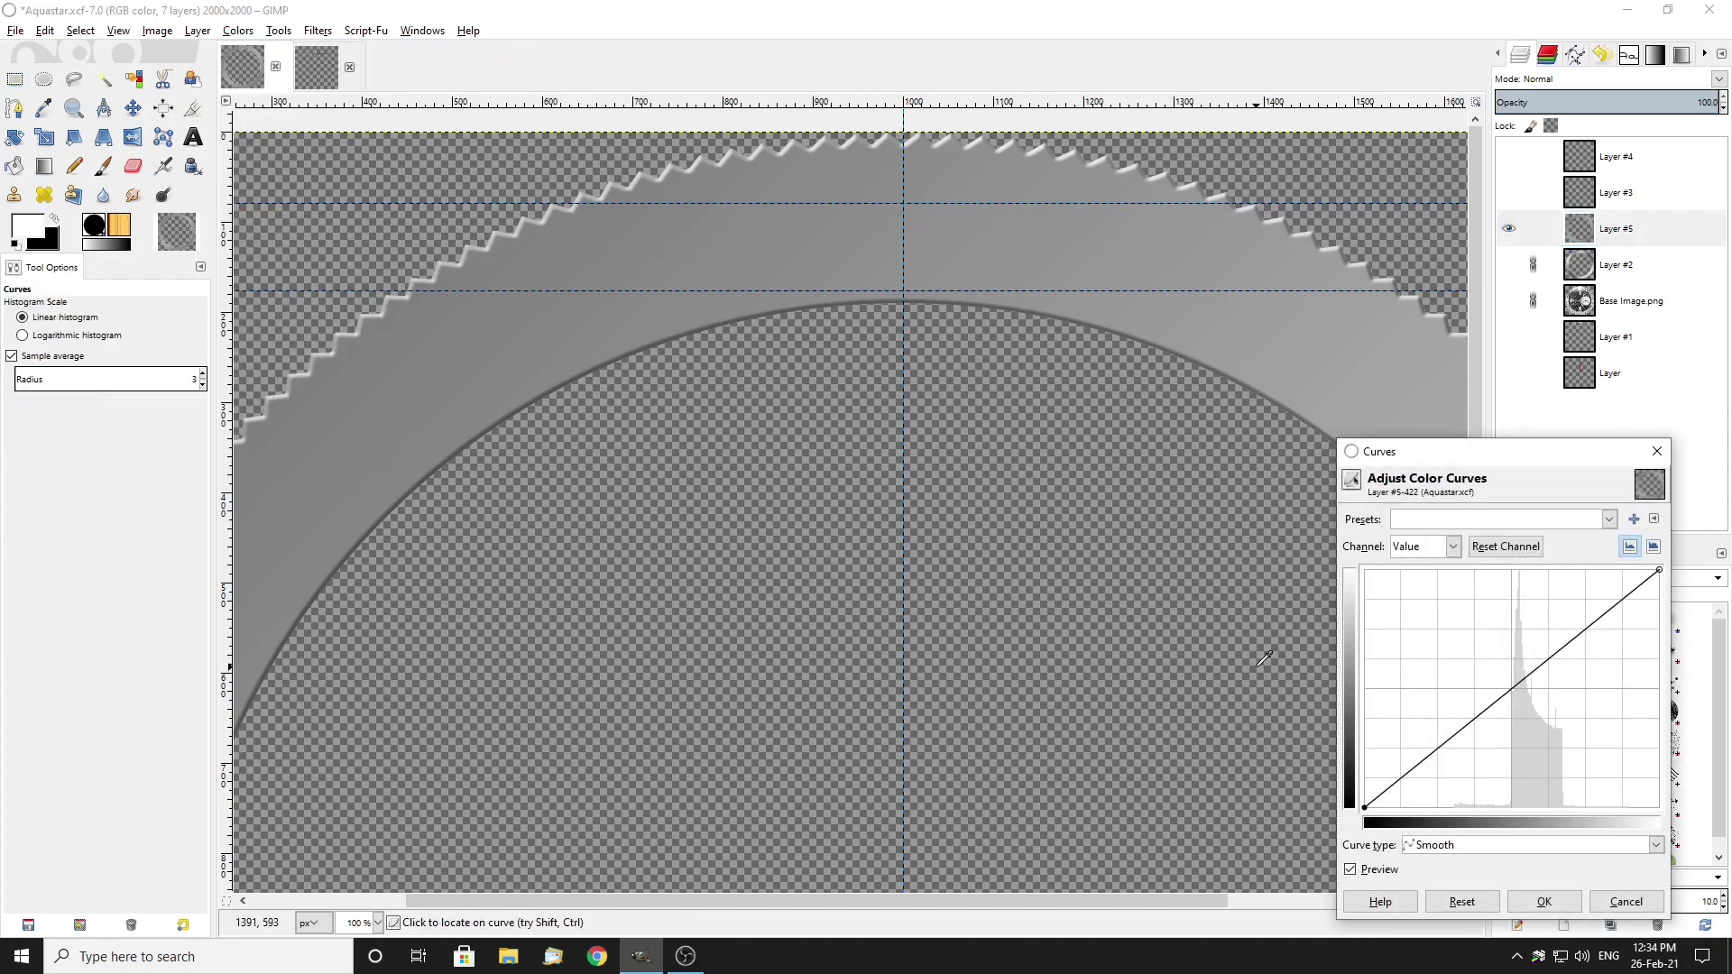
Step: Try reshaping the value curve by hand with several control points to change the ring's shading, and reset it
{"action": "left_click_drag", "start_coordinate": [1511, 693], "coordinate": [1482, 771]}
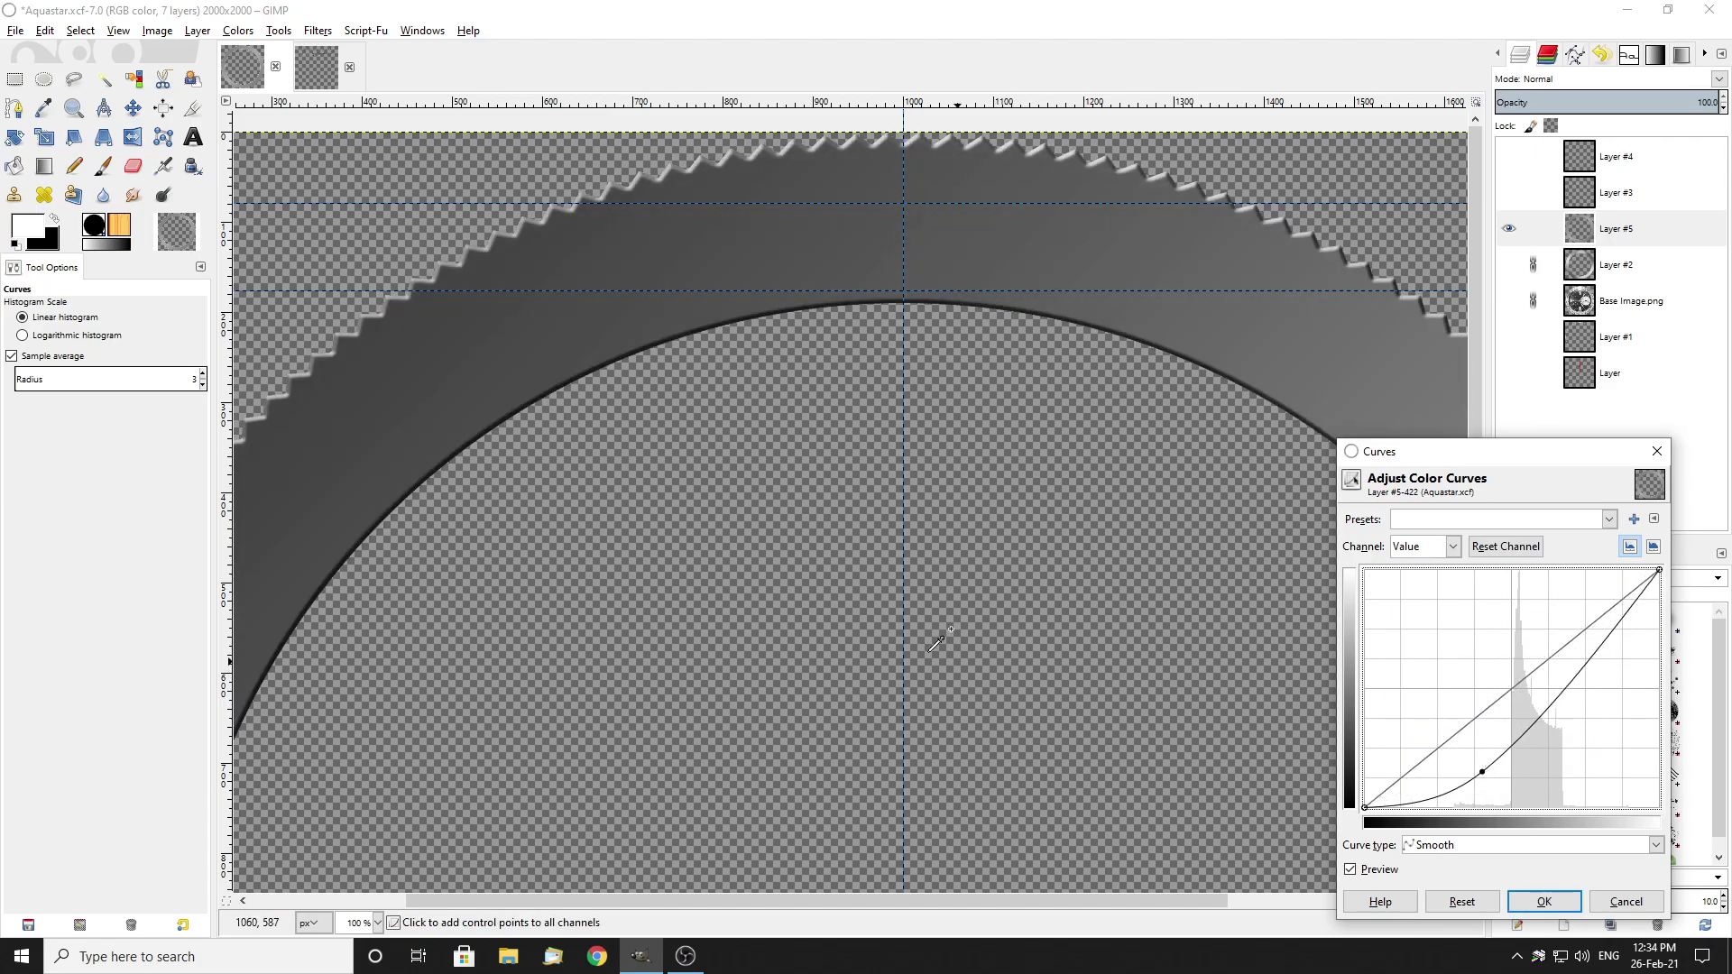
{"action": "scroll", "coordinate": [916, 618], "scroll_direction": "down", "scroll_amount": 2}
{"action": "left_click_drag", "start_coordinate": [1556, 648], "coordinate": [1485, 652]}
{"action": "left_click_drag", "start_coordinate": [1564, 614], "coordinate": [1584, 668]}
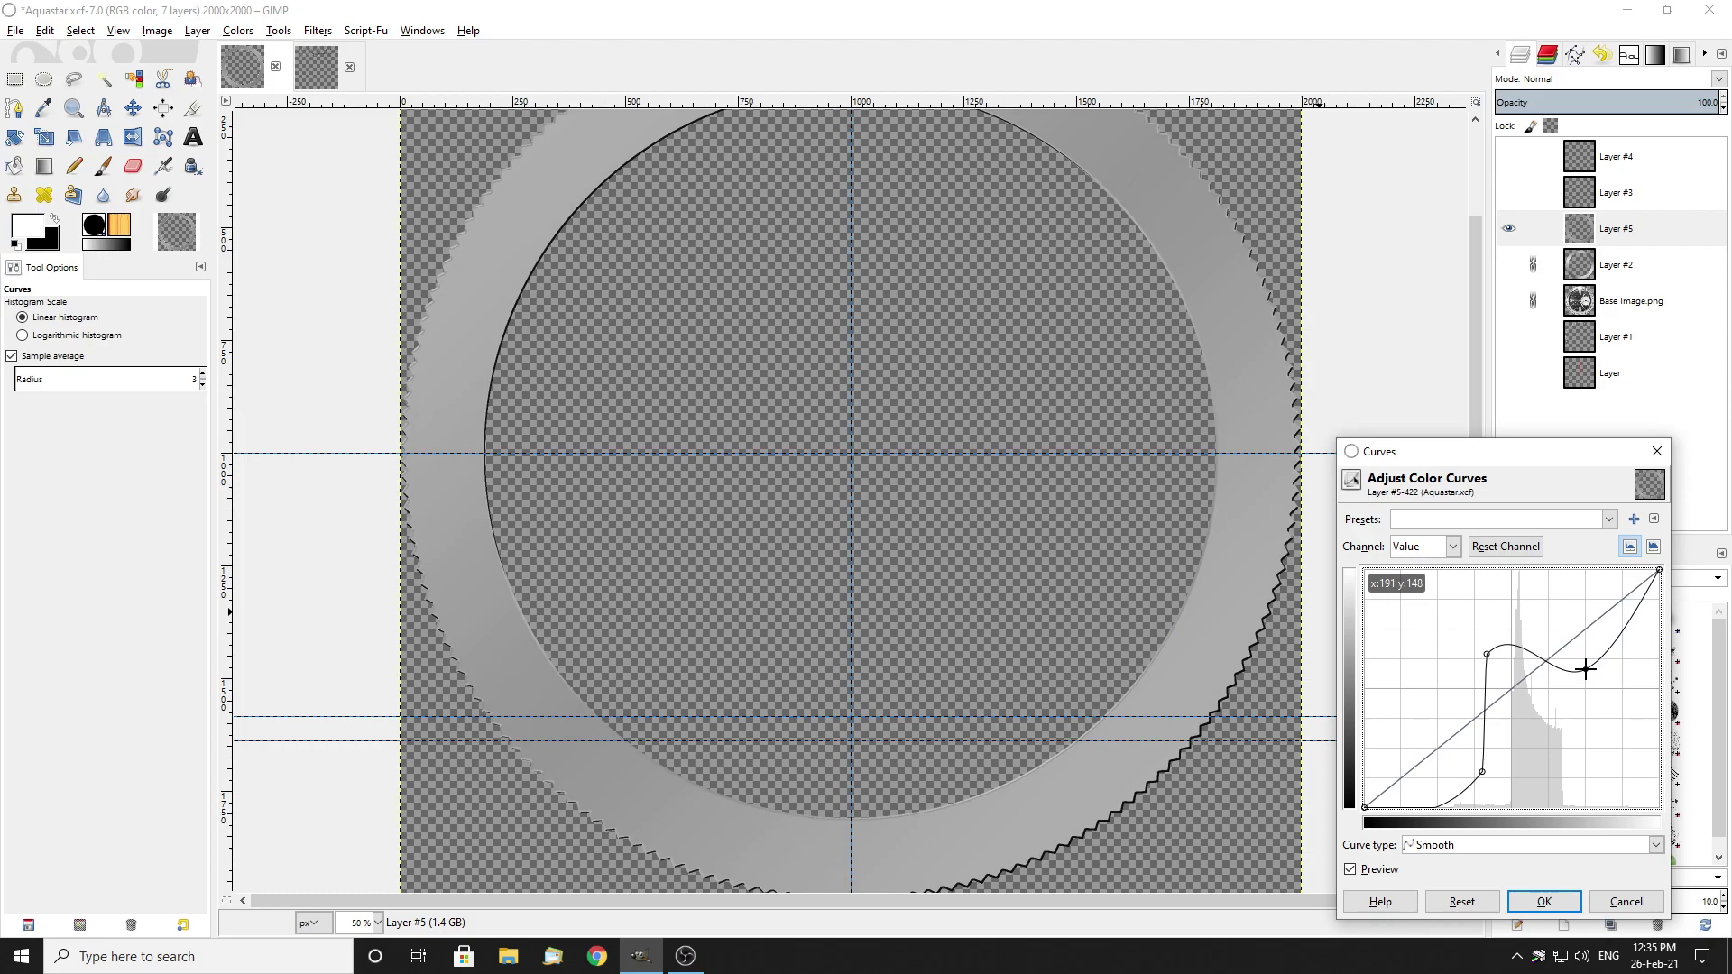
{"action": "left_click_drag", "start_coordinate": [1484, 772], "coordinate": [1482, 771]}
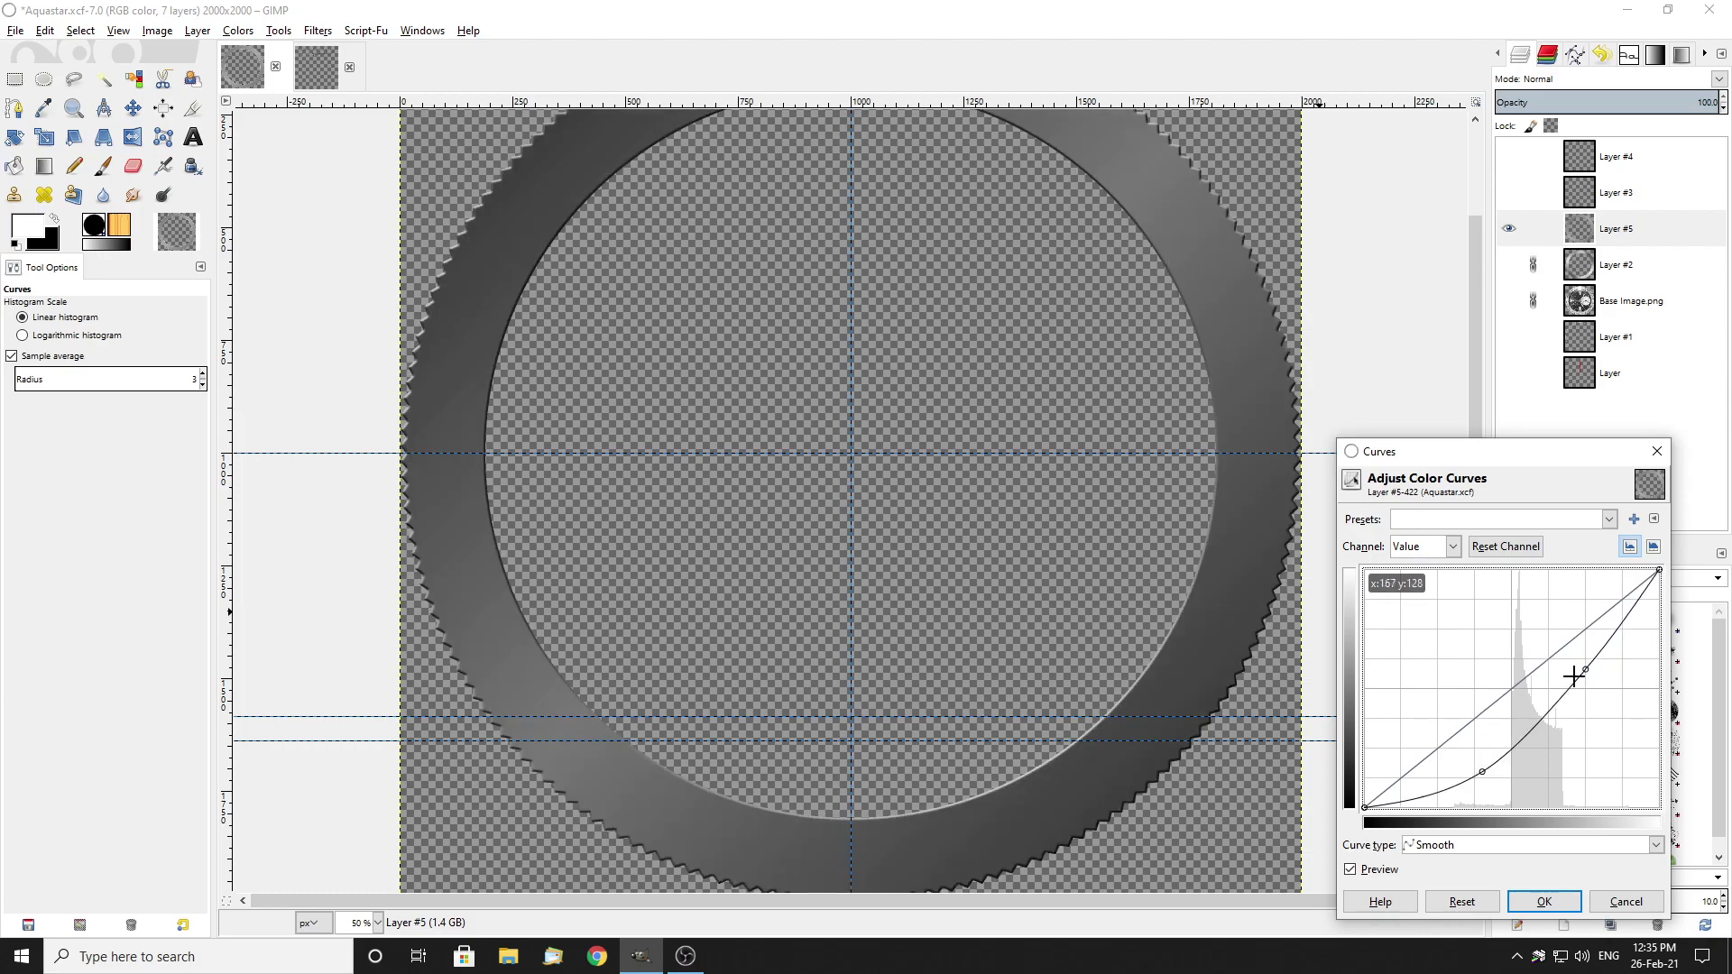
{"action": "left_click", "coordinate": [1479, 903]}
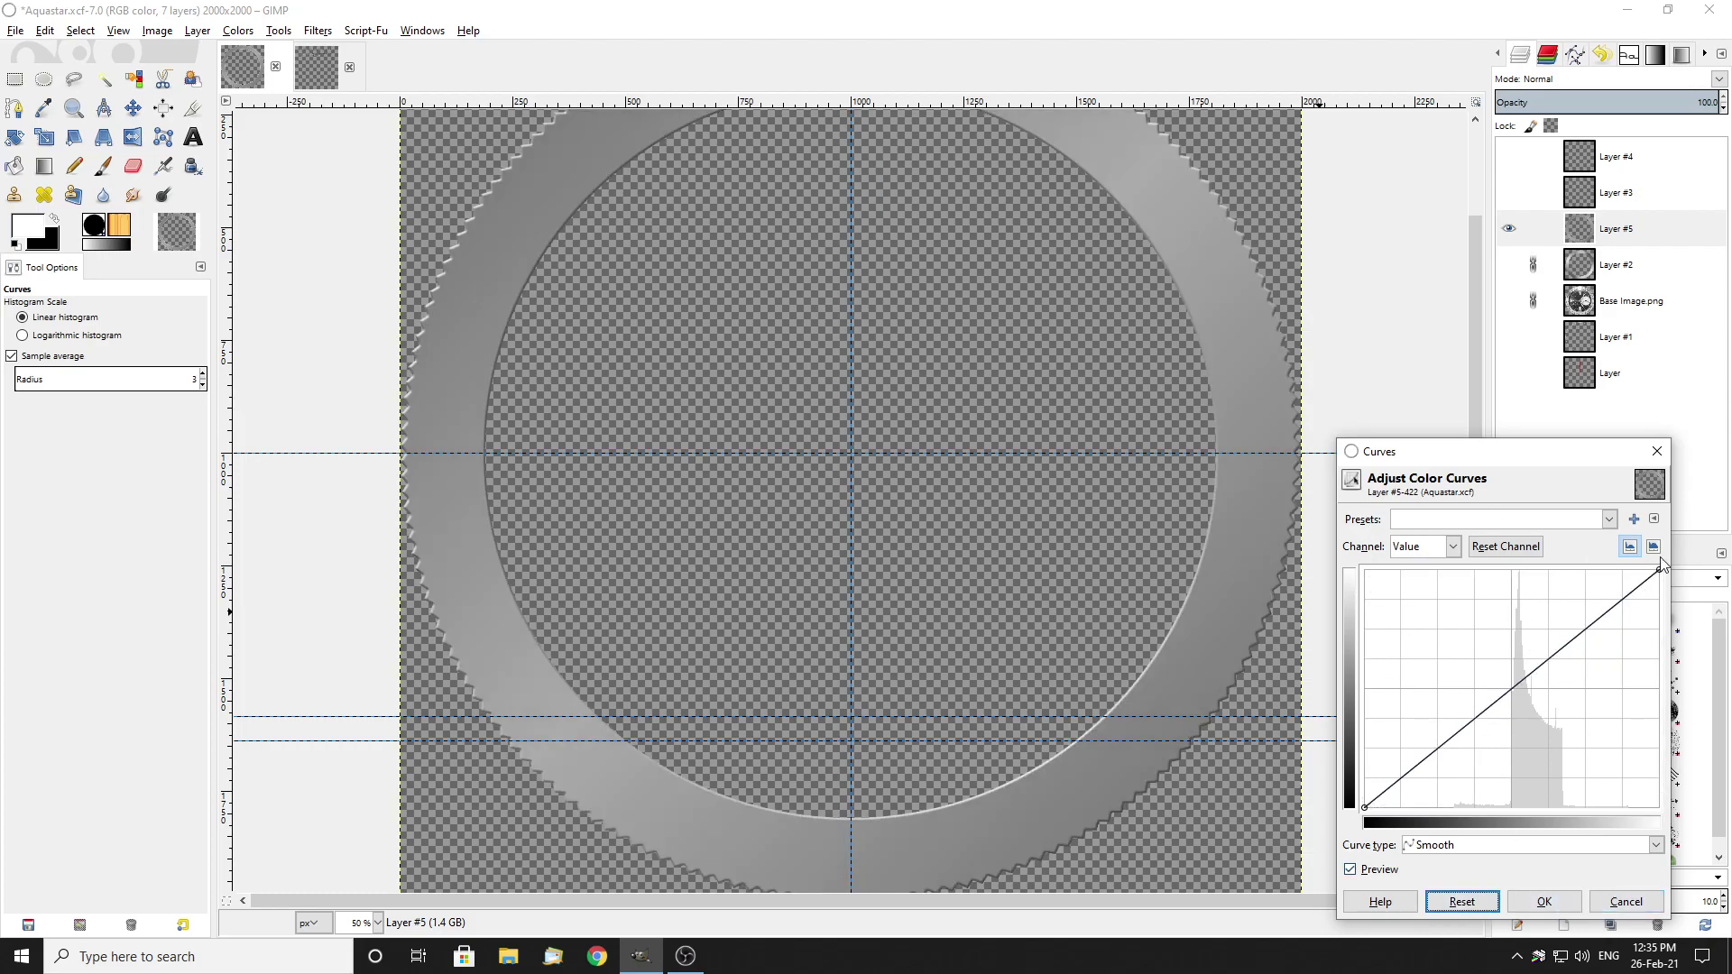
{"action": "left_click", "coordinate": [1609, 520]}
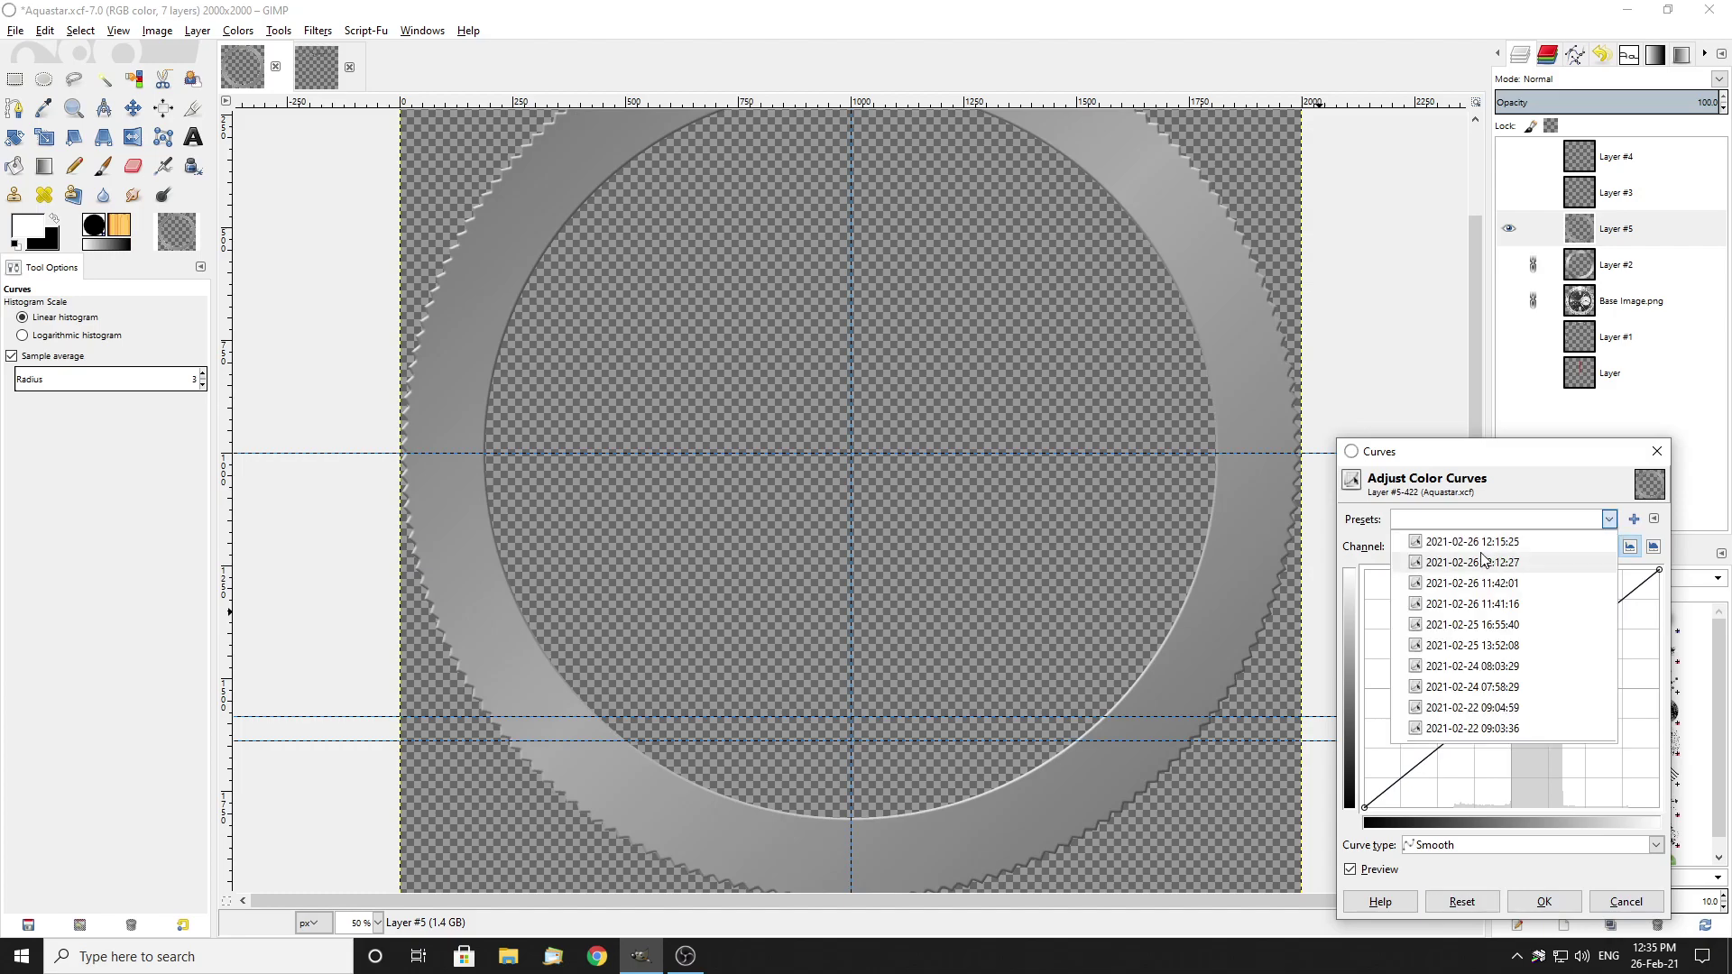
{"action": "left_click", "coordinate": [1518, 545]}
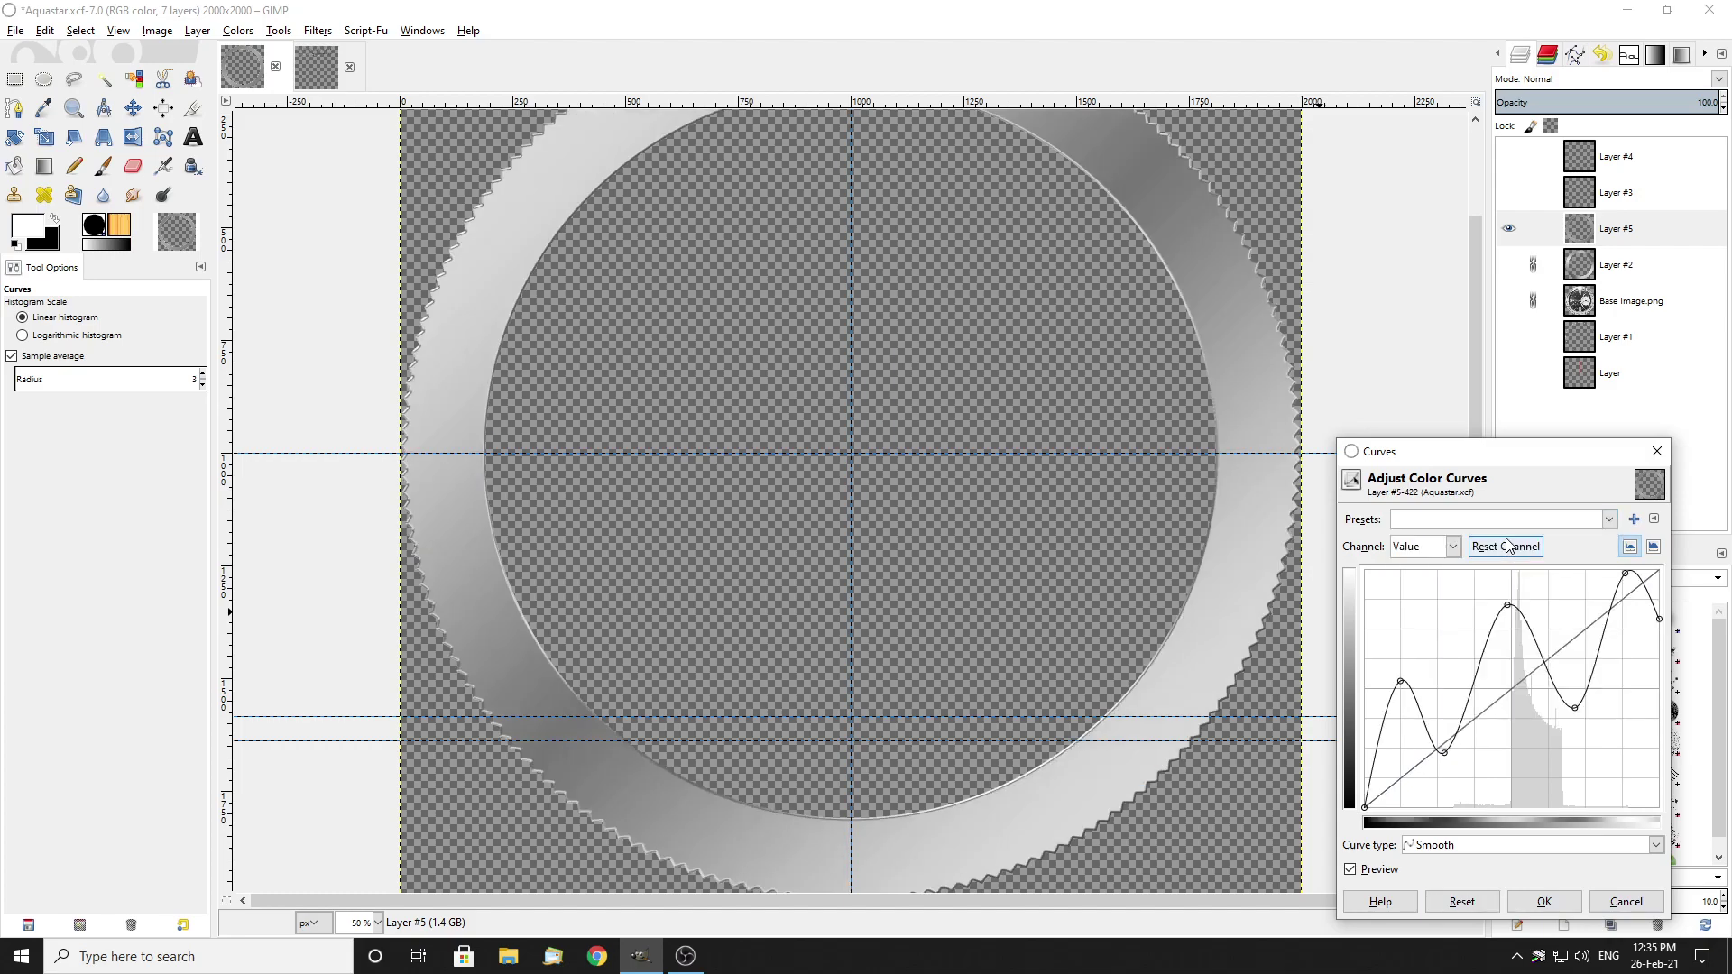
{"action": "scroll", "coordinate": [1073, 582], "scroll_direction": "down", "scroll_amount": 1}
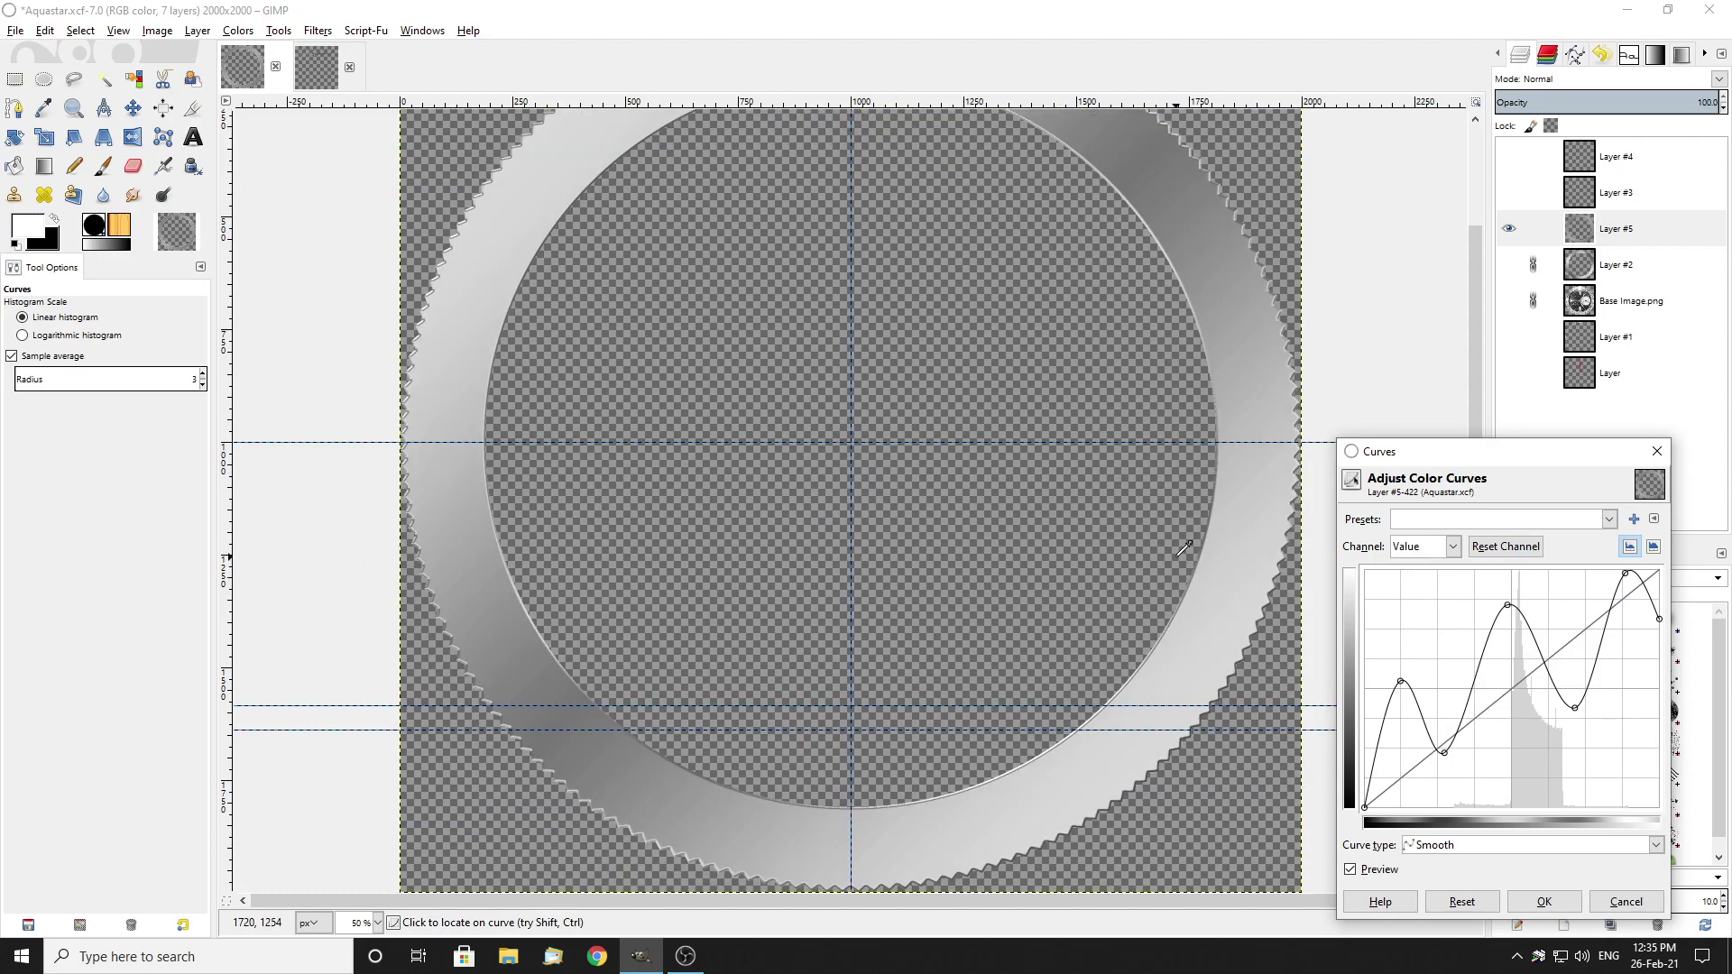
{"action": "scroll", "coordinate": [1192, 557], "scroll_direction": "down", "scroll_amount": 1}
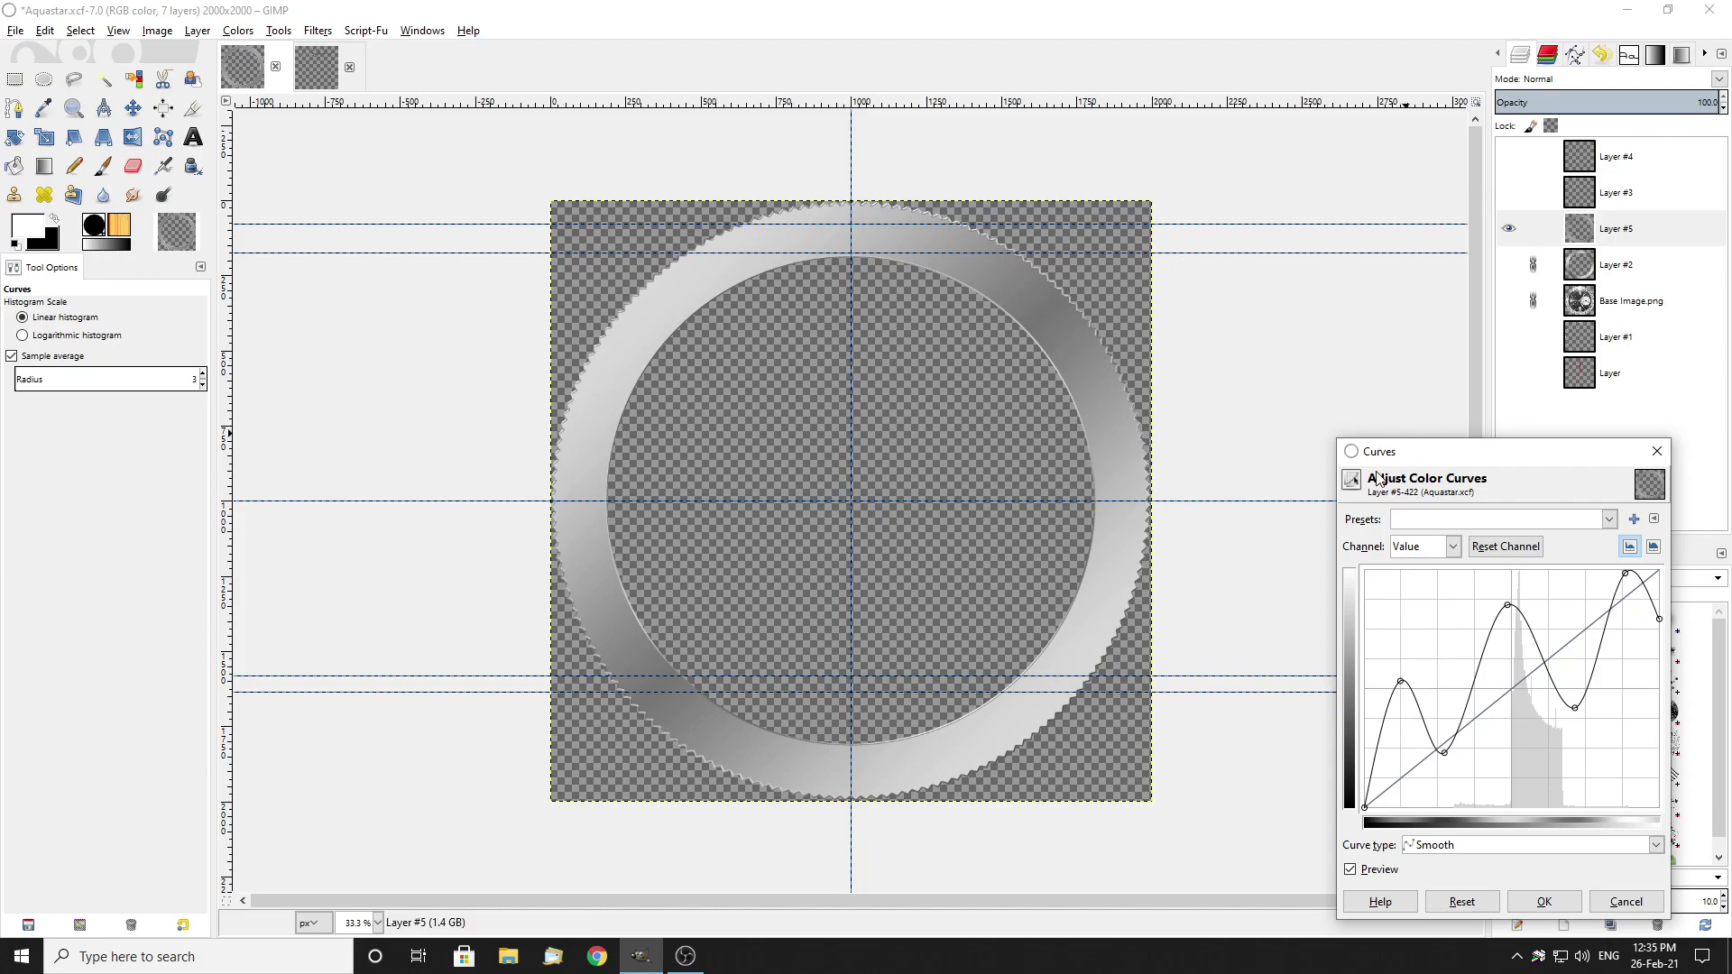
{"action": "left_click", "coordinate": [1608, 519]}
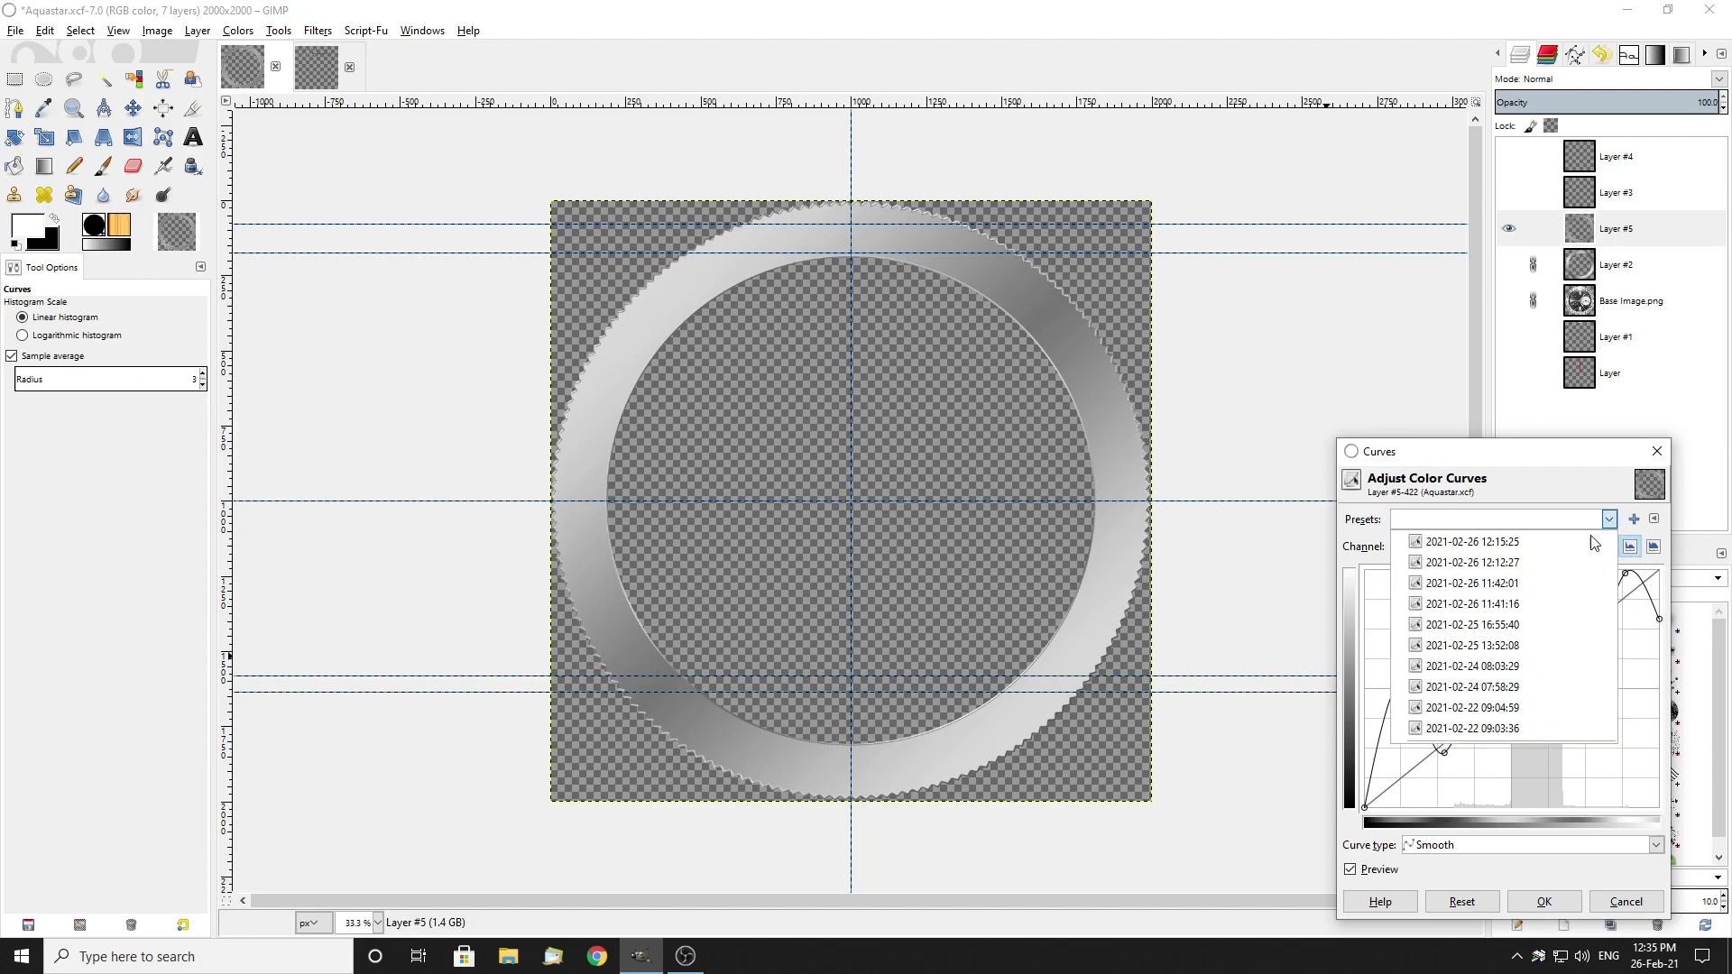
{"action": "left_click", "coordinate": [1567, 479]}
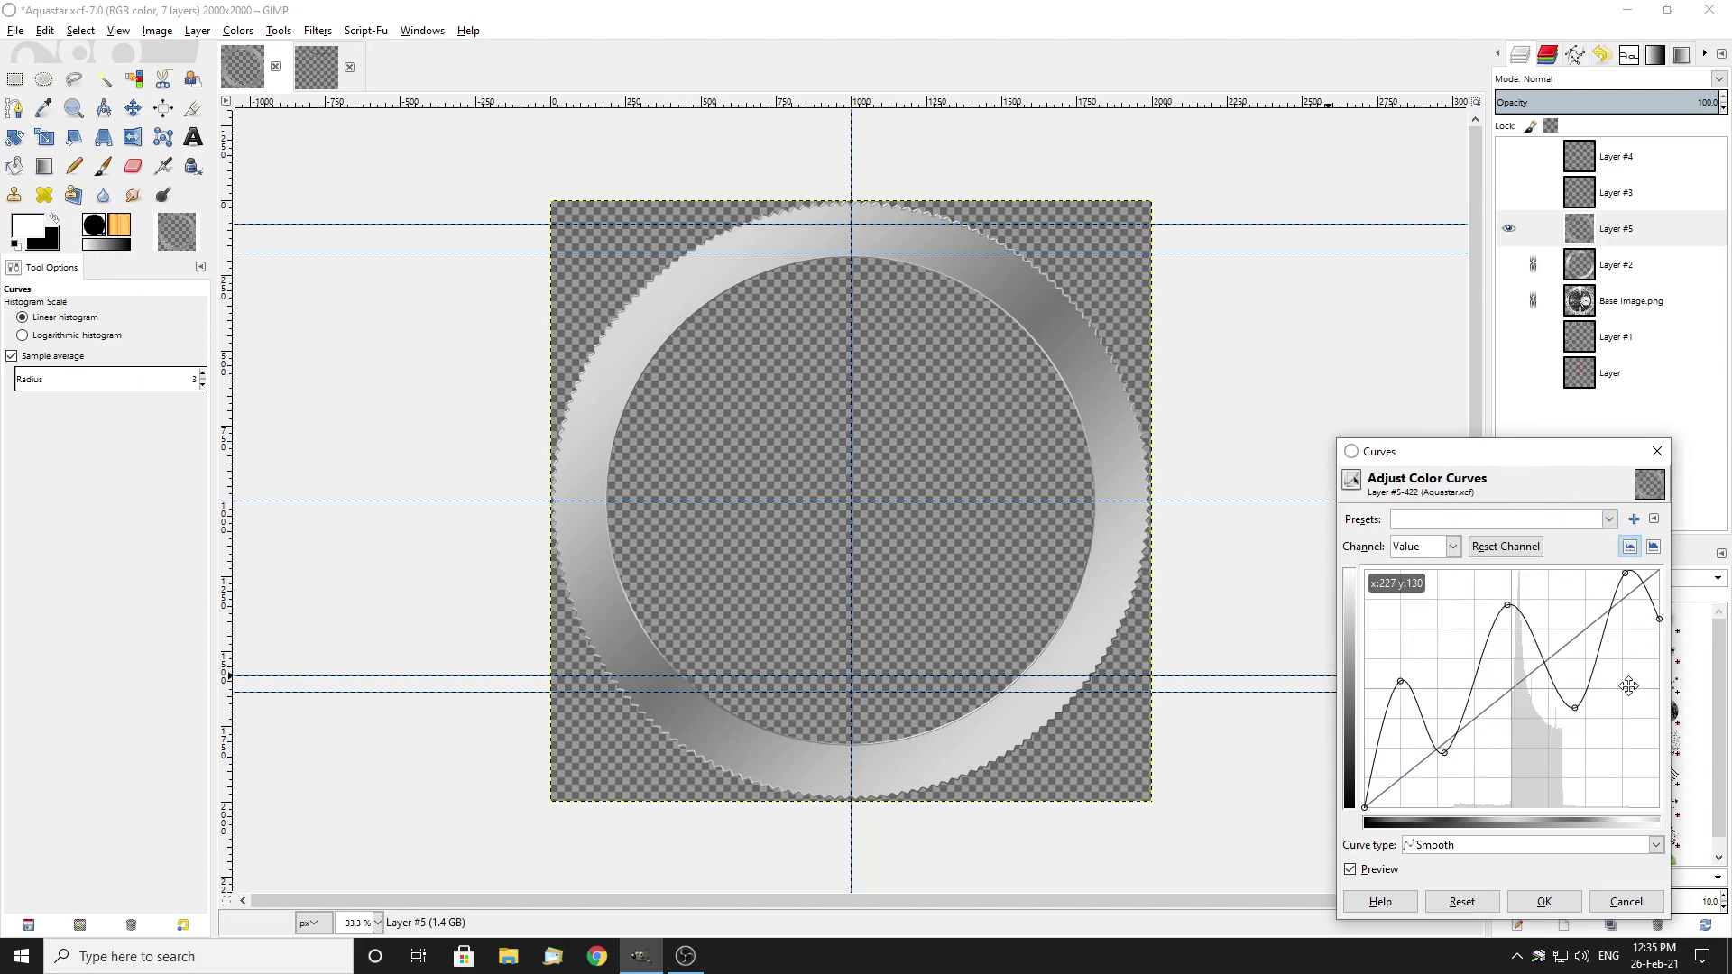
{"action": "left_click", "coordinate": [1608, 519]}
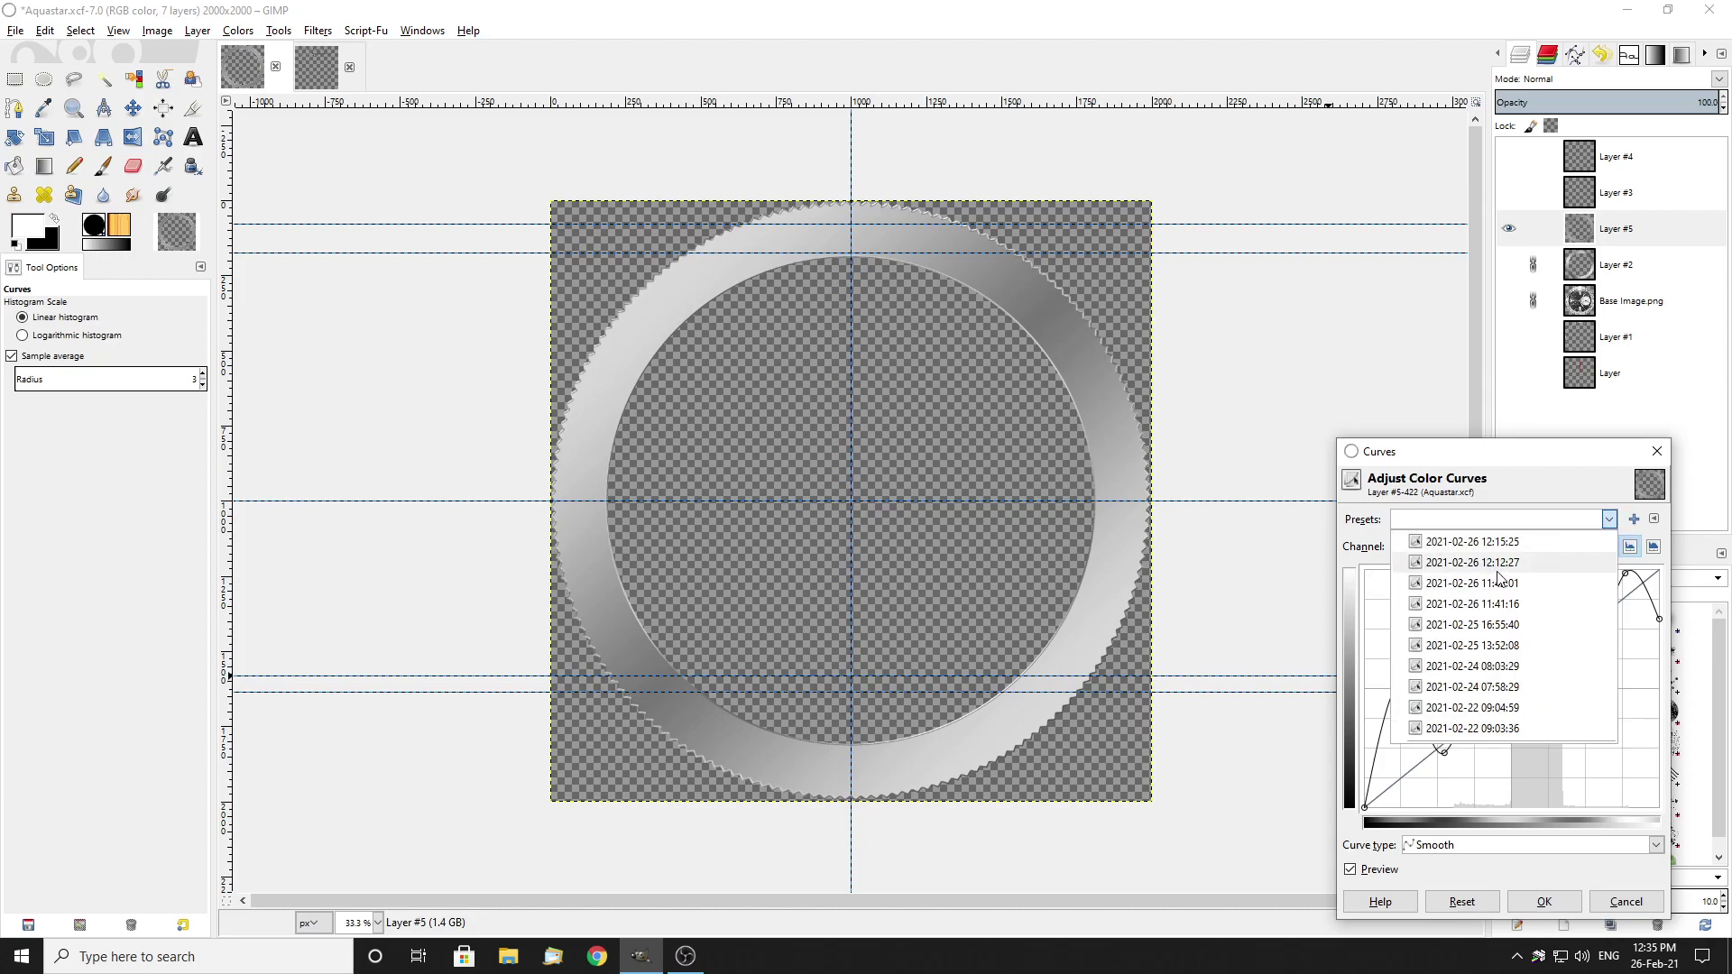
{"action": "left_click", "coordinate": [1511, 562]}
{"action": "left_click", "coordinate": [1608, 520]}
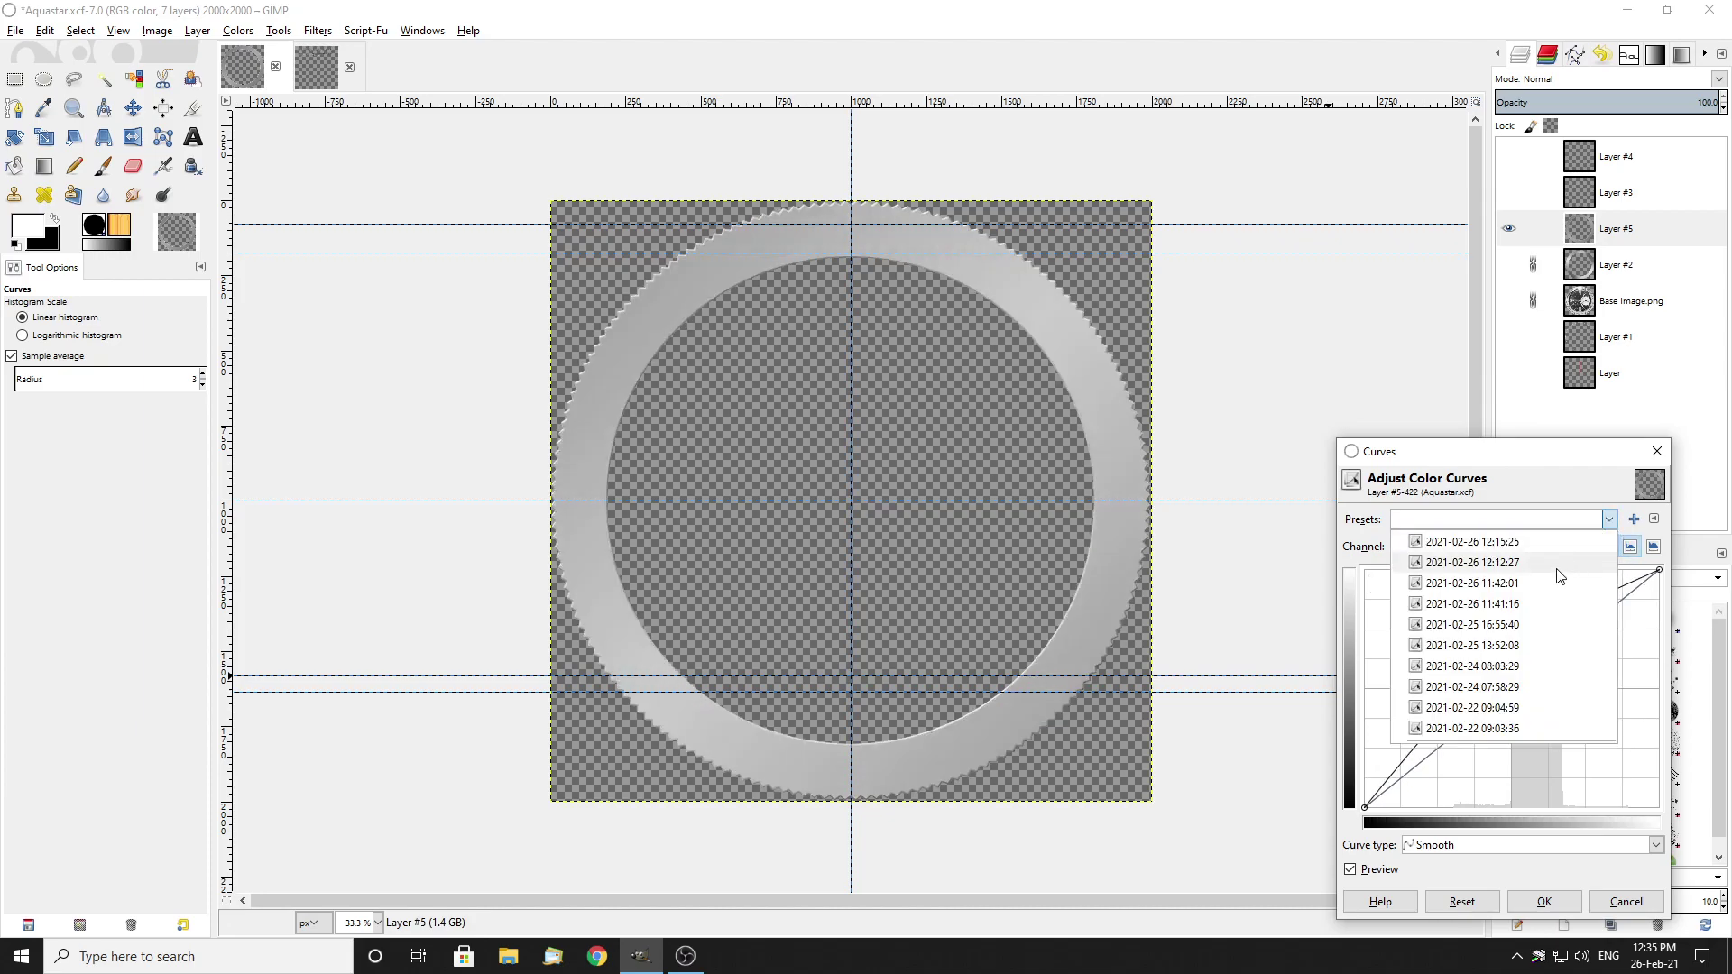
{"action": "left_click", "coordinate": [1523, 585]}
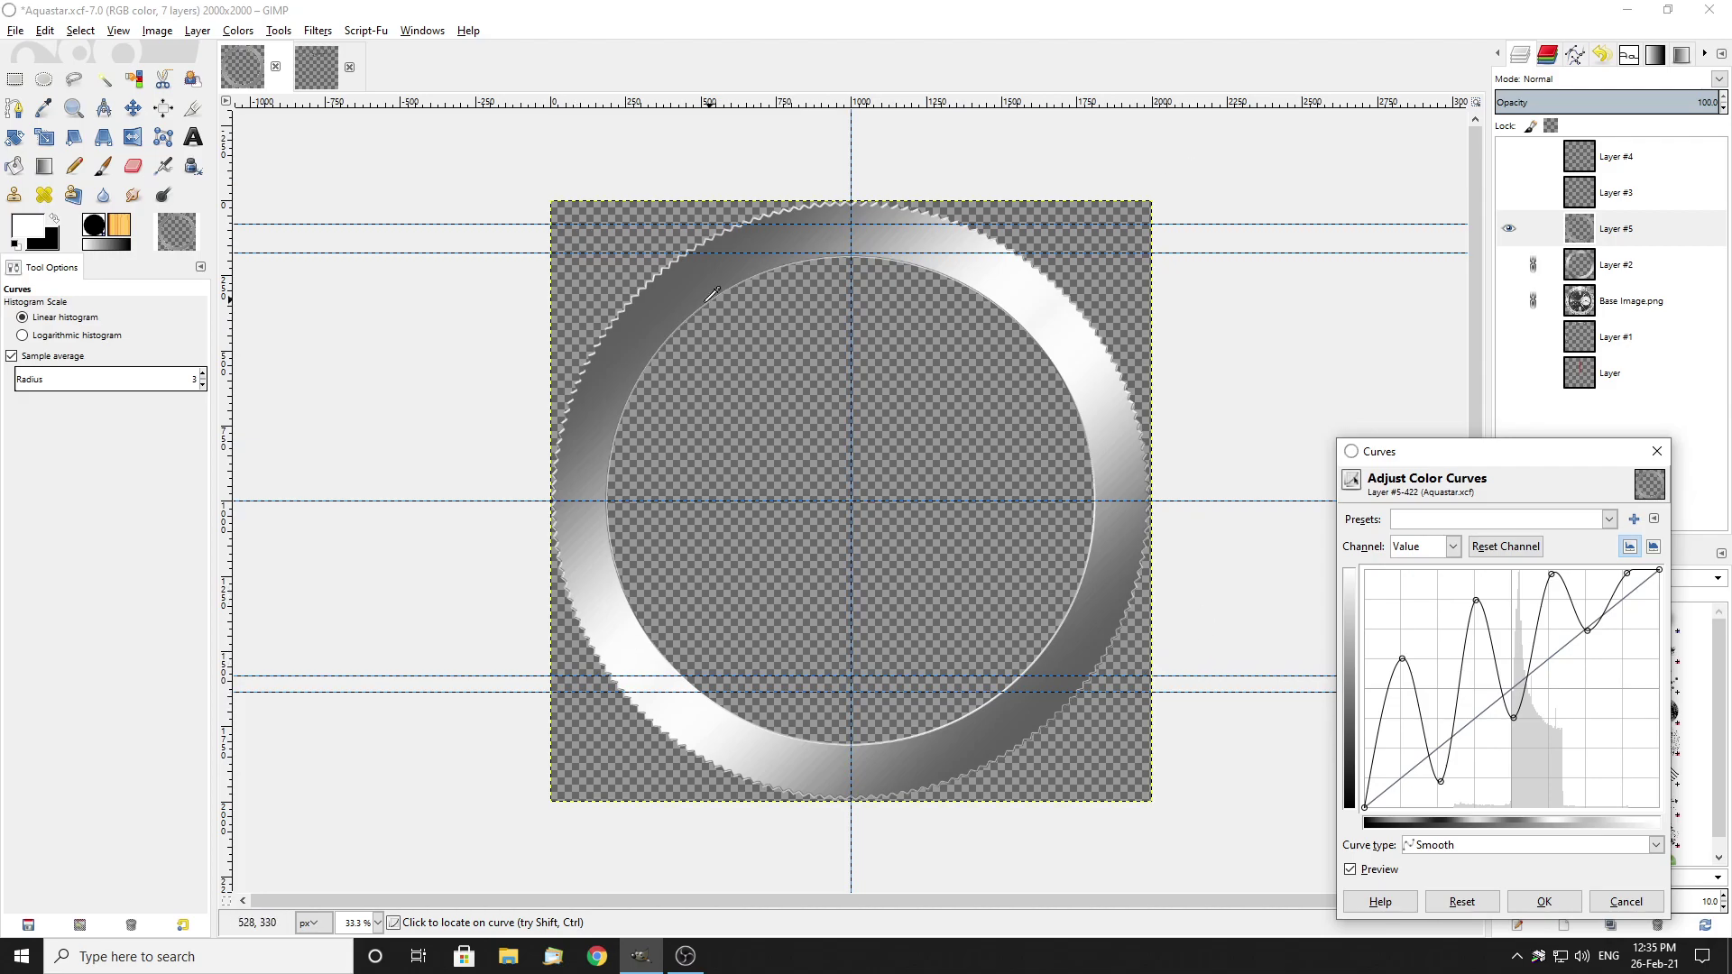
{"action": "left_click", "coordinate": [1610, 519]}
{"action": "left_click", "coordinate": [1519, 604]}
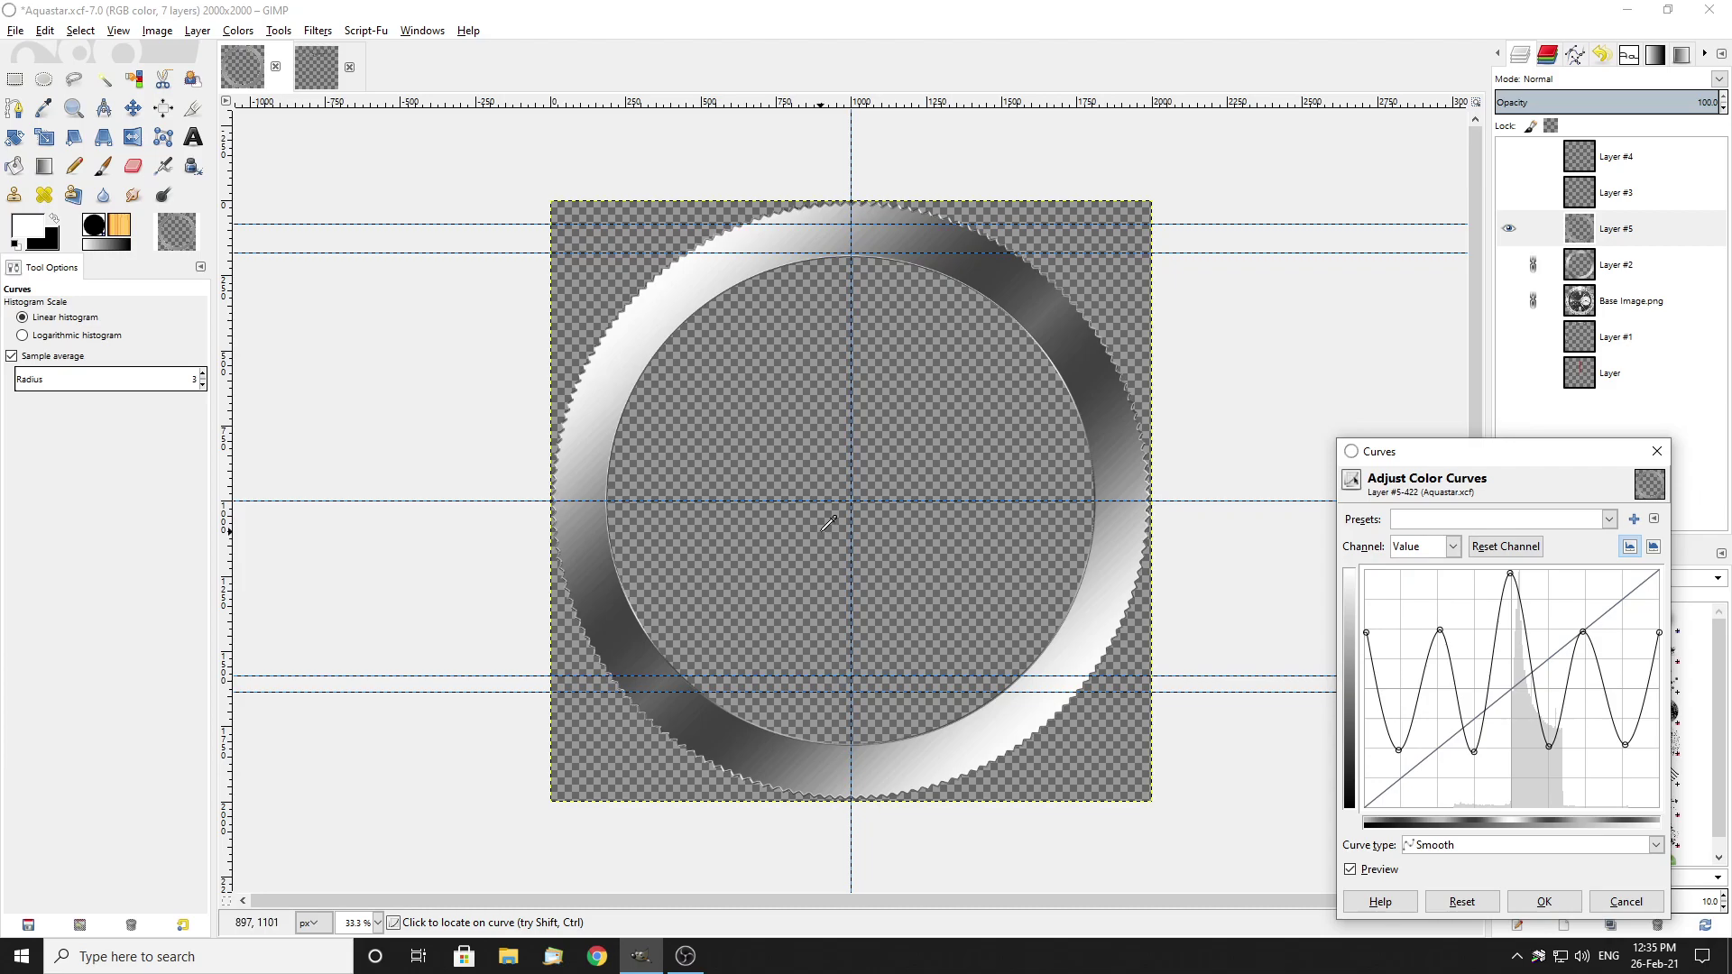
{"action": "scroll", "coordinate": [949, 272], "scroll_direction": "up", "scroll_amount": 7}
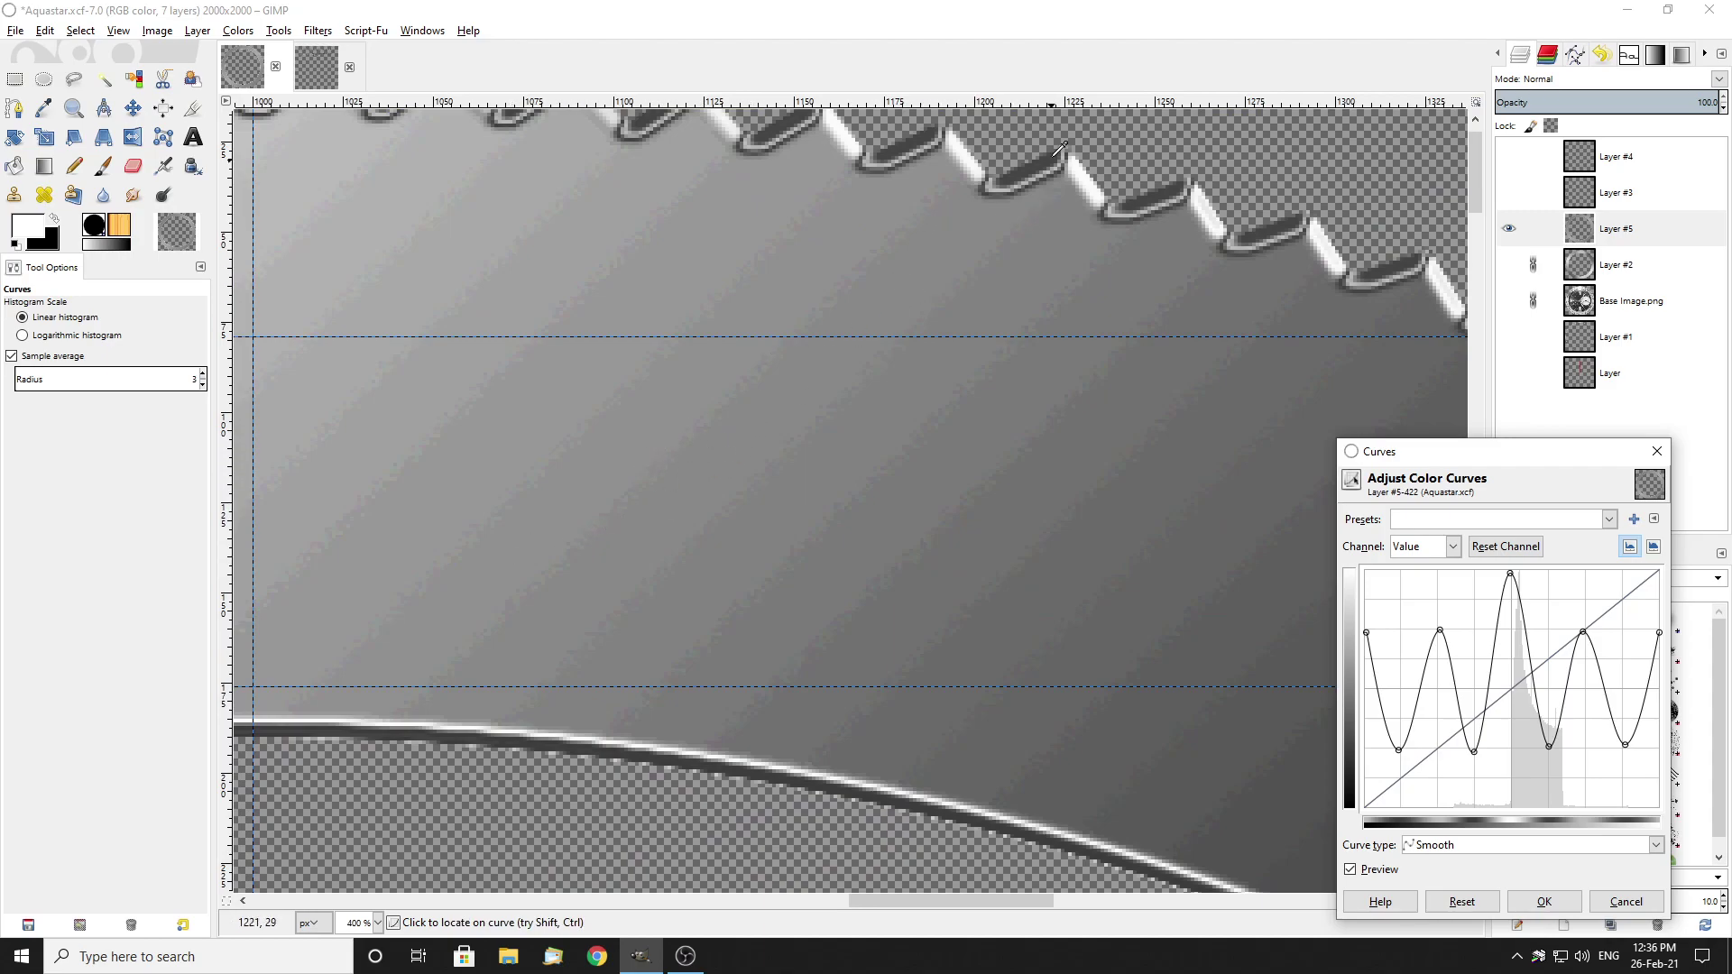
{"action": "scroll", "coordinate": [631, 298], "scroll_direction": "down", "scroll_amount": 3}
{"action": "scroll", "coordinate": [443, 335], "scroll_direction": "up", "scroll_amount": 4}
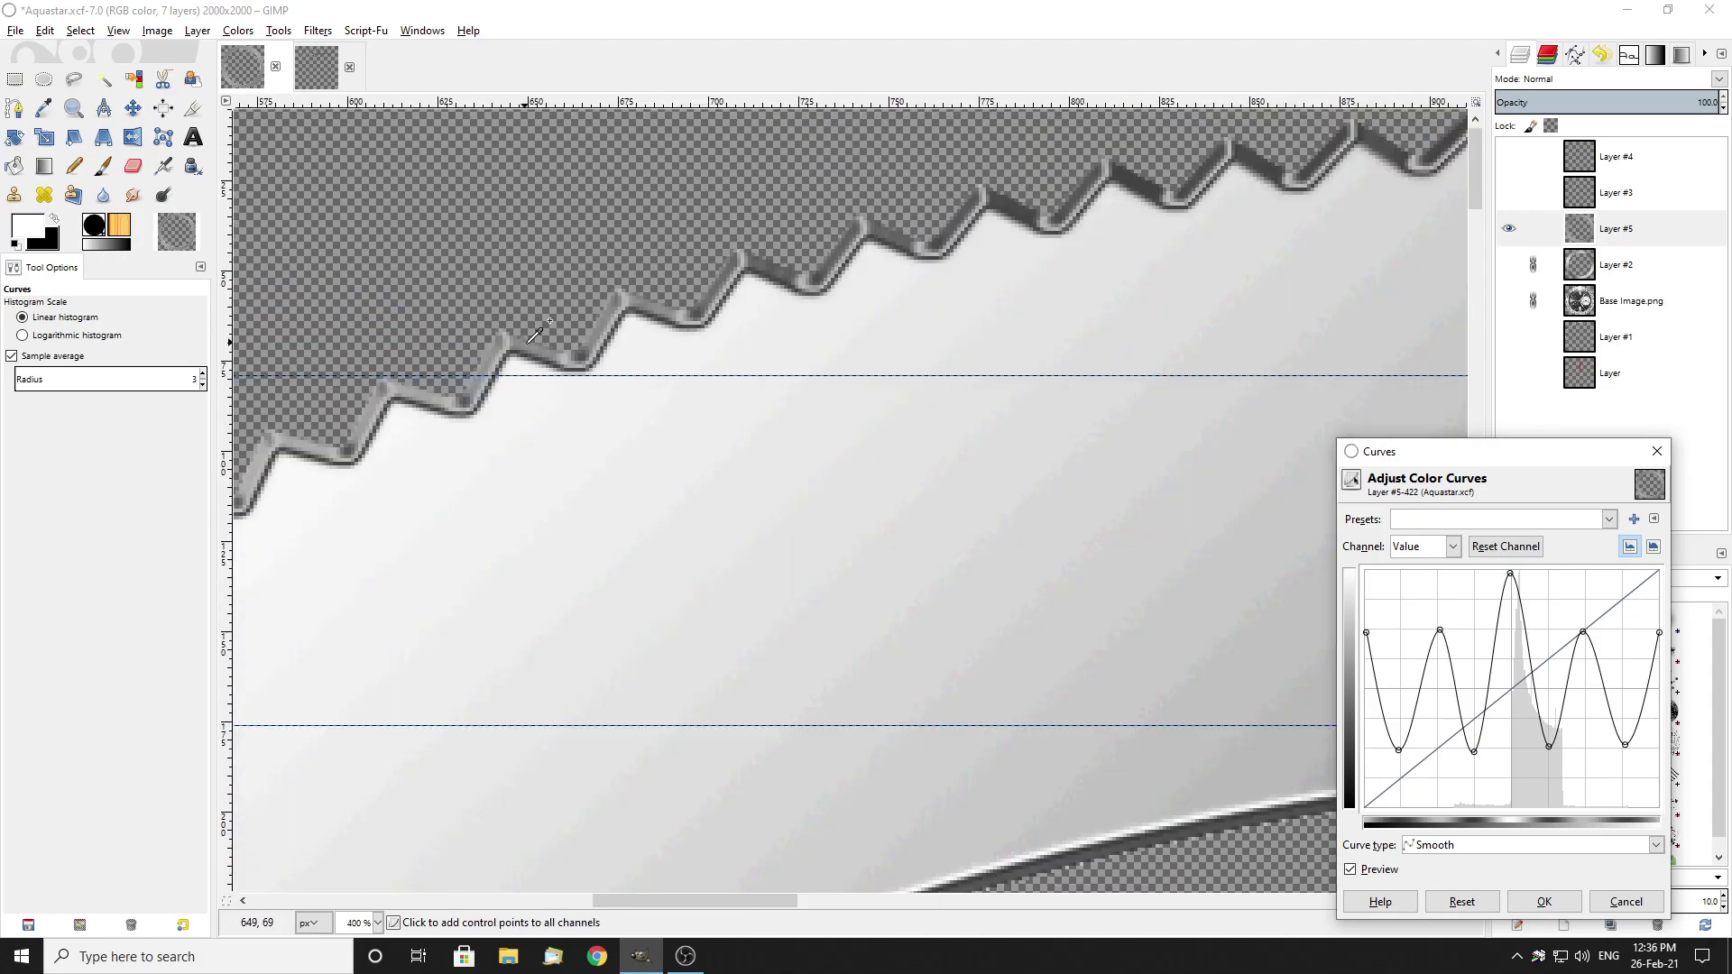
{"action": "scroll", "coordinate": [442, 336], "scroll_direction": "down", "scroll_amount": 4}
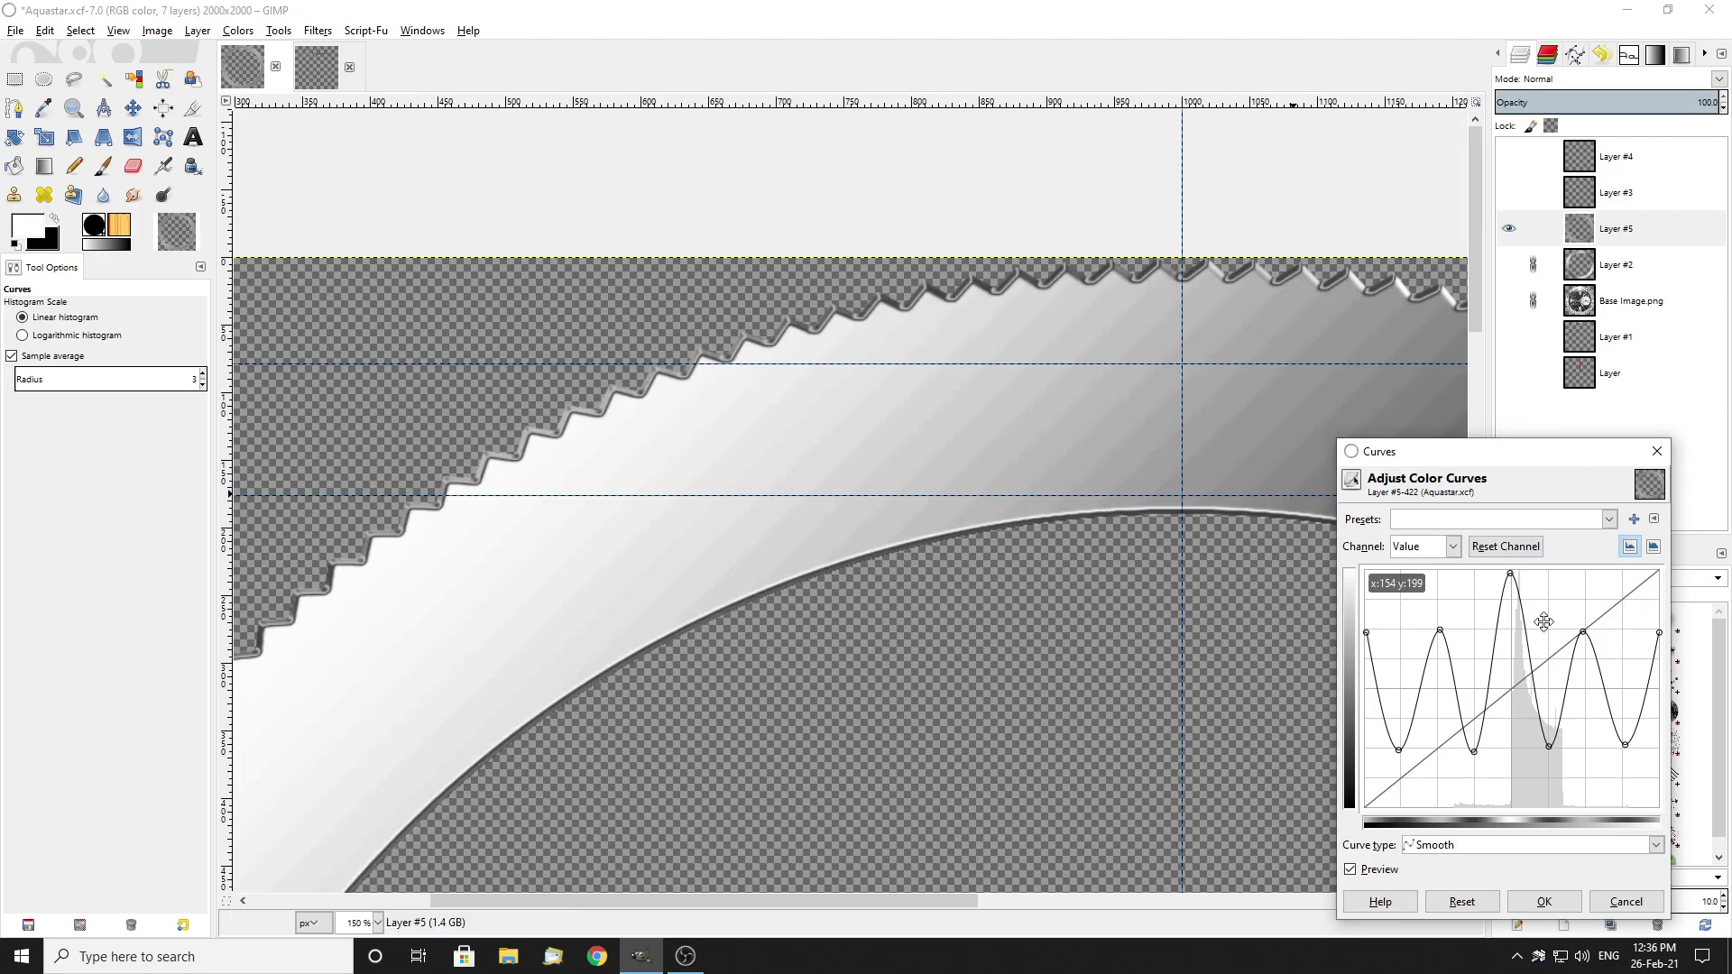
{"action": "left_click", "coordinate": [1462, 902]}
{"action": "left_click", "coordinate": [1609, 520]}
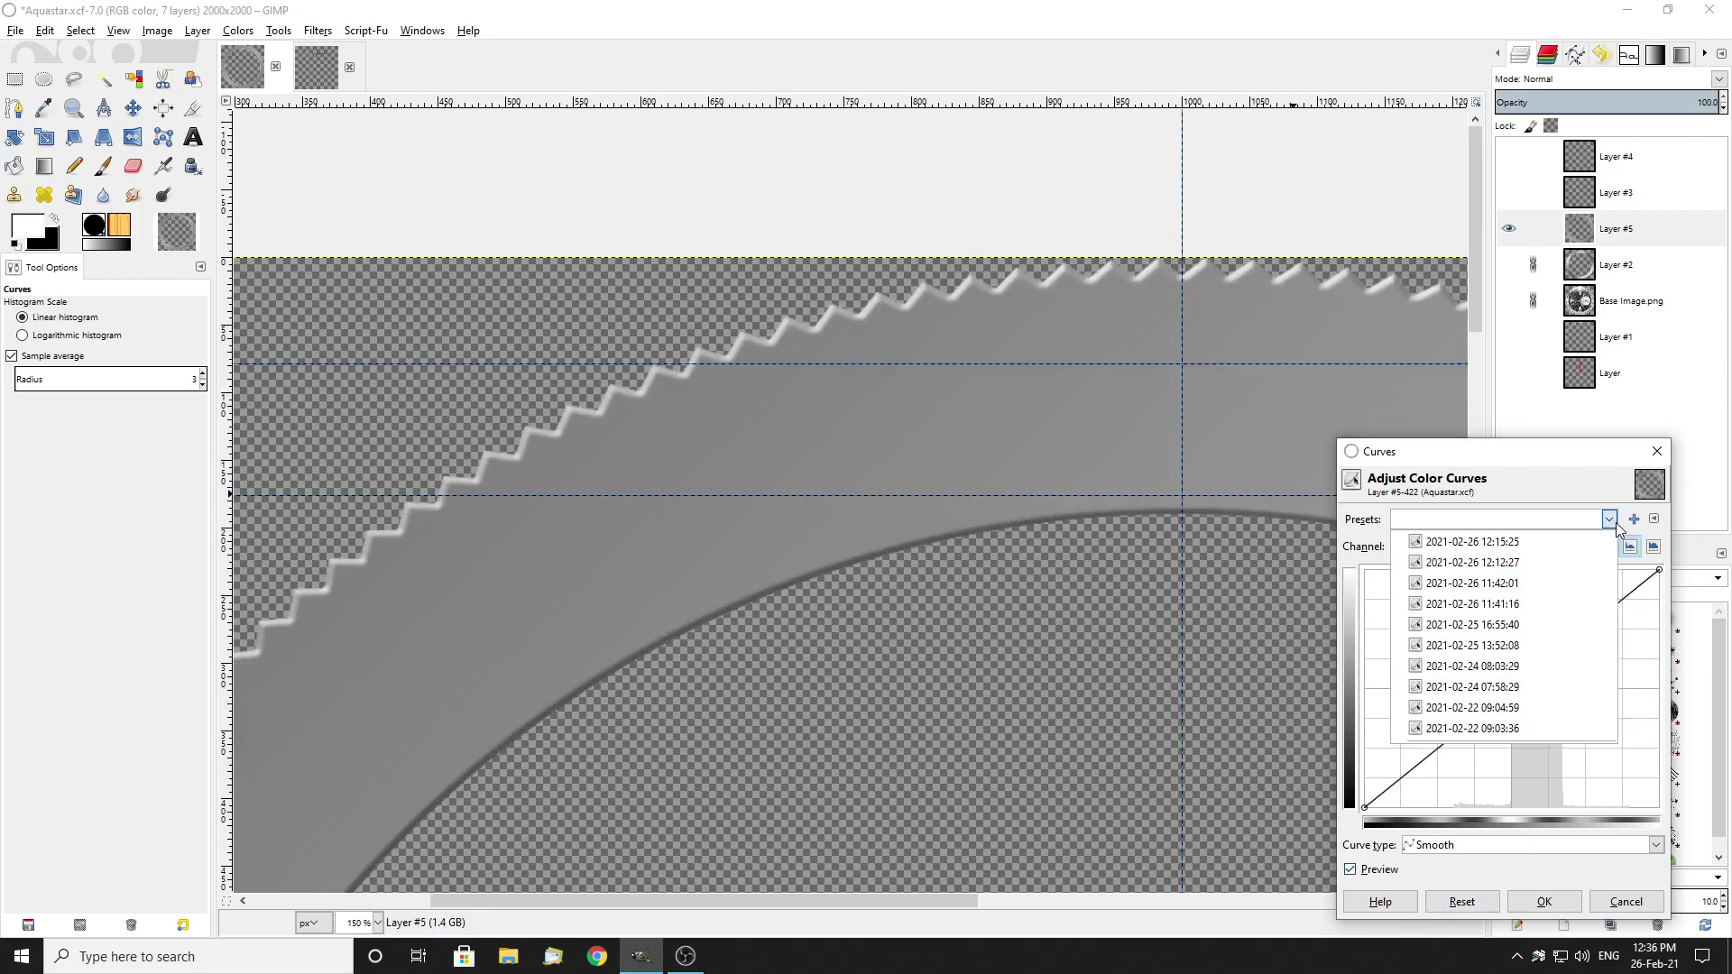
{"action": "left_click", "coordinate": [1503, 542]}
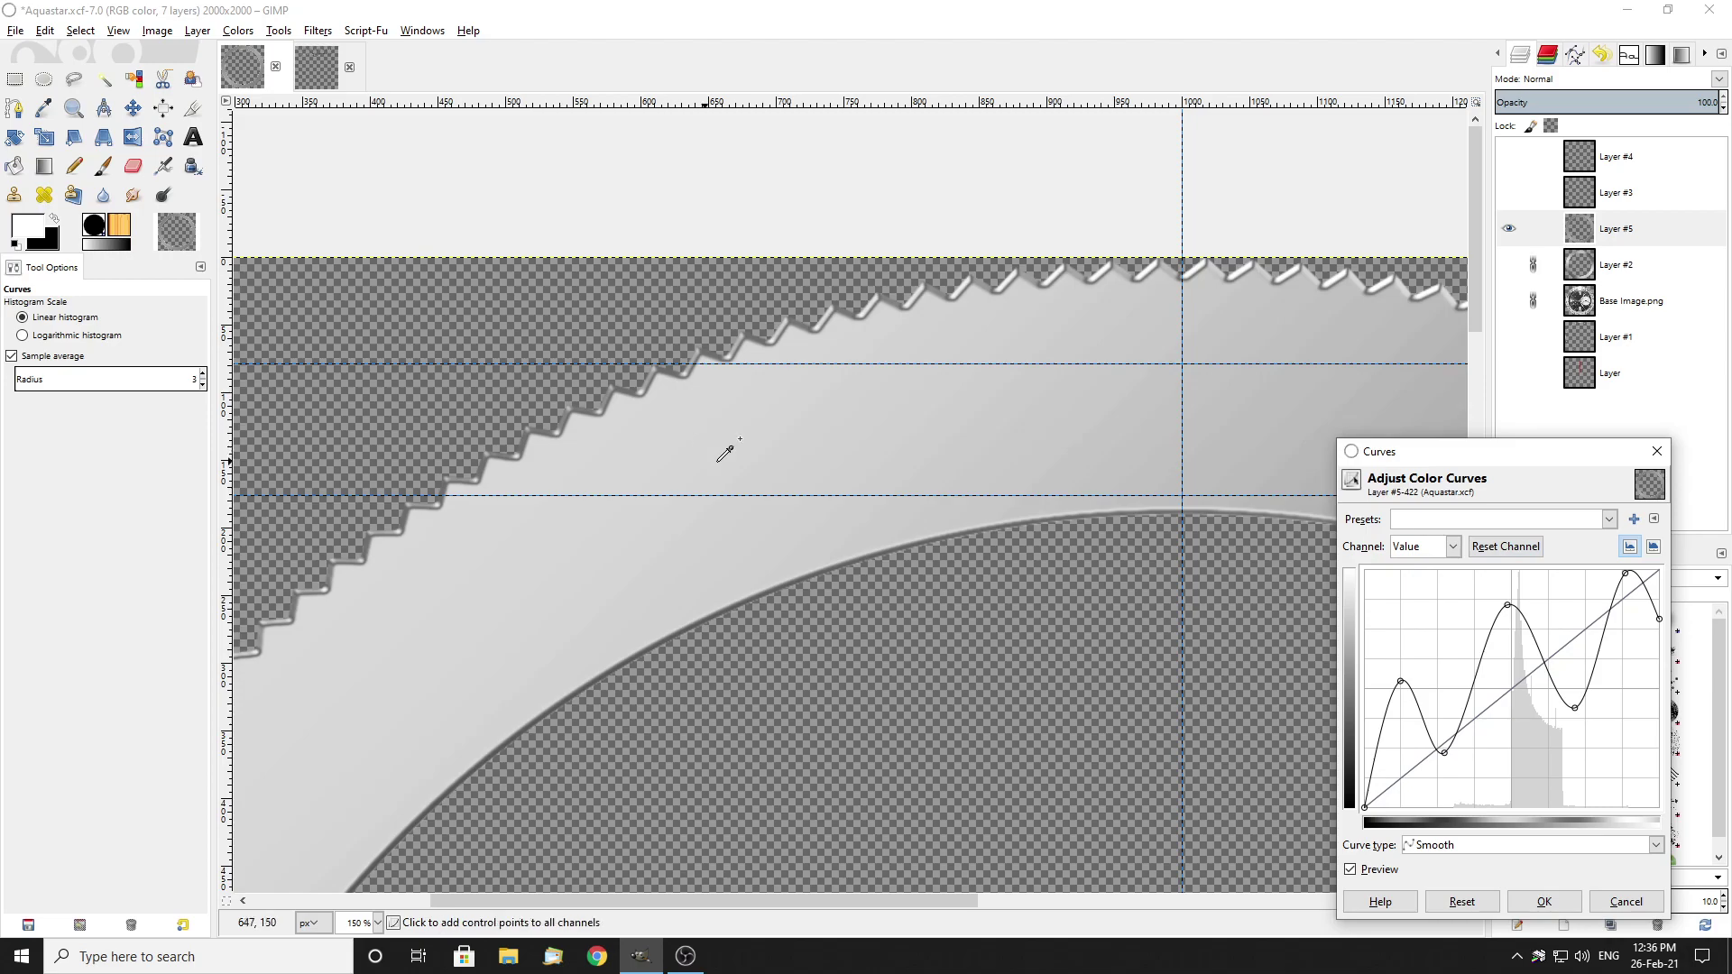
{"action": "scroll", "coordinate": [1172, 298], "scroll_direction": "down", "scroll_amount": 2}
{"action": "scroll", "coordinate": [1190, 340], "scroll_direction": "up", "scroll_amount": 6}
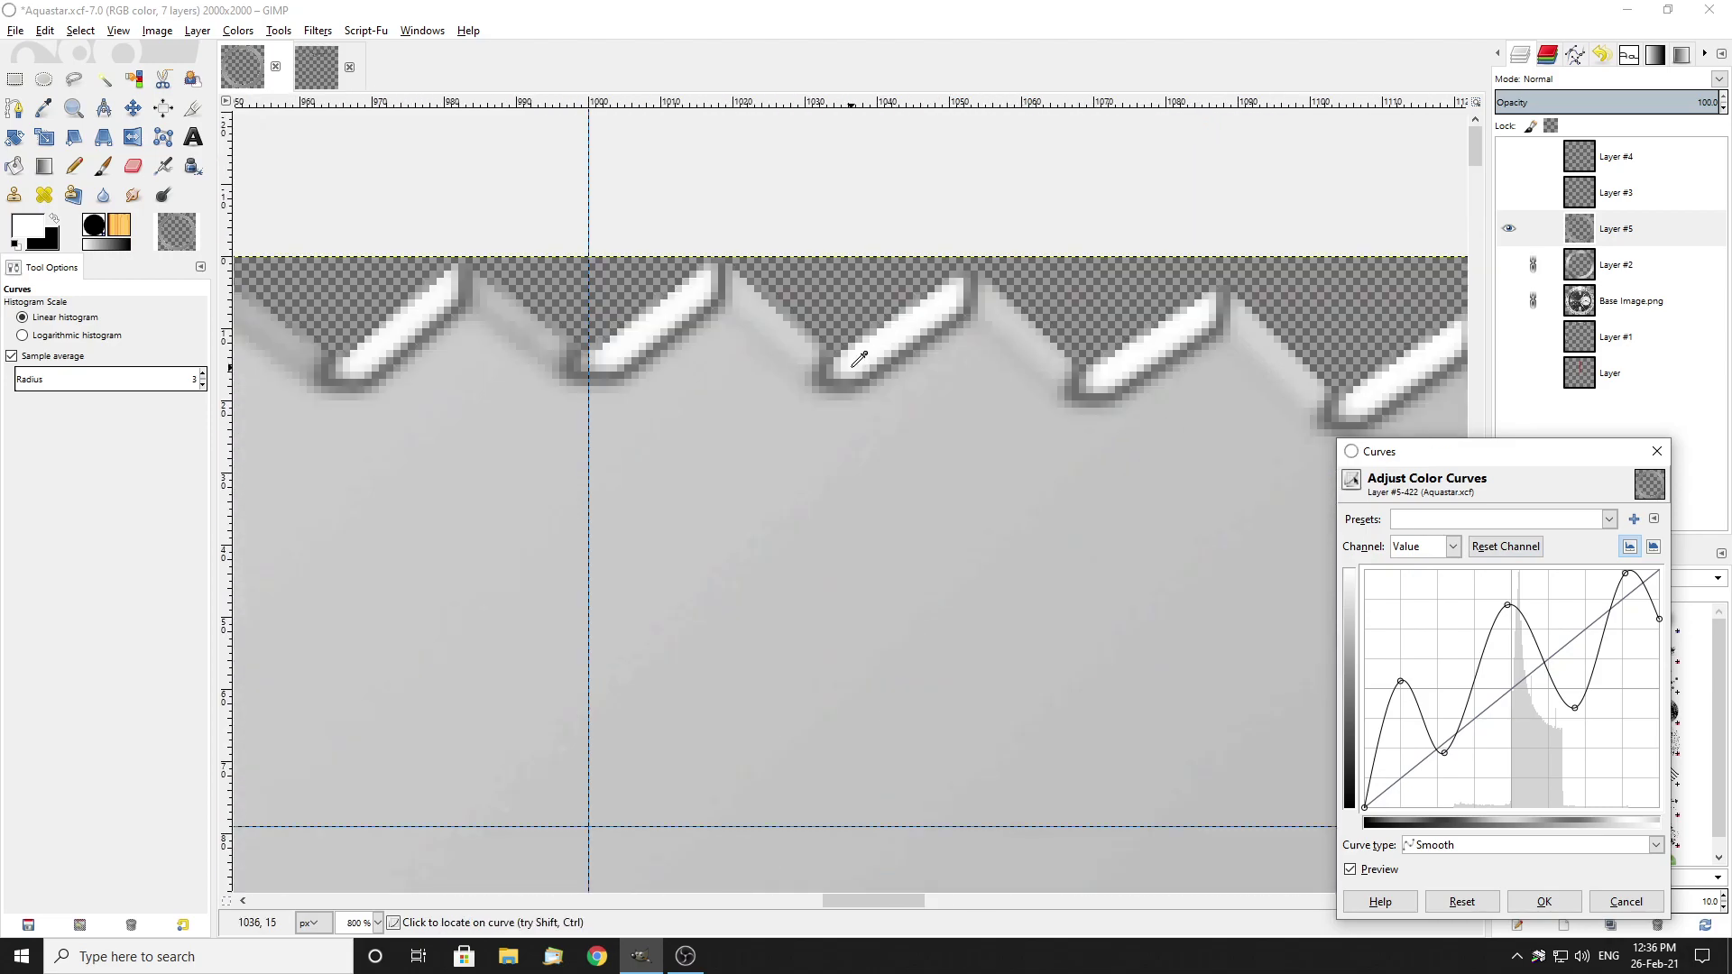
{"action": "scroll", "coordinate": [923, 358], "scroll_direction": "down", "scroll_amount": 7}
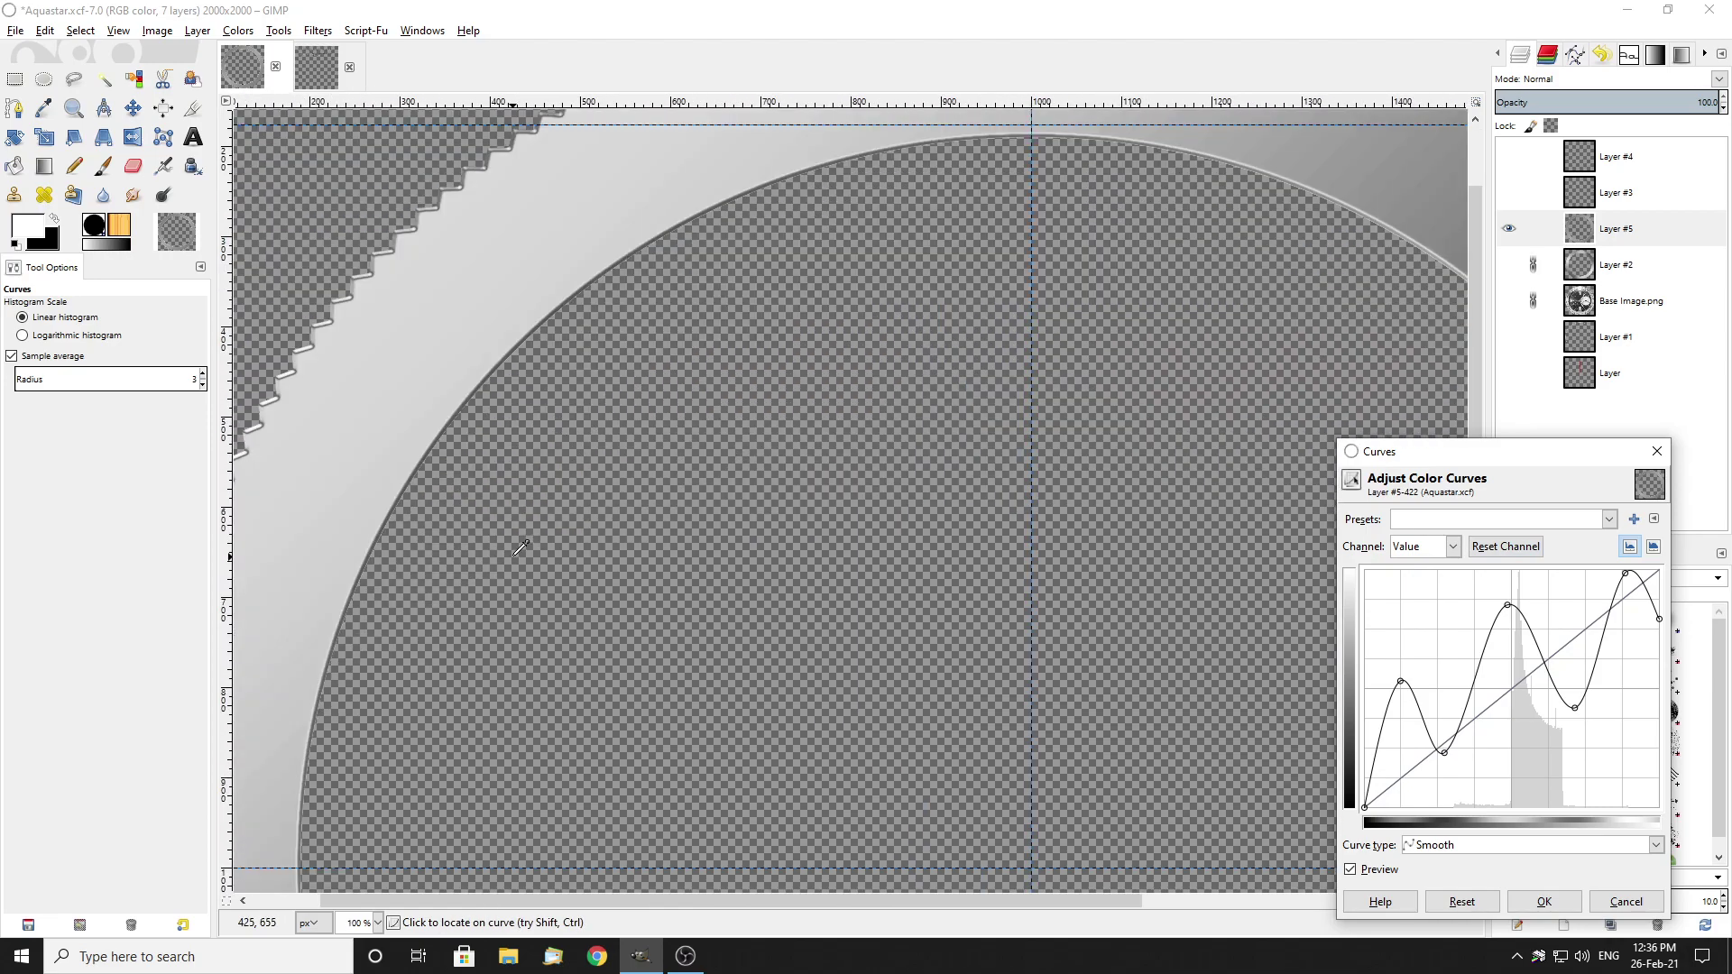
{"action": "scroll", "coordinate": [667, 540], "scroll_direction": "up", "scroll_amount": 2}
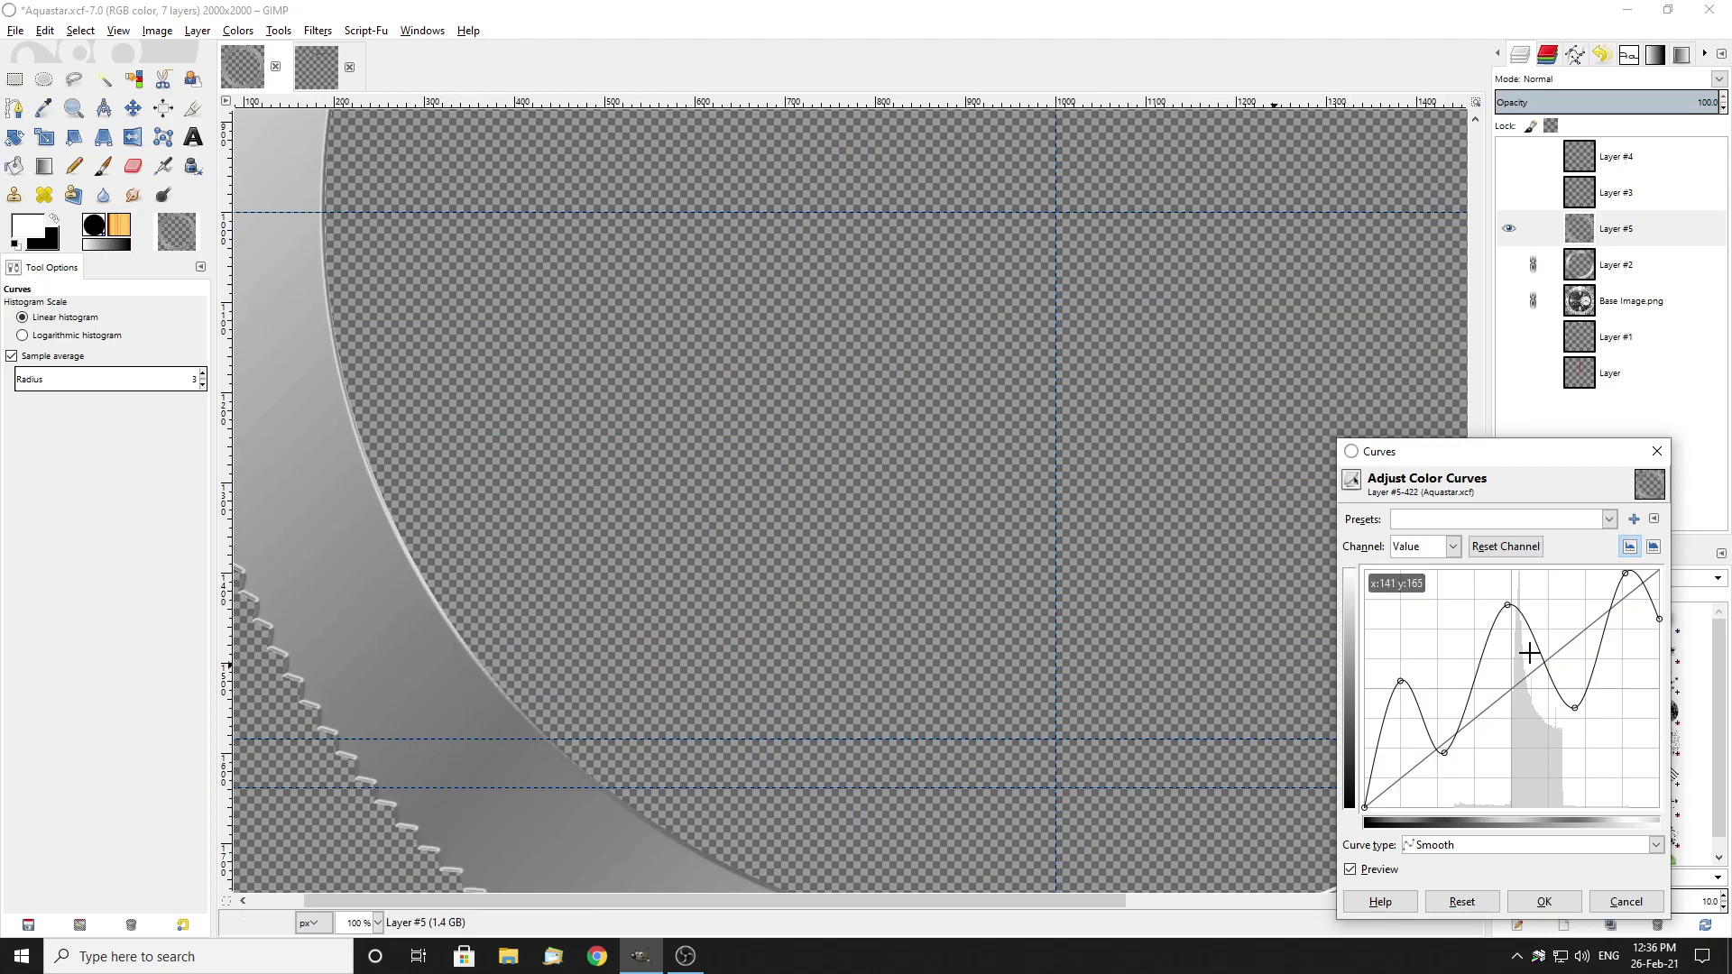
{"action": "left_click", "coordinate": [1544, 902]}
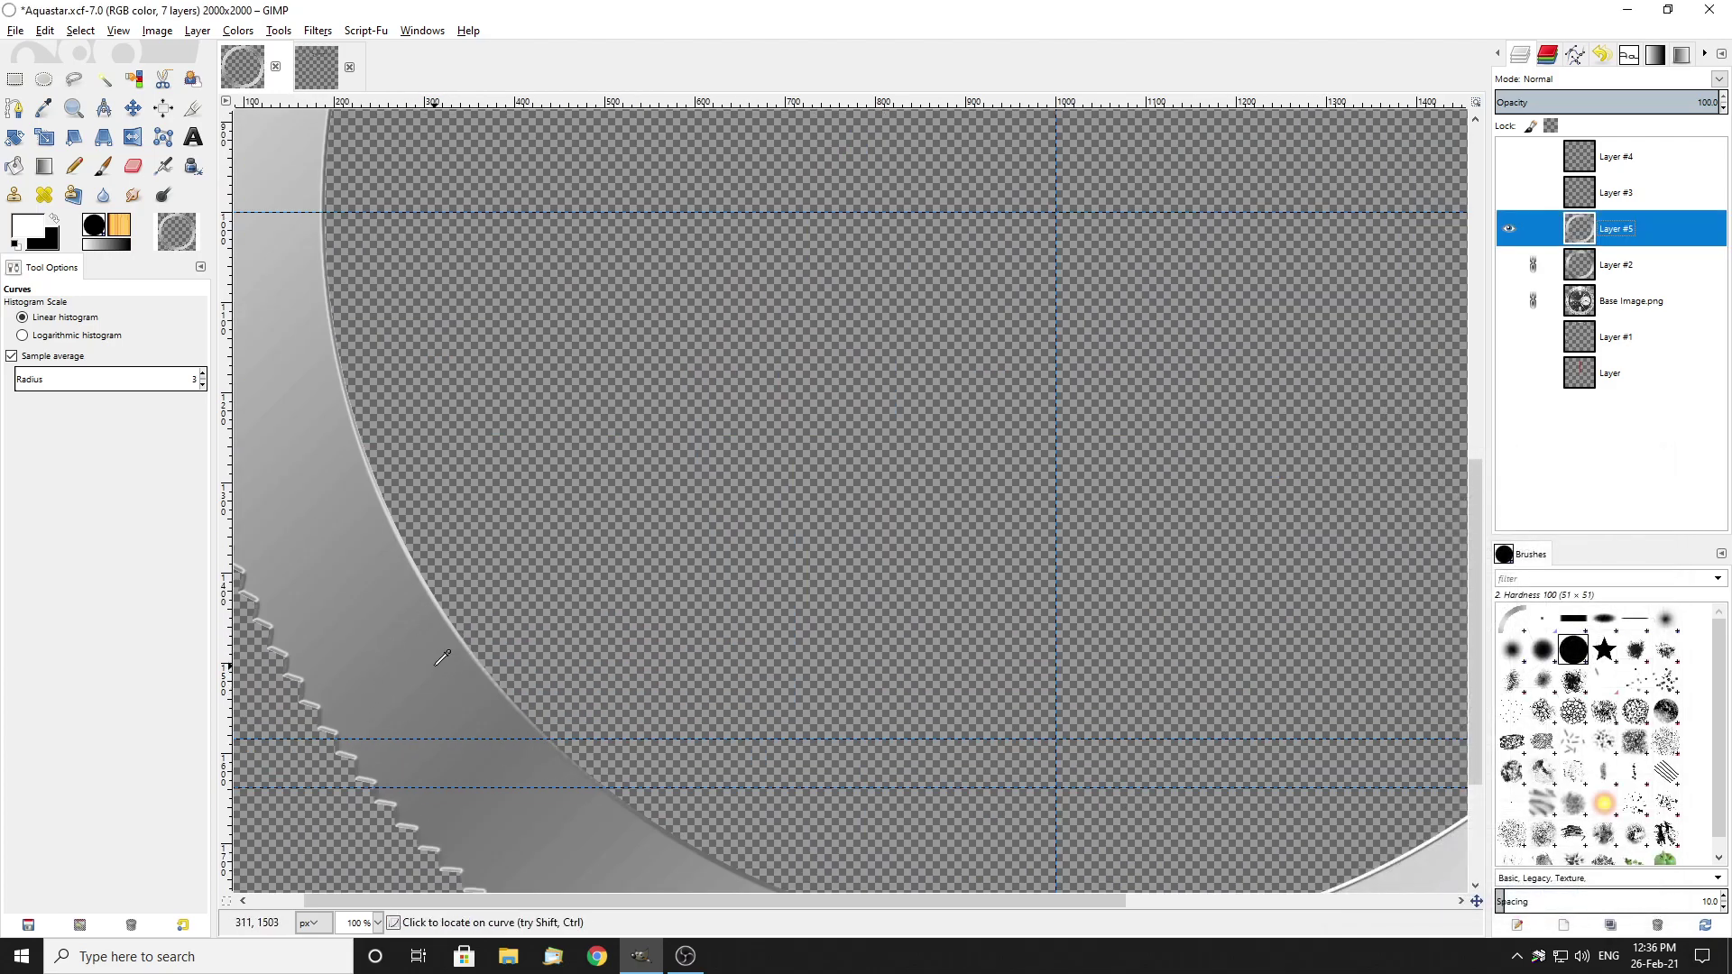
Step: Inspect the ring's shading and inner edge up close and open the G'MIC-Qt filters for Layer #5
{"action": "scroll", "coordinate": [334, 606], "scroll_direction": "up", "scroll_amount": 2}
{"action": "scroll", "coordinate": [333, 606], "scroll_direction": "up", "scroll_amount": 3}
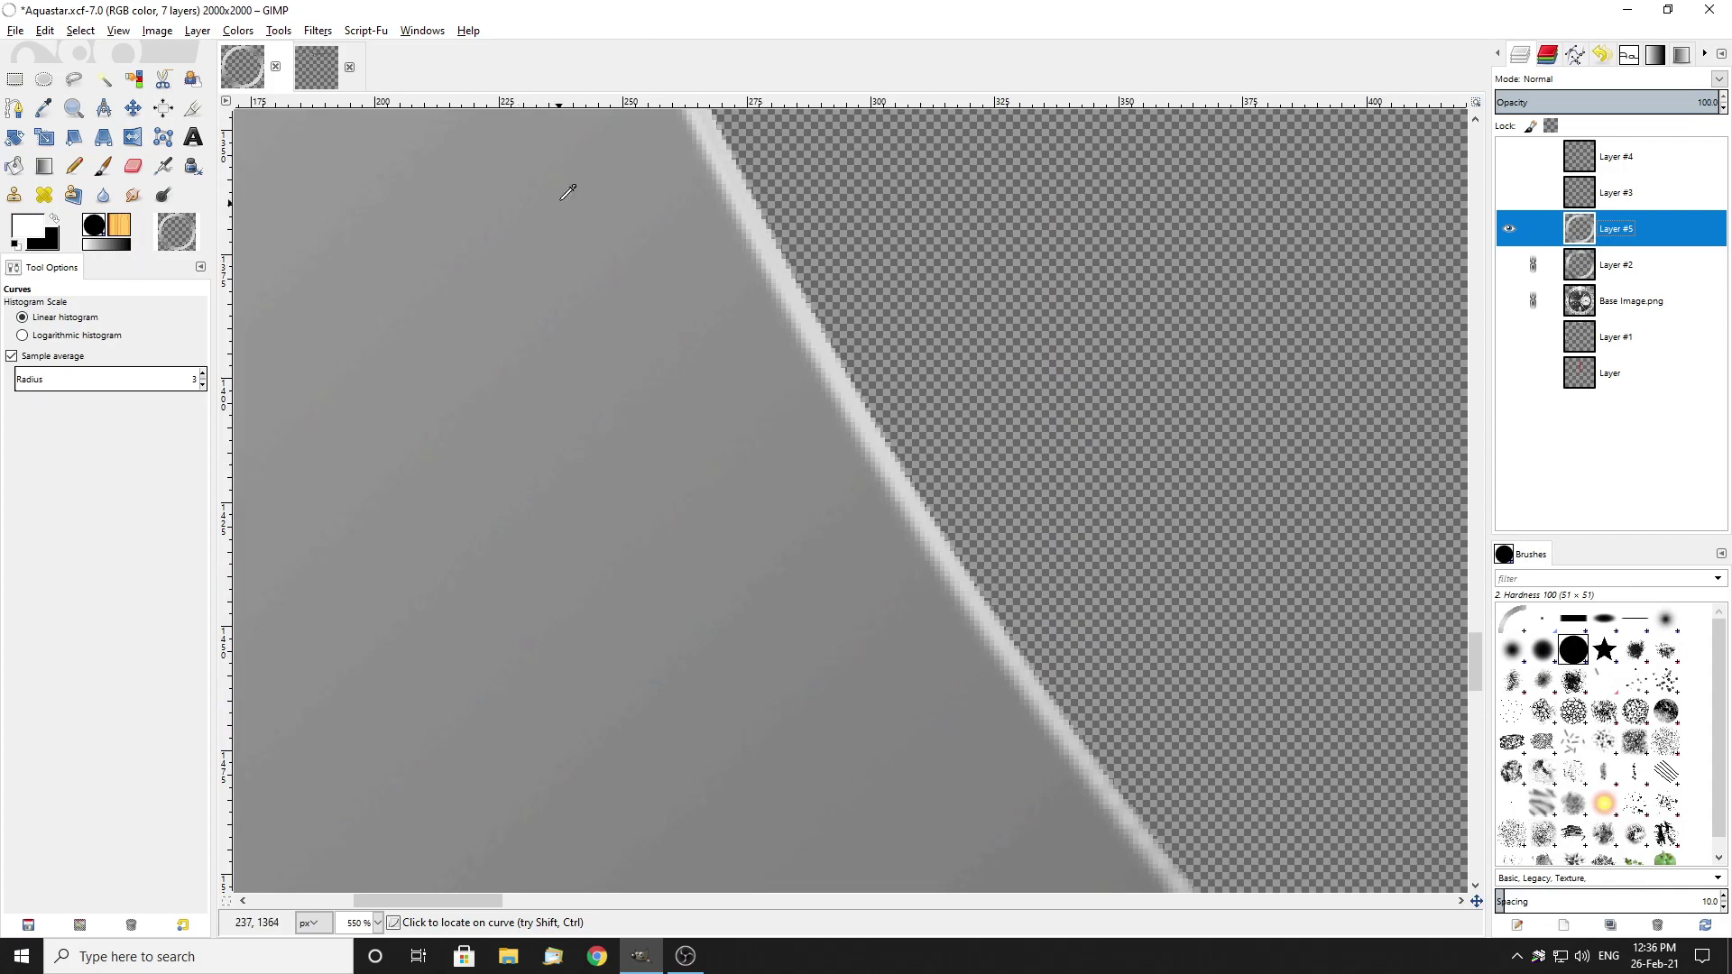
{"action": "scroll", "coordinate": [693, 523], "scroll_direction": "down", "scroll_amount": 7}
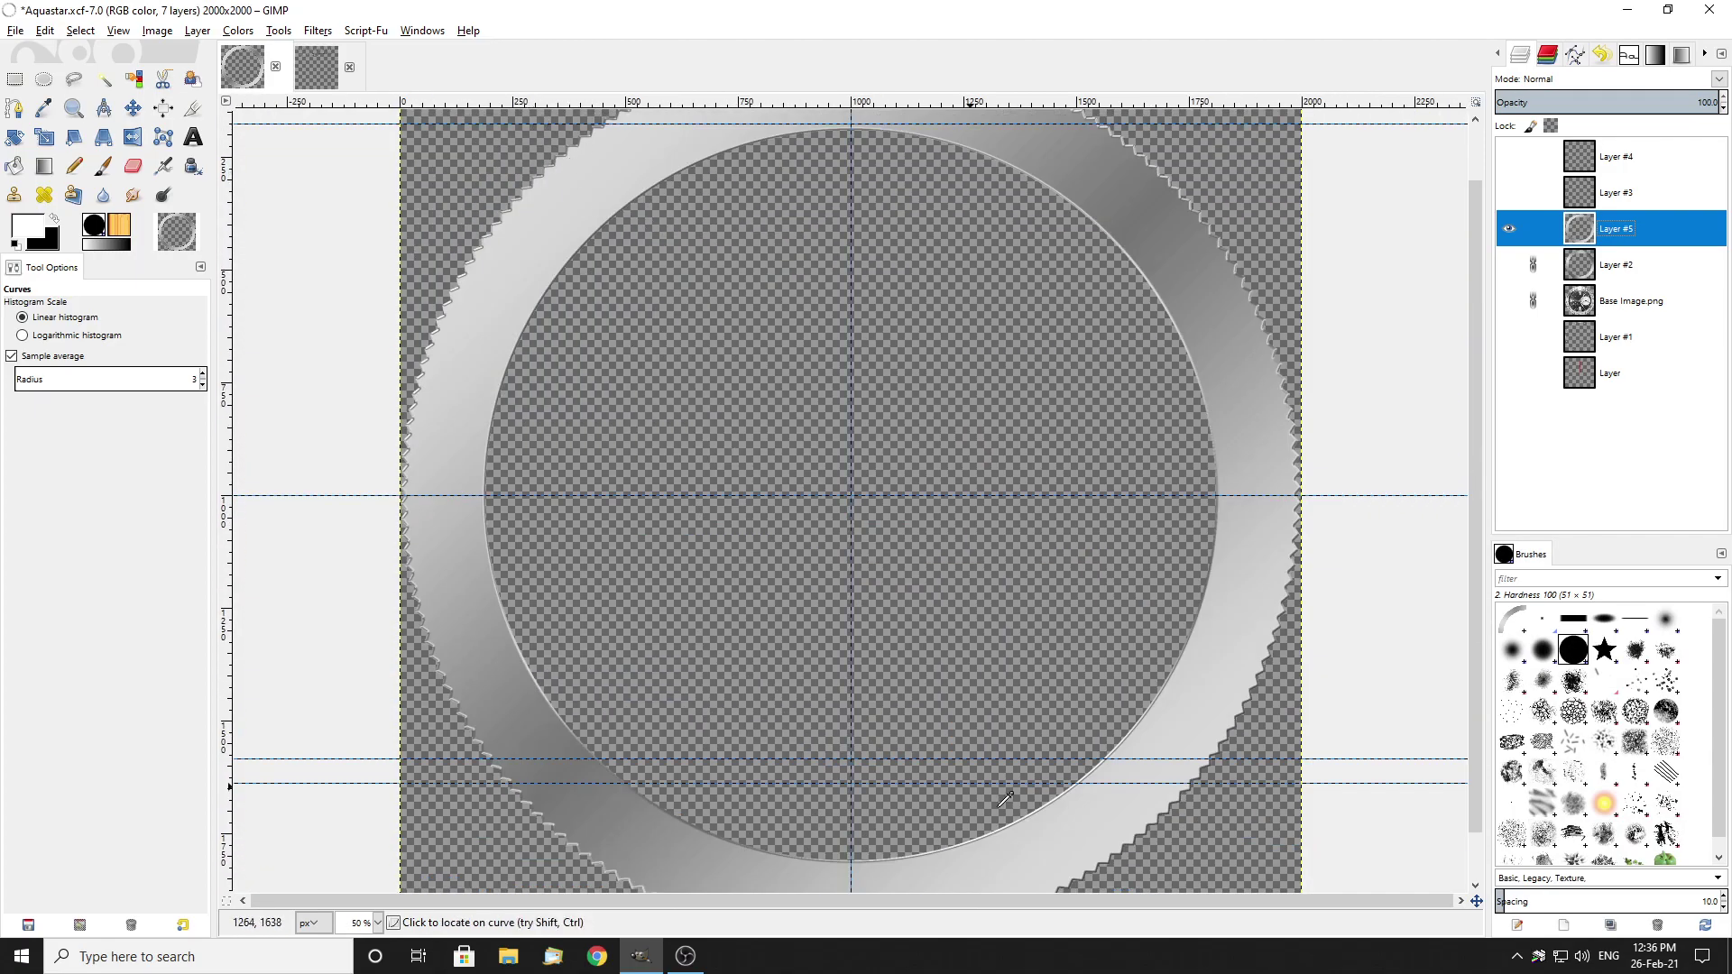
{"action": "scroll", "coordinate": [1127, 811], "scroll_direction": "up", "scroll_amount": 6}
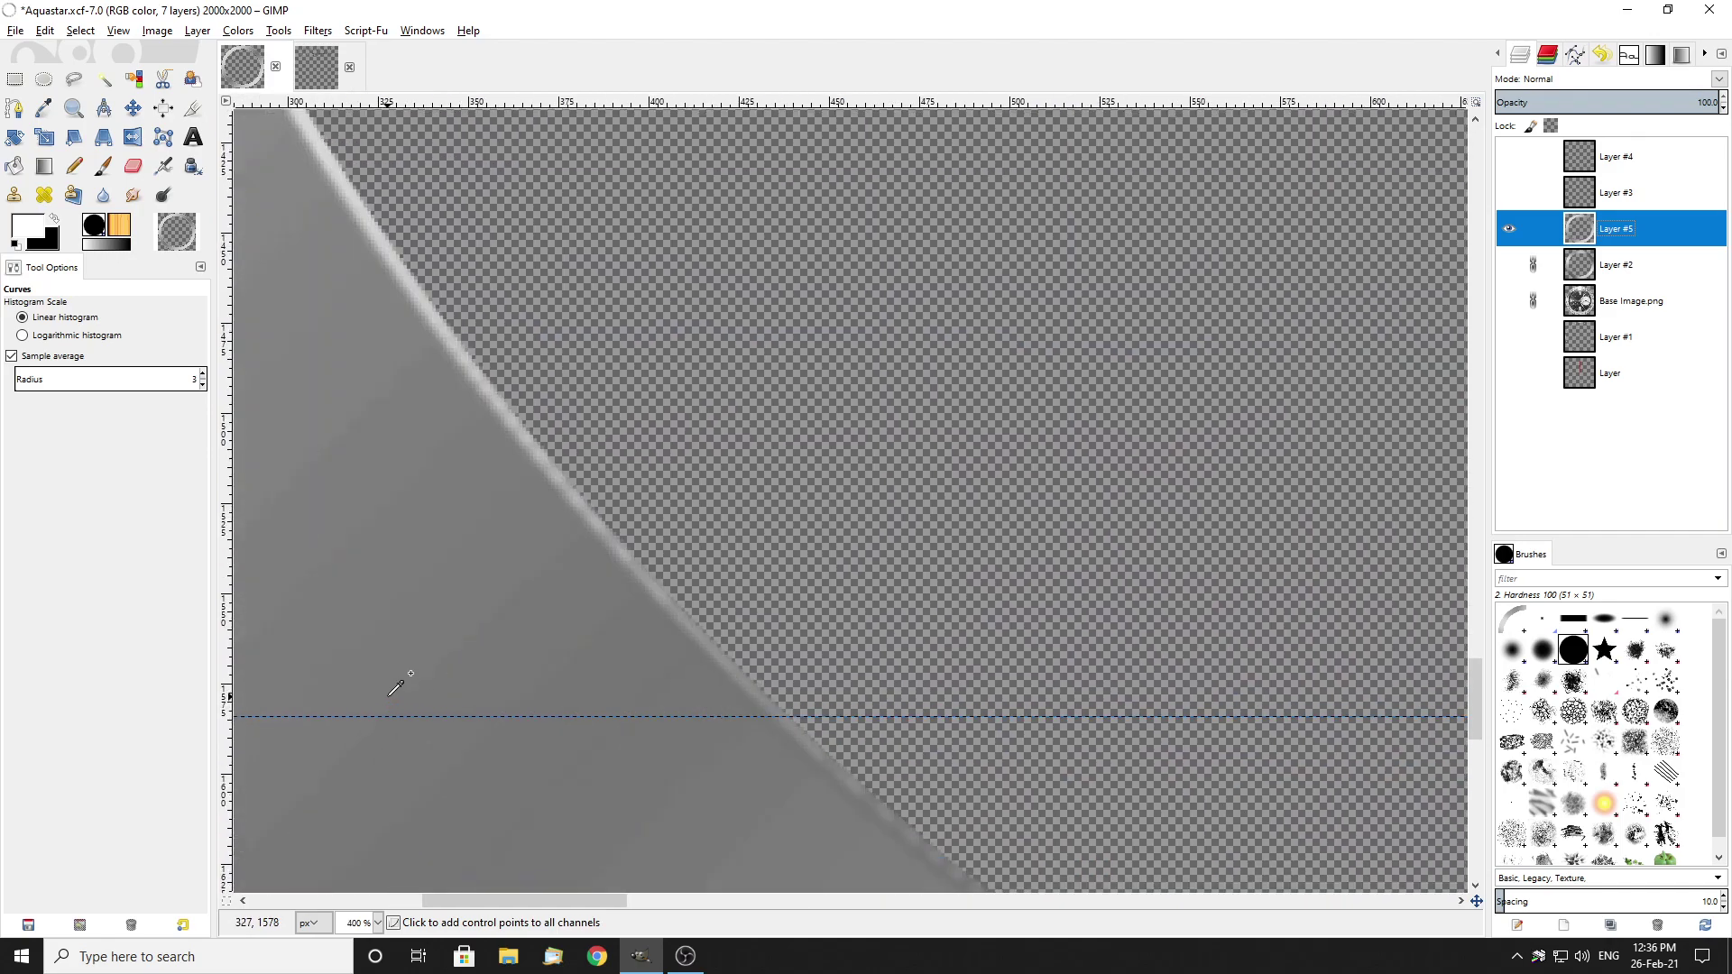
{"action": "scroll", "coordinate": [768, 687], "scroll_direction": "down", "scroll_amount": 4}
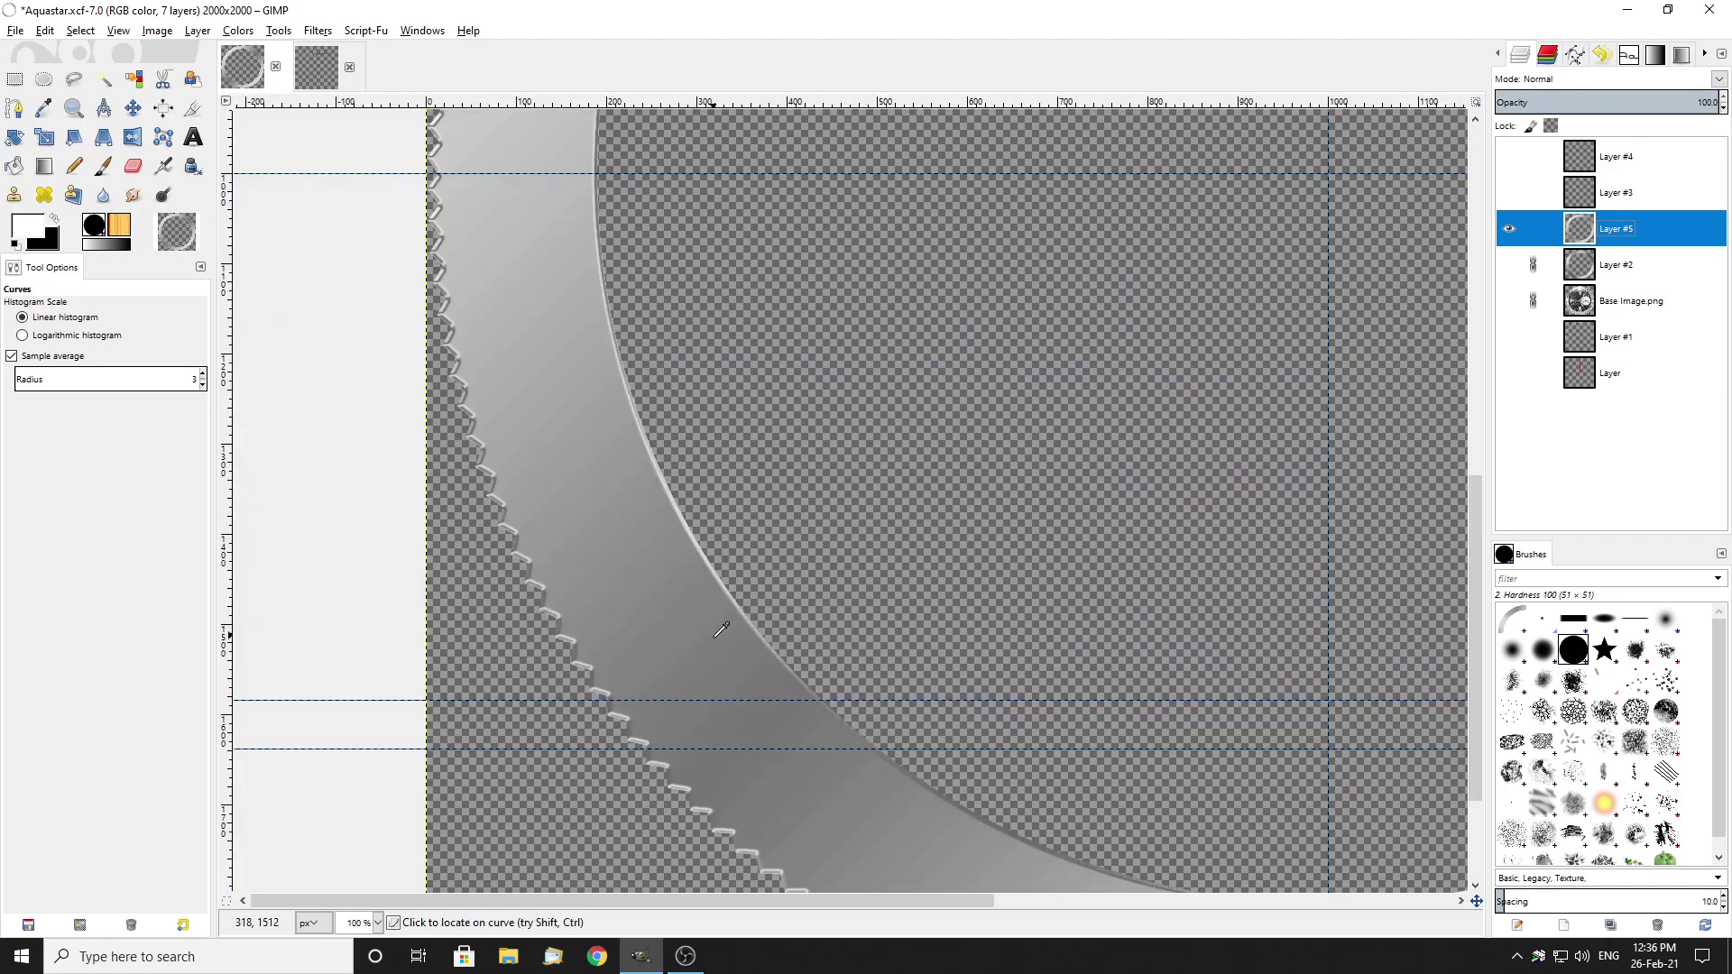
{"action": "scroll", "coordinate": [708, 632], "scroll_direction": "up", "scroll_amount": 2}
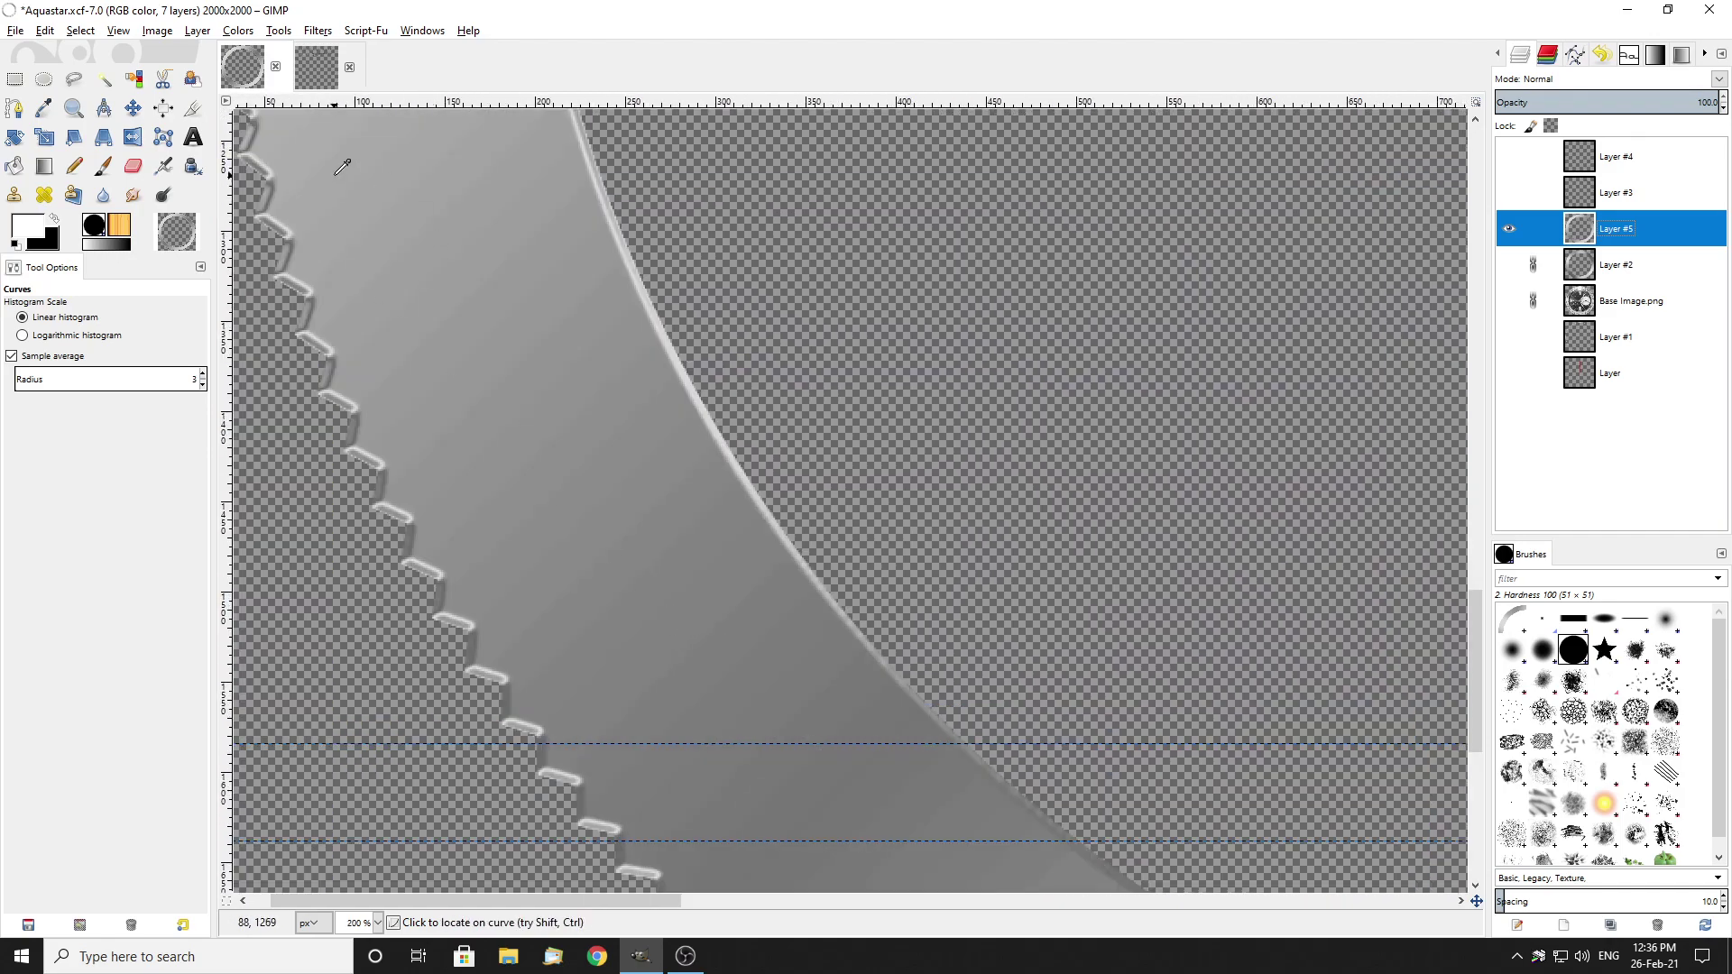
{"action": "left_click", "coordinate": [321, 33]}
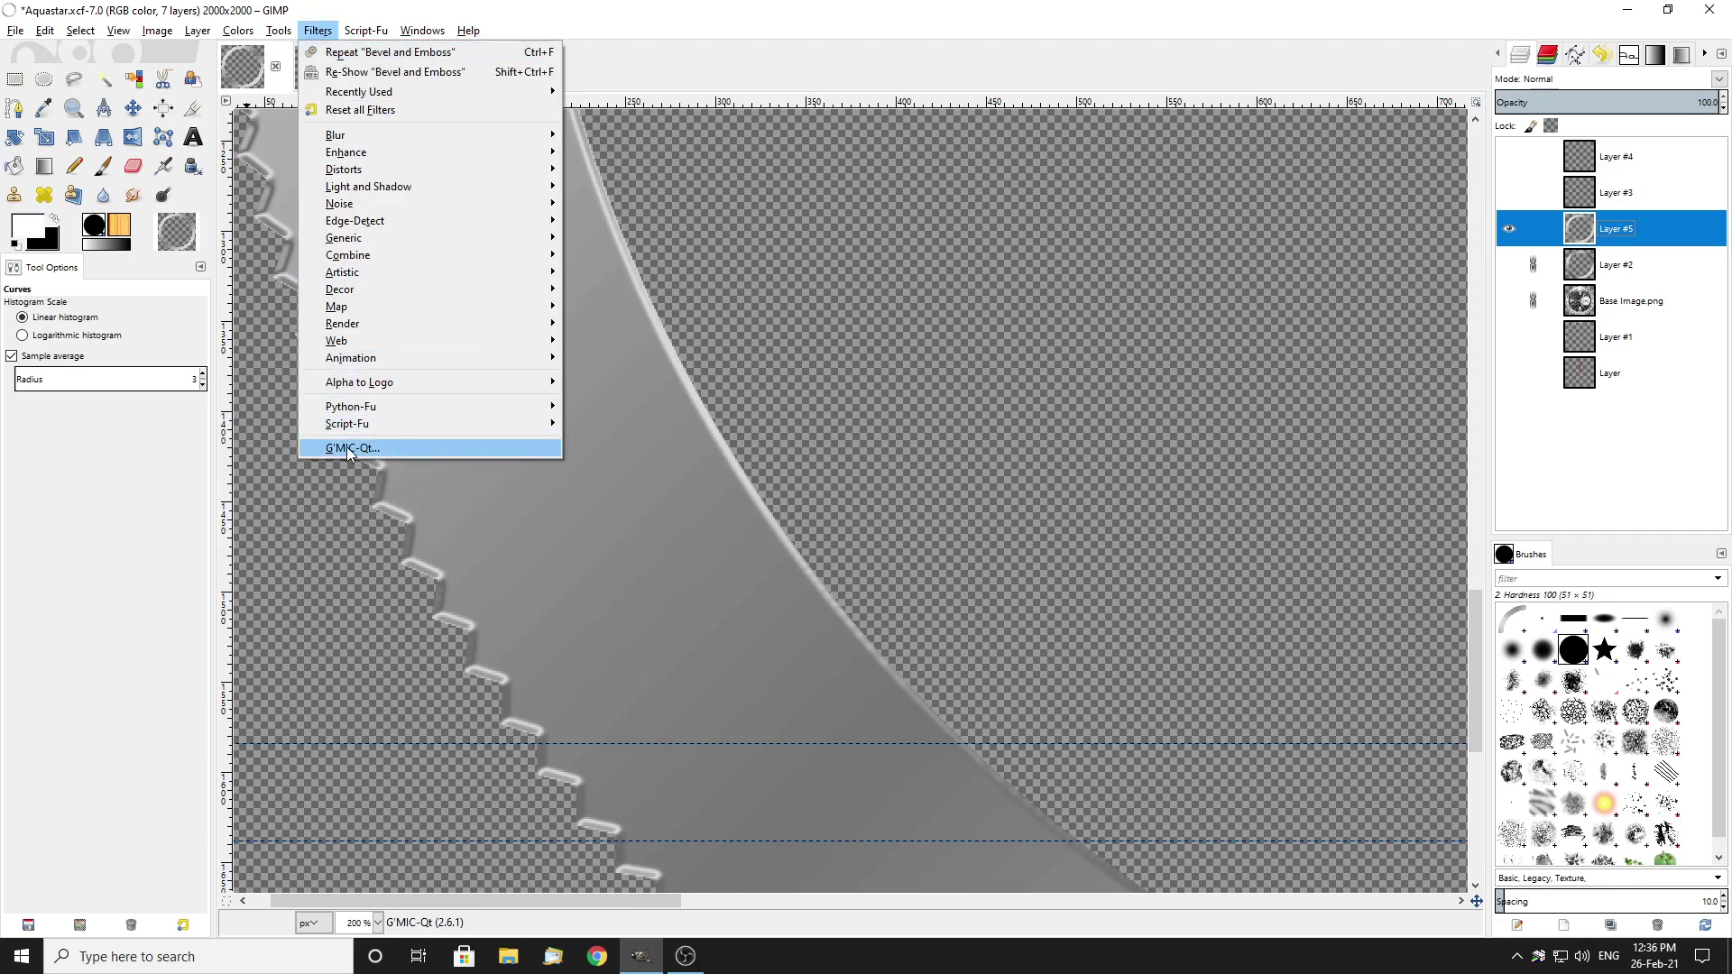
{"action": "left_click", "coordinate": [352, 446]}
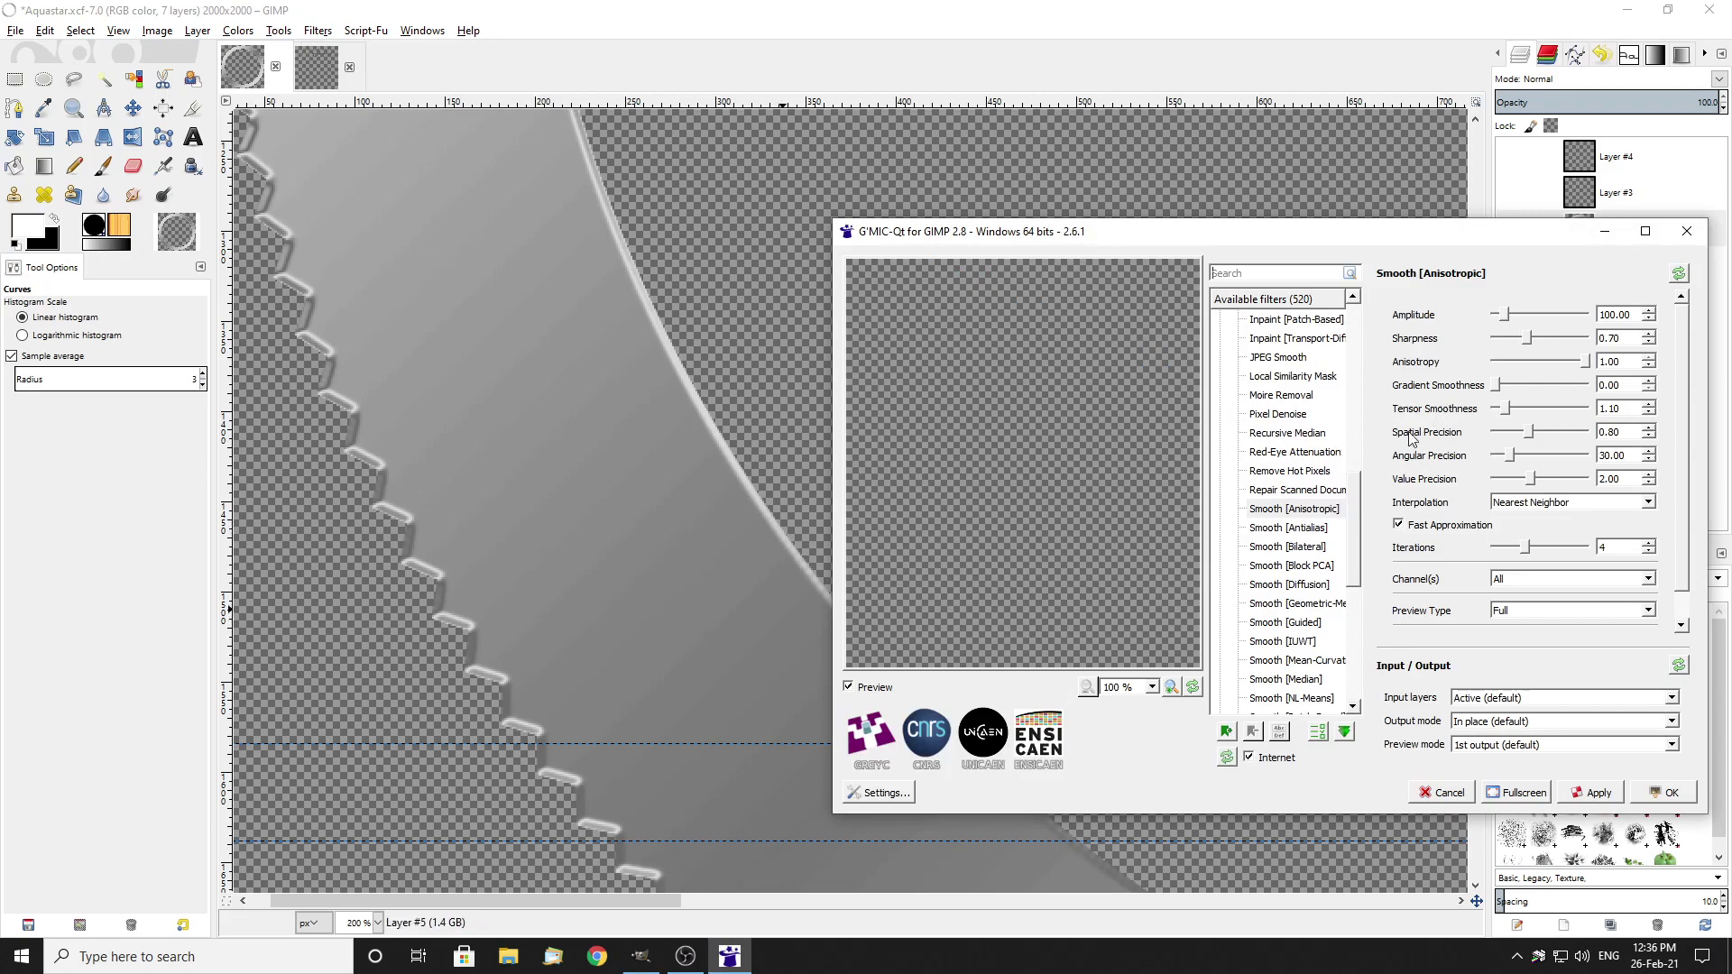
Step: Apply the Smooth [Anisotropic] filter to Layer #5 with amplitude 100, sharpness 0.70 and 4 iterations
{"action": "scroll", "coordinate": [1362, 516], "scroll_direction": "down", "scroll_amount": 3}
{"action": "scroll", "coordinate": [1363, 491], "scroll_direction": "up", "scroll_amount": 6}
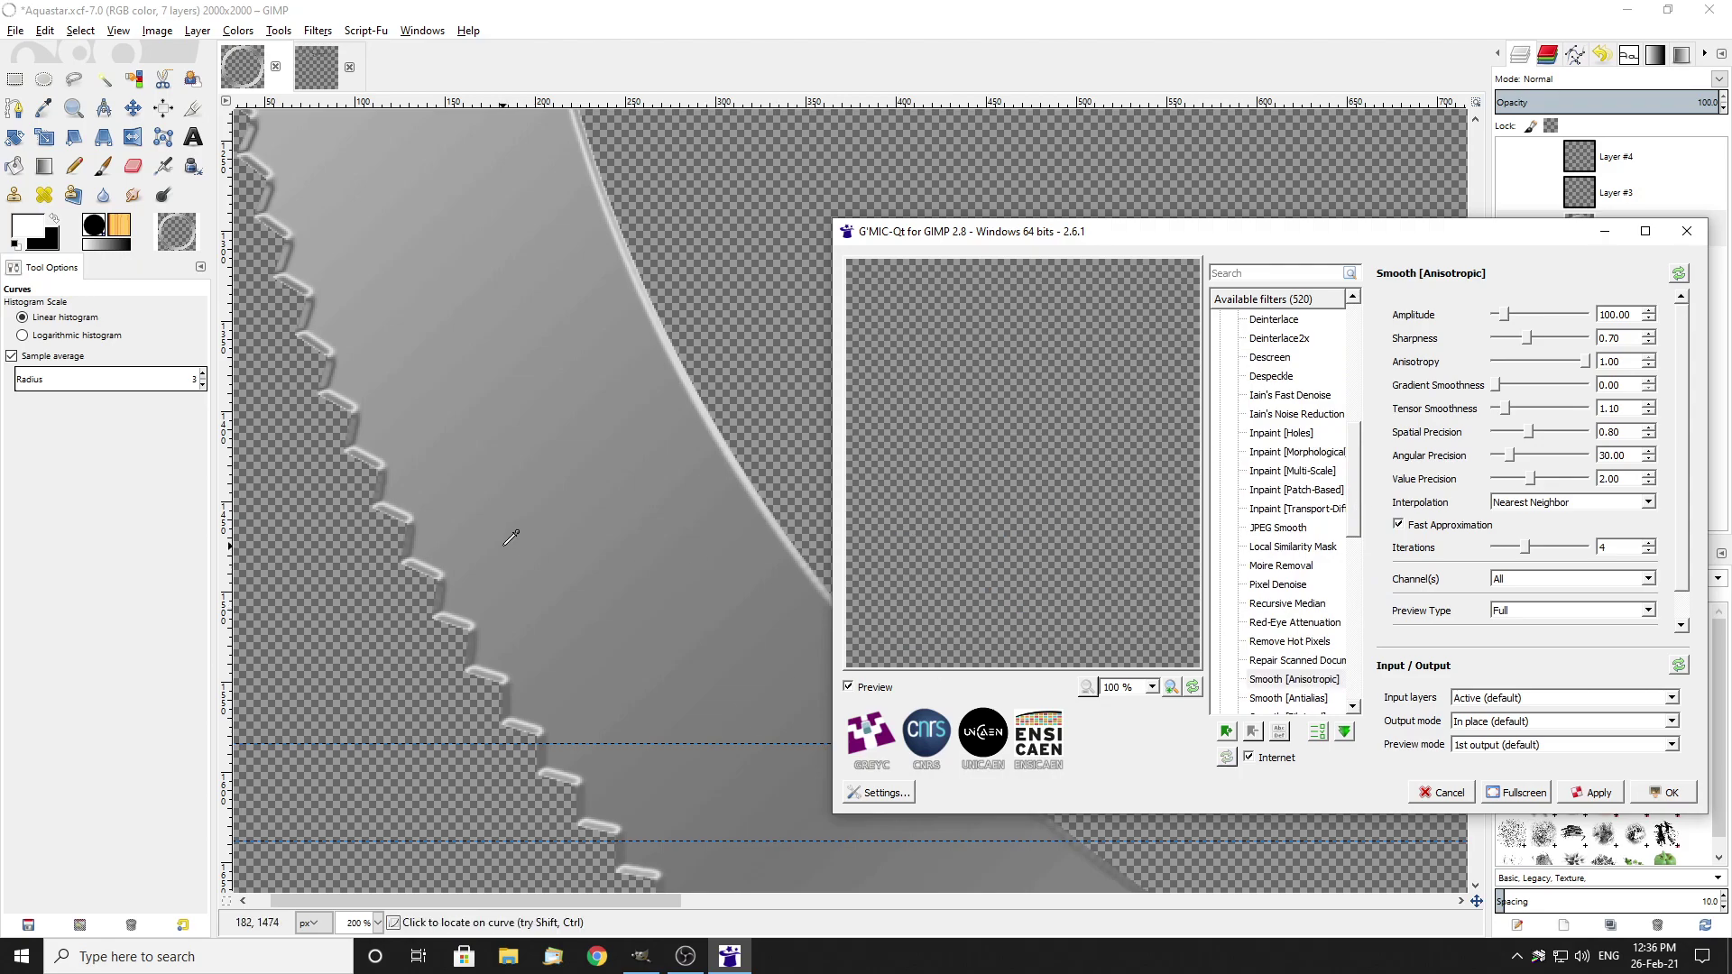
{"action": "scroll", "coordinate": [1030, 435], "scroll_direction": "up", "scroll_amount": 6}
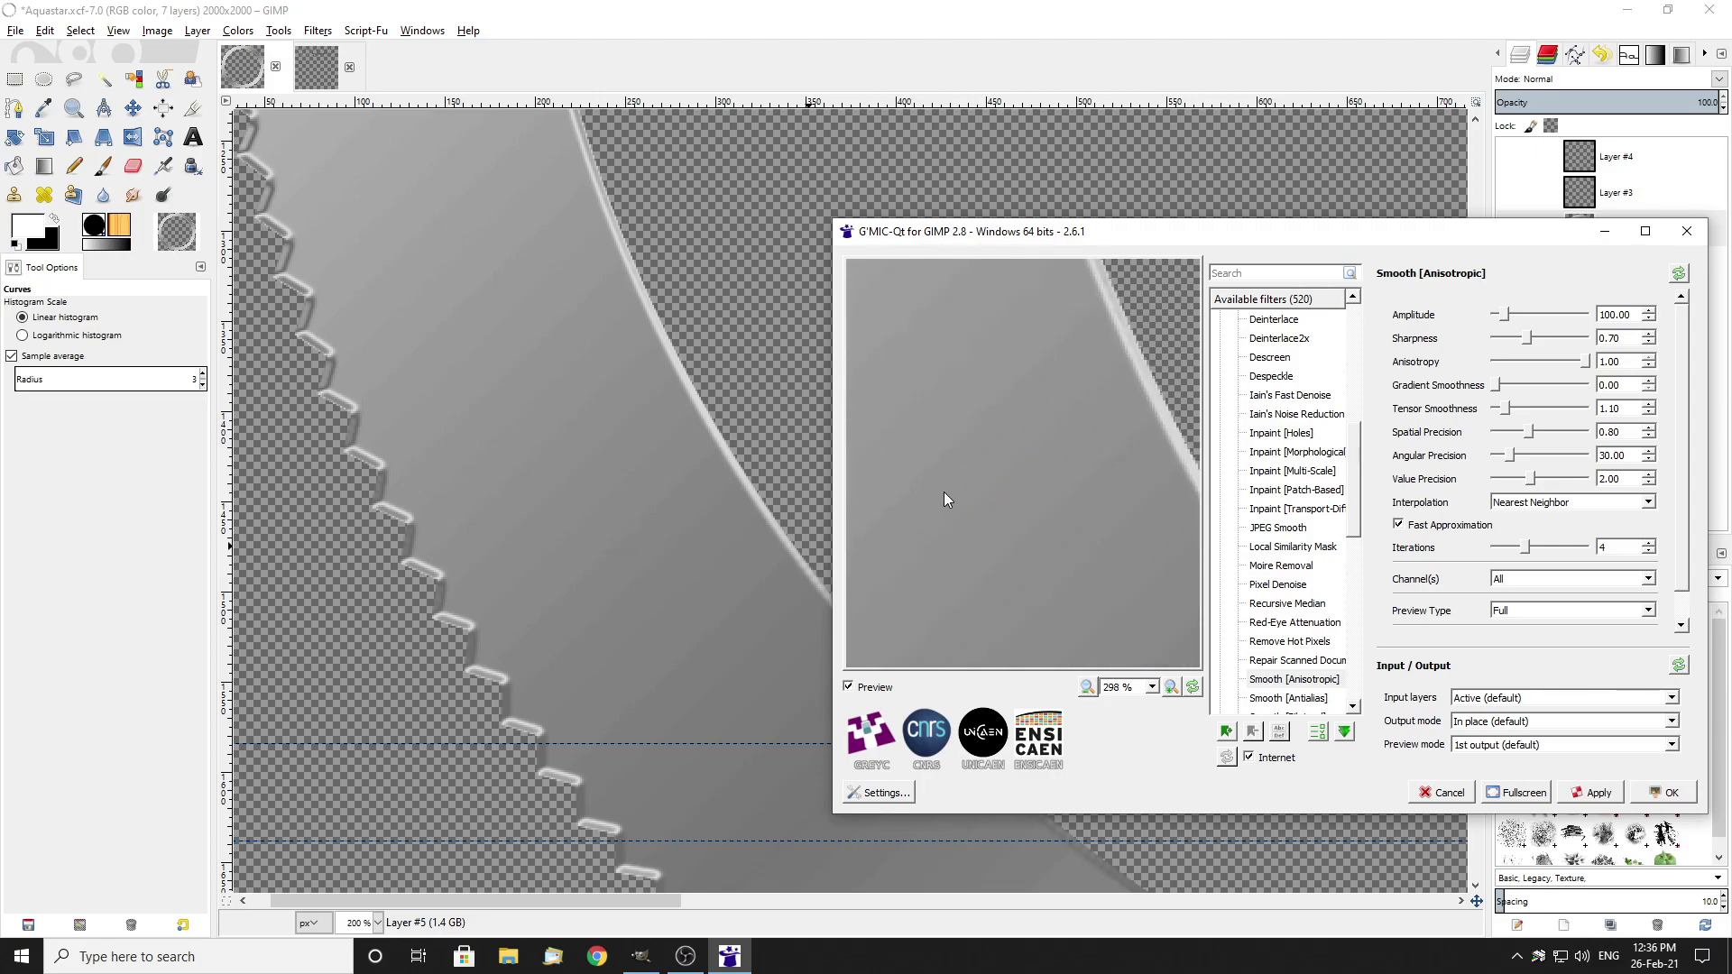
{"action": "scroll", "coordinate": [1035, 487], "scroll_direction": "up", "scroll_amount": 2}
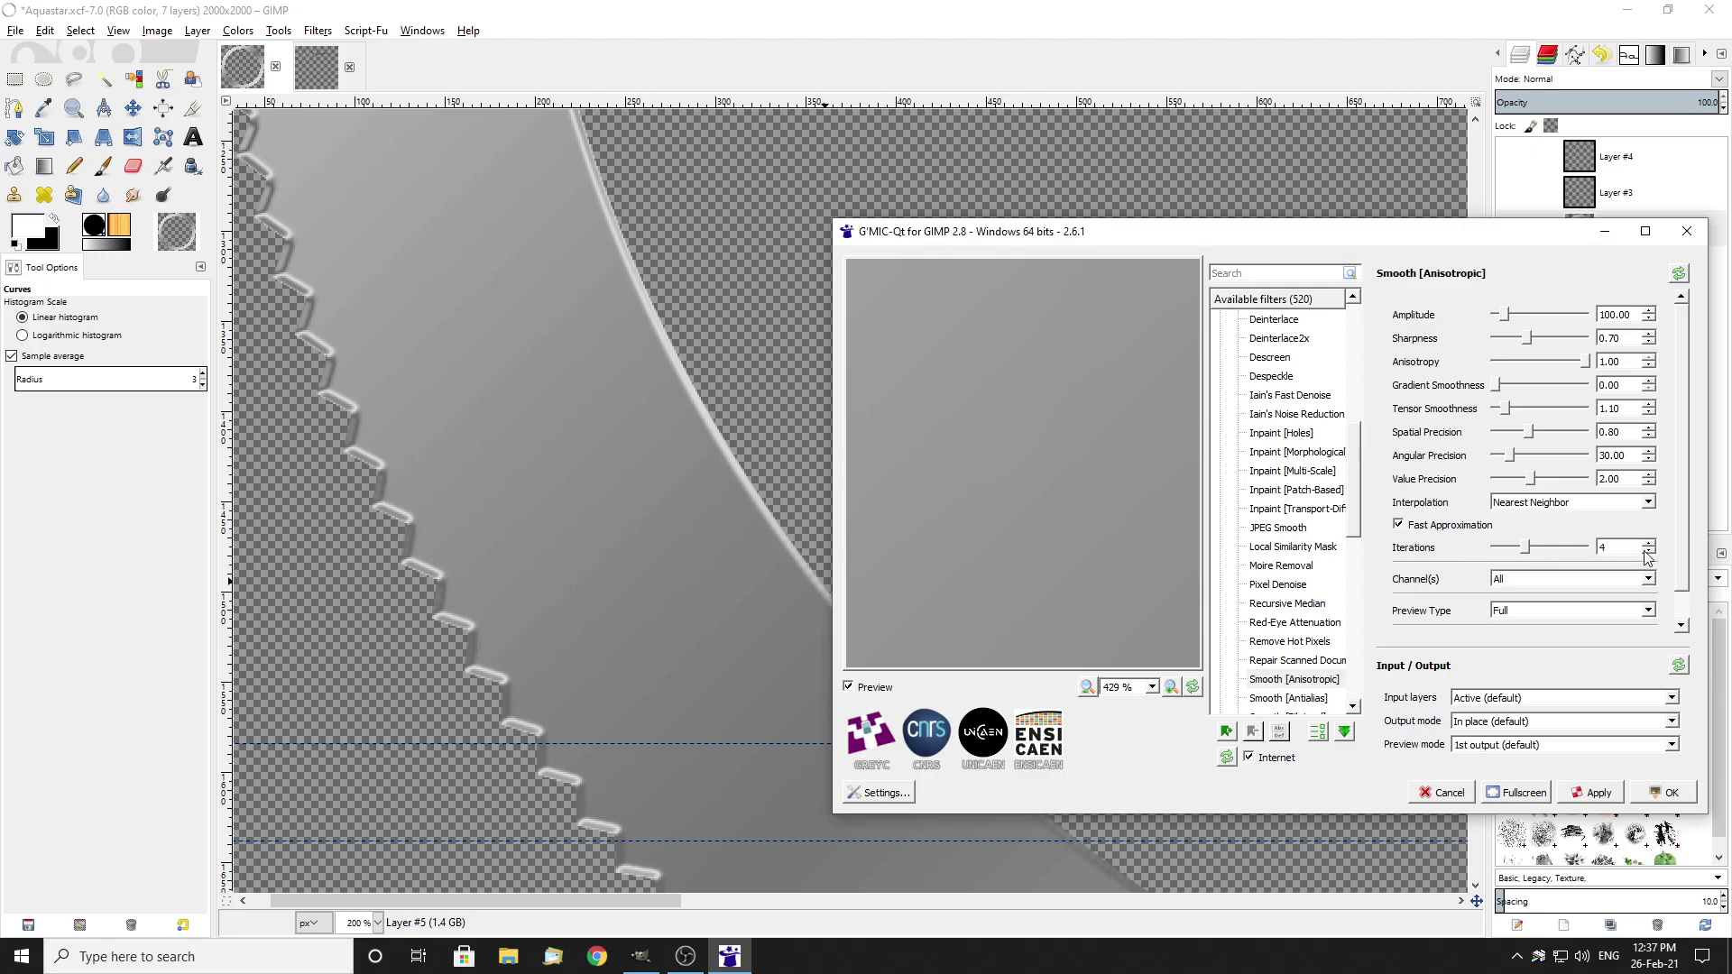
{"action": "left_click", "coordinate": [1593, 795]}
Step: Check the smoothed ring, apply the same Smooth [Anisotropic] filter a second time, and finish the G'MIC-Qt session
{"action": "scroll", "coordinate": [532, 541], "scroll_direction": "up", "scroll_amount": 3}
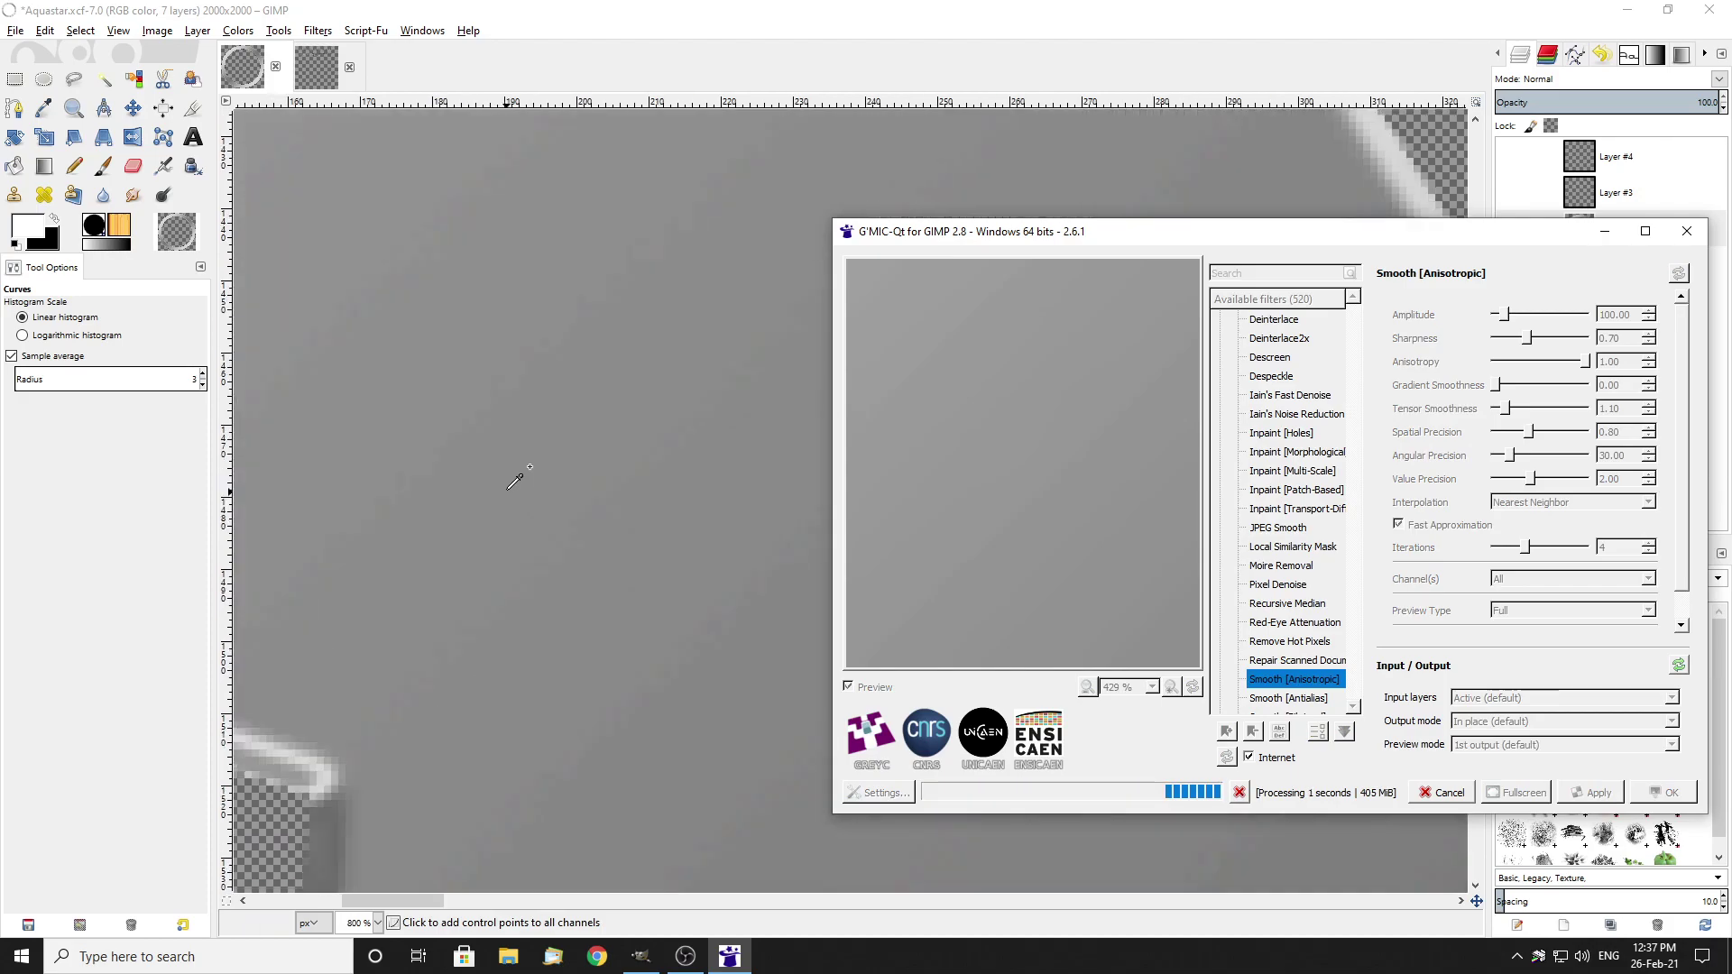
{"action": "scroll", "coordinate": [578, 483], "scroll_direction": "down", "scroll_amount": 2}
{"action": "scroll", "coordinate": [541, 491], "scroll_direction": "up", "scroll_amount": 2}
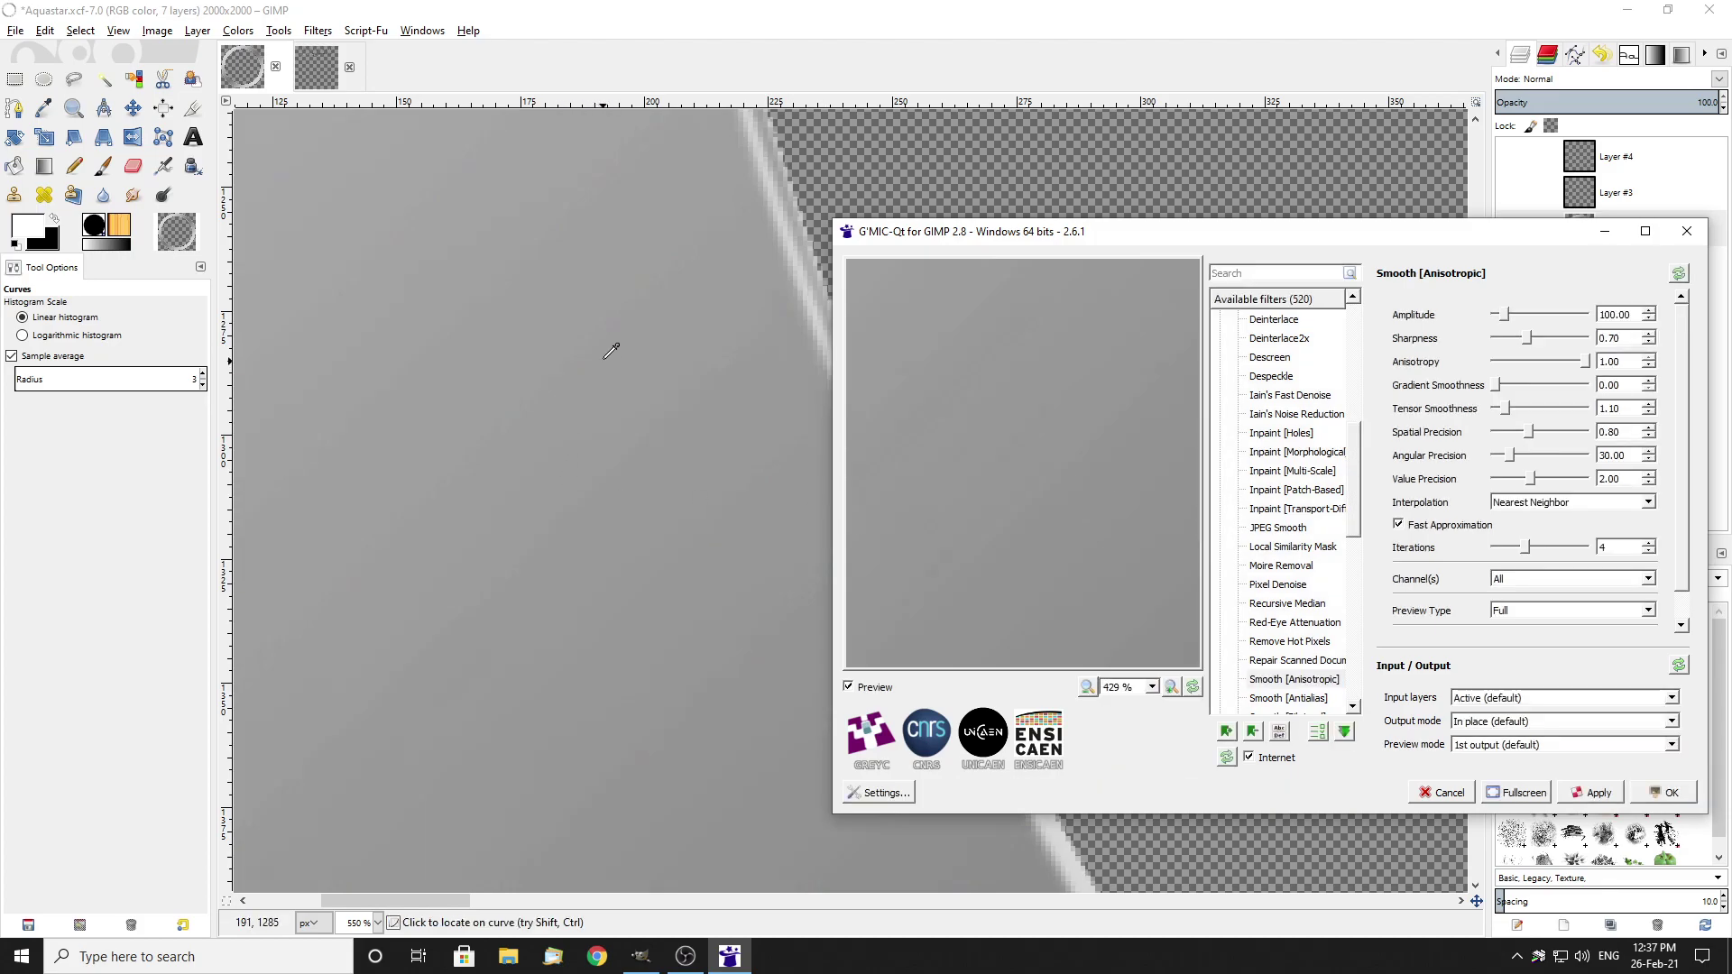
{"action": "scroll", "coordinate": [578, 425], "scroll_direction": "down", "scroll_amount": 2}
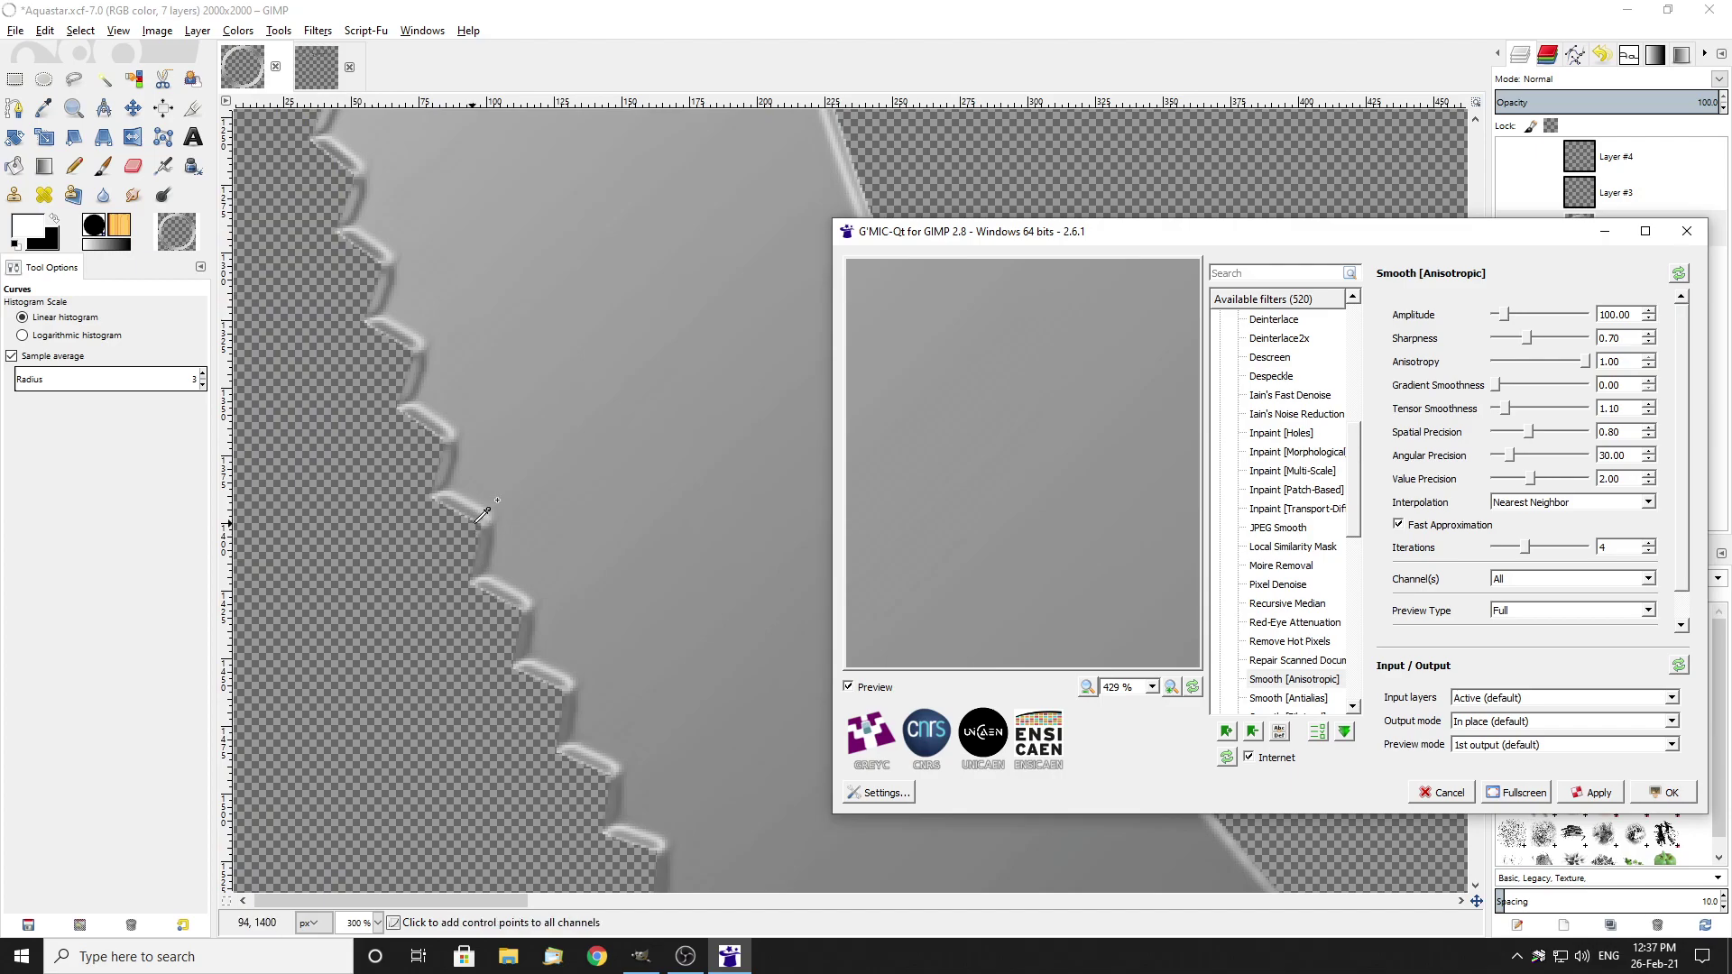
{"action": "scroll", "coordinate": [742, 294], "scroll_direction": "up", "scroll_amount": 2}
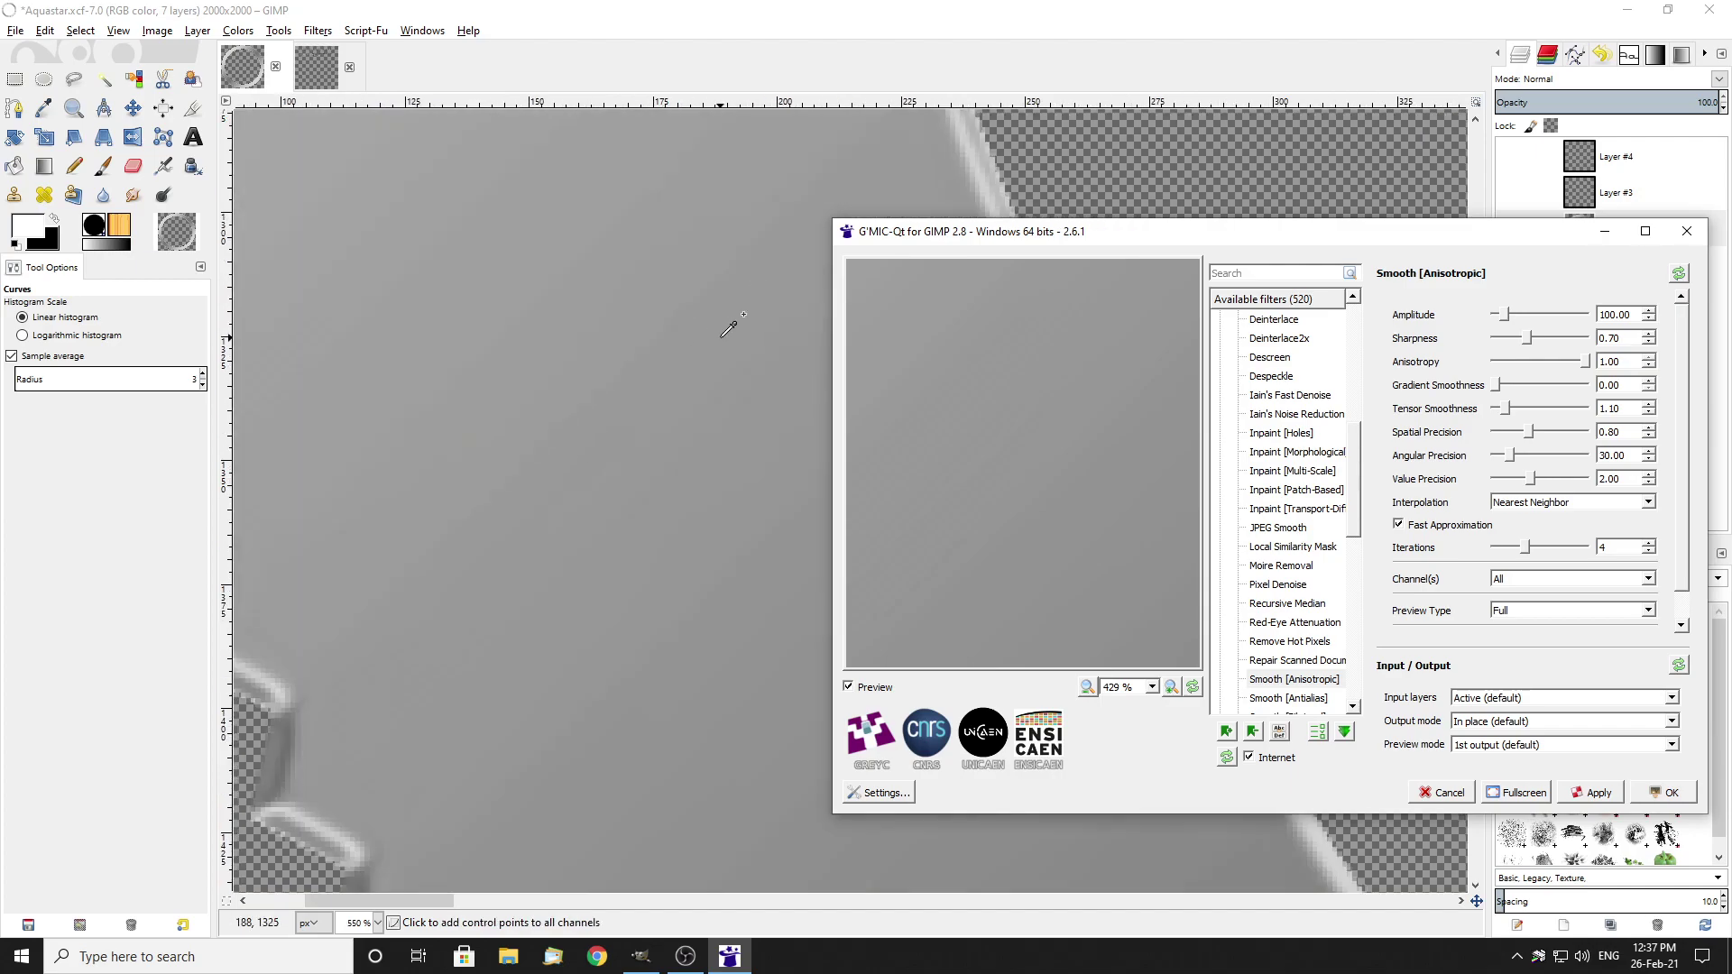
{"action": "left_click", "coordinate": [1597, 794]}
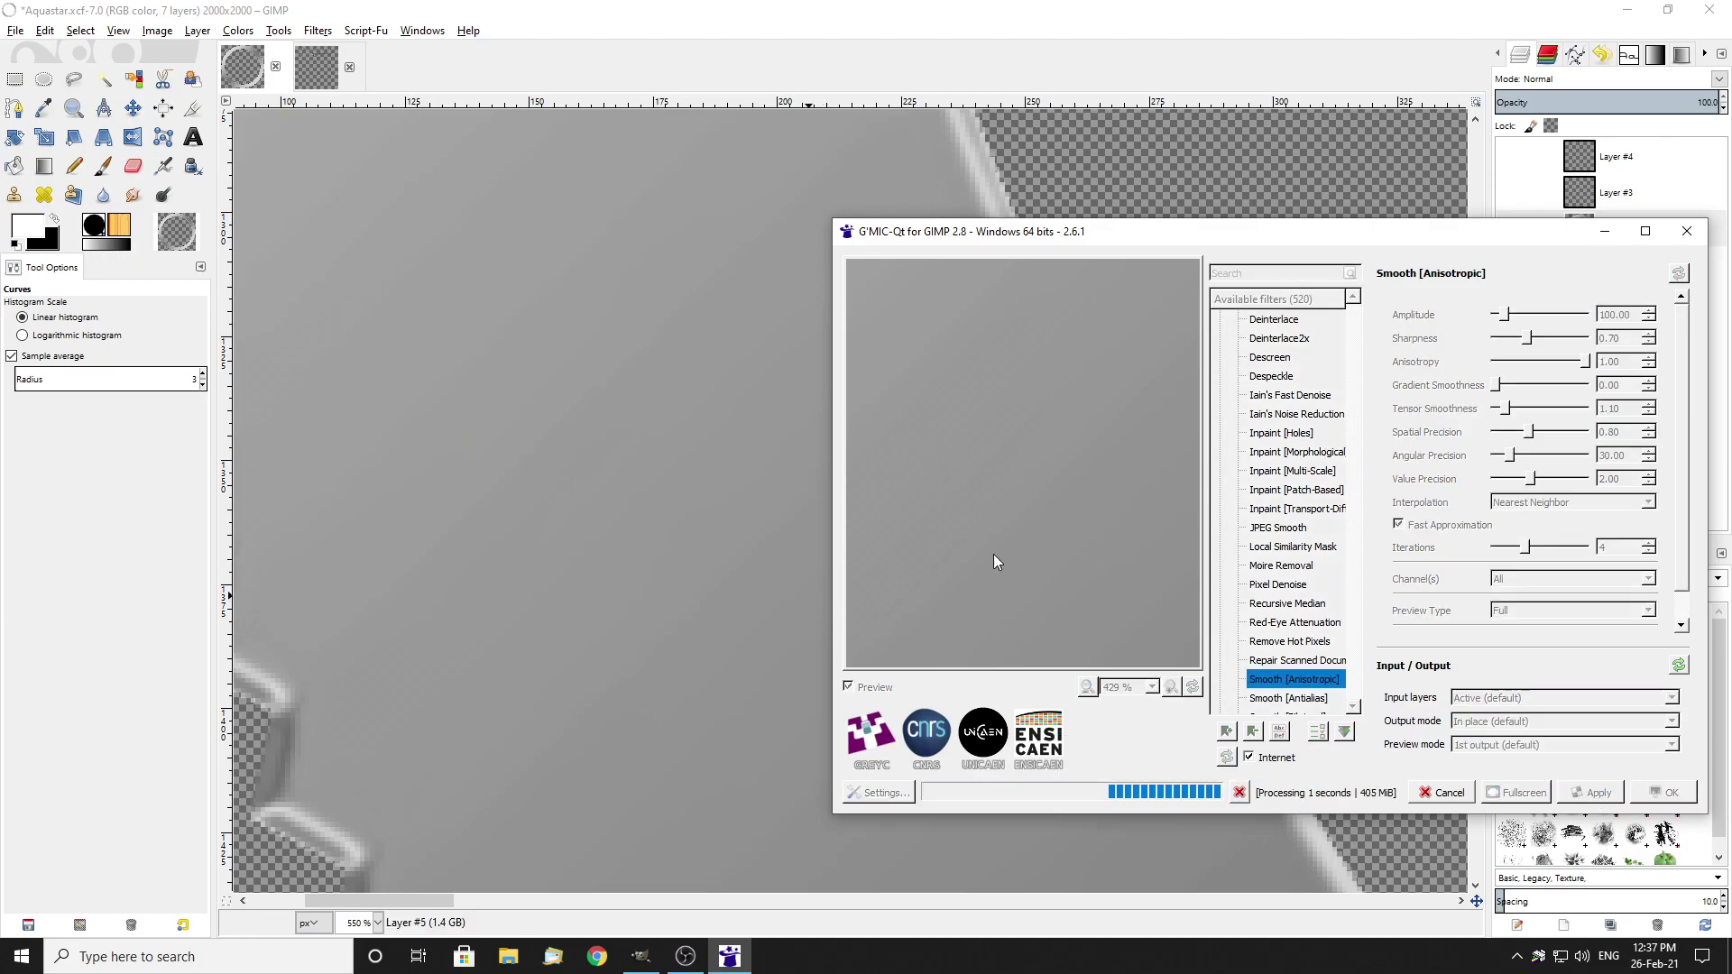
{"action": "scroll", "coordinate": [518, 602], "scroll_direction": "down", "scroll_amount": 2}
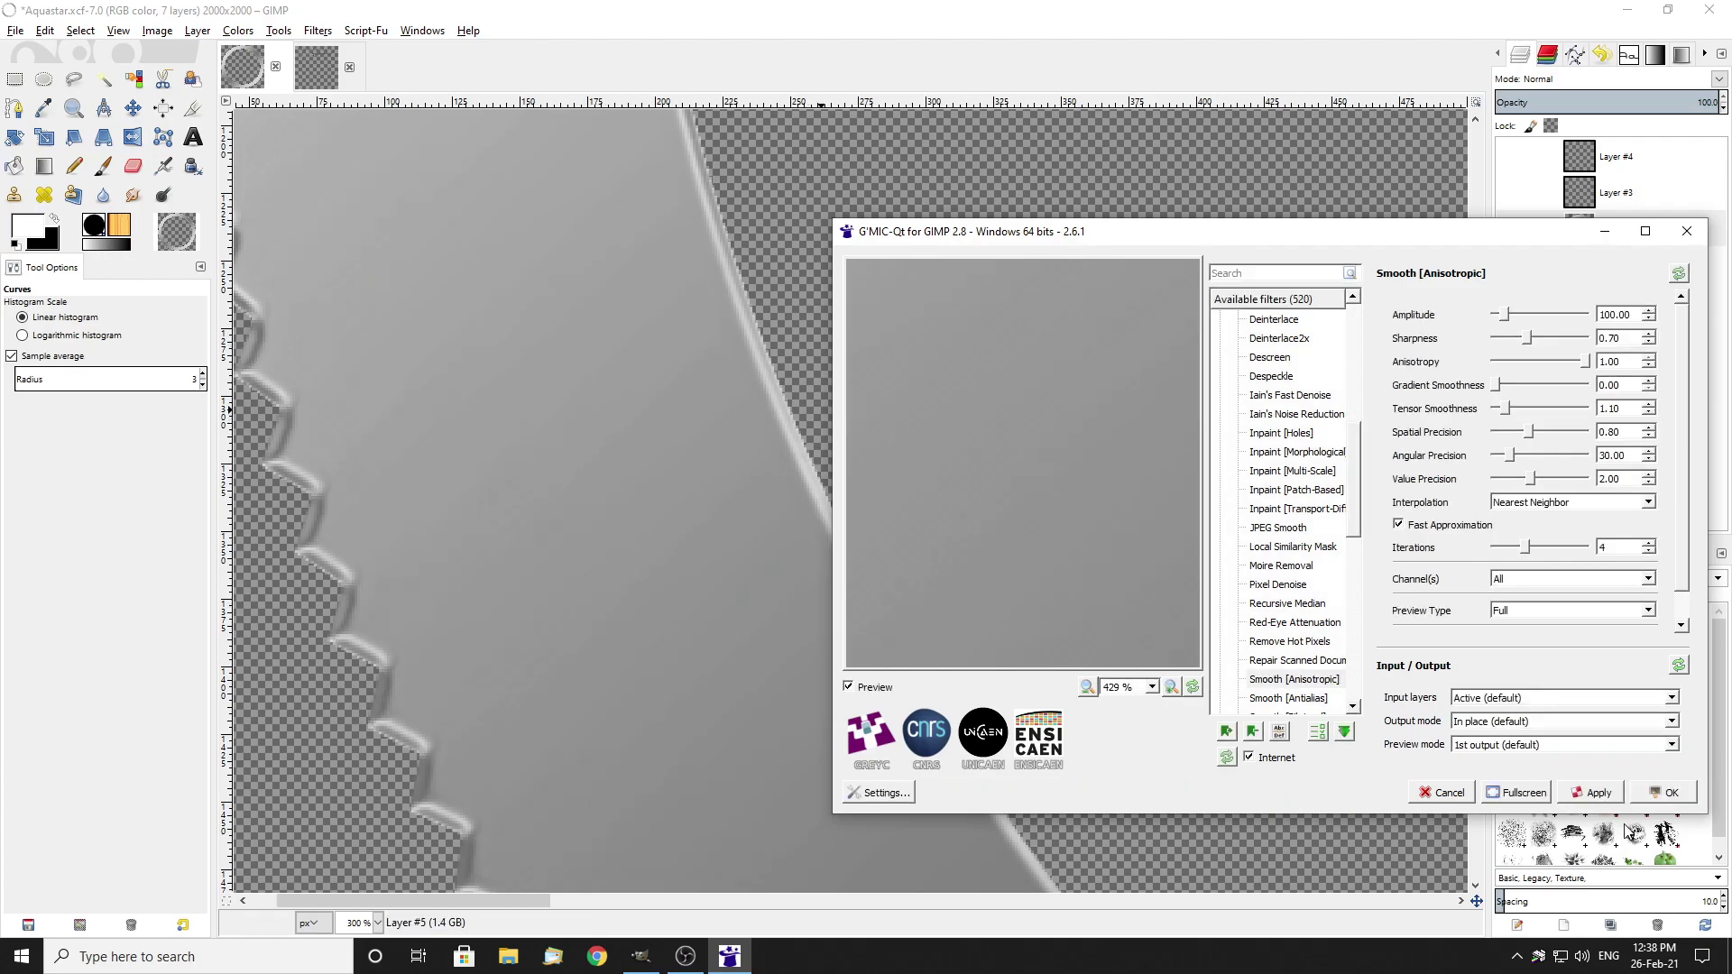
{"action": "left_click", "coordinate": [1670, 793]}
Step: Make Layer #2 visible and compare its ring with the one on Layer #5, leaving both layers shown
{"action": "key", "text": "1"}
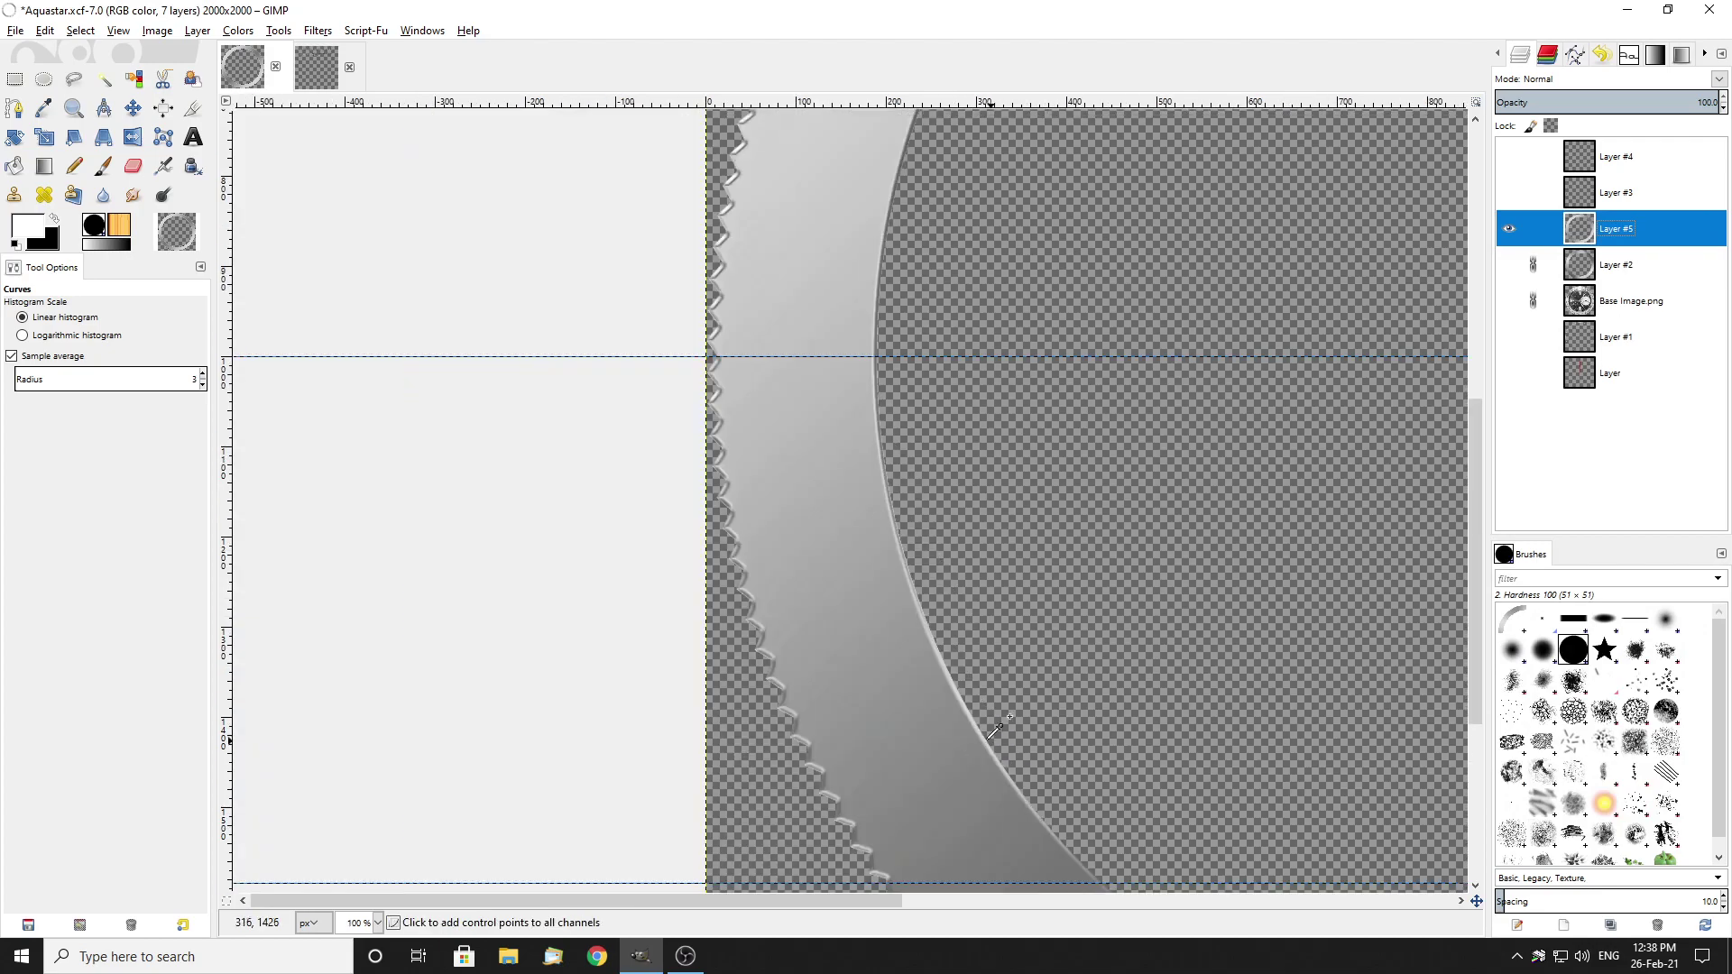
{"action": "scroll", "coordinate": [918, 713], "scroll_direction": "down", "scroll_amount": 2}
{"action": "scroll", "coordinate": [1237, 721], "scroll_direction": "up", "scroll_amount": 1}
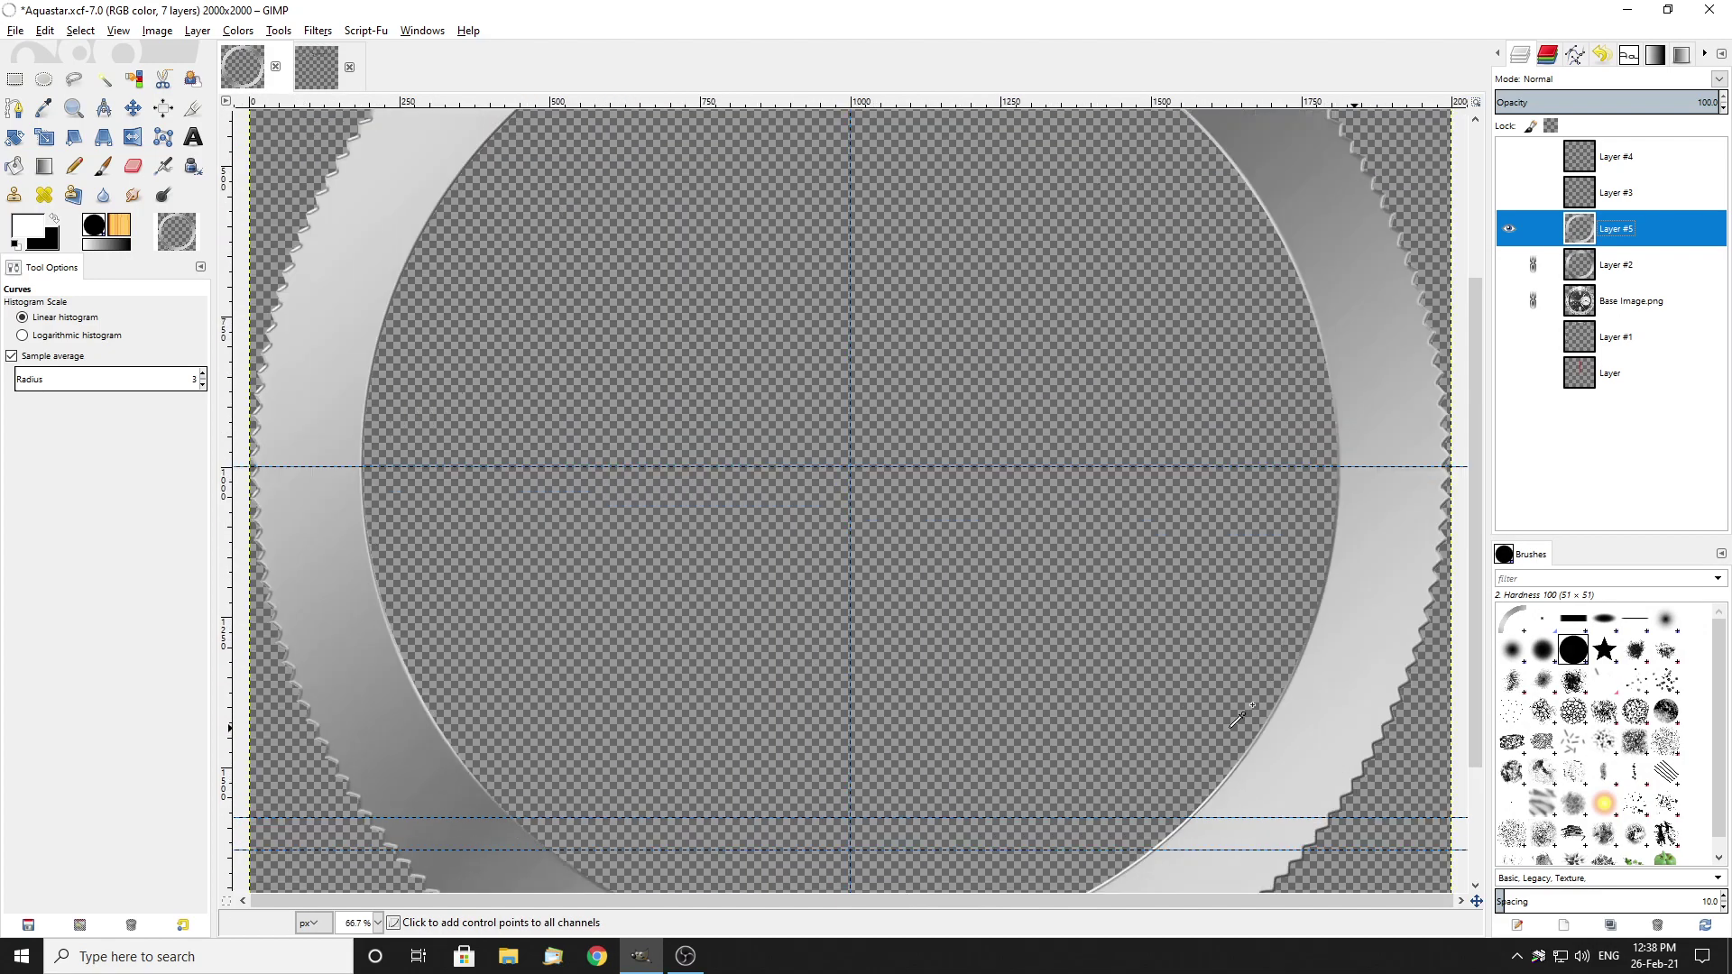
{"action": "scroll", "coordinate": [1369, 471], "scroll_direction": "down", "scroll_amount": 2}
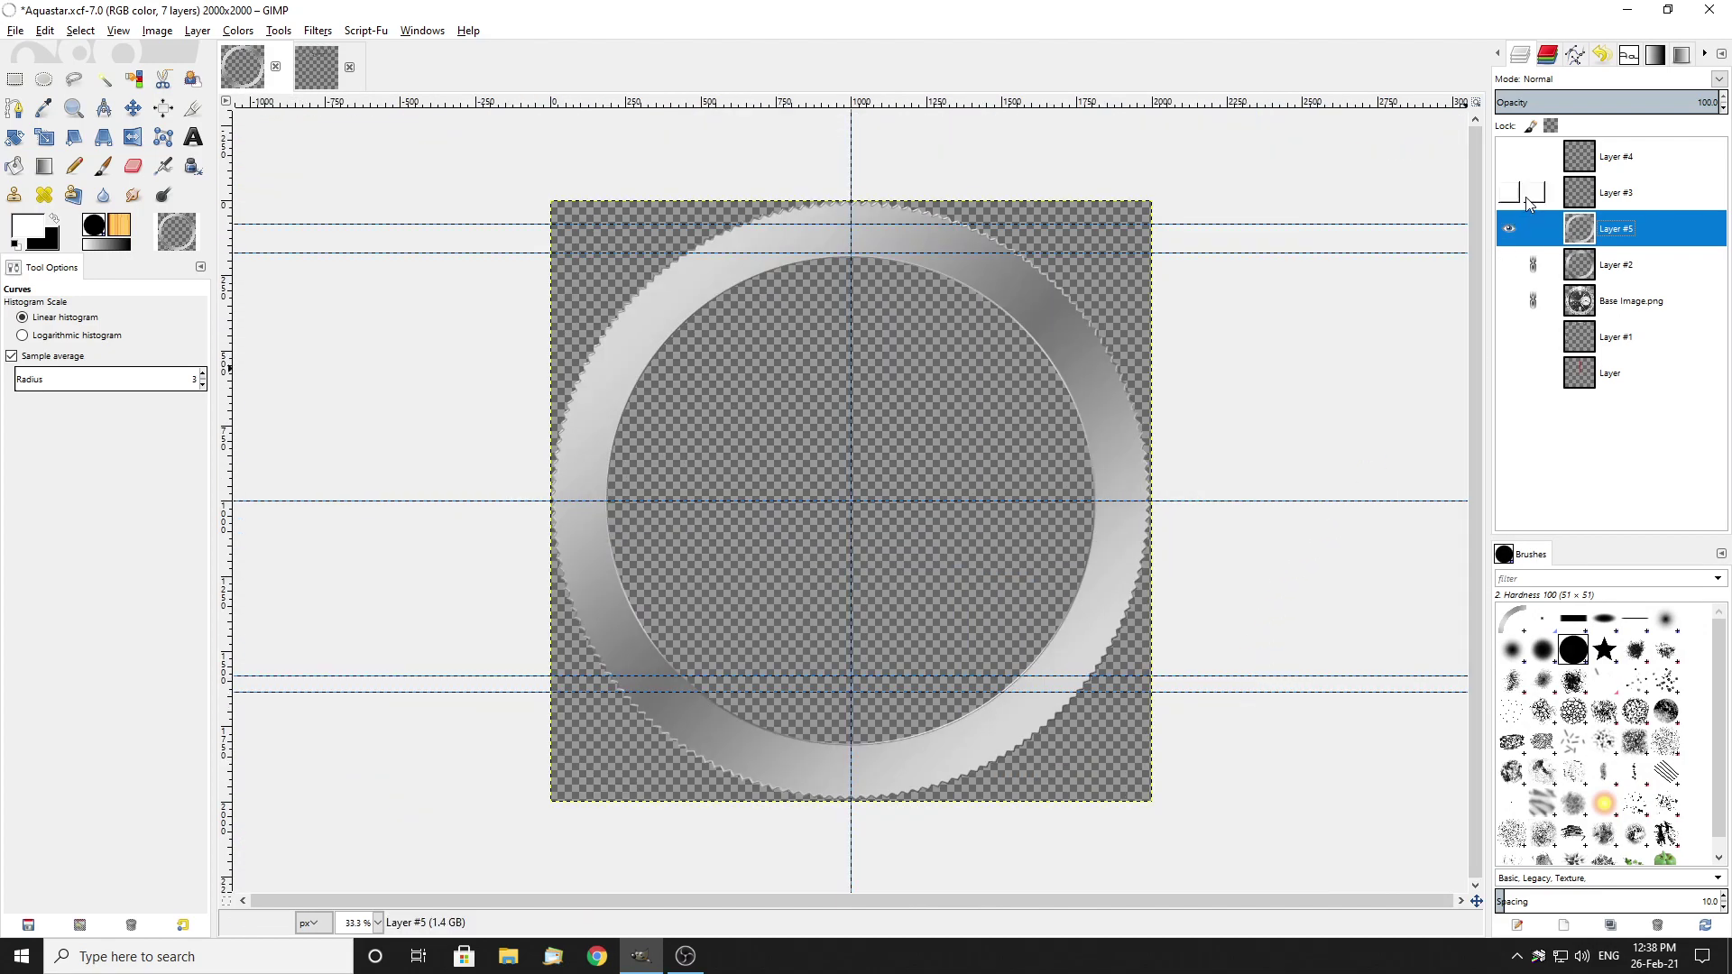
{"action": "left_click", "coordinate": [1508, 228]}
{"action": "left_click", "coordinate": [1507, 265]}
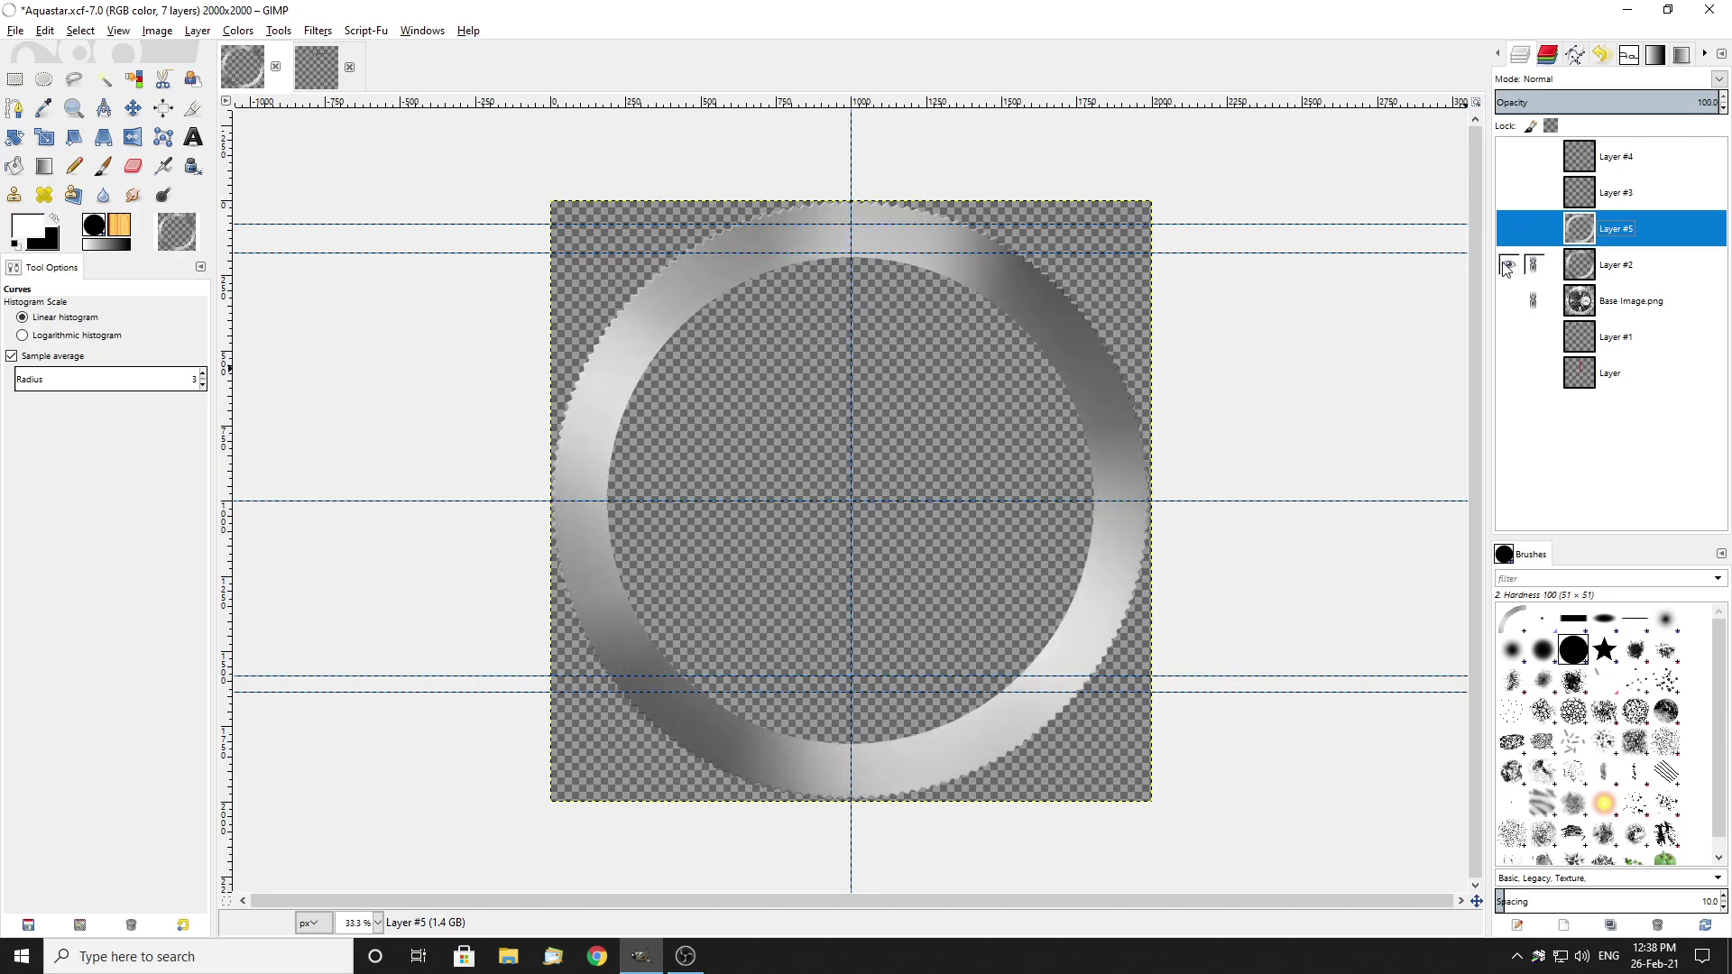
{"action": "left_click", "coordinate": [1507, 229]}
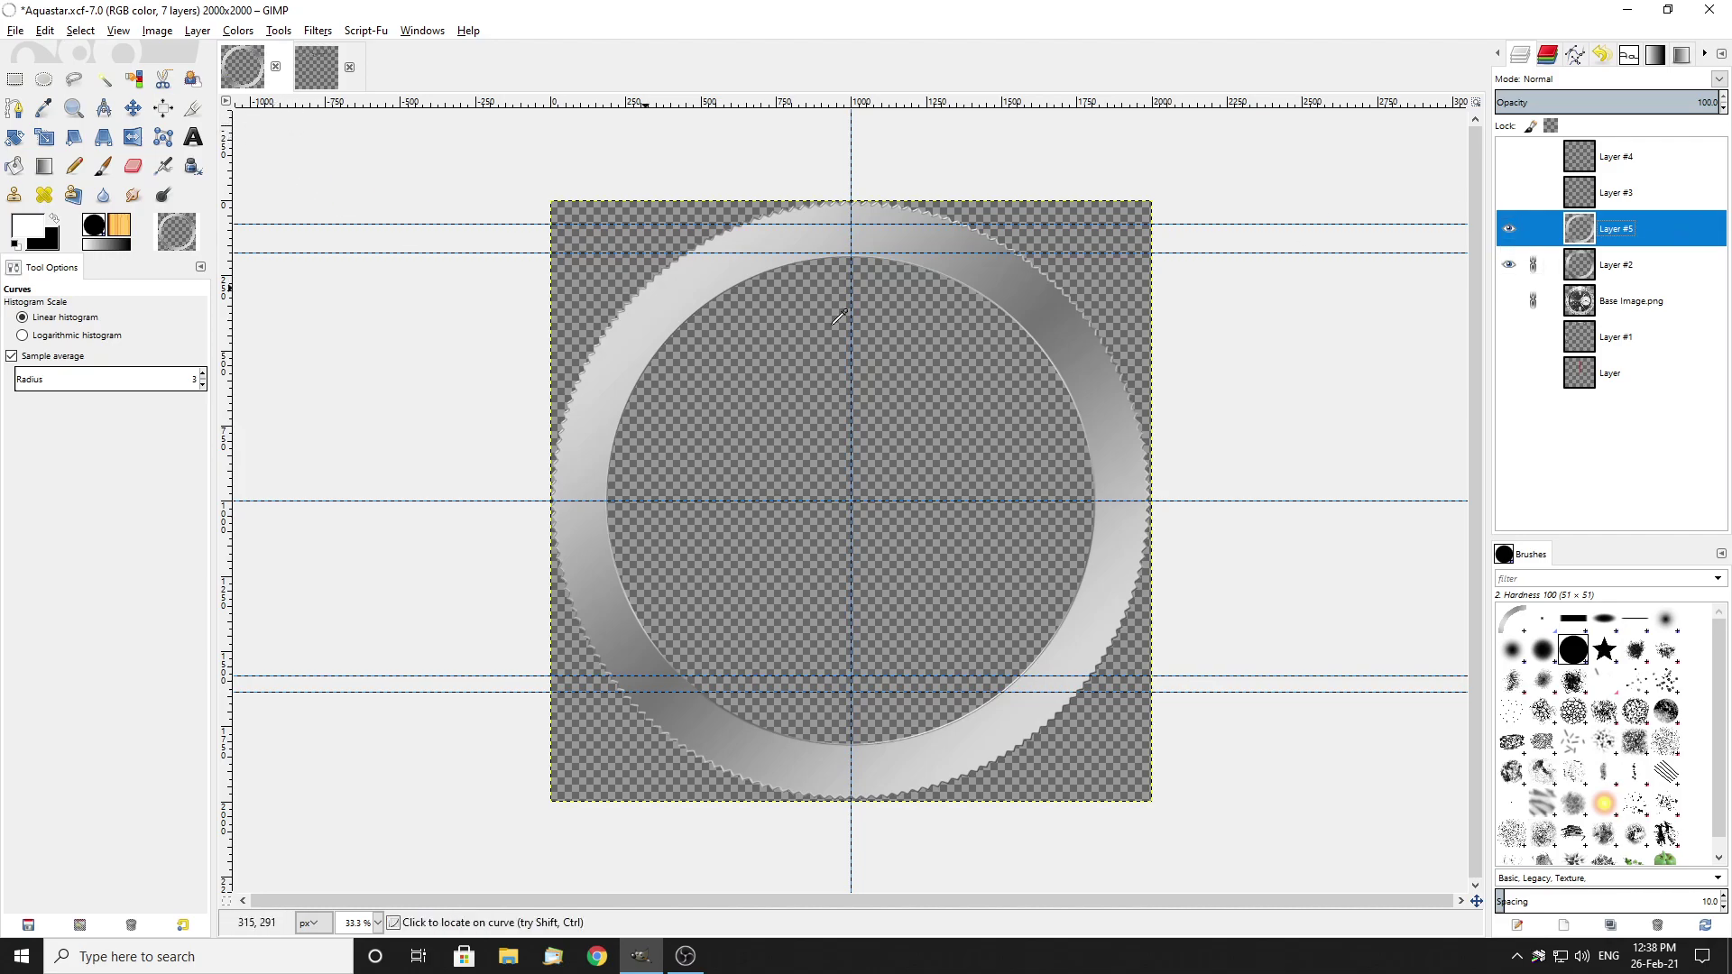
Step: Try the multi-wave Curves preset on Layer #5, then brighten its ring with the saved preset that gently lifts the midtones
{"action": "left_click", "coordinate": [236, 32]}
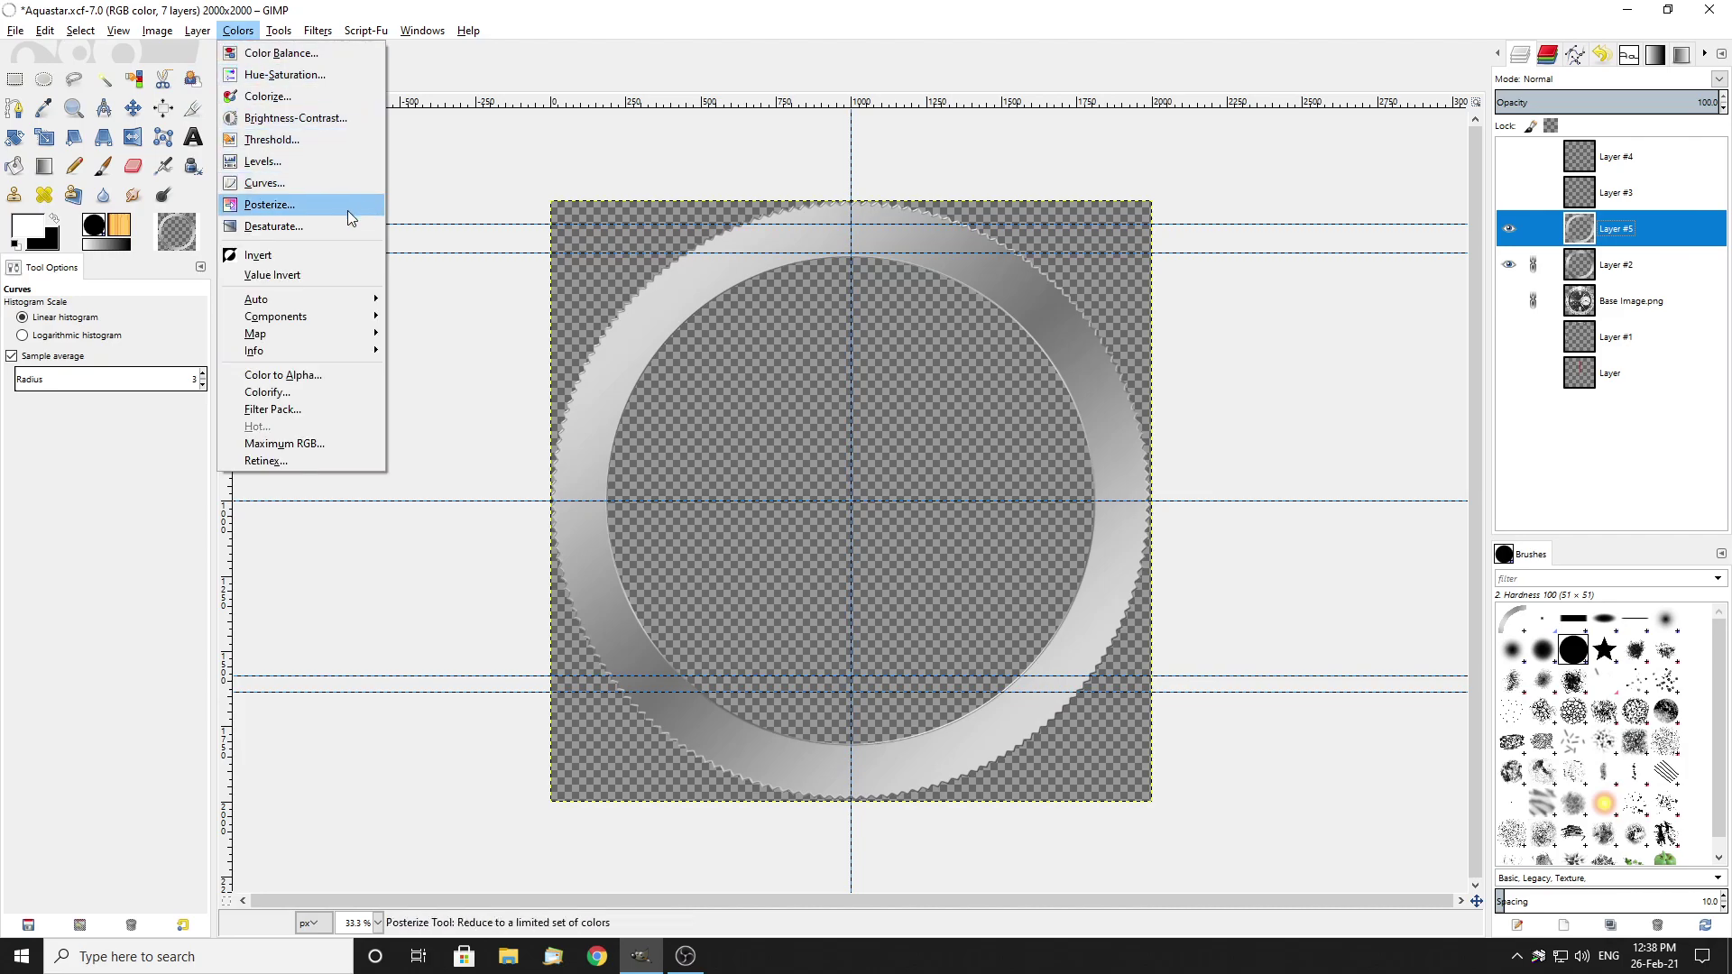
{"action": "left_click", "coordinate": [271, 184]}
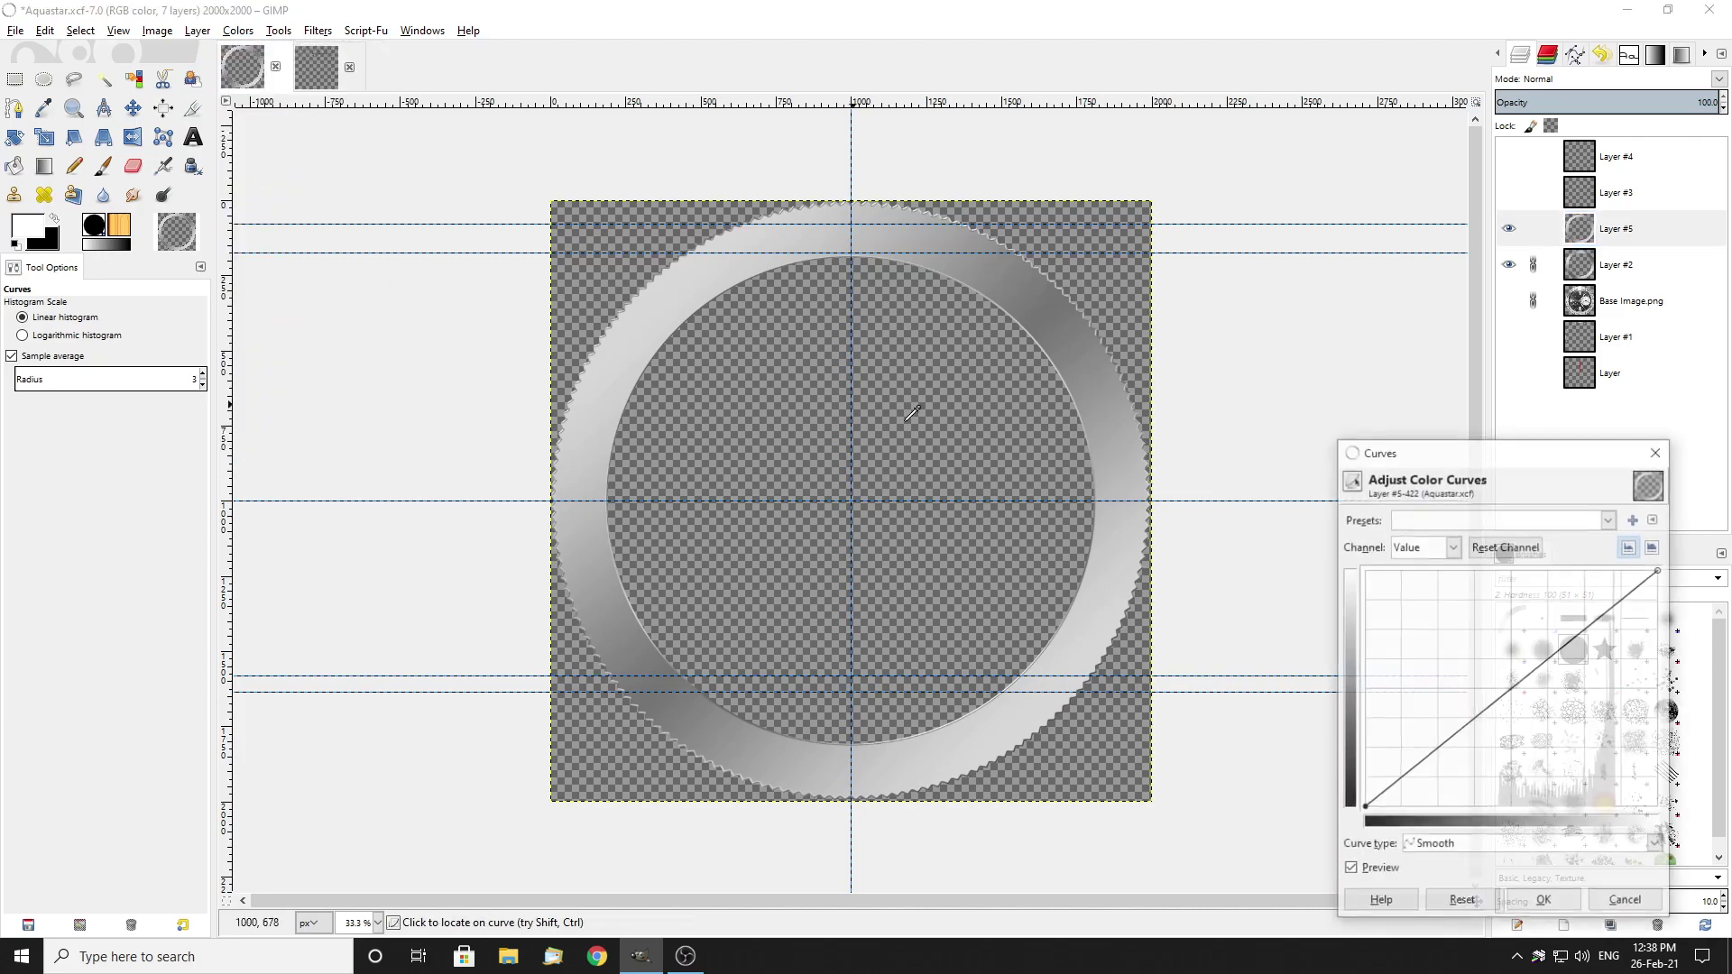
{"action": "left_click", "coordinate": [1608, 520]}
{"action": "left_click", "coordinate": [1521, 542]}
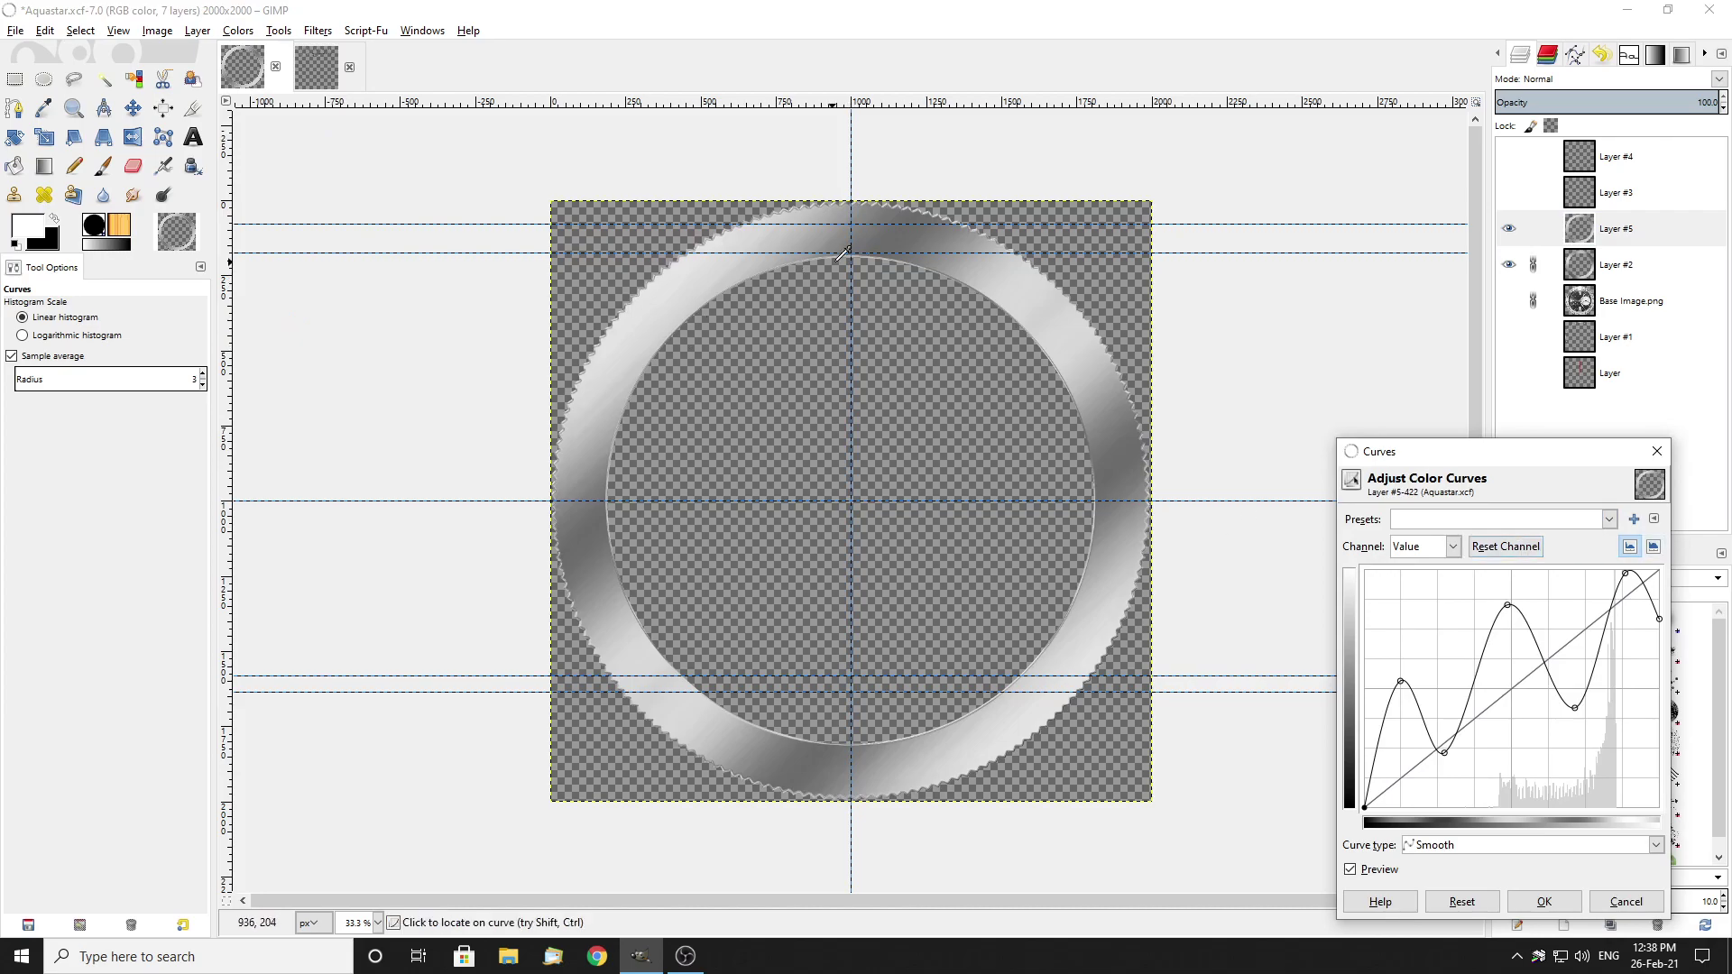
{"action": "left_click", "coordinate": [1611, 520]}
{"action": "left_click", "coordinate": [1508, 570]}
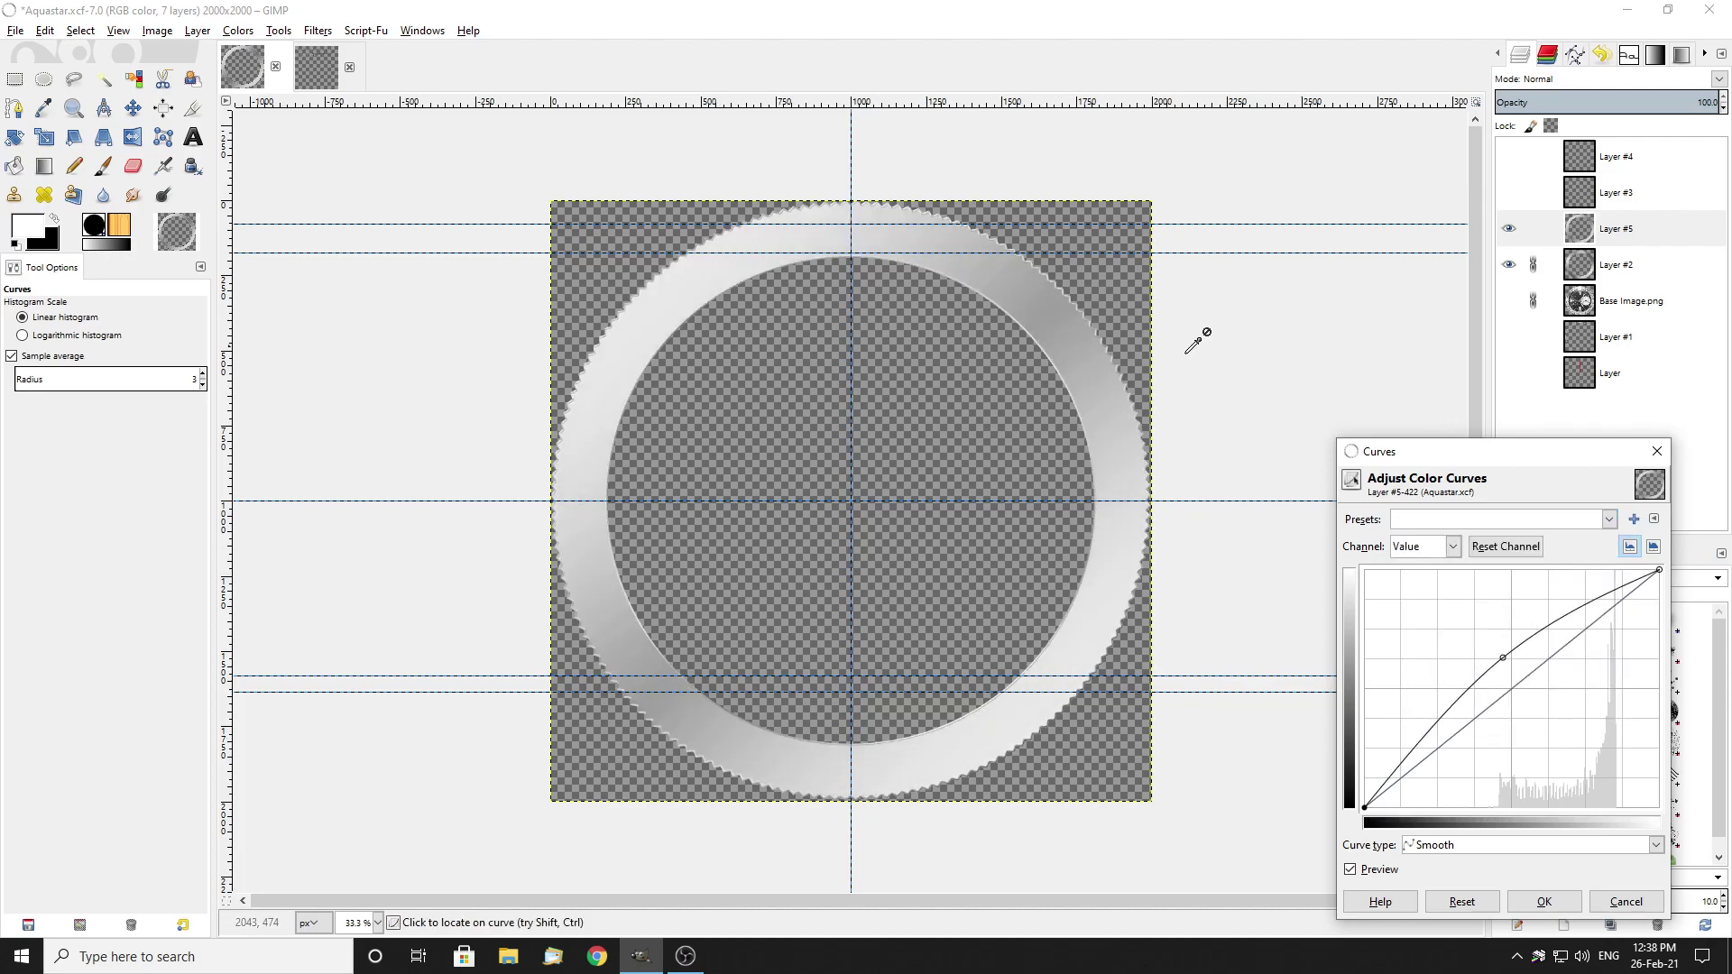
{"action": "key", "text": "plus"}
{"action": "key", "text": "plus"}
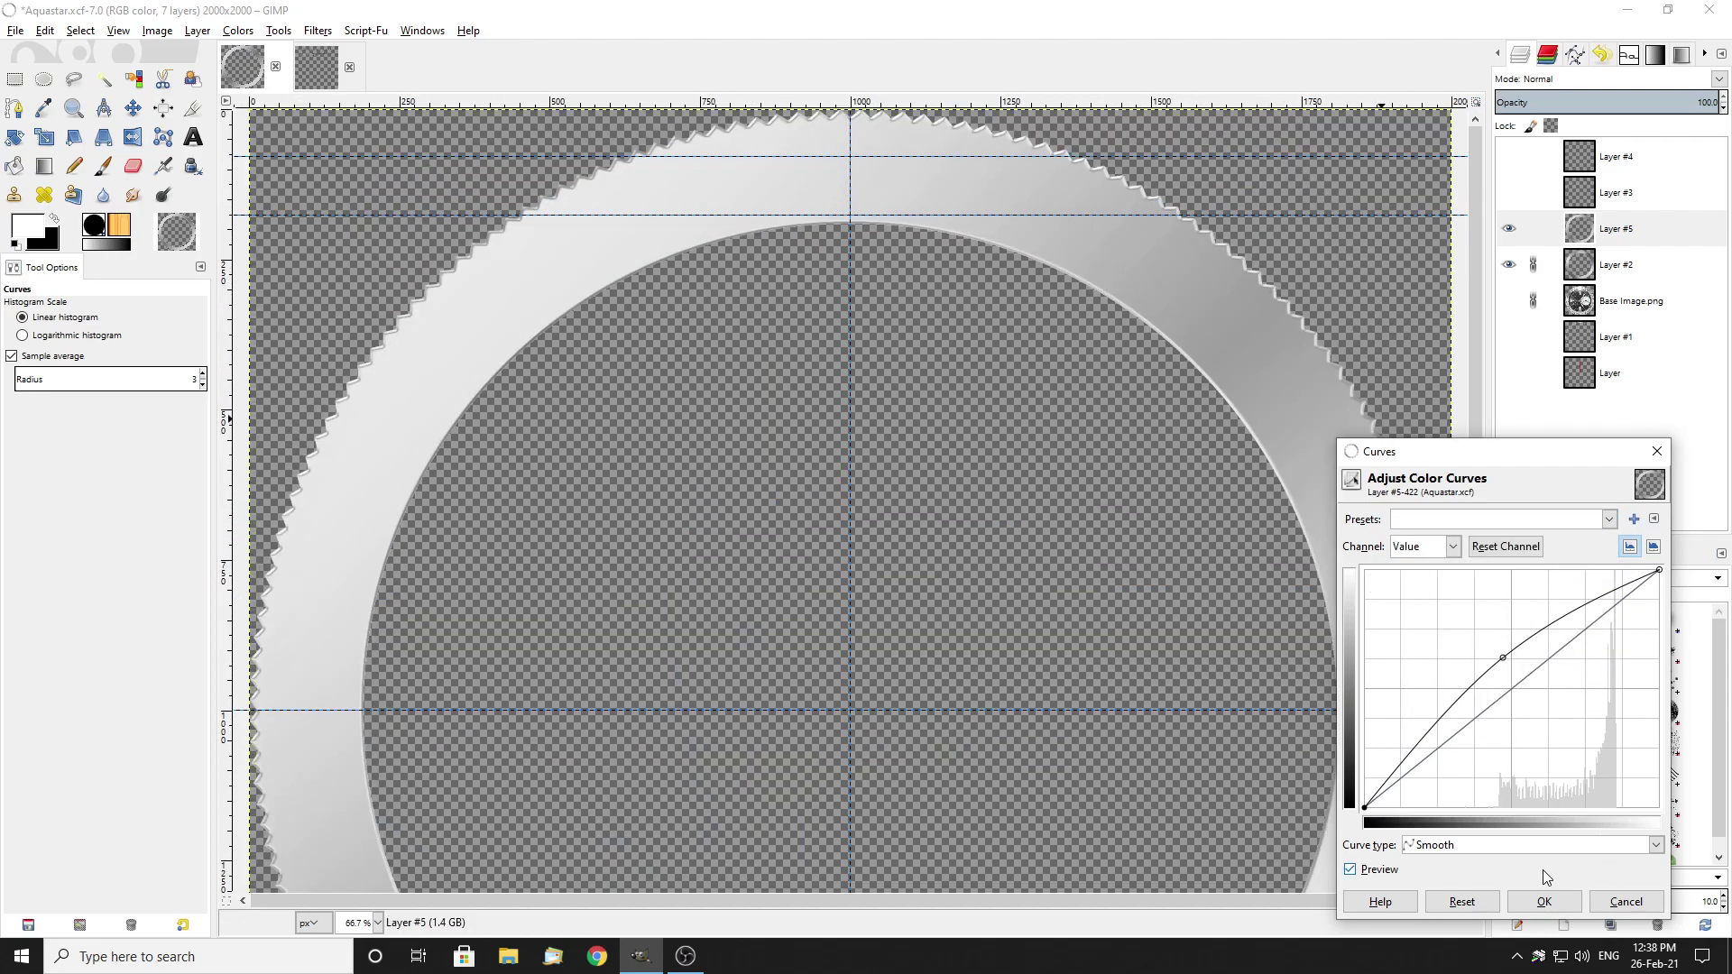
{"action": "left_click", "coordinate": [1544, 901]}
Step: Examine the brightened ring's toothed outer edge, inner edge and shading up close in the upper-right and upper-left areas
{"action": "key", "text": "plus"}
{"action": "key", "text": "plus"}
{"action": "key", "text": "plus"}
{"action": "key", "text": "plus"}
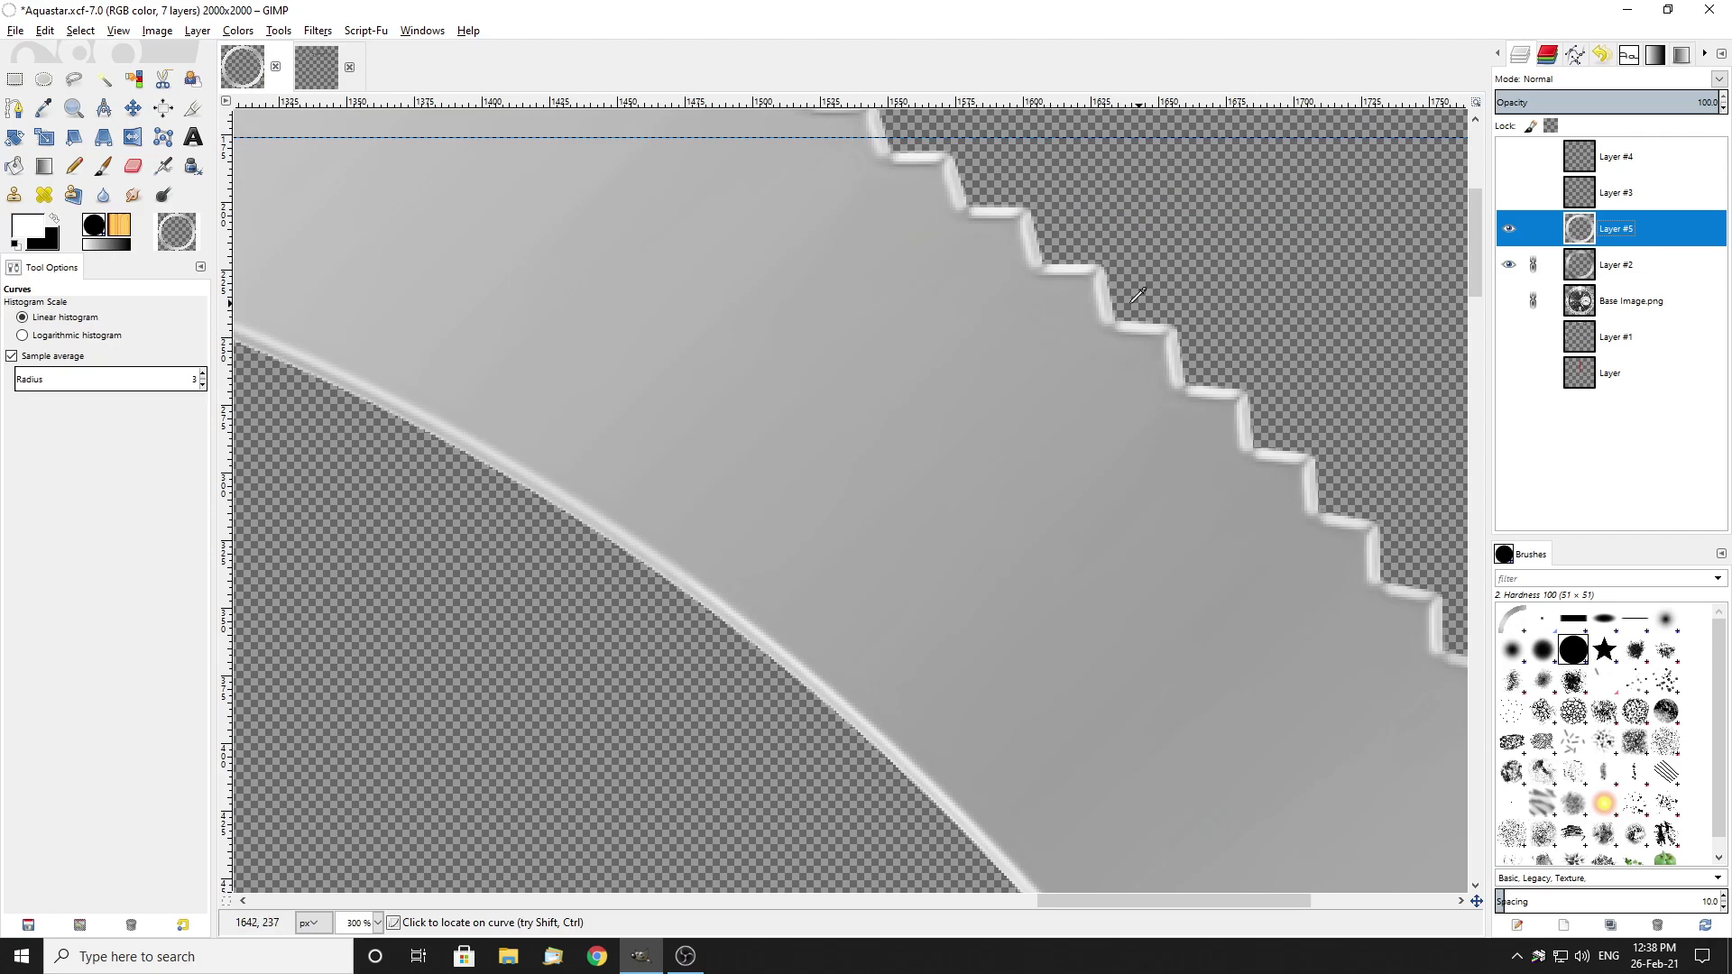
{"action": "key", "text": "minus"}
{"action": "key", "text": "minus"}
{"action": "key", "text": "minus"}
{"action": "key", "text": "minus"}
{"action": "key", "text": "minus"}
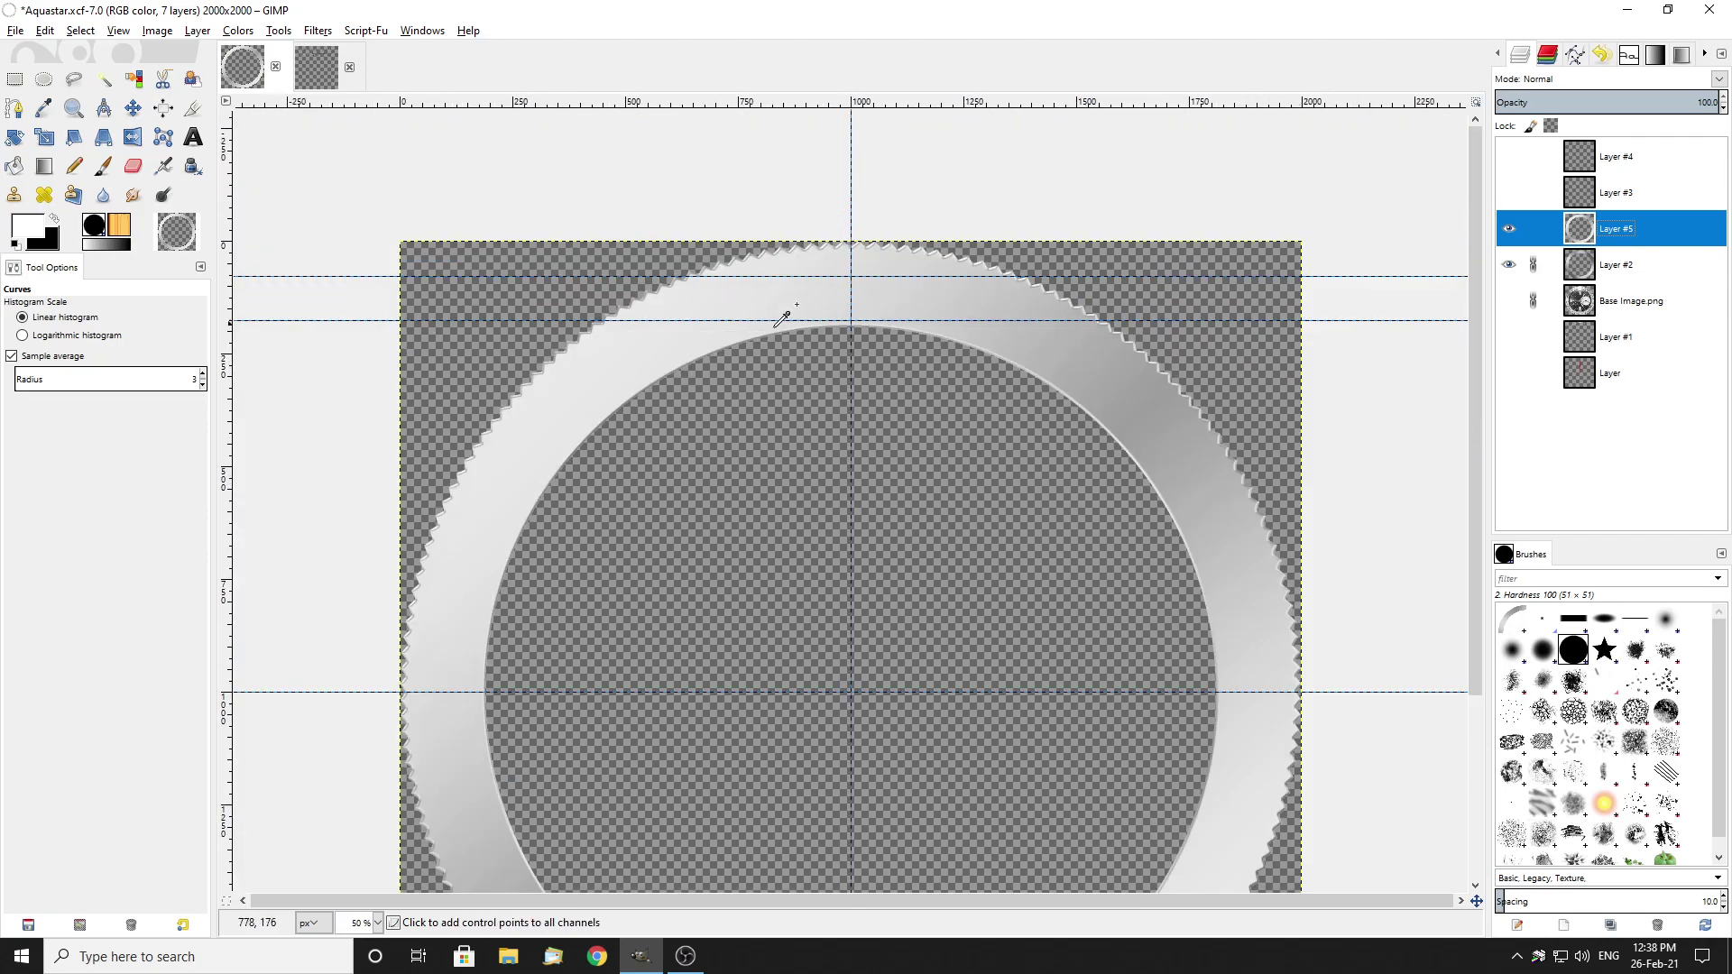
{"action": "key", "text": "plus"}
{"action": "key", "text": "plus"}
{"action": "key", "text": "plus"}
{"action": "key", "text": "plus"}
{"action": "key", "text": "plus"}
{"action": "key", "text": "plus"}
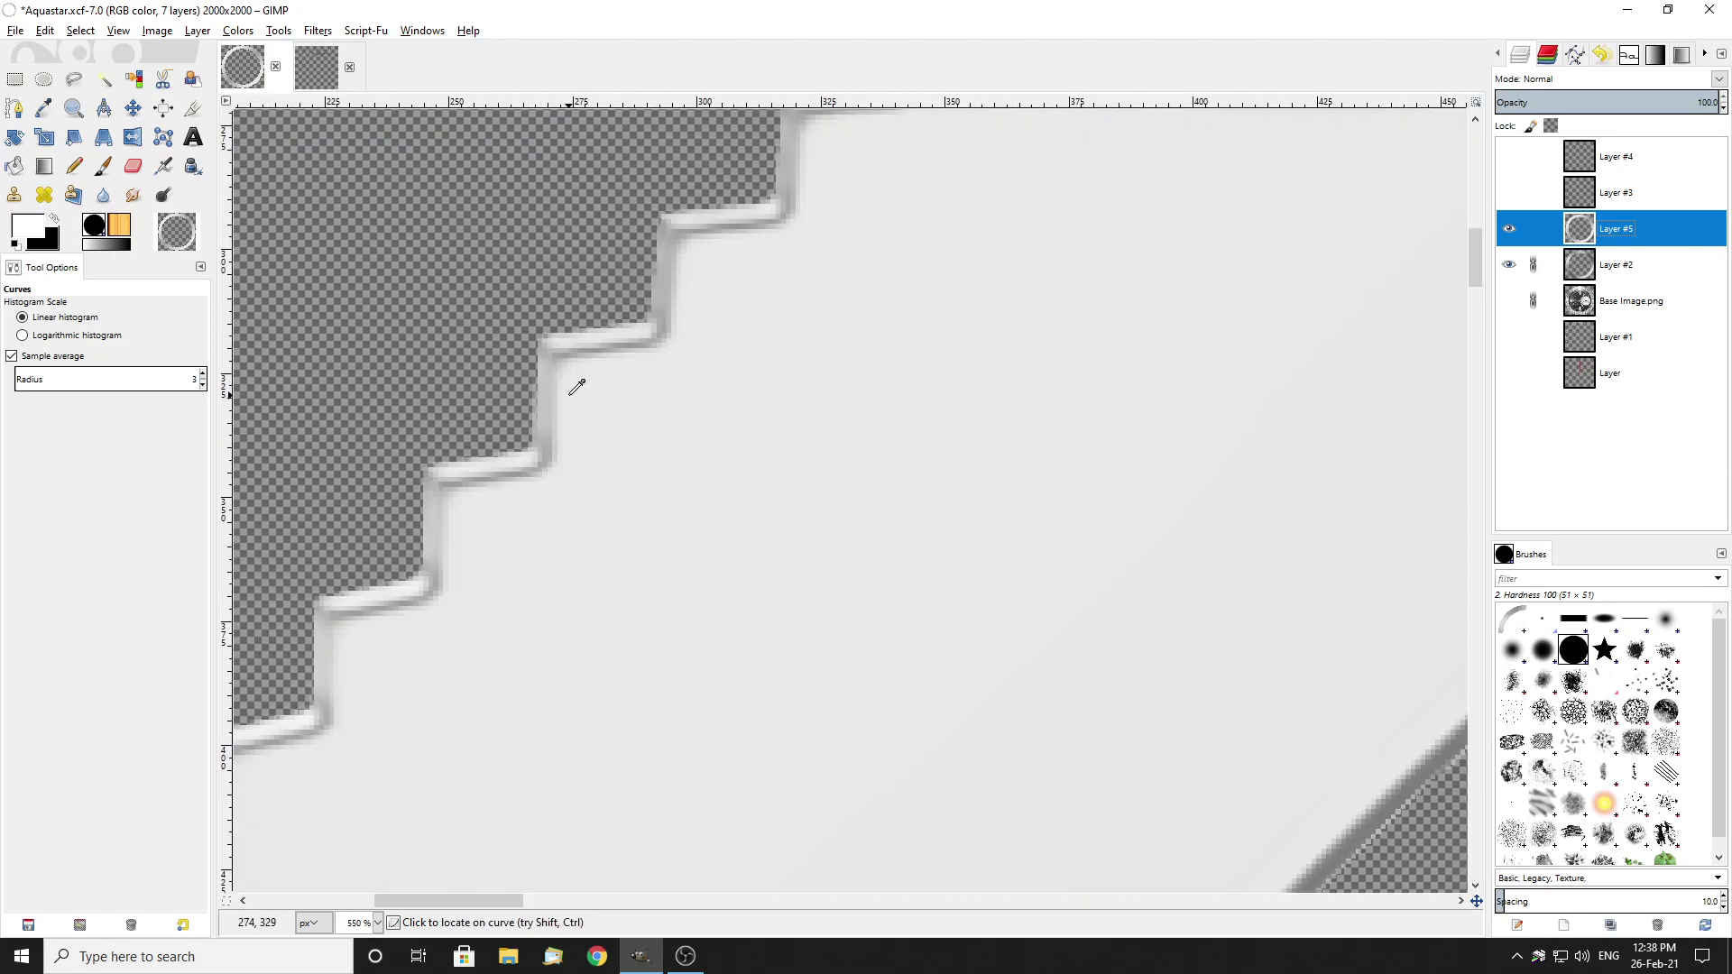
{"action": "key", "text": "minus"}
{"action": "key", "text": "minus"}
{"action": "key", "text": "minus"}
{"action": "key", "text": "minus"}
{"action": "key", "text": "minus"}
{"action": "key", "text": "minus"}
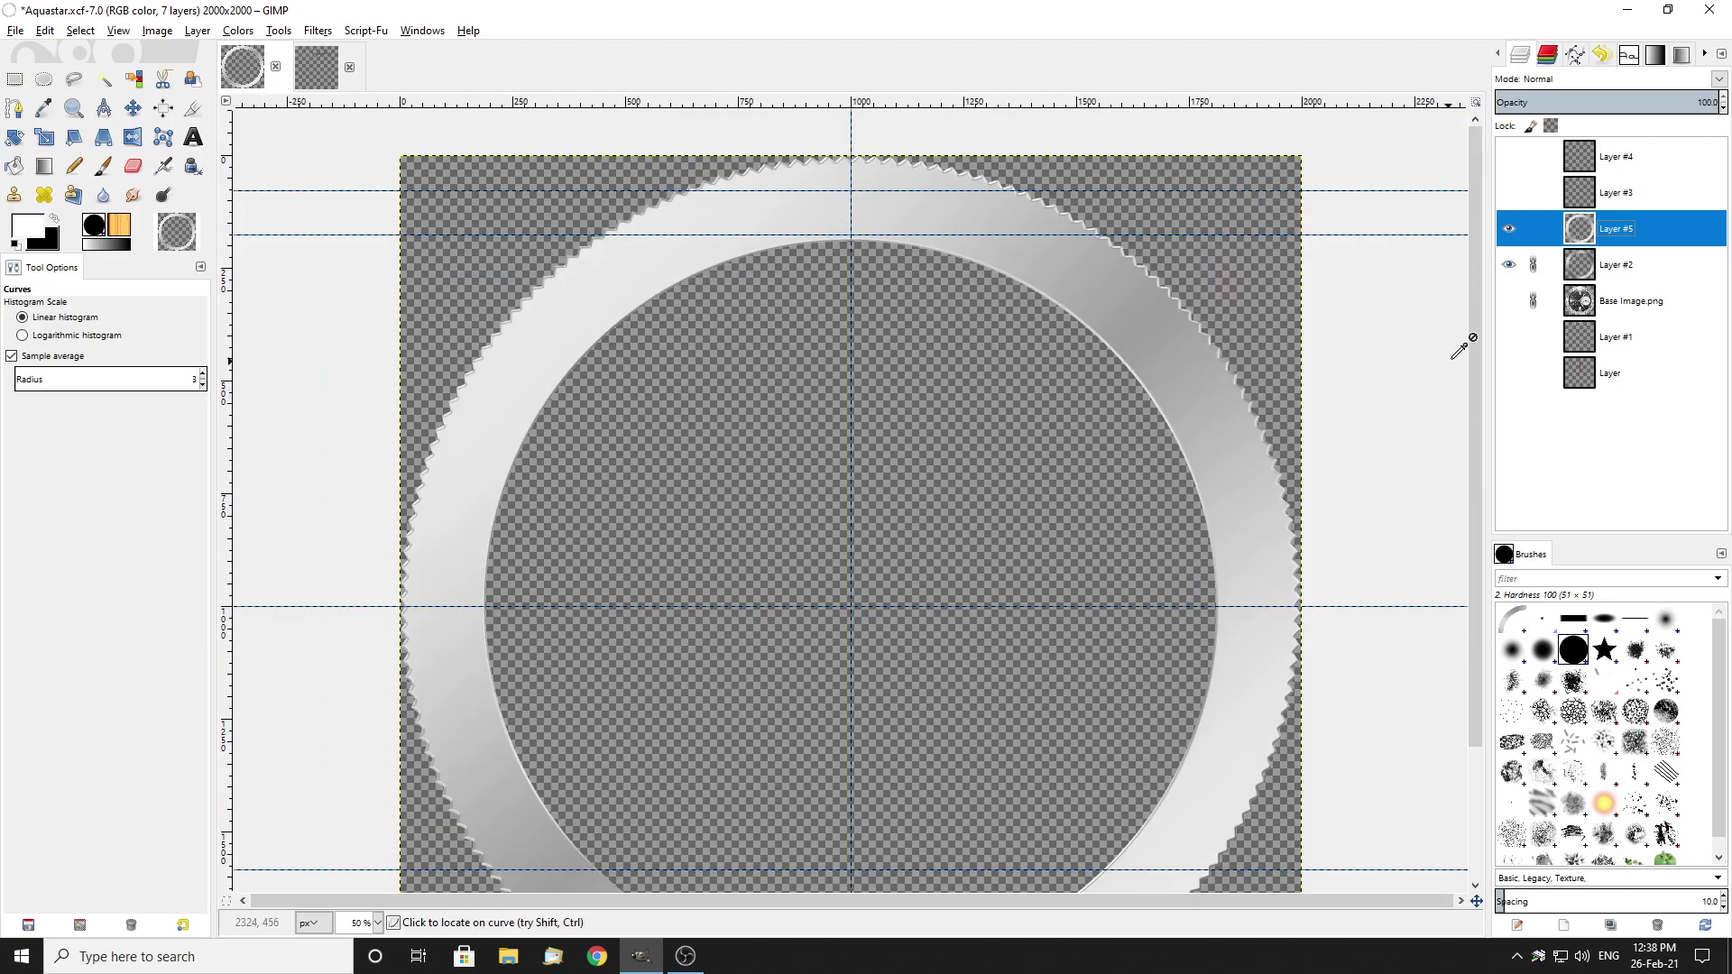
Step: Hide Layer #2, select and show Base Image.png, and display Layer #5, Layer #3 and Layer #4 over it
{"action": "left_click", "coordinate": [1508, 300]}
{"action": "left_click", "coordinate": [1508, 228]}
{"action": "left_click", "coordinate": [1631, 301]}
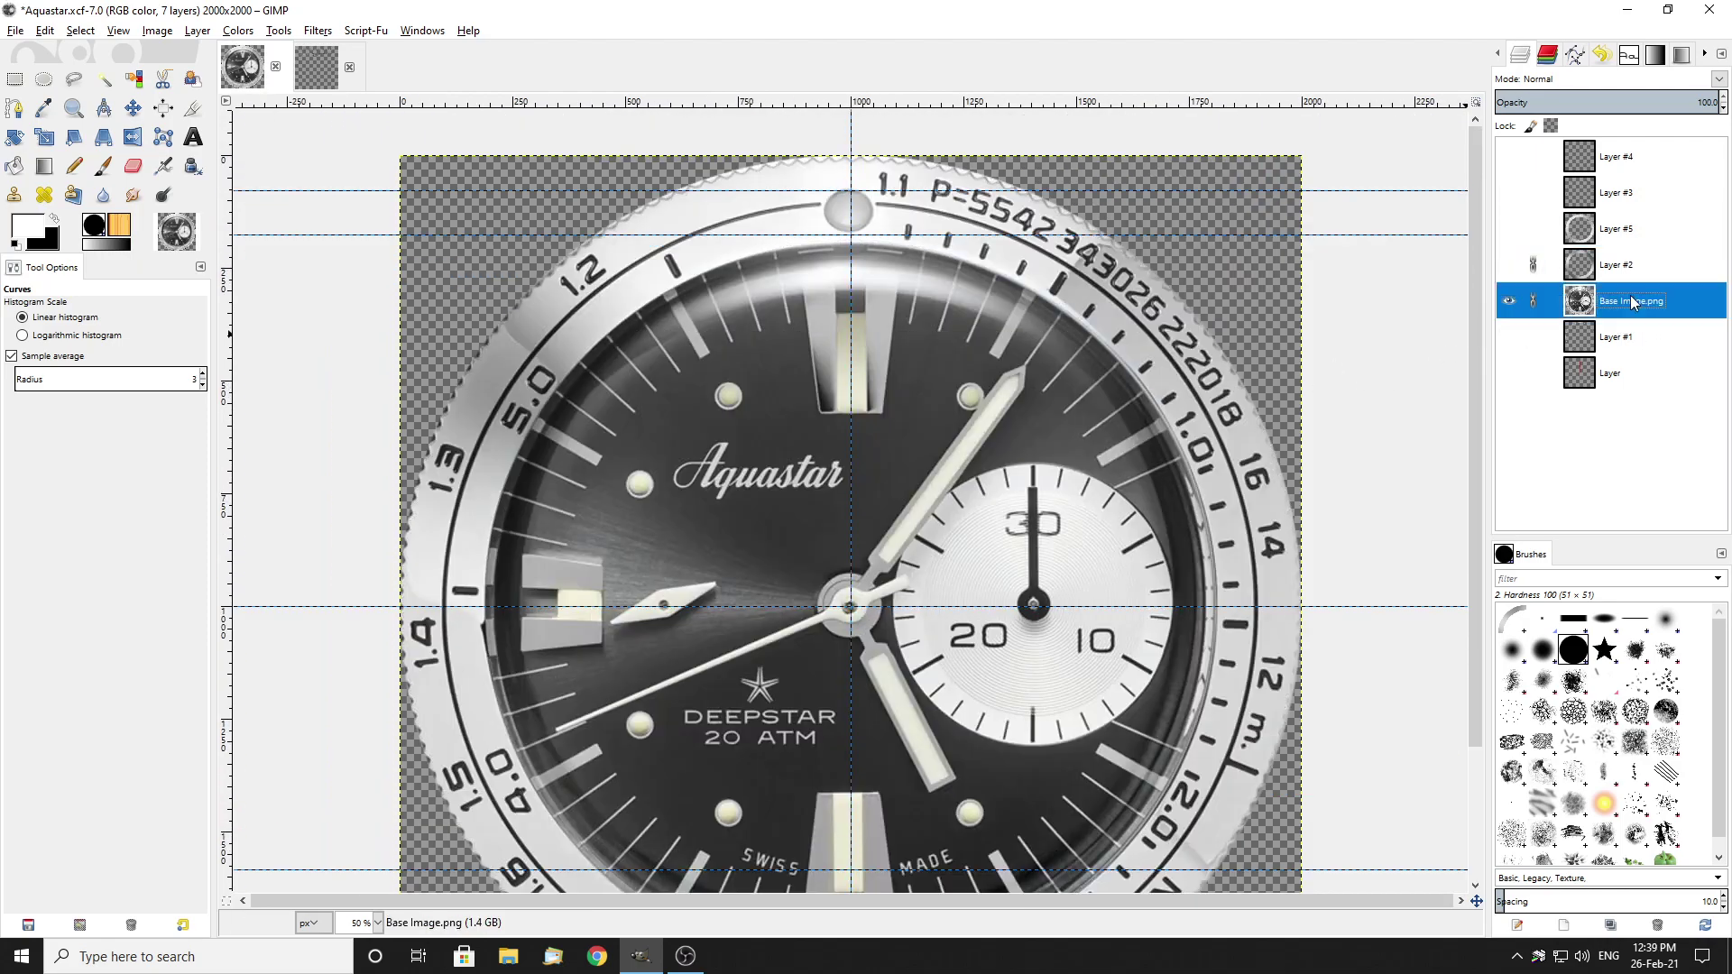
{"action": "left_click", "coordinate": [1508, 228]}
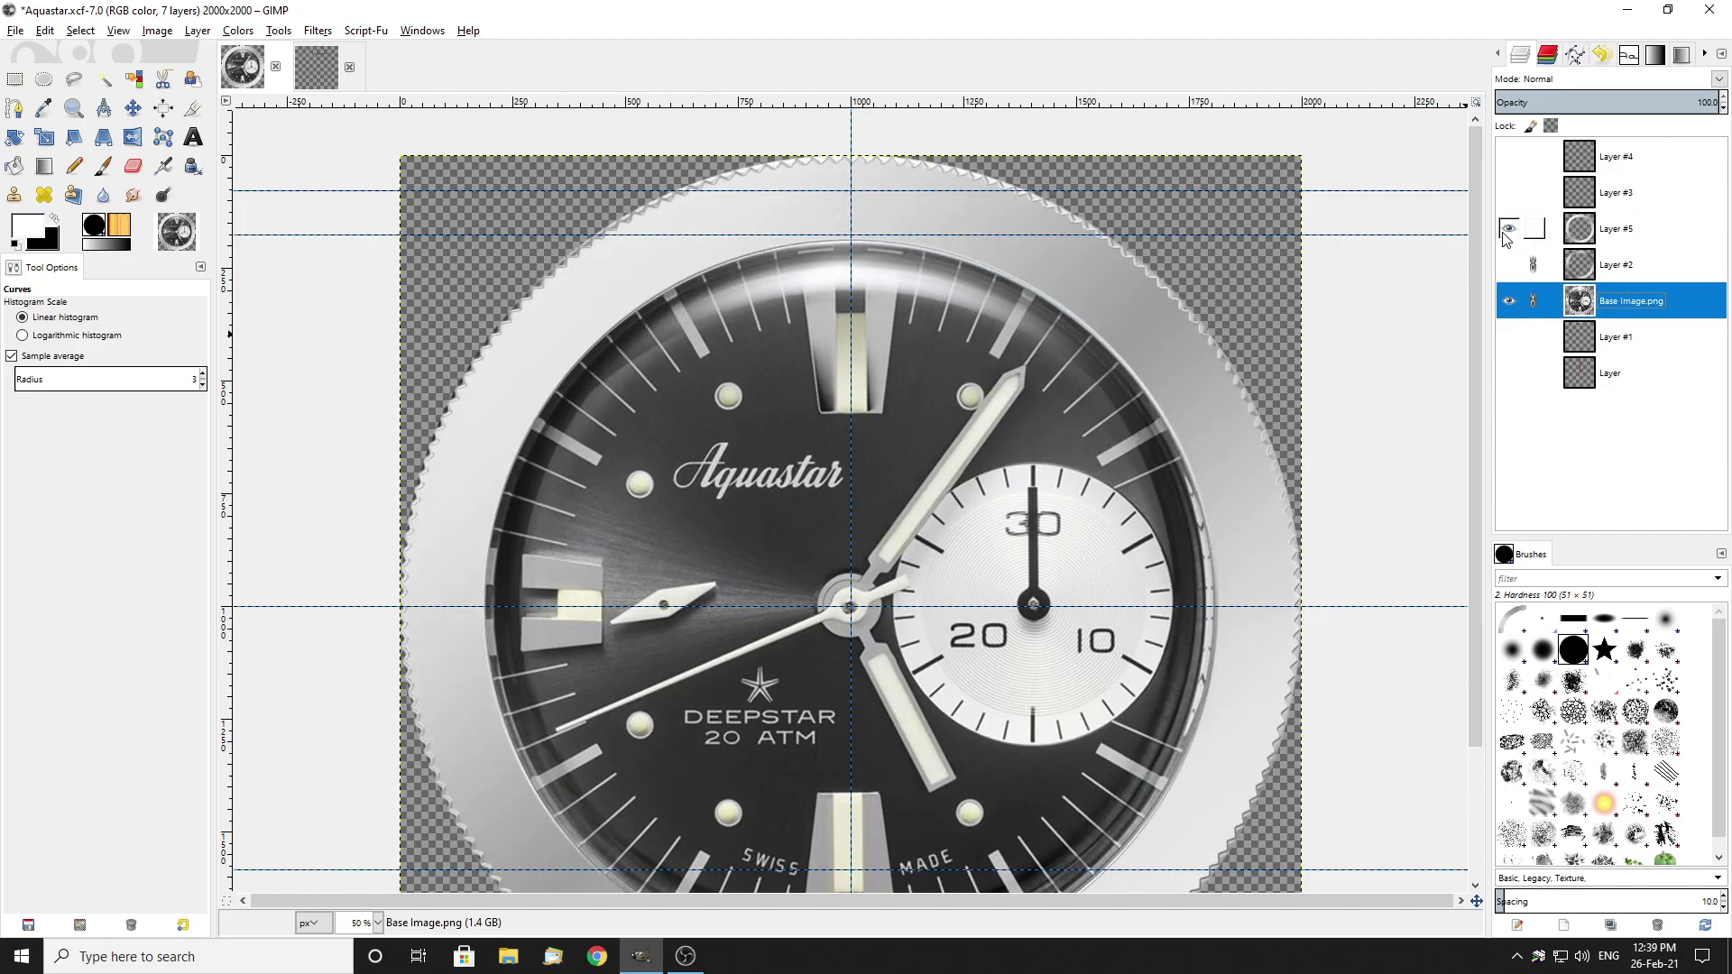
{"action": "left_click", "coordinate": [1508, 192]}
{"action": "left_click", "coordinate": [1508, 156]}
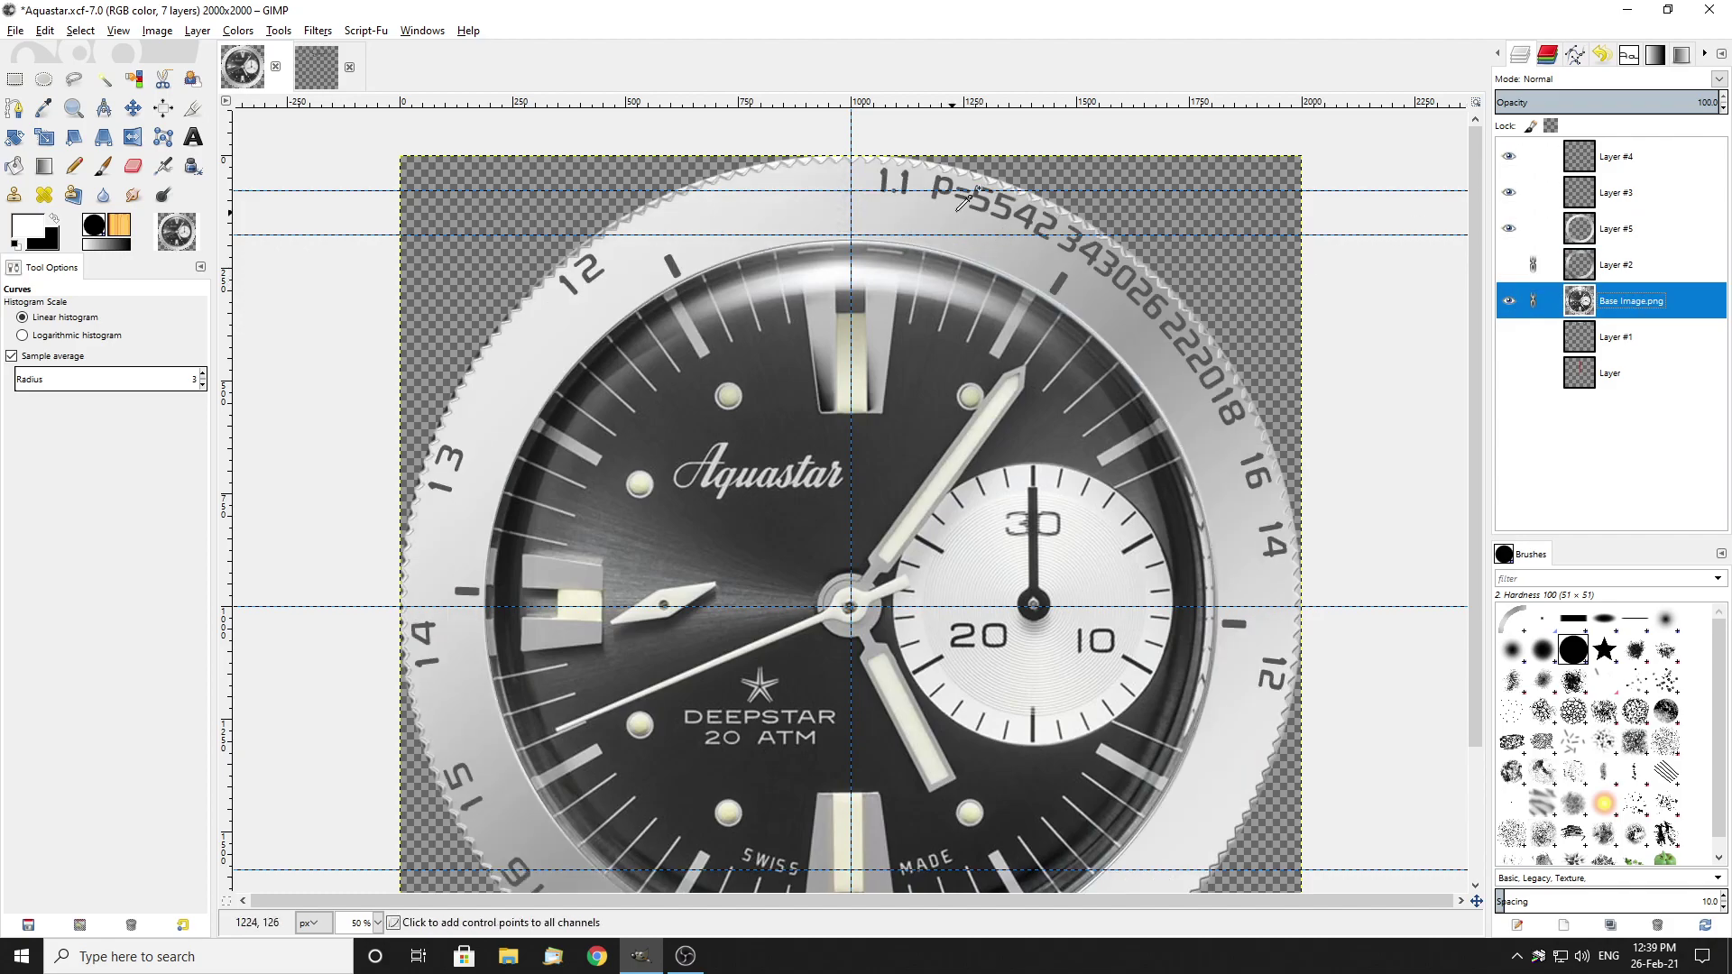
Step: Toggle Layer #5 to compare it with the base image, hide Base Image.png and check the bezel with its numerals
{"action": "scroll", "coordinate": [1248, 351], "scroll_direction": "down", "scroll_amount": 3}
{"action": "left_click", "coordinate": [1508, 228]}
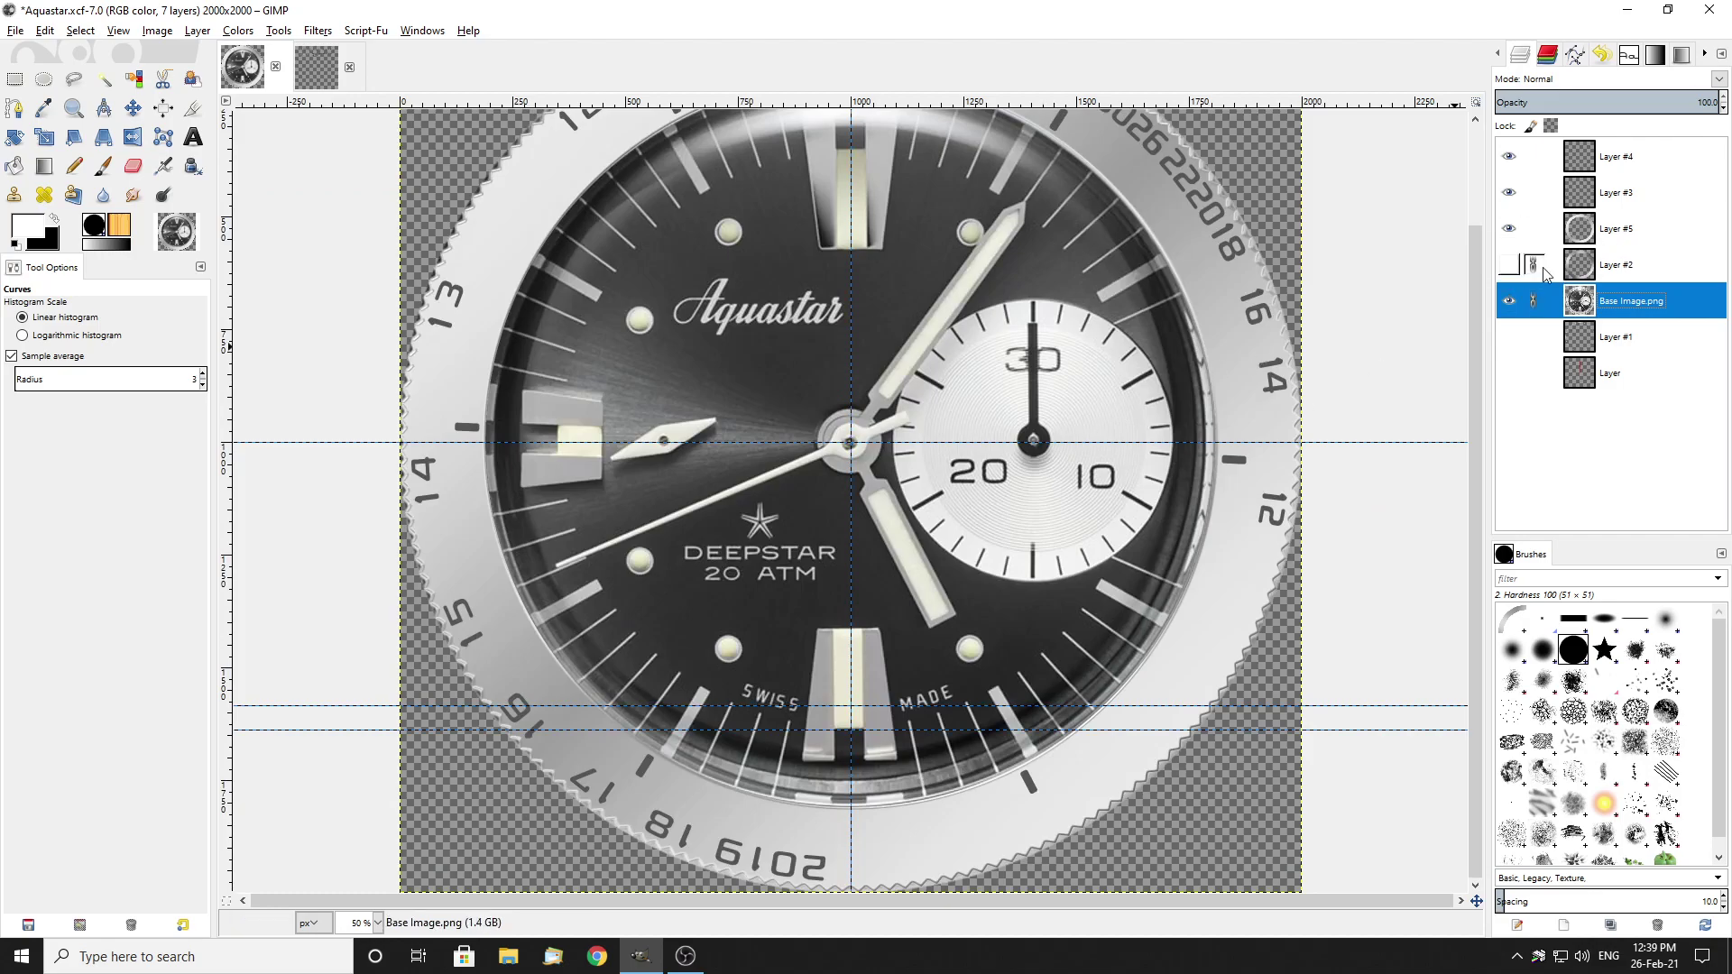
{"action": "left_click", "coordinate": [1508, 228]}
{"action": "left_click", "coordinate": [1508, 300]}
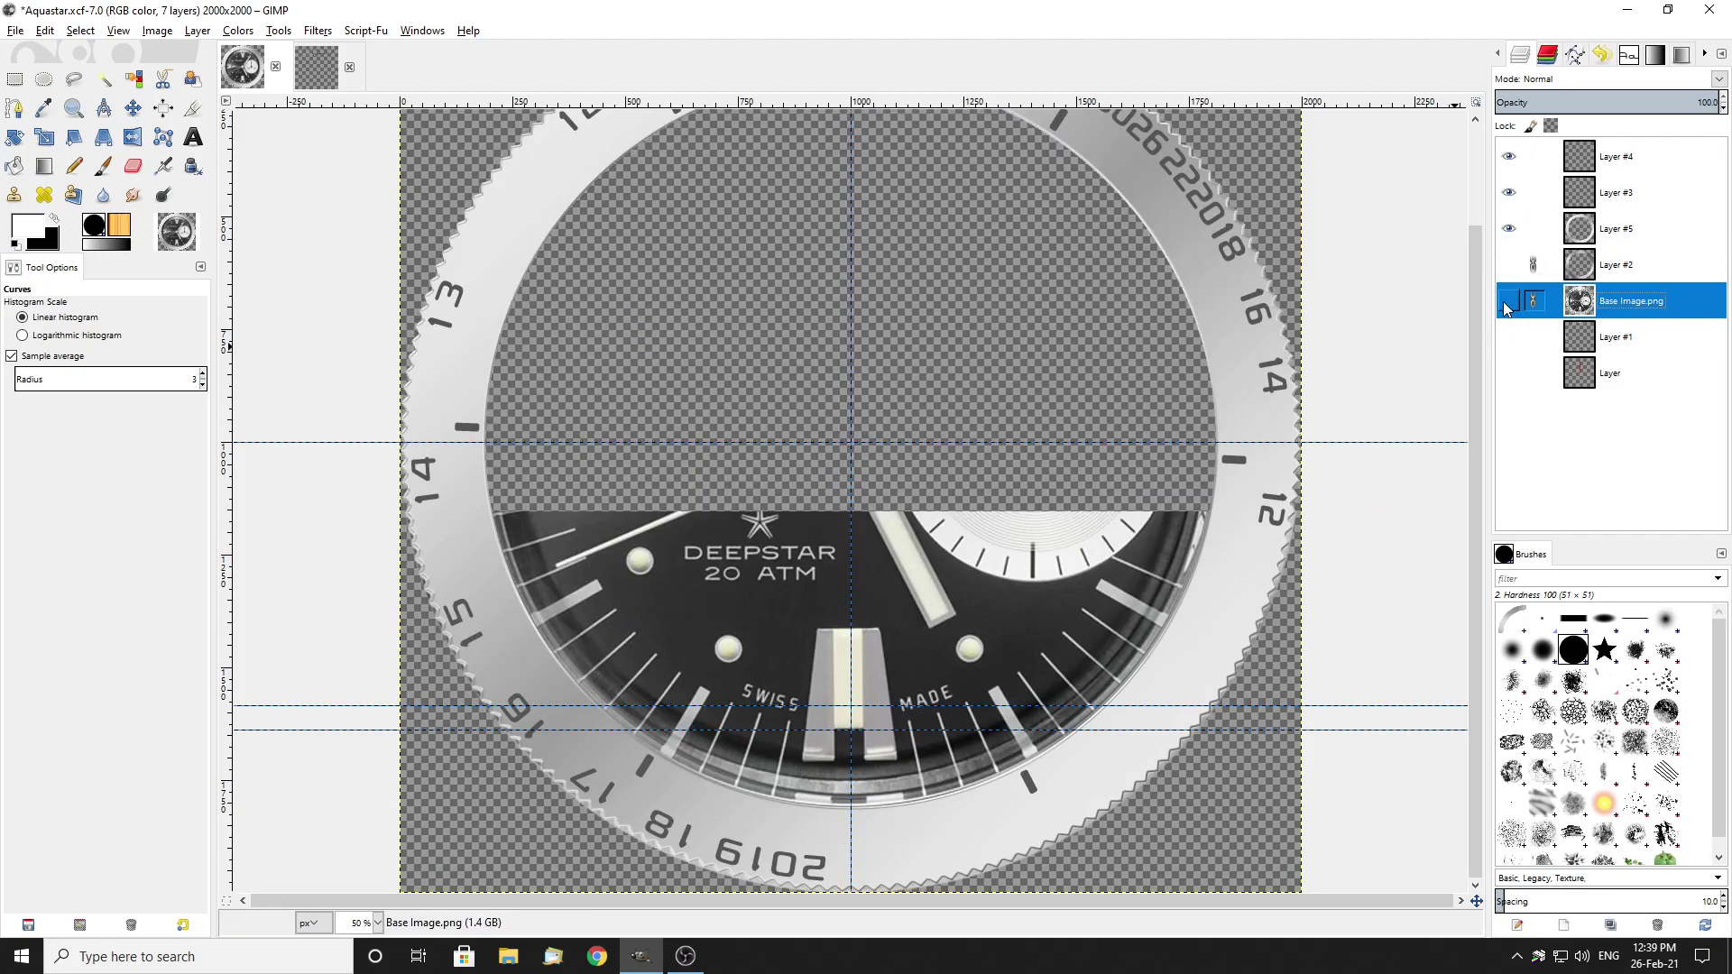
{"action": "scroll", "coordinate": [864, 289], "scroll_direction": "down", "scroll_amount": 2}
{"action": "scroll", "coordinate": [866, 289], "scroll_direction": "up", "scroll_amount": 4}
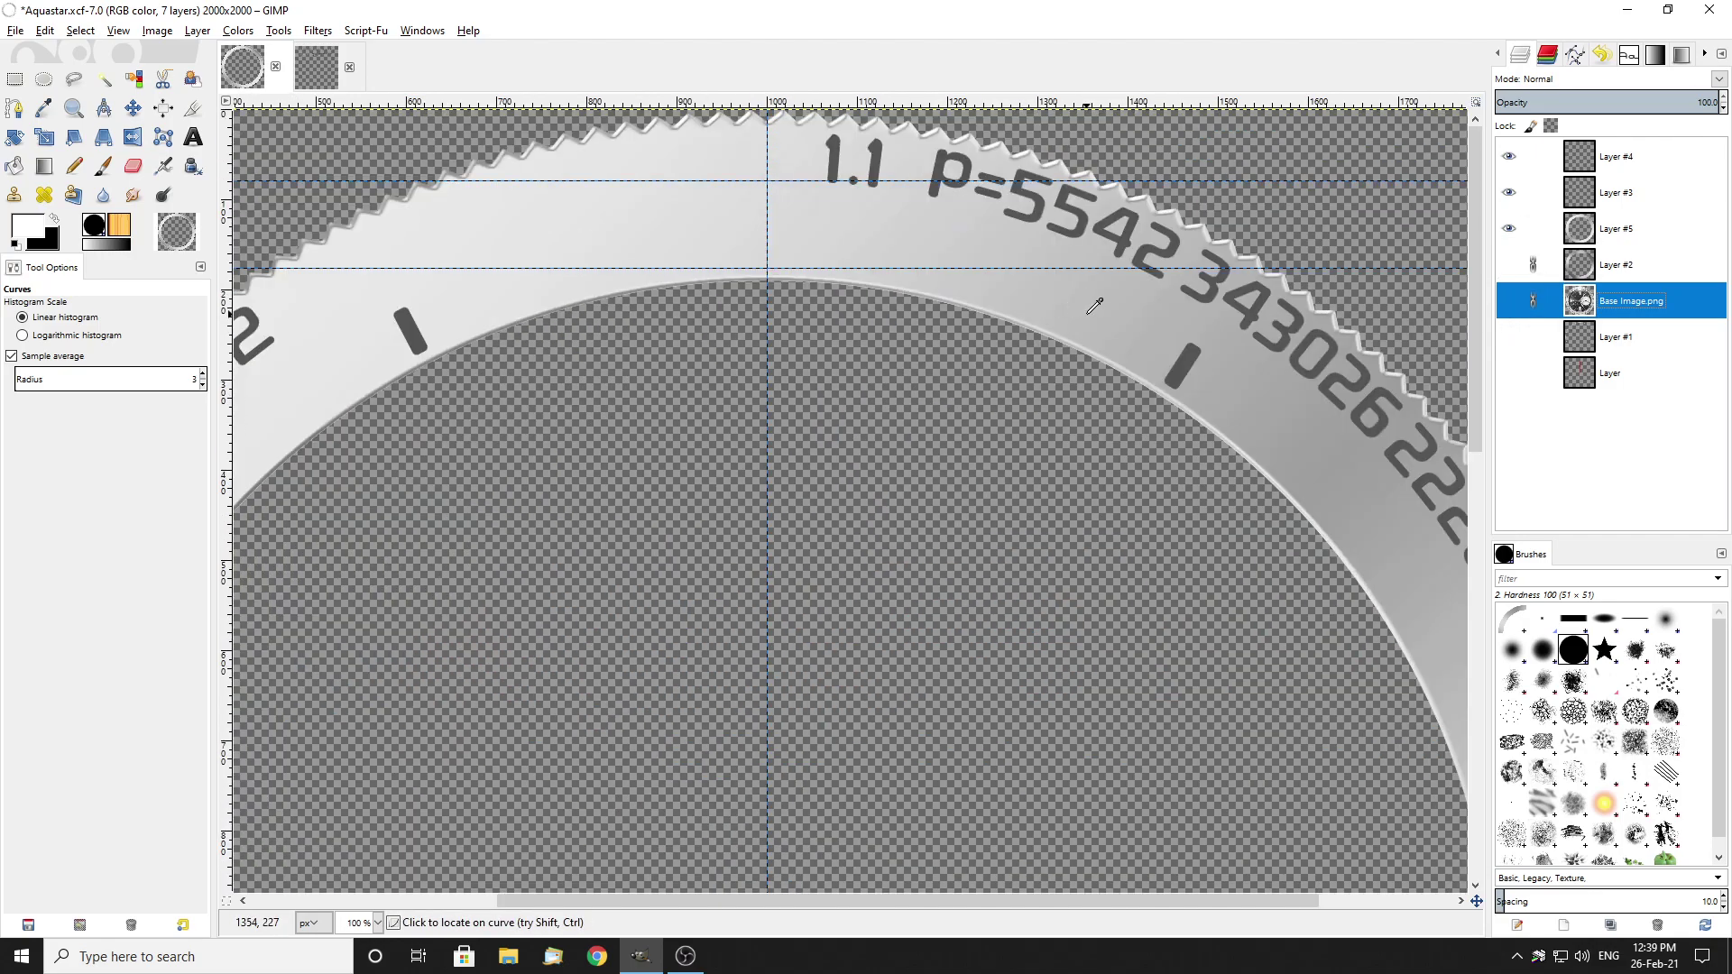
{"action": "scroll", "coordinate": [1096, 307], "scroll_direction": "down", "scroll_amount": 2}
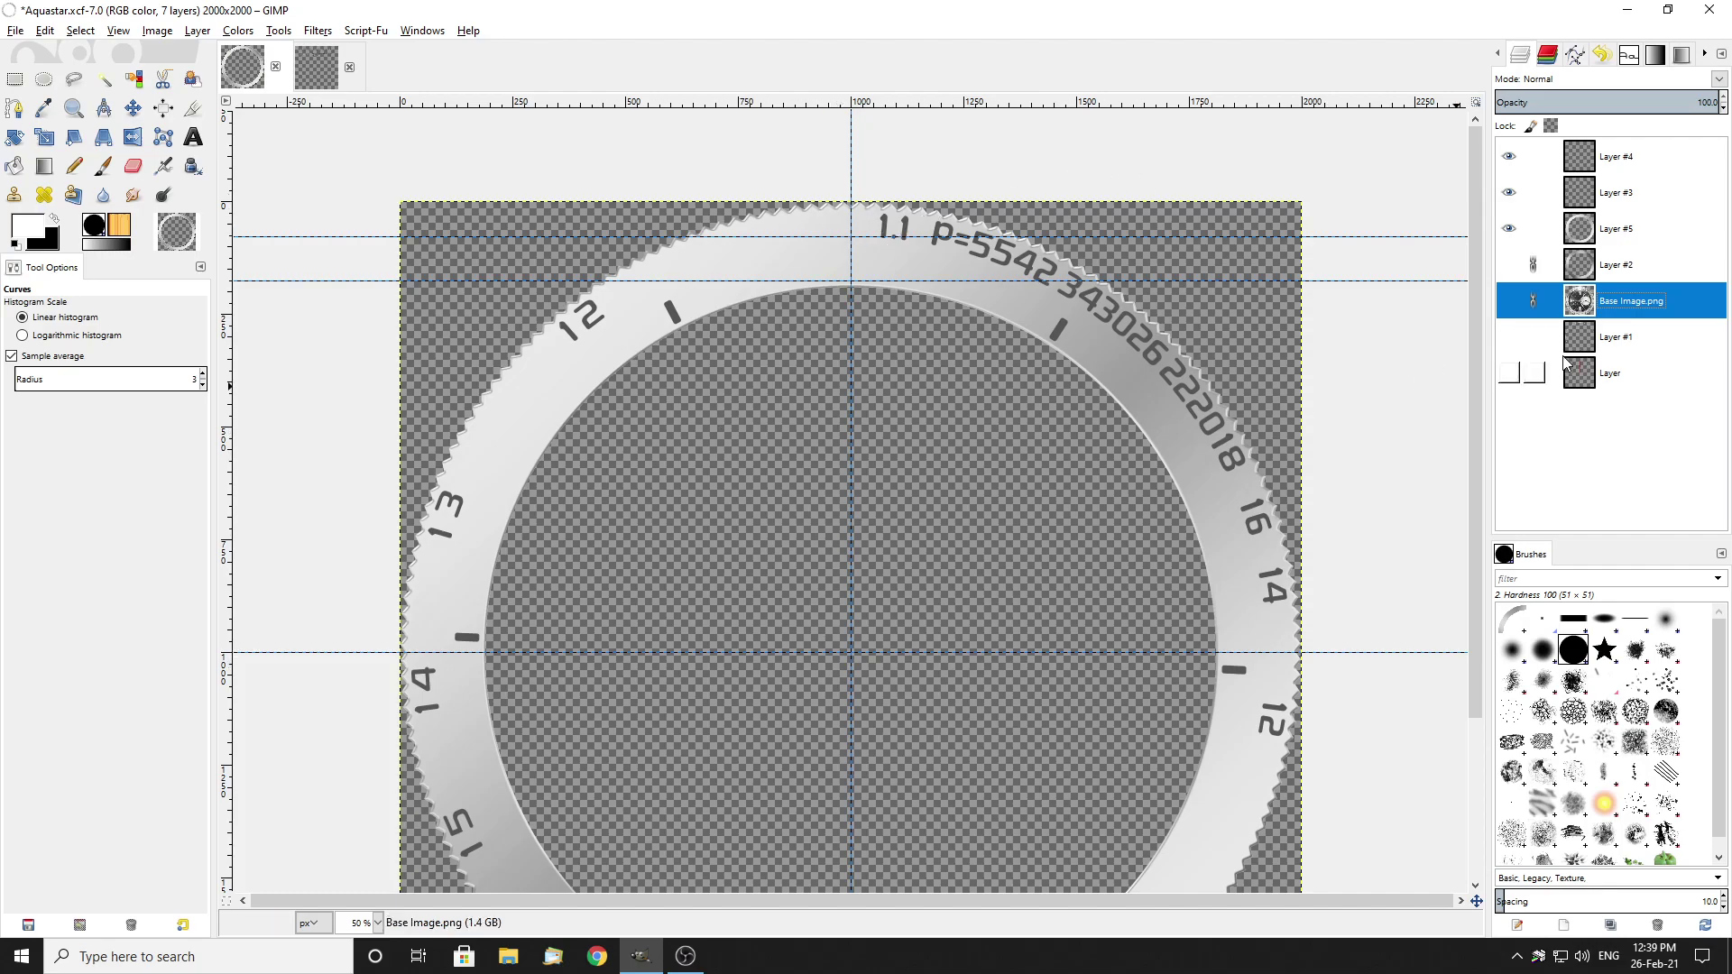
Step: View the Layer #2 ring on its own, hide it, and move Layer #2 below Base Image.png in the layer stack
{"action": "left_click_drag", "start_coordinate": [1509, 165], "coordinate": [1515, 263]}
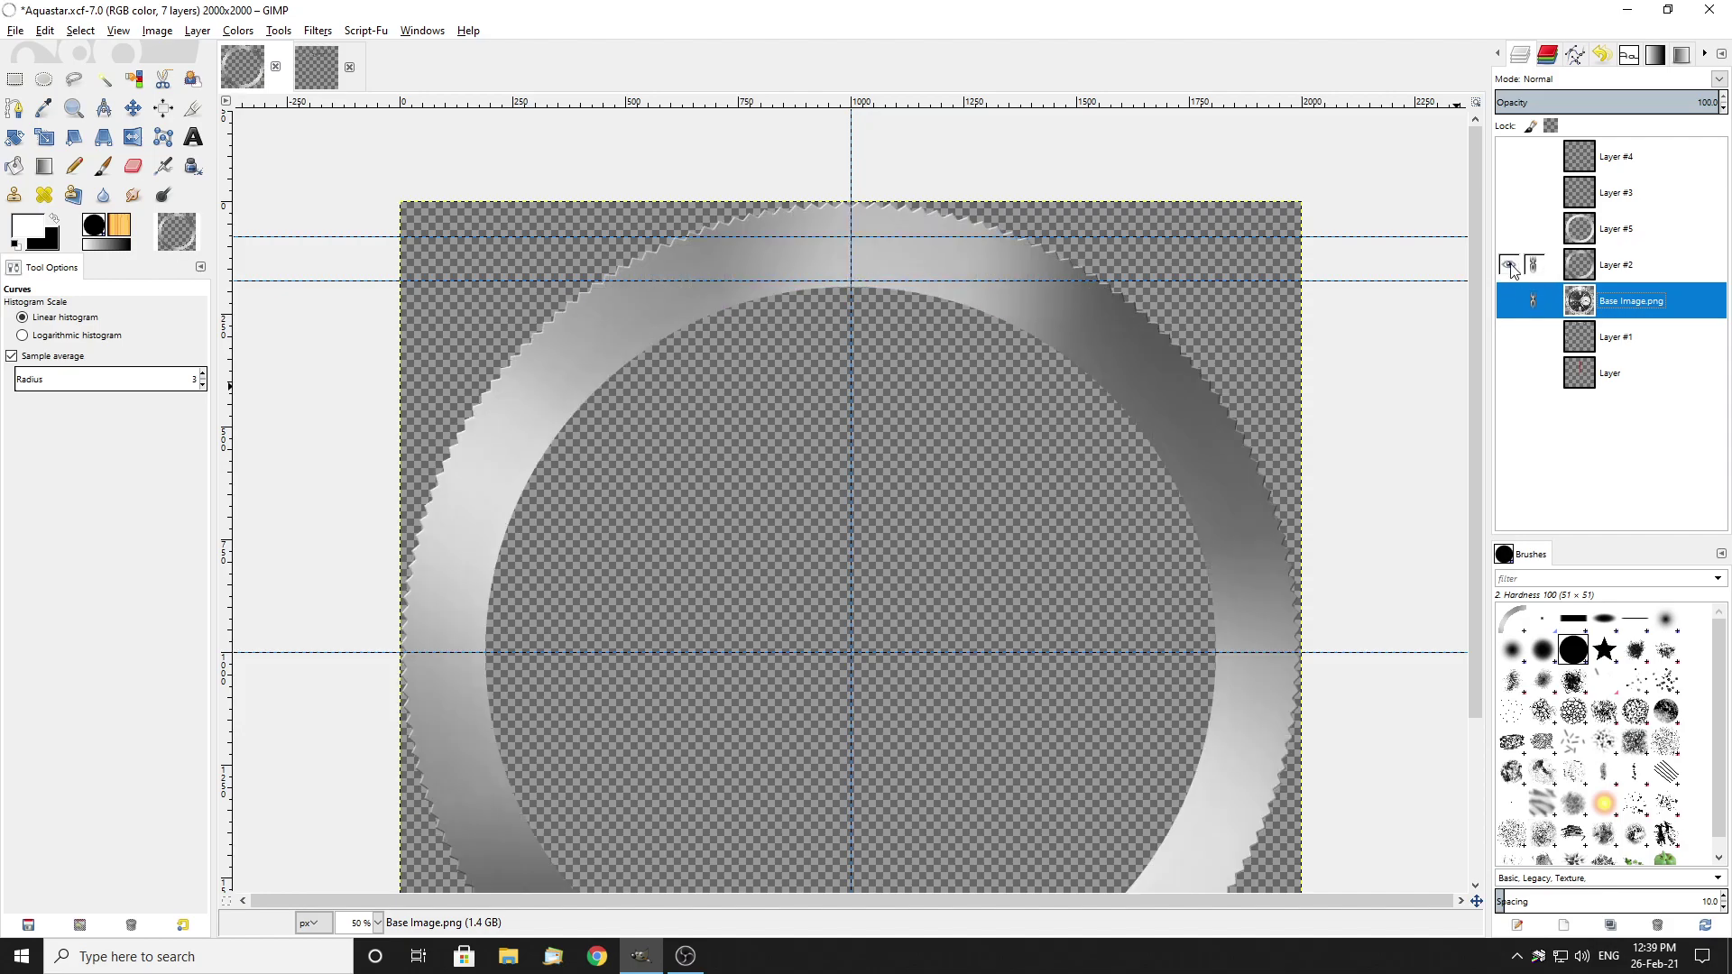
{"action": "left_click", "coordinate": [1509, 264]}
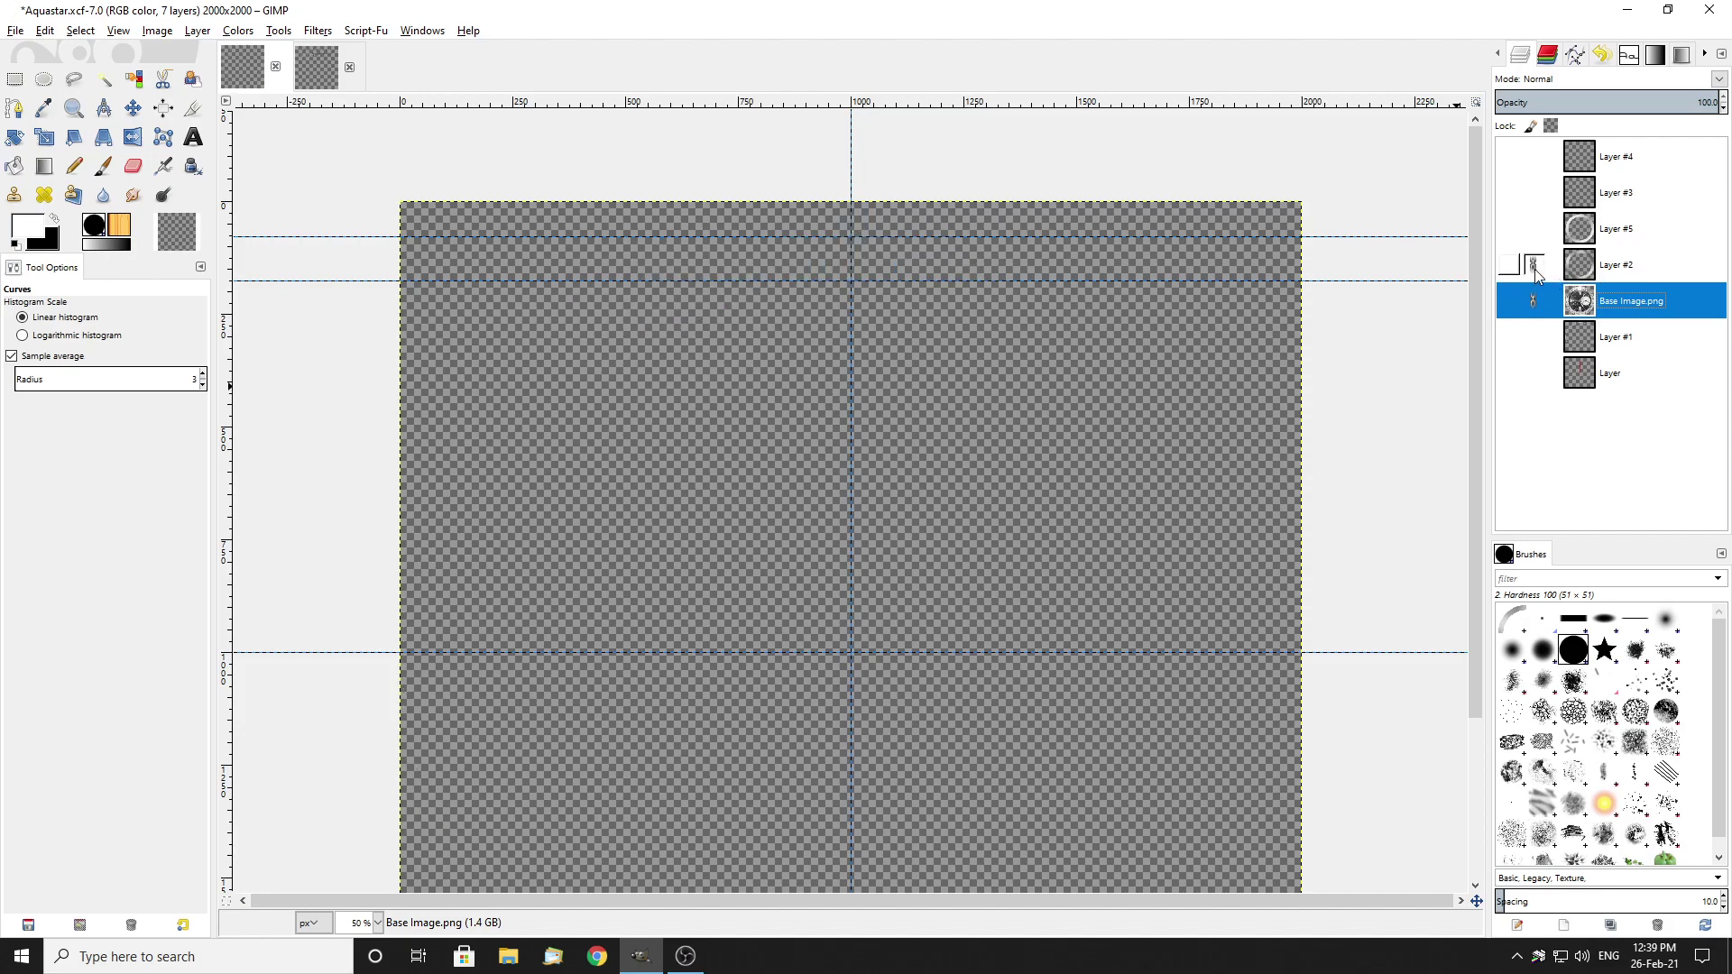
{"action": "left_click_drag", "start_coordinate": [1615, 271], "coordinate": [1607, 337]}
Step: Show Layer #5, Layer #3 and Layer #4 again and link the three layers together
{"action": "left_click", "coordinate": [1509, 229]}
{"action": "left_click", "coordinate": [1509, 192]}
{"action": "left_click", "coordinate": [1509, 156]}
{"action": "left_click_drag", "start_coordinate": [1533, 157], "coordinate": [1557, 272]}
{"action": "key", "text": "minus"}
{"action": "key", "text": "minus"}
{"action": "key", "text": "minus"}
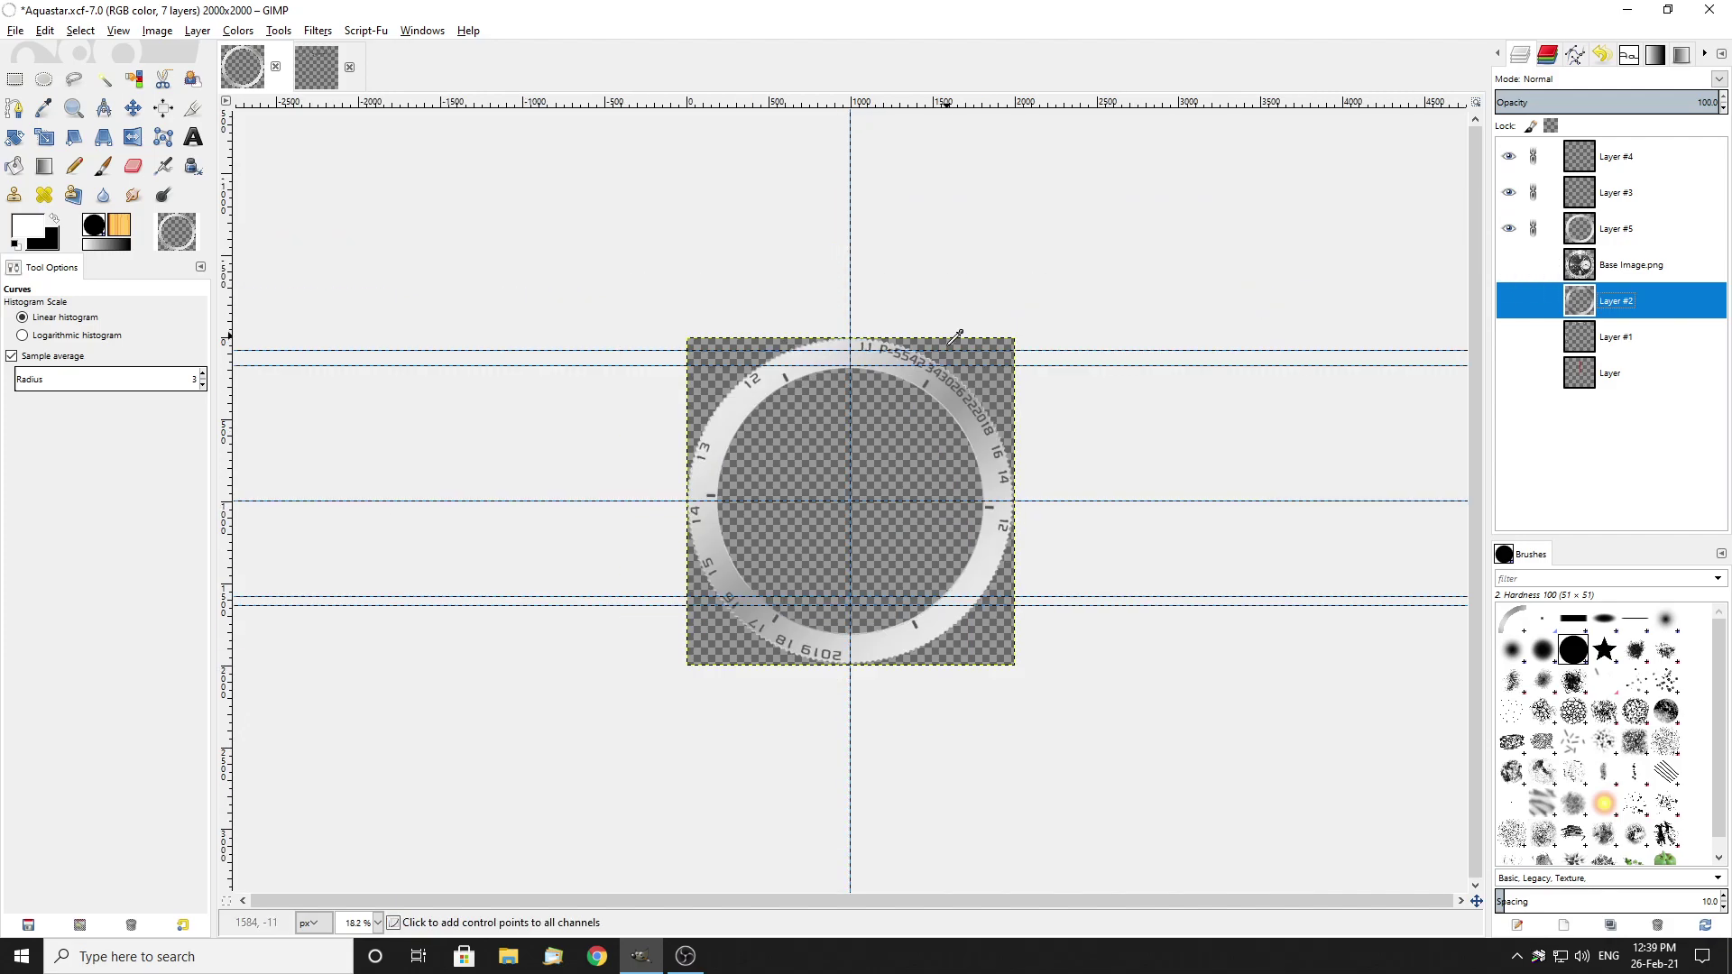
Step: Move Base Image.png to the top of the layer stack and toggle its visibility to compare it with the rebuilt bezel
{"action": "key", "text": "plus"}
{"action": "left_click_drag", "start_coordinate": [1629, 271], "coordinate": [1614, 152]}
{"action": "left_click", "coordinate": [1508, 158]}
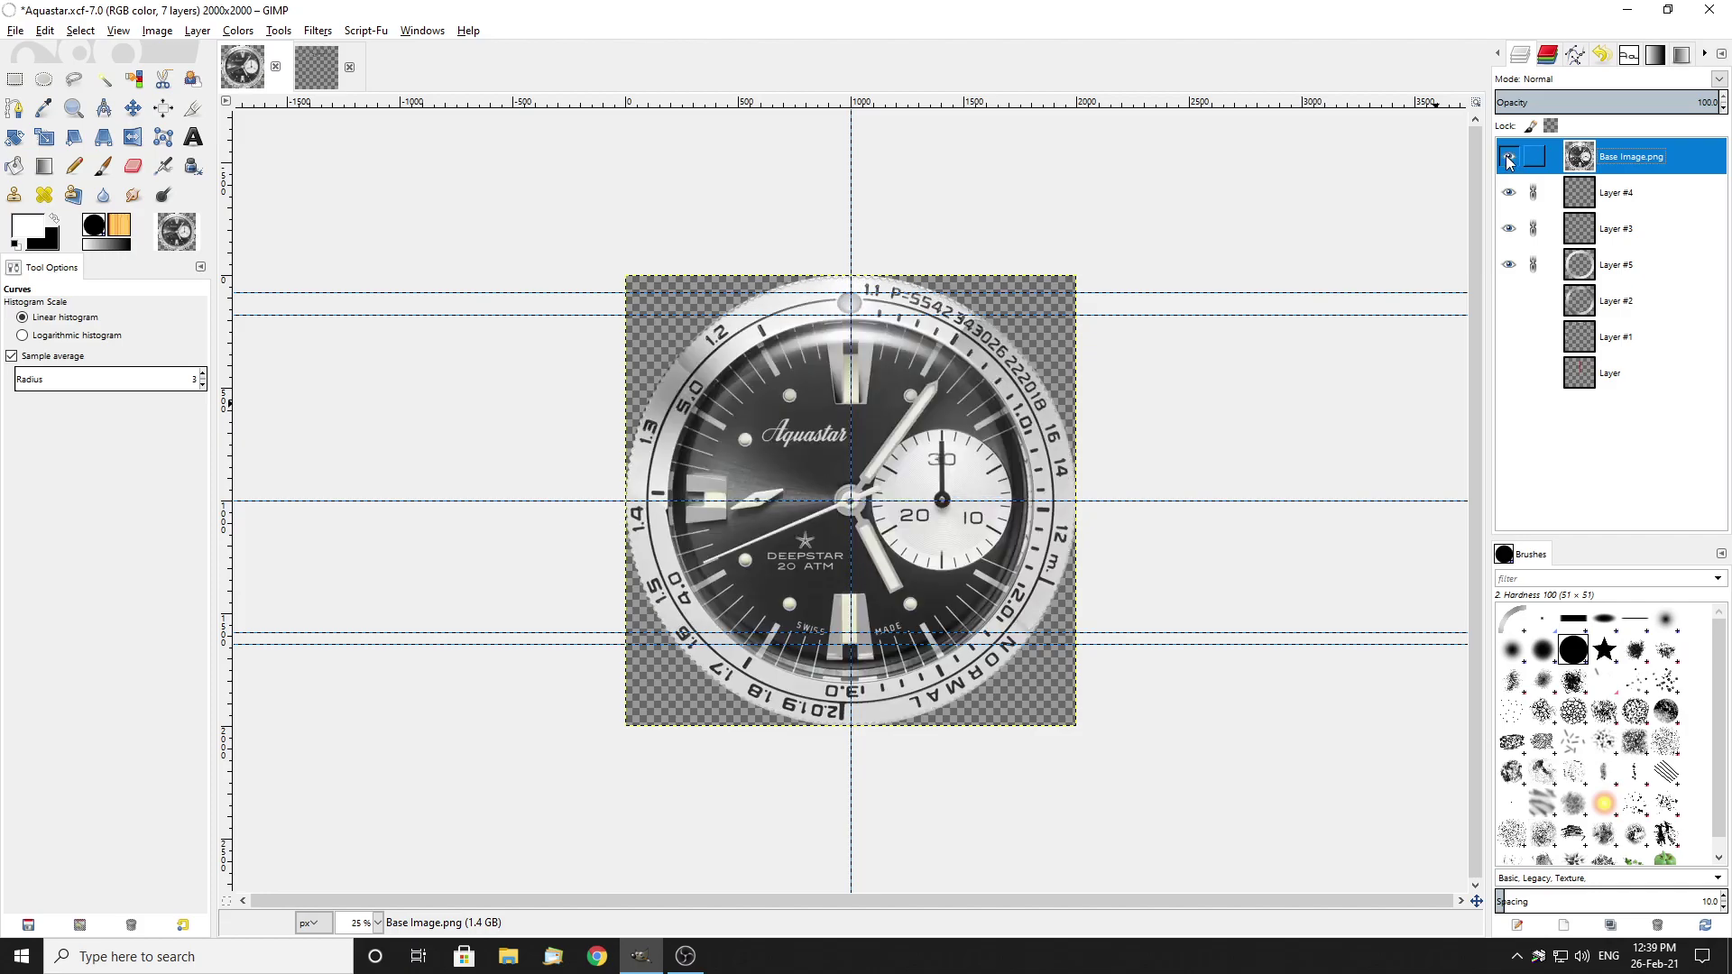
{"action": "left_click", "coordinate": [1514, 162]}
{"action": "left_click", "coordinate": [1511, 159]}
{"action": "left_click", "coordinate": [1512, 160]}
{"action": "left_click", "coordinate": [1512, 159]}
Step: Examine the base image's upper bezel markings up close, including the dot, thin line and inner ticks, and toggle the image's visibility
{"action": "scroll", "coordinate": [1071, 173], "scroll_direction": "up", "scroll_amount": 3}
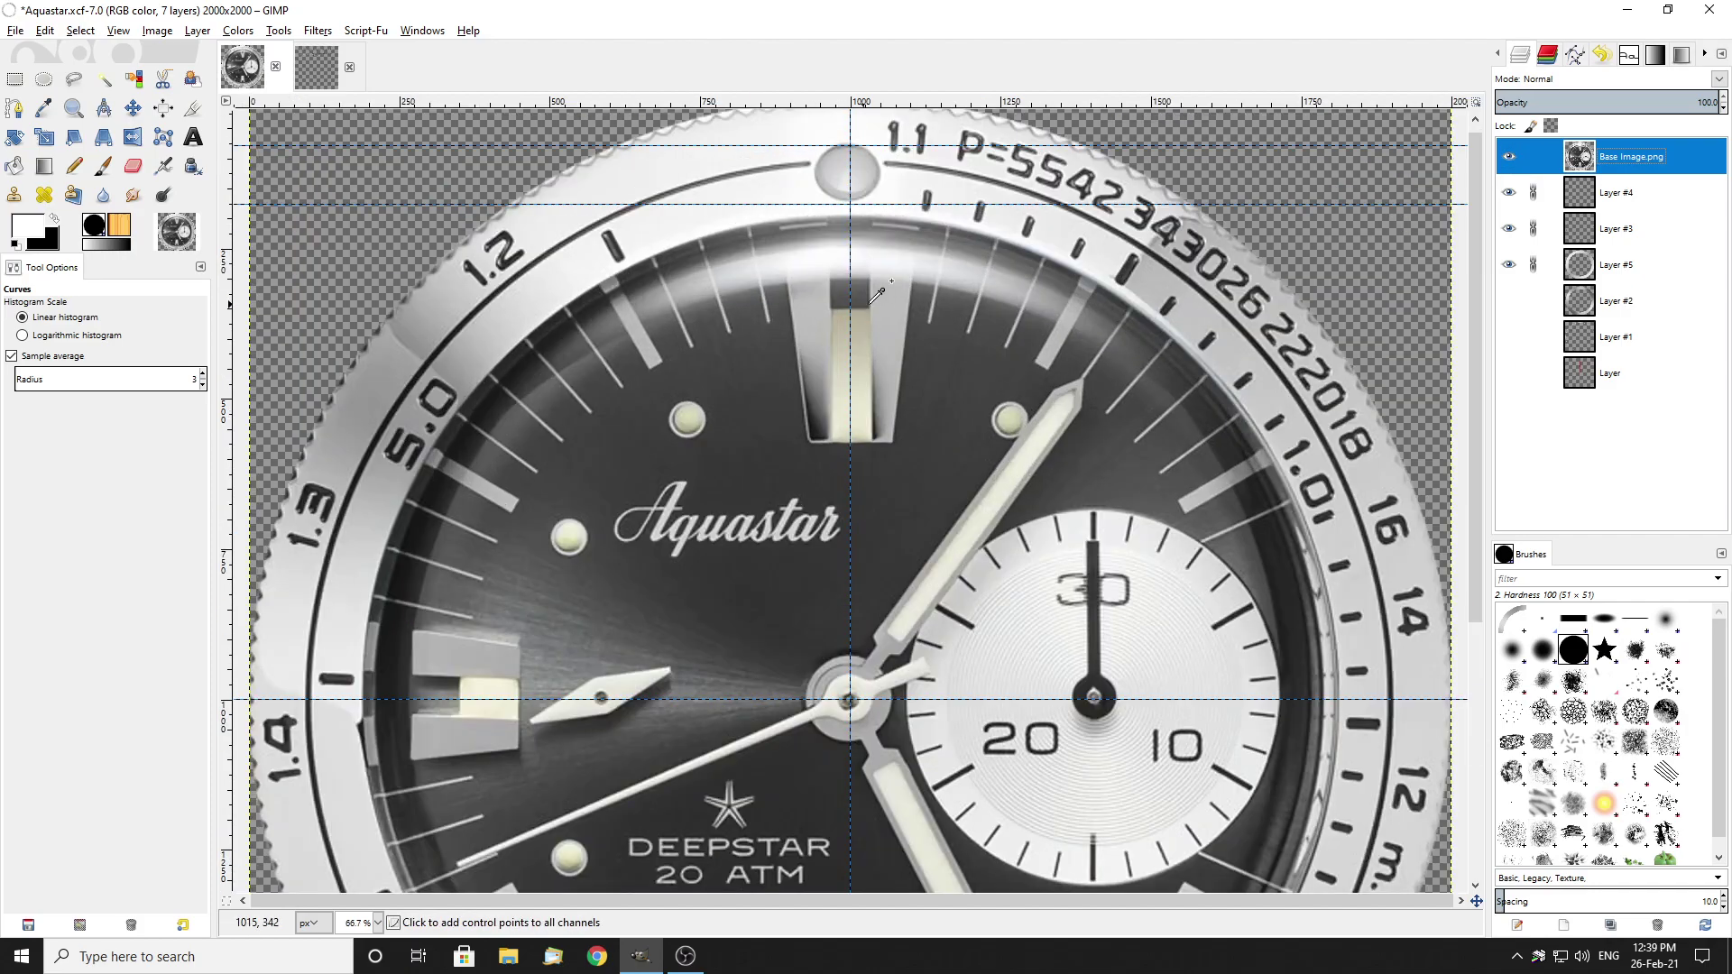
{"action": "scroll", "coordinate": [1130, 265], "scroll_direction": "down", "scroll_amount": 2}
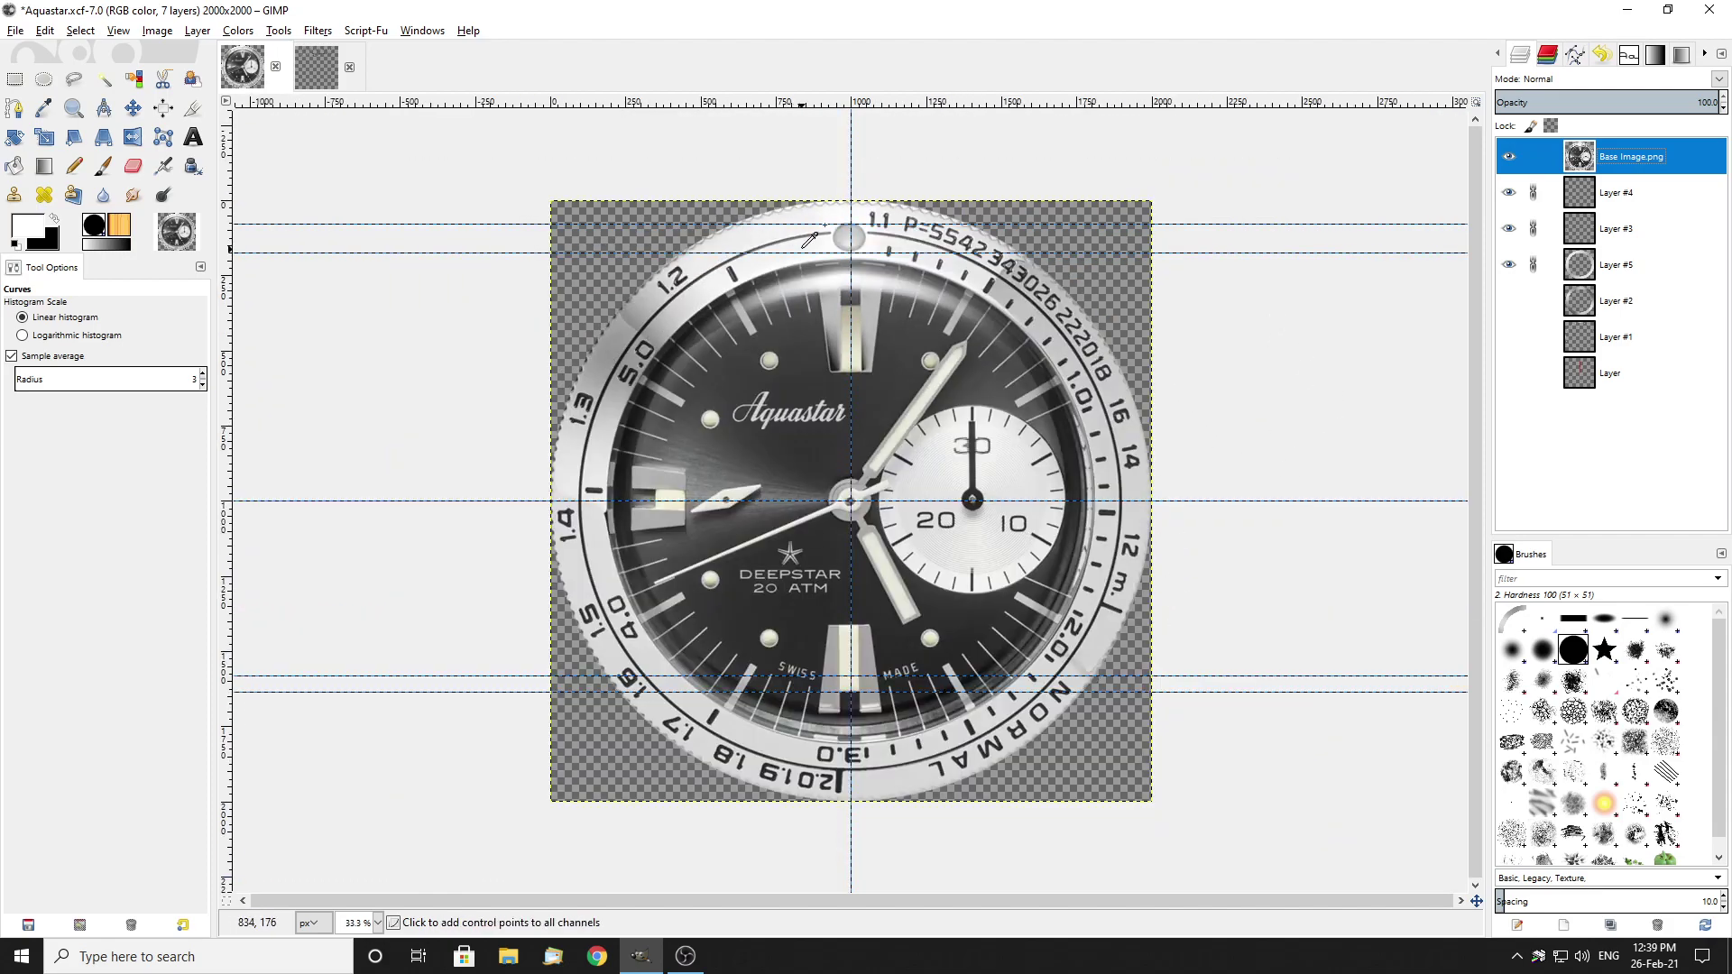
{"action": "scroll", "coordinate": [810, 240], "scroll_direction": "up", "scroll_amount": 2}
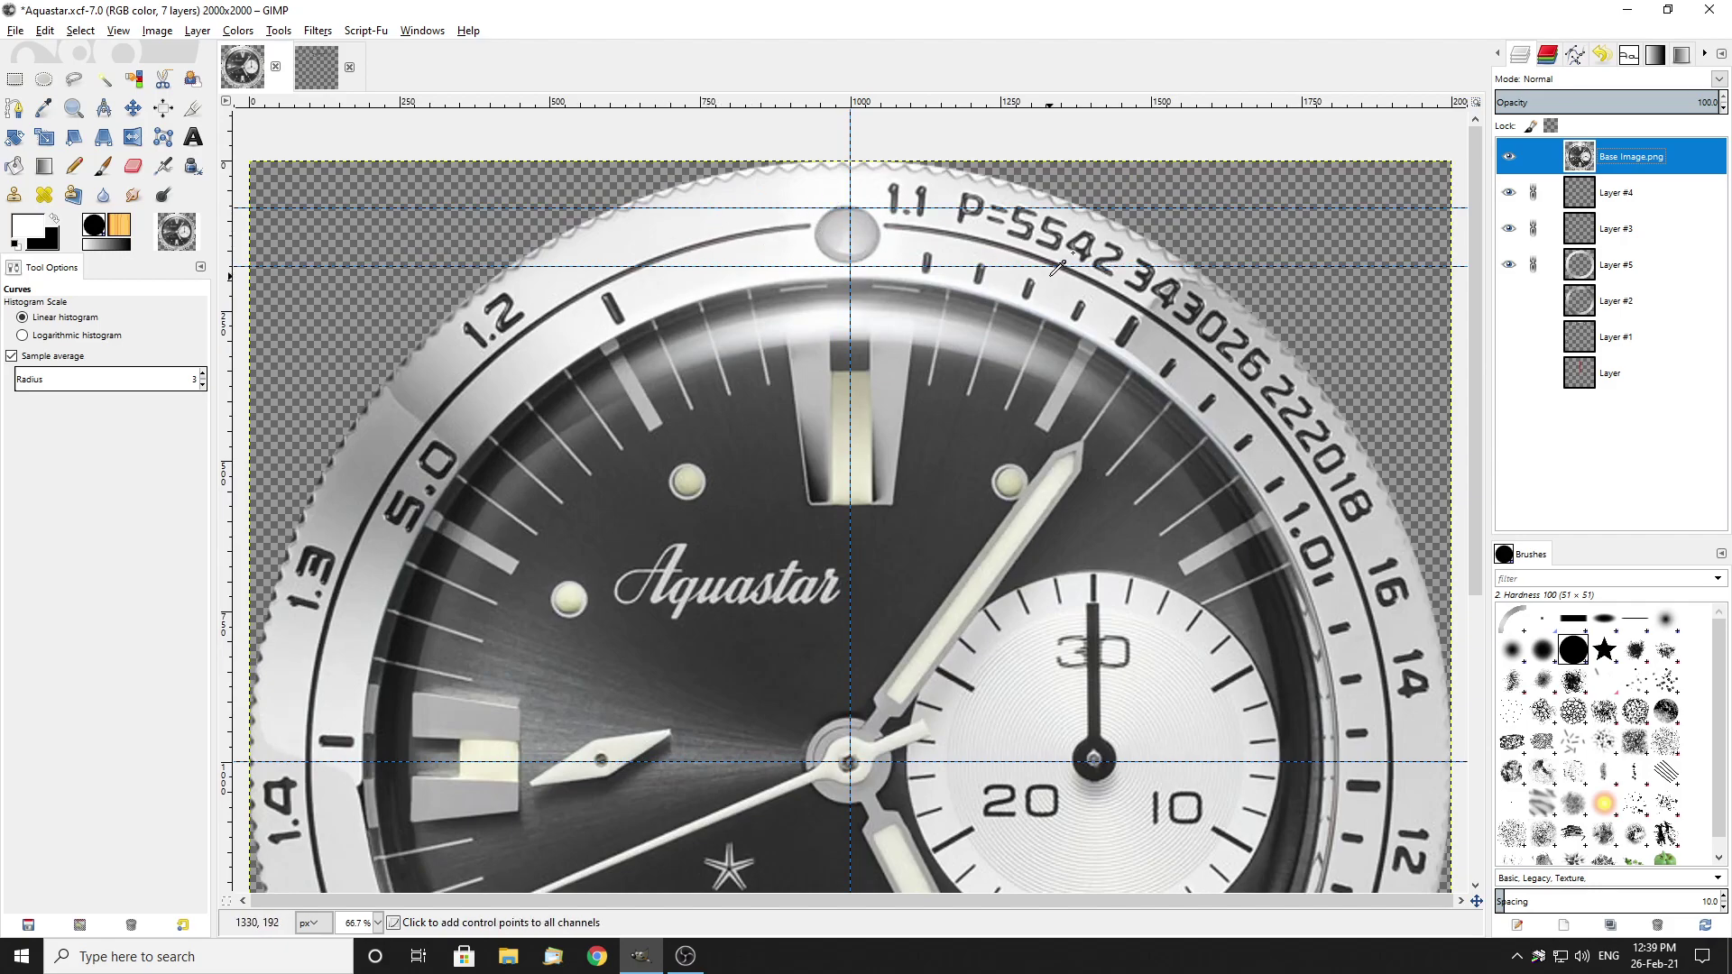
{"action": "scroll", "coordinate": [1230, 225], "scroll_direction": "down", "scroll_amount": 2}
{"action": "scroll", "coordinate": [1053, 237], "scroll_direction": "up", "scroll_amount": 3}
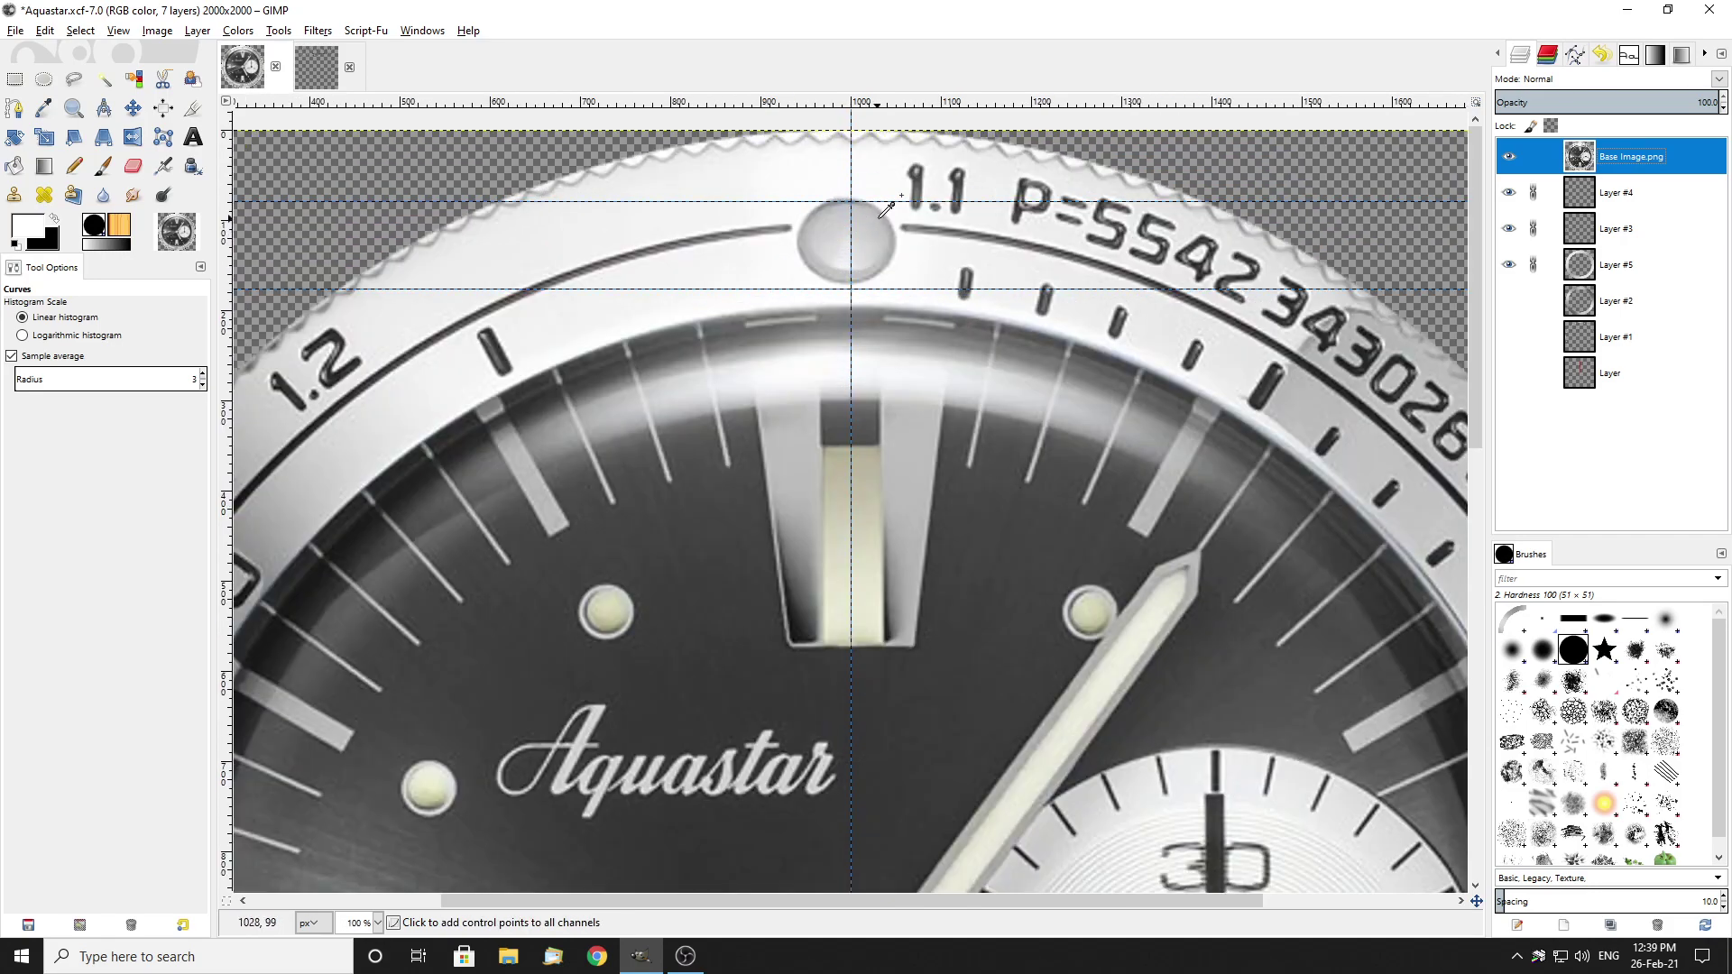
{"action": "left_click", "coordinate": [1509, 158]}
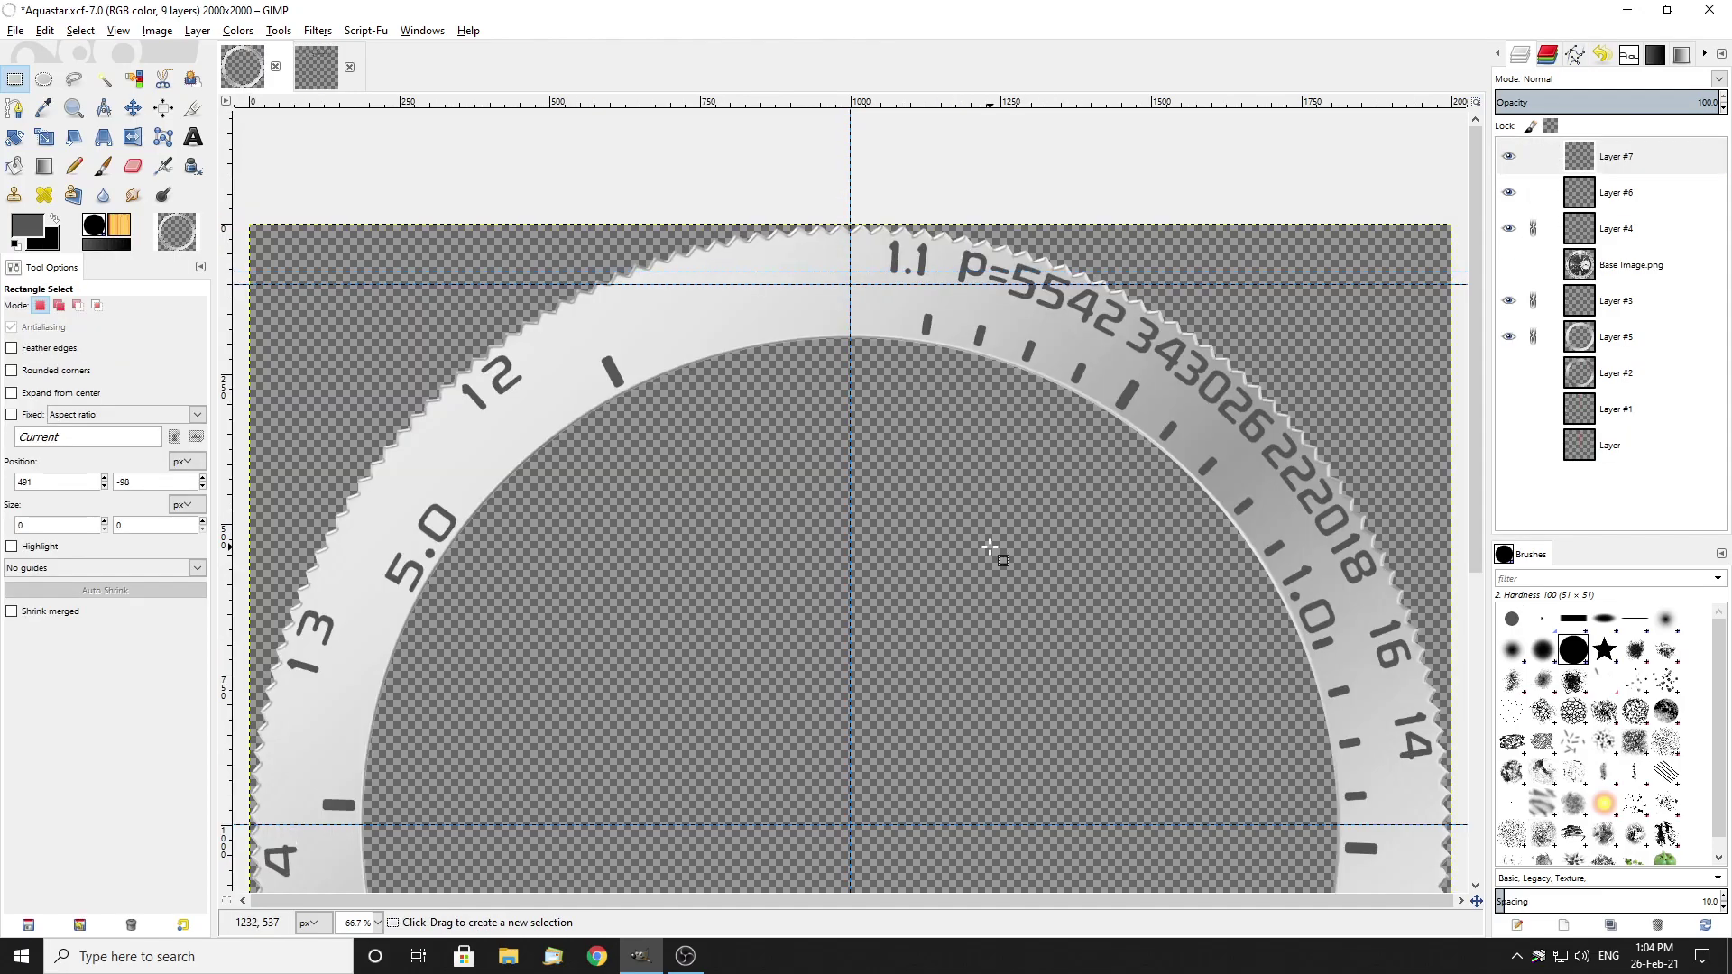
Step: Toggle Layer #7, Layer #6 and Layer #4 off and on to review which bezel numerals and tick marks each one holds
{"action": "left_click", "coordinate": [1513, 159]}
{"action": "left_click", "coordinate": [1511, 192]}
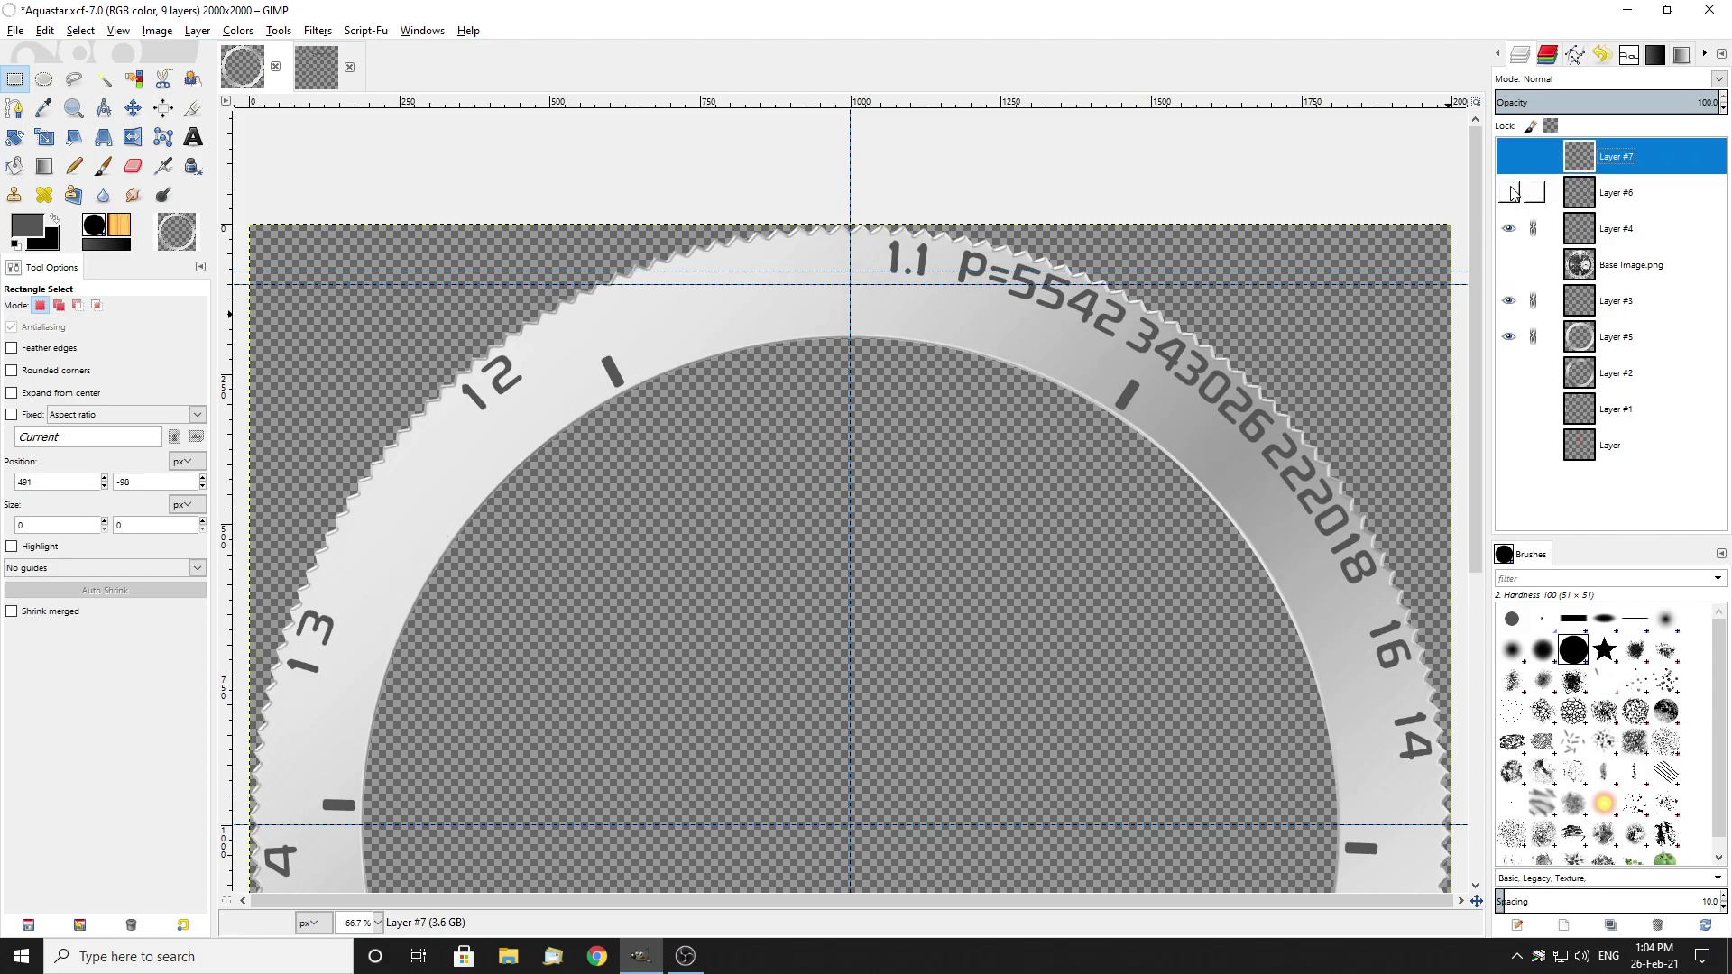
{"action": "left_click", "coordinate": [1509, 228]}
{"action": "left_click", "coordinate": [1509, 228]}
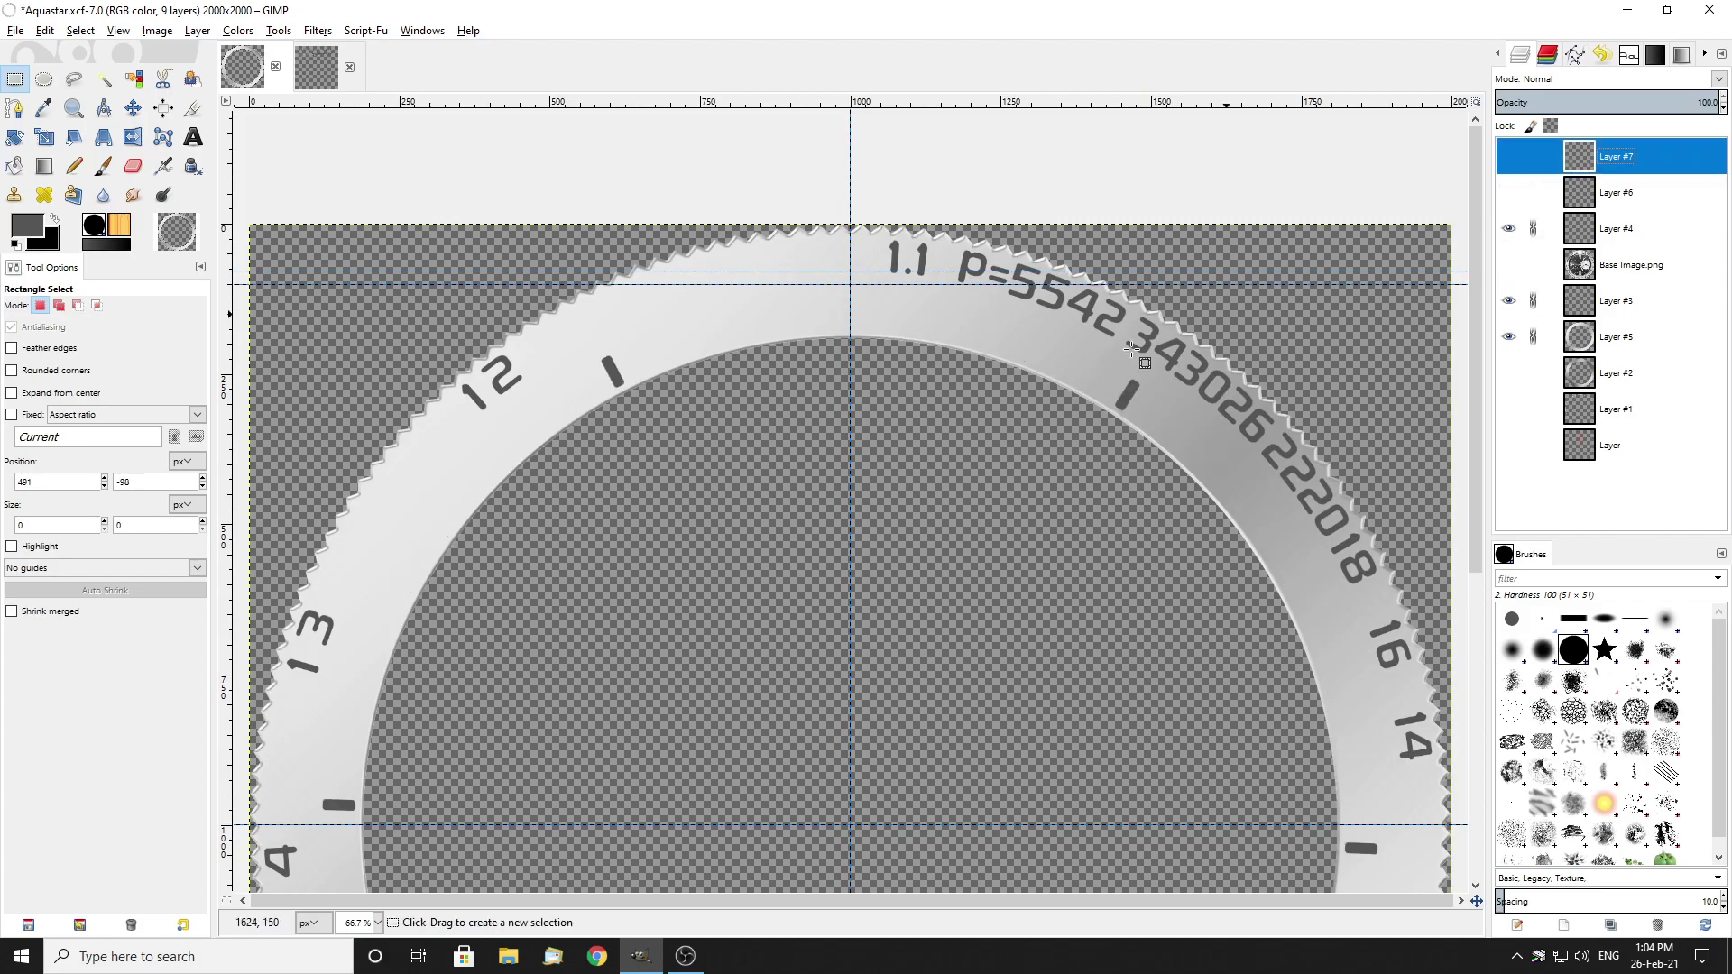
{"action": "left_click", "coordinate": [1509, 192]}
{"action": "left_click", "coordinate": [1508, 156]}
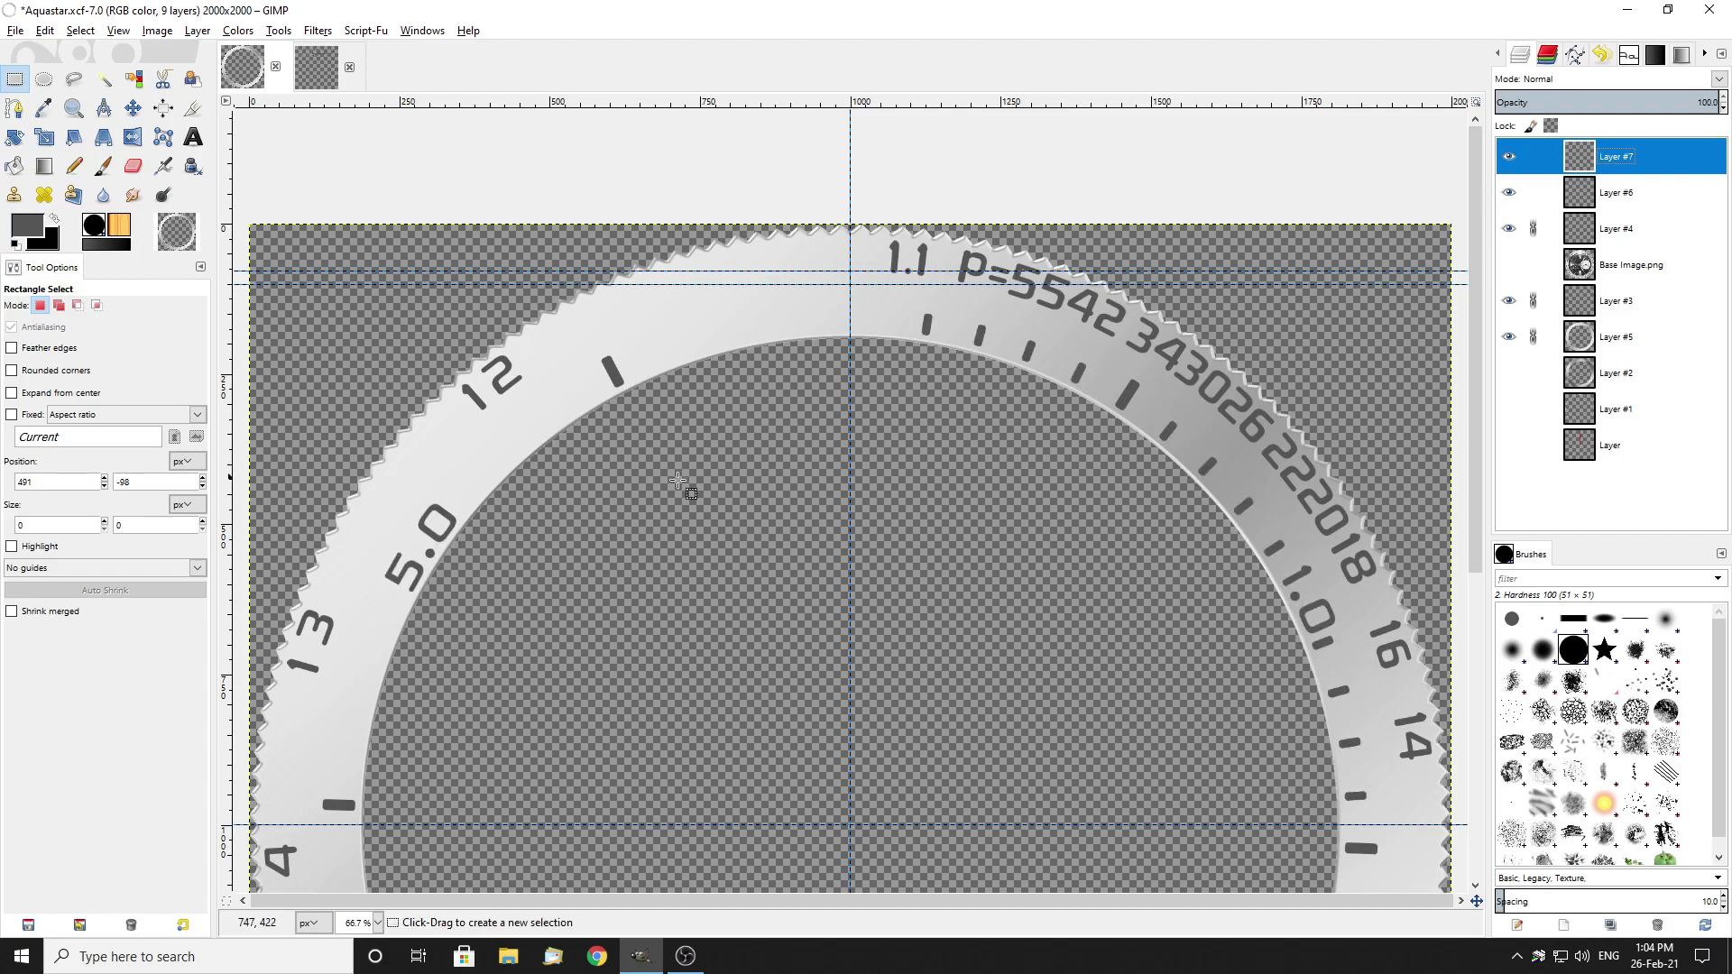
{"action": "scroll", "coordinate": [851, 479], "scroll_direction": "down", "scroll_amount": 1}
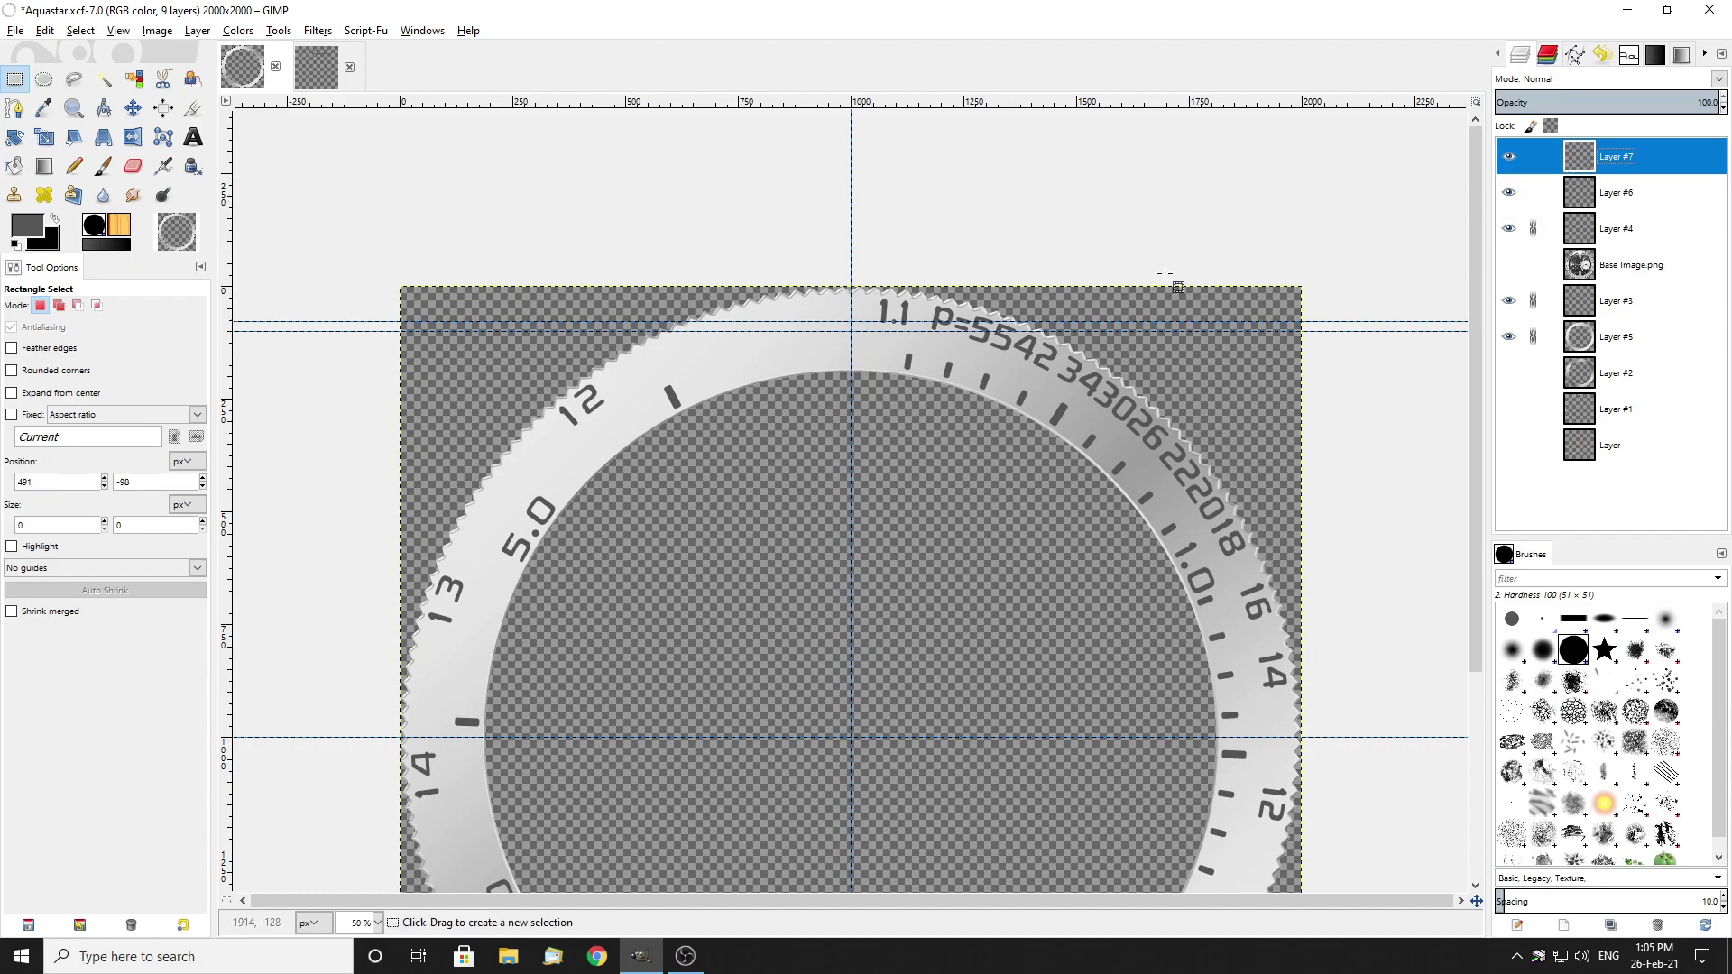
{"action": "left_click", "coordinate": [1510, 158]}
{"action": "left_click", "coordinate": [1510, 193]}
{"action": "left_click", "coordinate": [1511, 229]}
{"action": "left_click", "coordinate": [1510, 229]}
{"action": "left_click", "coordinate": [1510, 193]}
{"action": "left_click", "coordinate": [1509, 157]}
{"action": "scroll", "coordinate": [903, 331], "scroll_direction": "down", "scroll_amount": 3}
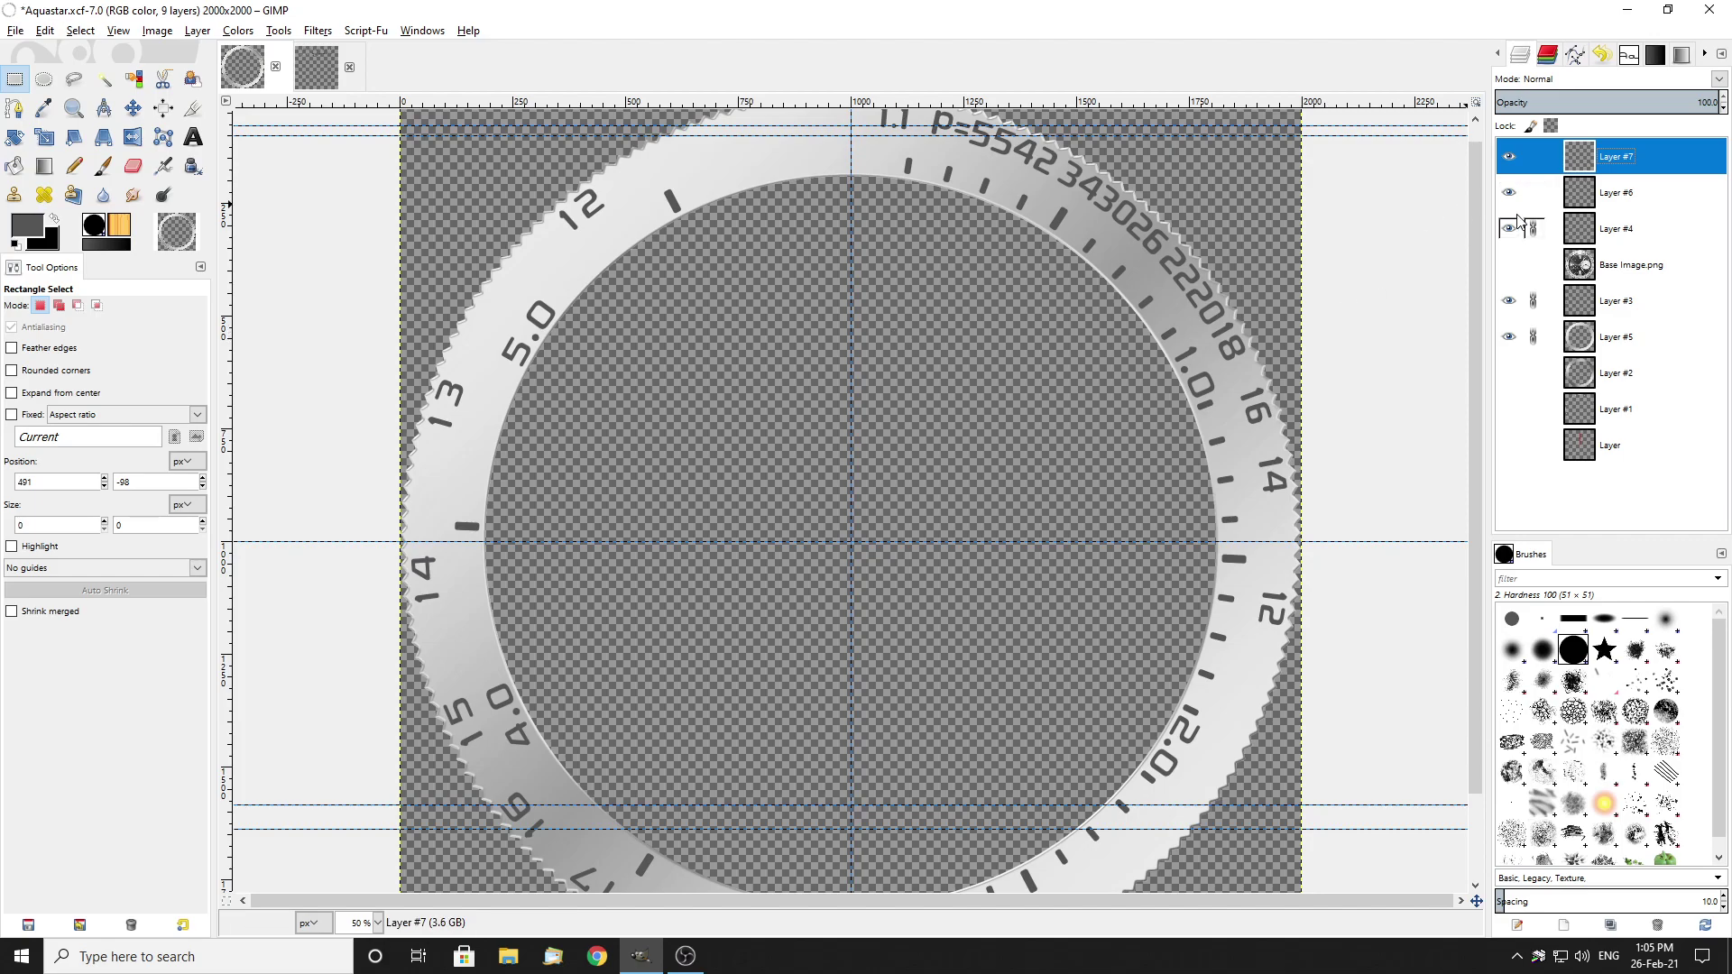
Step: Link Layer #7 and Layer #6 with the other bezel layers and make Base Image.png visible
{"action": "left_click", "coordinate": [1533, 157]}
{"action": "scroll", "coordinate": [971, 294], "scroll_direction": "up", "scroll_amount": 1}
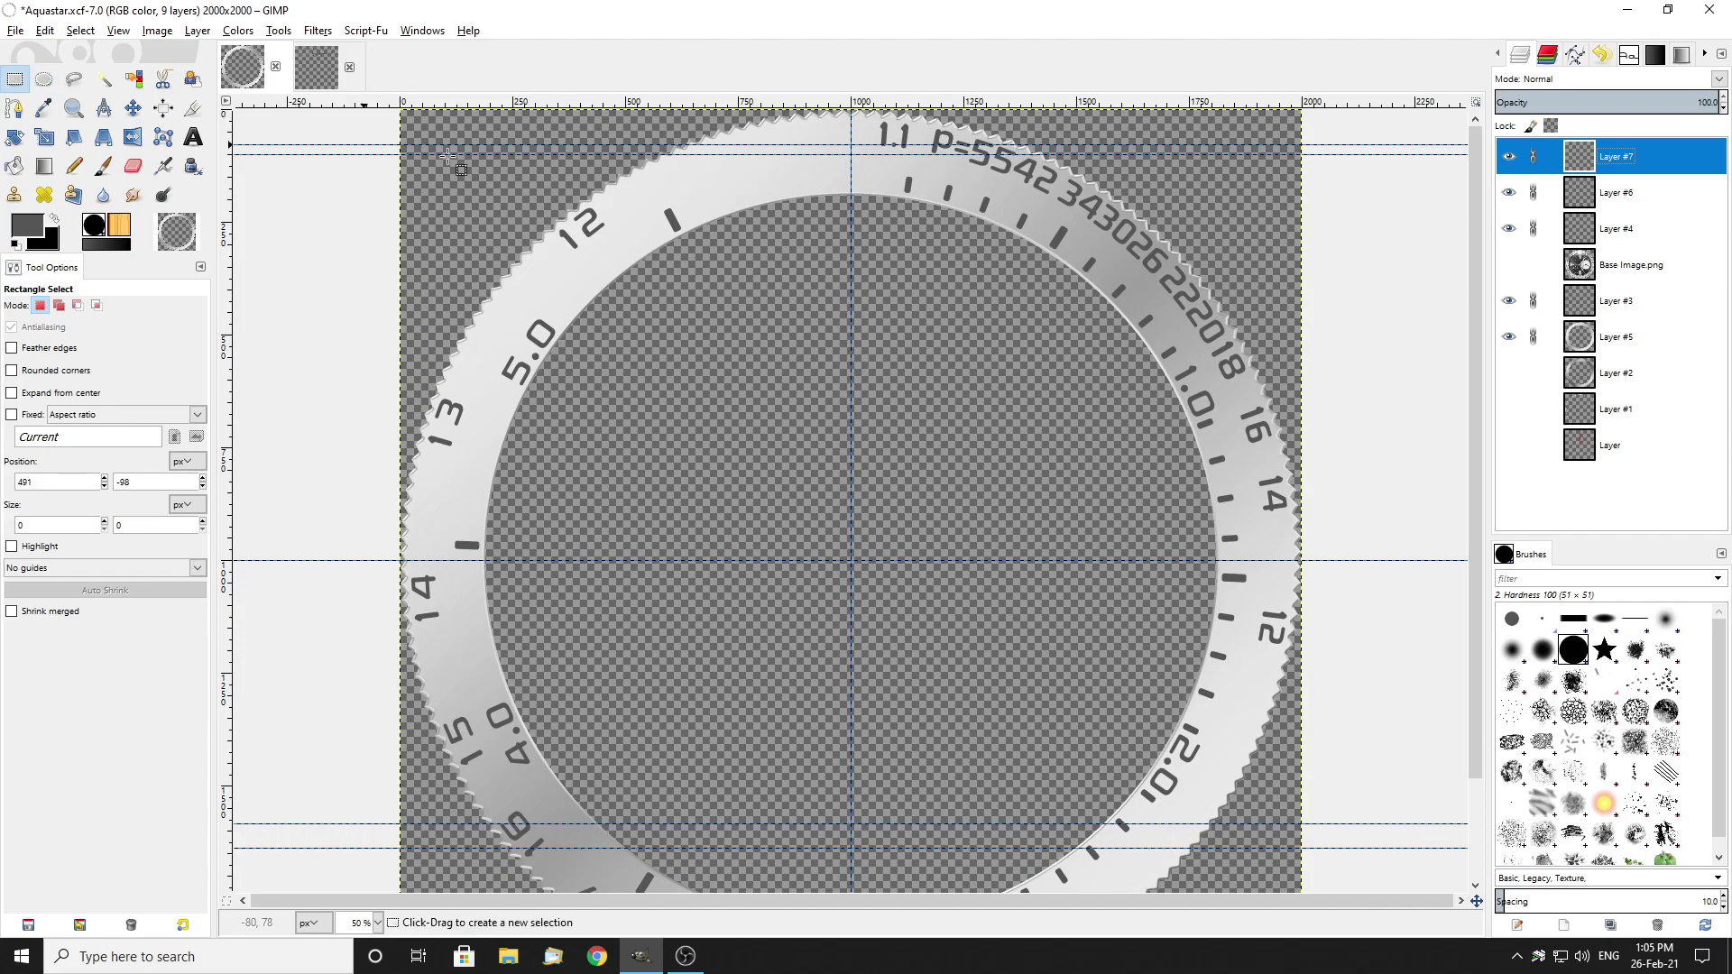
{"action": "left_click", "coordinate": [1508, 265]}
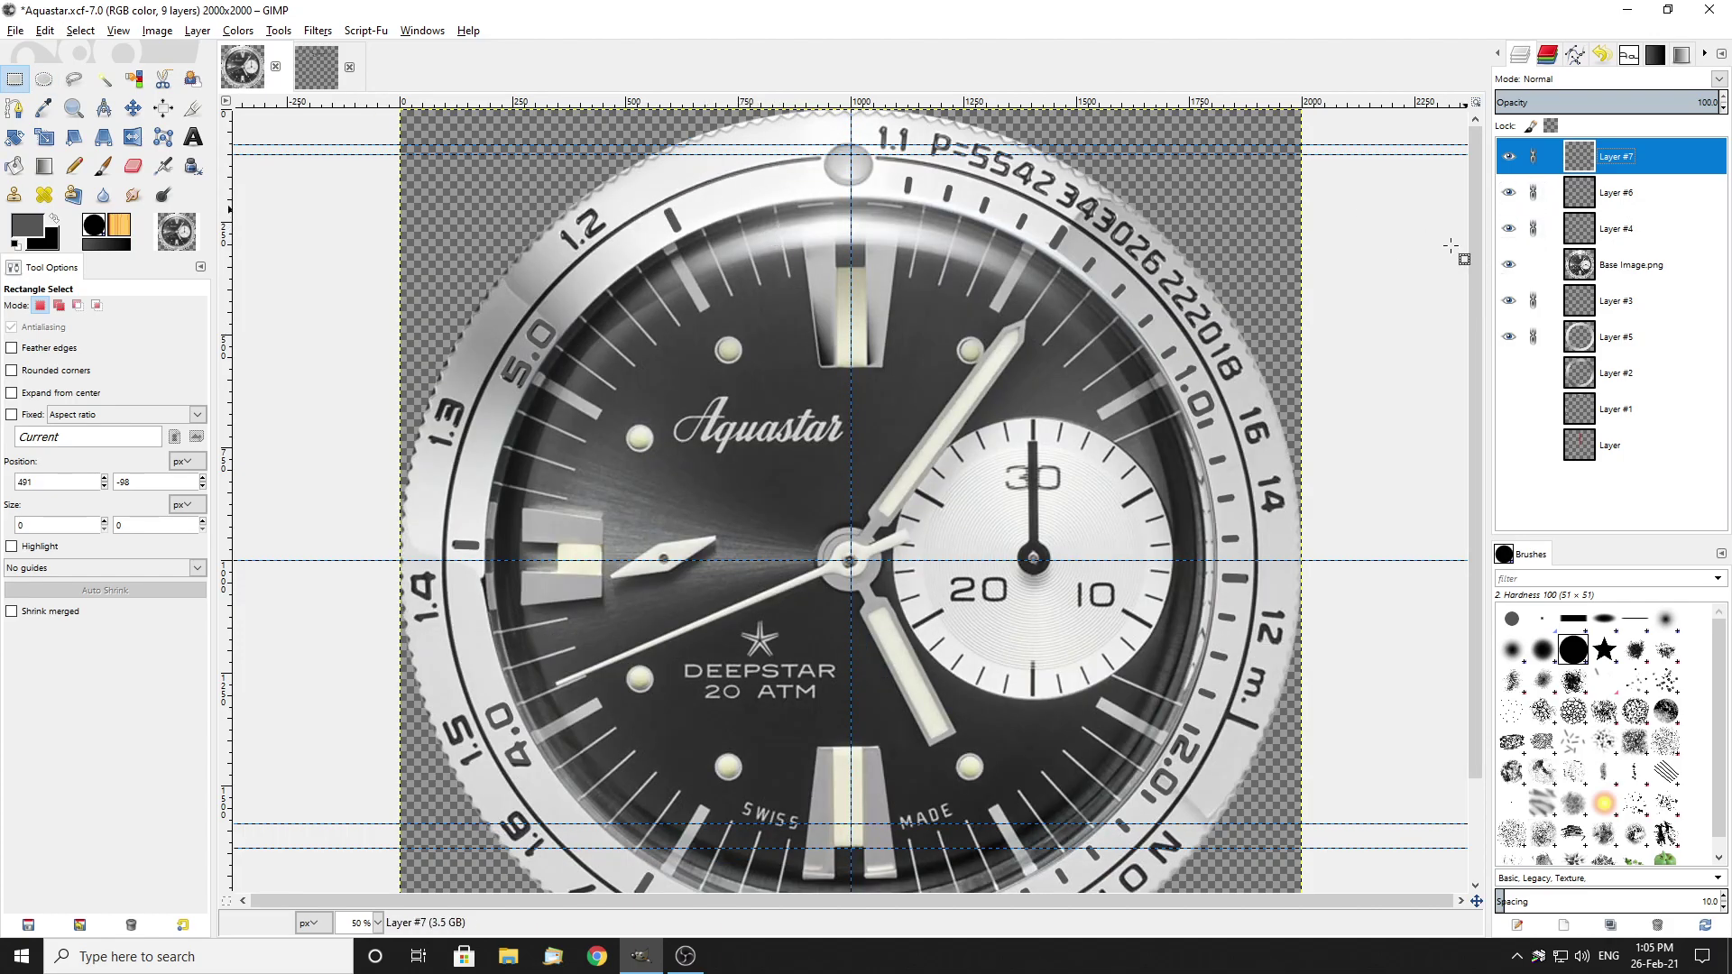
Step: Measure the thickness of the base image's dark line where it crosses the horizontal guide near the 1.4 numeral
{"action": "key", "text": "1"}
{"action": "key", "text": "shift+2"}
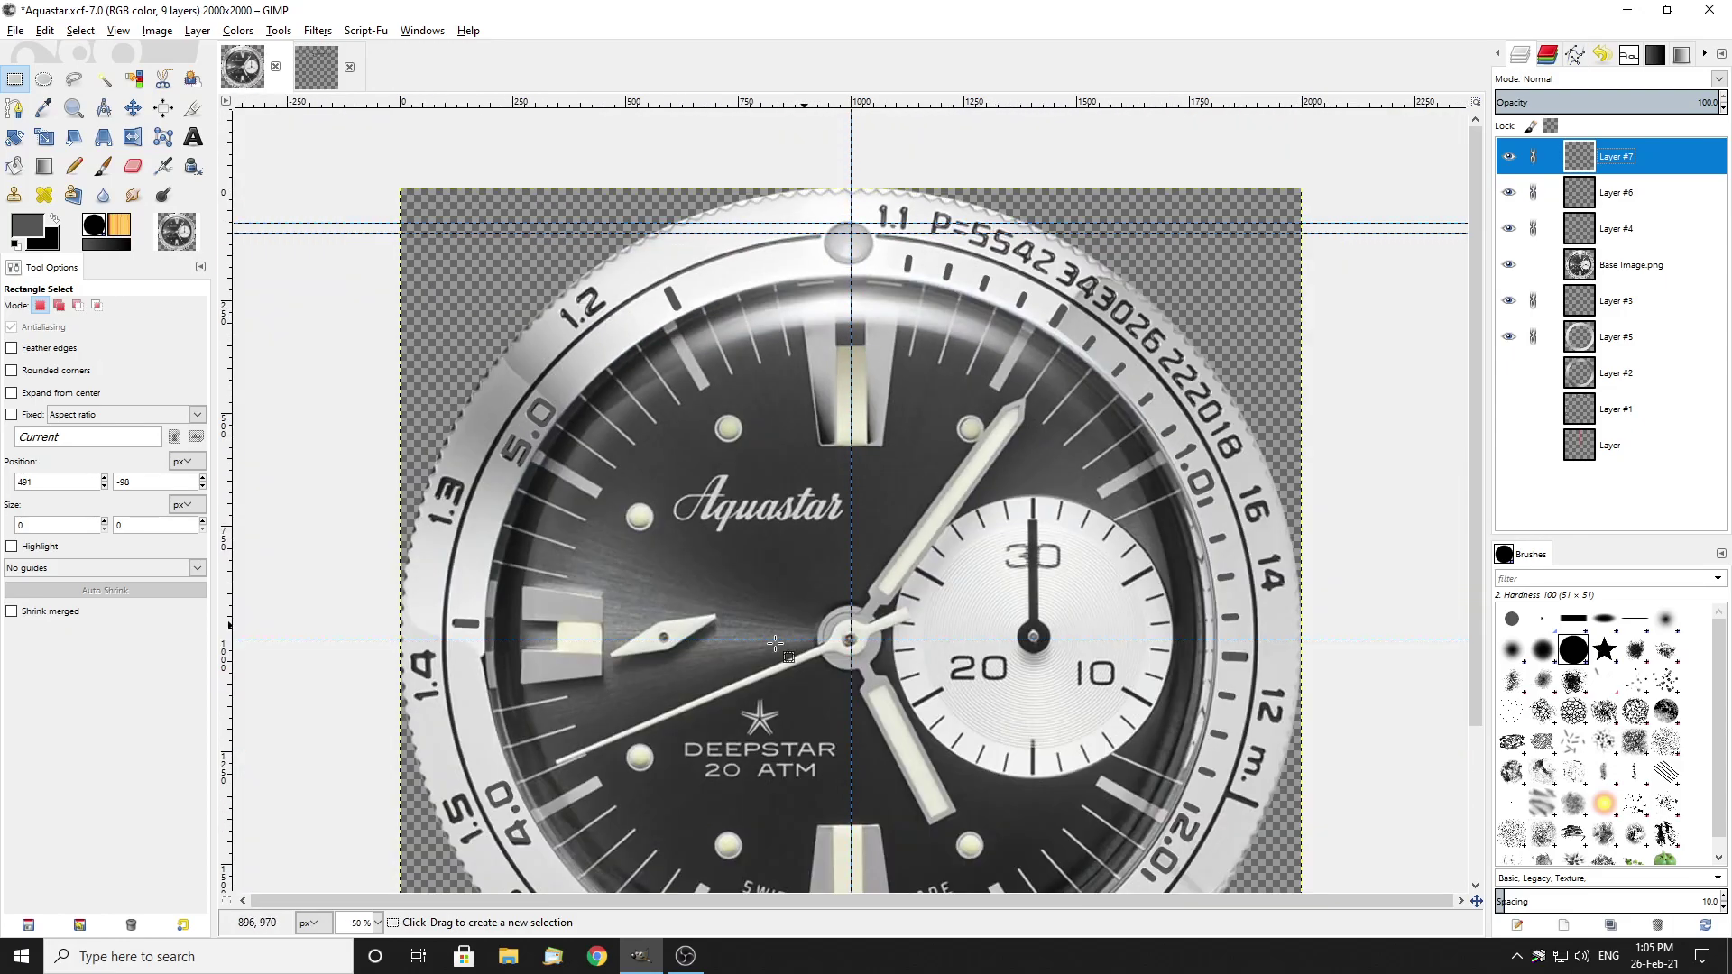
{"action": "key", "text": "plus"}
{"action": "key", "text": "2"}
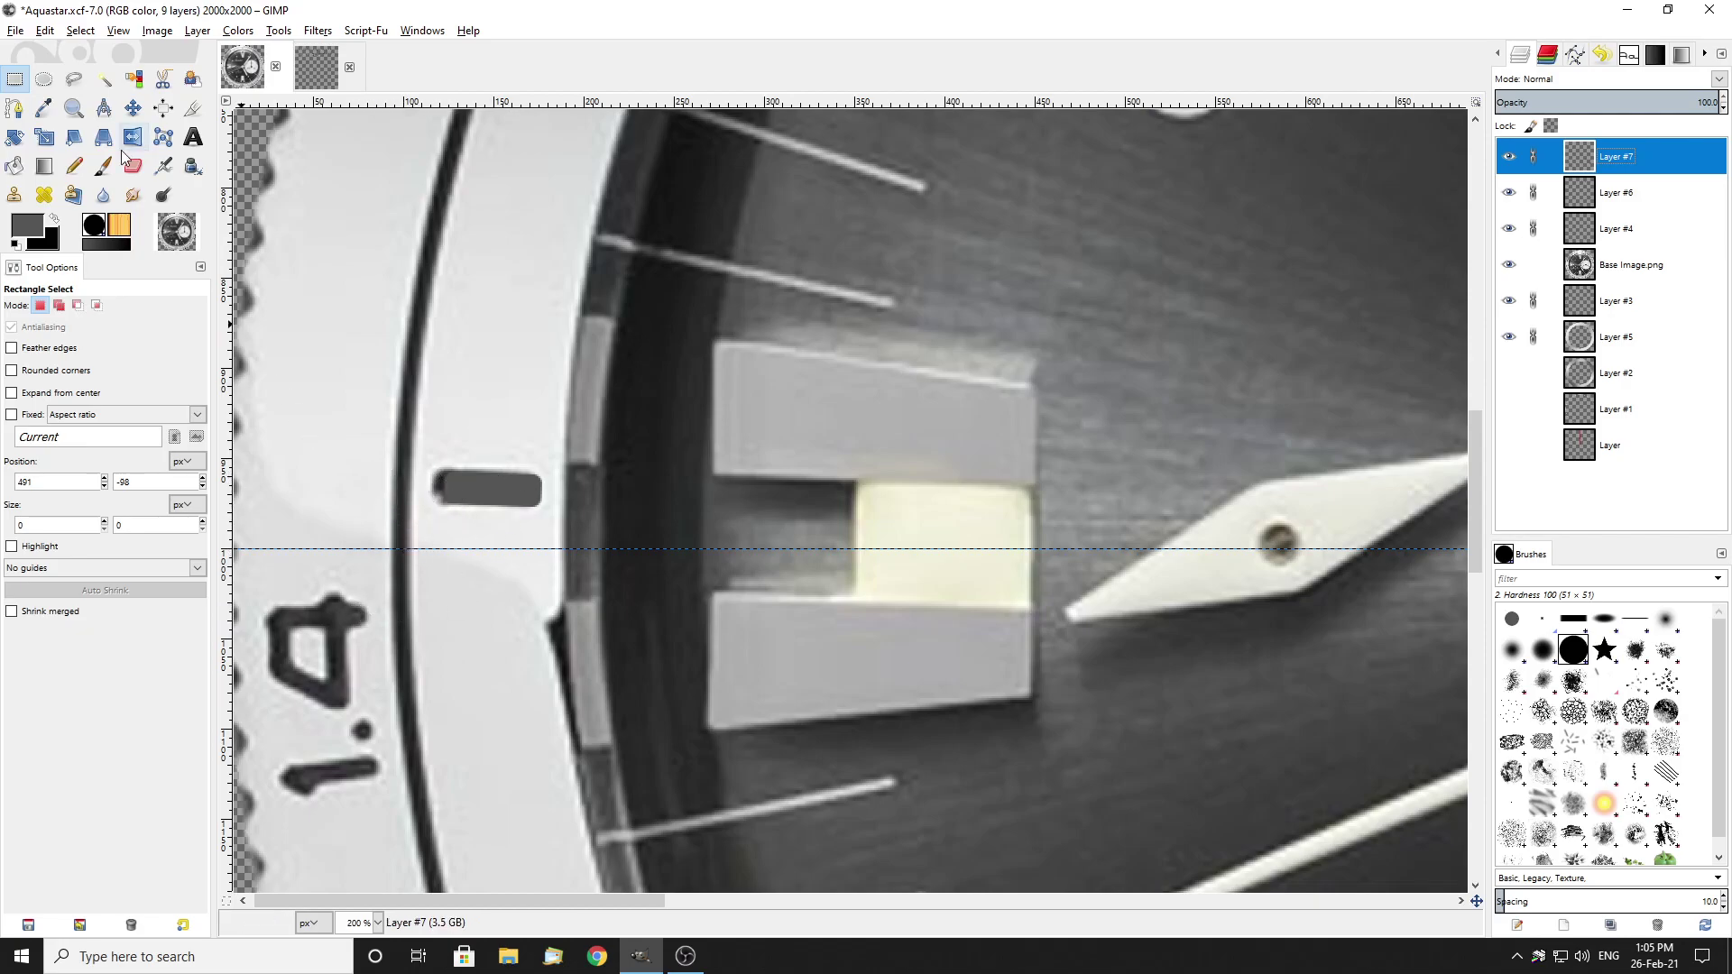
{"action": "left_click", "coordinate": [104, 108]}
{"action": "scroll", "coordinate": [297, 442], "scroll_direction": "up", "scroll_amount": 4}
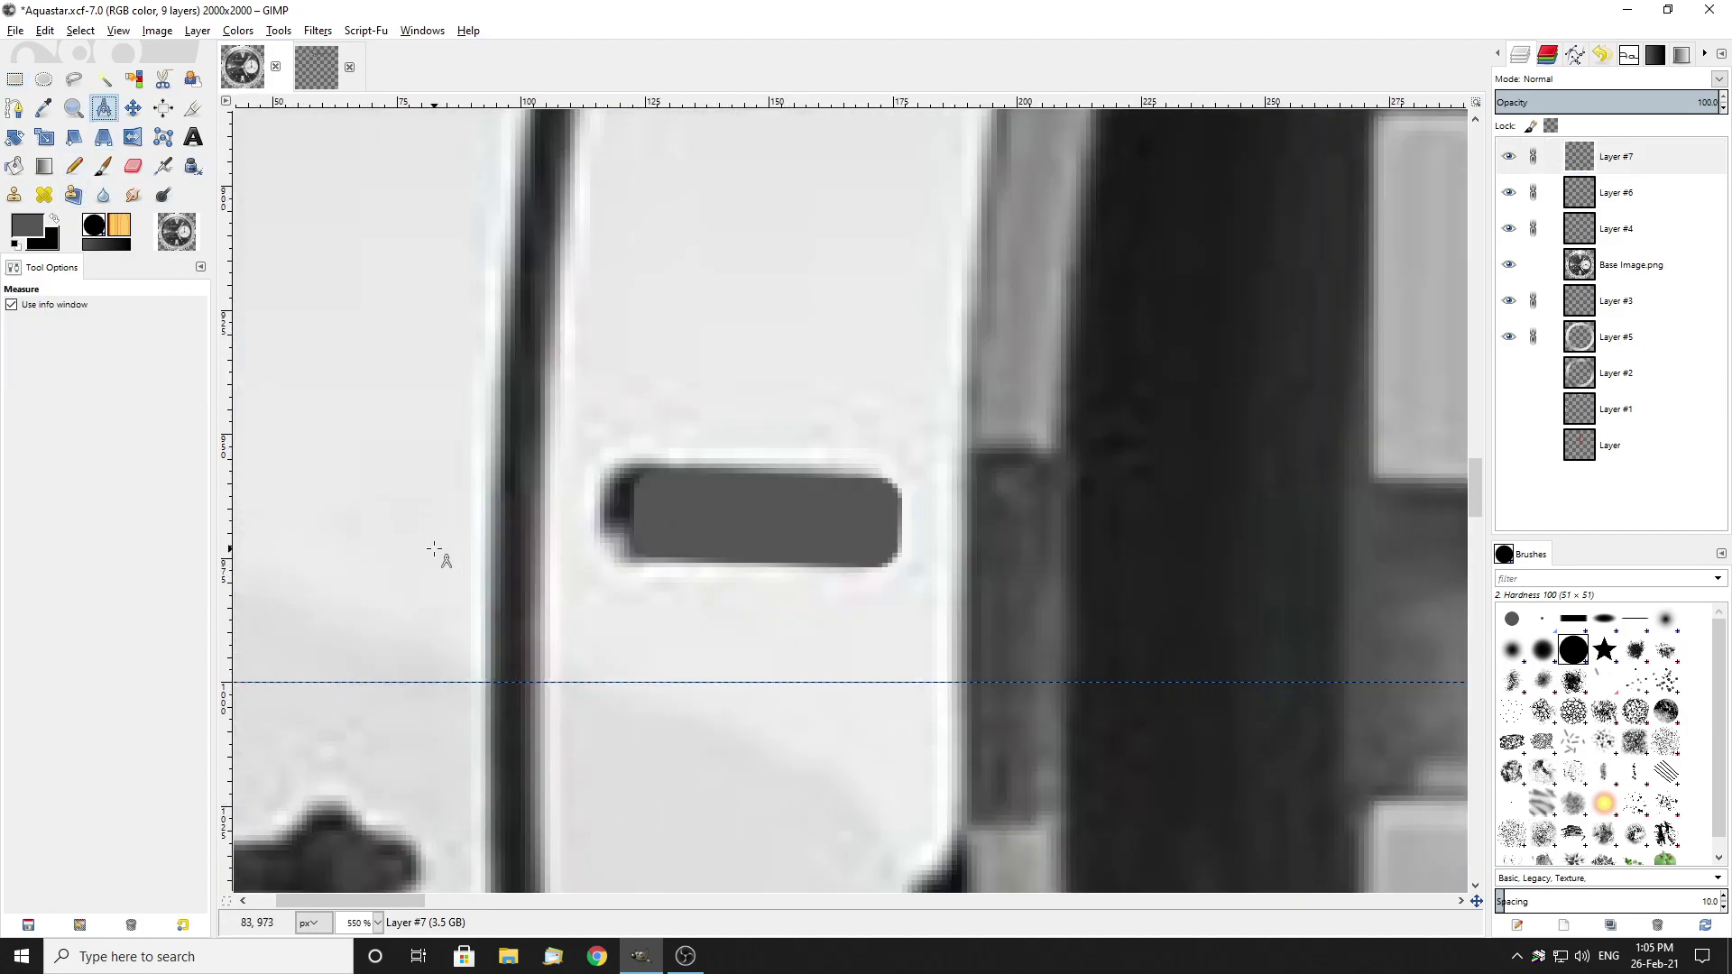
{"action": "left_click_drag", "start_coordinate": [512, 741], "coordinate": [578, 741]}
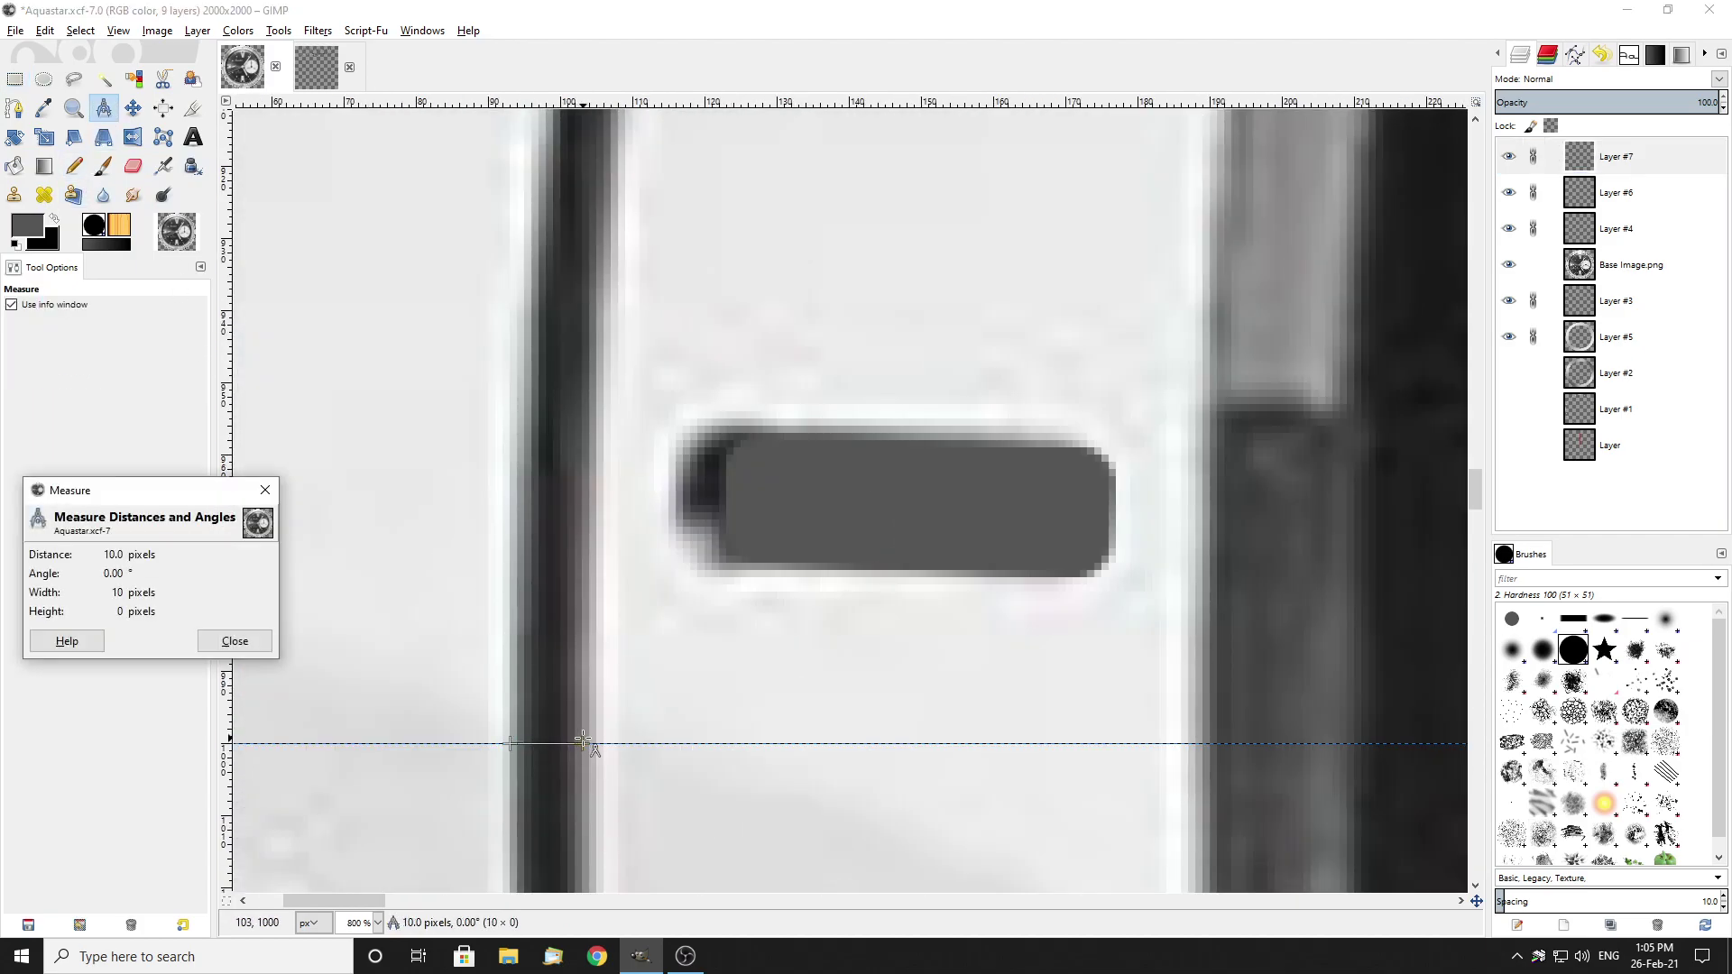
{"action": "left_click", "coordinate": [234, 641]}
{"action": "scroll", "coordinate": [641, 537], "scroll_direction": "down", "scroll_amount": 5}
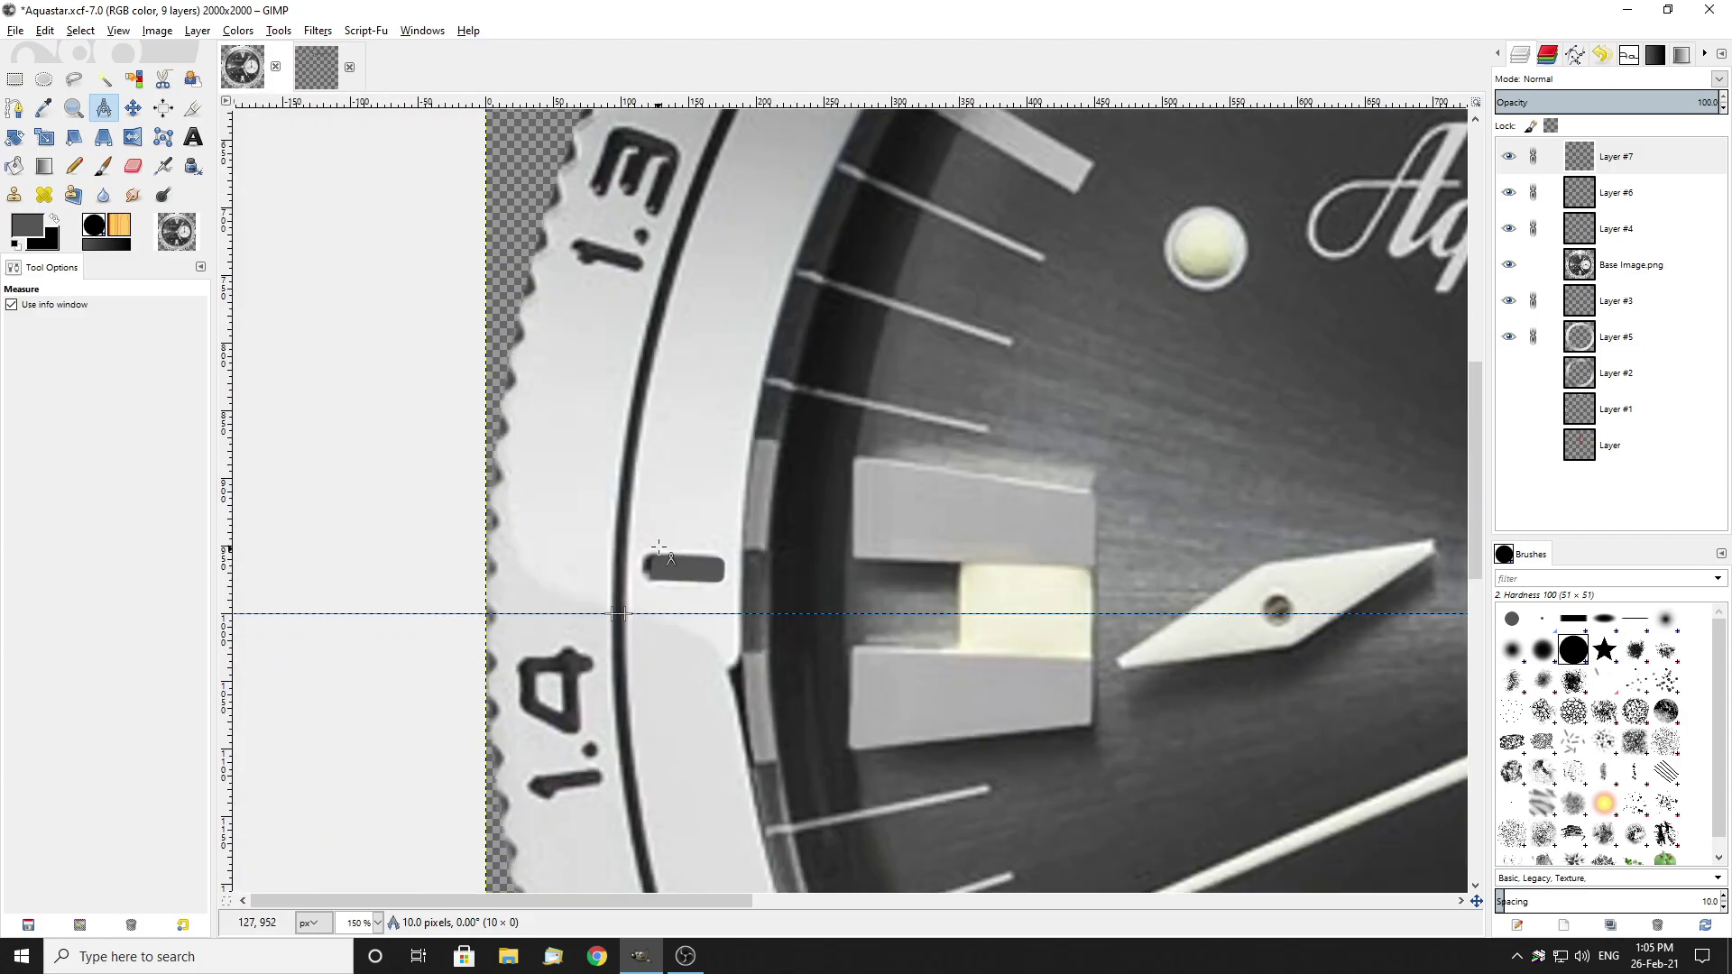
{"action": "scroll", "coordinate": [678, 533], "scroll_direction": "down", "scroll_amount": 1}
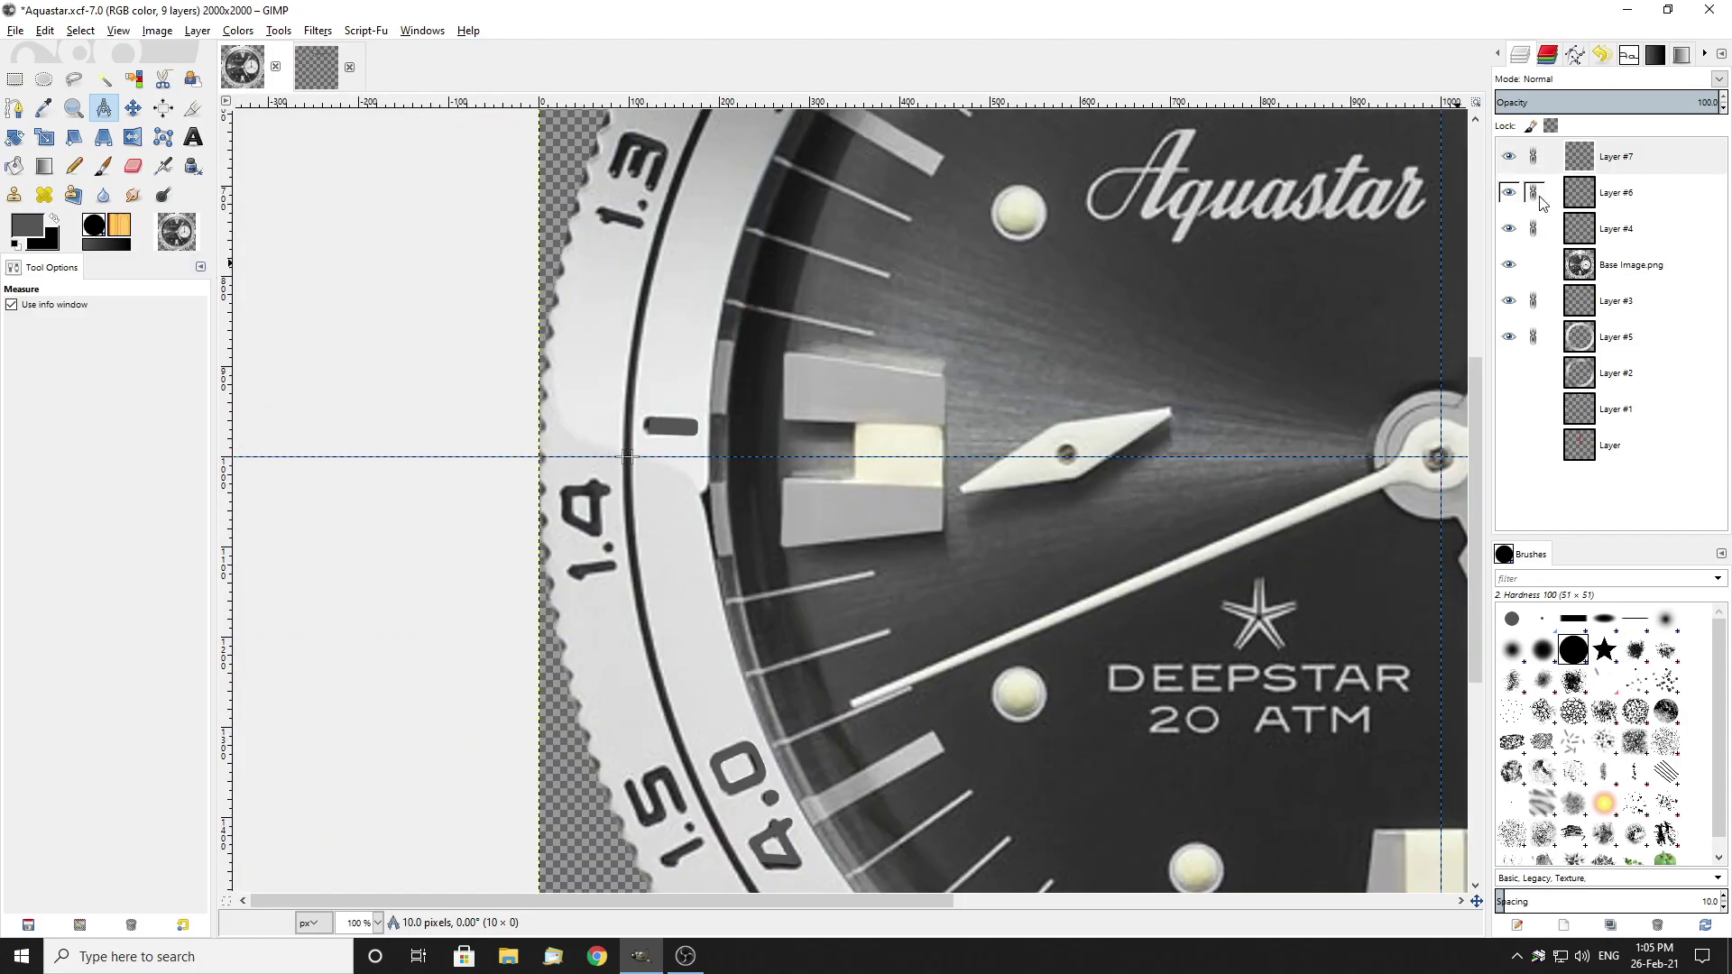
{"action": "left_click", "coordinate": [14, 79]}
{"action": "scroll", "coordinate": [568, 437], "scroll_direction": "down", "scroll_amount": 2}
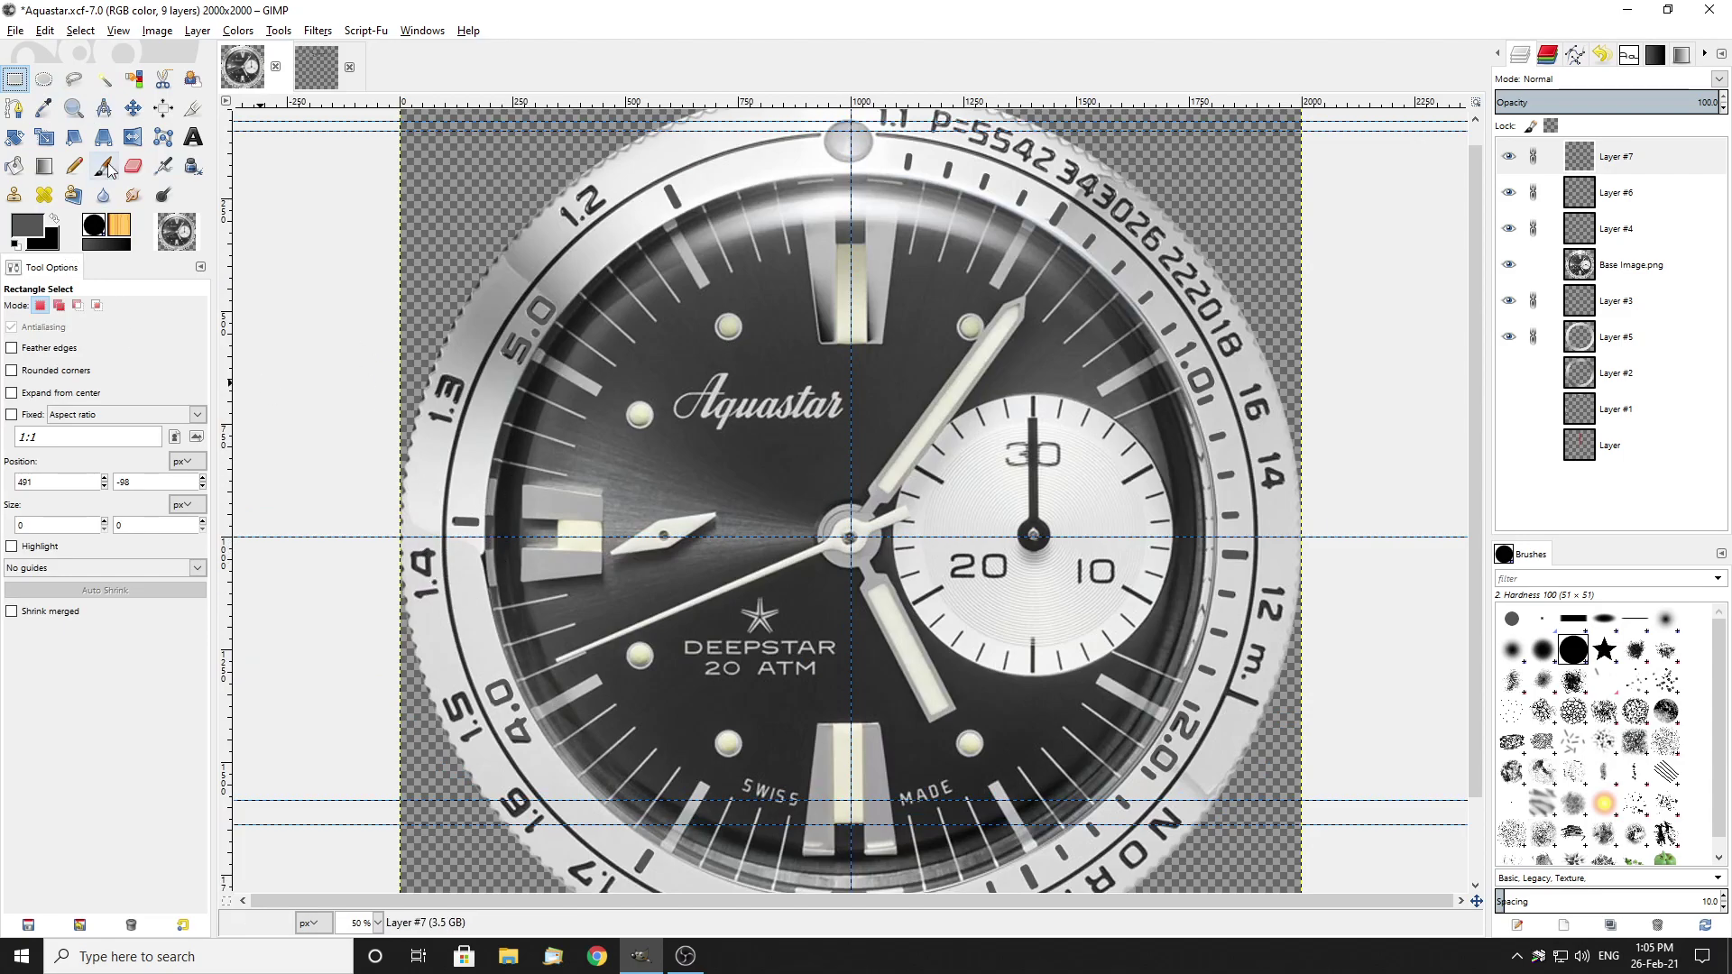
{"action": "left_click", "coordinate": [43, 79]}
{"action": "left_click", "coordinate": [40, 307]}
{"action": "left_click_drag", "start_coordinate": [849, 539], "coordinate": [432, 577]}
{"action": "scroll", "coordinate": [422, 566], "scroll_direction": "up", "scroll_amount": 2}
{"action": "scroll", "coordinate": [261, 578], "scroll_direction": "down", "scroll_amount": 2}
{"action": "scroll", "coordinate": [271, 658], "scroll_direction": "up", "scroll_amount": 1}
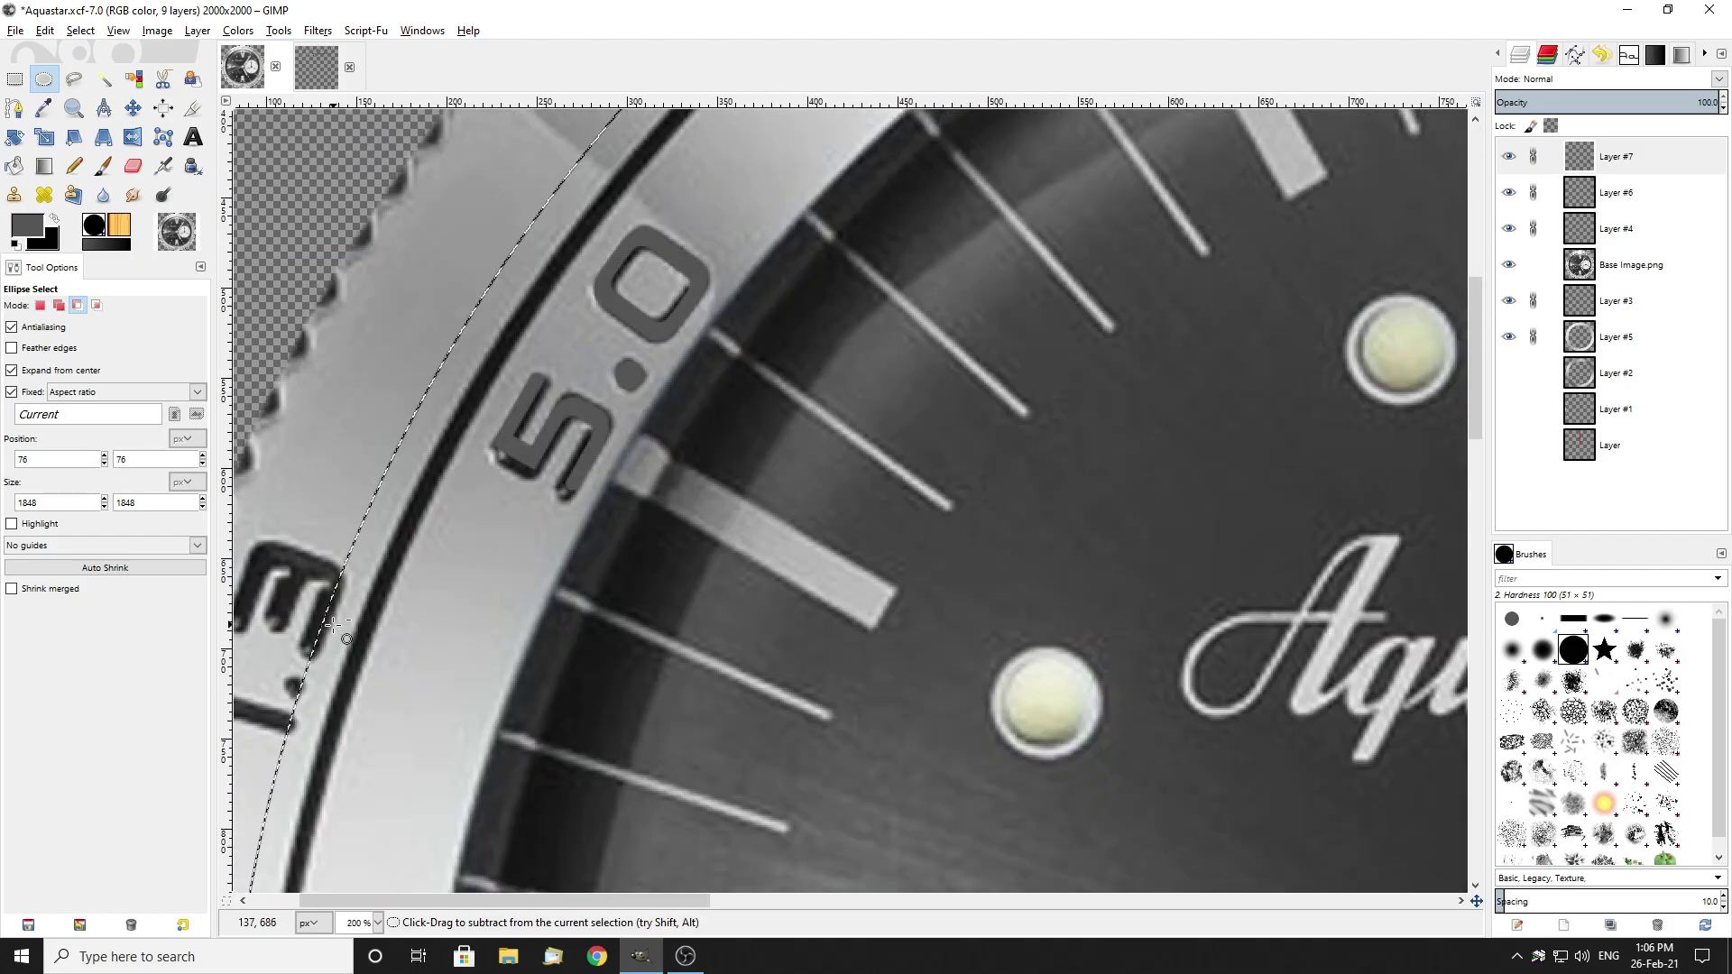
{"action": "scroll", "coordinate": [271, 658], "scroll_direction": "down", "scroll_amount": 2}
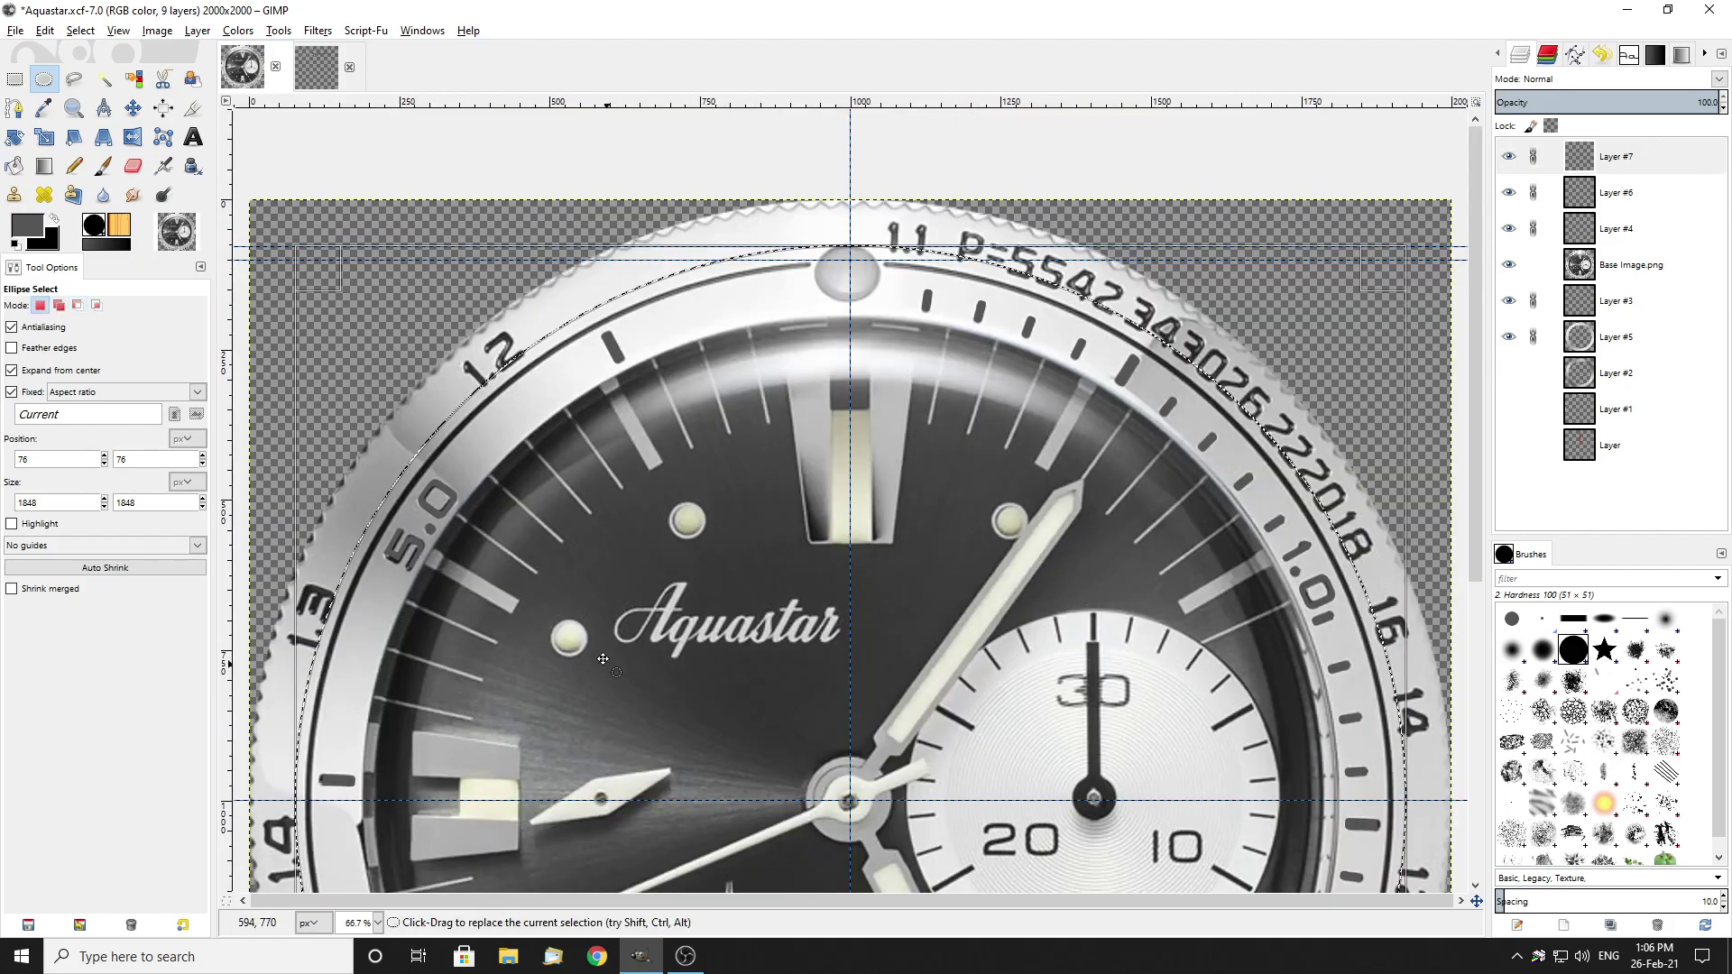
Step: Hide Base Image.png and clear the circular selection
{"action": "left_click", "coordinate": [1511, 266]}
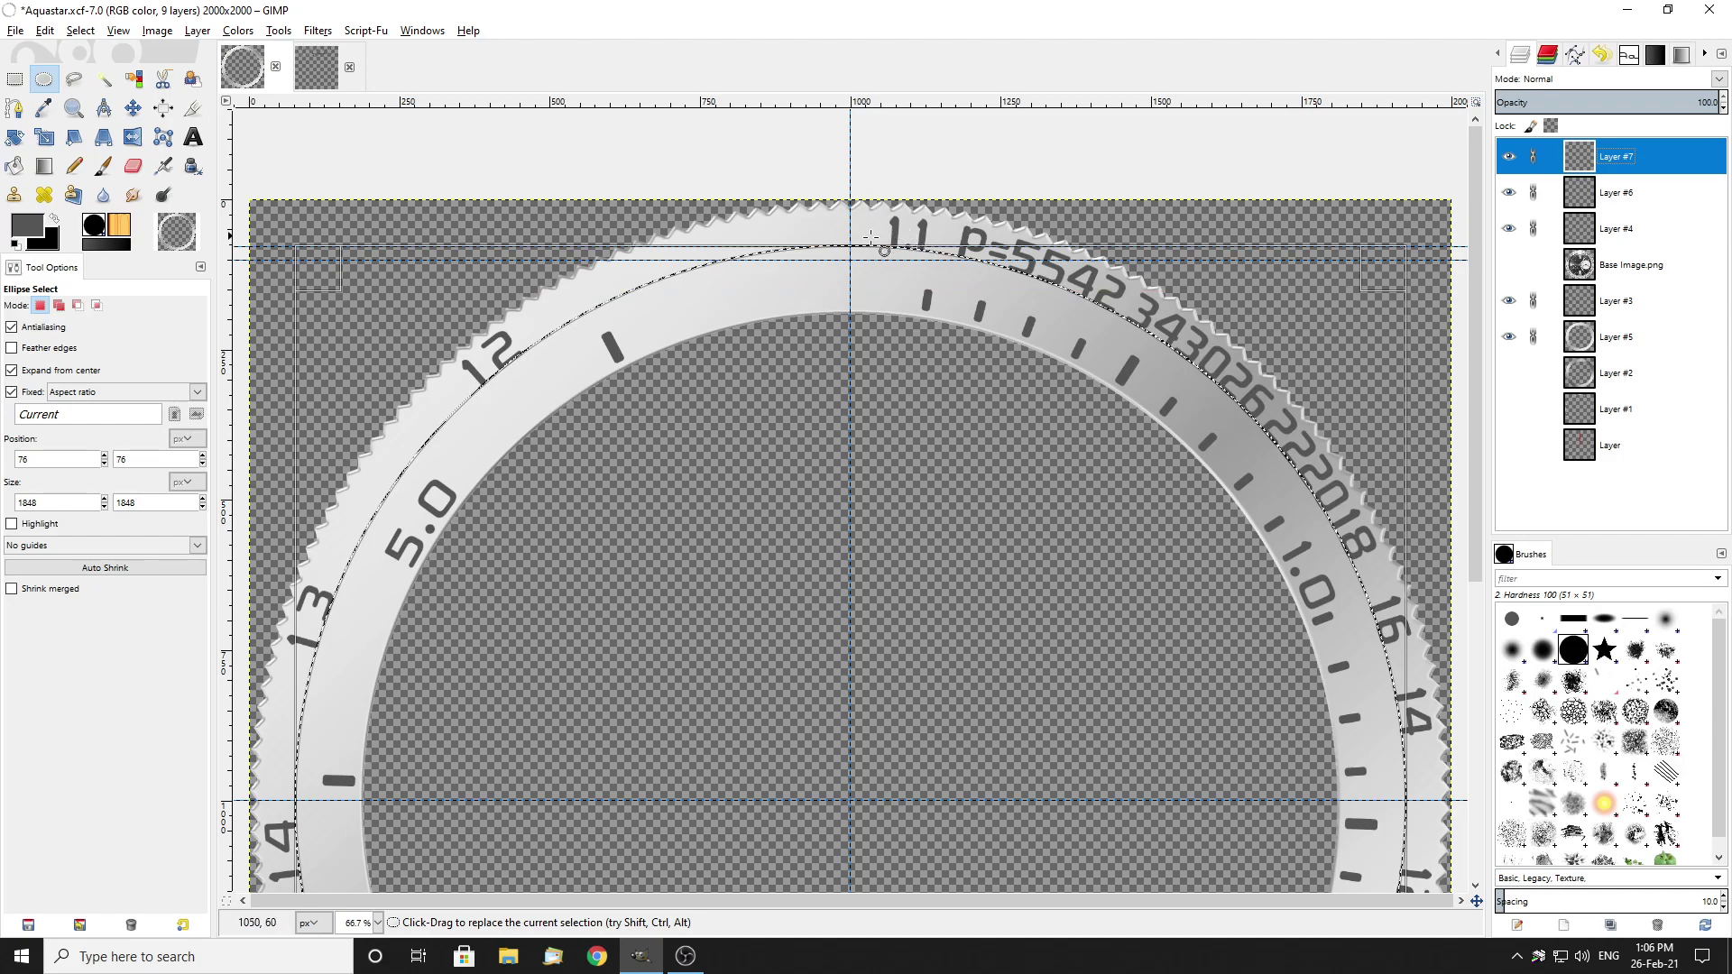
{"action": "left_click", "coordinate": [14, 81]}
{"action": "left_click", "coordinate": [455, 111]}
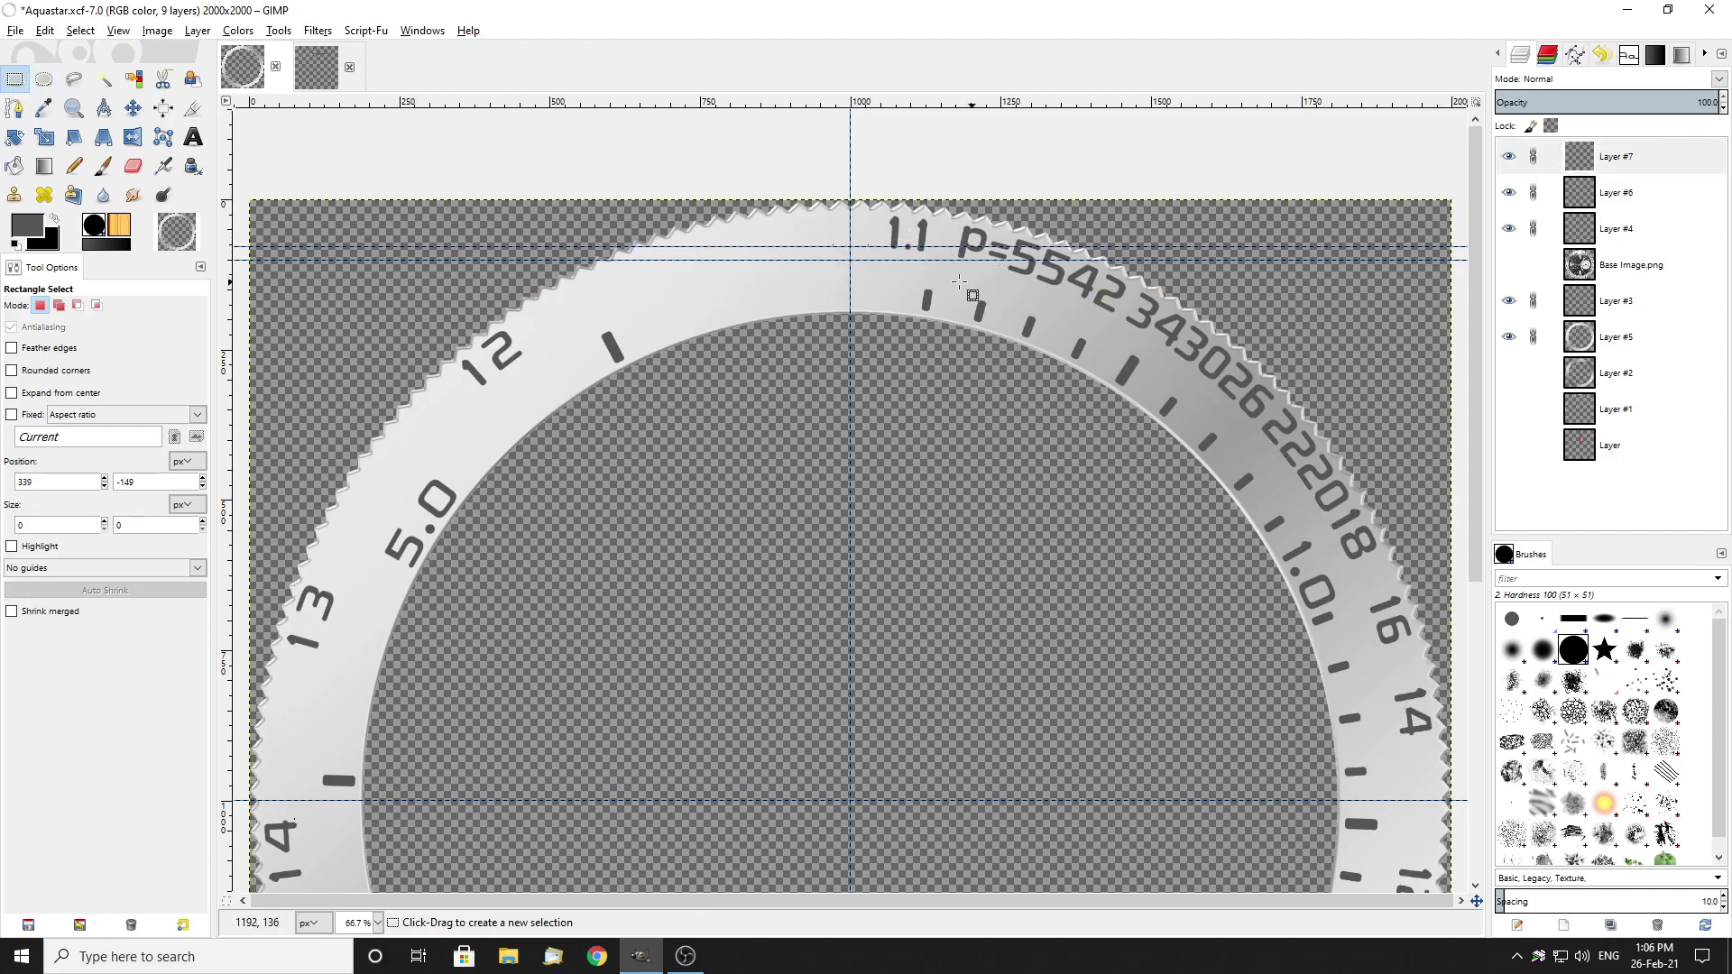
Step: Draw a circular selection about 1810 px across, centred on the intersection of the two middle guides
{"action": "left_click", "coordinate": [44, 79]}
{"action": "scroll", "coordinate": [864, 657], "scroll_direction": "down", "scroll_amount": 3}
{"action": "left_click_drag", "start_coordinate": [850, 602], "coordinate": [342, 606]}
{"action": "scroll", "coordinate": [874, 355], "scroll_direction": "down", "scroll_amount": 2}
{"action": "scroll", "coordinate": [881, 201], "scroll_direction": "up", "scroll_amount": 1}
{"action": "scroll", "coordinate": [966, 278], "scroll_direction": "down", "scroll_amount": 3}
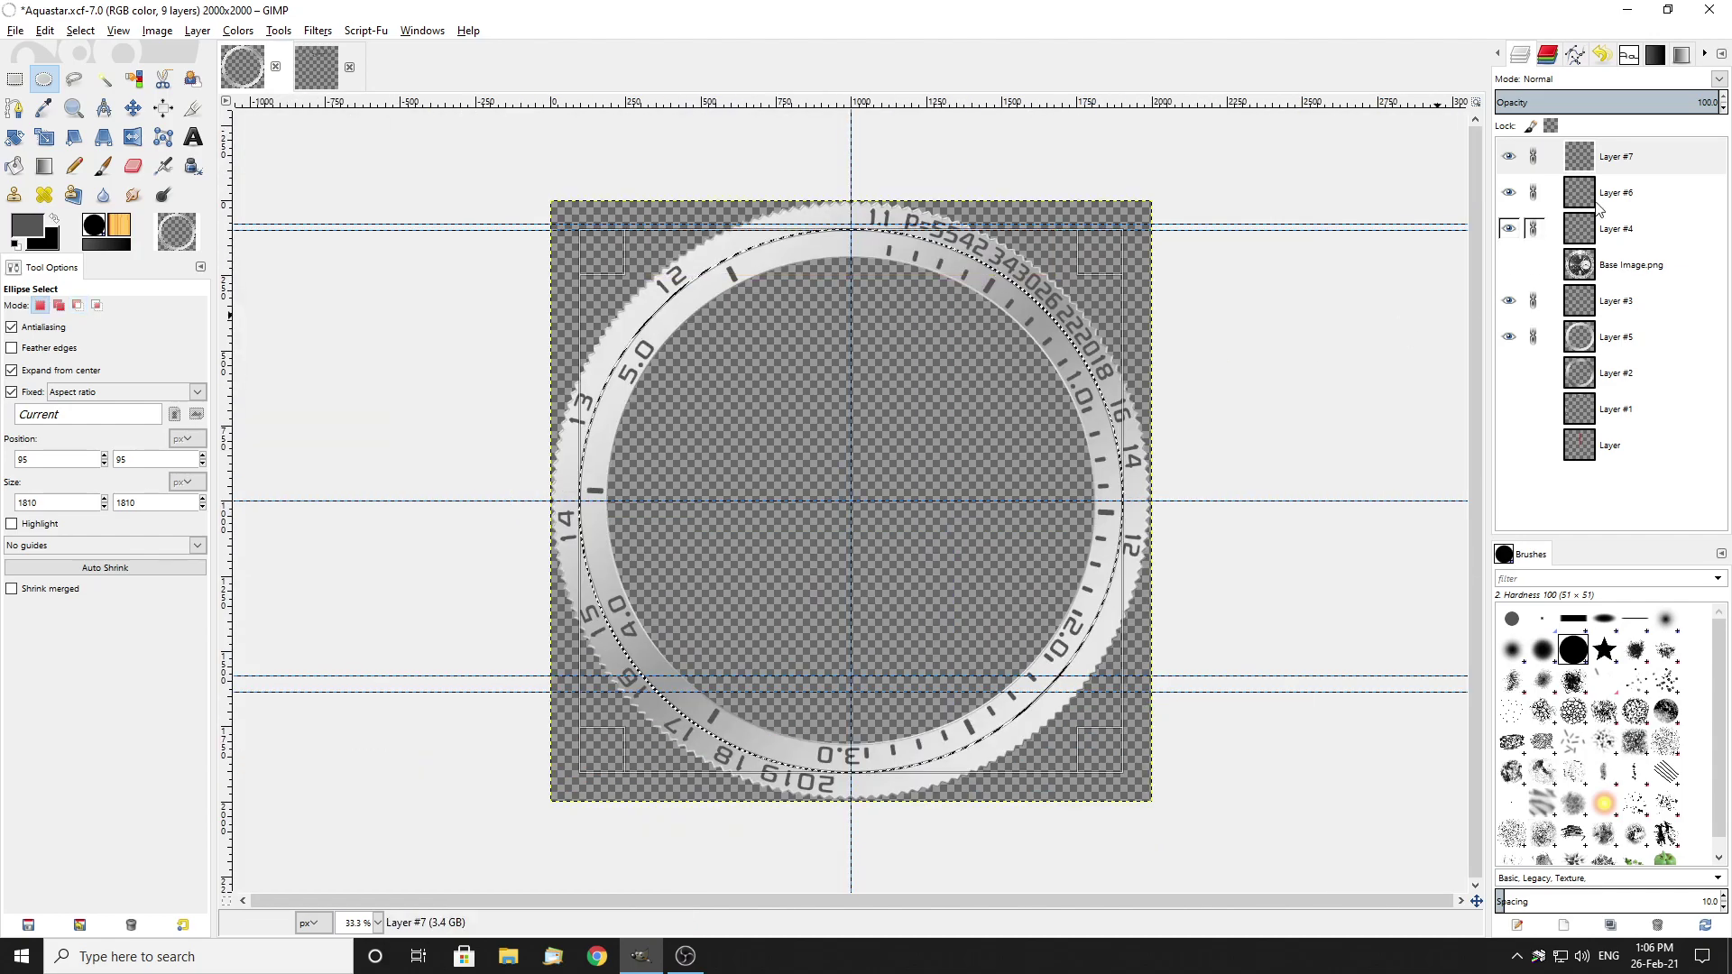
Step: Add a new 2000 x 2000 px layer filled with transparency above Layer #7
{"action": "right_click", "coordinate": [1584, 215]}
{"action": "left_click", "coordinate": [1538, 188]}
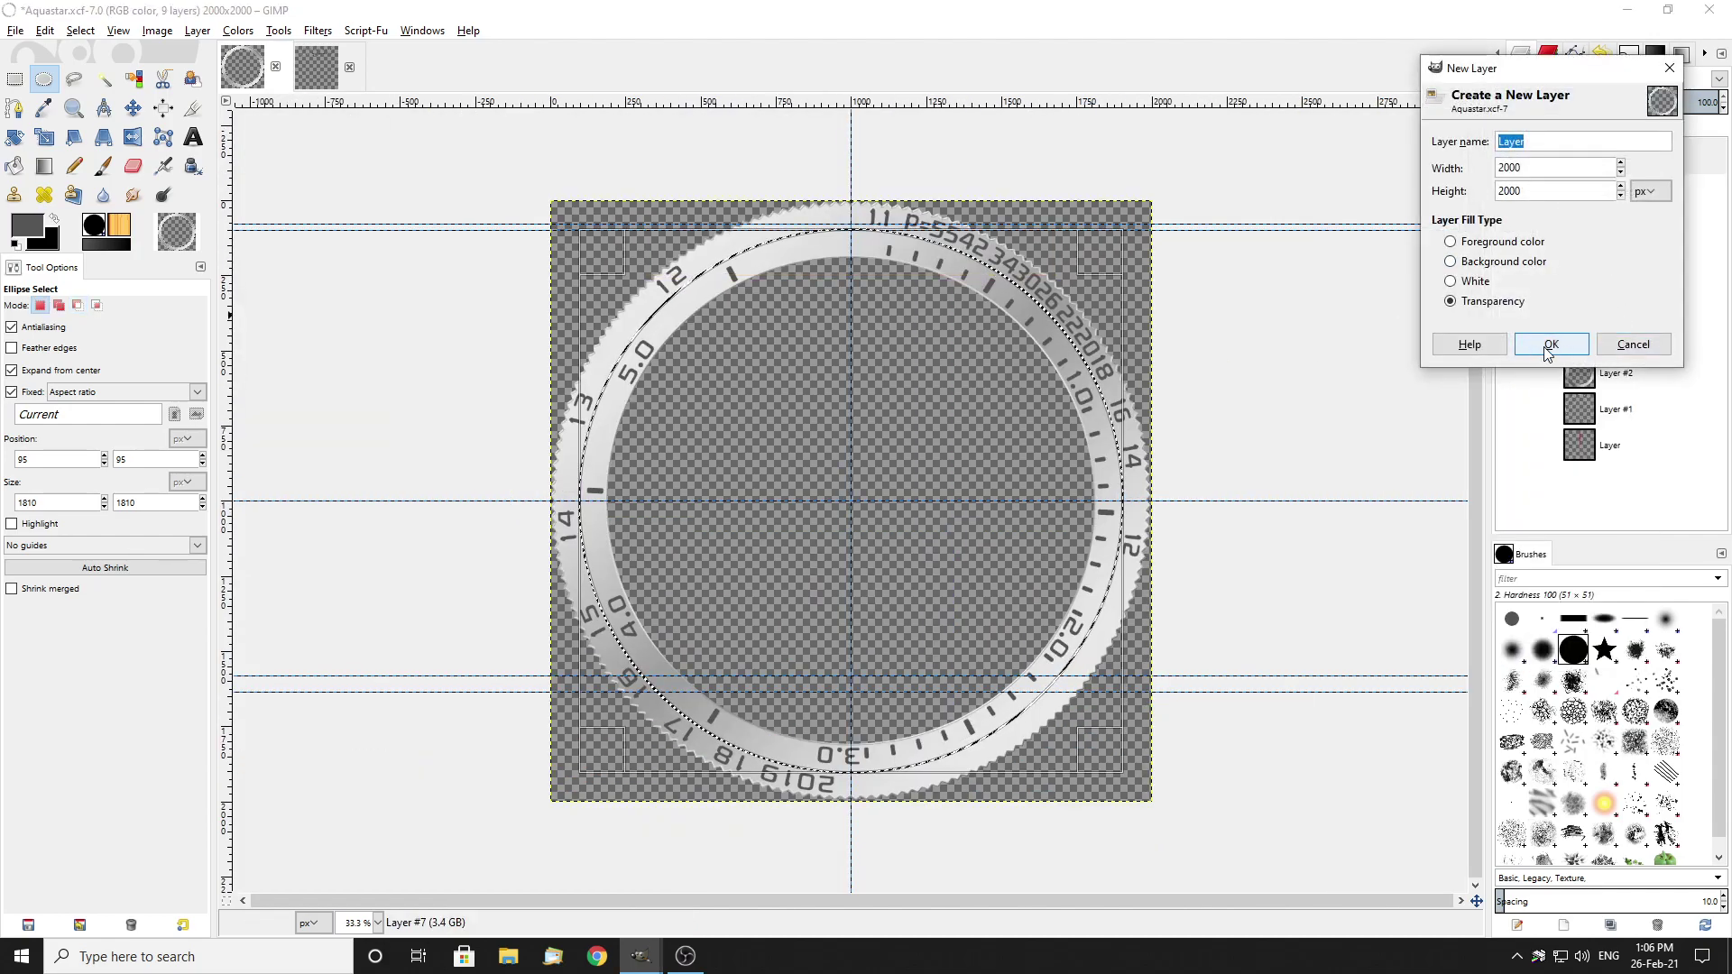
{"action": "left_click", "coordinate": [1547, 347]}
Step: Resize the circular selection about its centre to a diameter of about 1808 px
{"action": "scroll", "coordinate": [832, 231], "scroll_direction": "up", "scroll_amount": 3}
{"action": "scroll", "coordinate": [777, 270], "scroll_direction": "up", "scroll_amount": 3}
{"action": "left_click_drag", "start_coordinate": [982, 294], "coordinate": [1008, 220]}
{"action": "scroll", "coordinate": [971, 240], "scroll_direction": "up", "scroll_amount": 2}
{"action": "scroll", "coordinate": [1024, 233], "scroll_direction": "down", "scroll_amount": 3}
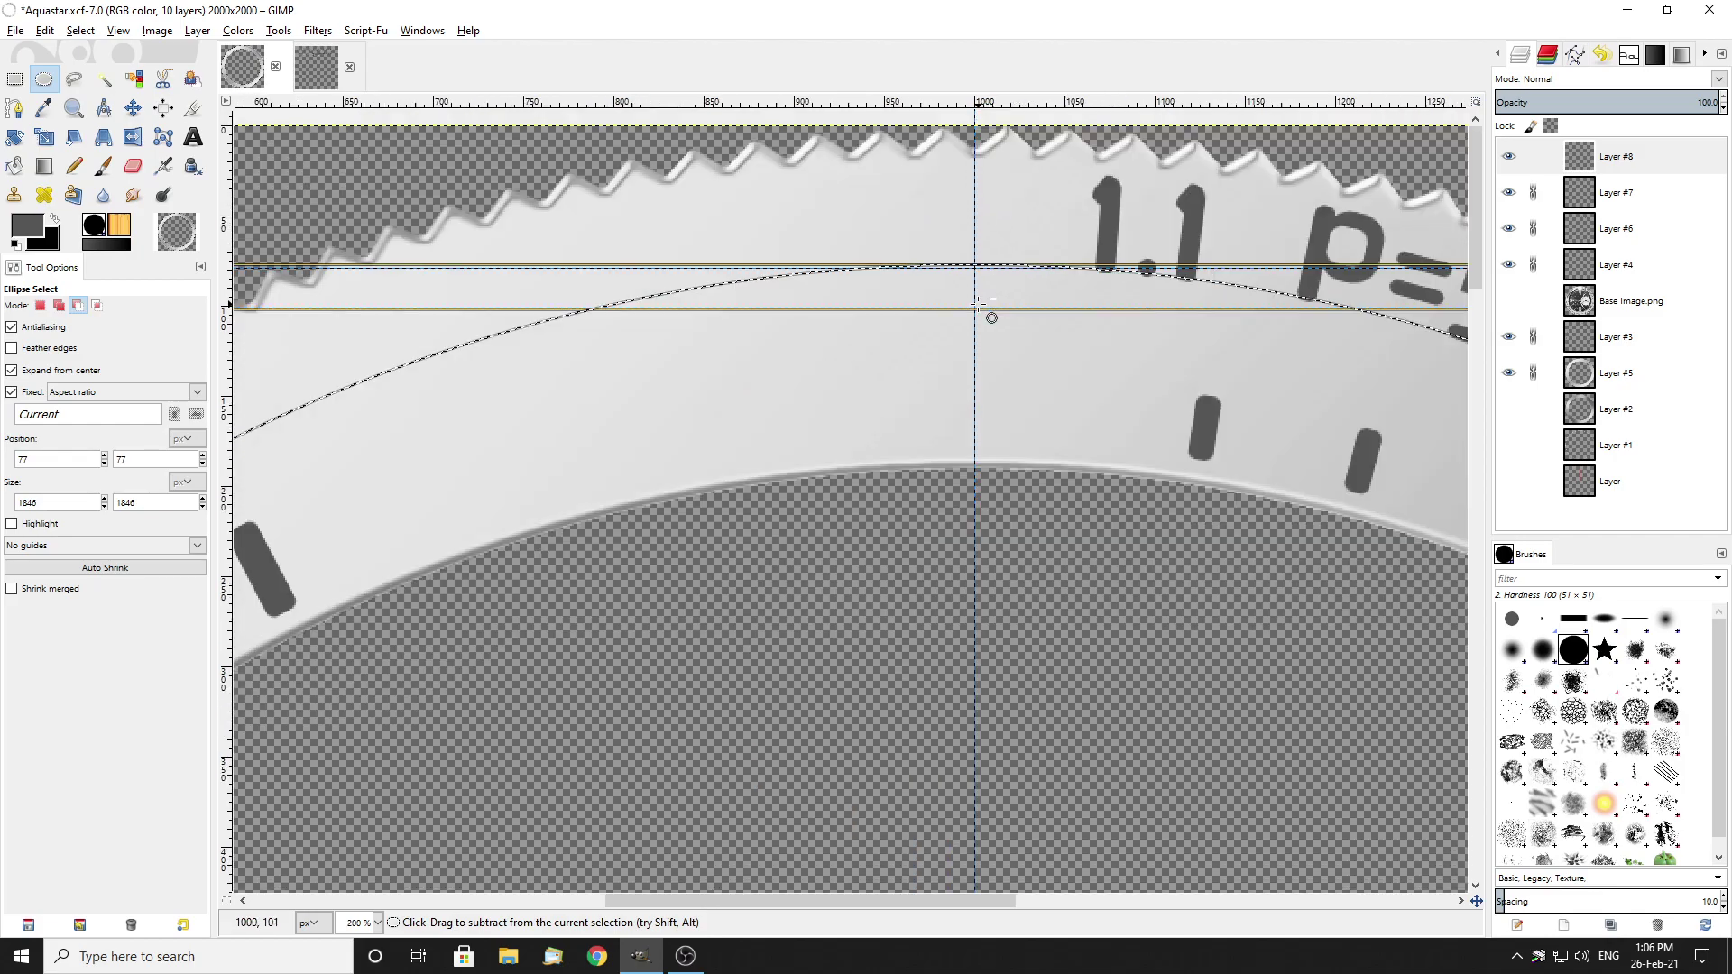
{"action": "scroll", "coordinate": [966, 296], "scroll_direction": "up", "scroll_amount": 1}
{"action": "mouse_move", "coordinate": [980, 265]}
{"action": "left_mouse_down"}
{"action": "mouse_move", "coordinate": [985, 329]}
{"action": "mouse_move", "coordinate": [1001, 327]}
{"action": "mouse_move", "coordinate": [996, 285]}
{"action": "left_mouse_up"}
{"action": "scroll", "coordinate": [984, 329], "scroll_direction": "up", "scroll_amount": 3}
{"action": "scroll", "coordinate": [996, 285], "scroll_direction": "down", "scroll_amount": 6}
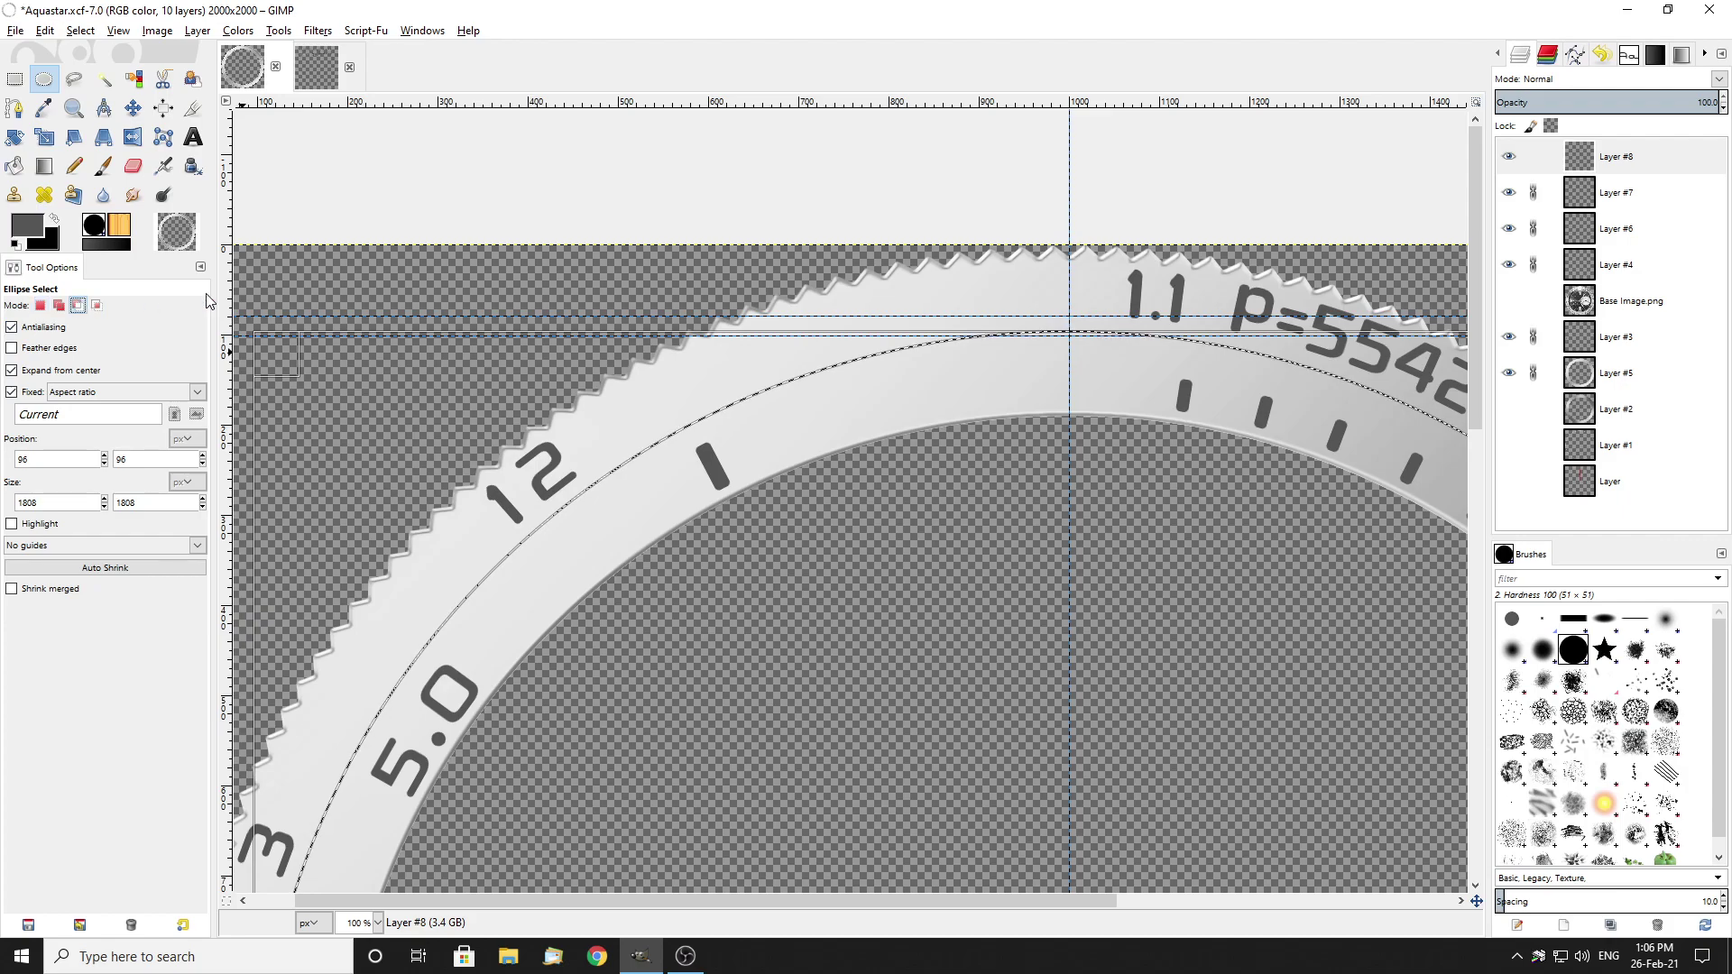
Step: Subtract a concentric circle about 1788 px across from the selection to leave a thin ring
{"action": "scroll", "coordinate": [1148, 668], "scroll_direction": "down", "scroll_amount": 5}
{"action": "left_click", "coordinate": [1079, 755]}
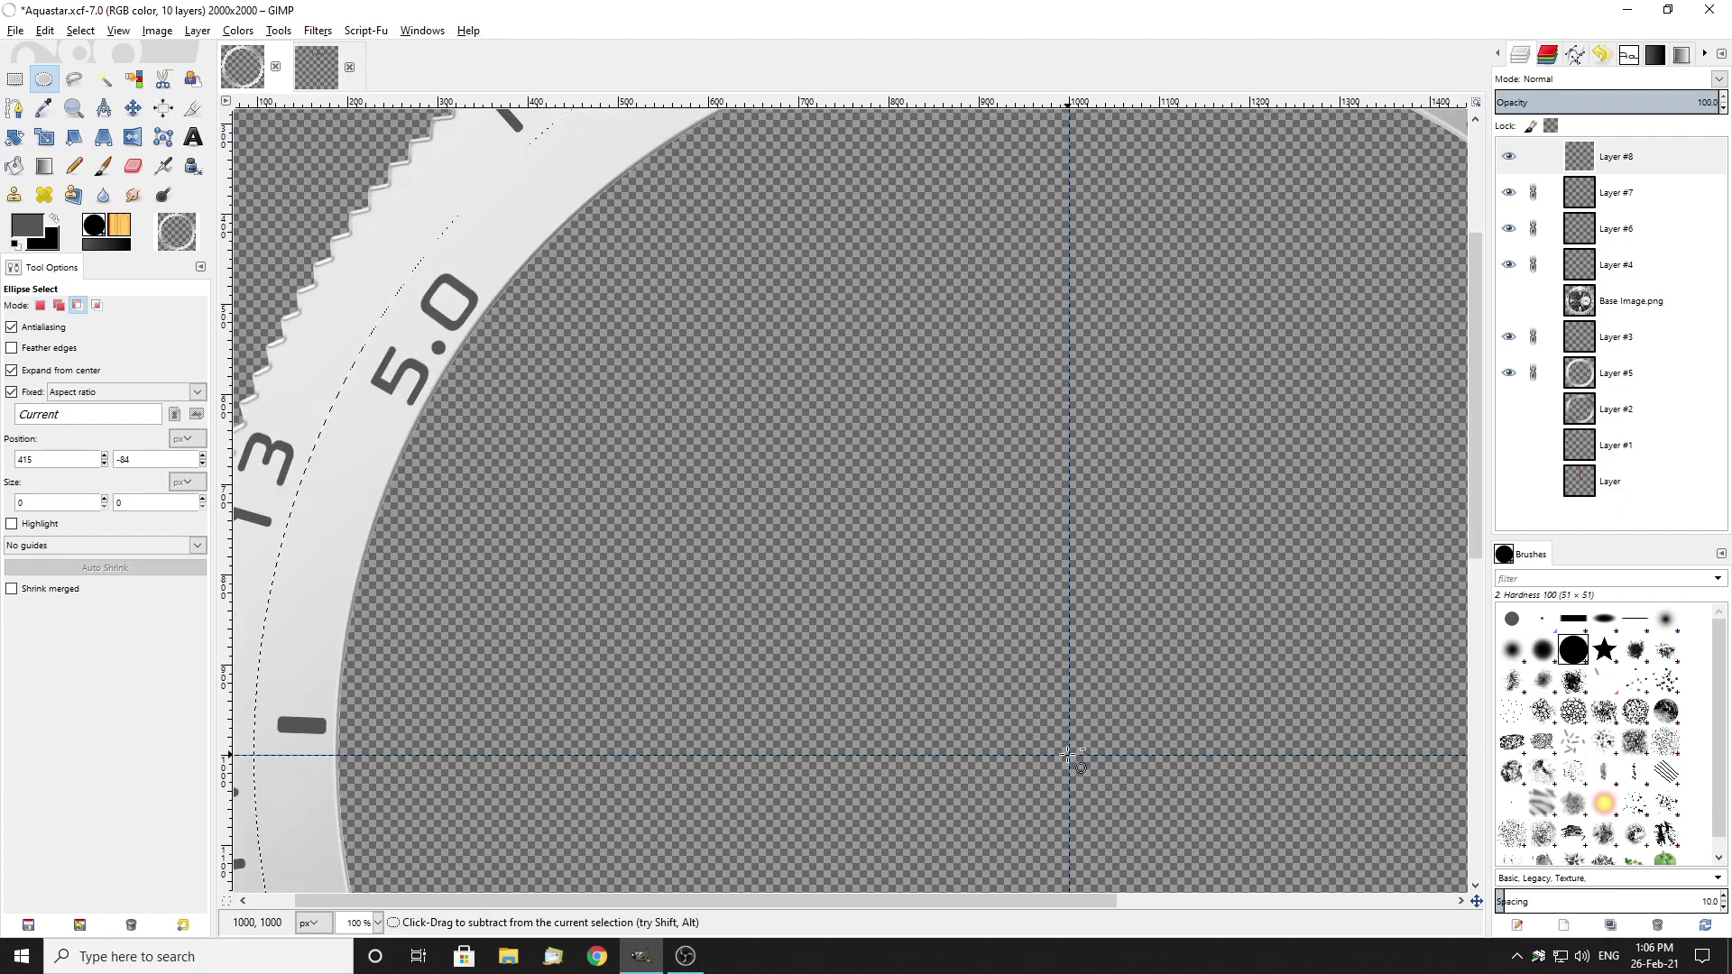
{"action": "left_click_drag", "start_coordinate": [1071, 755], "coordinate": [852, 357]}
{"action": "scroll", "coordinate": [831, 754], "scroll_direction": "down", "scroll_amount": 2}
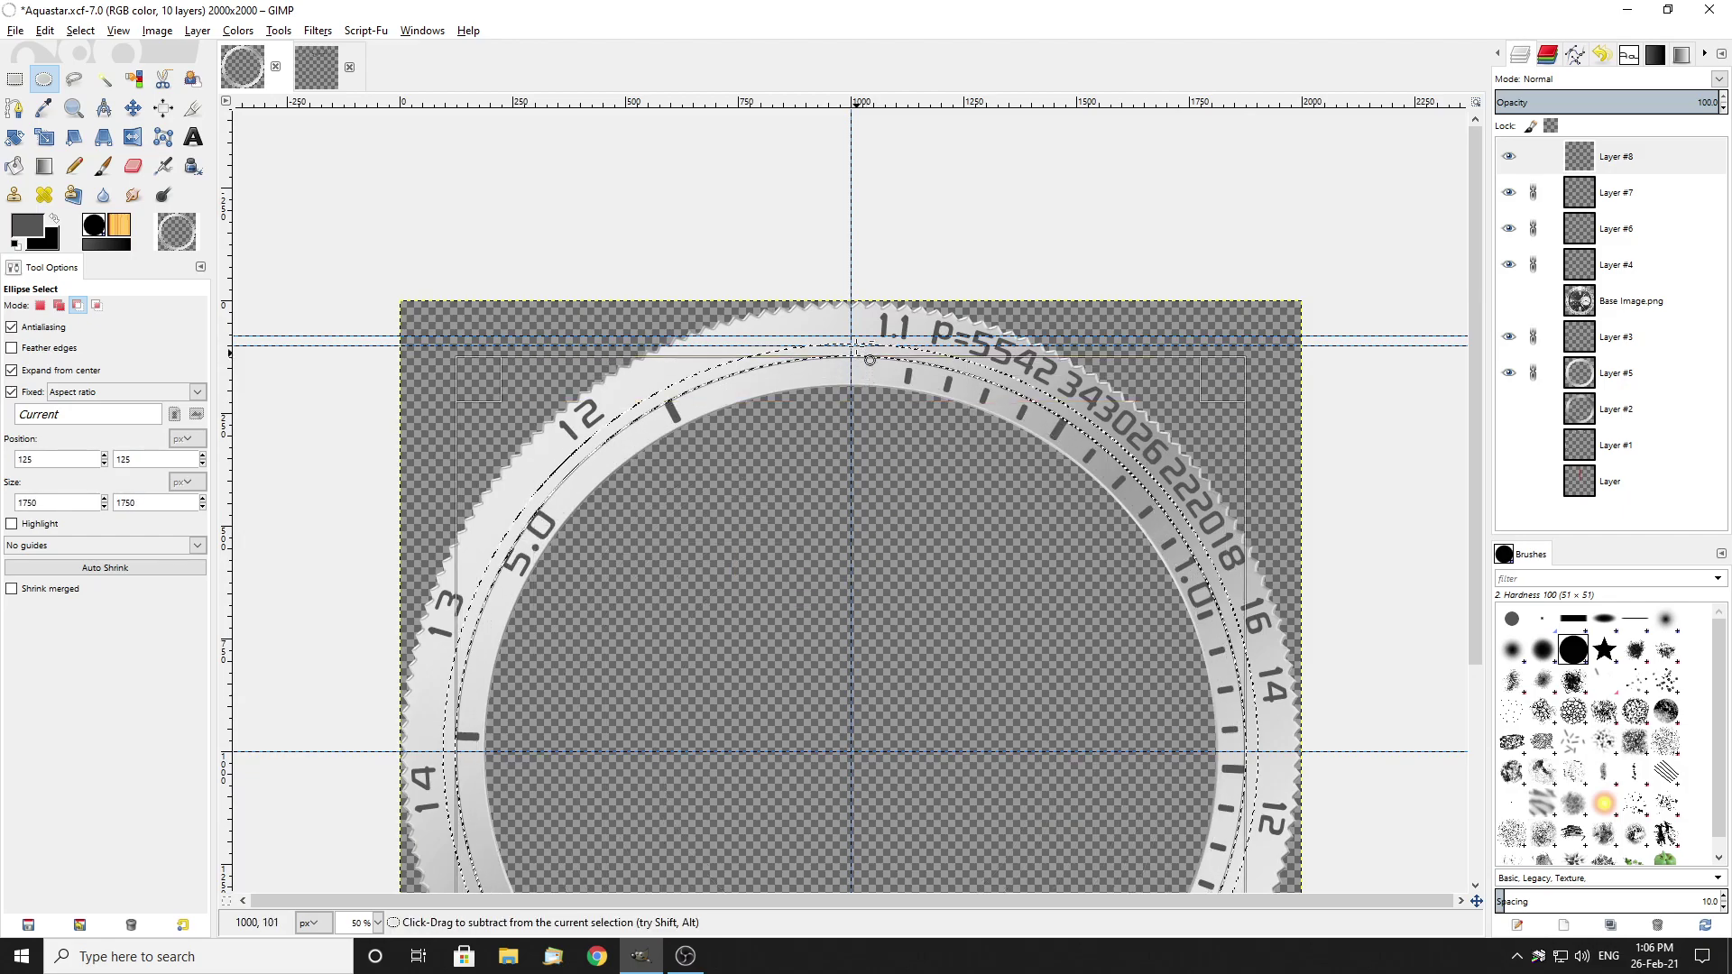
{"action": "scroll", "coordinate": [849, 338], "scroll_direction": "up", "scroll_amount": 5}
{"action": "scroll", "coordinate": [841, 338], "scroll_direction": "up", "scroll_amount": 3}
{"action": "mouse_move", "coordinate": [867, 586]}
{"action": "left_mouse_down"}
{"action": "mouse_move", "coordinate": [853, 417]}
{"action": "mouse_move", "coordinate": [862, 452]}
{"action": "left_mouse_up"}
{"action": "key", "text": "Return"}
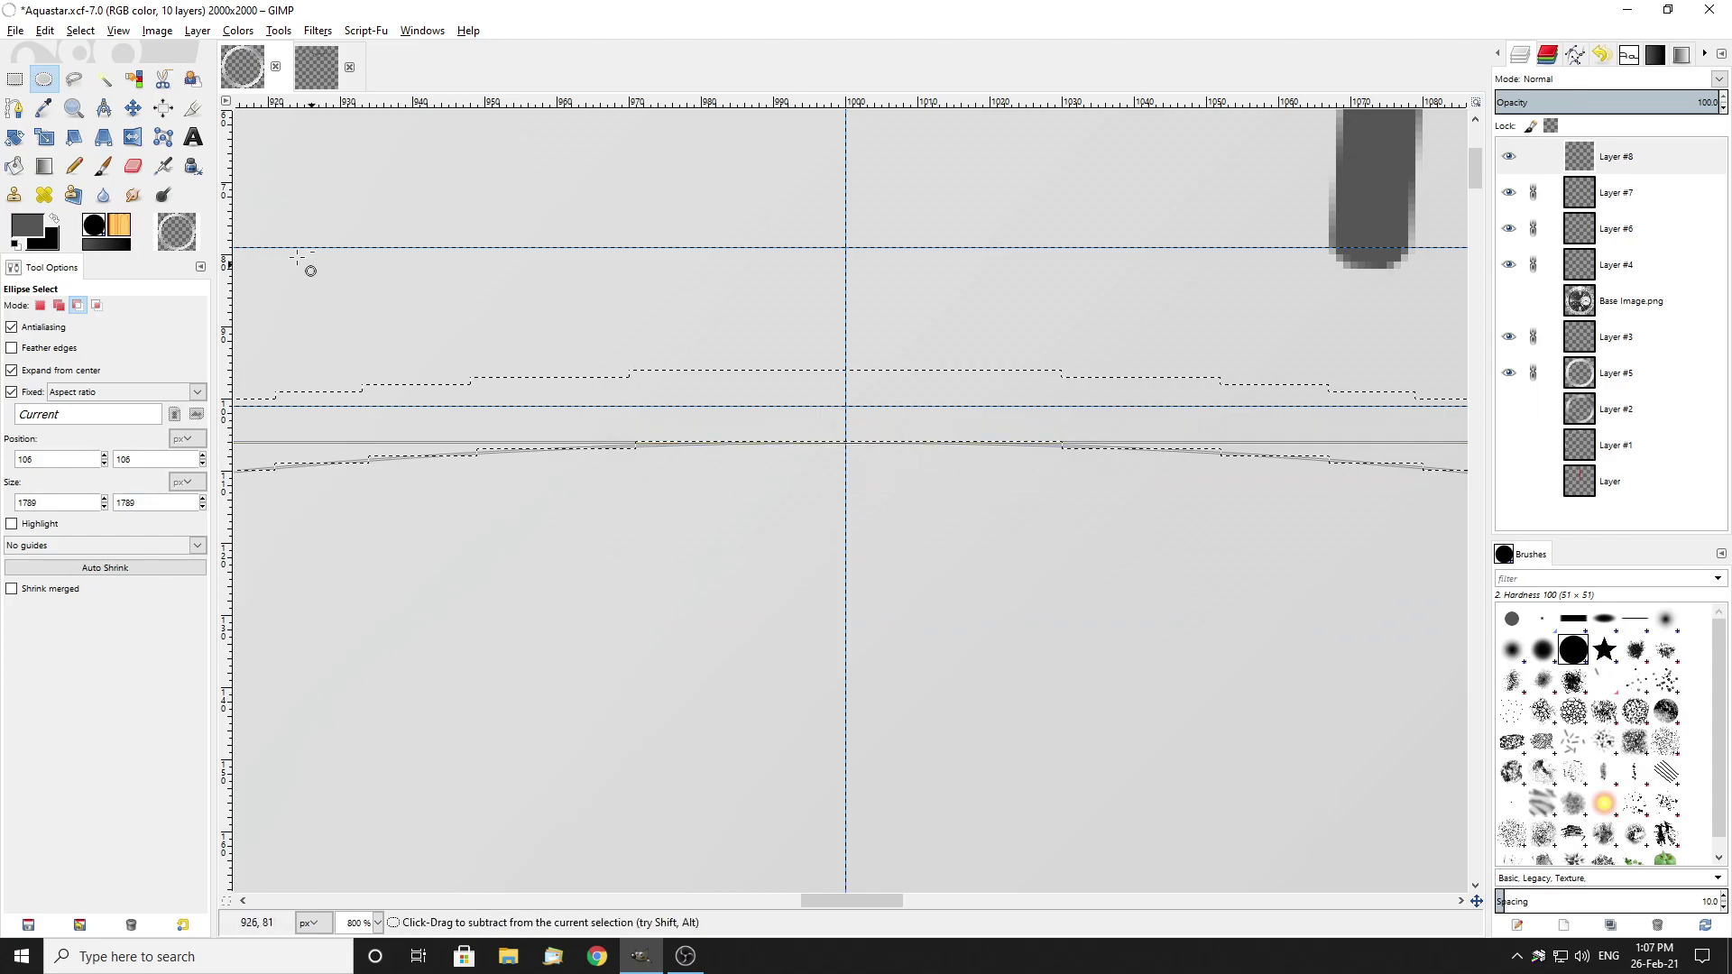
Step: Measure the ring selection's thickness along the vertical guide at the top of the bezel
{"action": "left_click", "coordinate": [103, 110]}
{"action": "left_click_drag", "start_coordinate": [846, 369], "coordinate": [846, 442]}
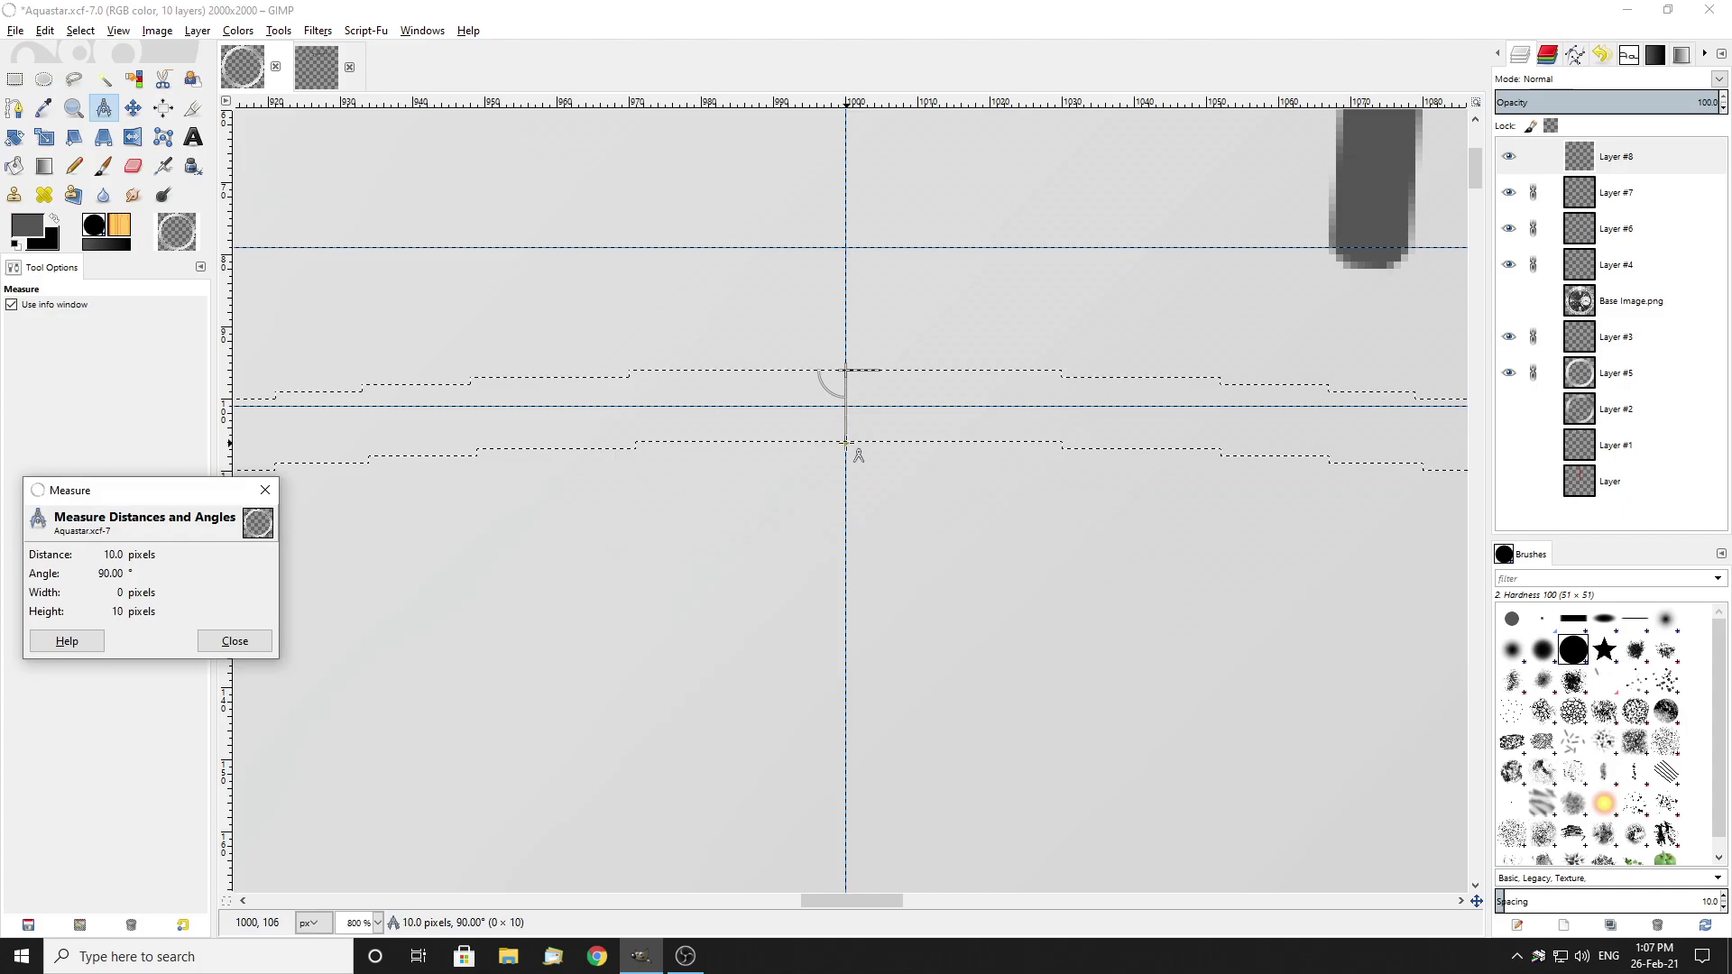
{"action": "left_click", "coordinate": [977, 514]}
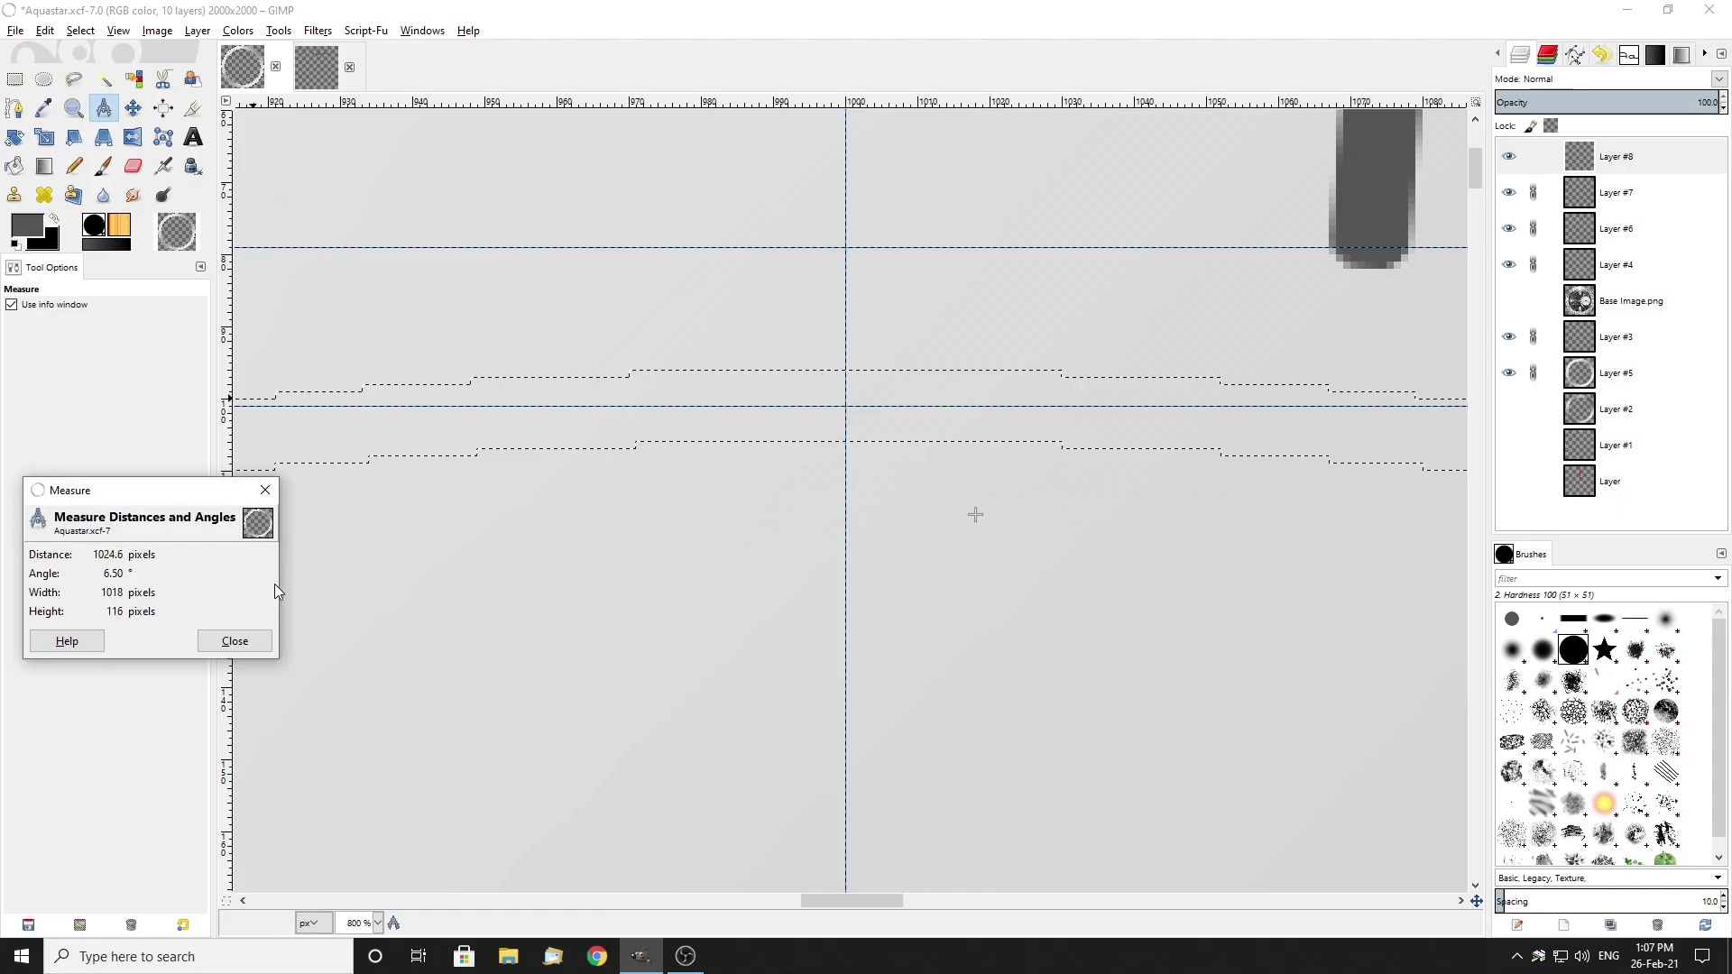
{"action": "left_click", "coordinate": [236, 640]}
{"action": "scroll", "coordinate": [974, 511], "scroll_direction": "down", "scroll_amount": 5}
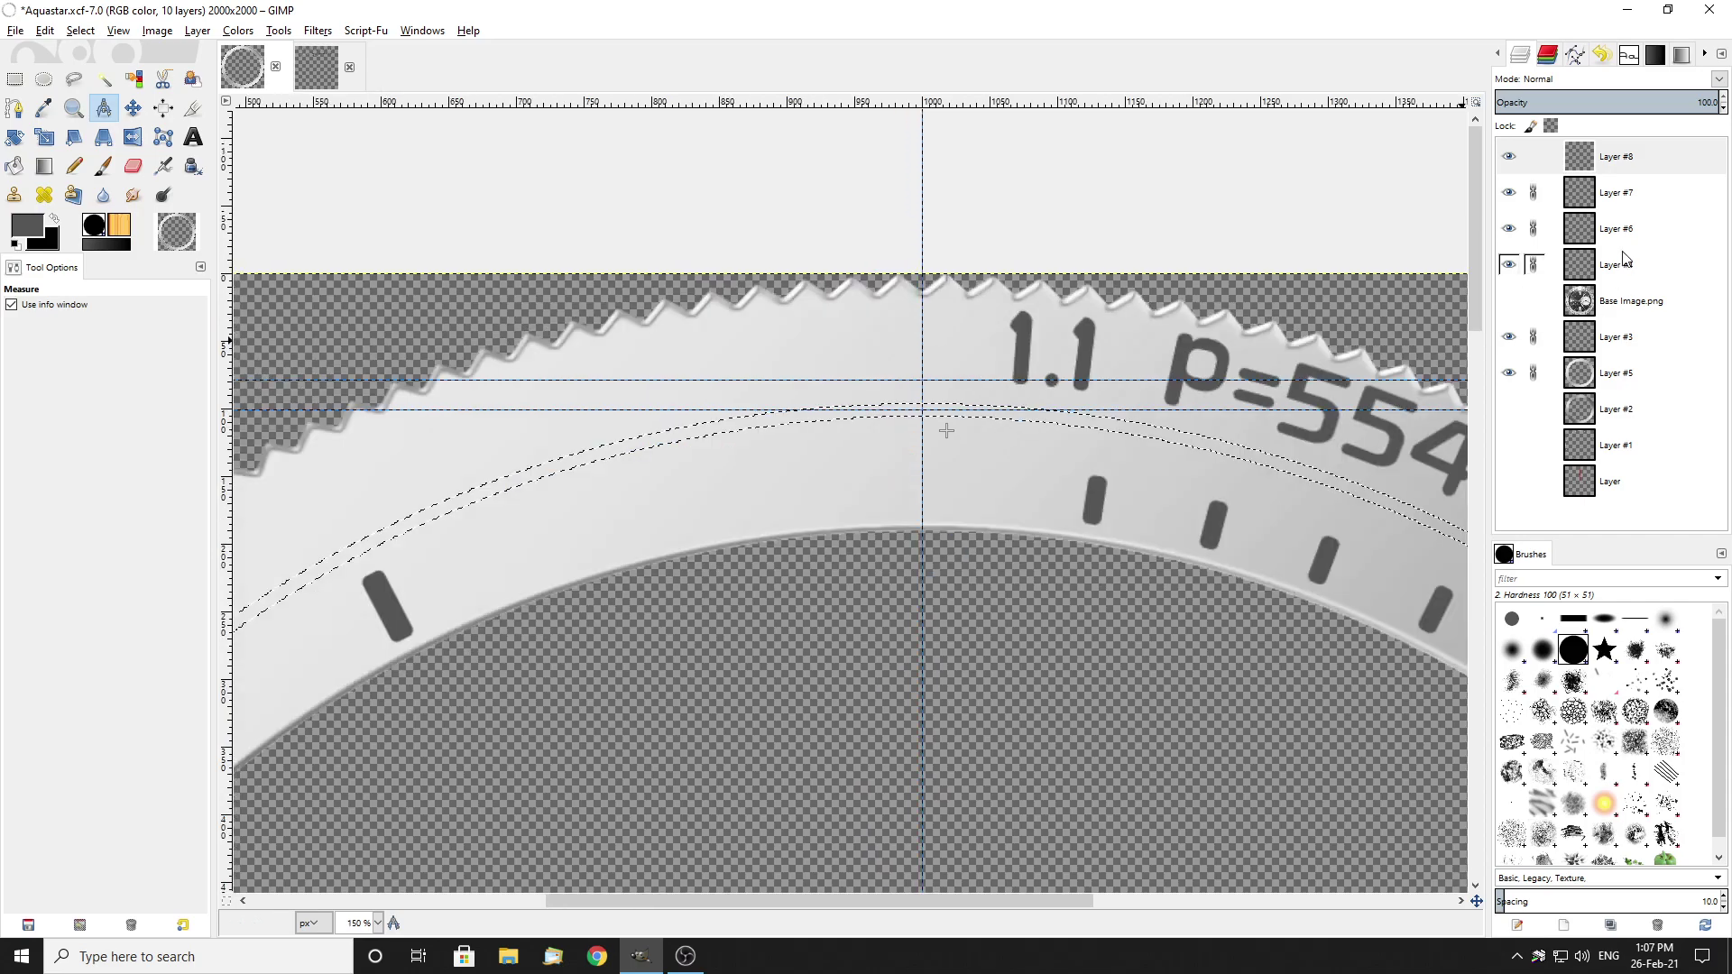
Step: Fill the ring selection on Layer #8 with the dark grey foreground colour and clear the selection
{"action": "left_click", "coordinate": [1651, 166]}
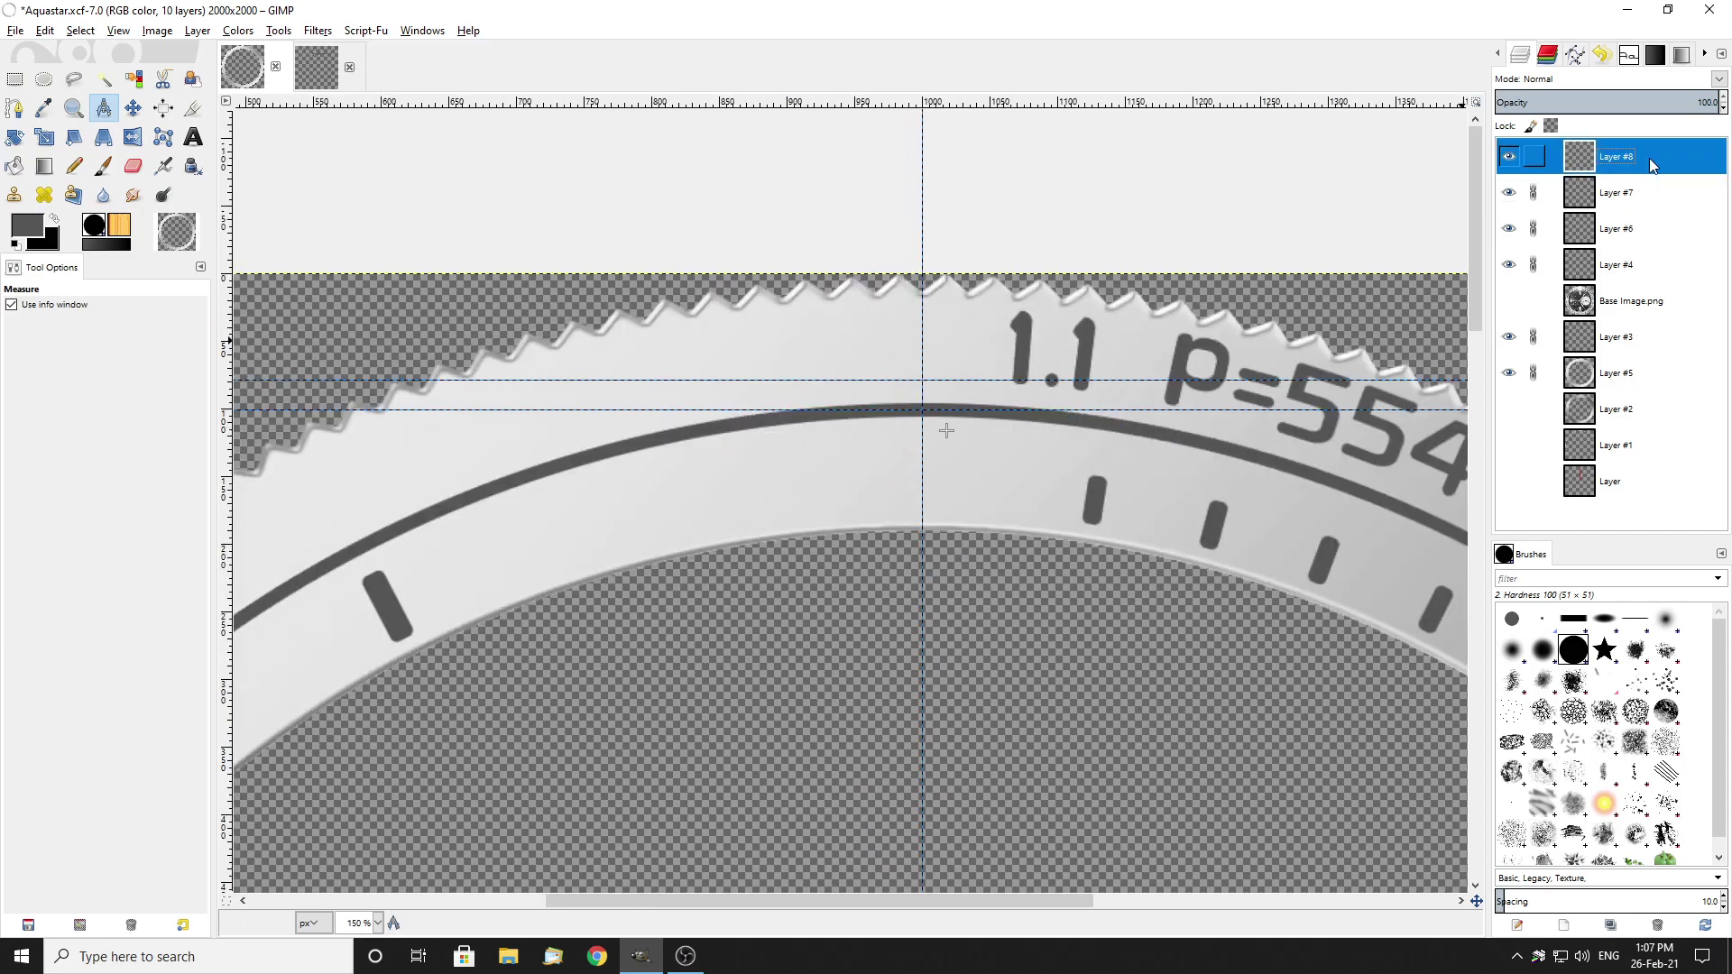
{"action": "key", "text": "minus"}
{"action": "key", "text": "minus"}
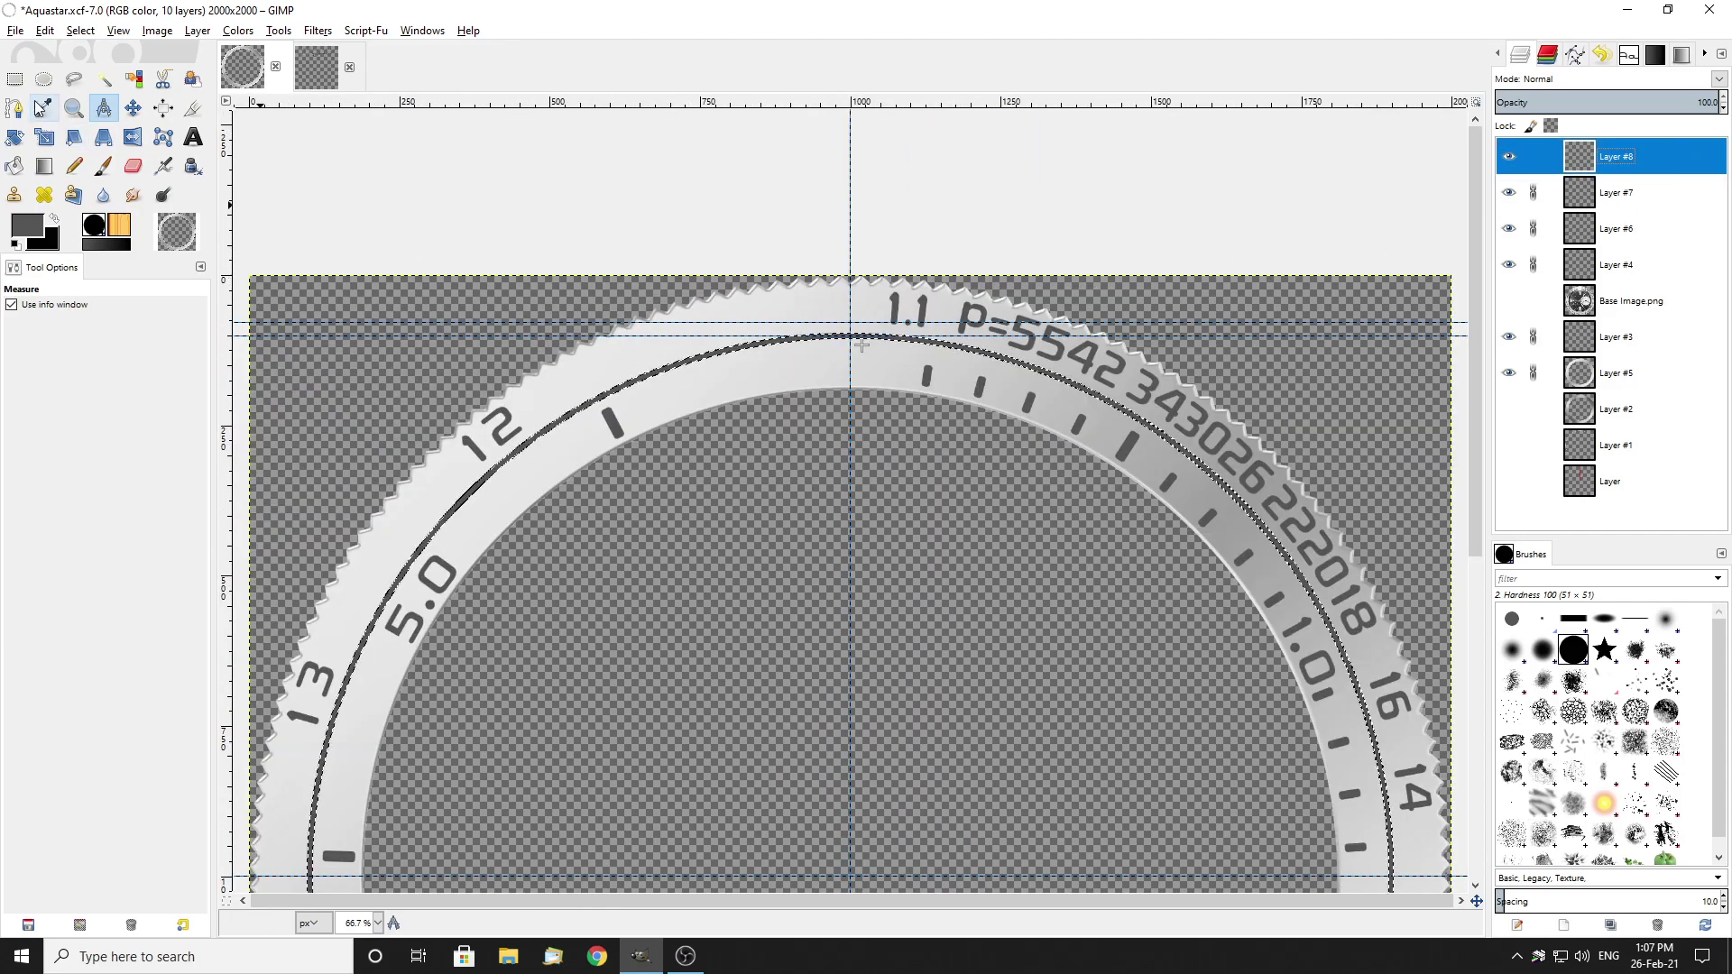
{"action": "key", "text": "r"}
{"action": "key", "text": "minus"}
{"action": "key", "text": "minus"}
Step: Compare the new grey ring with the base image's line near the 1.4 numeral by toggling Base Image.png and Layer #8
{"action": "scroll", "coordinate": [644, 604], "scroll_direction": "up", "scroll_amount": 1}
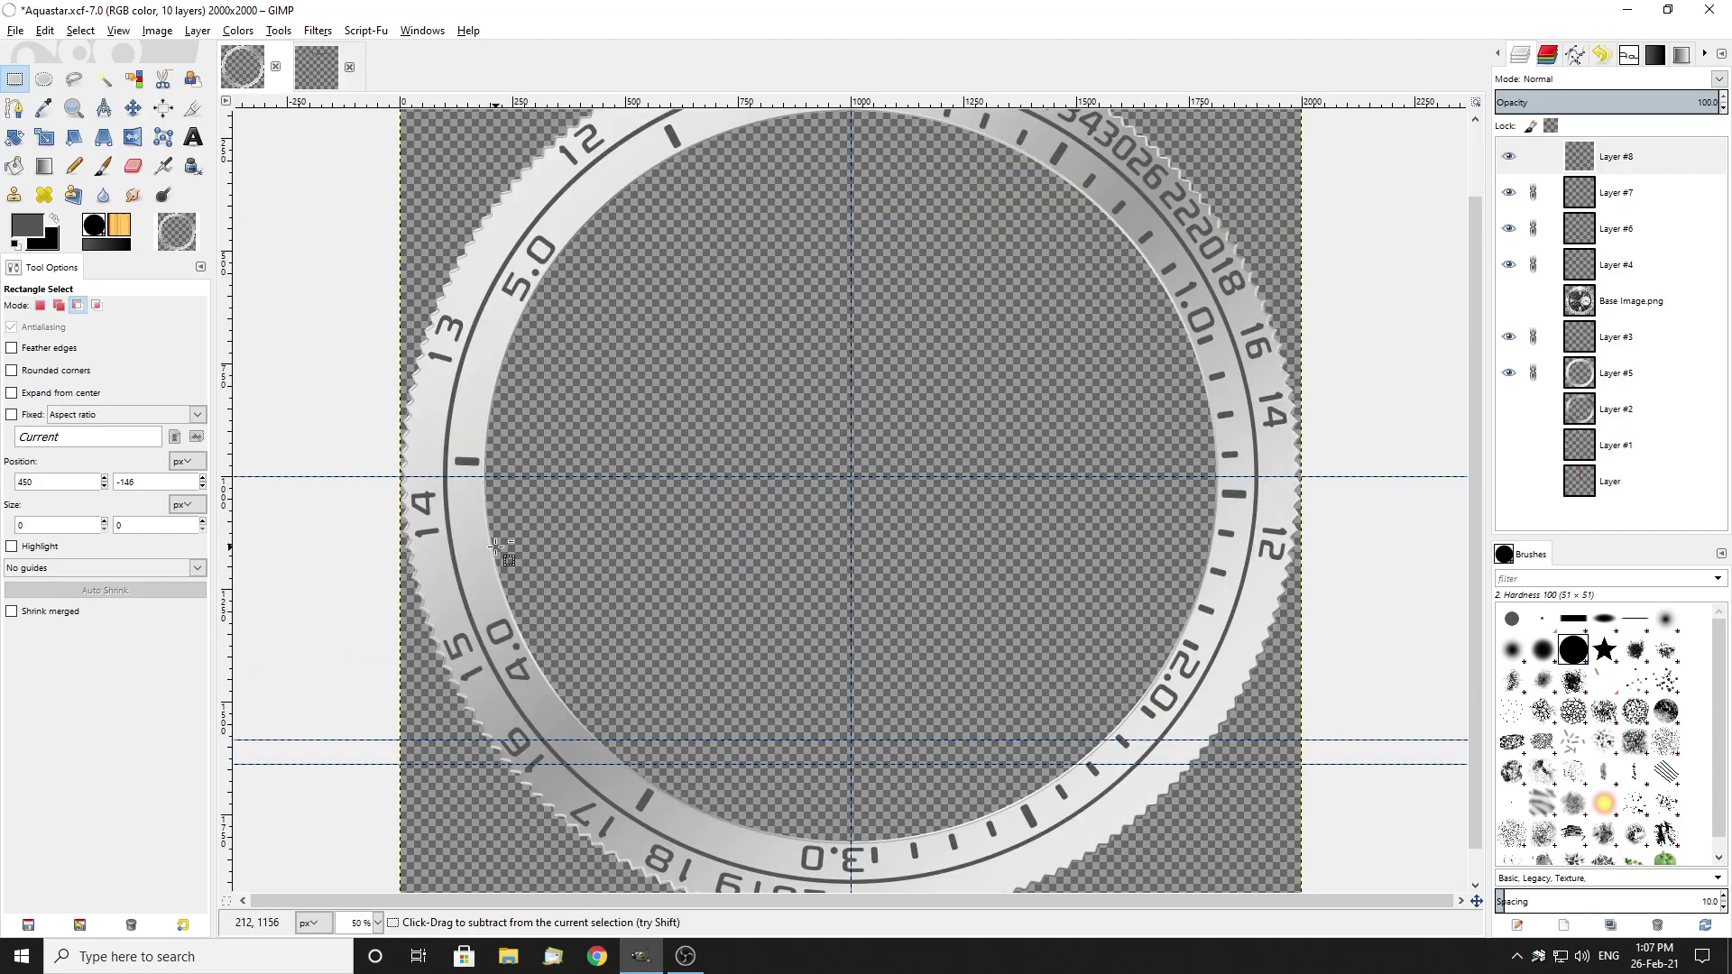
{"action": "scroll", "coordinate": [350, 493], "scroll_direction": "up", "scroll_amount": 5}
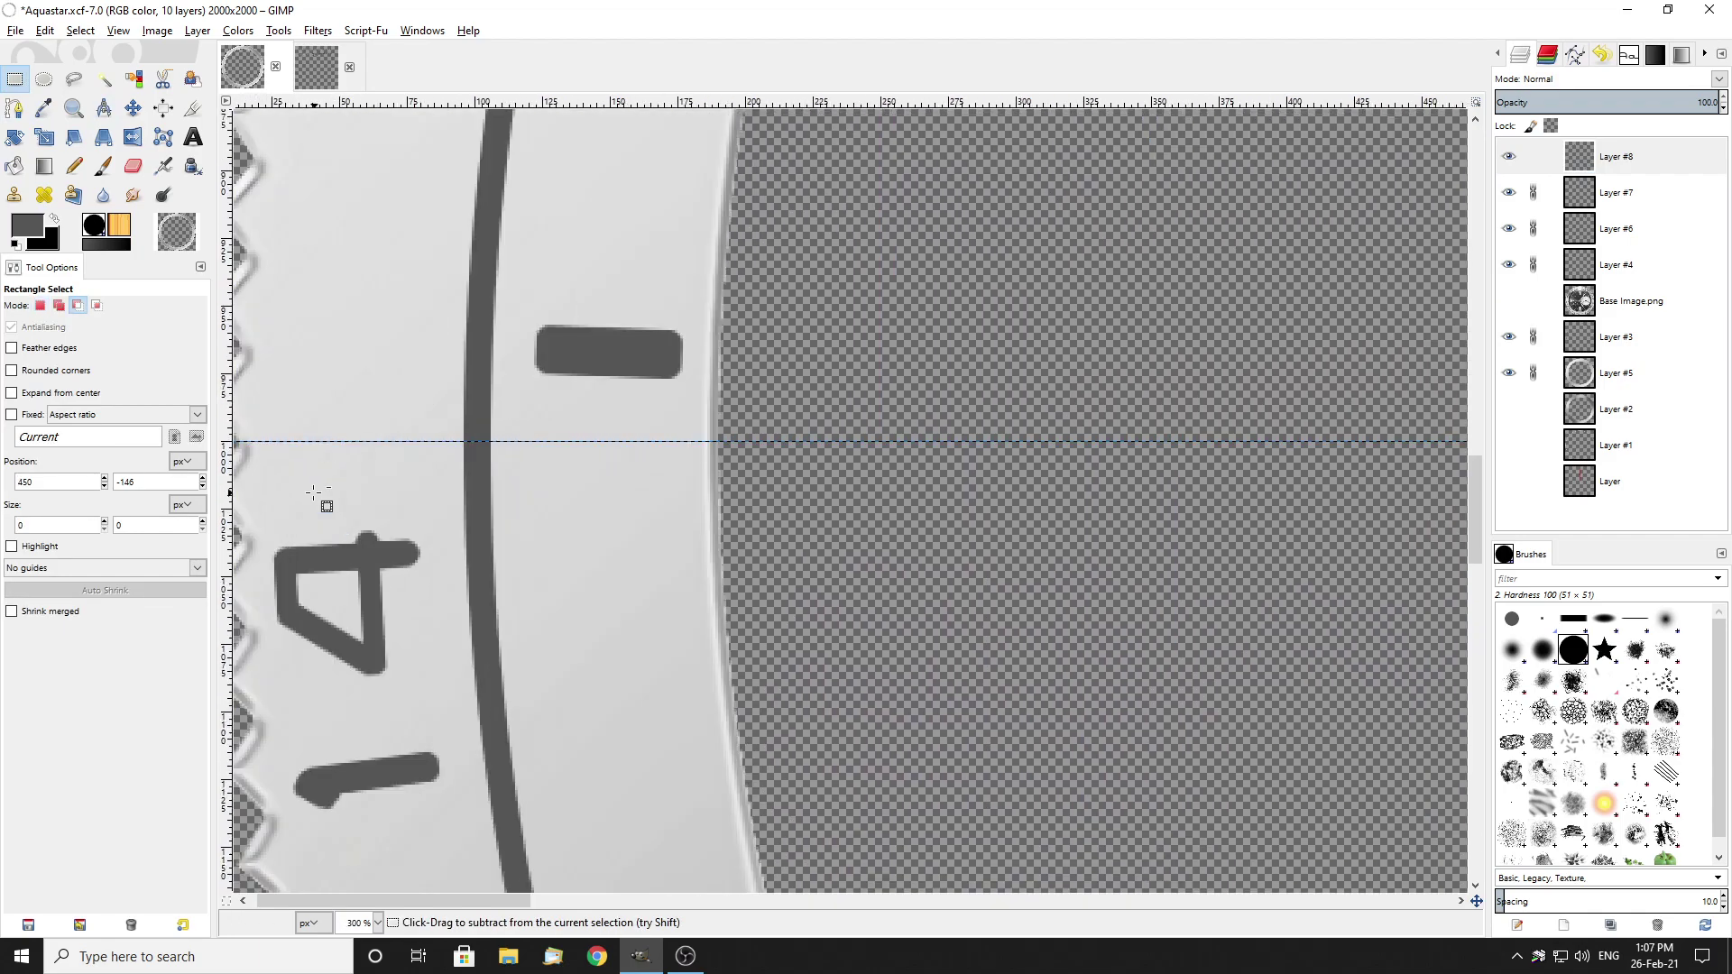
{"action": "left_click", "coordinate": [1506, 305]}
{"action": "left_click", "coordinate": [1507, 158]}
{"action": "left_click", "coordinate": [1506, 158]}
{"action": "left_click", "coordinate": [1506, 158]}
{"action": "left_click", "coordinate": [1506, 158]}
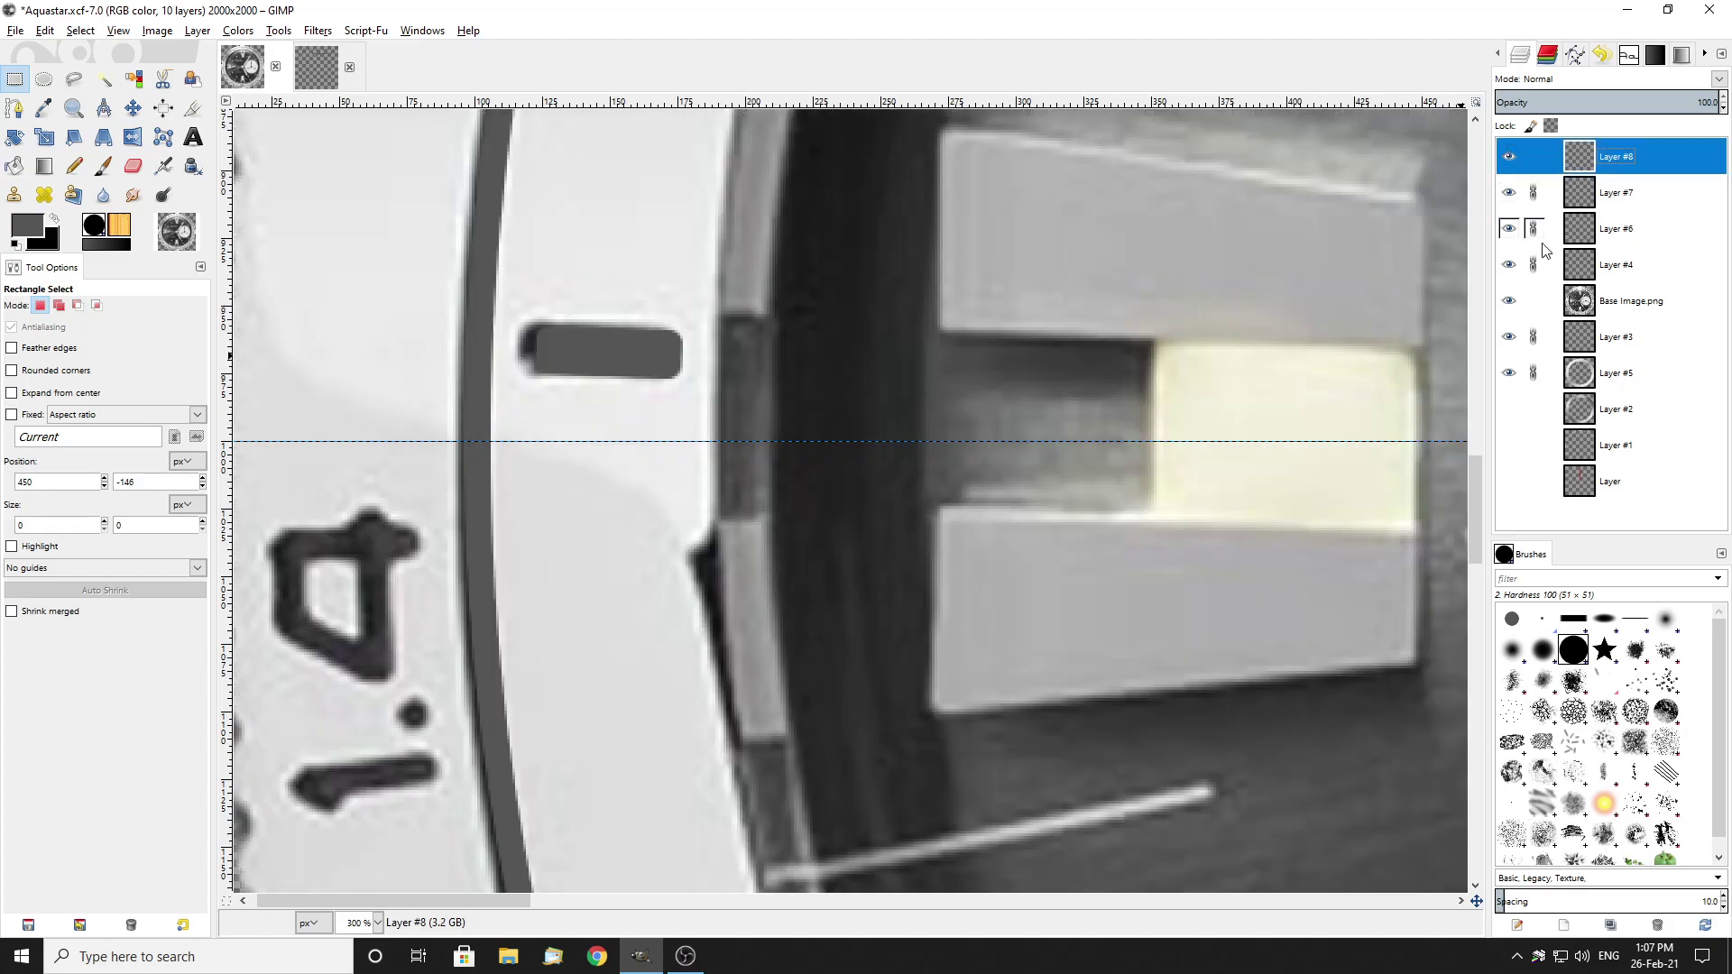
{"action": "left_click", "coordinate": [1513, 303]}
Step: Show Base Image.png and hide Layer #8 to expose the round dot and line gap at the top of the bezel
{"action": "scroll", "coordinate": [705, 359], "scroll_direction": "down", "scroll_amount": 3}
{"action": "scroll", "coordinate": [736, 352], "scroll_direction": "up", "scroll_amount": 3}
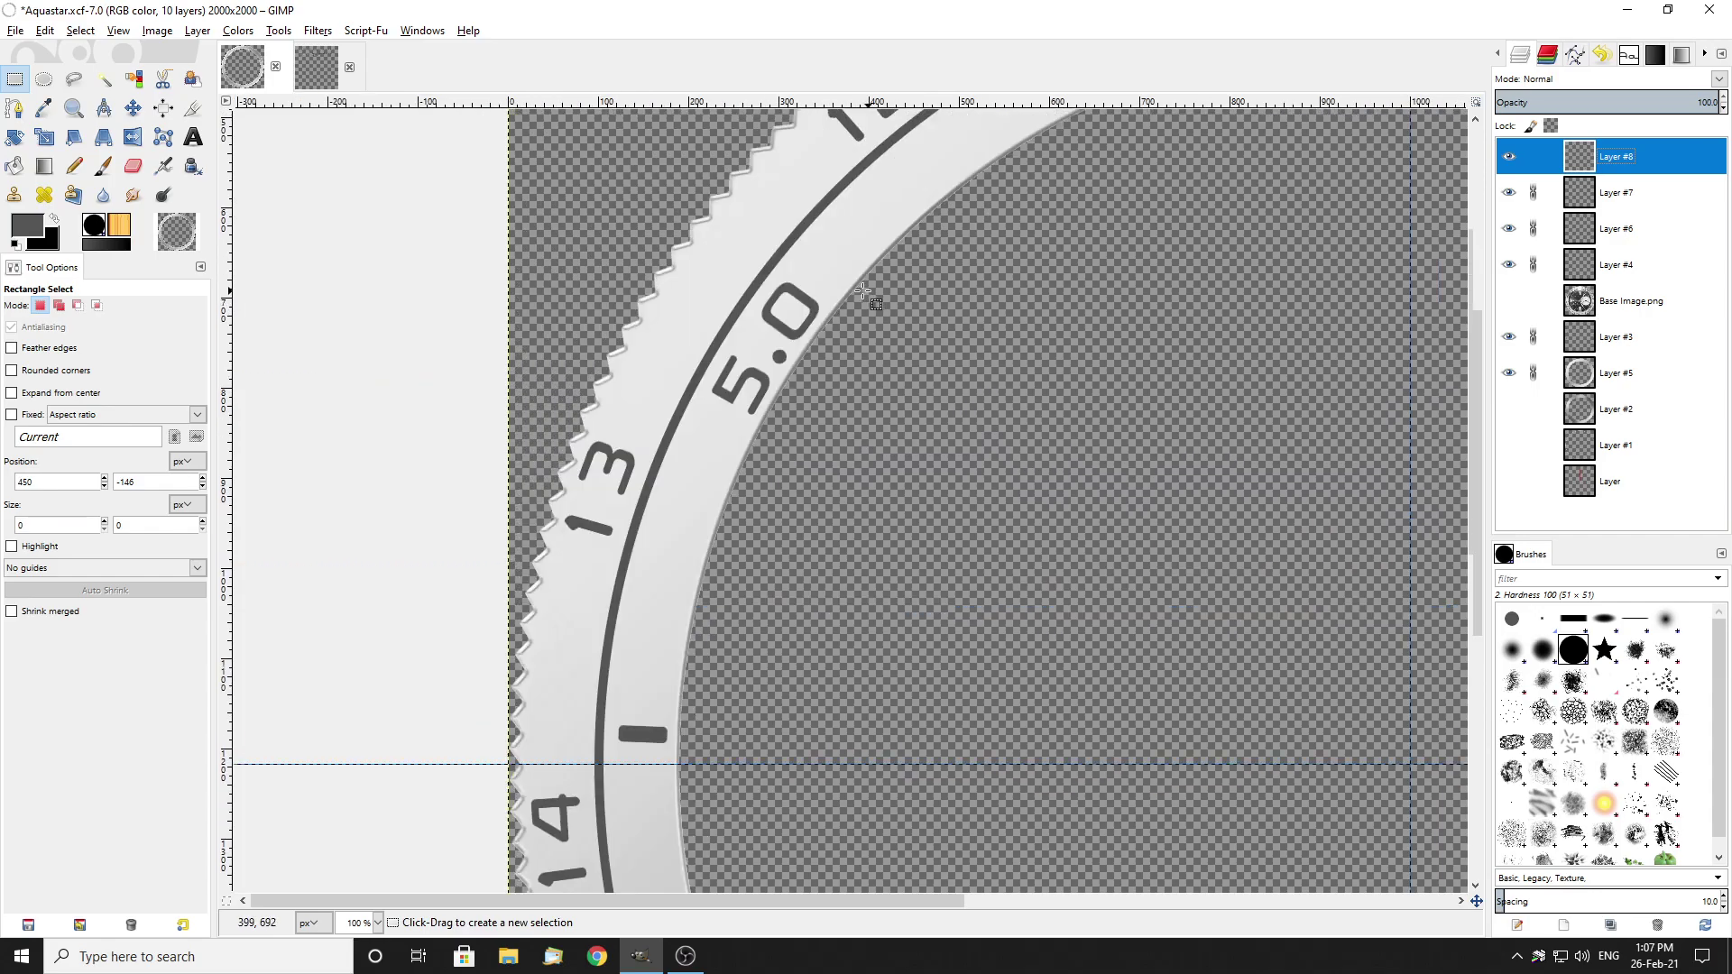
{"action": "scroll", "coordinate": [873, 298], "scroll_direction": "down", "scroll_amount": 2}
{"action": "scroll", "coordinate": [884, 332], "scroll_direction": "up", "scroll_amount": 4}
{"action": "scroll", "coordinate": [870, 191], "scroll_direction": "up", "scroll_amount": 4}
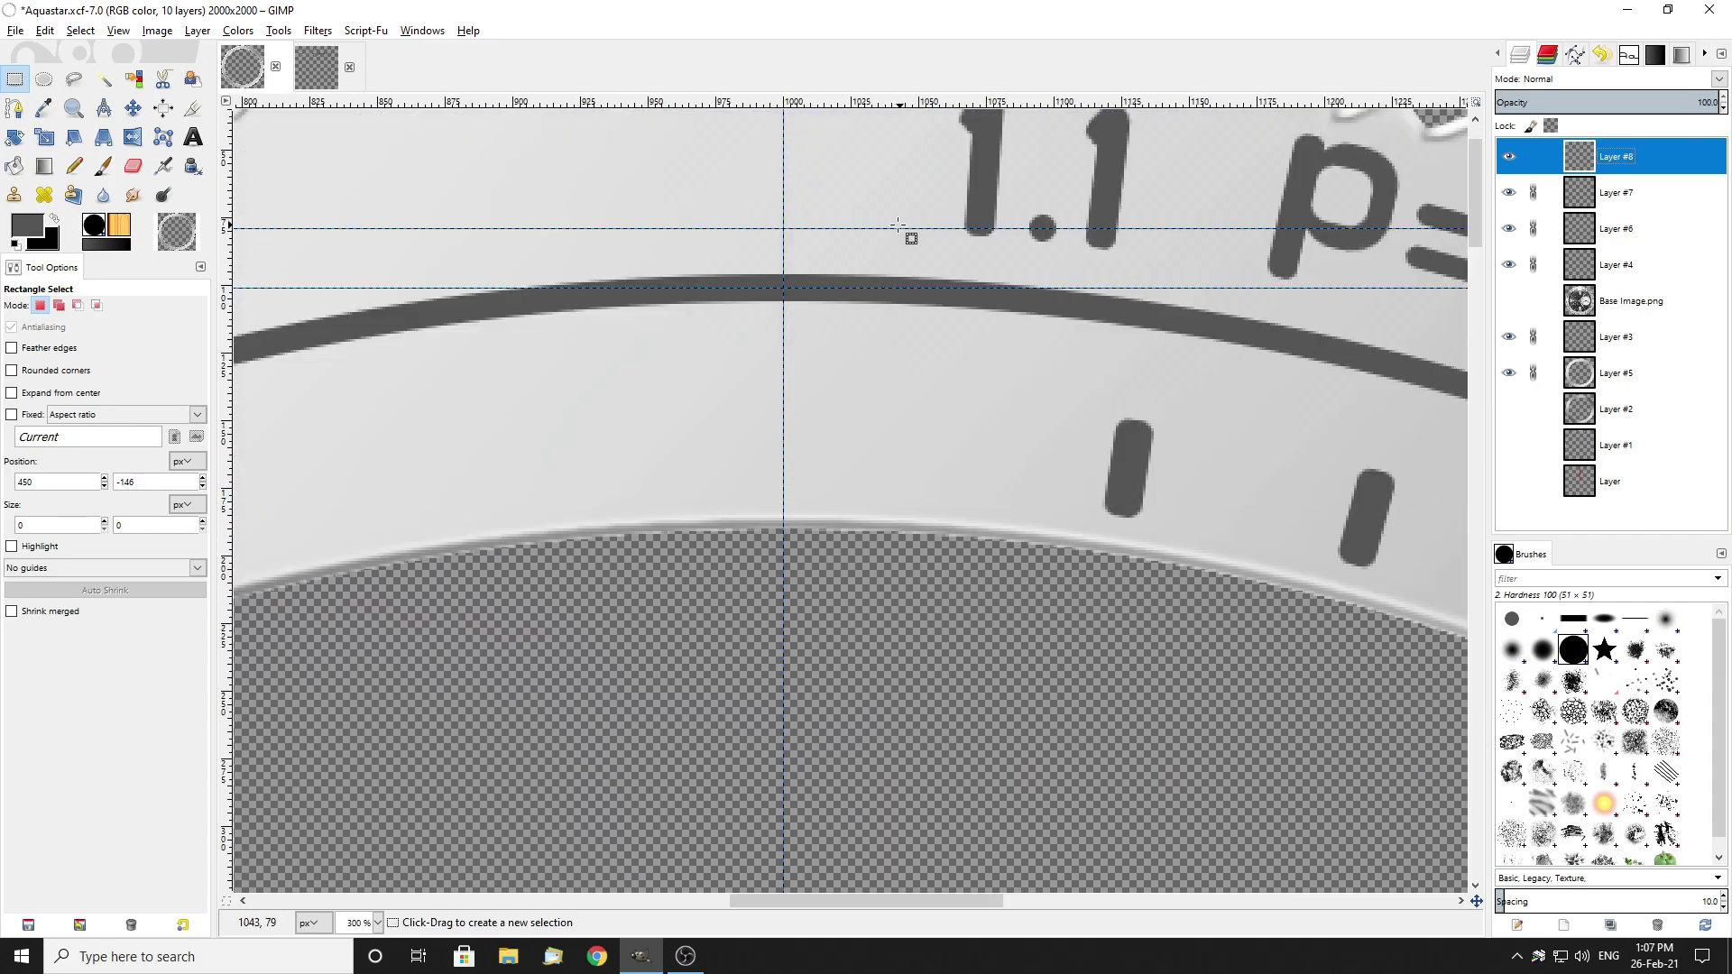
{"action": "left_click", "coordinate": [1508, 300]}
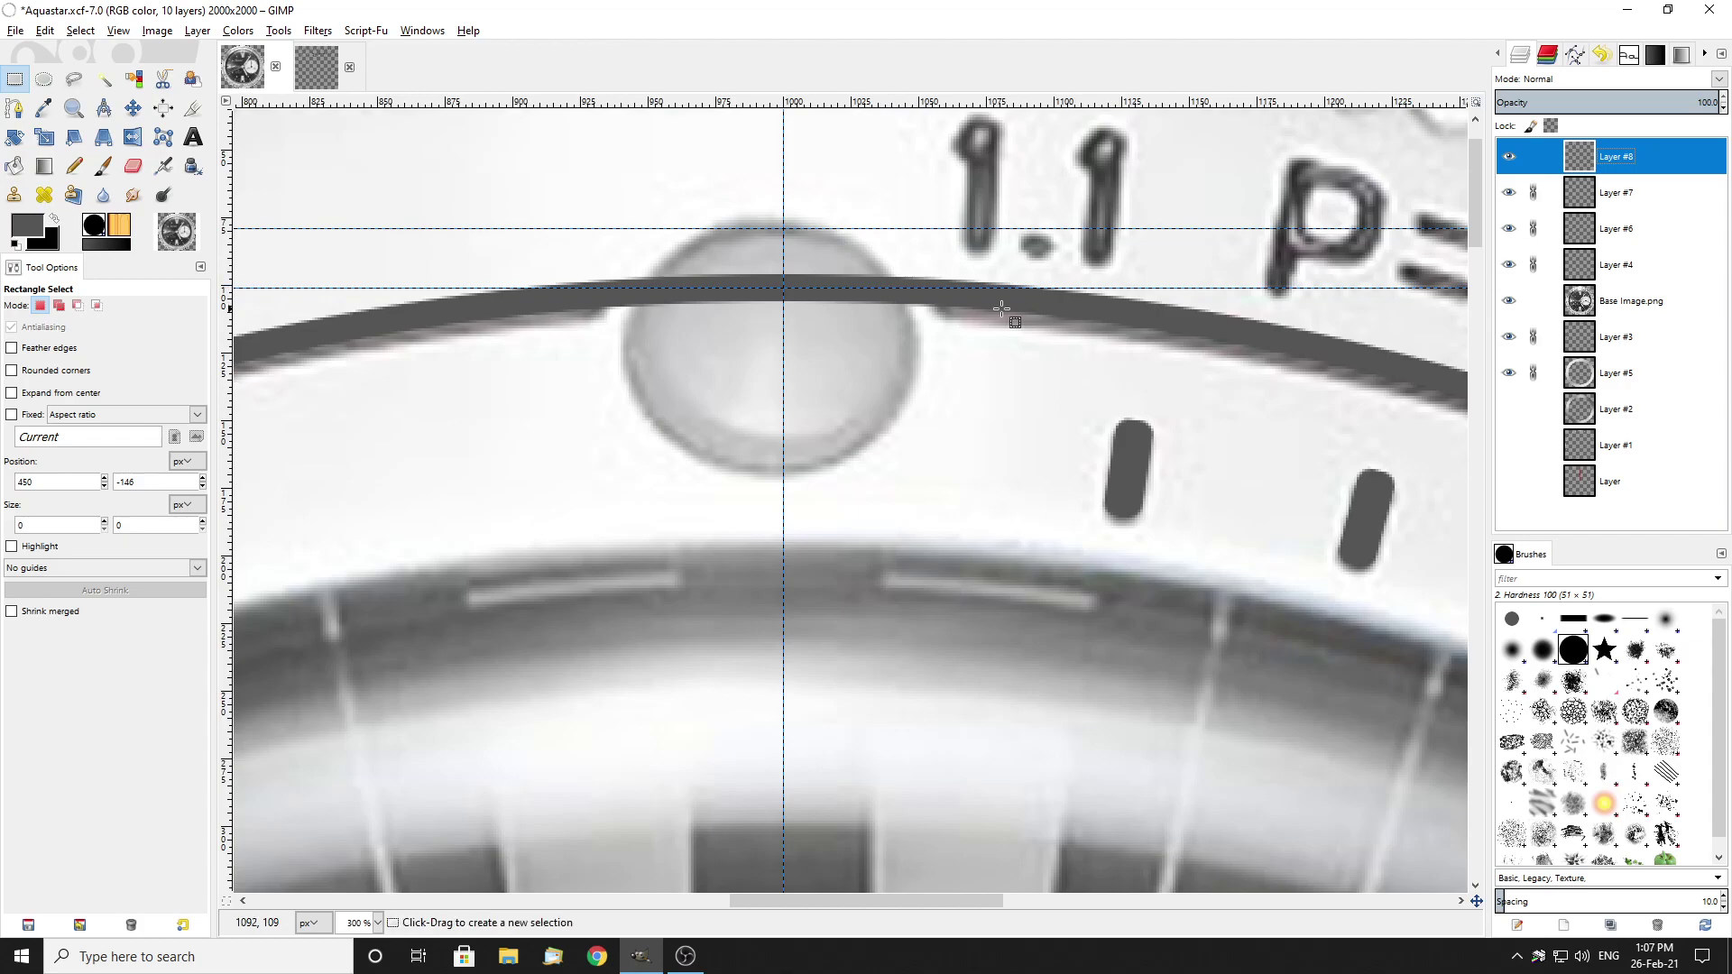
{"action": "scroll", "coordinate": [915, 315], "scroll_direction": "down", "scroll_amount": 2}
{"action": "scroll", "coordinate": [872, 333], "scroll_direction": "up", "scroll_amount": 2}
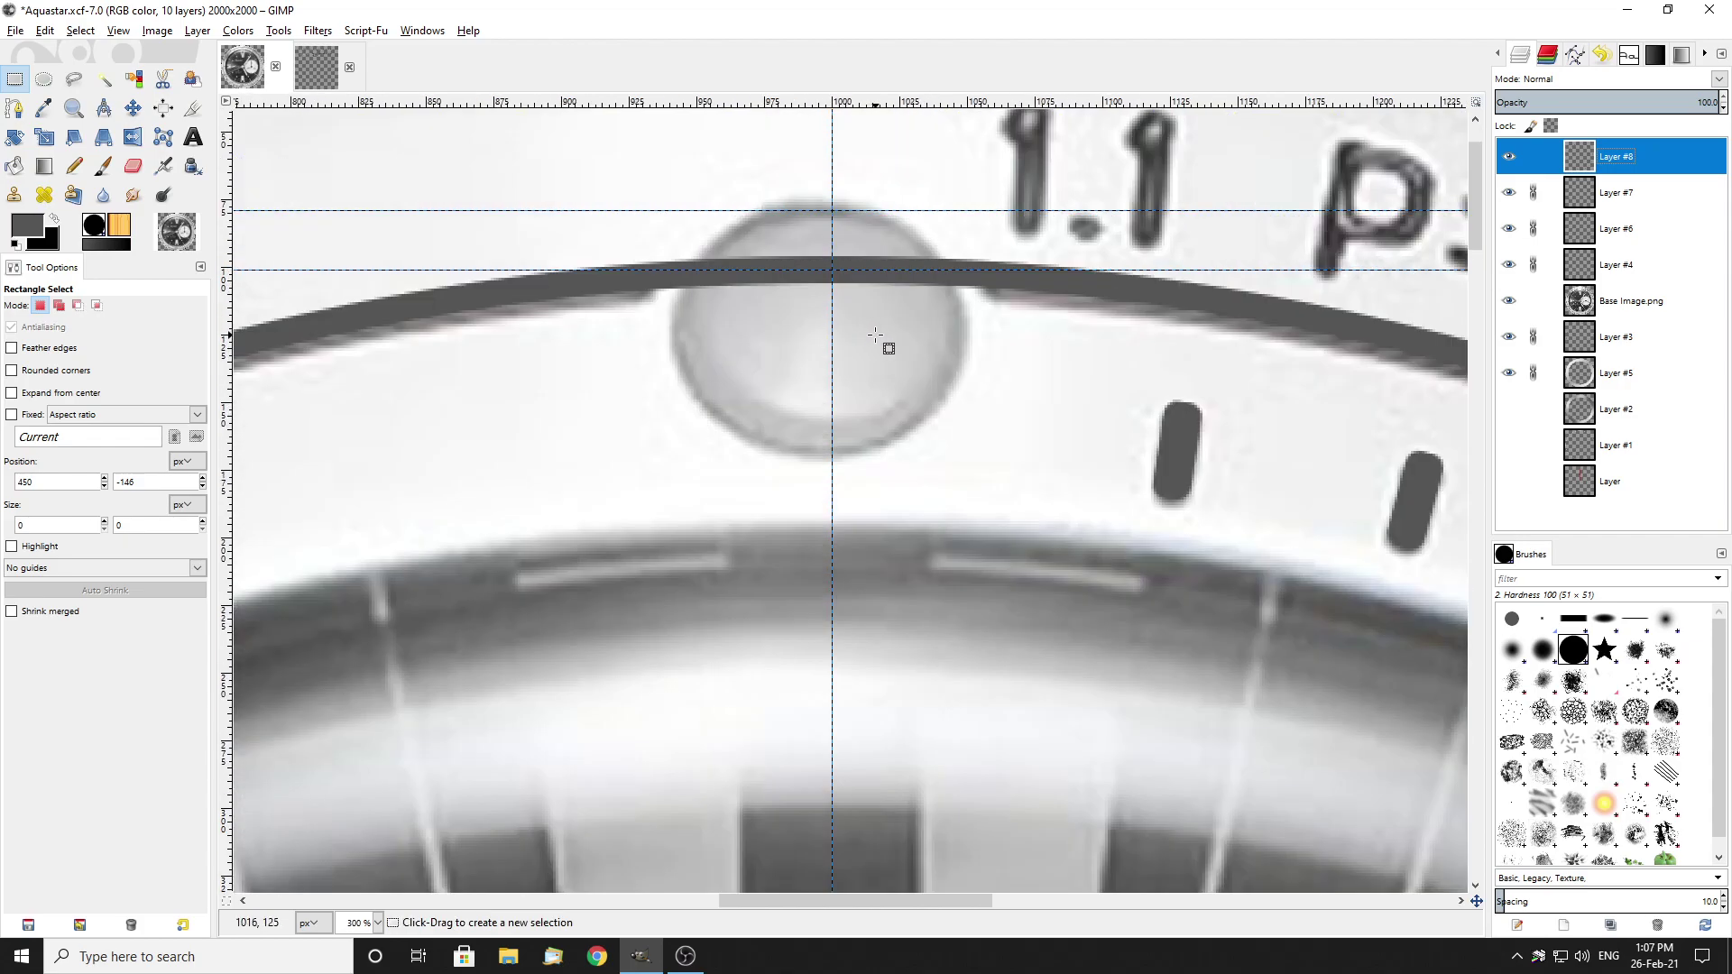
{"action": "left_click", "coordinate": [1508, 158]}
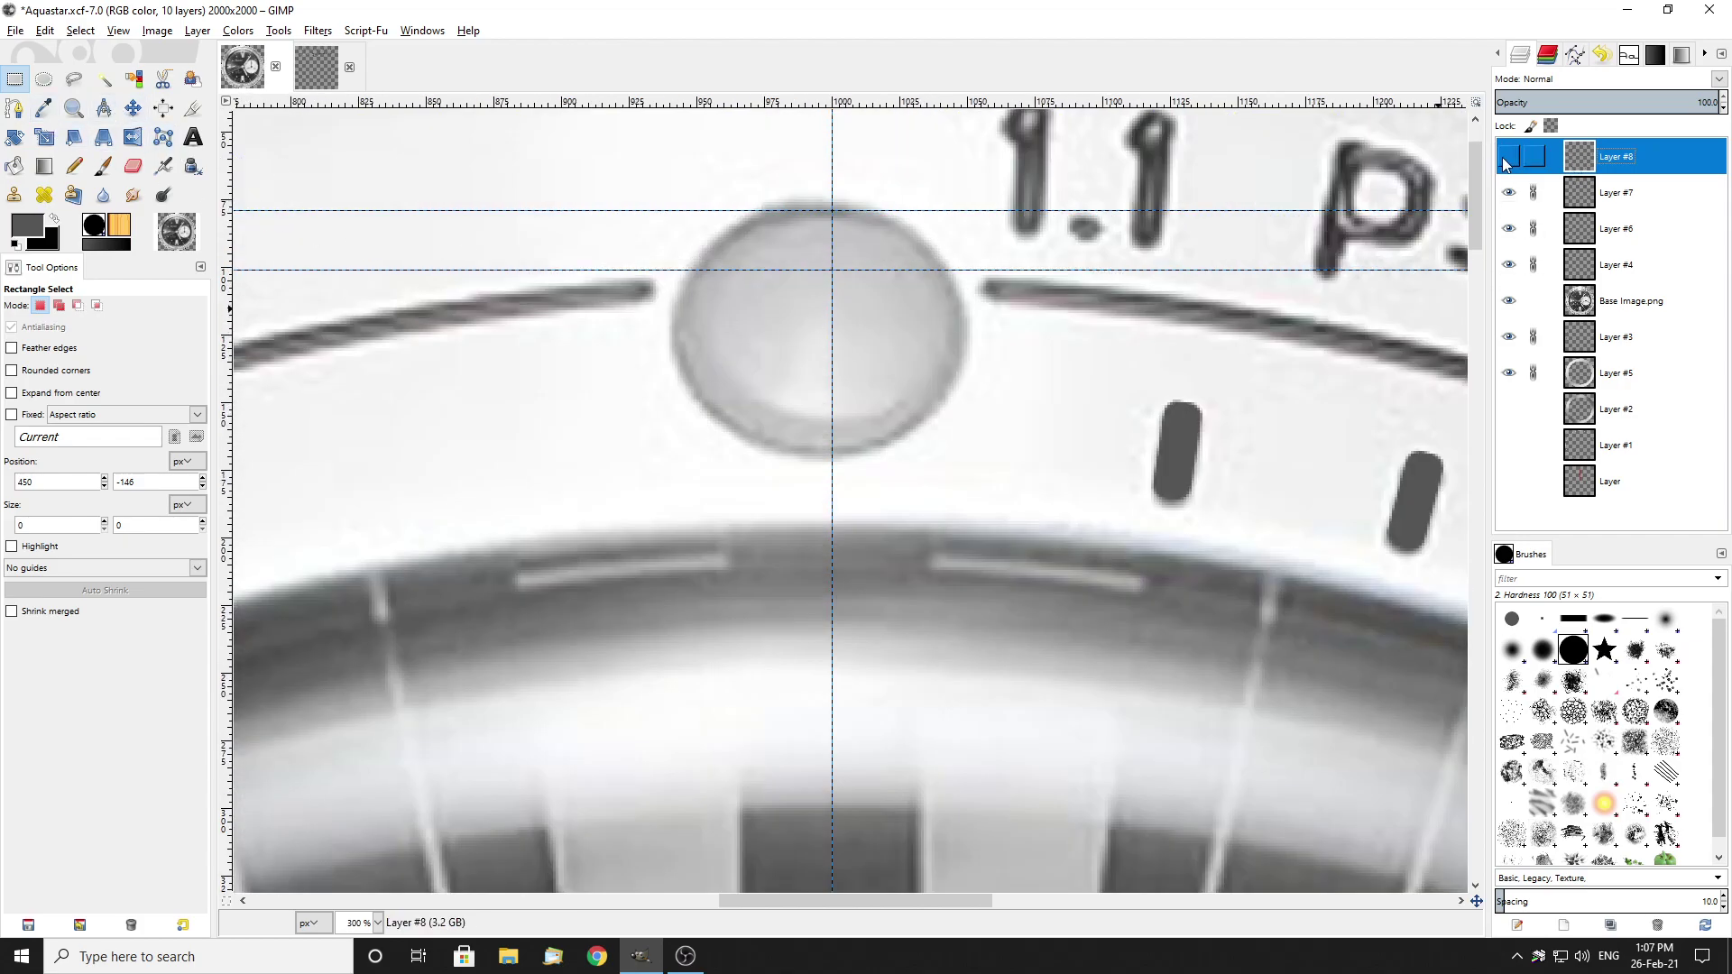
{"action": "left_click", "coordinate": [44, 79]}
{"action": "scroll", "coordinate": [787, 341], "scroll_direction": "up", "scroll_amount": 2}
{"action": "scroll", "coordinate": [855, 286], "scroll_direction": "down", "scroll_amount": 1}
{"action": "left_click_drag", "start_coordinate": [857, 318], "coordinate": [1053, 463]}
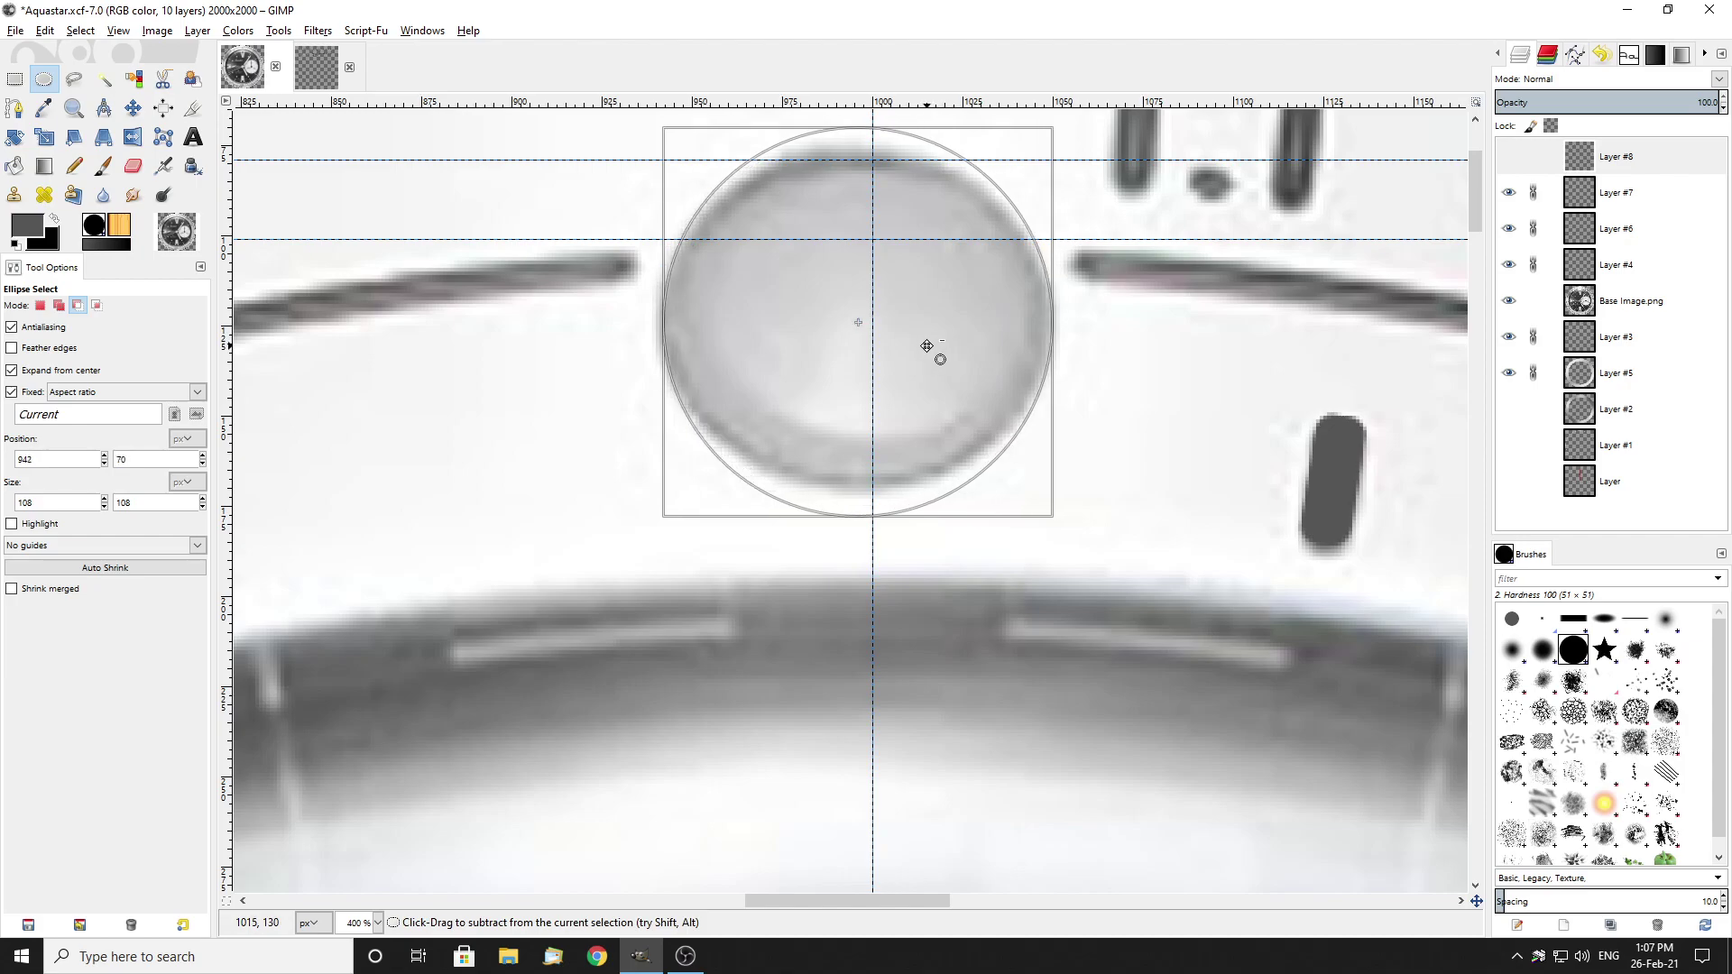
{"action": "mouse_move", "coordinate": [925, 346]}
{"action": "left_mouse_down"}
{"action": "mouse_move", "coordinate": [944, 343]}
{"action": "mouse_move", "coordinate": [889, 340]}
{"action": "mouse_move", "coordinate": [940, 339]}
{"action": "left_mouse_up"}
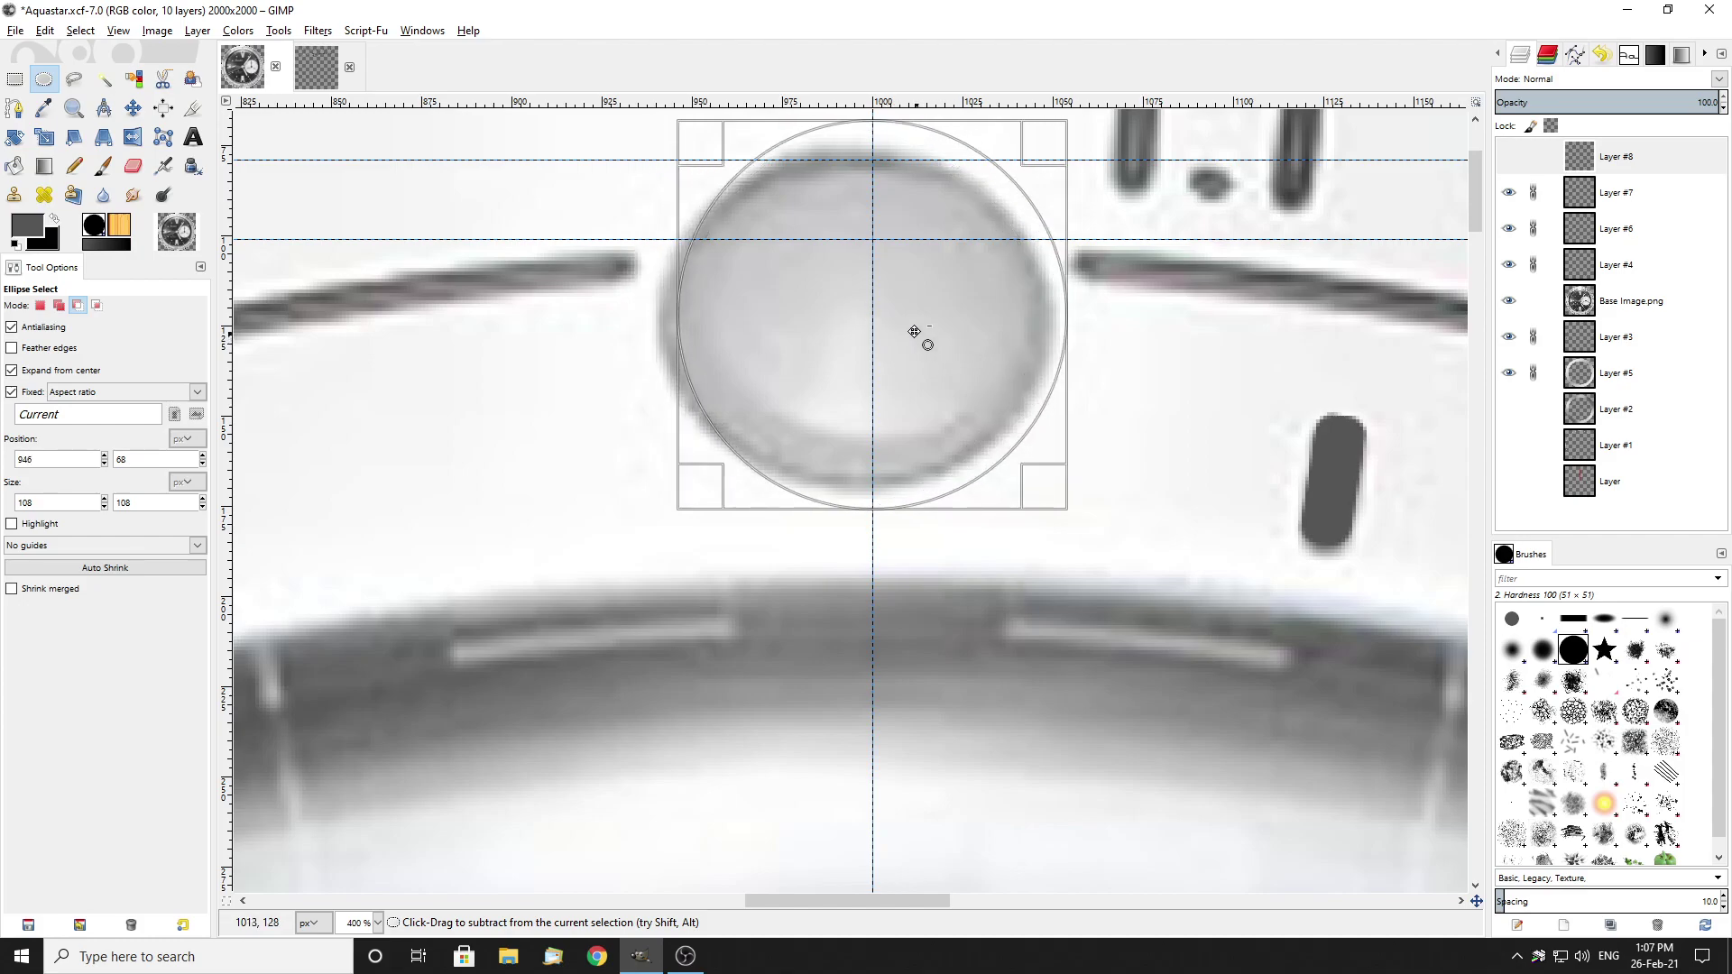
{"action": "left_click", "coordinate": [522, 363]}
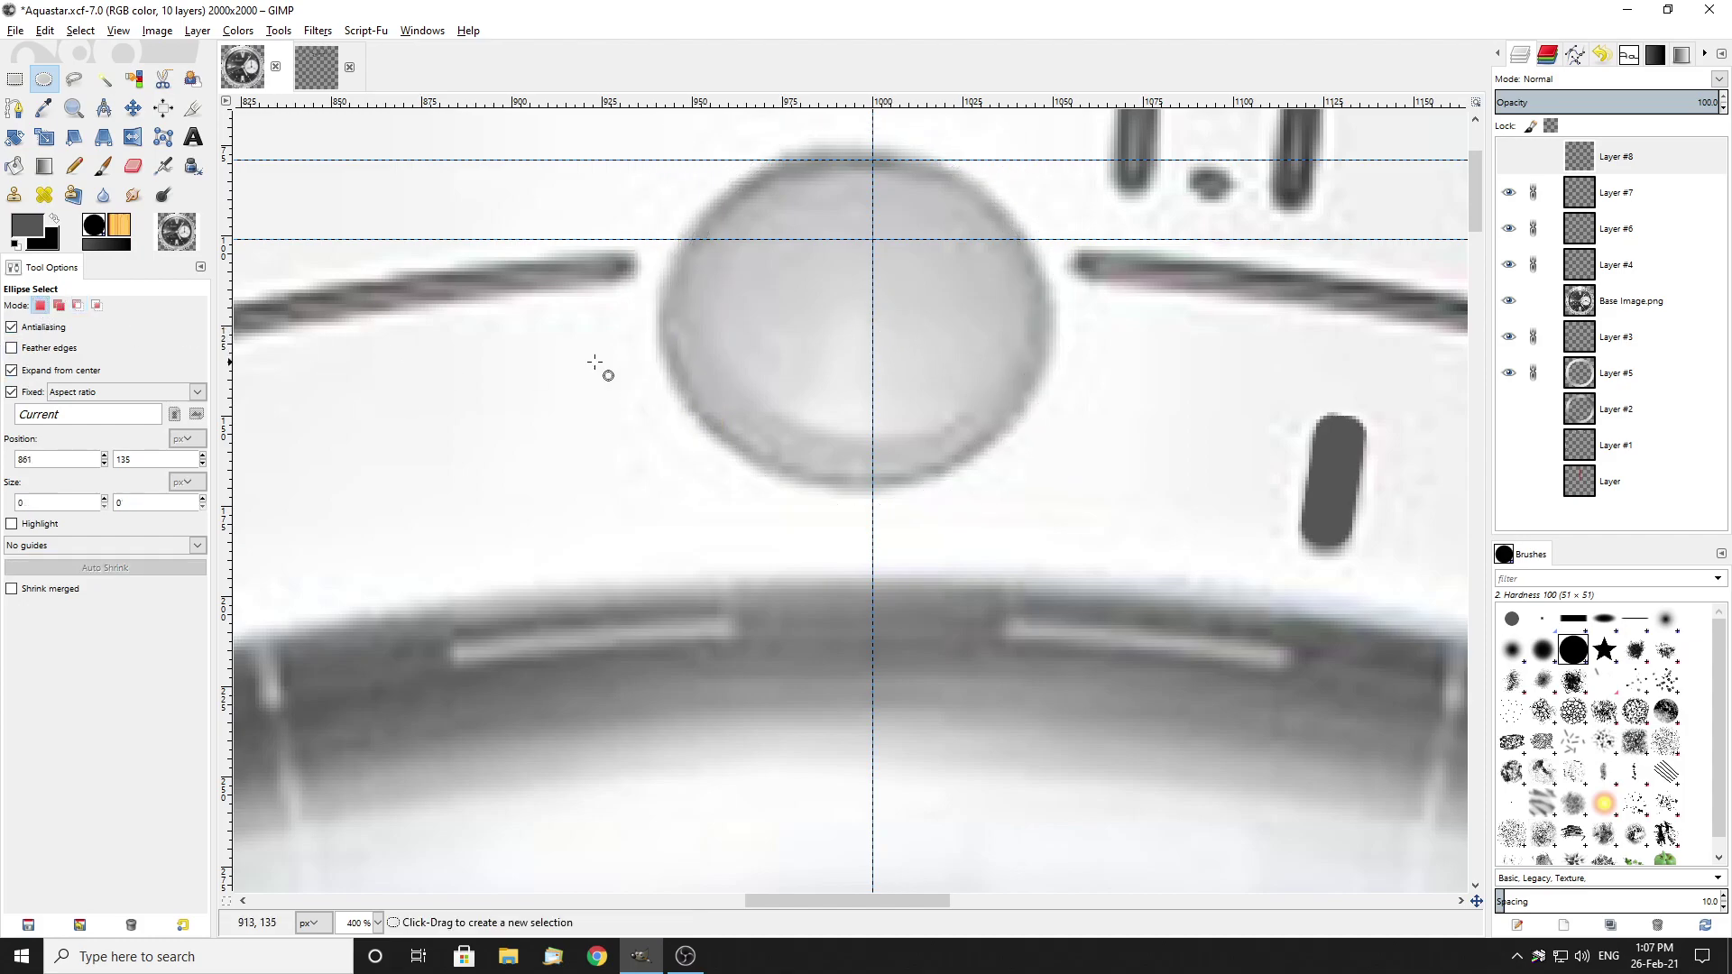
Step: Draw a circular selection about 109 px across over the round dot and align it with the vertical guide
{"action": "left_click_drag", "start_coordinate": [853, 307], "coordinate": [1052, 471]}
{"action": "mouse_move", "coordinate": [936, 375]}
{"action": "left_mouse_down"}
{"action": "mouse_move", "coordinate": [953, 394]}
{"action": "mouse_move", "coordinate": [916, 355]}
{"action": "left_mouse_up"}
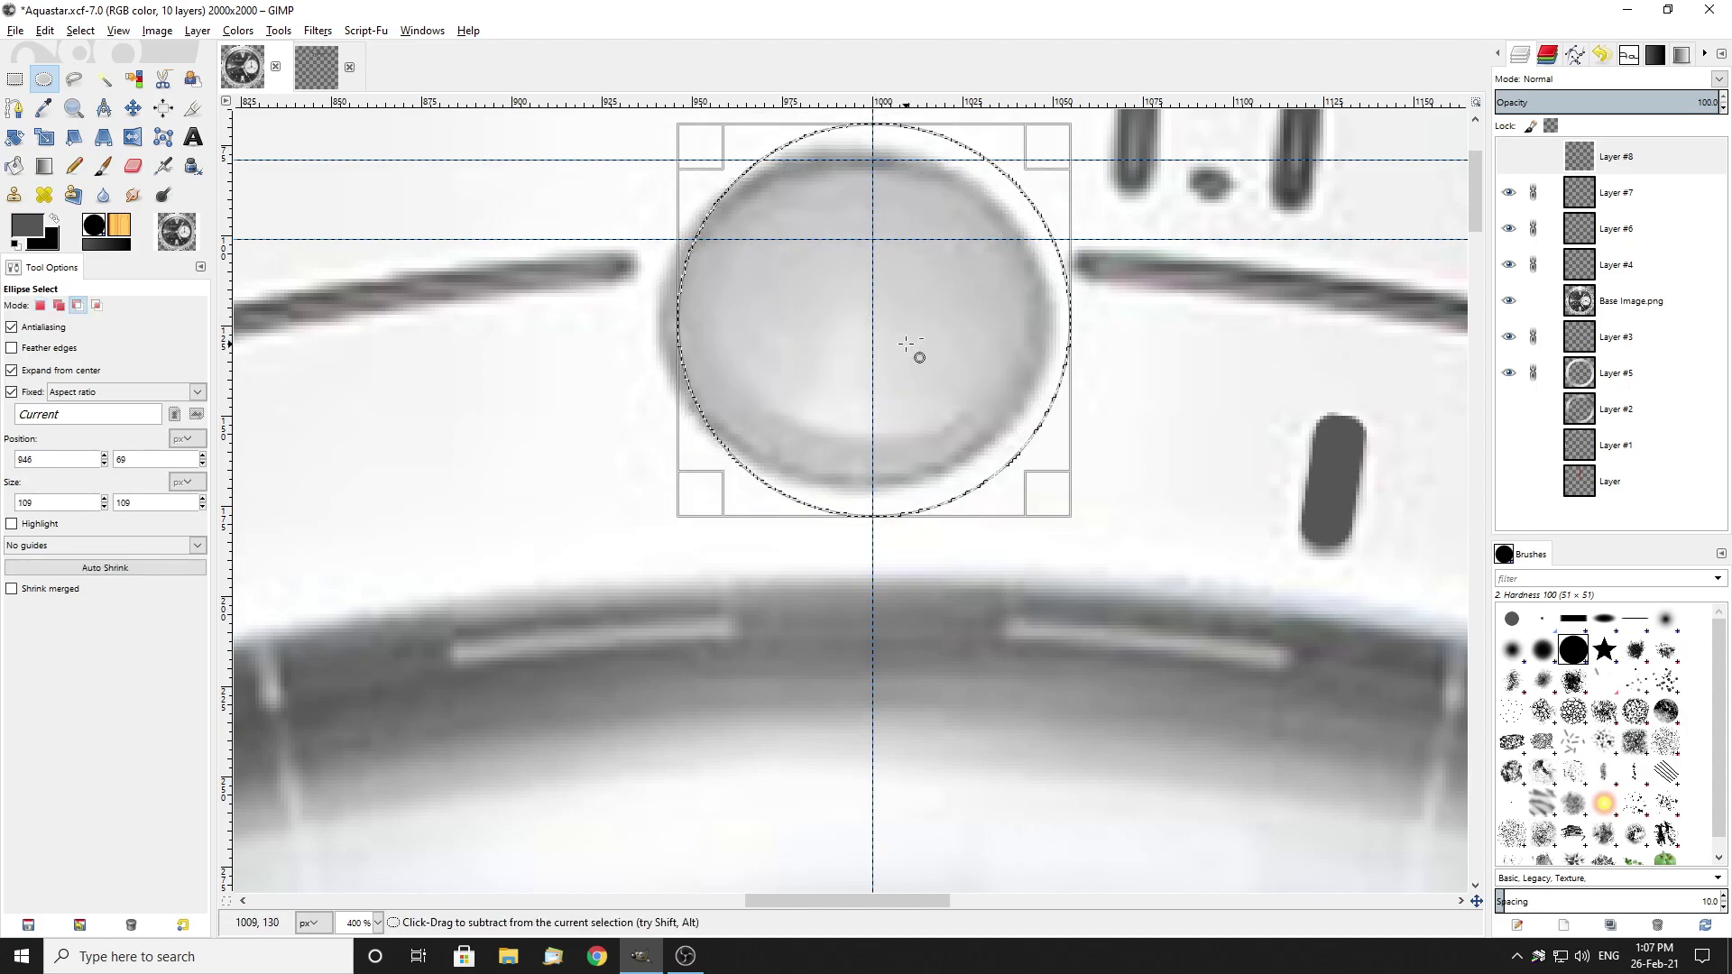
Step: Measure the horizontal diameter of the circular selection over the round dot
{"action": "scroll", "coordinate": [916, 356], "scroll_direction": "up", "scroll_amount": 3}
{"action": "scroll", "coordinate": [892, 341], "scroll_direction": "down", "scroll_amount": 3}
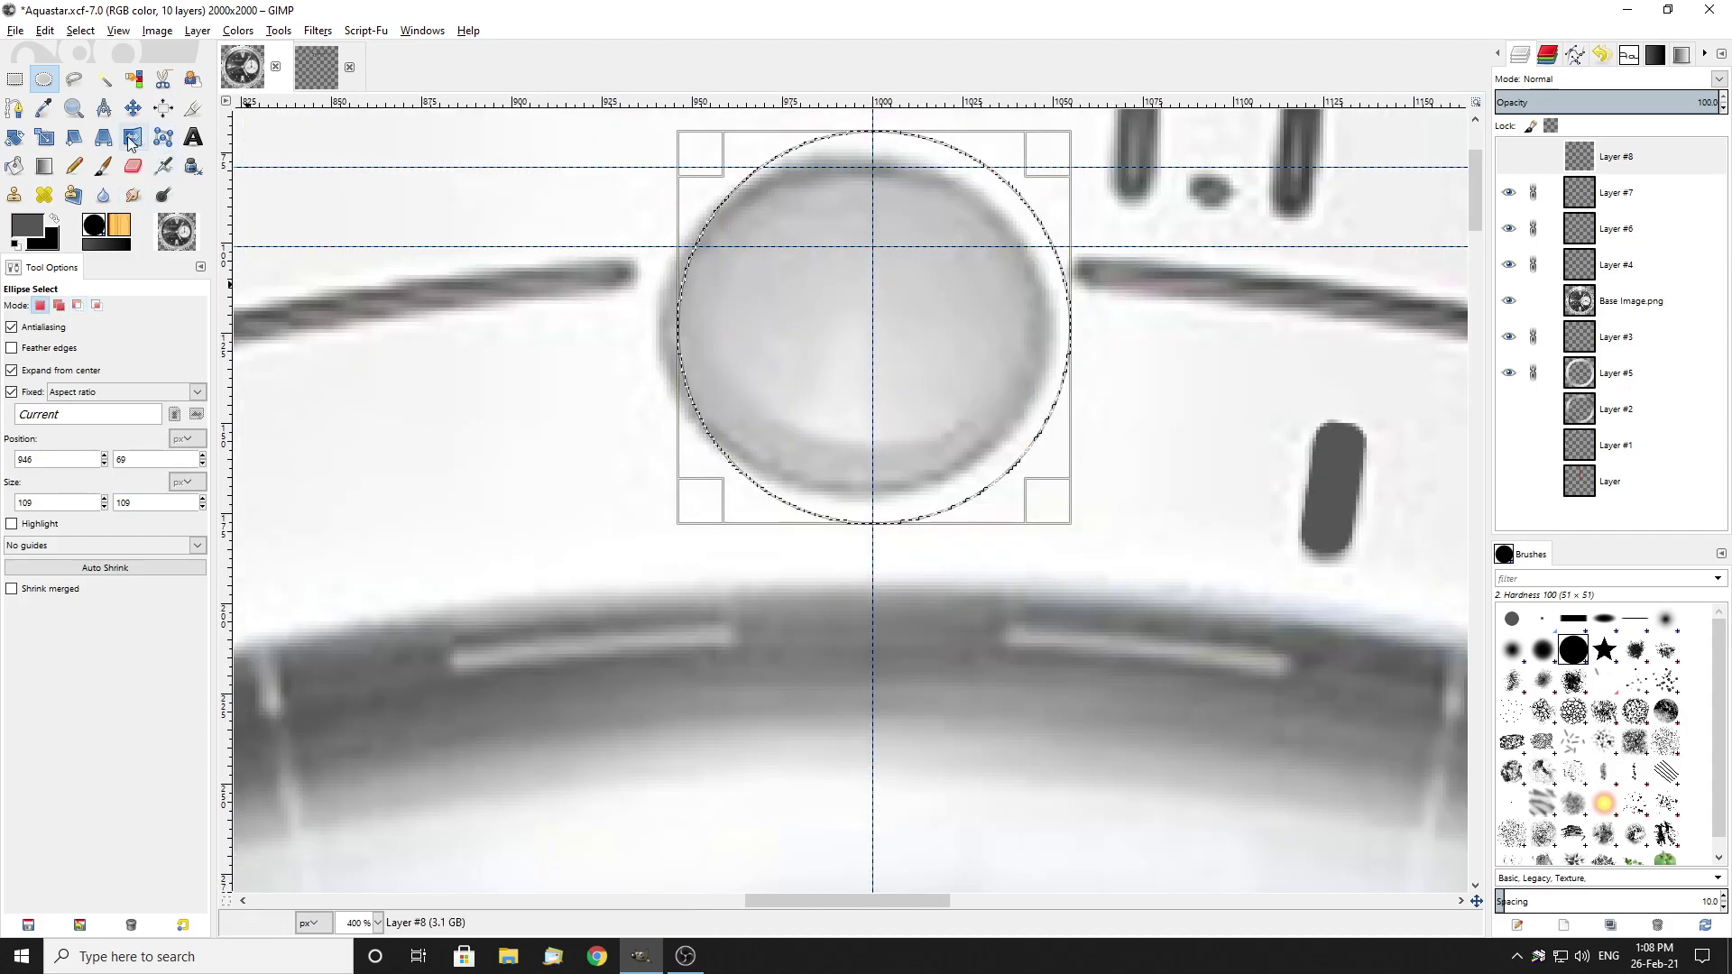
{"action": "left_click", "coordinate": [104, 107]}
{"action": "scroll", "coordinate": [877, 303], "scroll_direction": "up", "scroll_amount": 1}
{"action": "left_click_drag", "start_coordinate": [1143, 325], "coordinate": [603, 334]}
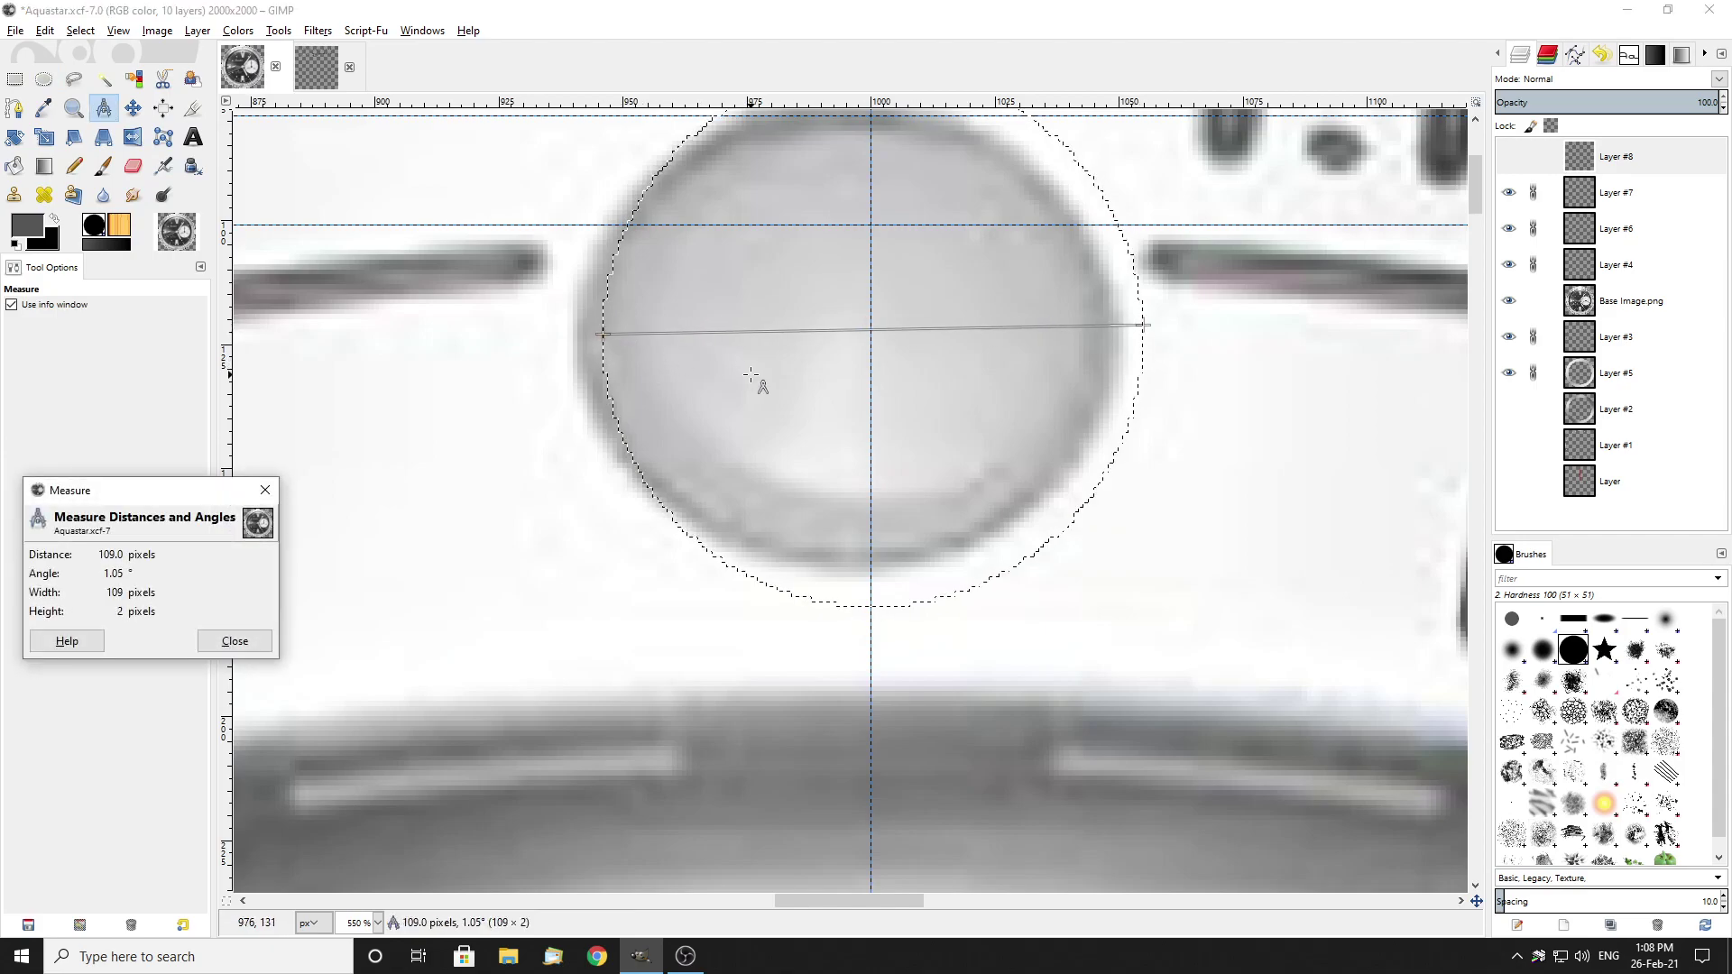
{"action": "left_click", "coordinate": [261, 640]}
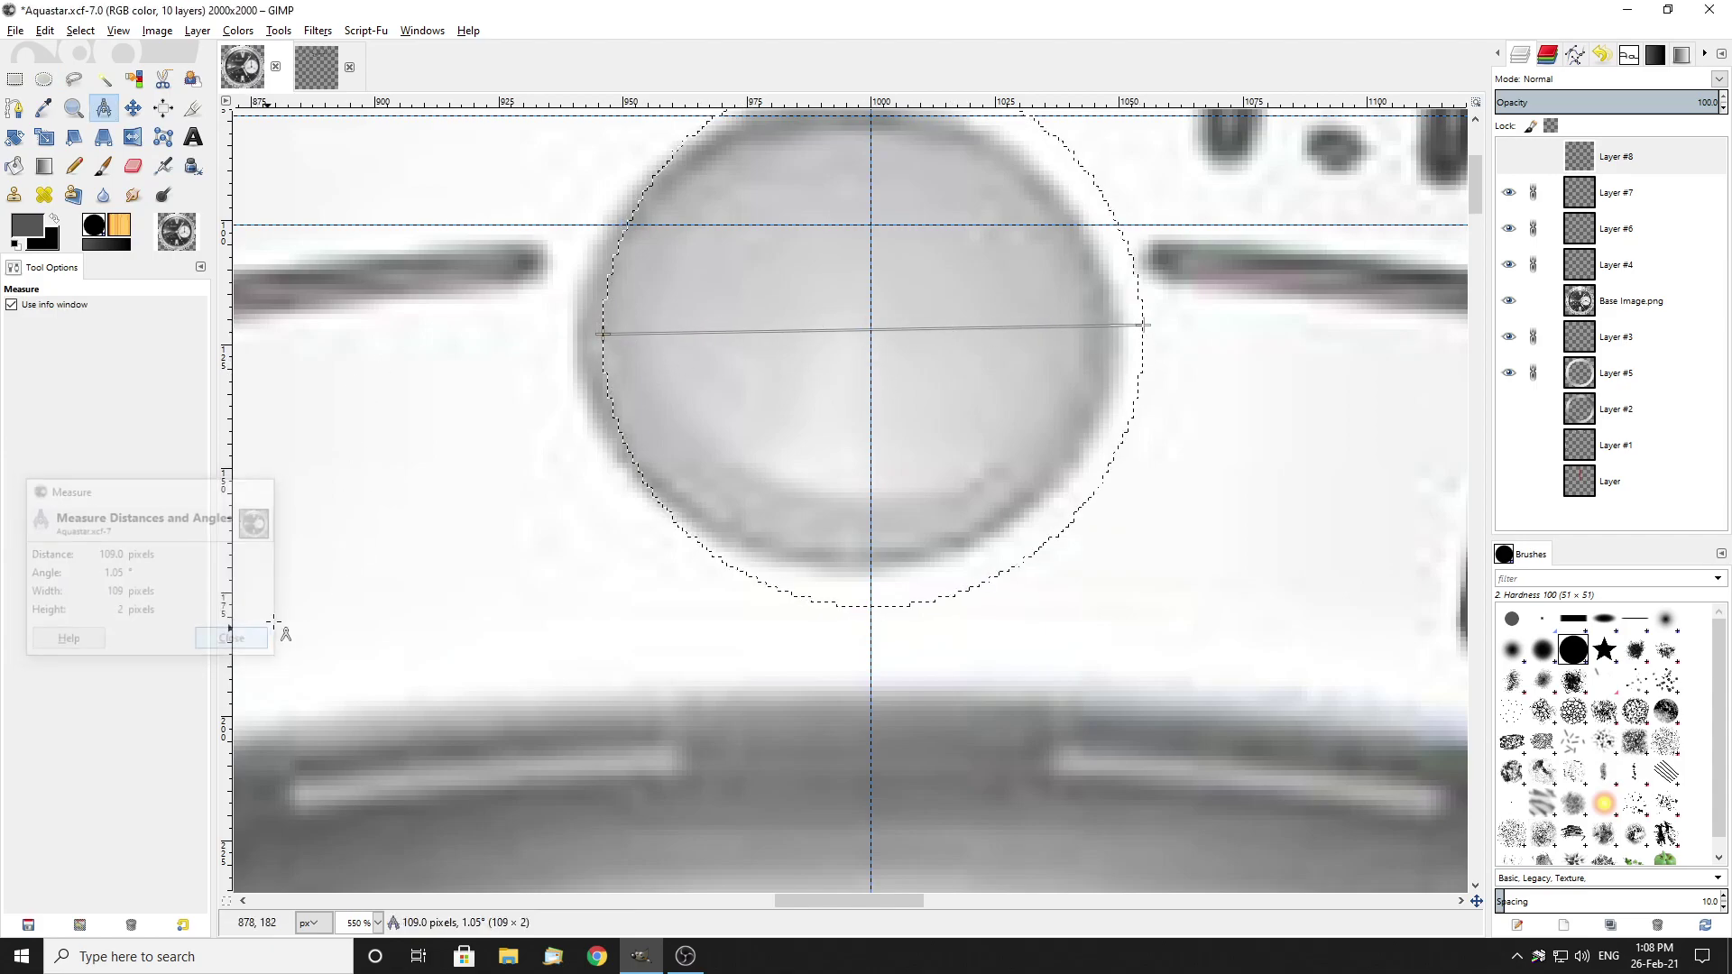
Step: Turn off centred expansion and the fixed aspect ratio, and resize the circular selection around the dot to 108 × 108 px
{"action": "left_click", "coordinate": [43, 78]}
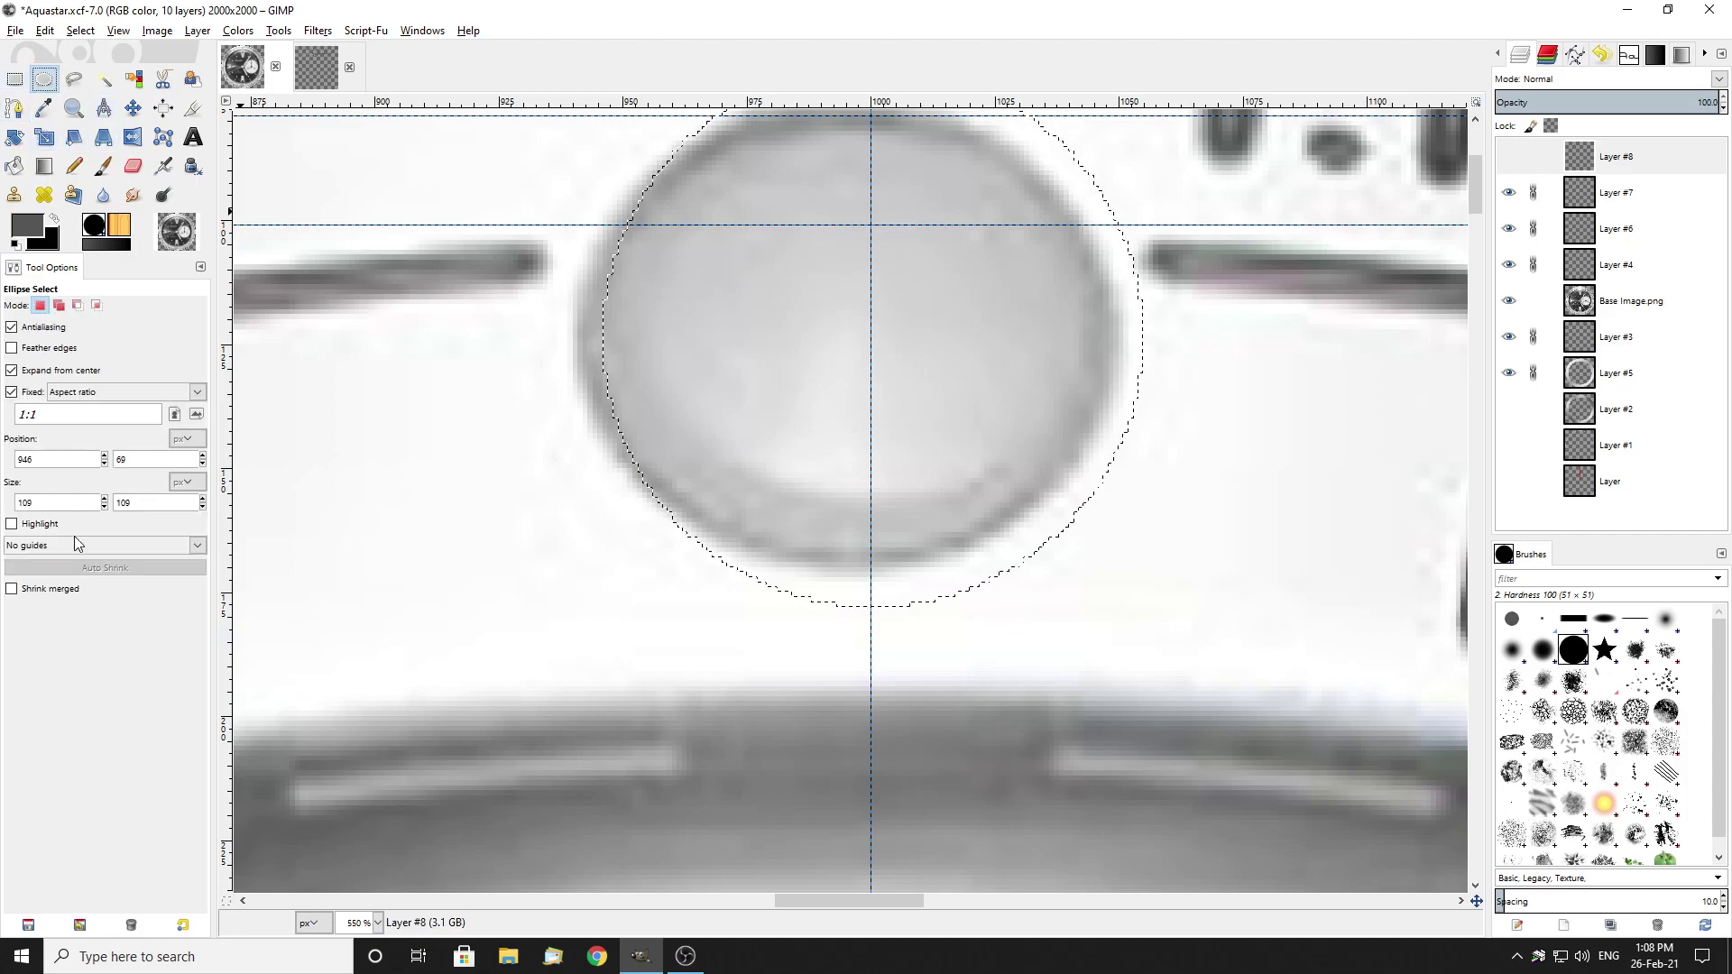
{"action": "left_click", "coordinate": [18, 371]}
{"action": "left_click", "coordinate": [12, 391]}
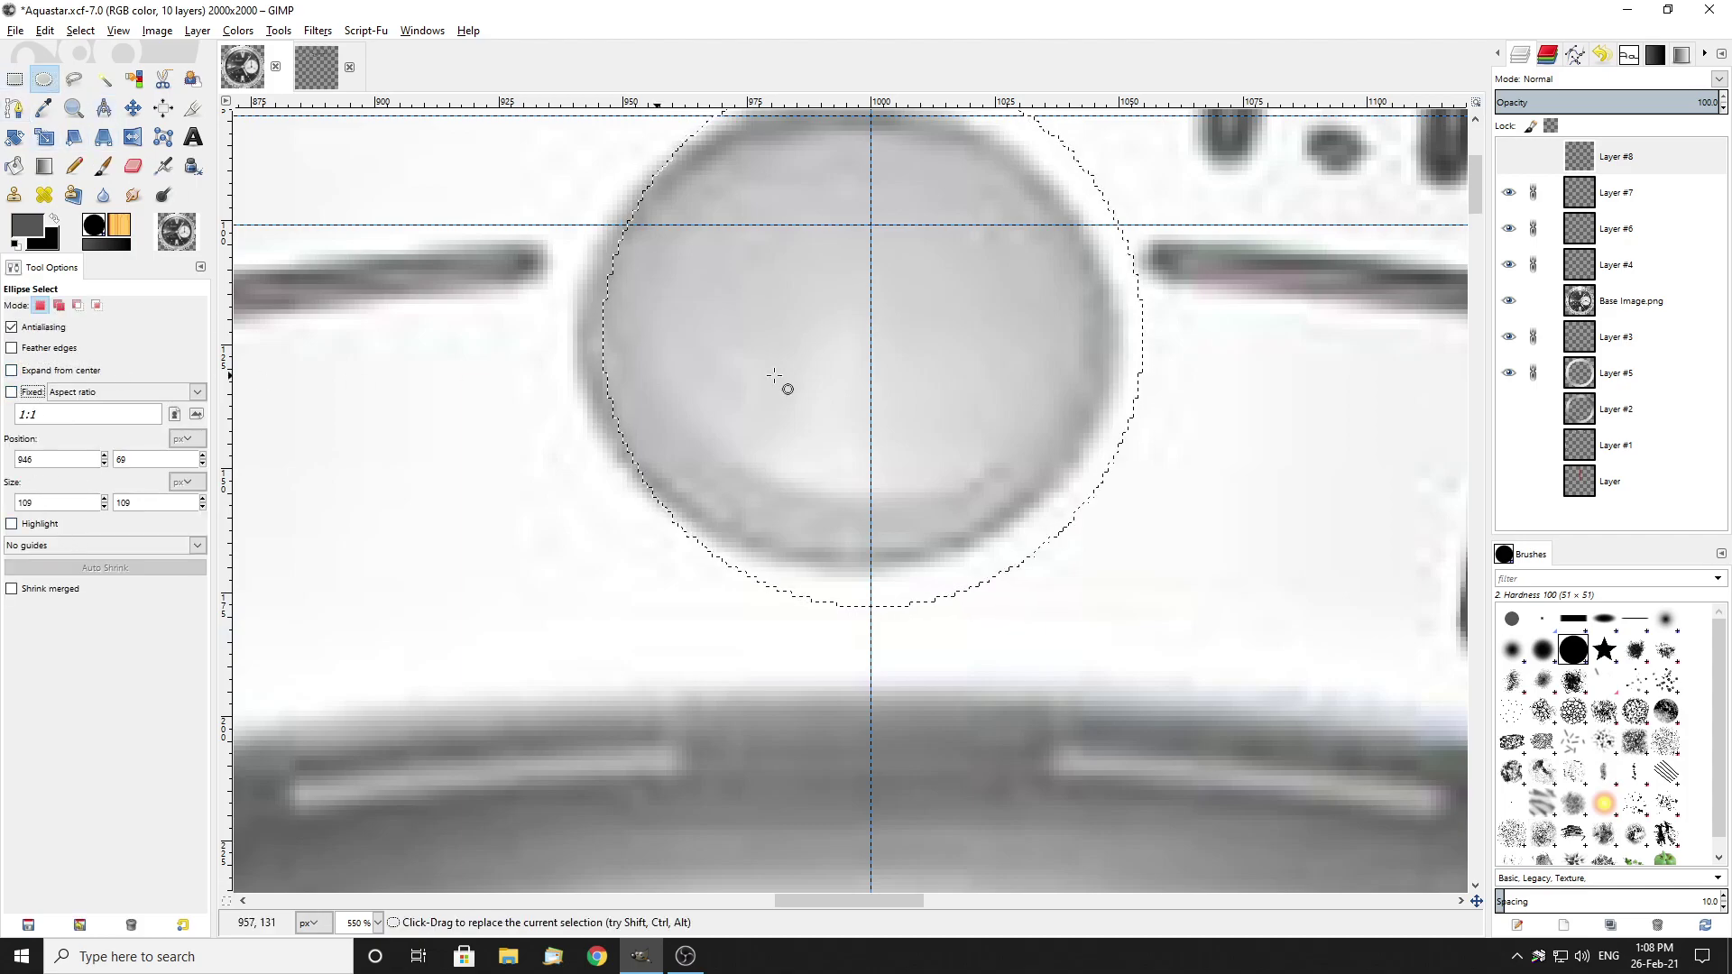
{"action": "left_click", "coordinate": [950, 340]}
{"action": "scroll", "coordinate": [1138, 352], "scroll_direction": "up", "scroll_amount": 2}
{"action": "left_click_drag", "start_coordinate": [1133, 352], "coordinate": [1121, 348]}
{"action": "scroll", "coordinate": [1074, 433], "scroll_direction": "down", "scroll_amount": 2}
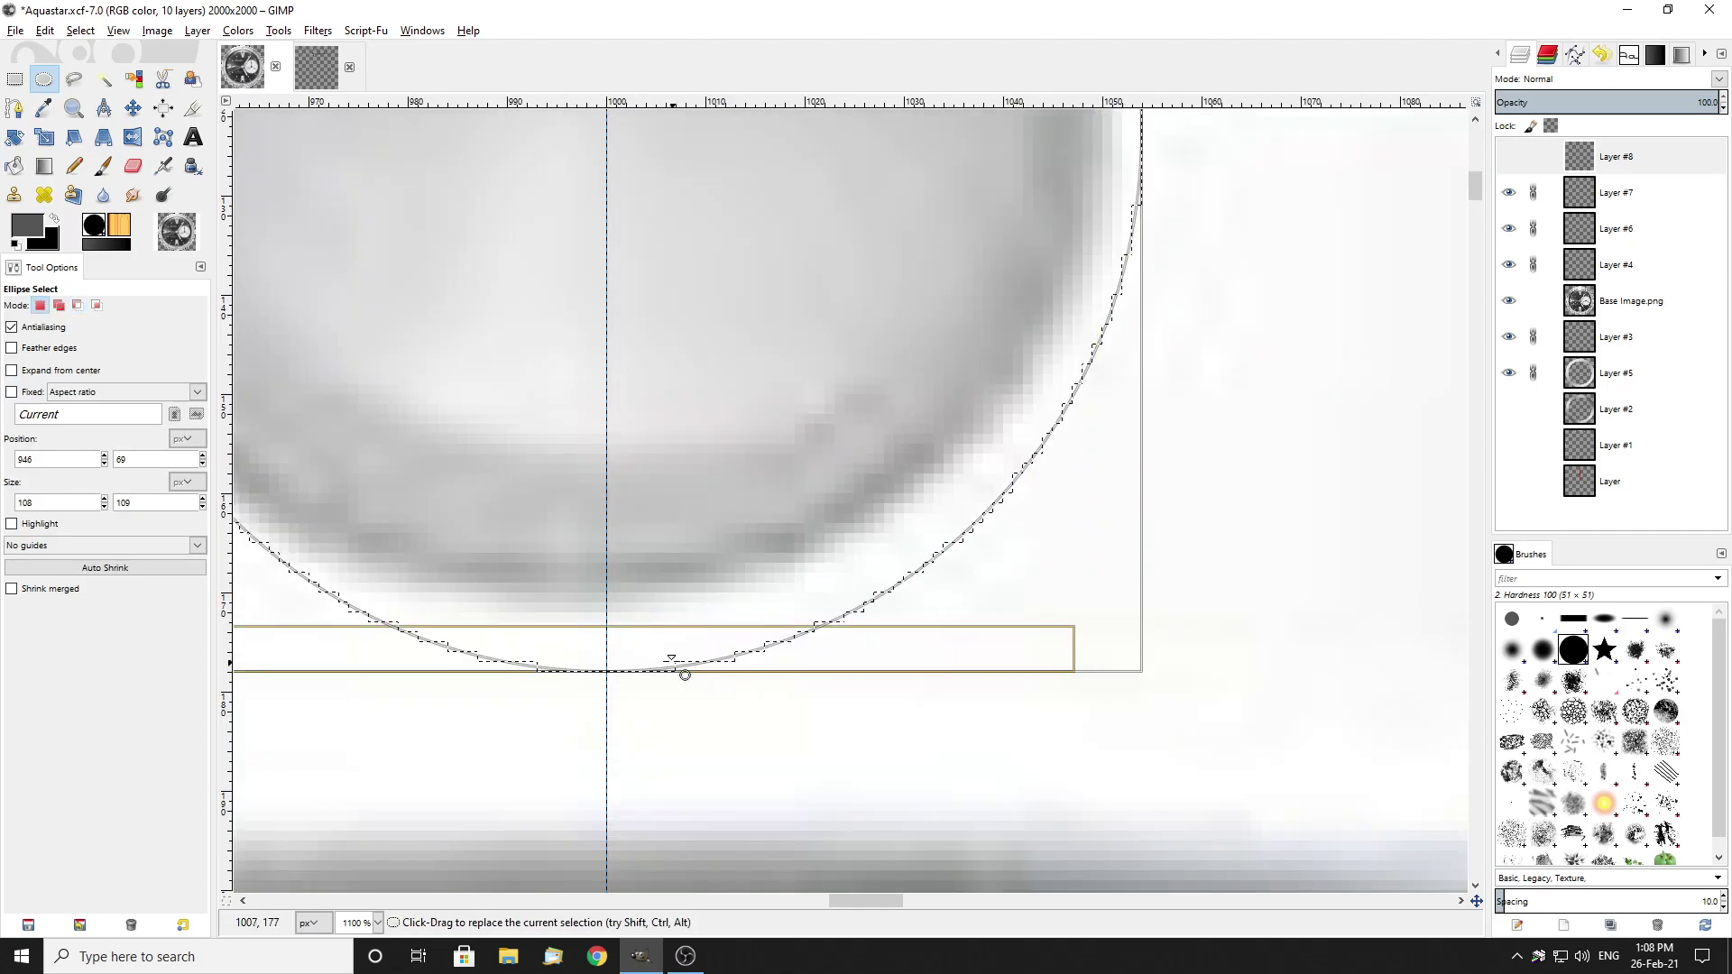
{"action": "scroll", "coordinate": [940, 628], "scroll_direction": "down", "scroll_amount": 3}
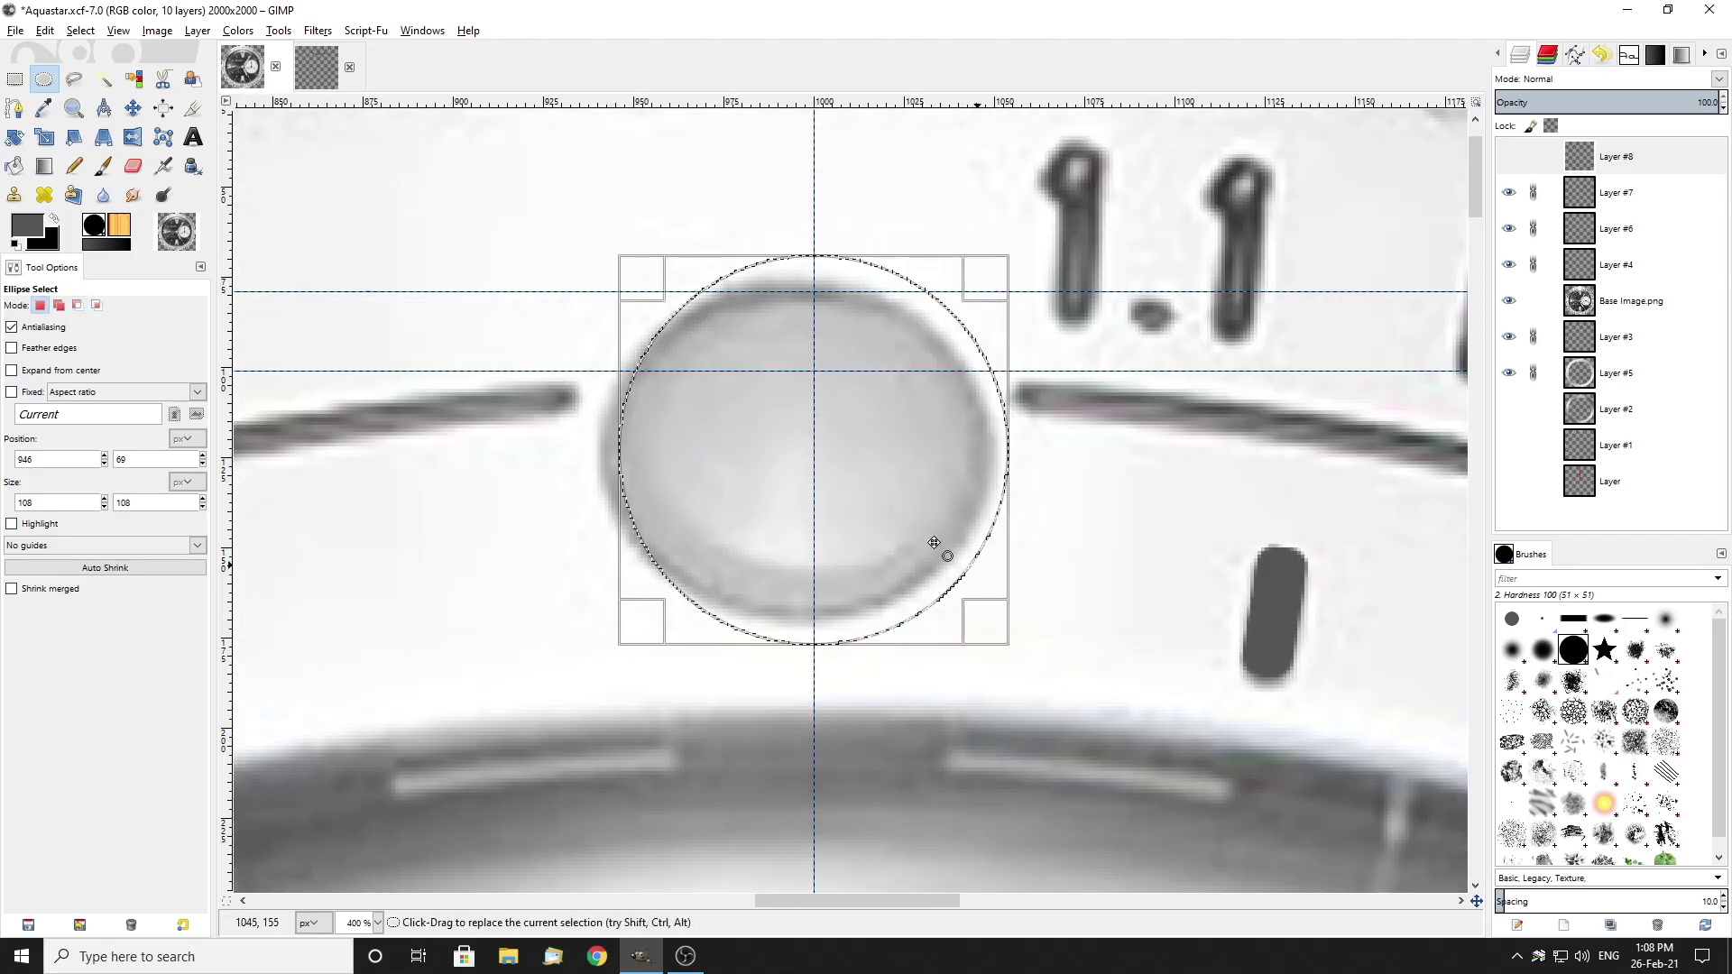
Step: Measure the vertical diameter of the circular selection along the vertical guide
{"action": "left_click", "coordinate": [109, 113]}
{"action": "left_click_drag", "start_coordinate": [814, 256], "coordinate": [815, 634]}
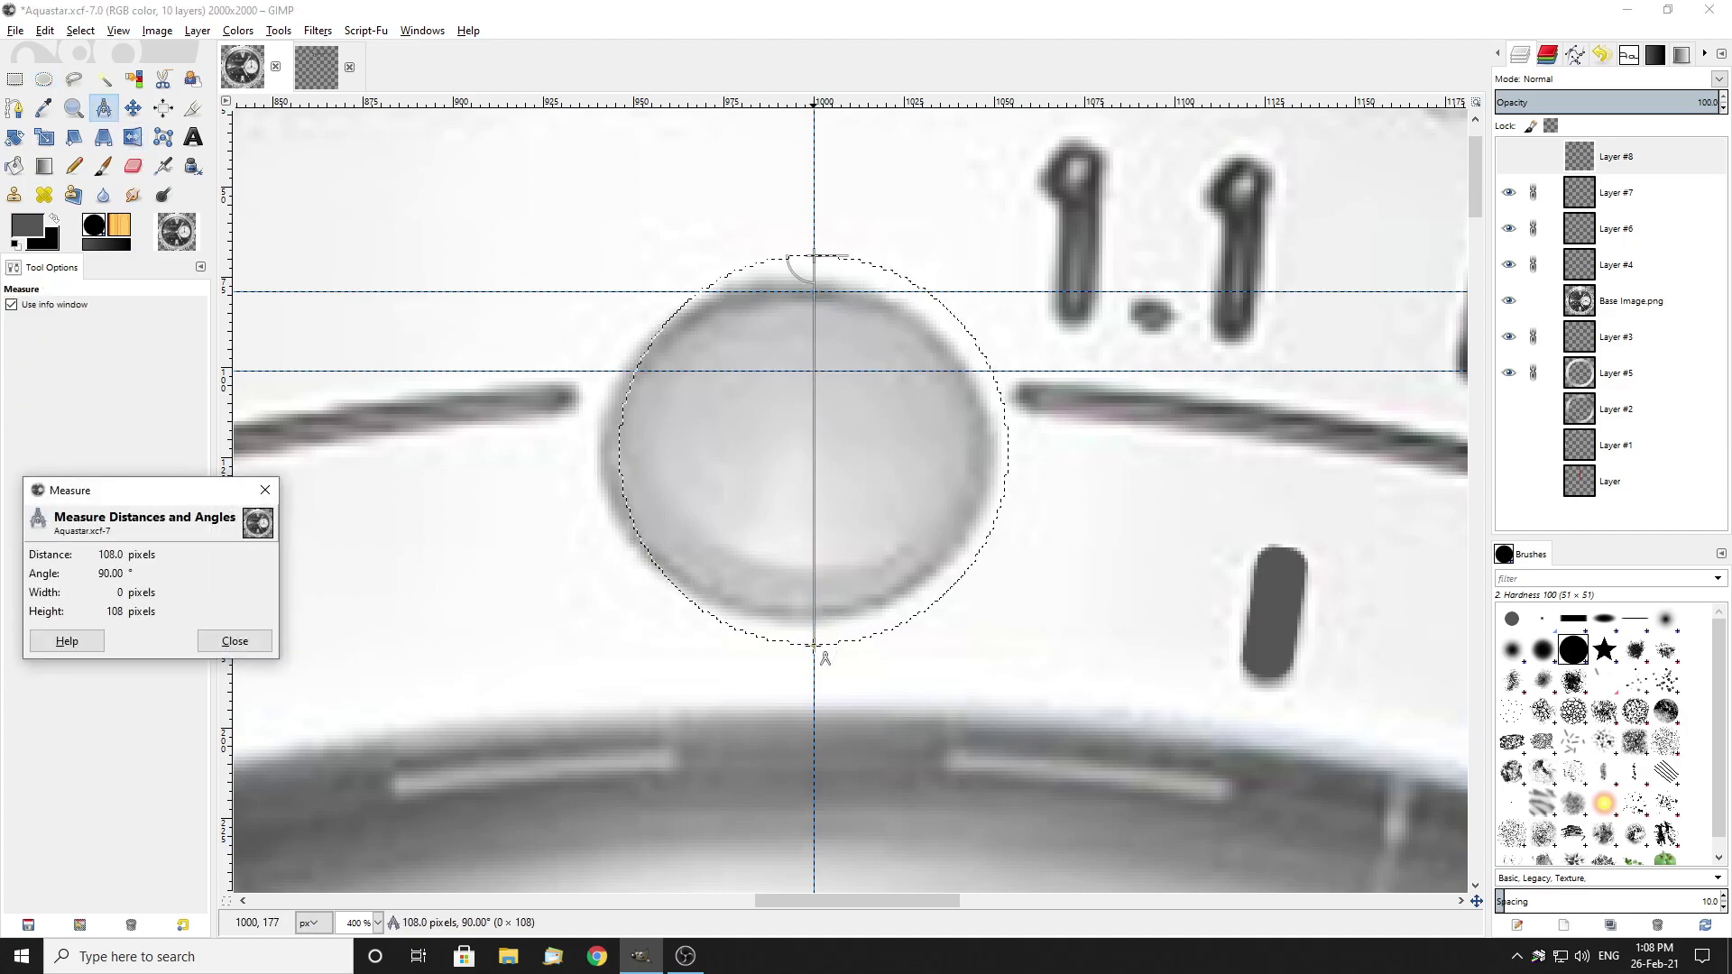
{"action": "left_click", "coordinate": [236, 641]}
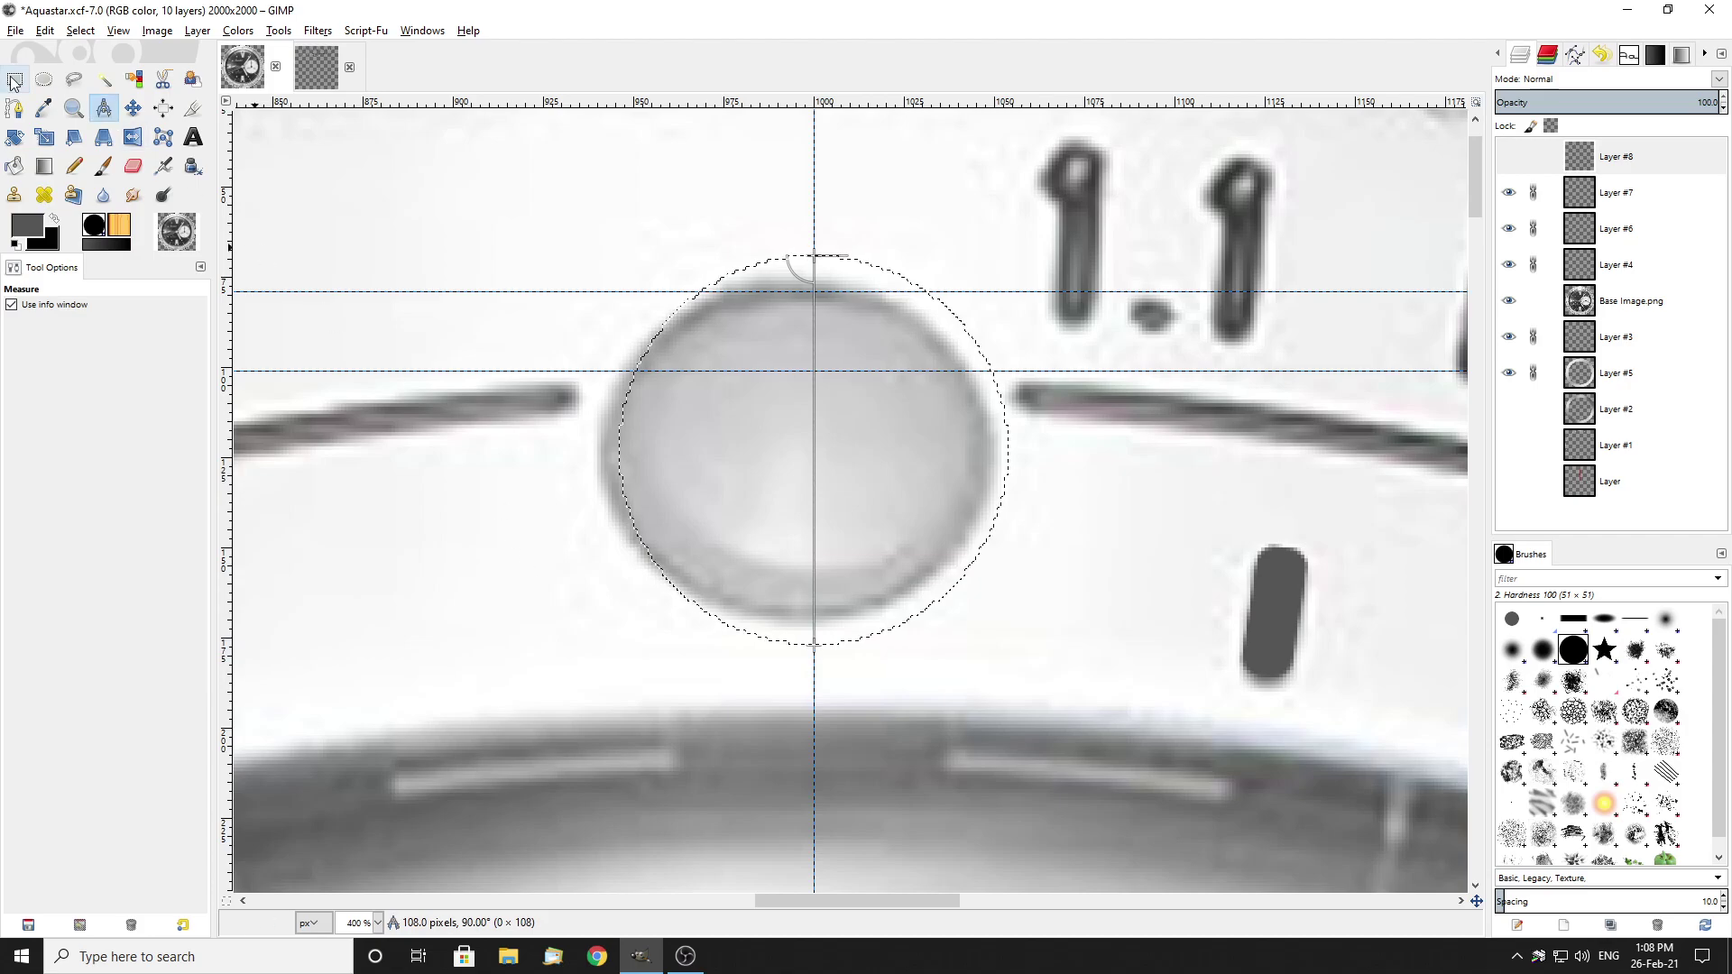
Step: Move the circular selection up to Y position 68 with centred expansion and fixed aspect ratio on, and check it against Layer #8's ring
{"action": "left_click", "coordinate": [43, 79]}
{"action": "left_click", "coordinate": [11, 370]}
{"action": "left_click", "coordinate": [11, 392]}
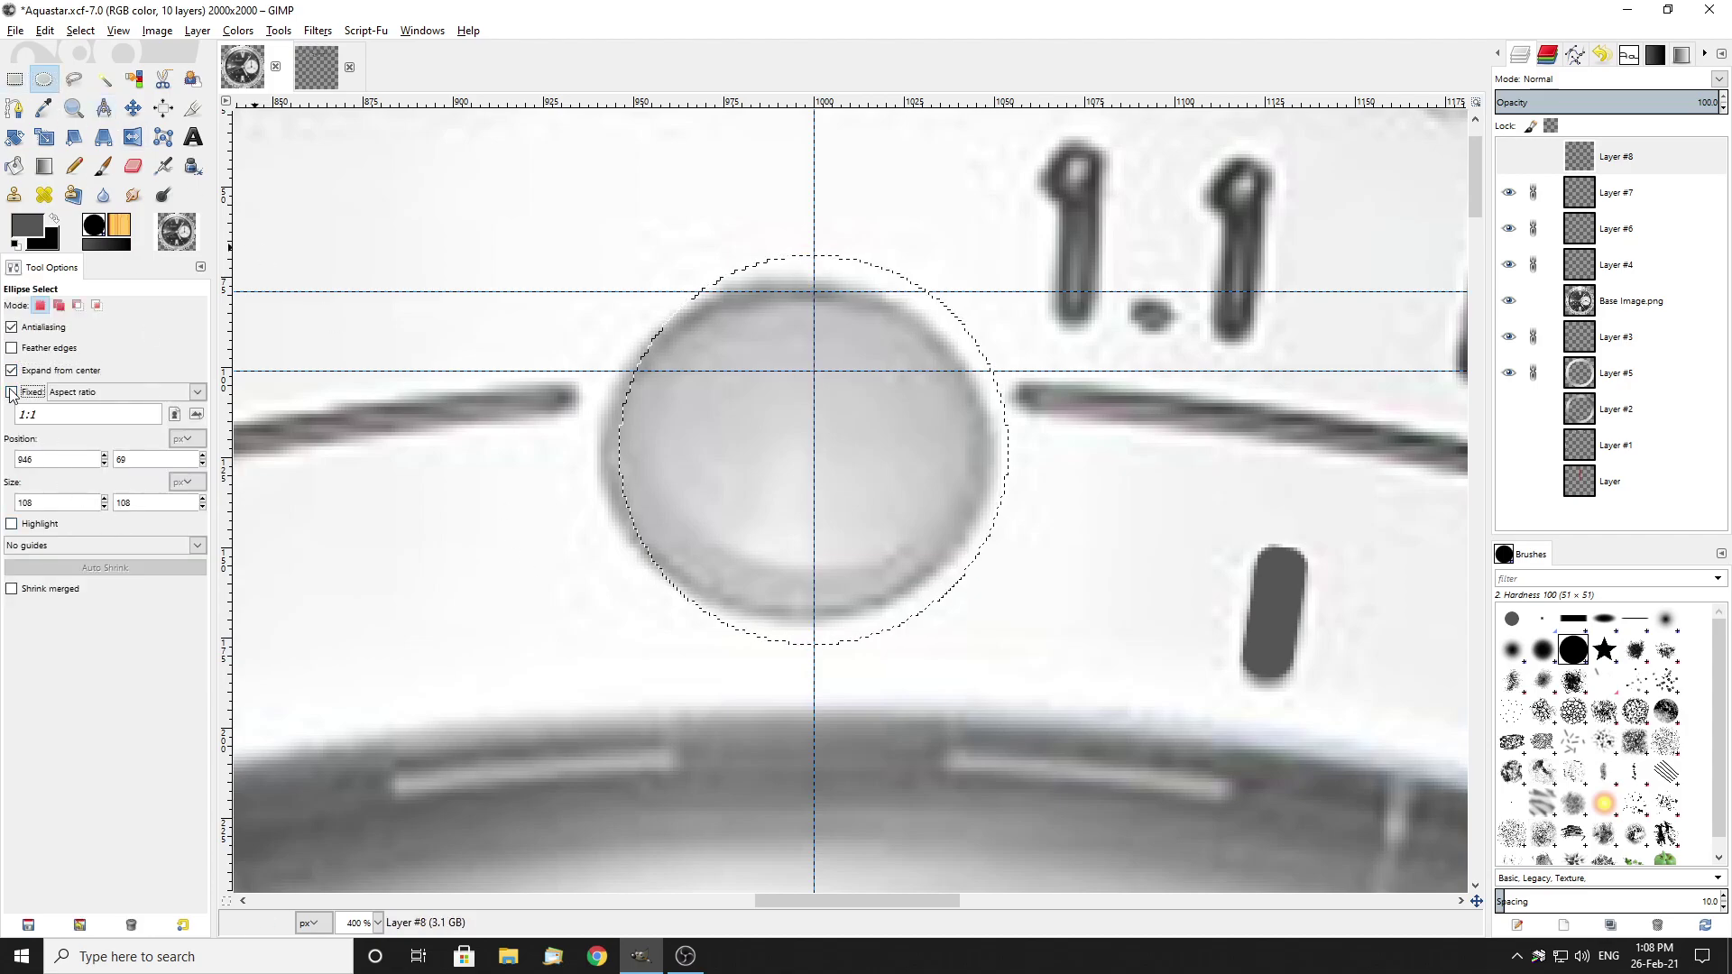
{"action": "left_click", "coordinate": [863, 514]}
{"action": "scroll", "coordinate": [870, 494], "scroll_direction": "up", "scroll_amount": 1}
{"action": "left_click_drag", "start_coordinate": [870, 494], "coordinate": [875, 492]}
{"action": "scroll", "coordinate": [880, 488], "scroll_direction": "down", "scroll_amount": 1}
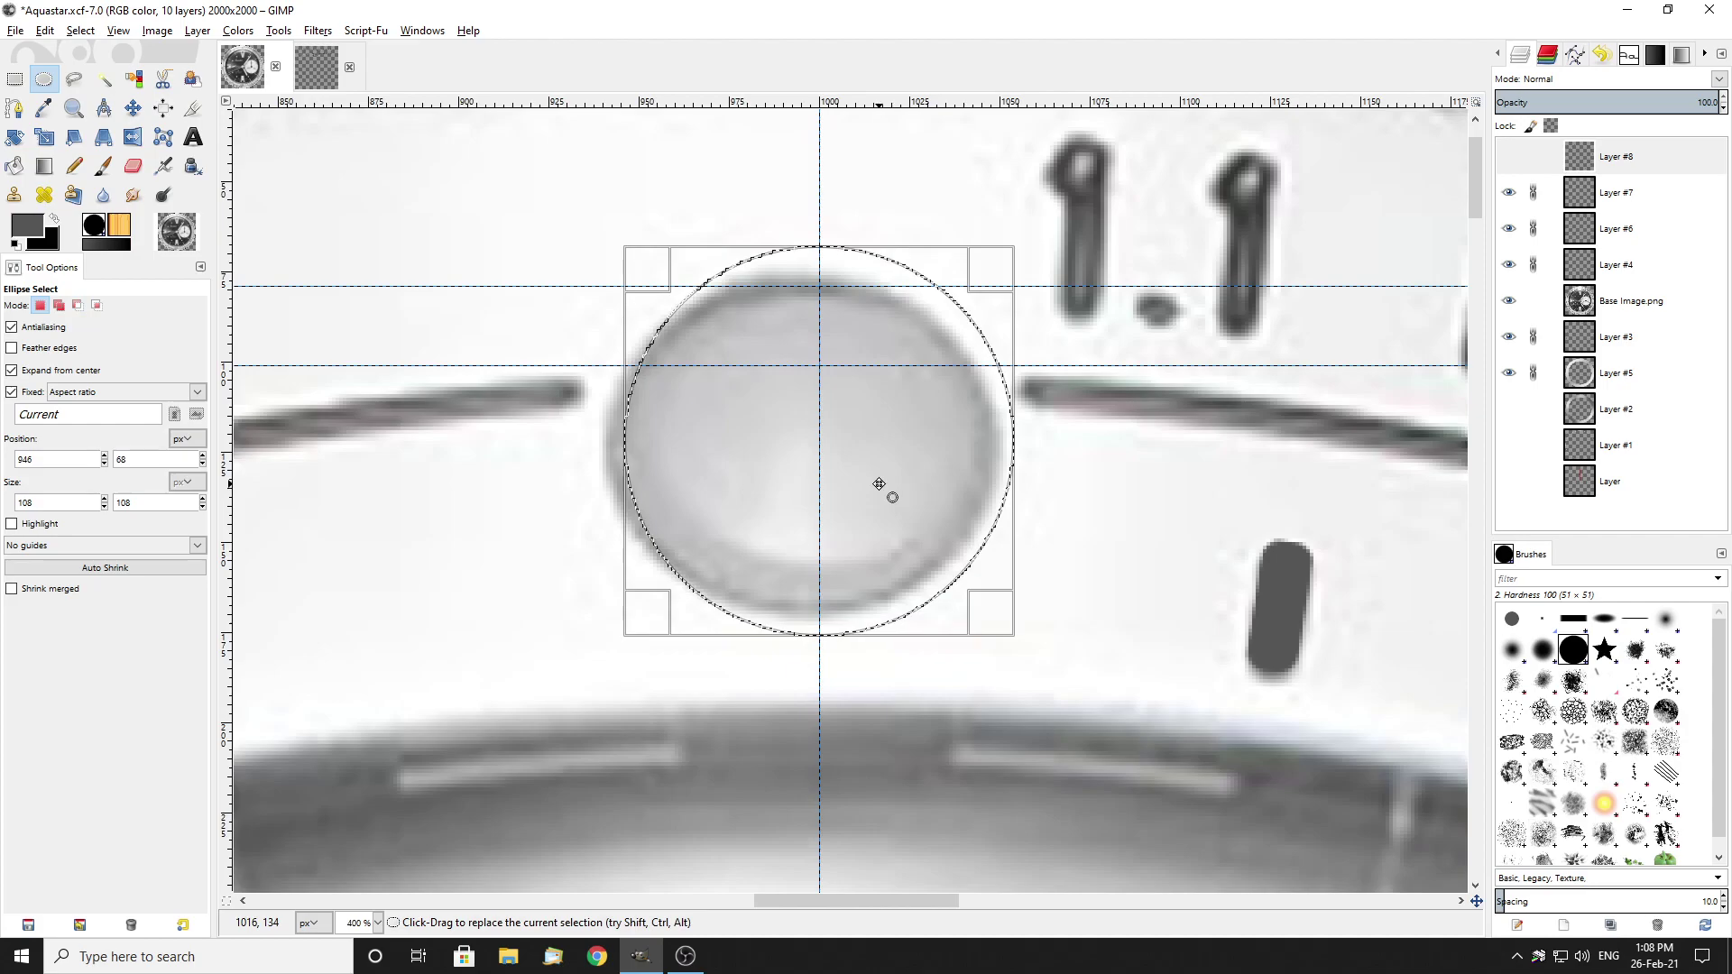
{"action": "left_click", "coordinate": [1508, 158]}
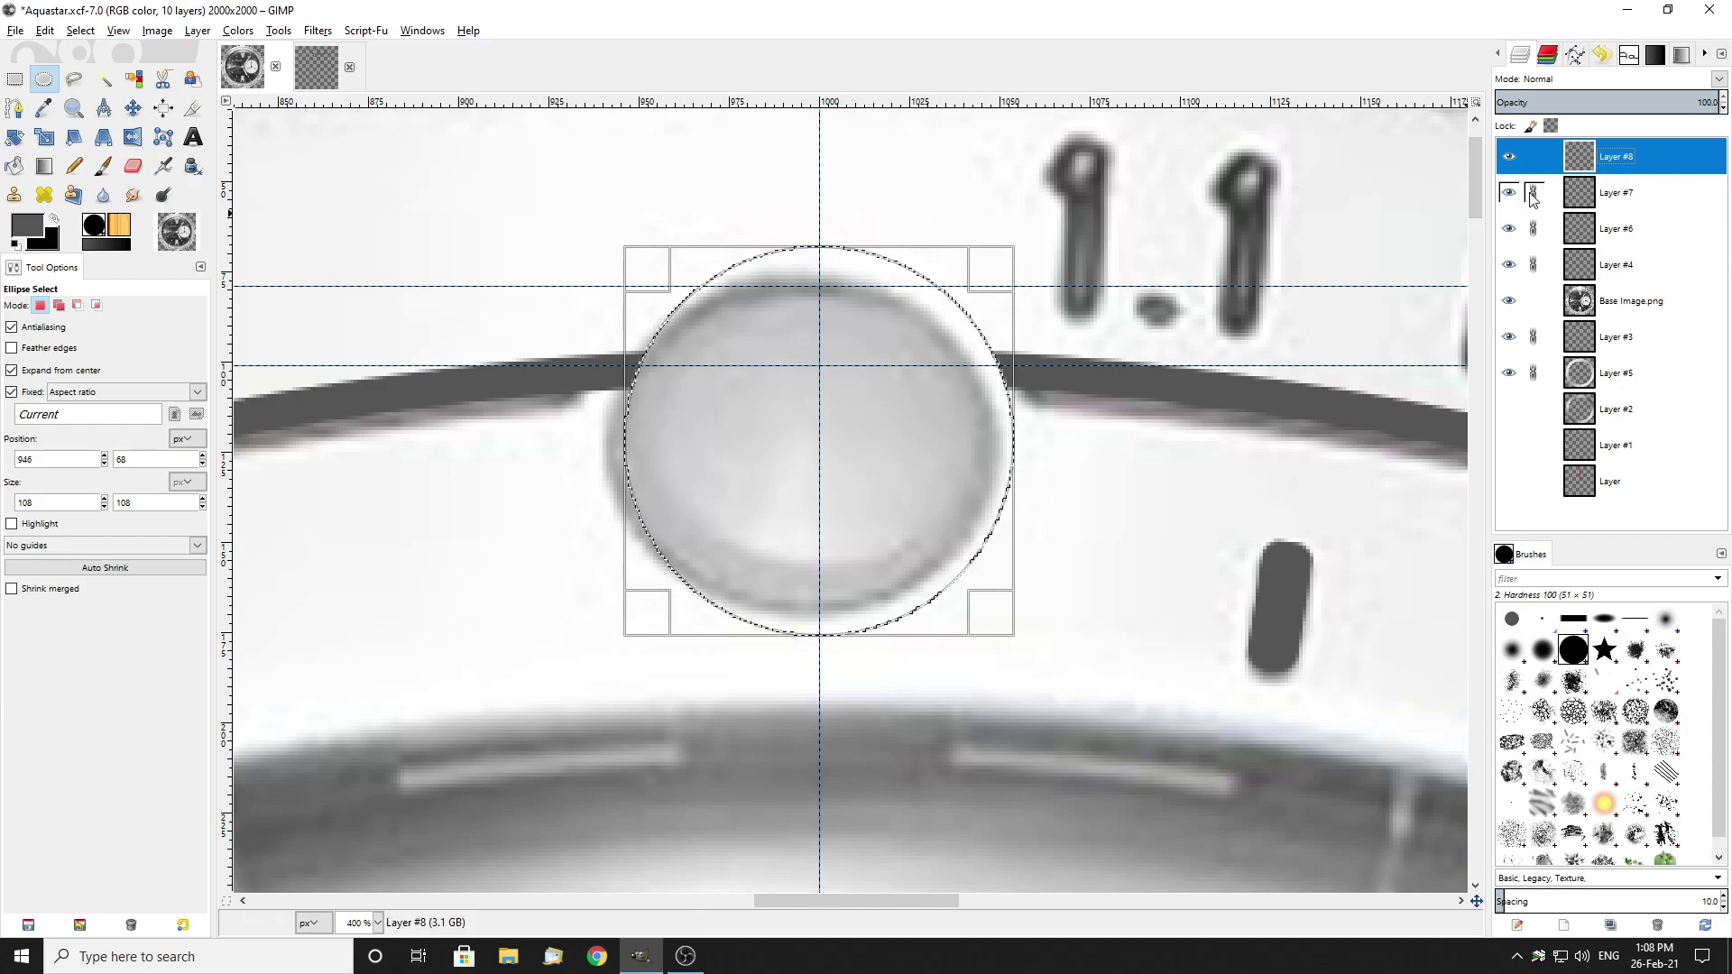
{"action": "scroll", "coordinate": [967, 445], "scroll_direction": "up", "scroll_amount": 1}
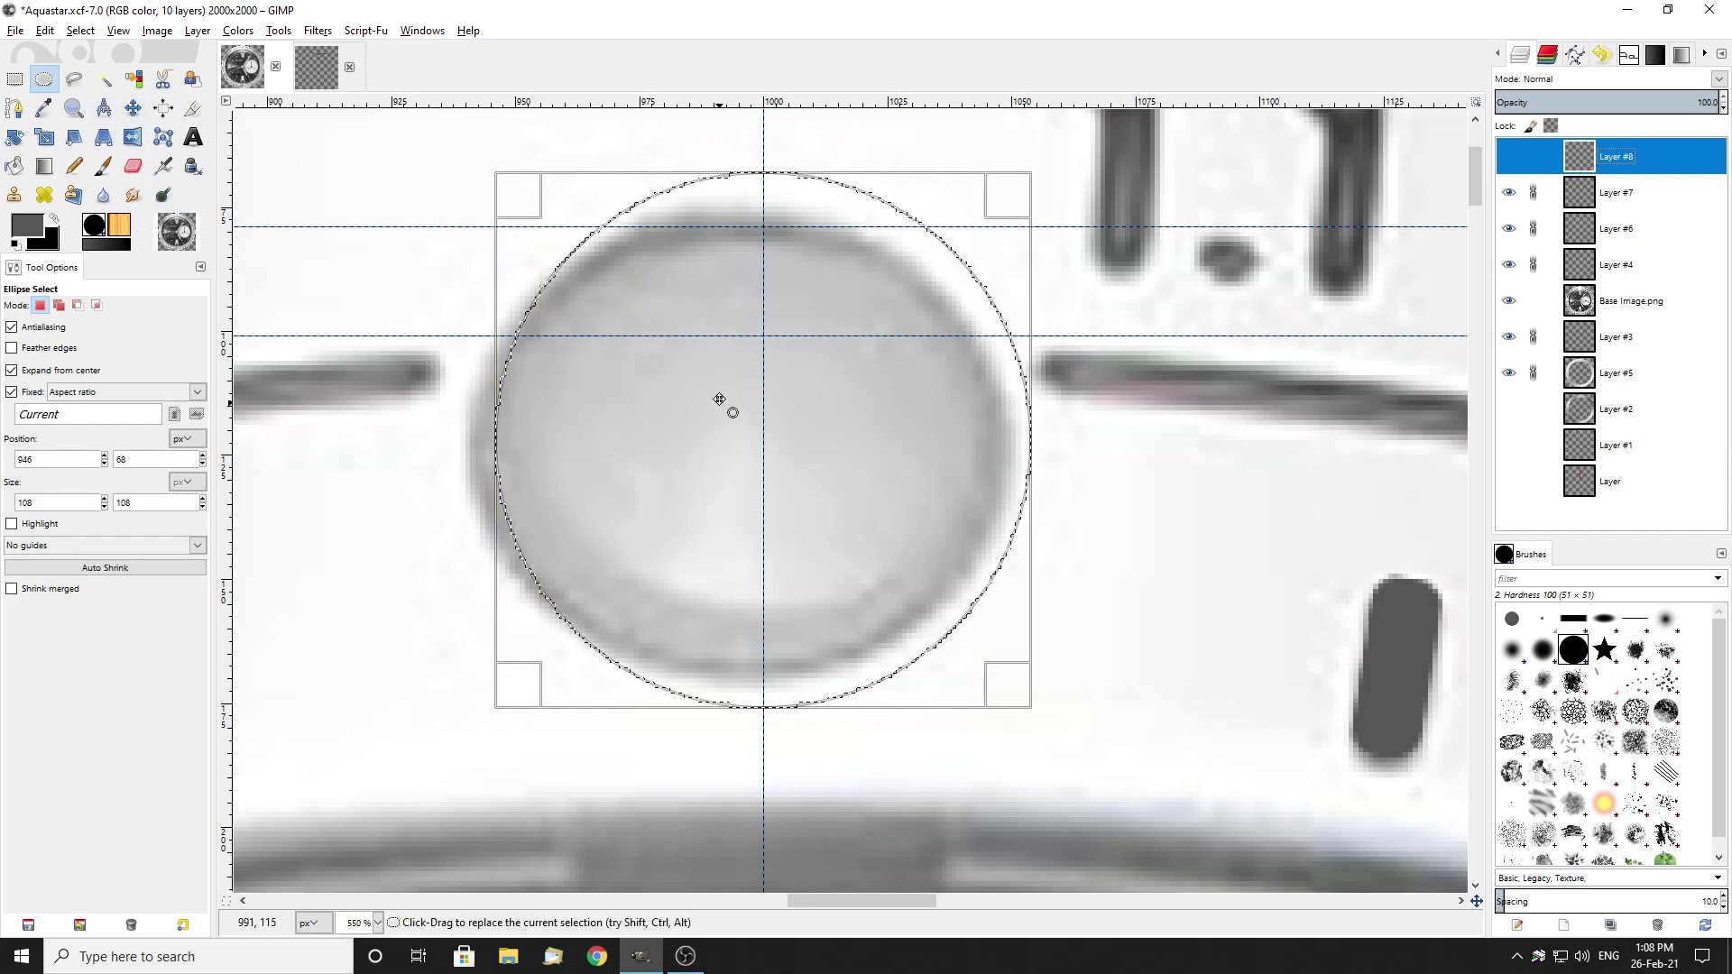
Step: Turn off centred expansion and the fixed aspect ratio, and lower the selection's top edge to Y 75, making it 108 × 101 px
{"action": "left_click", "coordinate": [12, 372]}
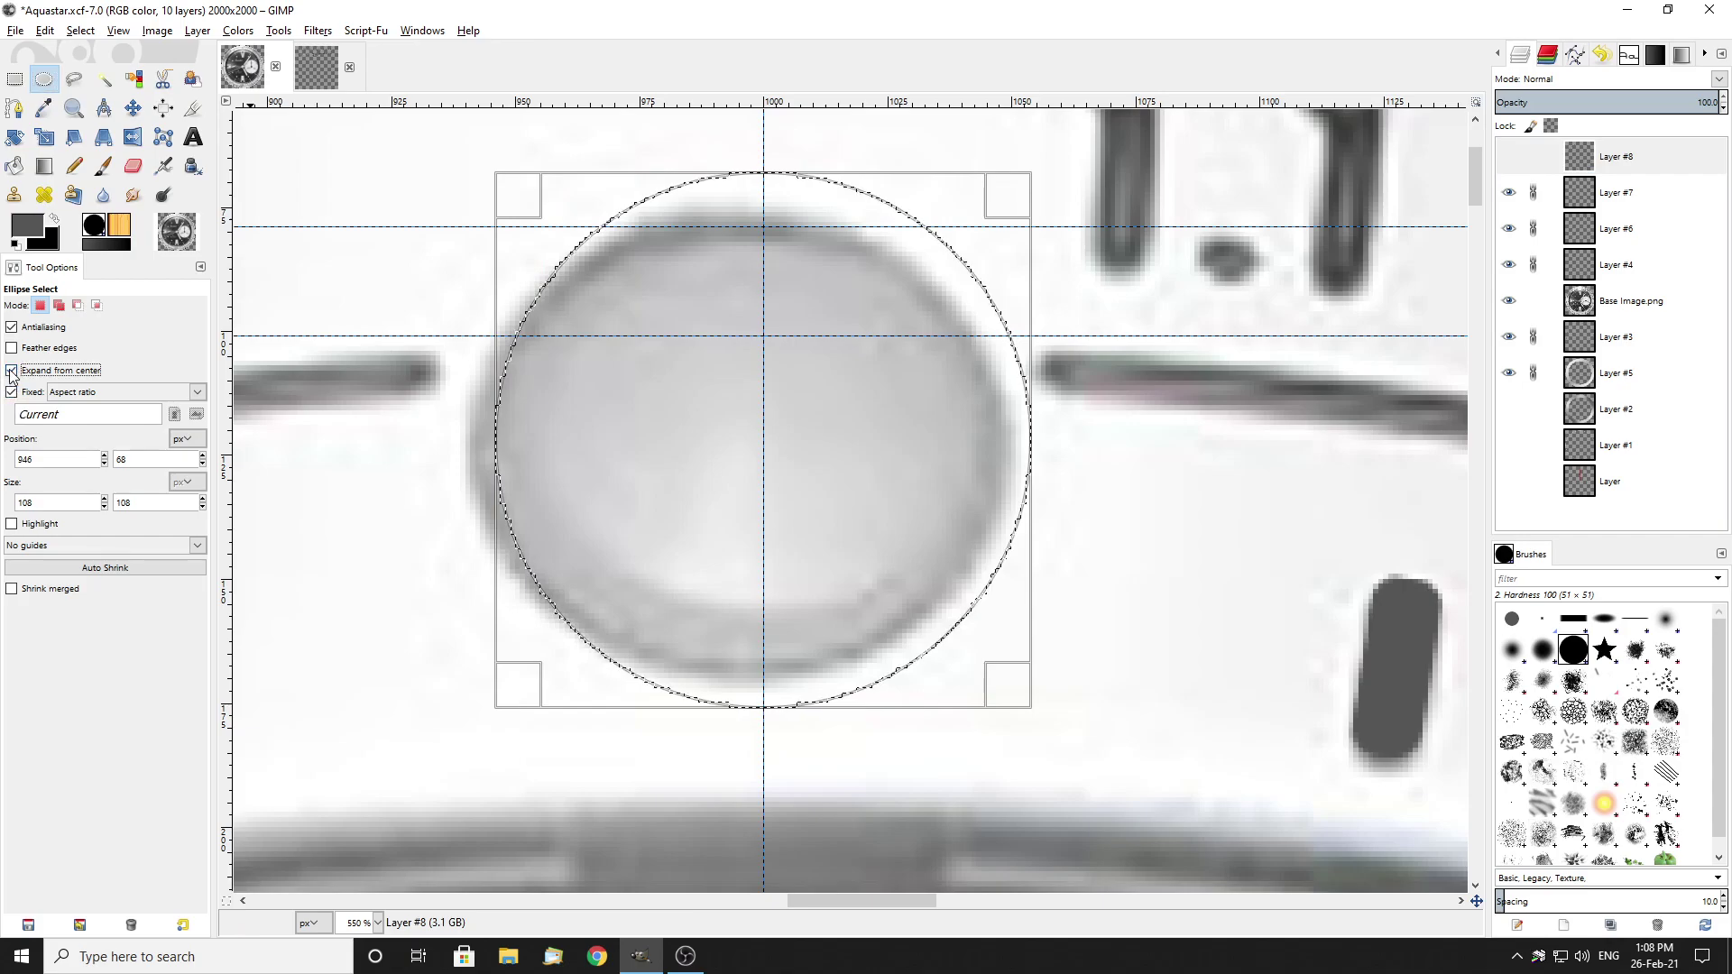
{"action": "left_click", "coordinate": [773, 464]}
{"action": "key", "text": "ctrl+z"}
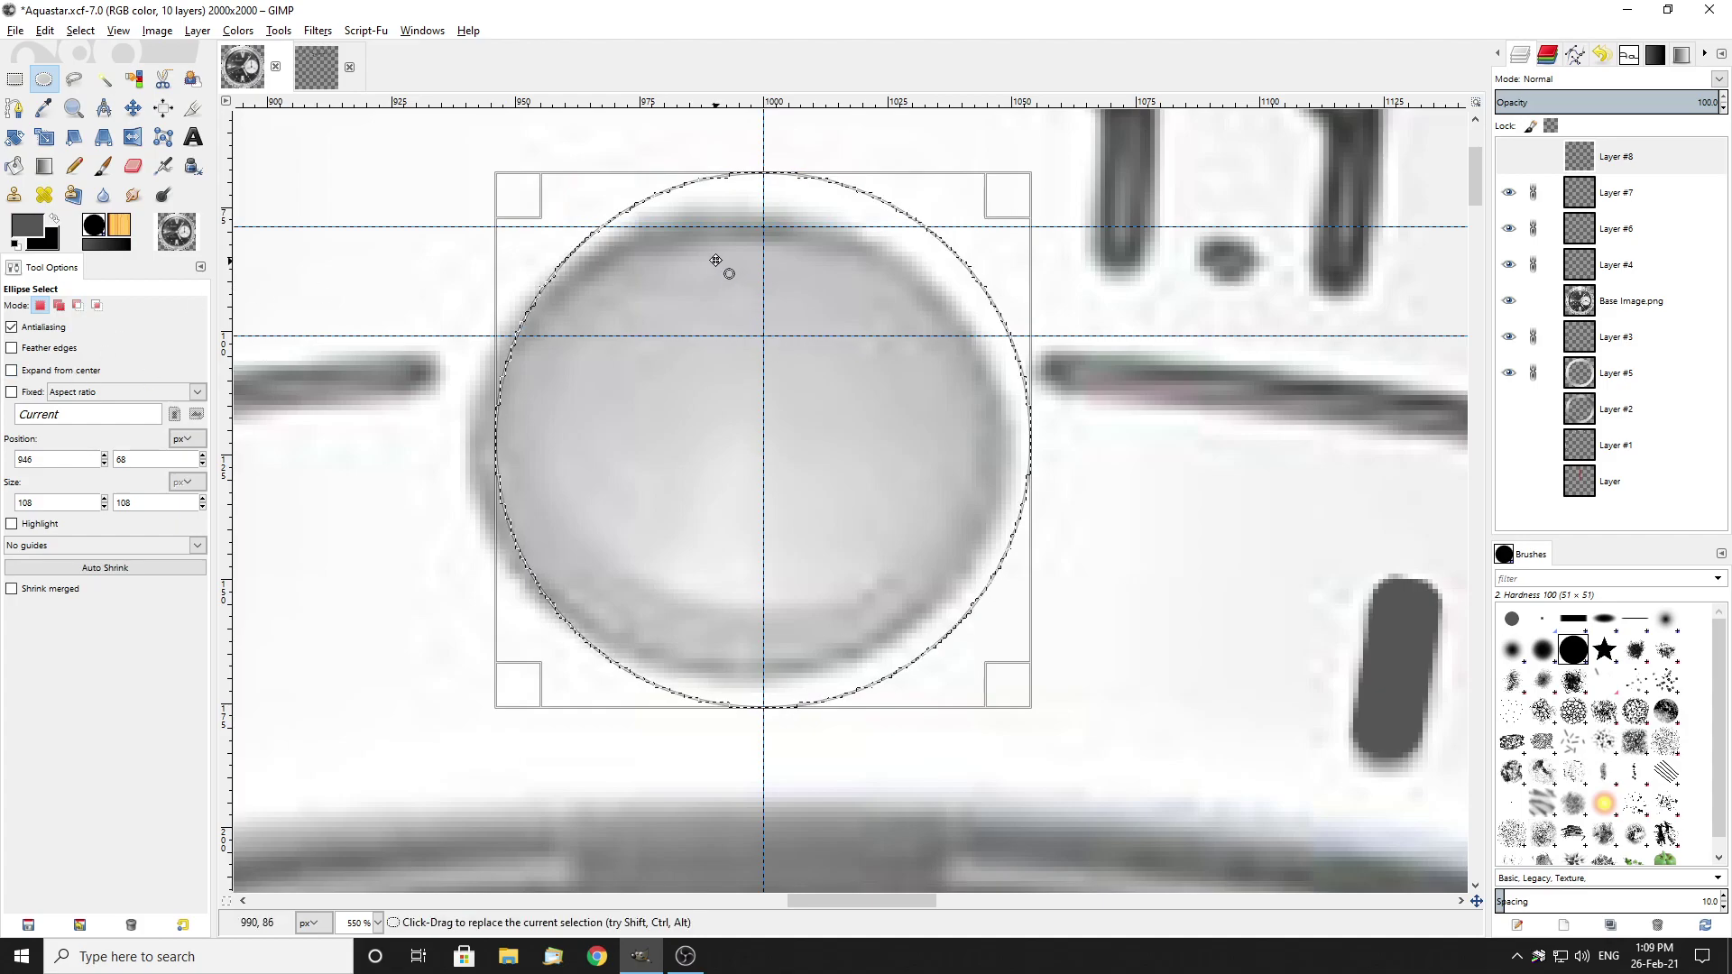
{"action": "scroll", "coordinate": [762, 216], "scroll_direction": "up", "scroll_amount": 1}
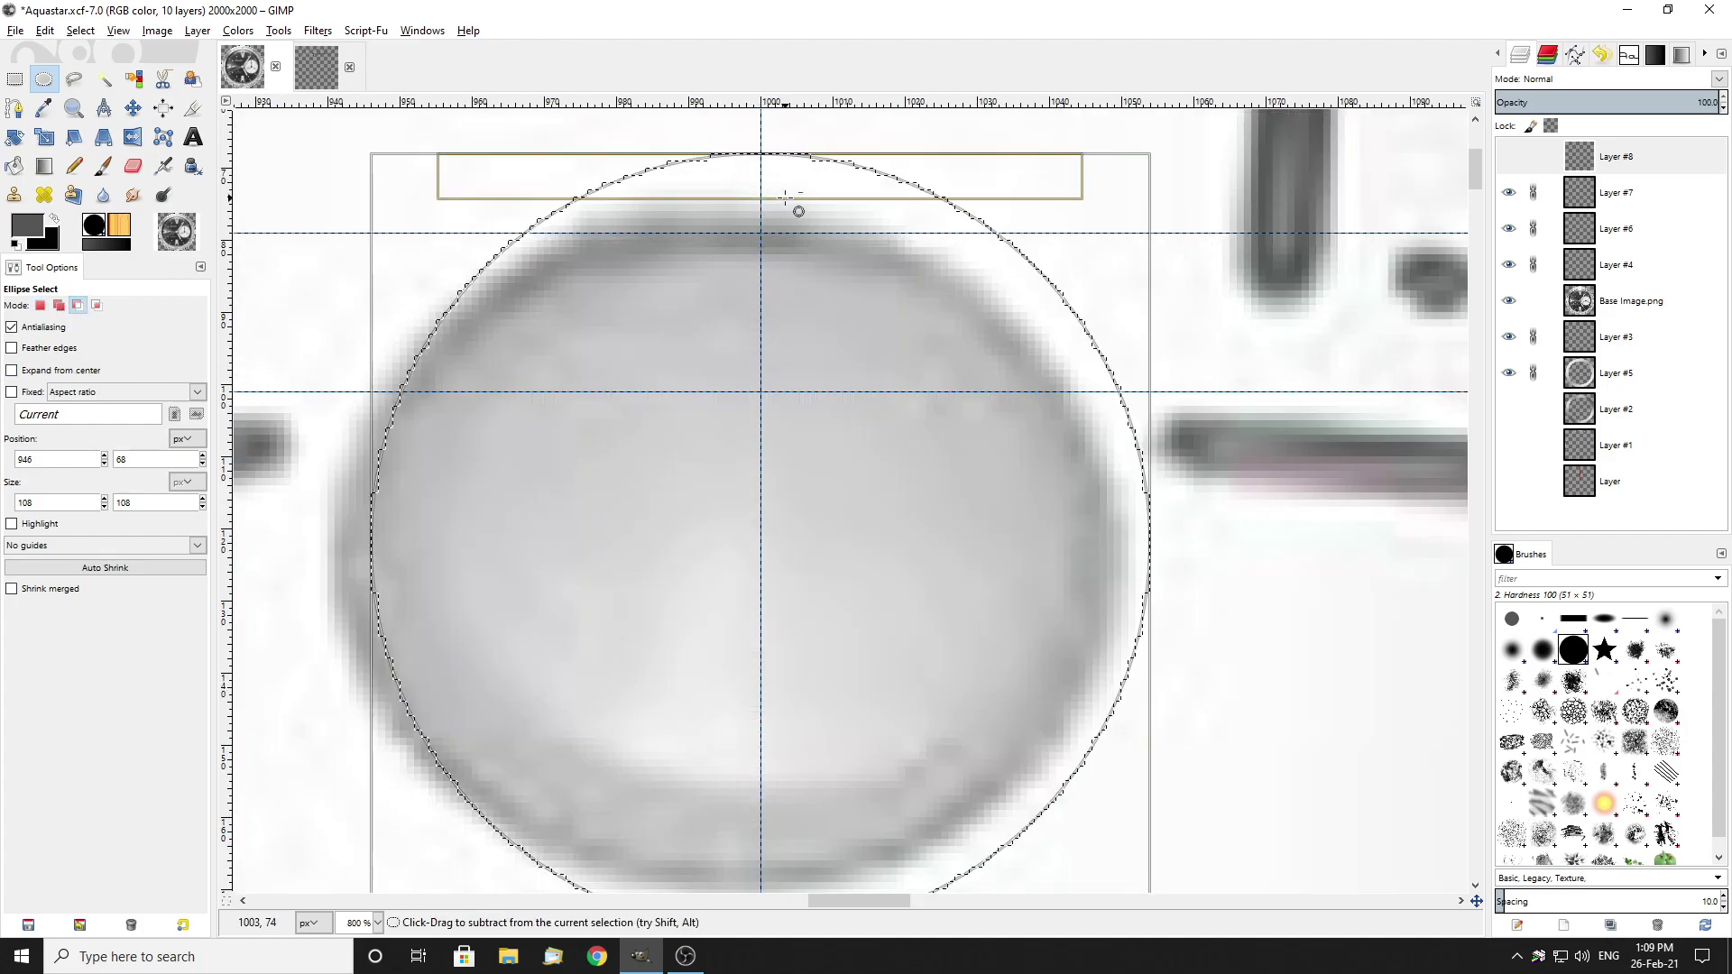
{"action": "scroll", "coordinate": [786, 196], "scroll_direction": "down", "scroll_amount": 2}
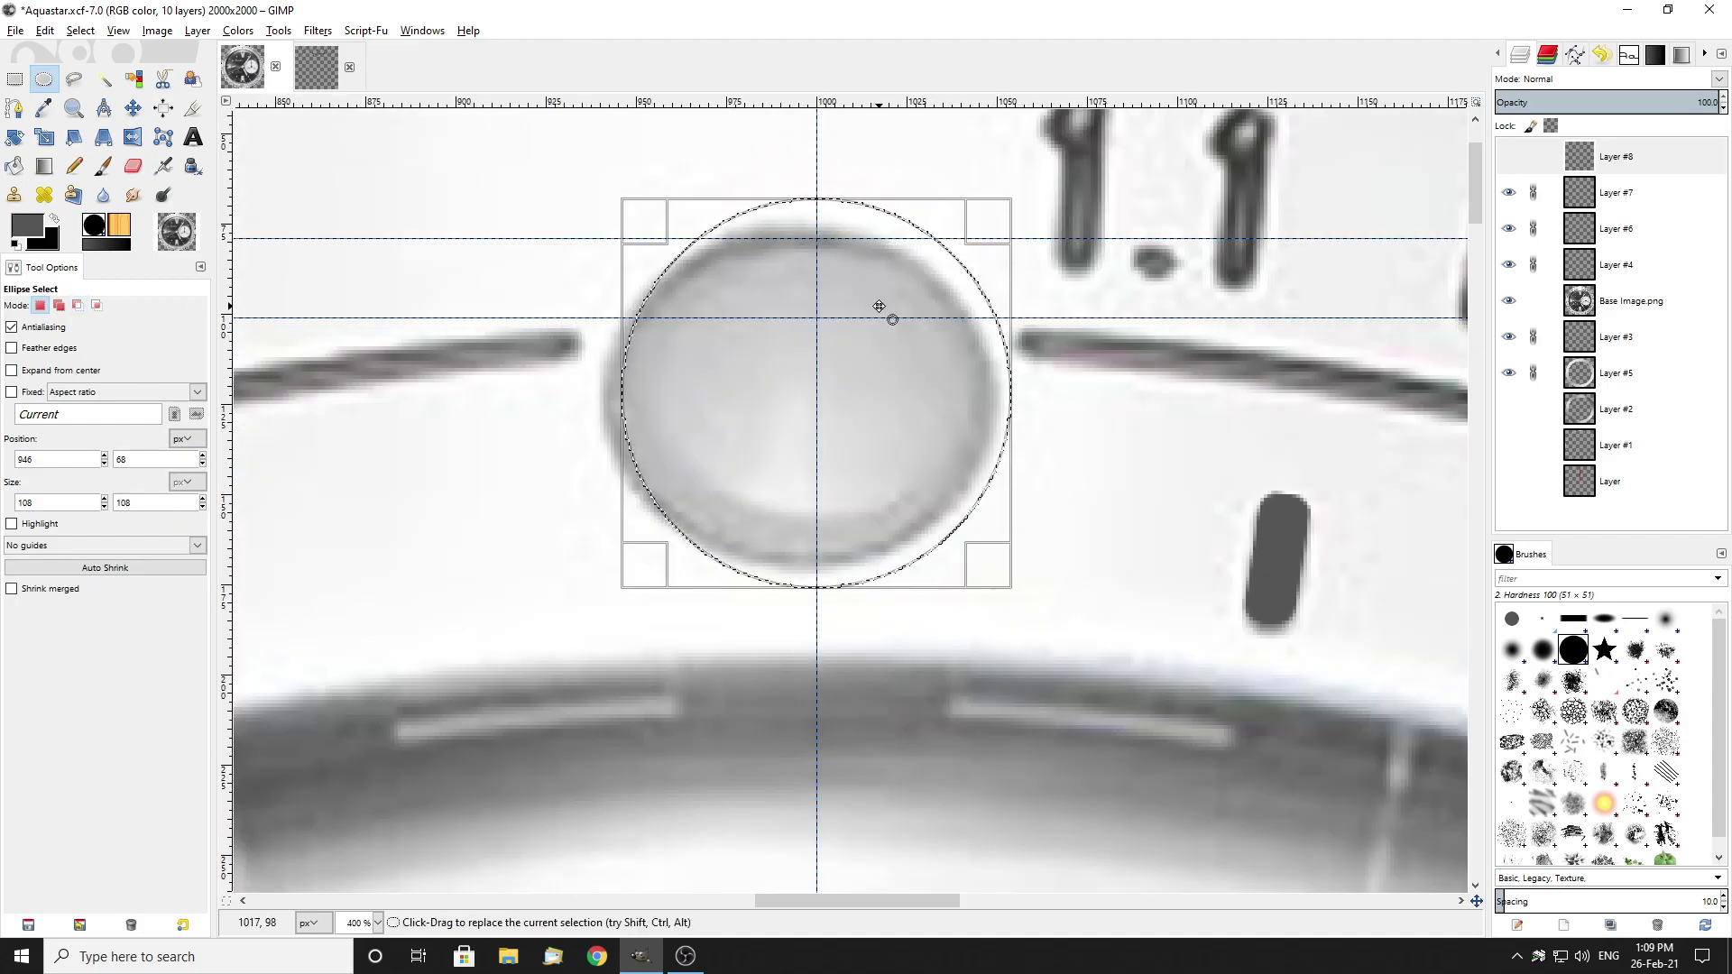
{"action": "scroll", "coordinate": [803, 243], "scroll_direction": "up", "scroll_amount": 1}
{"action": "scroll", "coordinate": [803, 243], "scroll_direction": "up", "scroll_amount": 1}
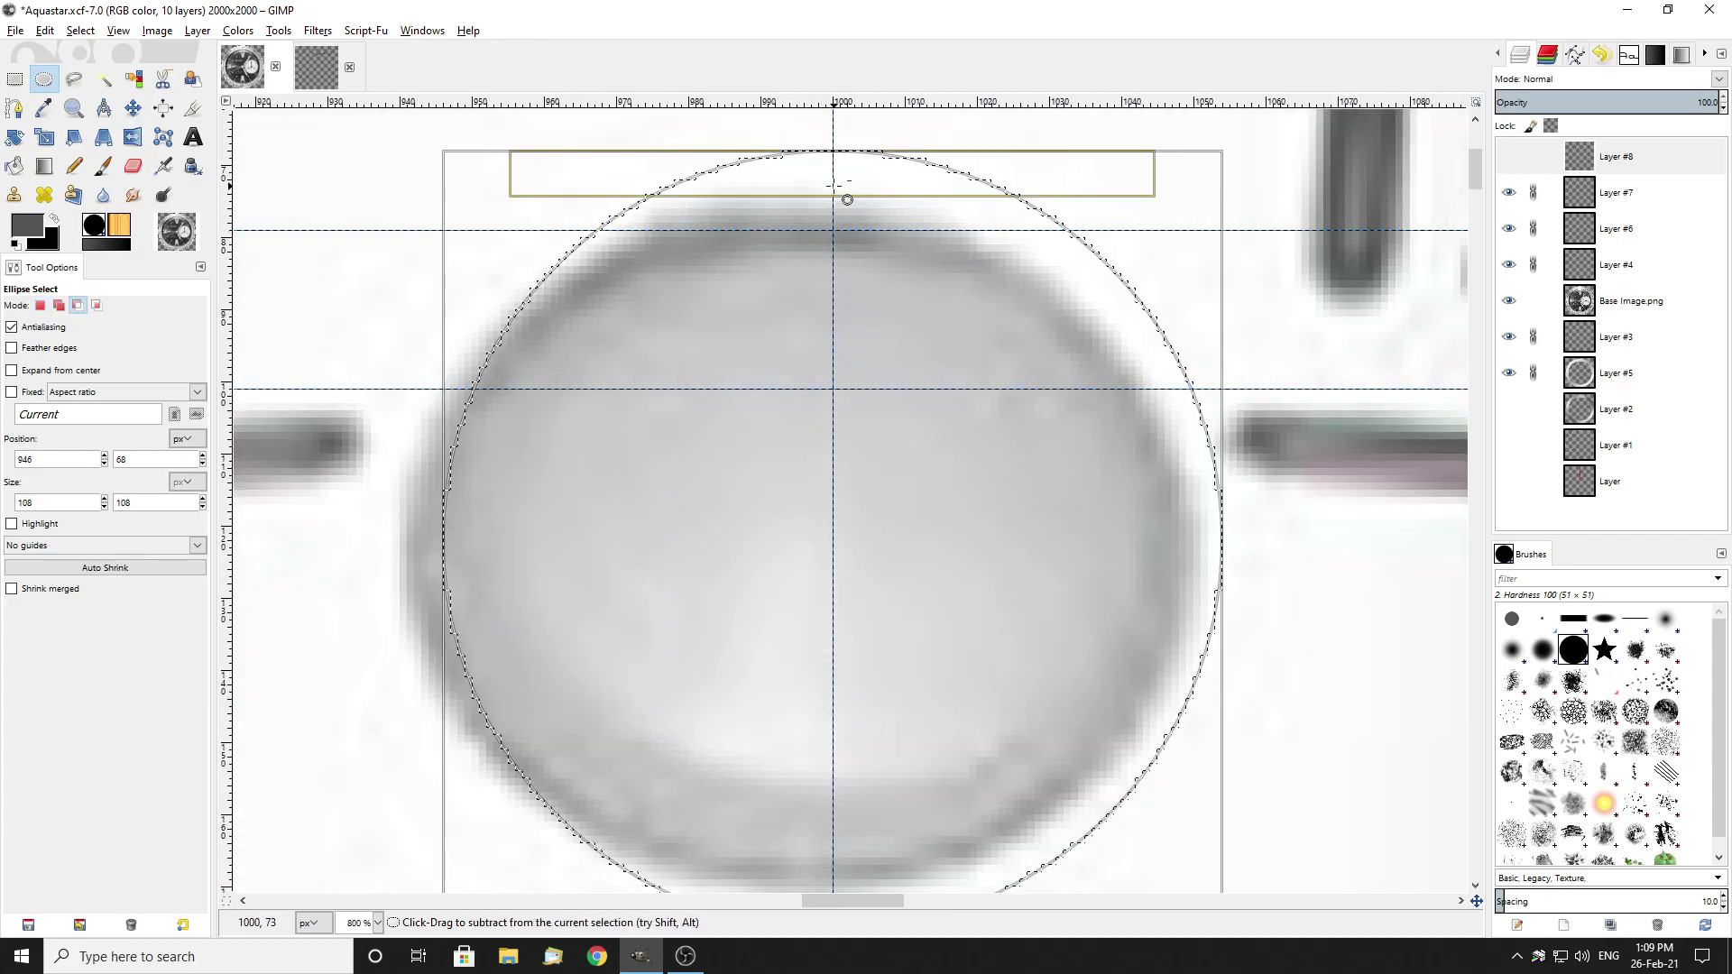
{"action": "scroll", "coordinate": [848, 198], "scroll_direction": "up", "scroll_amount": 2}
{"action": "left_click_drag", "start_coordinate": [824, 136], "coordinate": [843, 247]}
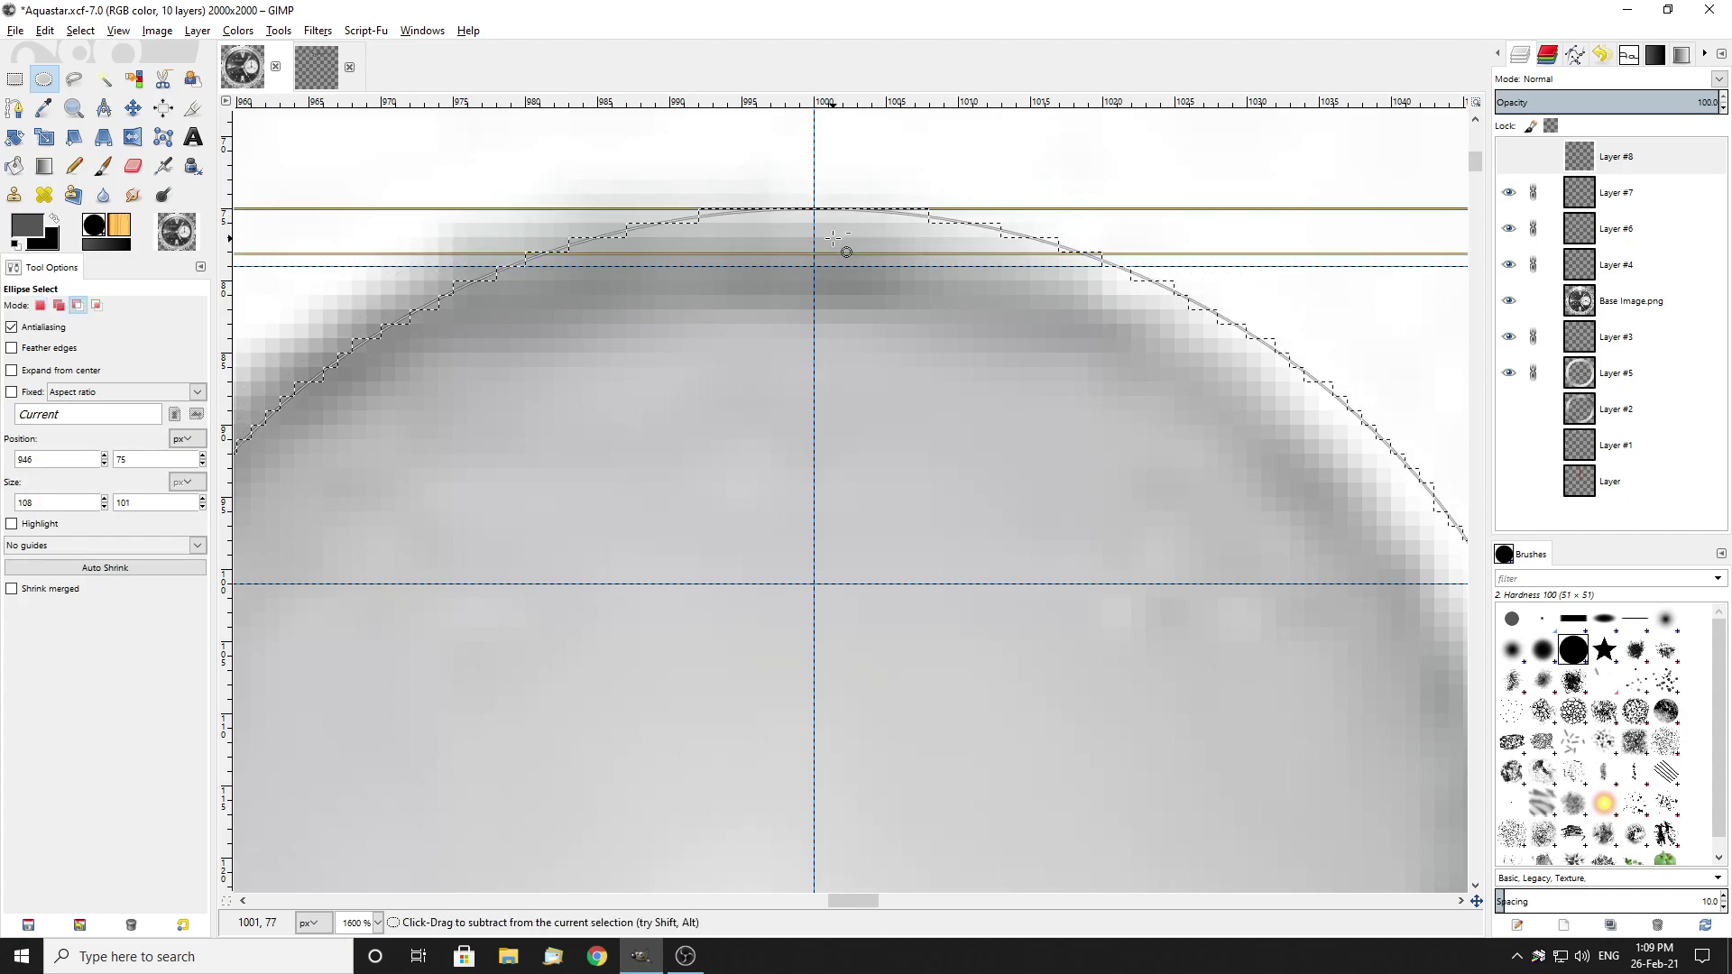
Step: Adjust the selection's bottom and top edges to the dot's outline, making the ellipse 108 × 96 px at Y position 74
{"action": "scroll", "coordinate": [844, 247], "scroll_direction": "down", "scroll_amount": 3, "text": "ctrl"}
{"action": "scroll", "coordinate": [836, 387], "scroll_direction": "down", "scroll_amount": 4}
{"action": "scroll", "coordinate": [836, 387], "scroll_direction": "up", "scroll_amount": 3, "text": "ctrl"}
{"action": "left_click_drag", "start_coordinate": [874, 366], "coordinate": [912, 291]}
{"action": "scroll", "coordinate": [825, 394], "scroll_direction": "up", "scroll_amount": 5}
{"action": "scroll", "coordinate": [822, 394], "scroll_direction": "up", "scroll_amount": 5}
{"action": "left_click_drag", "start_coordinate": [866, 367], "coordinate": [916, 310]}
{"action": "scroll", "coordinate": [792, 409], "scroll_direction": "down", "scroll_amount": 2, "text": "ctrl"}
{"action": "scroll", "coordinate": [792, 409], "scroll_direction": "down", "scroll_amount": 1, "text": "ctrl"}
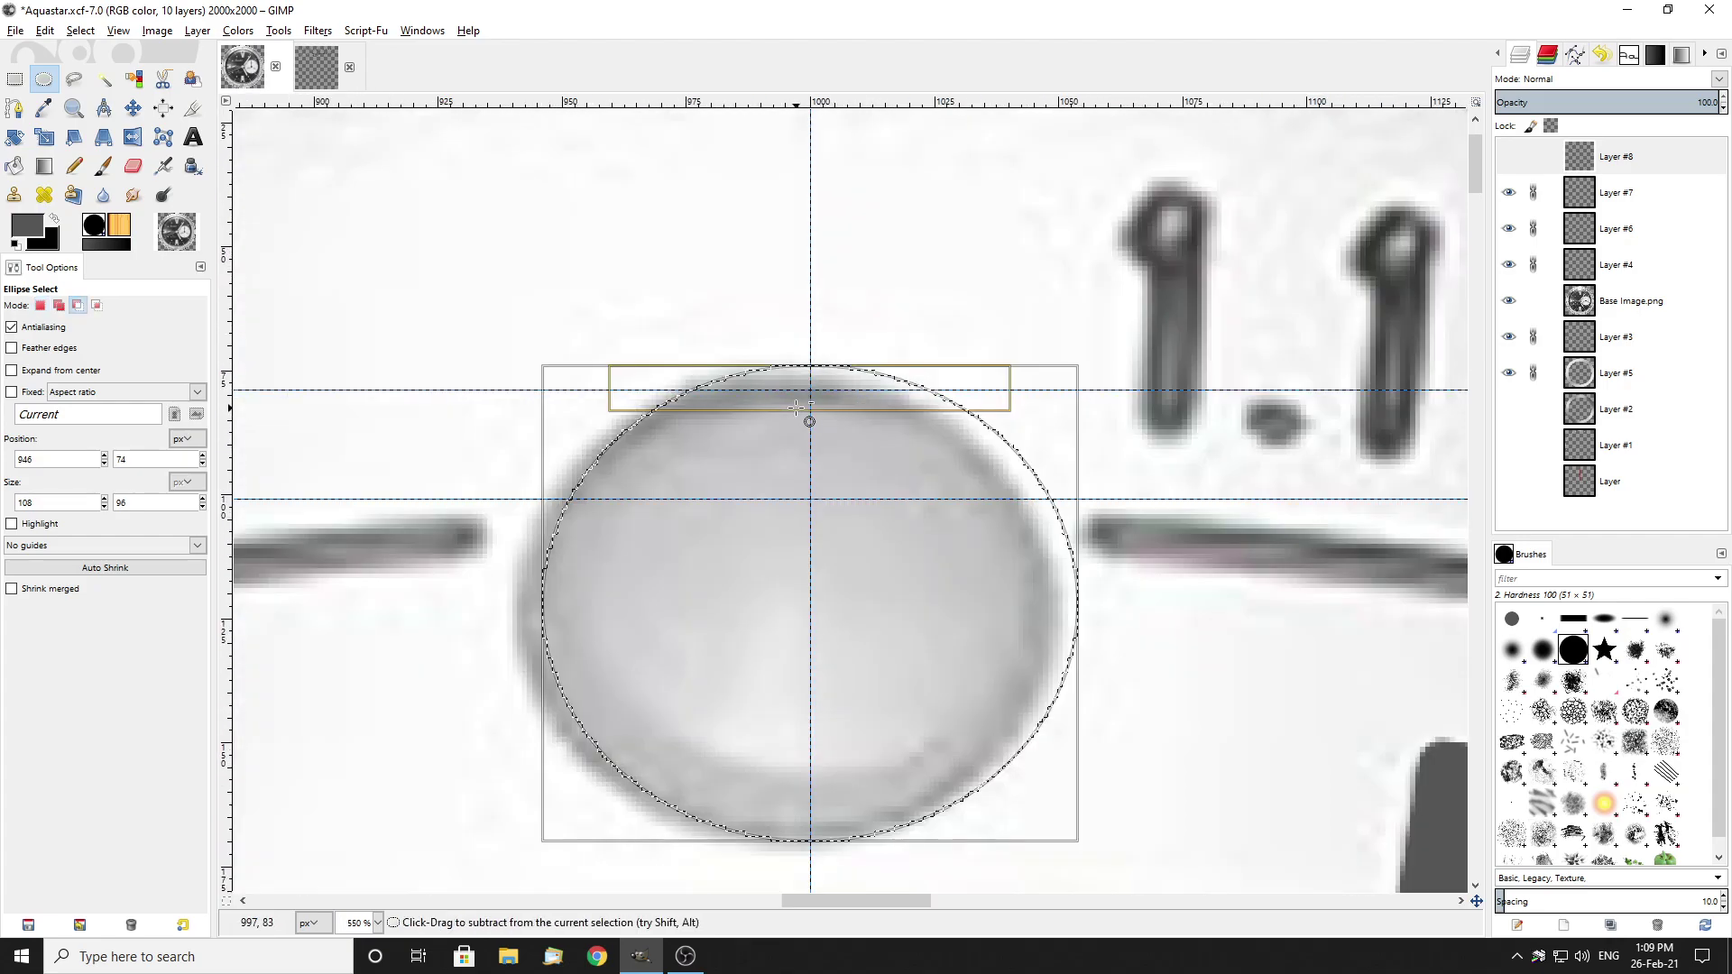
Step: Compare the elliptical selection with the dot and the redrawn bezel by toggling Base Image.png
{"action": "scroll", "coordinate": [757, 397], "scroll_direction": "down", "scroll_amount": 5}
{"action": "scroll", "coordinate": [738, 382], "scroll_direction": "down", "scroll_amount": 3, "text": "ctrl"}
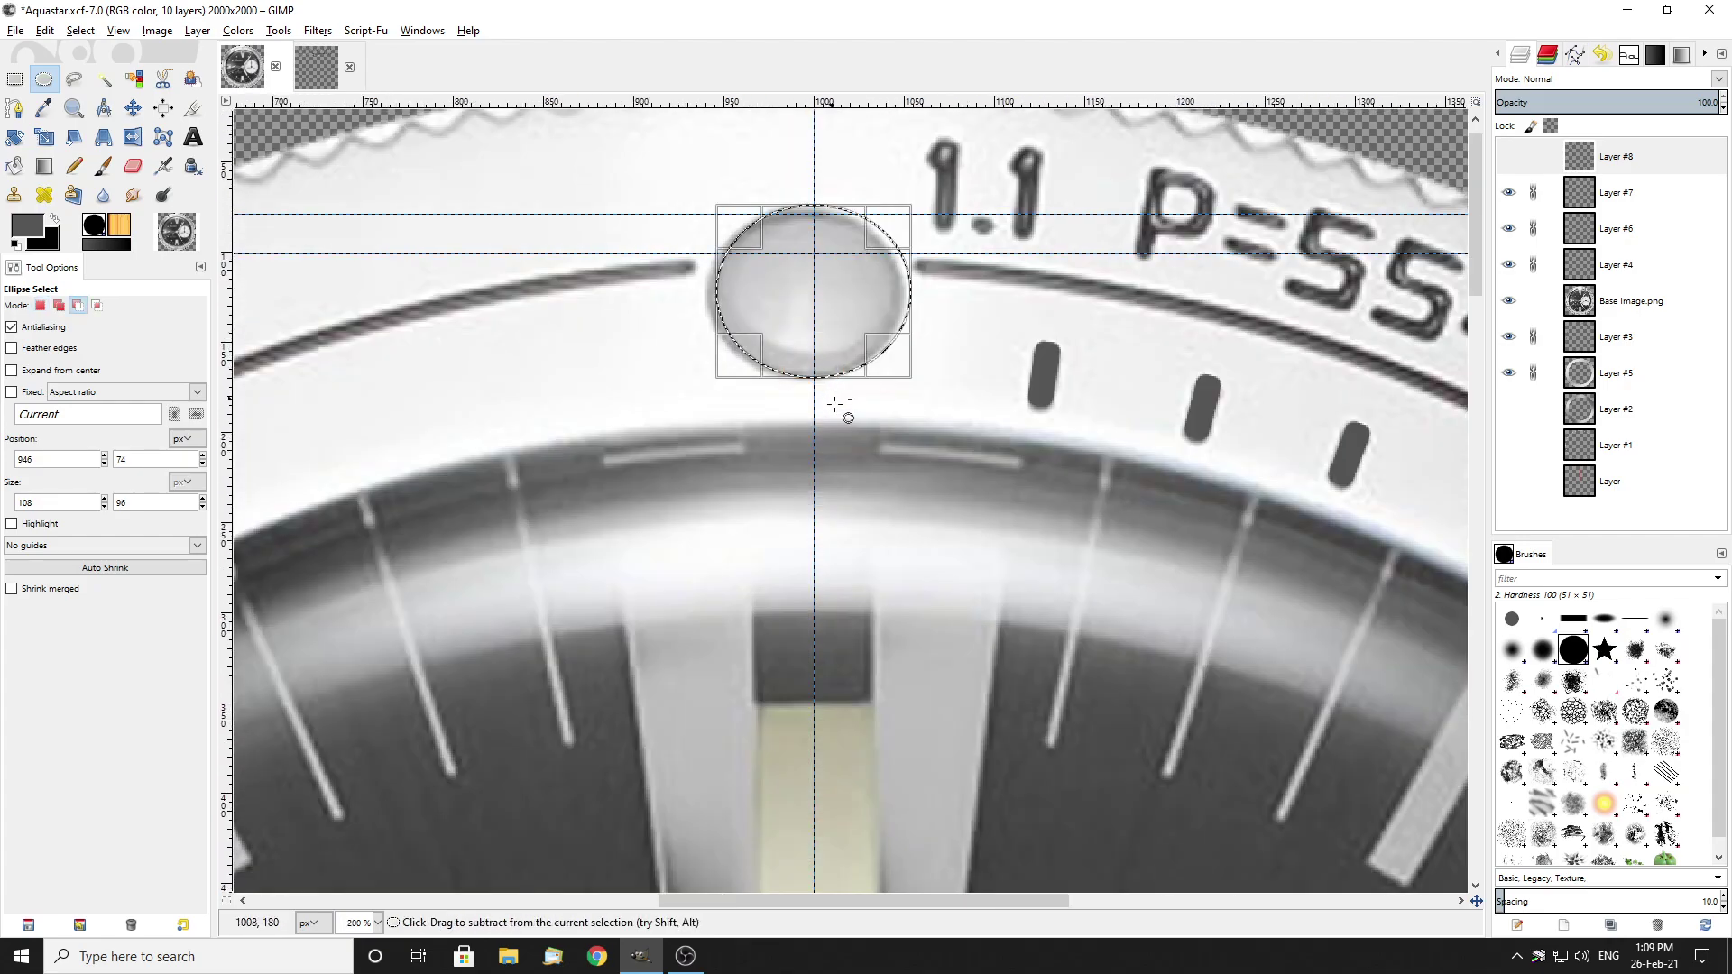
{"action": "left_click", "coordinate": [1512, 304]}
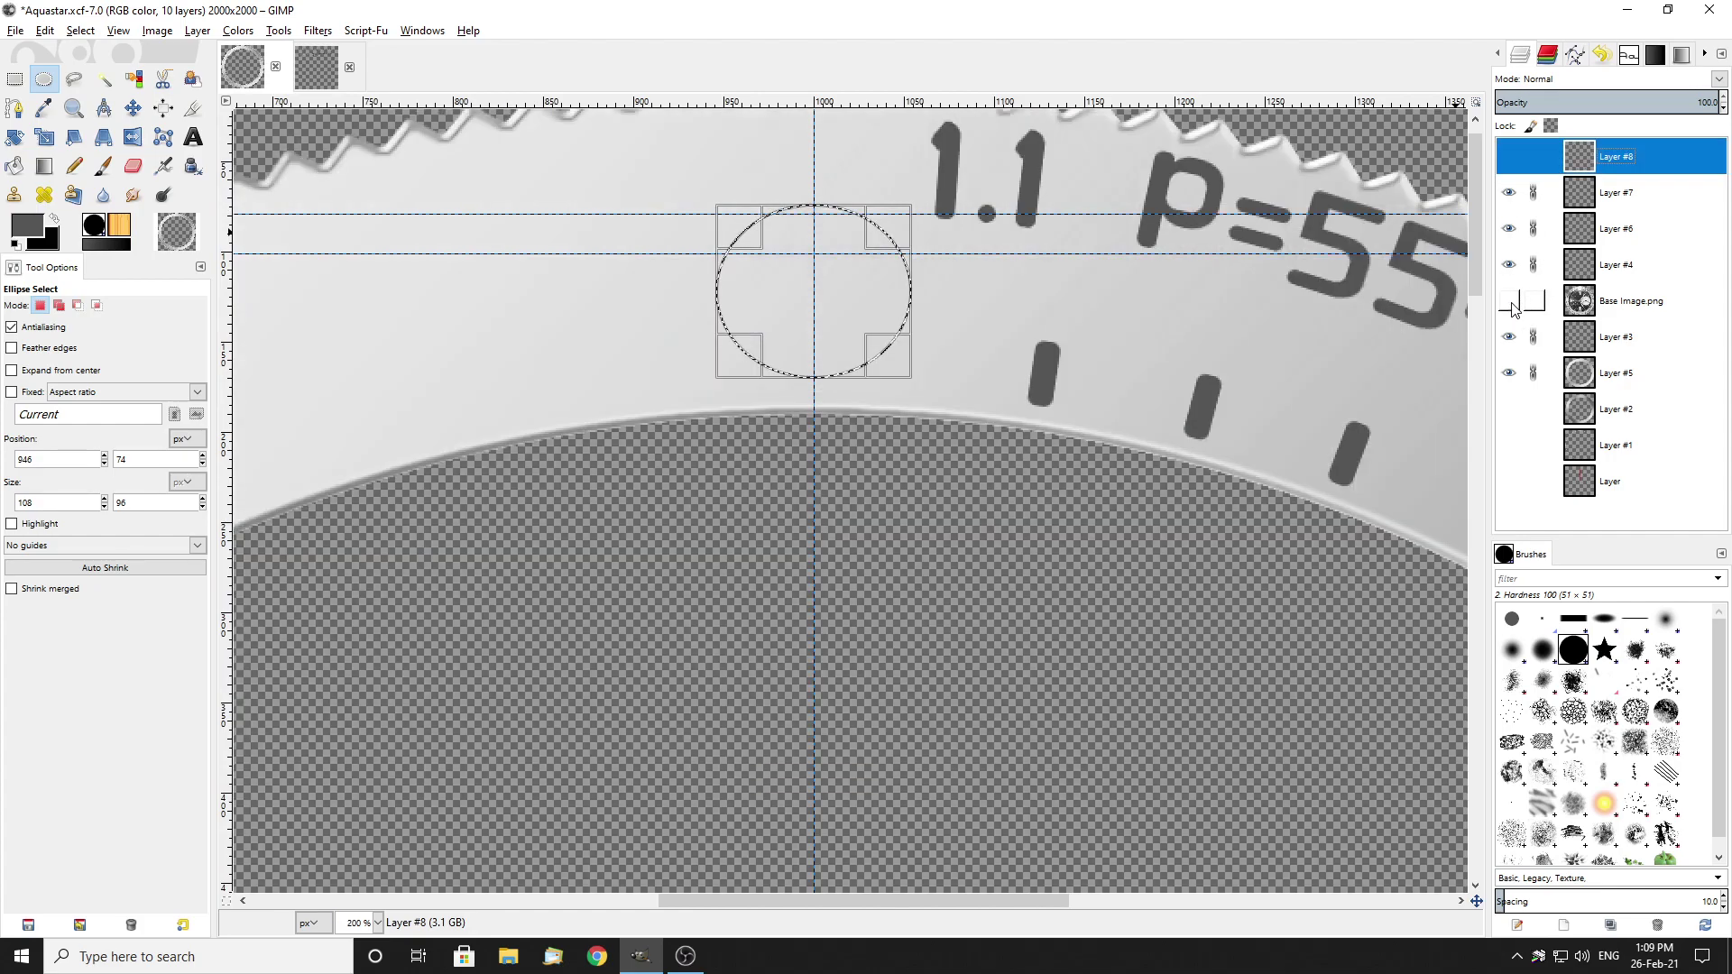
{"action": "left_click", "coordinate": [1511, 305]}
{"action": "left_click", "coordinate": [1511, 305]}
{"action": "left_click", "coordinate": [1511, 305]}
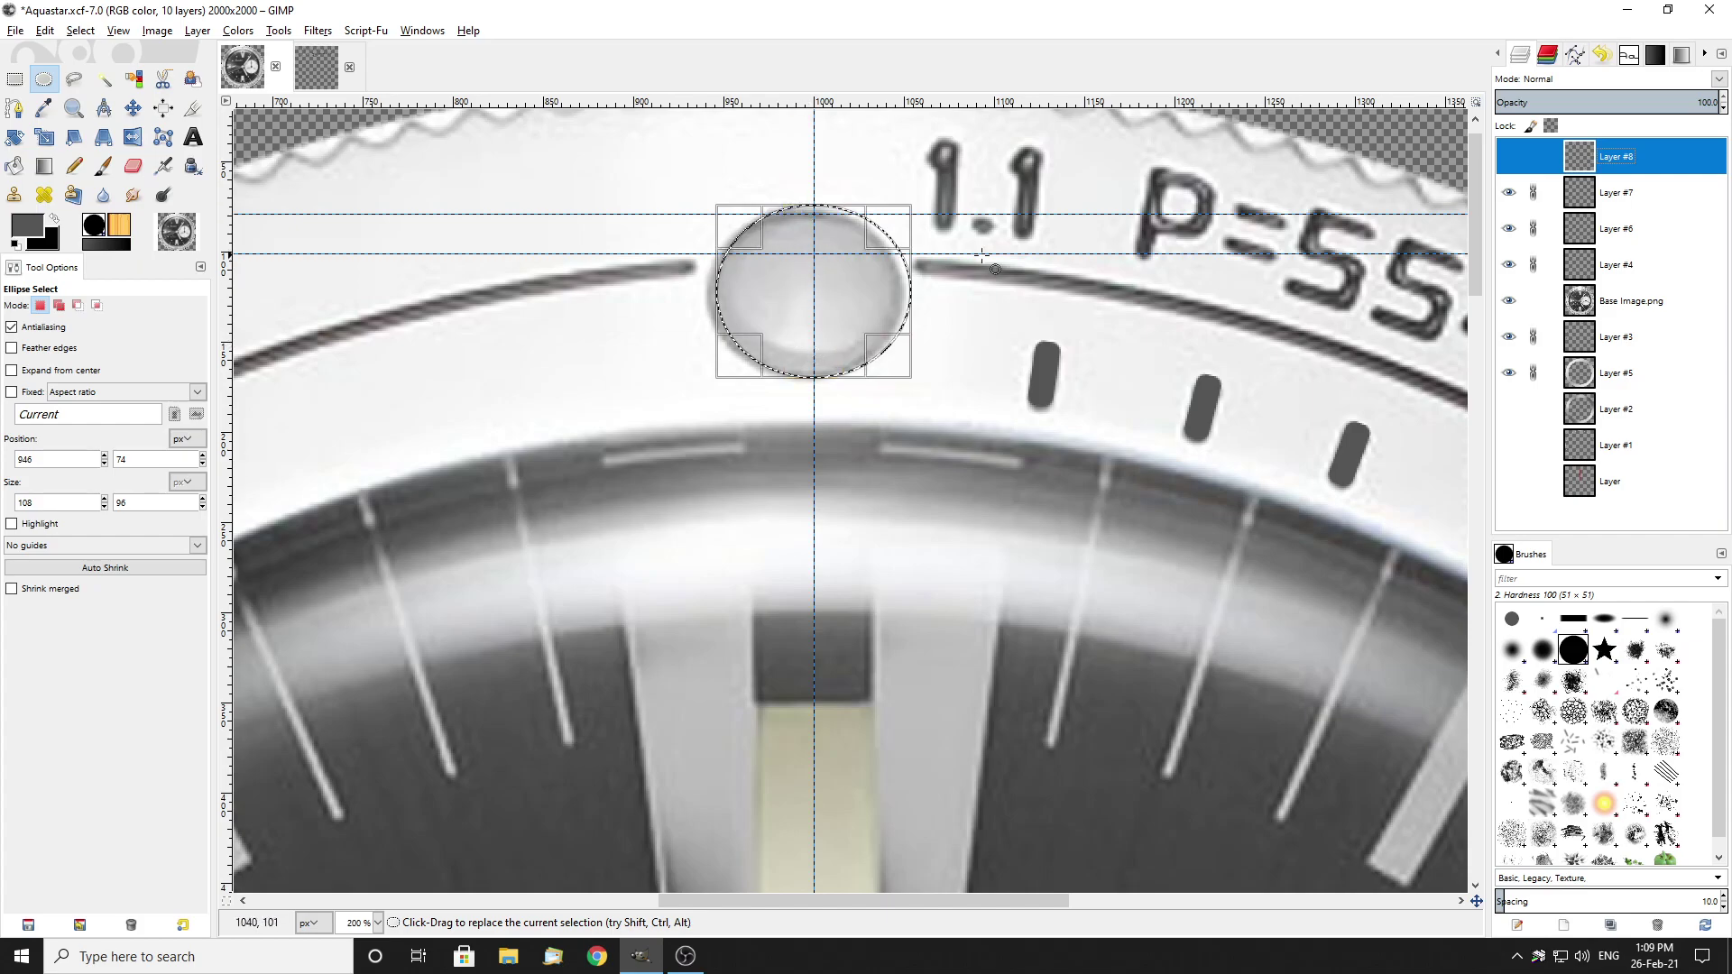
Step: With Base Image.png hidden and Layer #8 shown, add a new transparent 2000 × 2000 px layer above Layer #8
{"action": "left_click", "coordinate": [1509, 302]}
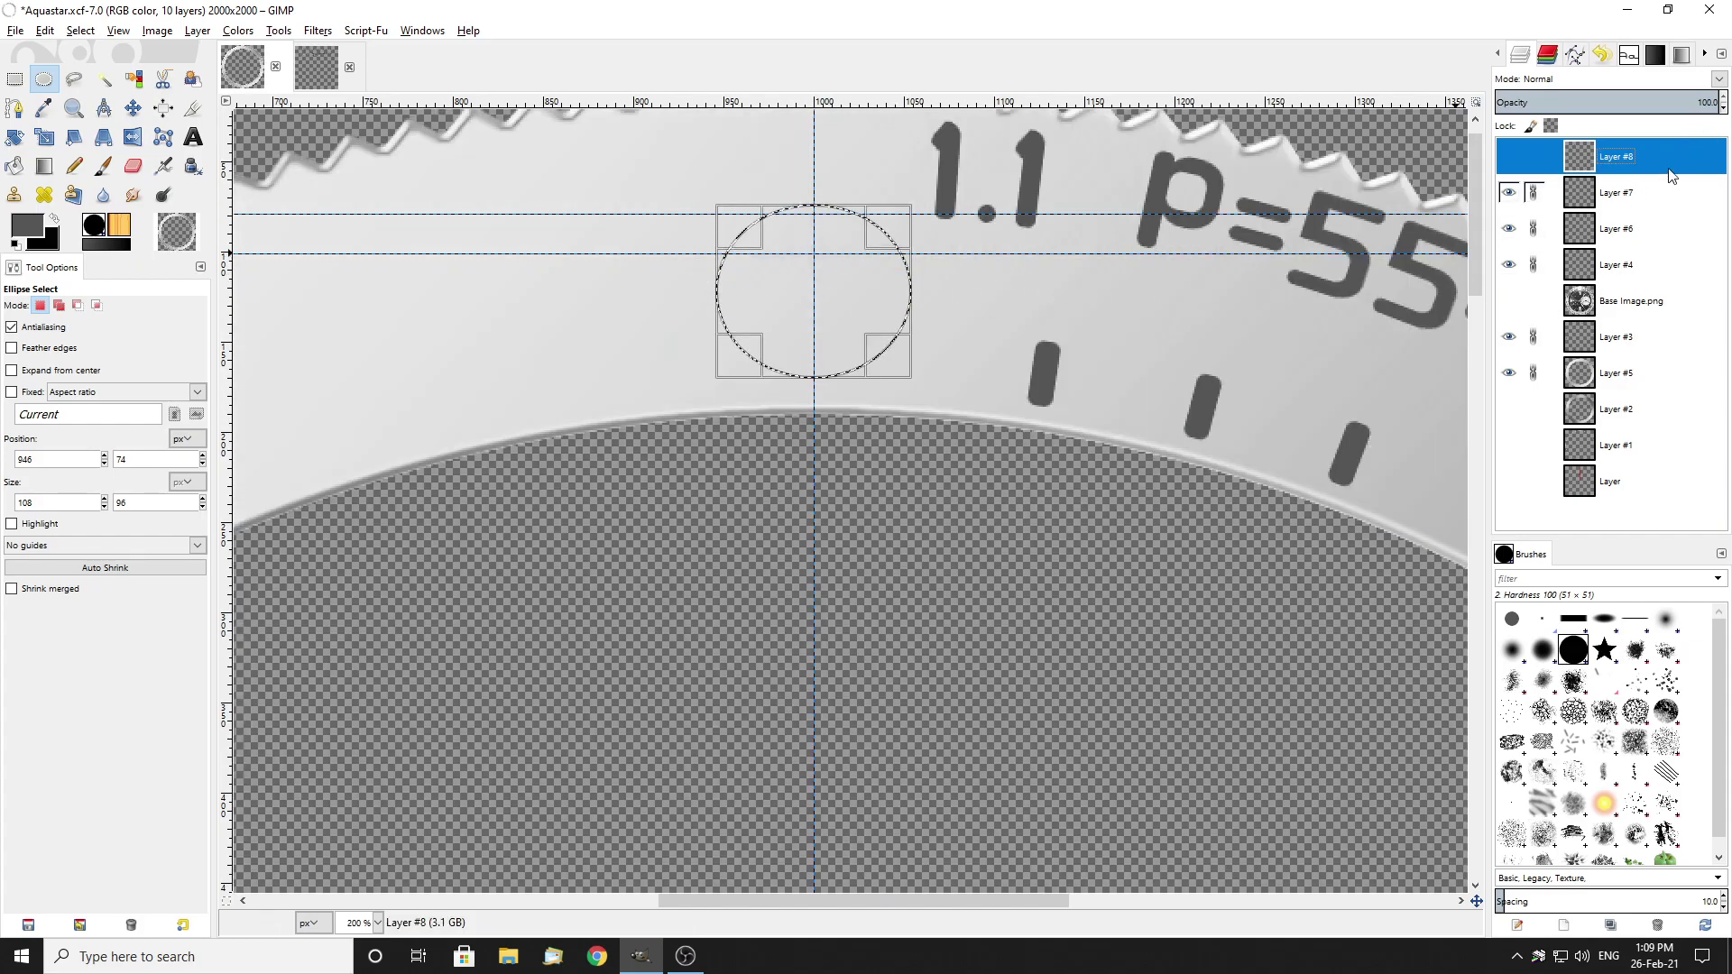
{"action": "left_click", "coordinate": [1508, 156]}
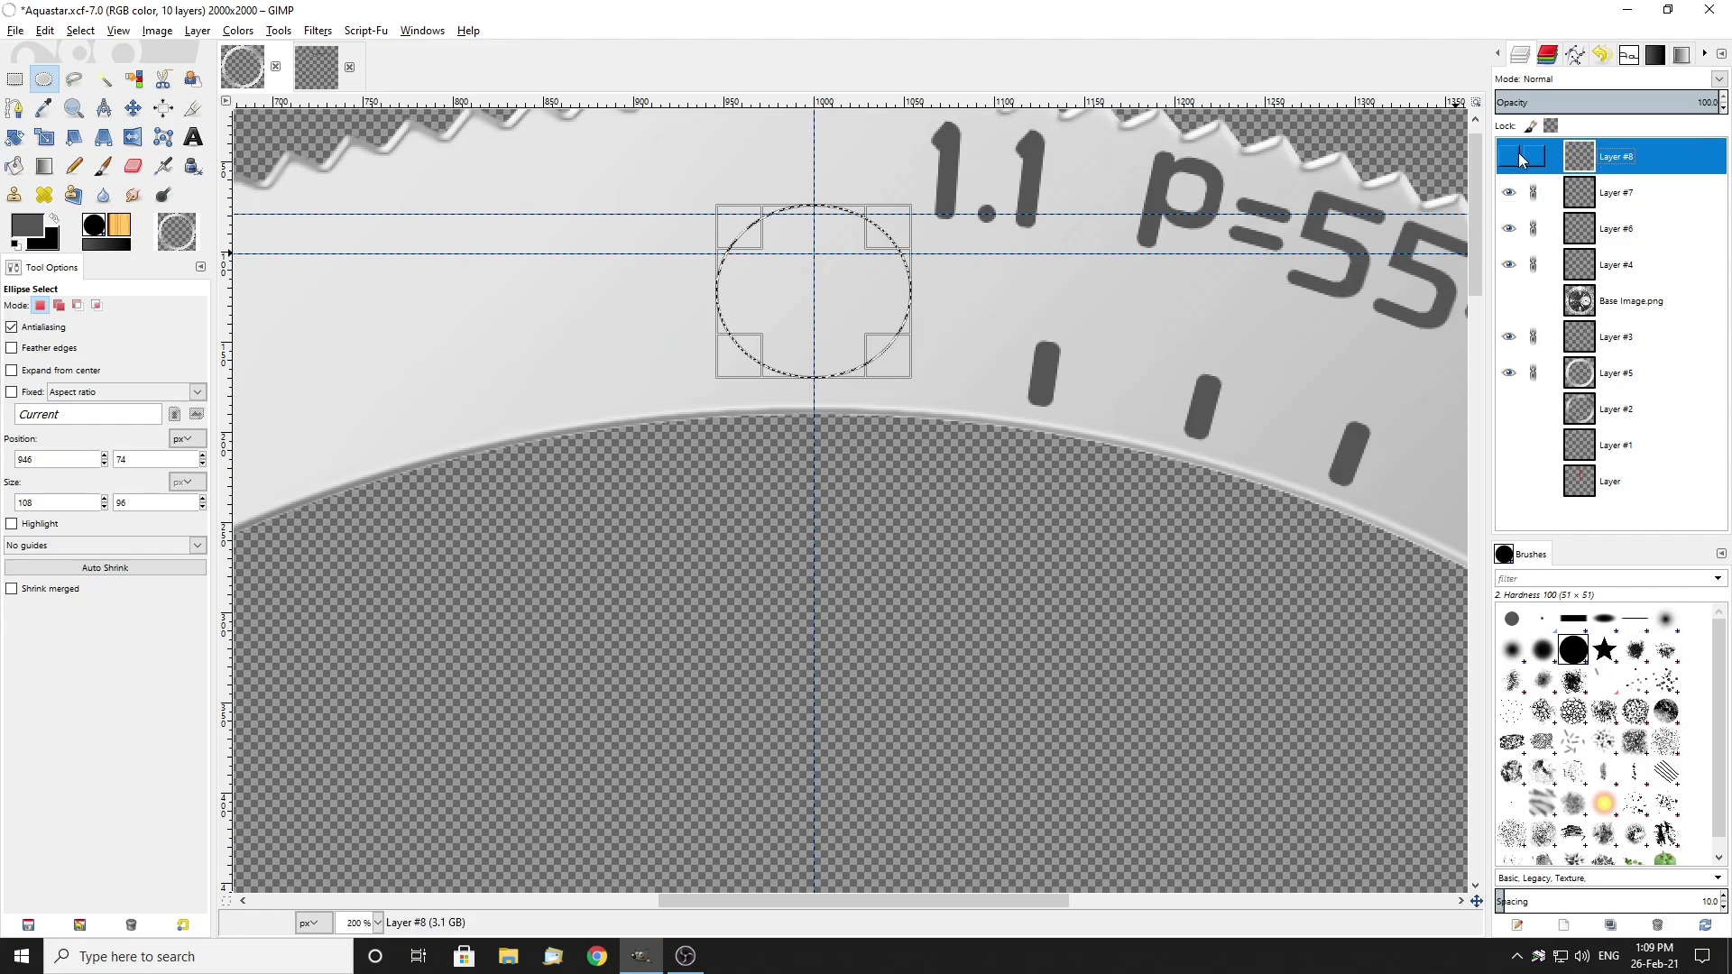
{"action": "right_click", "coordinate": [1666, 157]}
{"action": "left_click", "coordinate": [1547, 192]}
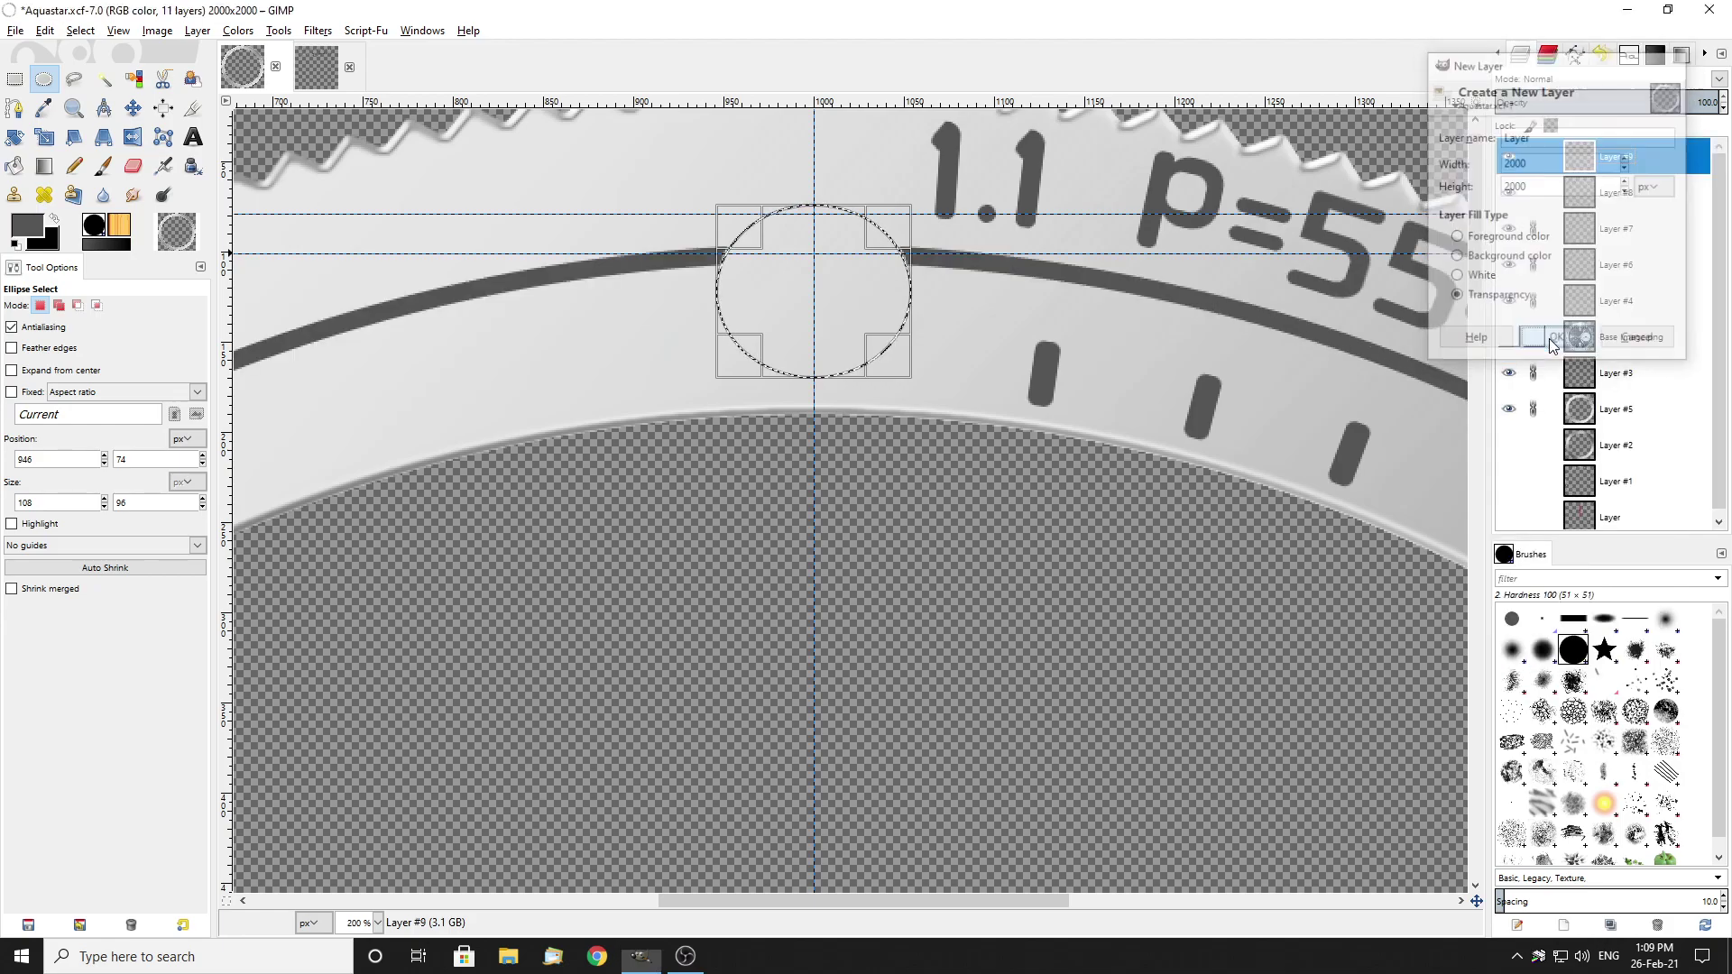
{"action": "left_click", "coordinate": [1546, 340]}
Step: Set the foreground colour to the grey 919191 from the recent colours
{"action": "left_click", "coordinate": [29, 231]}
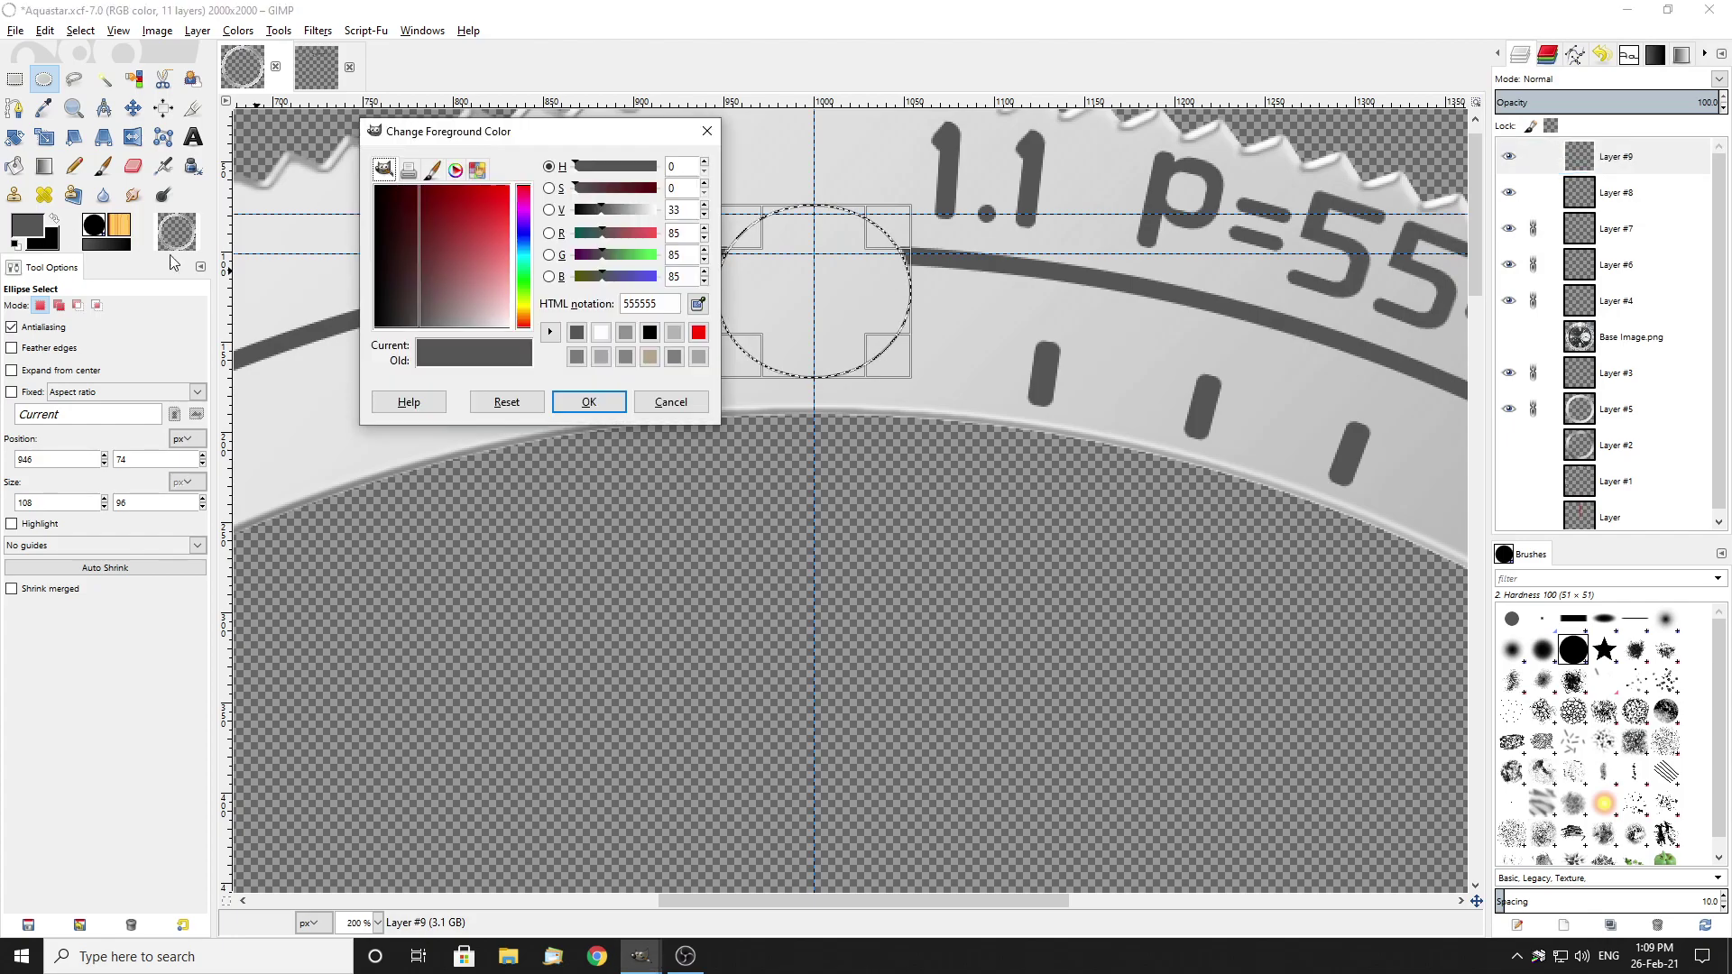
{"action": "left_click", "coordinate": [625, 333]}
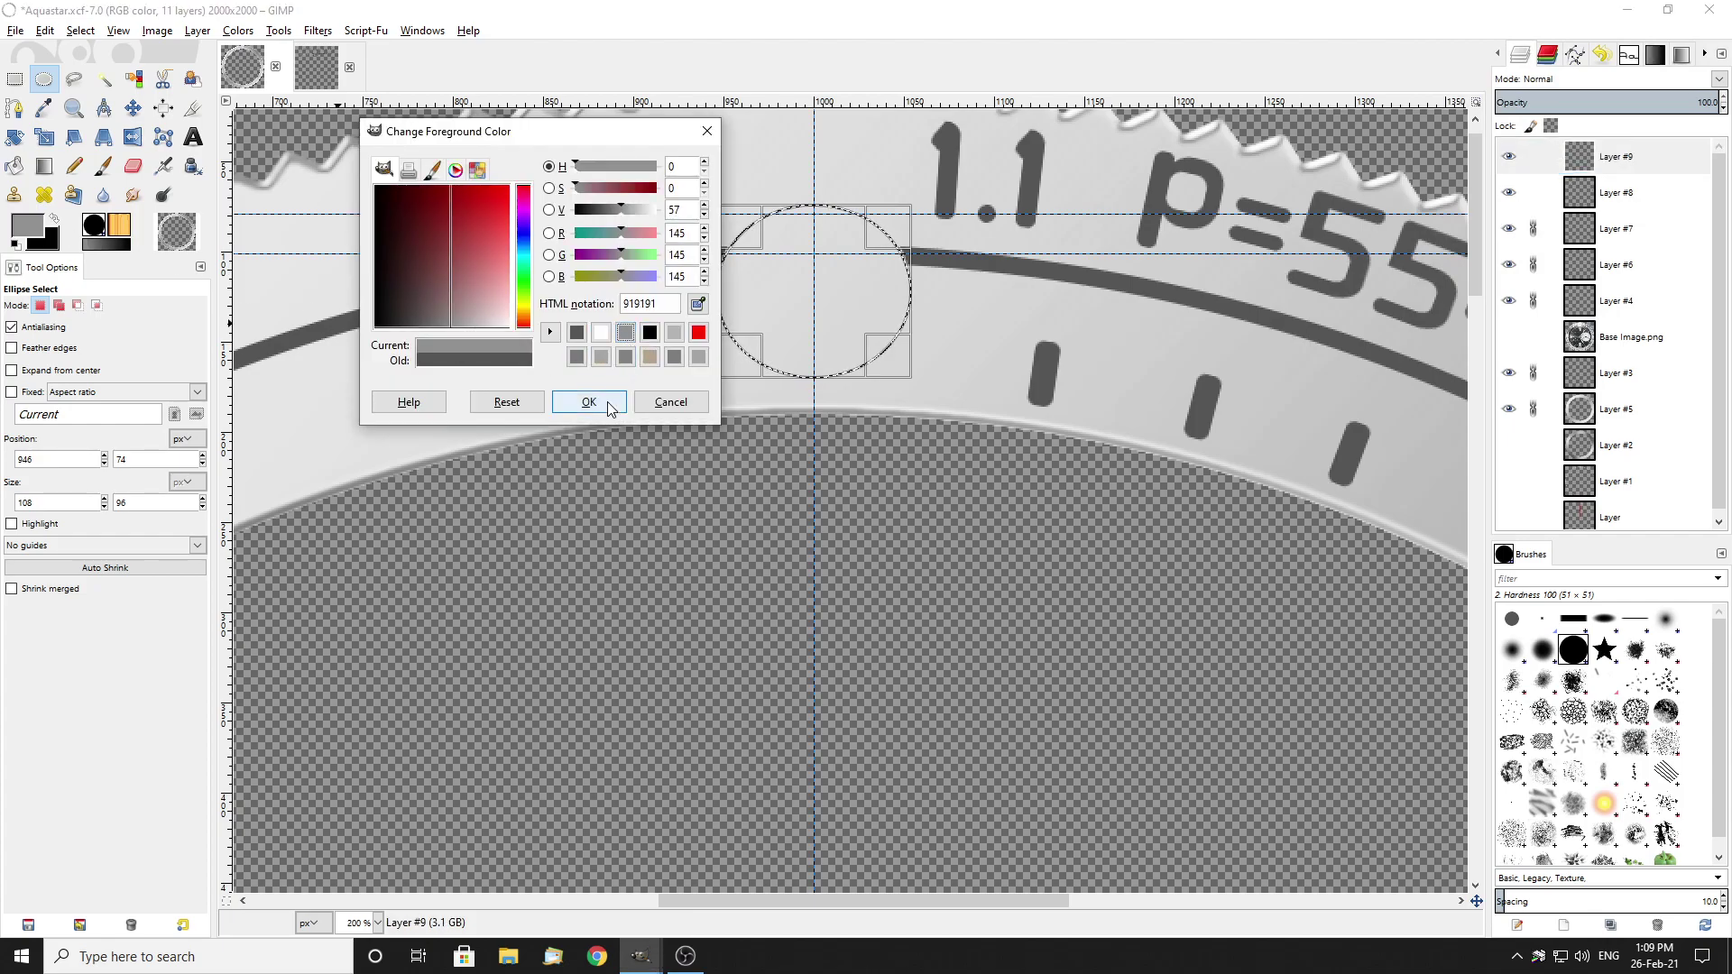
{"action": "left_click", "coordinate": [588, 402]}
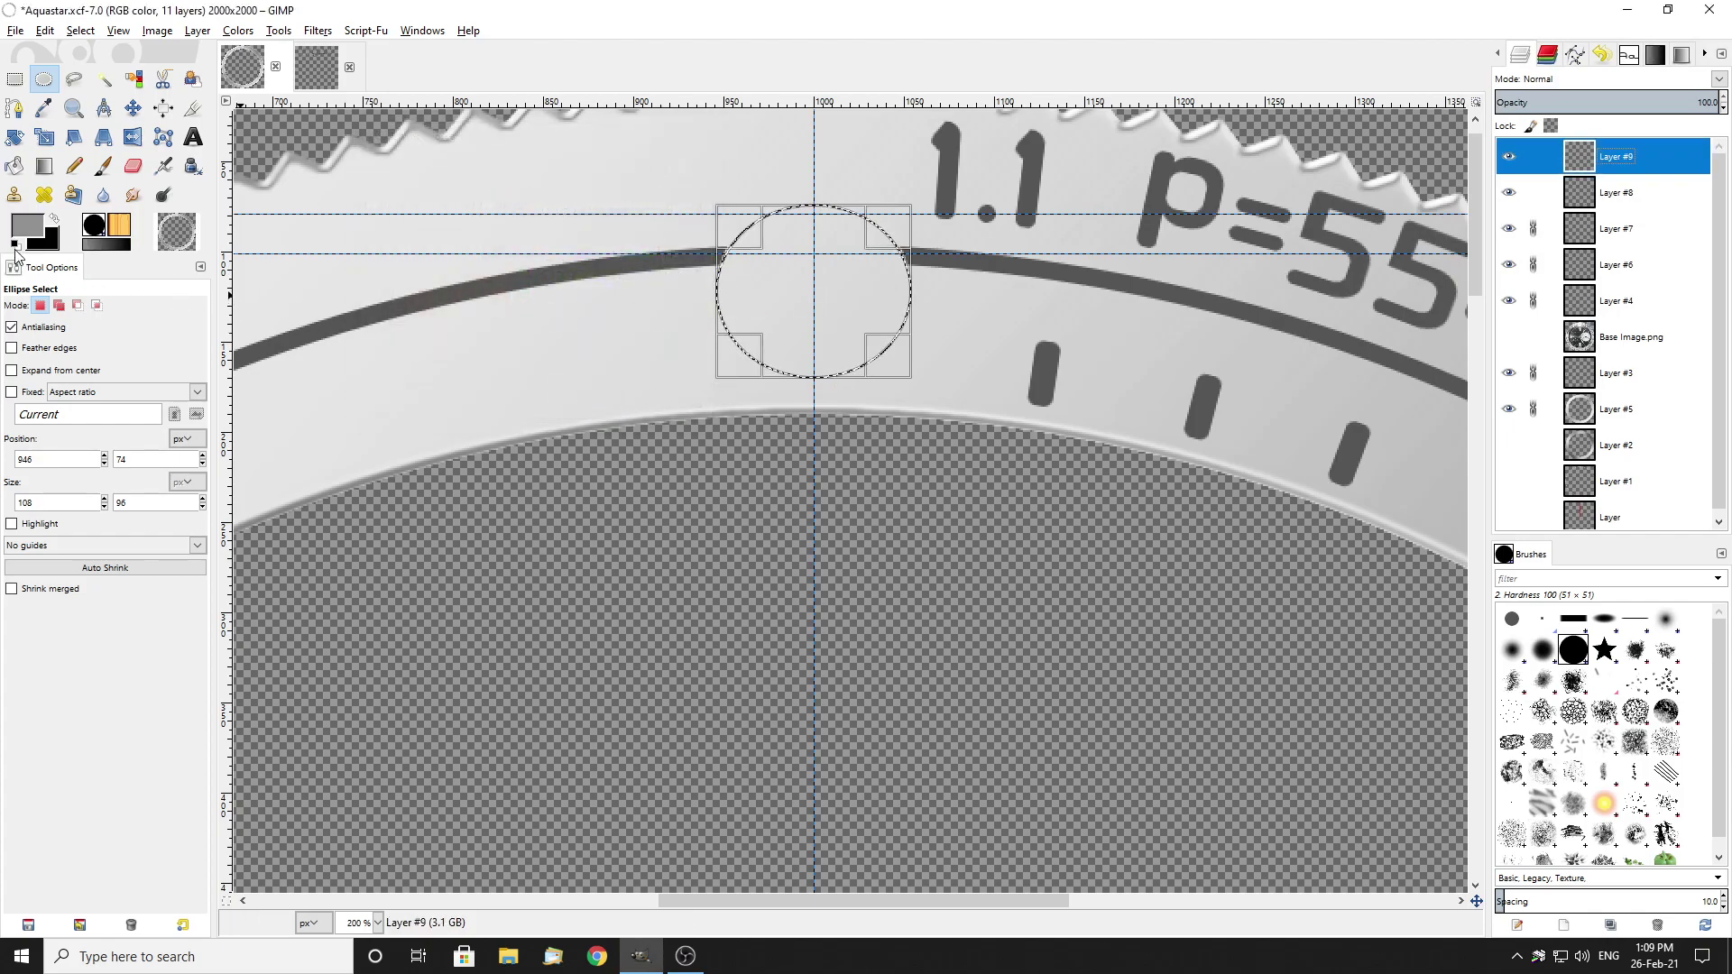
Step: Fill the elliptical selection on the new layer with a lighter grey foreground colour and clear the selection
{"action": "left_click", "coordinate": [27, 228]}
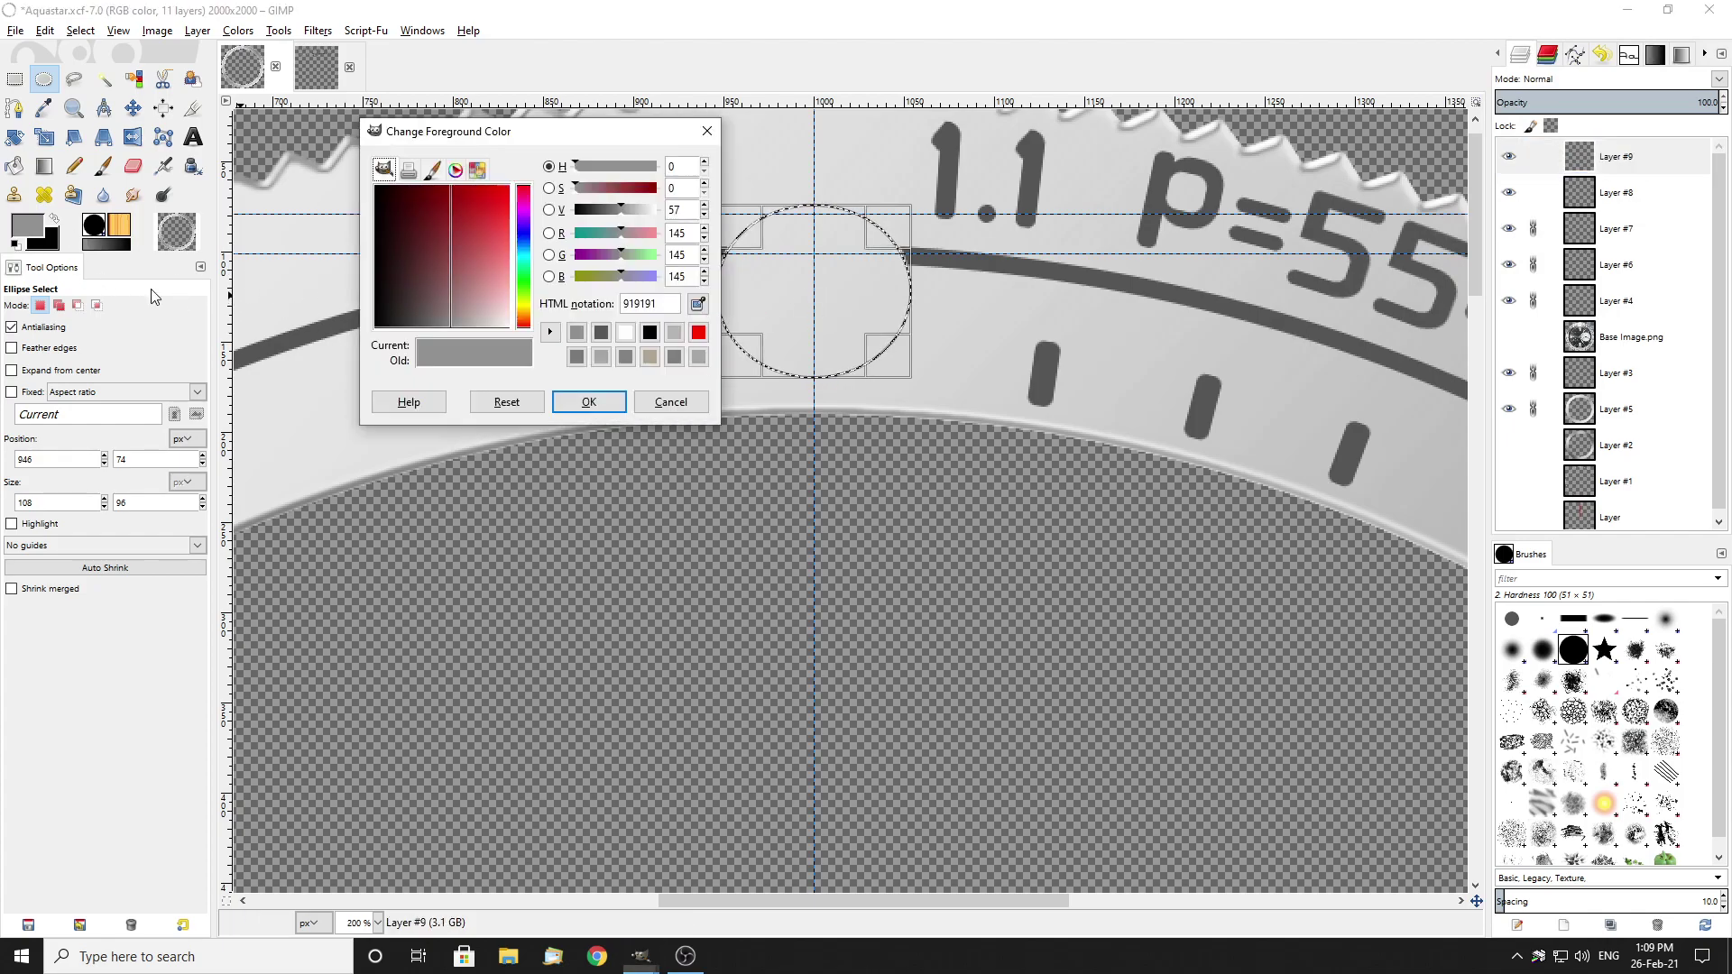
{"action": "left_click", "coordinate": [587, 400]}
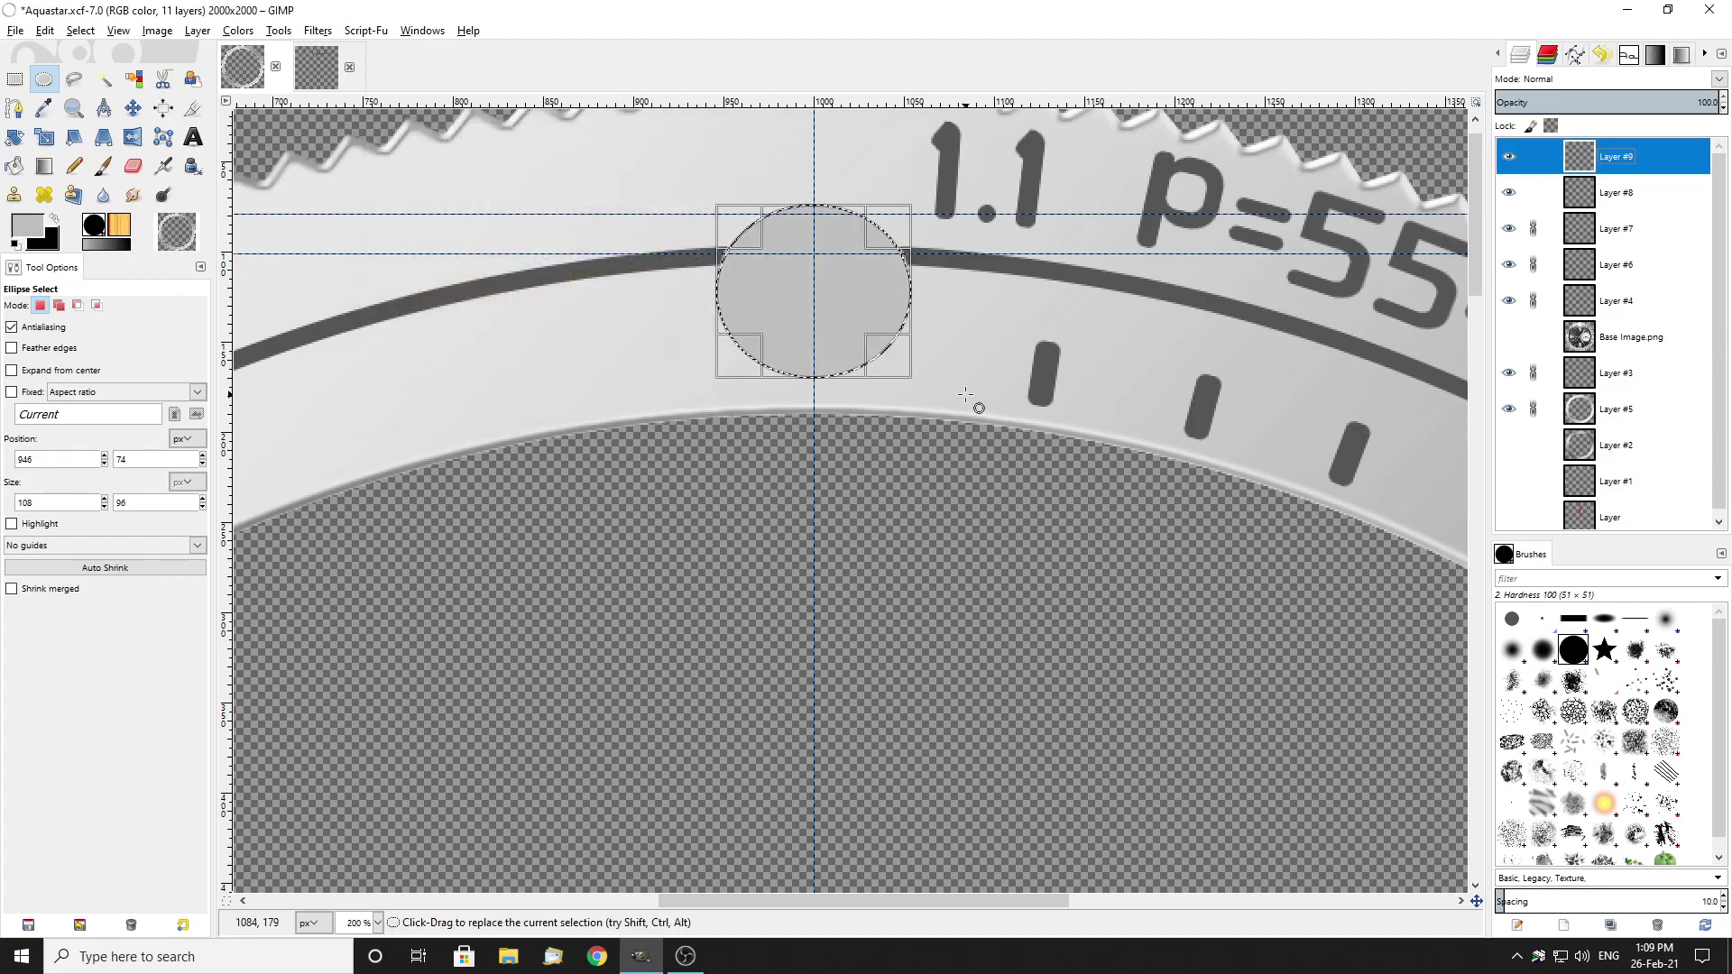
{"action": "key", "text": "r"}
{"action": "key", "text": "ctrl+shift+a"}
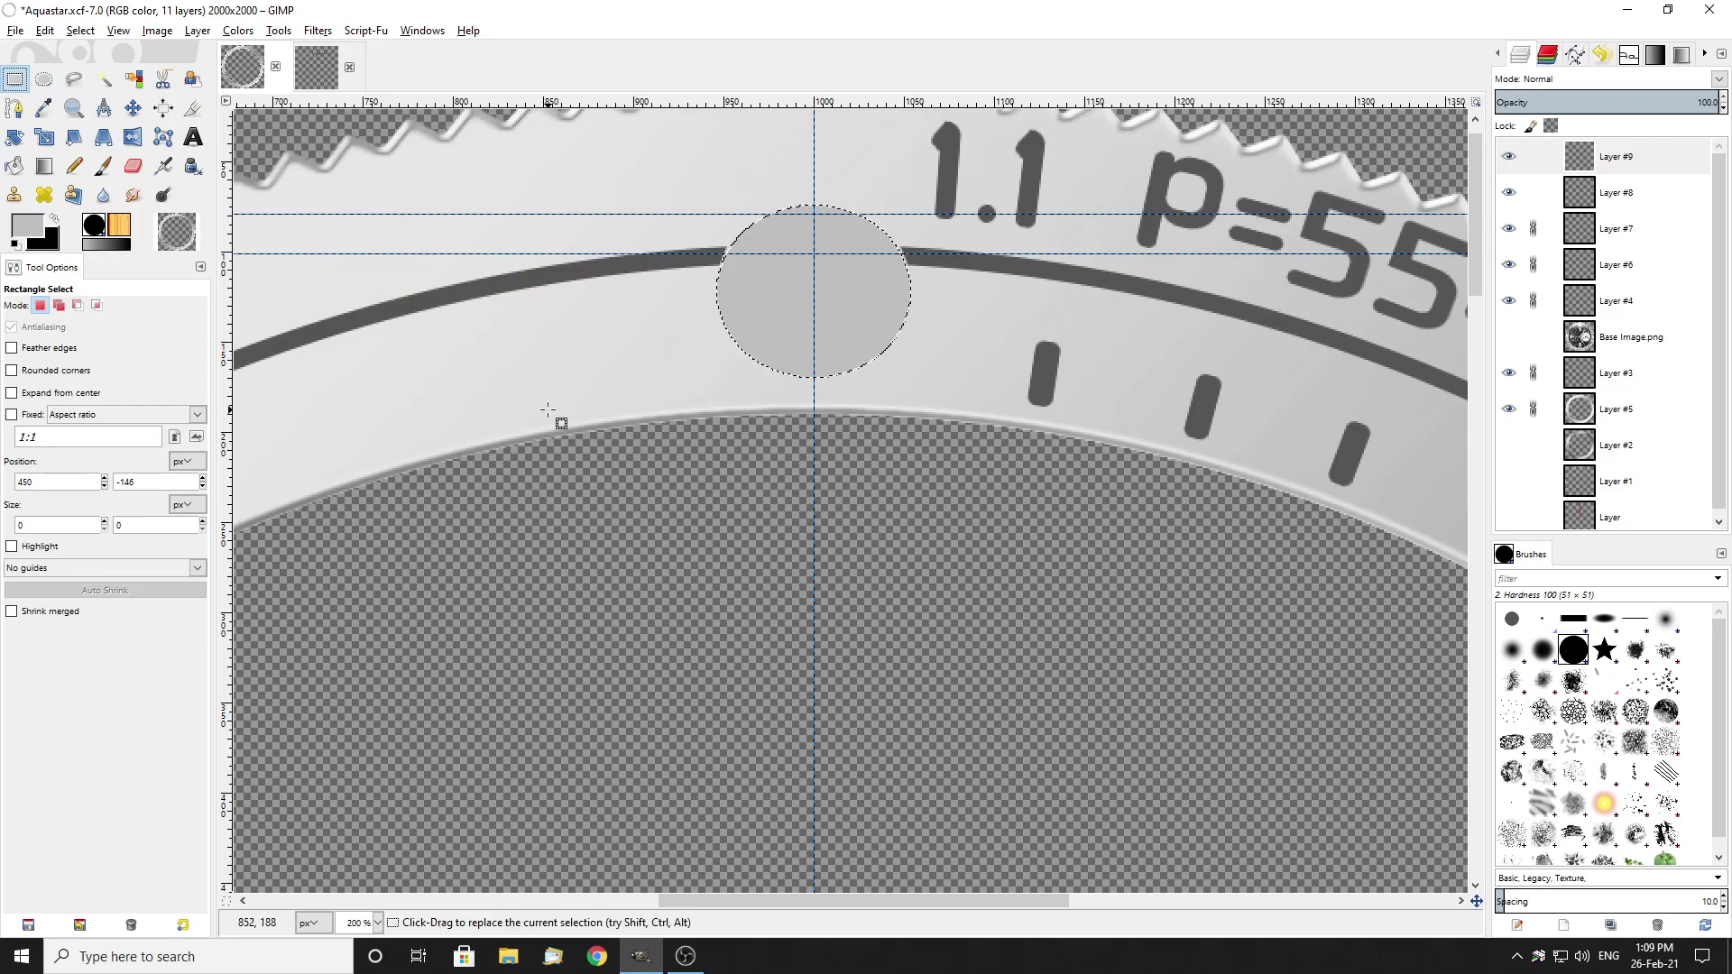
Step: Show Base Image.png and move it to the top of the layer stack, above the grey dot's layer
{"action": "scroll", "coordinate": [696, 409], "scroll_direction": "down", "scroll_amount": 3}
{"action": "scroll", "coordinate": [809, 348], "scroll_direction": "up", "scroll_amount": 4}
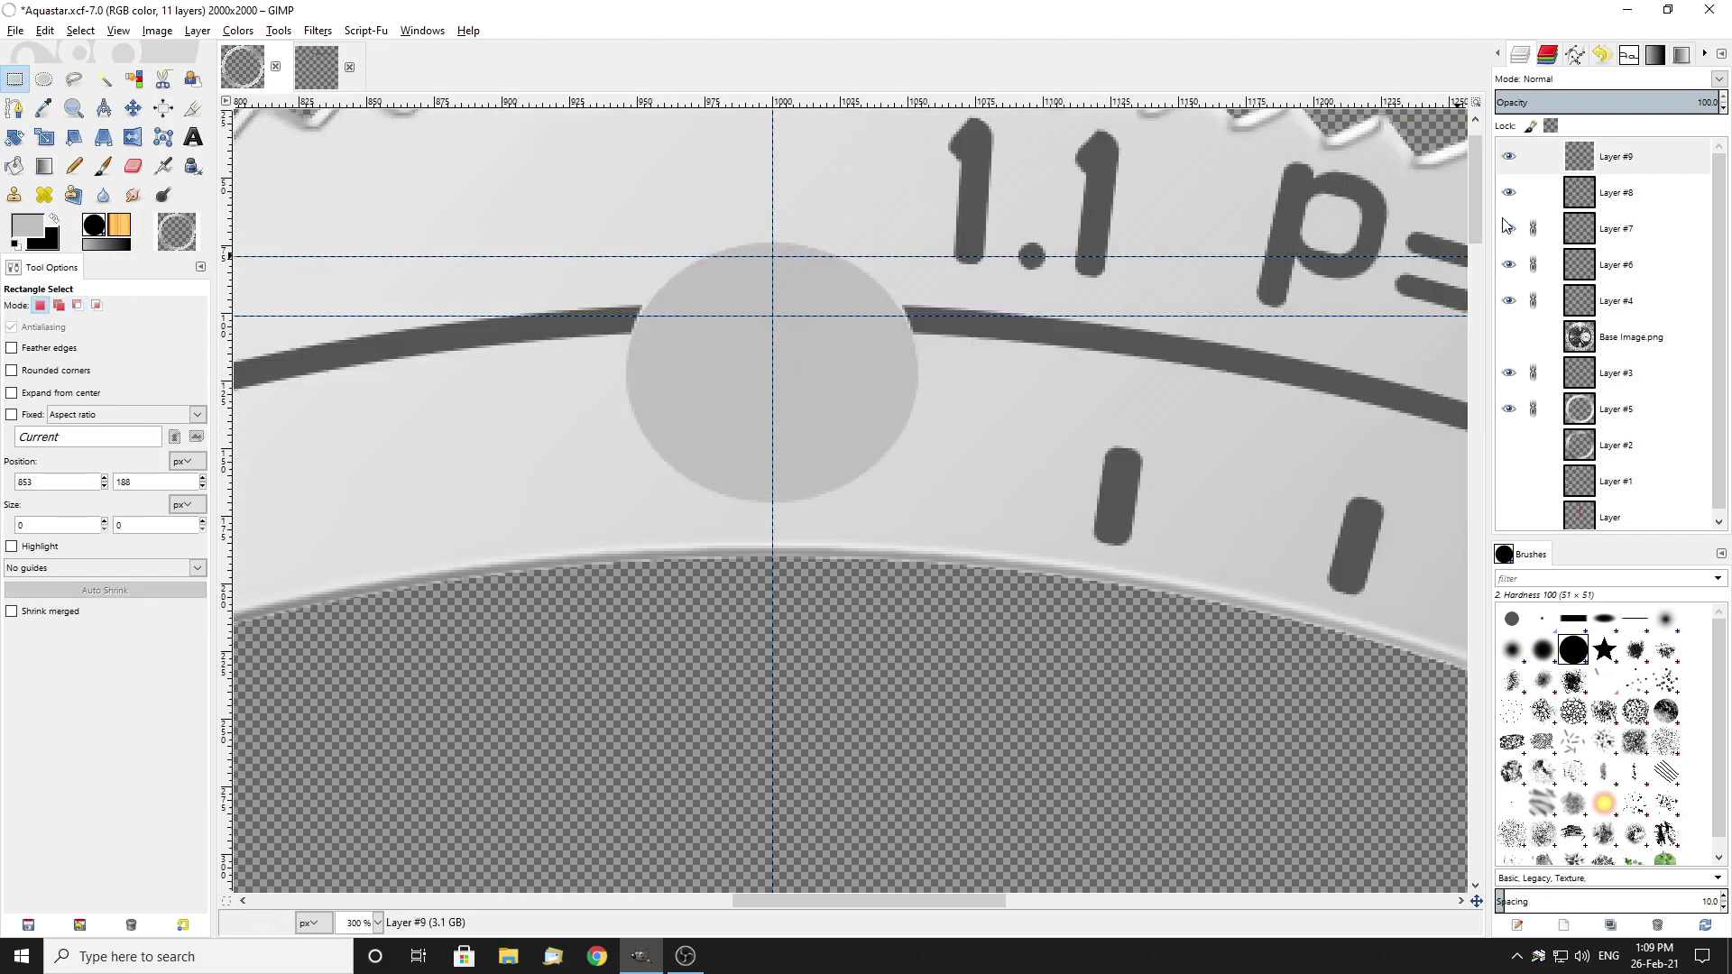
{"action": "left_click", "coordinate": [1520, 343]}
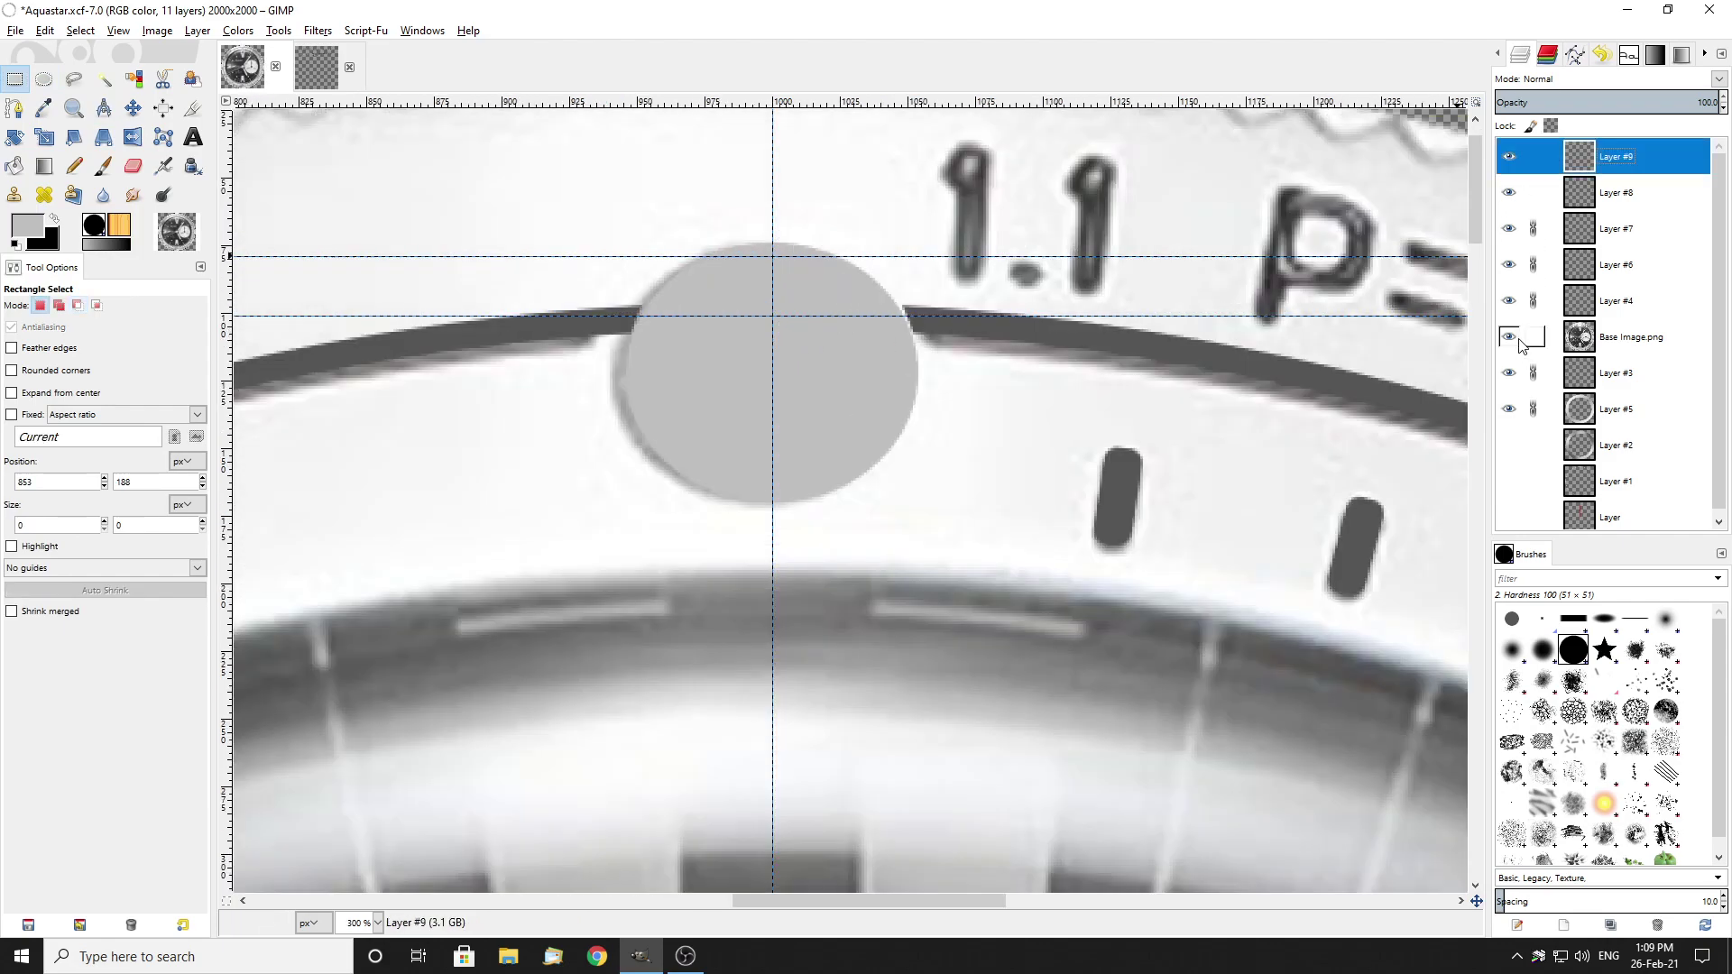
{"action": "left_click_drag", "start_coordinate": [1623, 342], "coordinate": [1615, 155]}
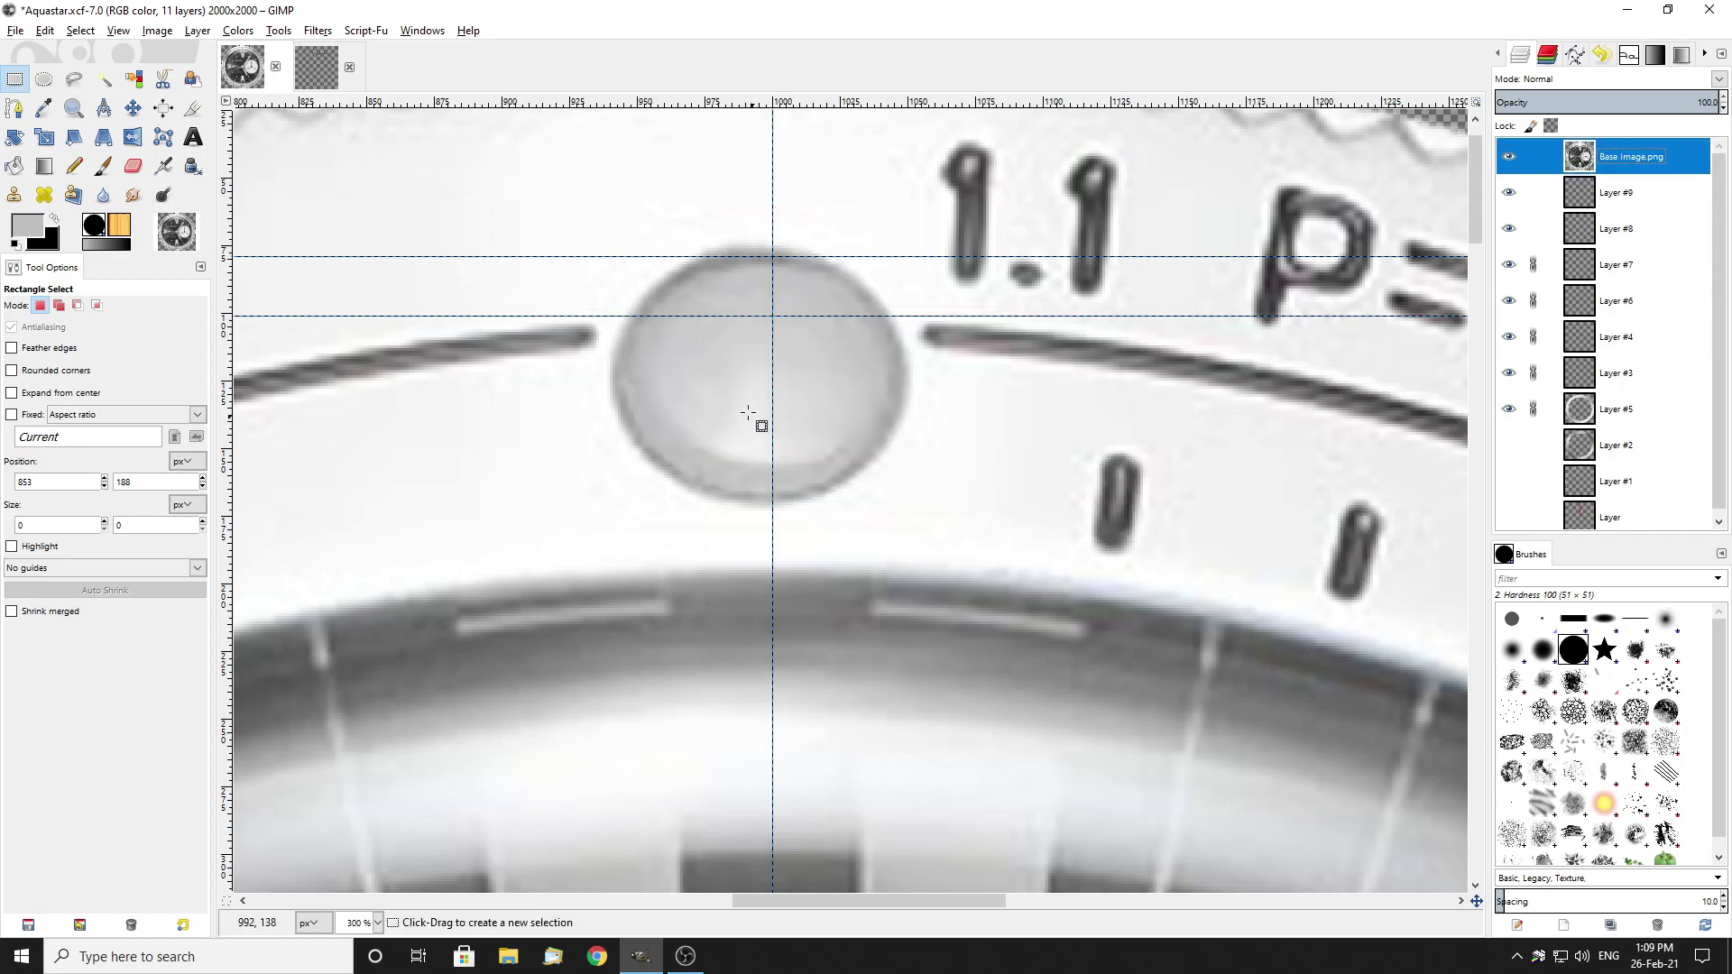
Step: Measure the gap between the ring line's end and the grey dot's edge on Base Image.png
{"action": "scroll", "coordinate": [835, 434], "scroll_direction": "down", "scroll_amount": 3}
{"action": "scroll", "coordinate": [853, 445], "scroll_direction": "up", "scroll_amount": 2}
{"action": "key", "text": "shift+m"}
{"action": "scroll", "coordinate": [684, 374], "scroll_direction": "up", "scroll_amount": 4}
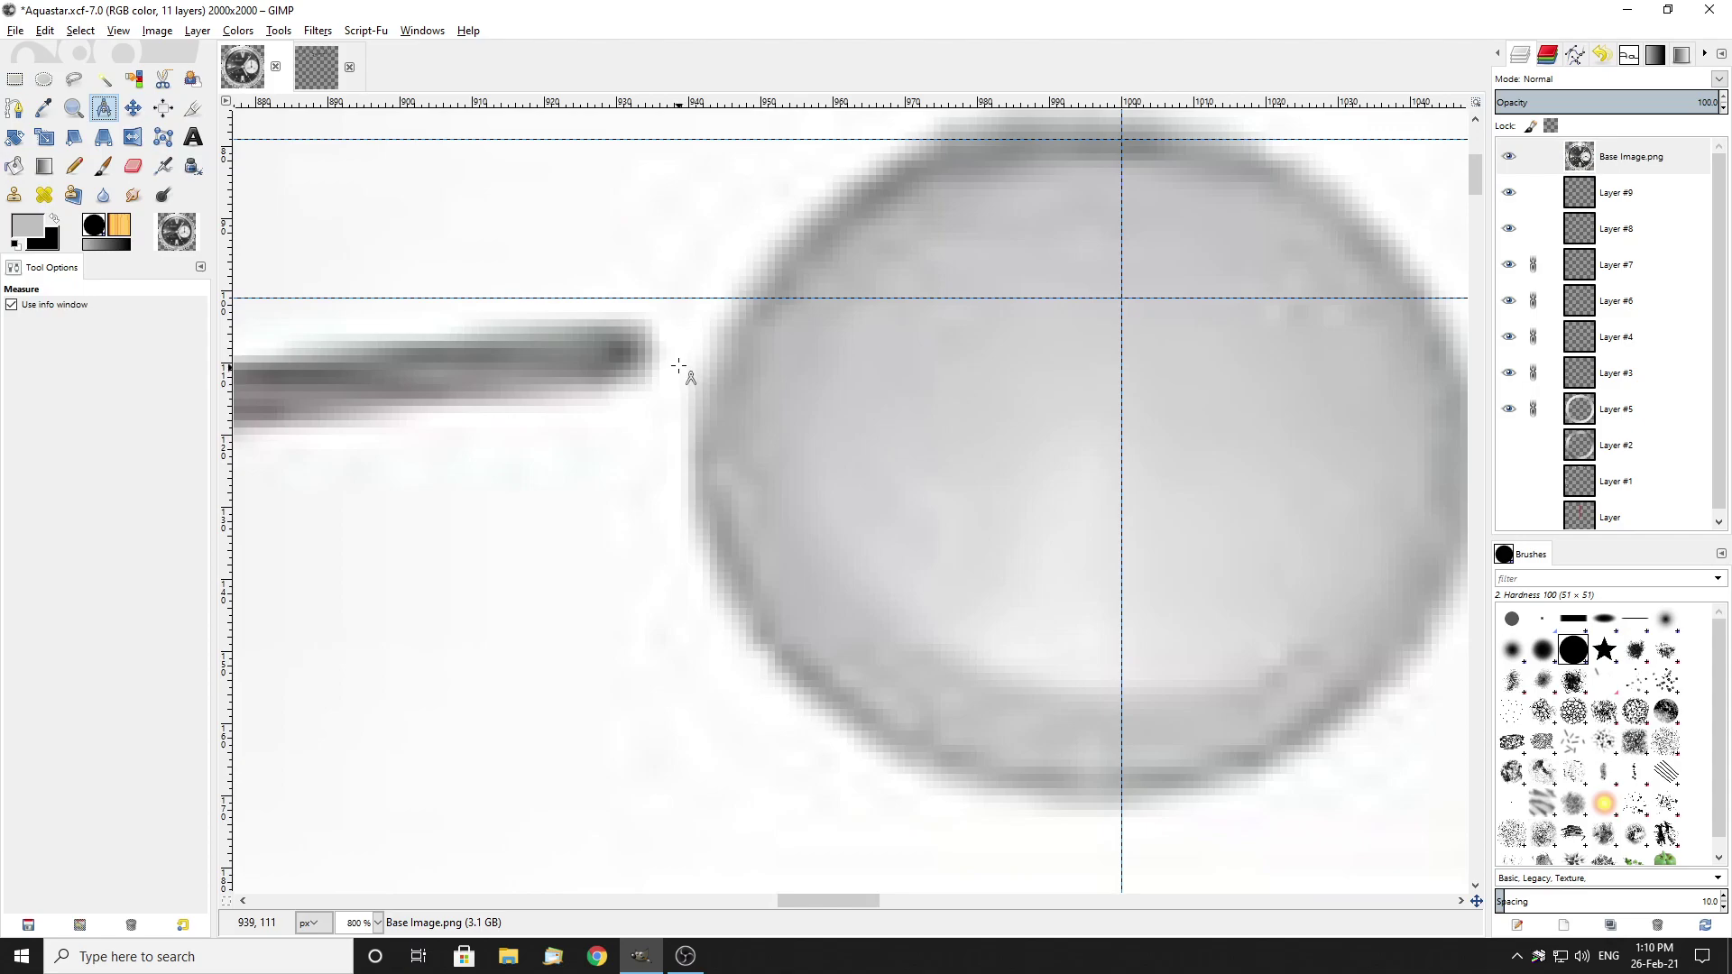
{"action": "left_click_drag", "start_coordinate": [653, 347], "coordinate": [718, 348]}
{"action": "scroll", "coordinate": [718, 348], "scroll_direction": "down", "scroll_amount": 2}
{"action": "left_click", "coordinate": [790, 403]}
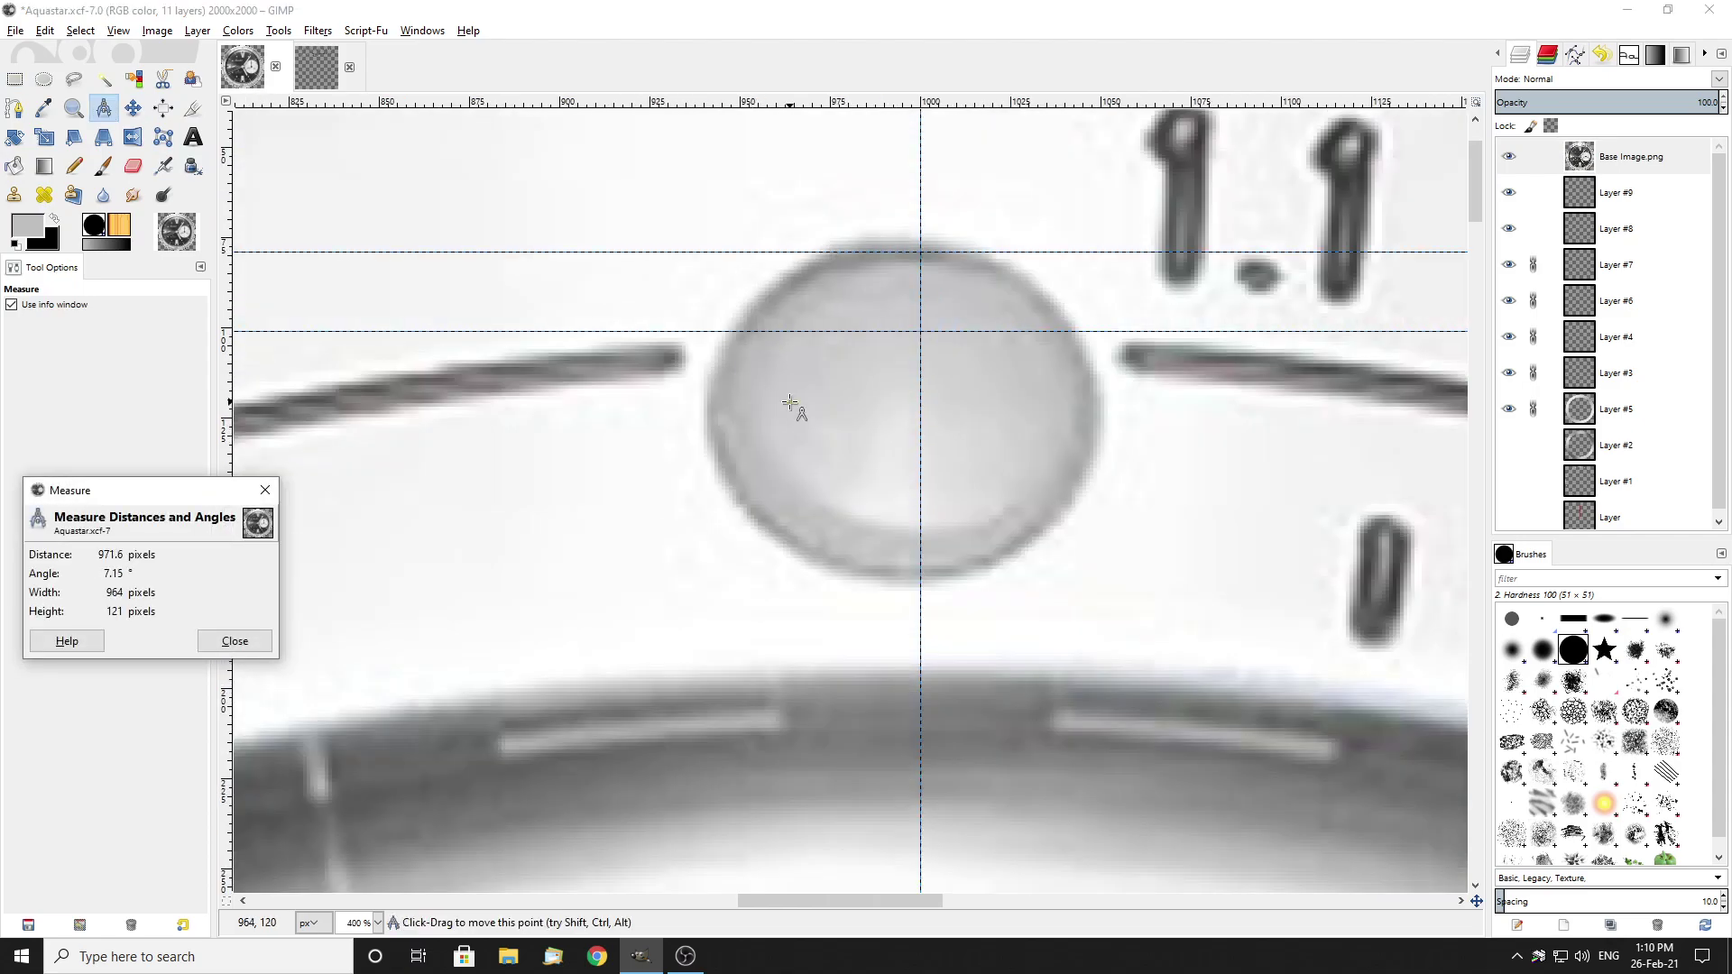
{"action": "left_click", "coordinate": [236, 642]}
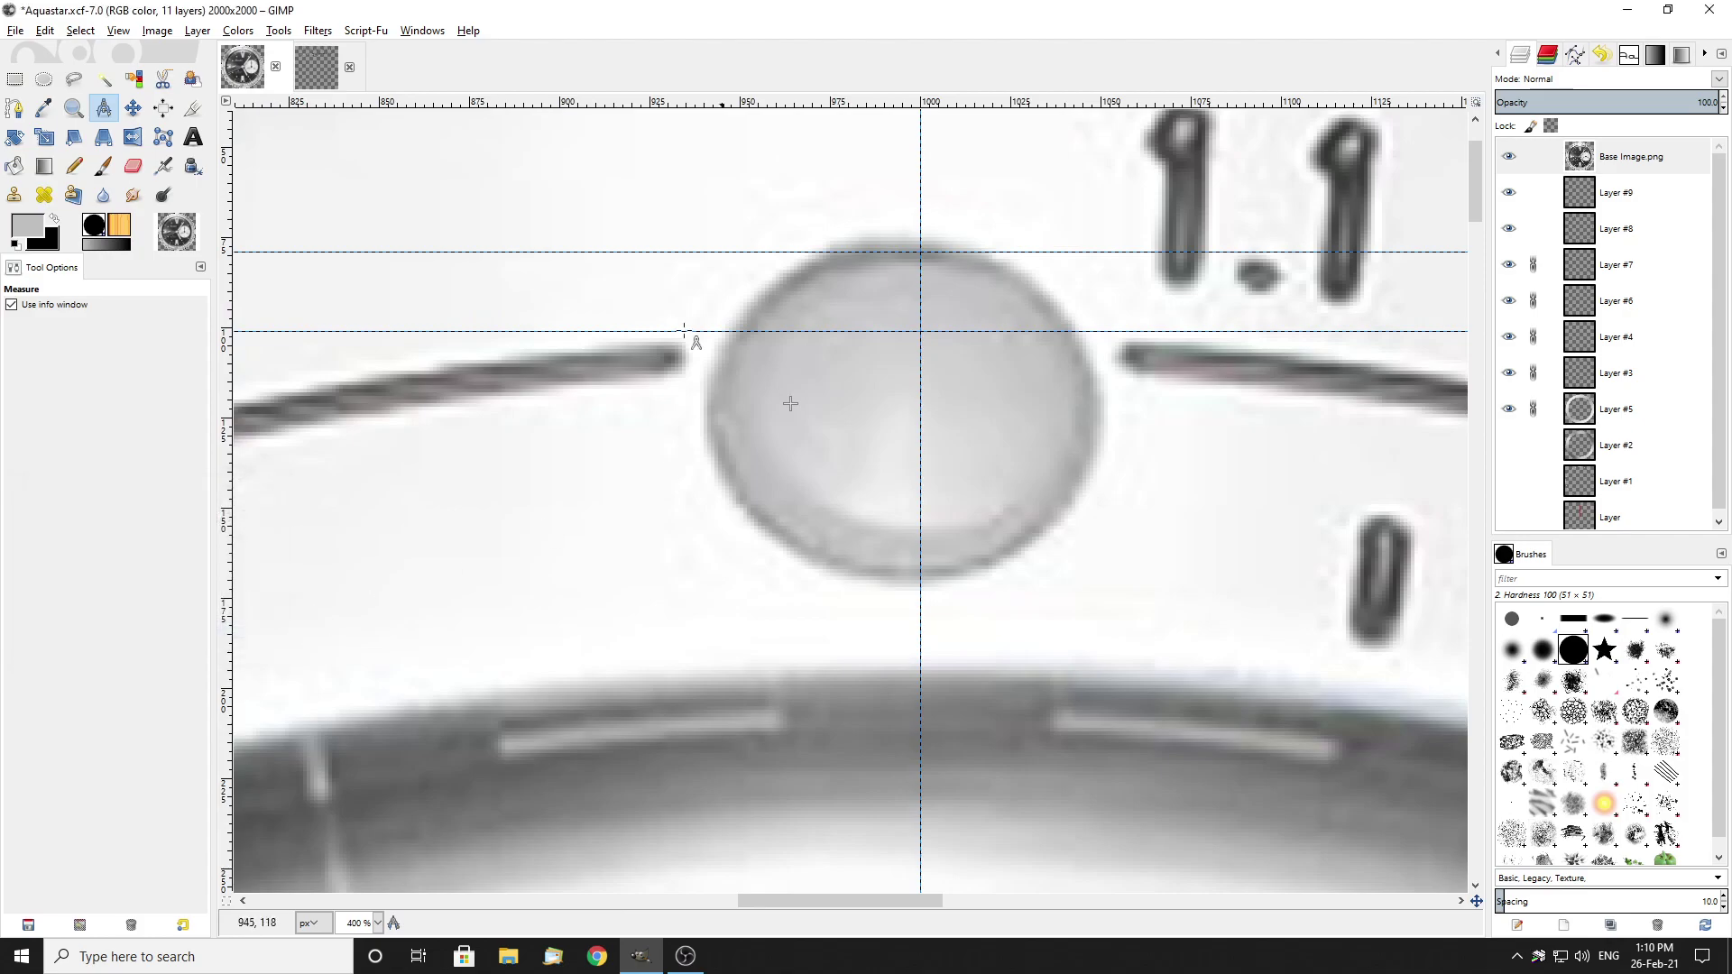
Step: Hide Base Image.png and draw an elliptical selection about 29 × 96 px over the middle of the grey dot
{"action": "key", "text": "e"}
{"action": "scroll", "coordinate": [1024, 375], "scroll_direction": "down", "scroll_amount": 2}
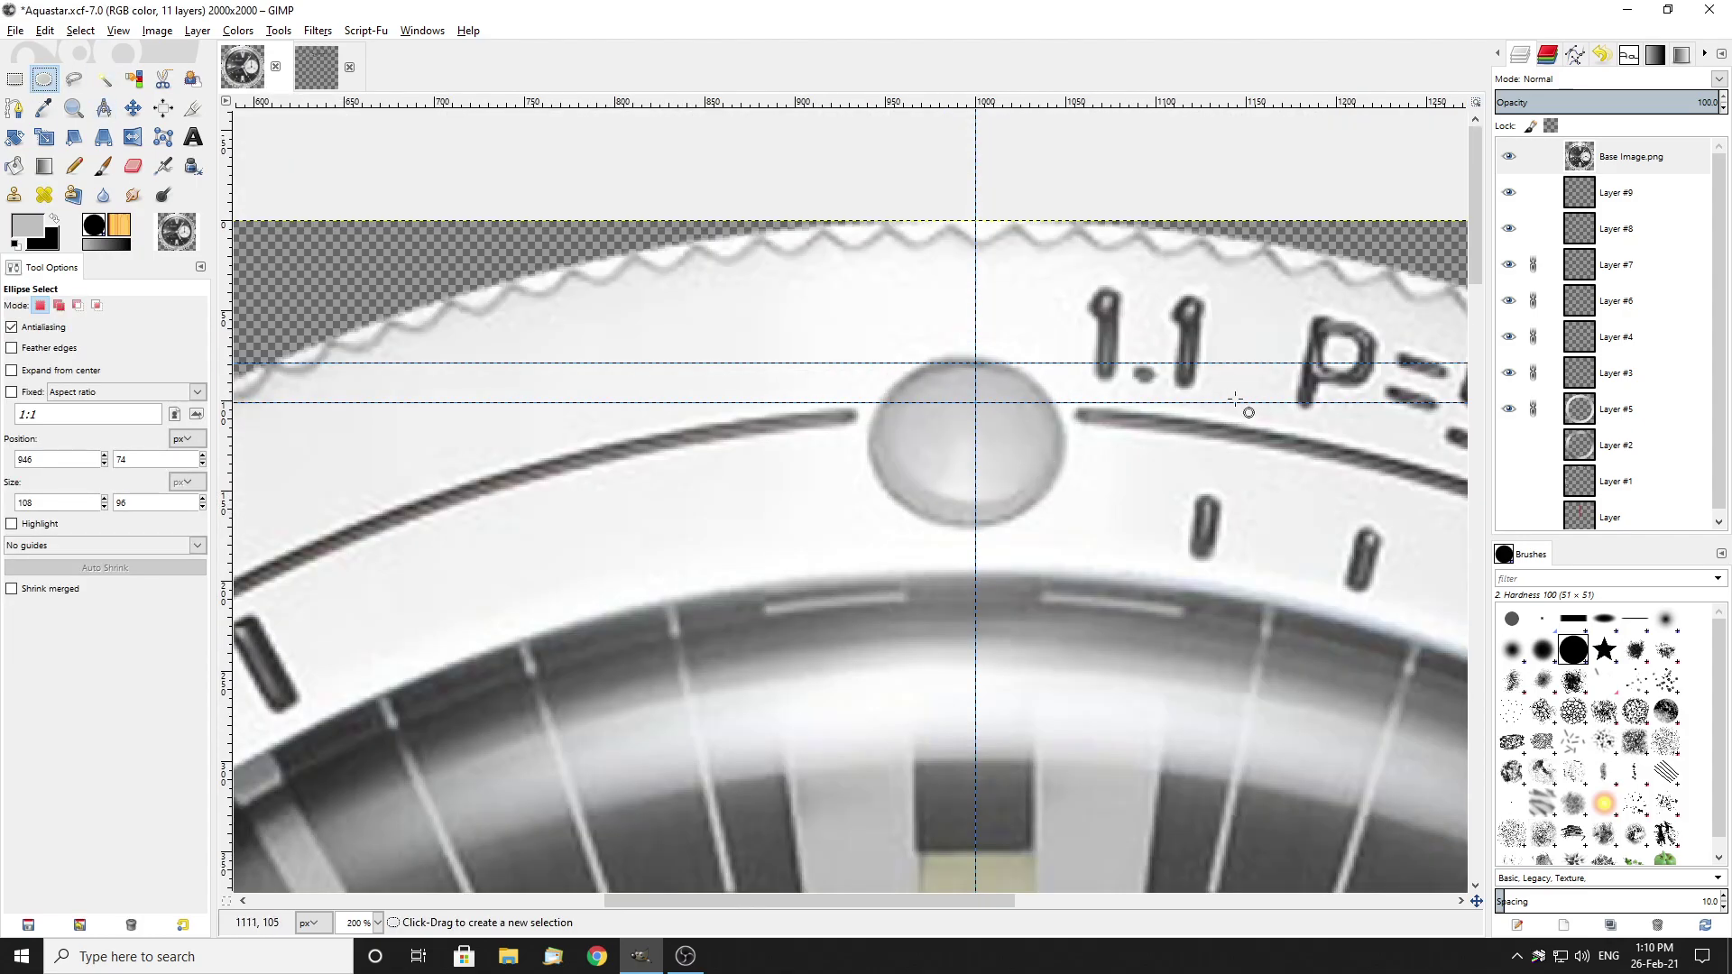
{"action": "left_click", "coordinate": [1508, 156]}
{"action": "scroll", "coordinate": [1035, 409], "scroll_direction": "up", "scroll_amount": 4}
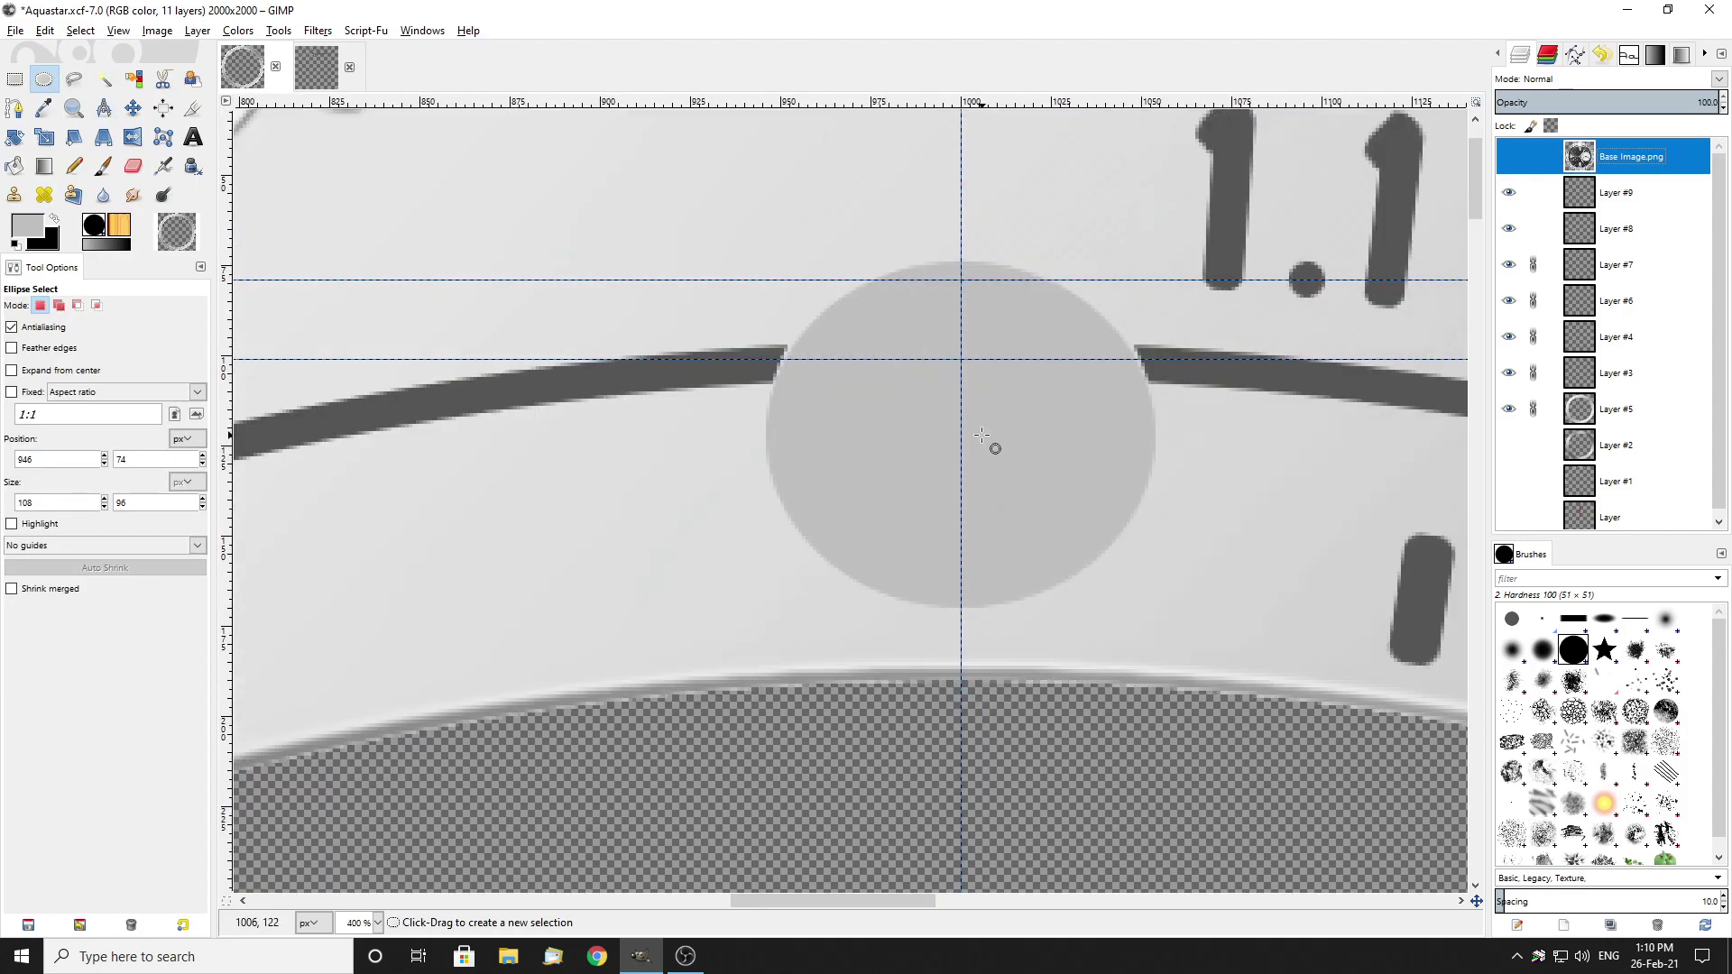
{"action": "scroll", "coordinate": [981, 436], "scroll_direction": "down", "scroll_amount": 2}
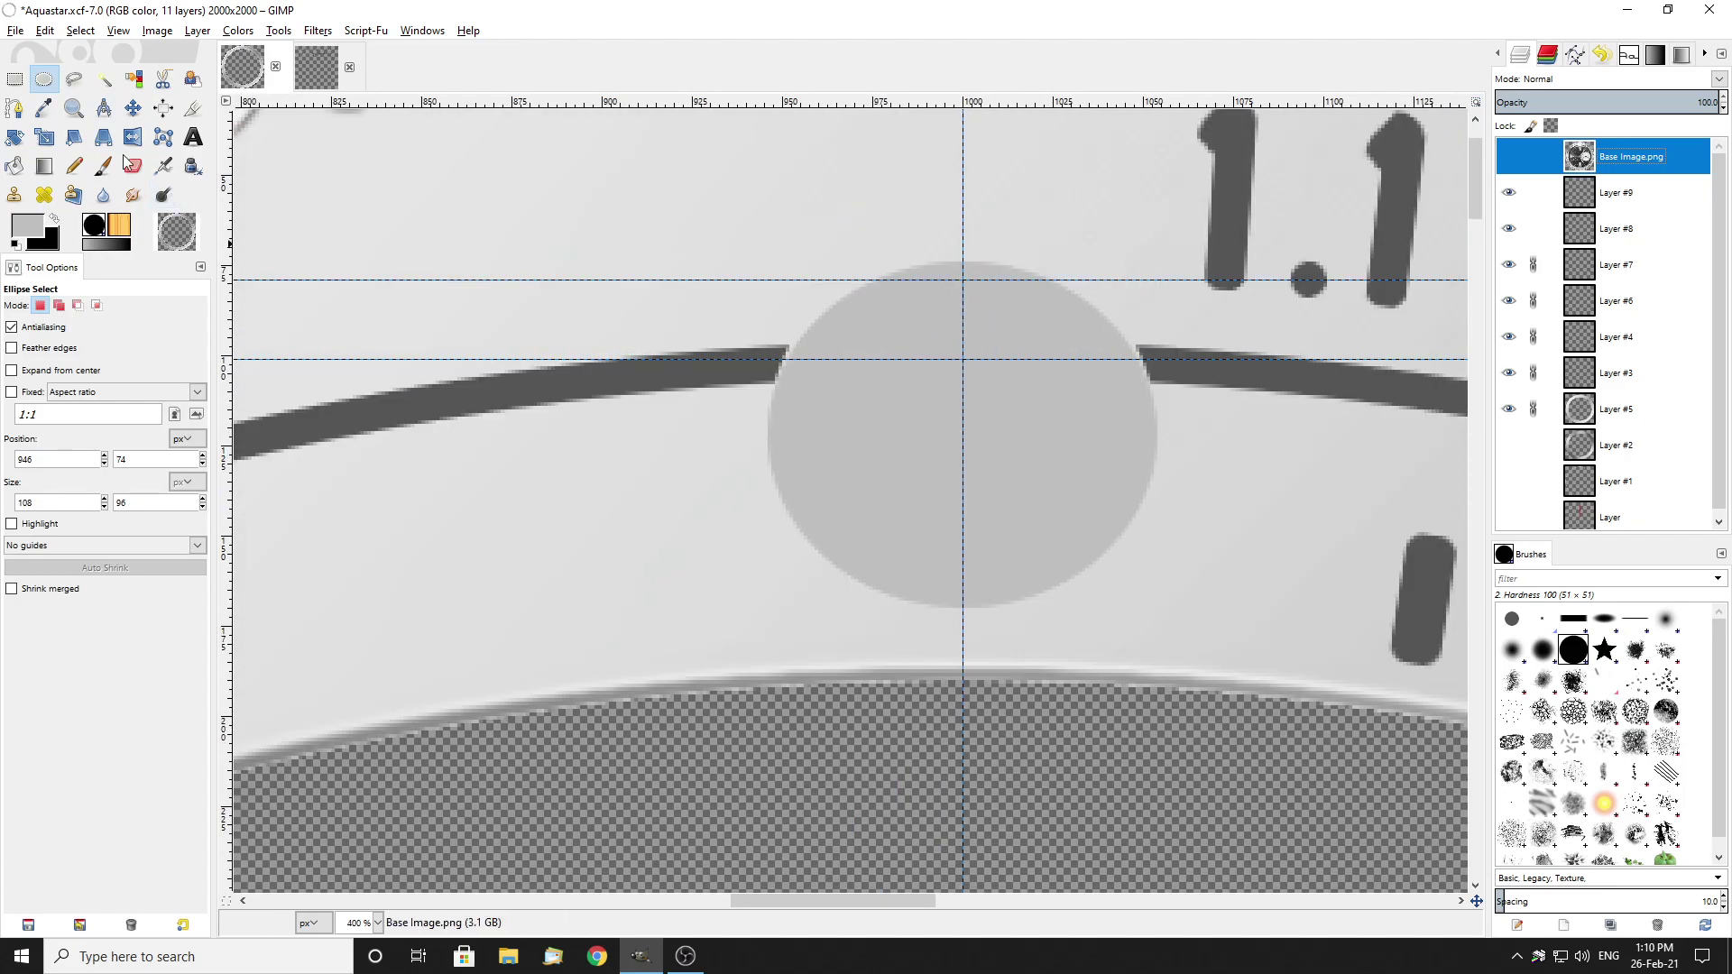
{"action": "left_click_drag", "start_coordinate": [929, 259], "coordinate": [1027, 597]}
{"action": "scroll", "coordinate": [966, 348], "scroll_direction": "up", "scroll_amount": 2}
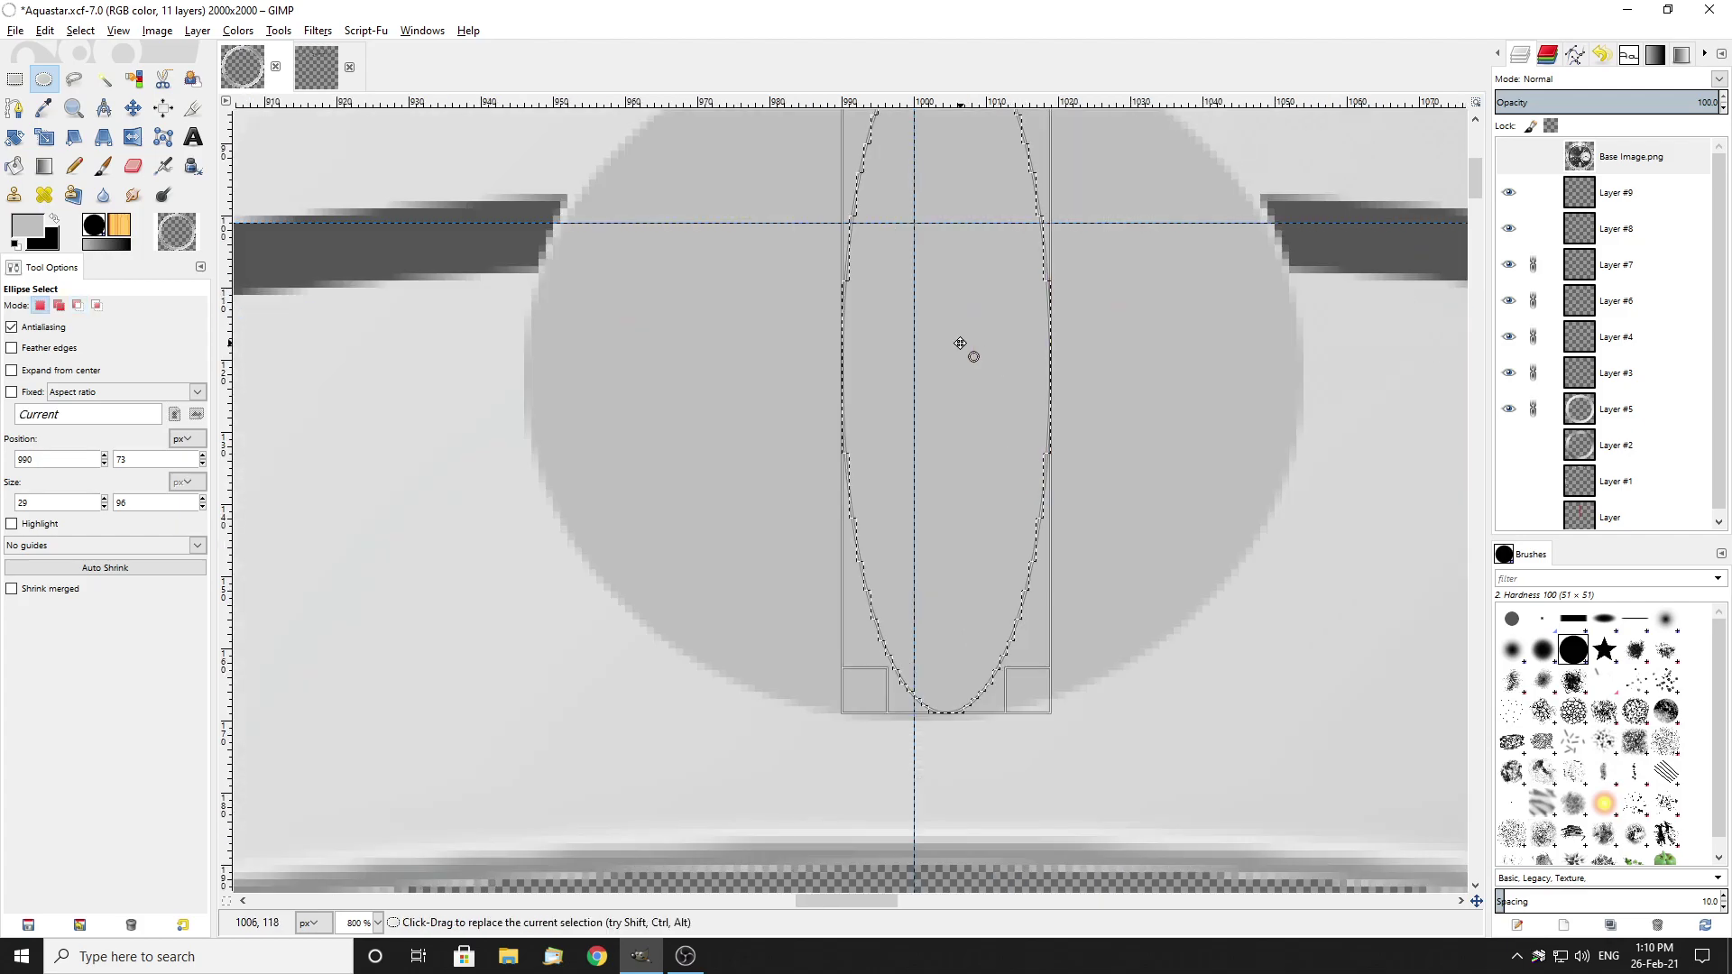
Step: Widen the elliptical selection on both sides of the dot to 127 px, starting at X 938
{"action": "scroll", "coordinate": [941, 433], "scroll_direction": "up", "scroll_amount": 3}
{"action": "left_click_drag", "start_coordinate": [940, 435], "coordinate": [556, 426]}
{"action": "scroll", "coordinate": [944, 451], "scroll_direction": "down", "scroll_amount": 4}
{"action": "left_click_drag", "start_coordinate": [1029, 414], "coordinate": [1281, 417]}
{"action": "scroll", "coordinate": [587, 436], "scroll_direction": "up", "scroll_amount": 2}
{"action": "scroll", "coordinate": [571, 429], "scroll_direction": "down", "scroll_amount": 2}
{"action": "left_click_drag", "start_coordinate": [553, 397], "coordinate": [481, 398]}
{"action": "scroll", "coordinate": [1317, 414], "scroll_direction": "up", "scroll_amount": 1}
{"action": "left_click_drag", "start_coordinate": [1303, 418], "coordinate": [1368, 427]}
{"action": "scroll", "coordinate": [1029, 568], "scroll_direction": "down", "scroll_amount": 2}
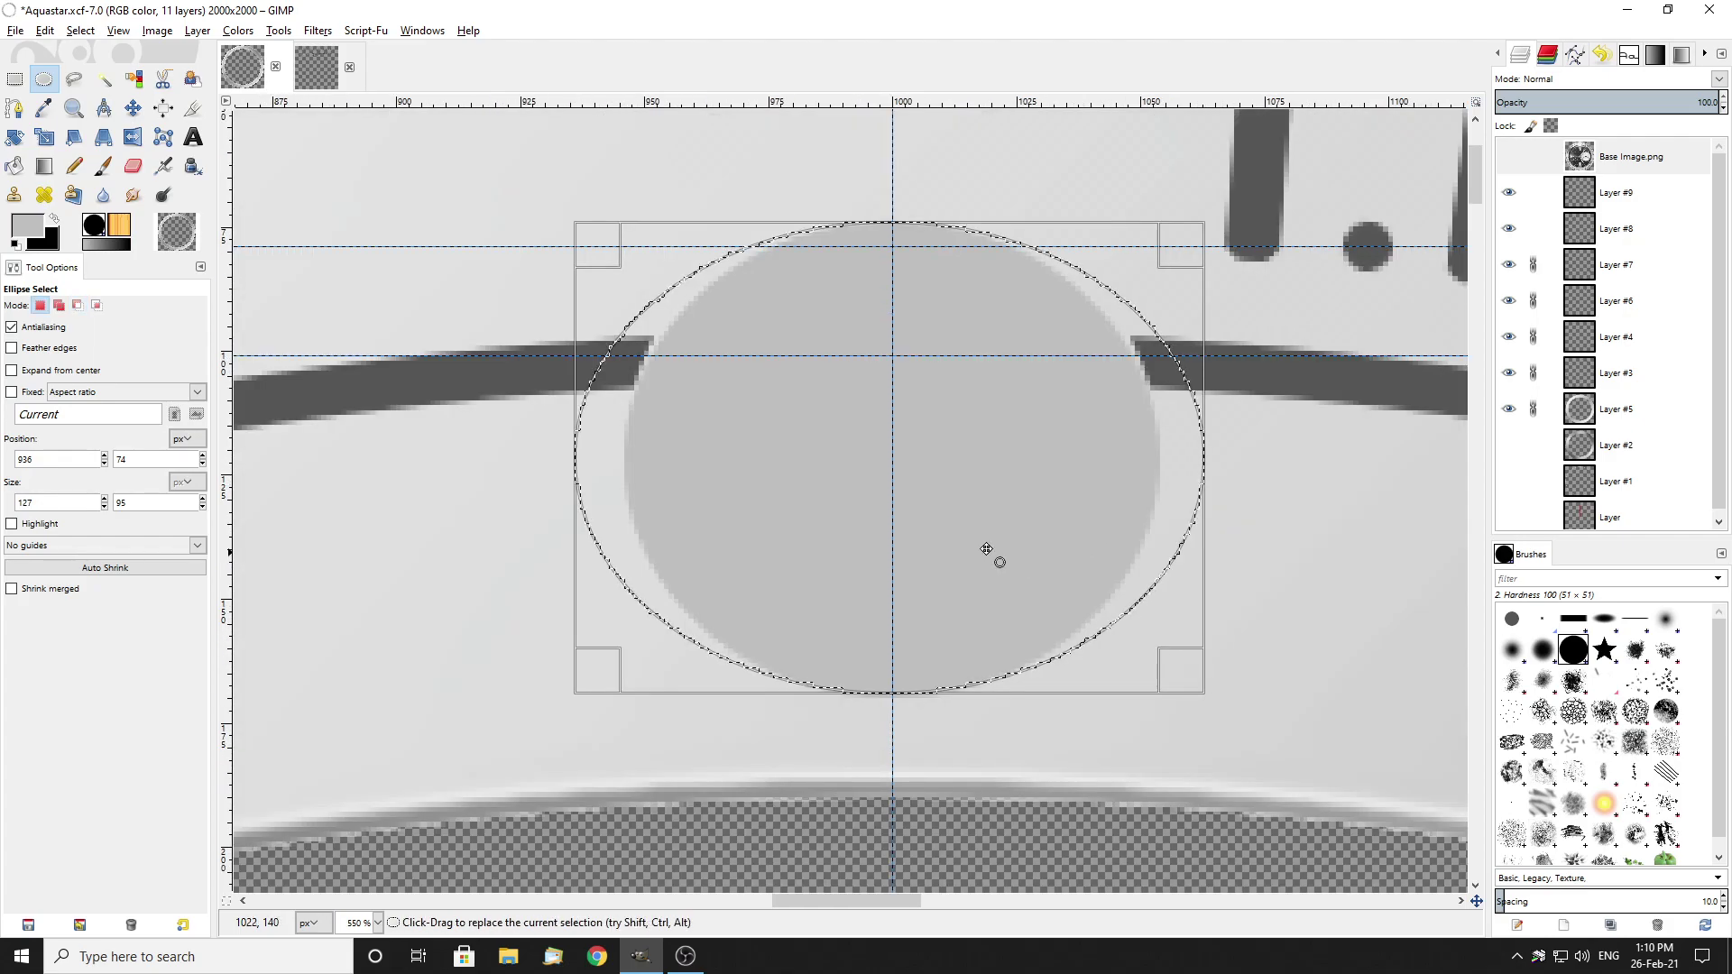
Step: Extend the elliptical selection above and below the dot to a height of 114 px, starting at Y 65
{"action": "scroll", "coordinate": [914, 207], "scroll_direction": "up", "scroll_amount": 2}
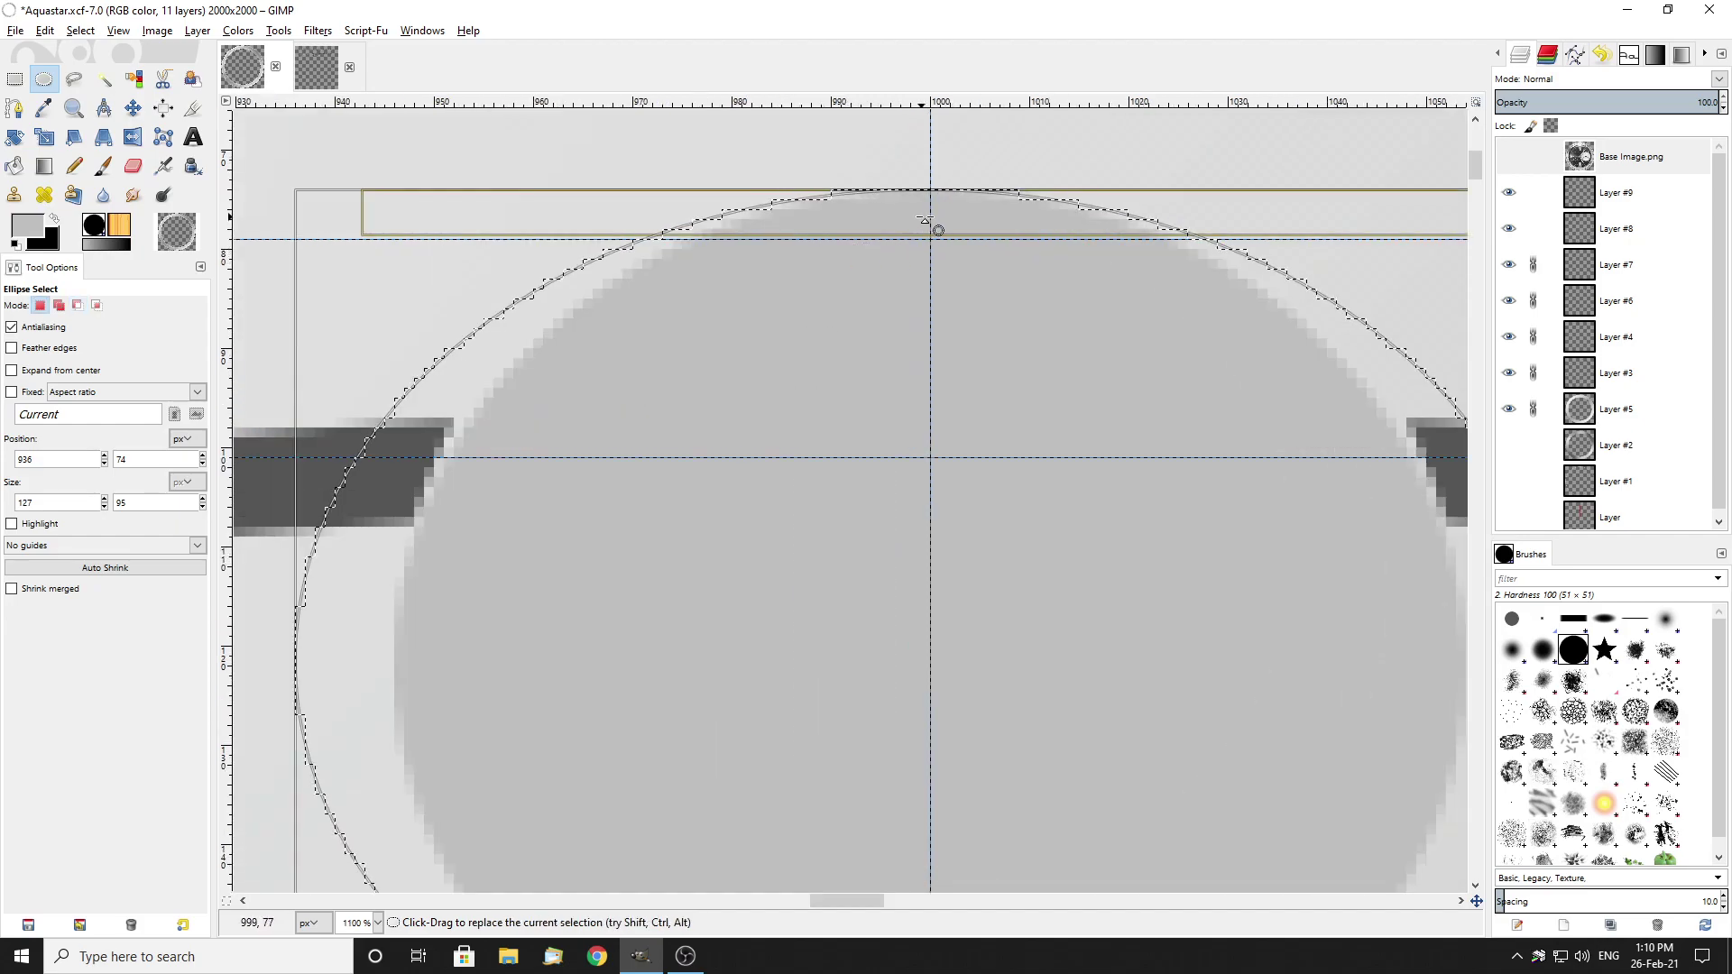
{"action": "left_click_drag", "start_coordinate": [928, 214], "coordinate": [938, 137]}
{"action": "scroll", "coordinate": [938, 142], "scroll_direction": "up", "scroll_amount": 2, "text": "ctrl"}
{"action": "scroll", "coordinate": [979, 354], "scroll_direction": "down", "scroll_amount": 5}
{"action": "left_click_drag", "start_coordinate": [930, 552], "coordinate": [956, 712]}
{"action": "scroll", "coordinate": [962, 658], "scroll_direction": "down", "scroll_amount": 6}
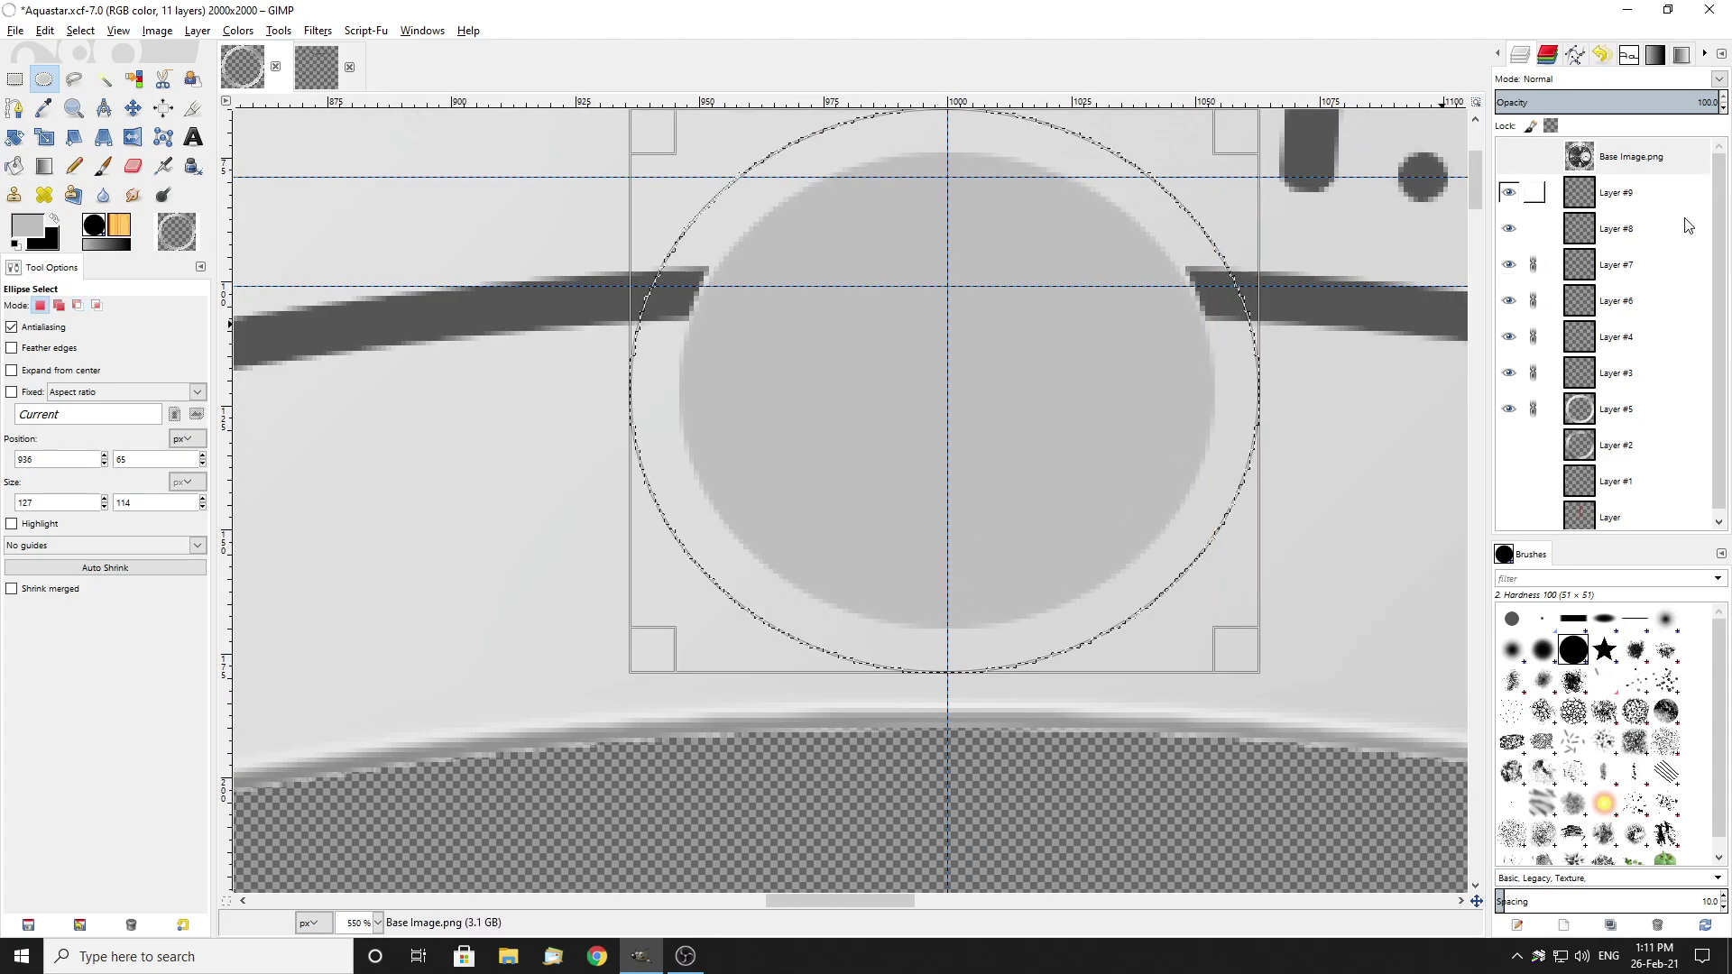
Step: On Layer #8, delete the ring line inside the elliptical selection and clear the selection
{"action": "left_click", "coordinate": [1508, 229]}
{"action": "left_click", "coordinate": [1508, 229]}
{"action": "left_click", "coordinate": [1642, 230]}
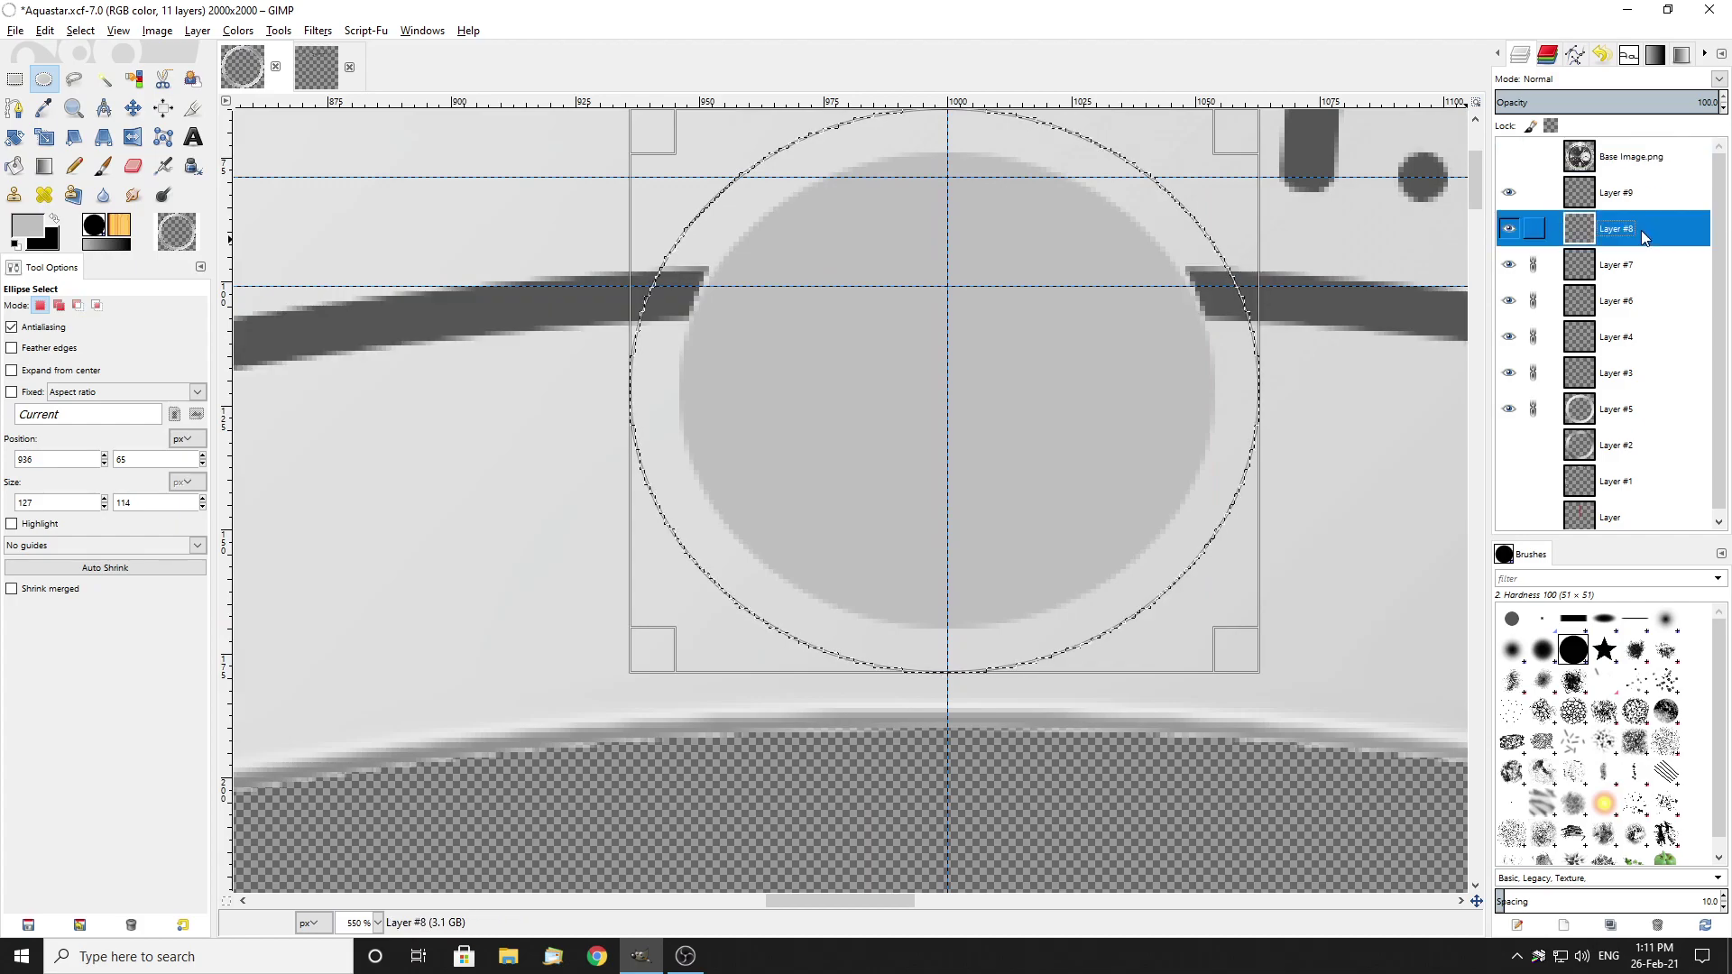
{"action": "left_click", "coordinate": [15, 79]}
{"action": "left_click", "coordinate": [295, 182]}
{"action": "scroll", "coordinate": [709, 364], "scroll_direction": "down", "scroll_amount": 1}
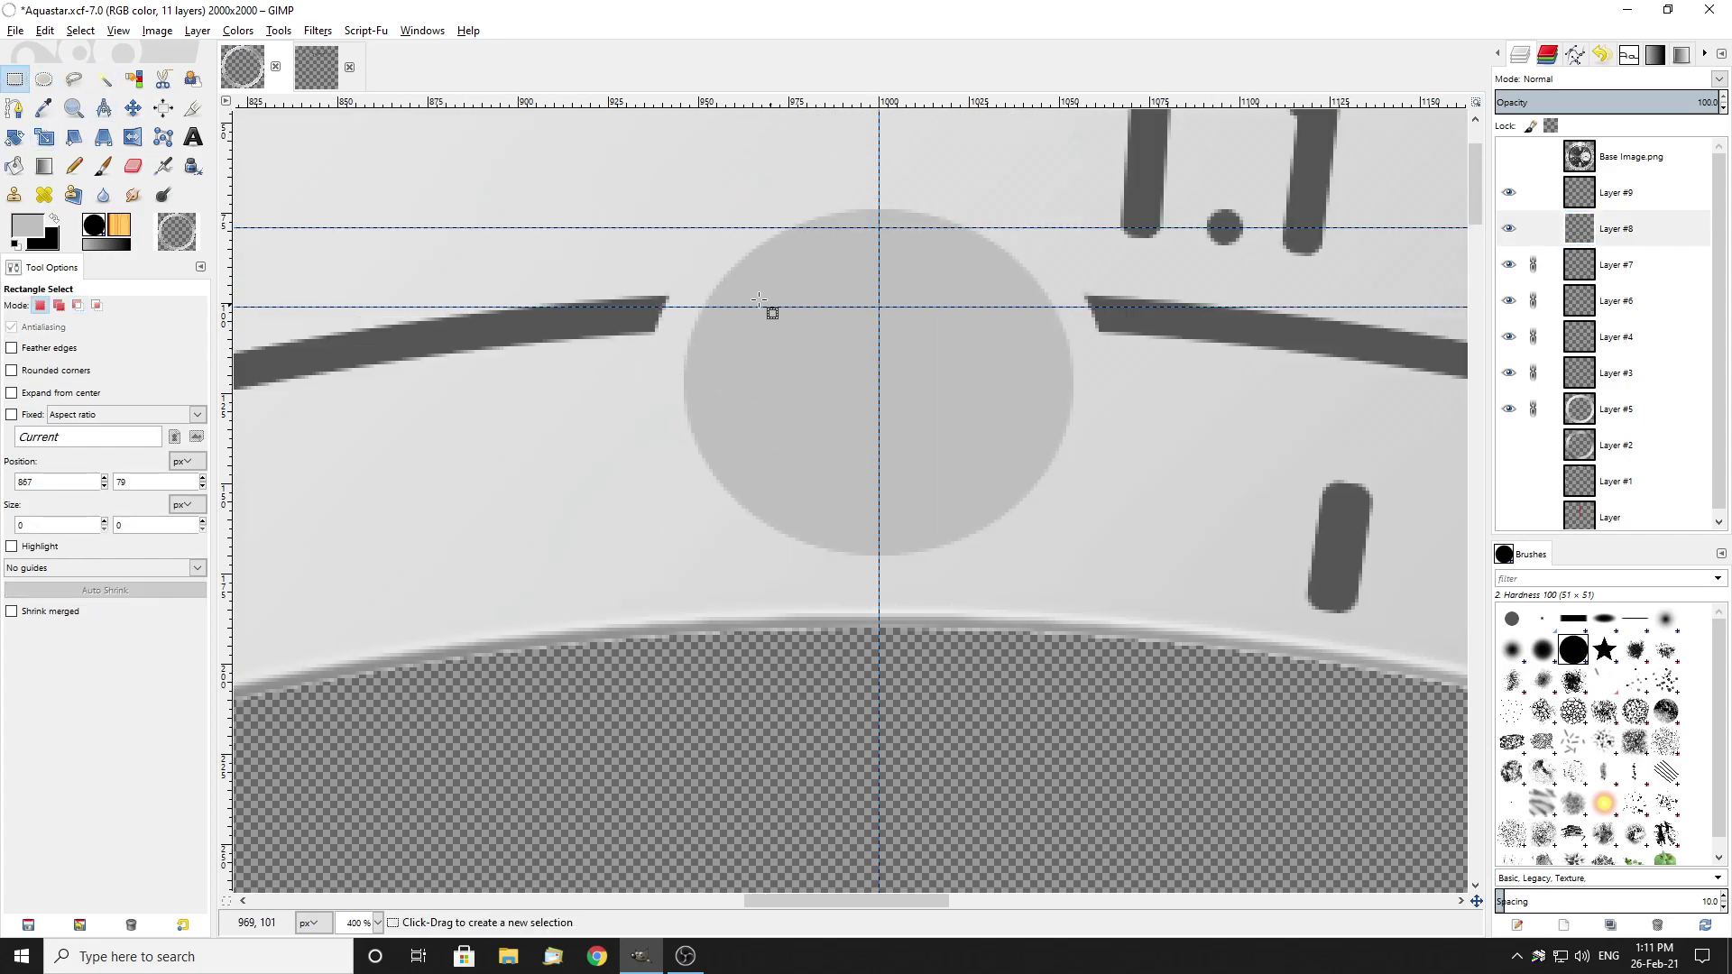
{"action": "scroll", "coordinate": [1009, 433], "scroll_direction": "down", "scroll_amount": 2}
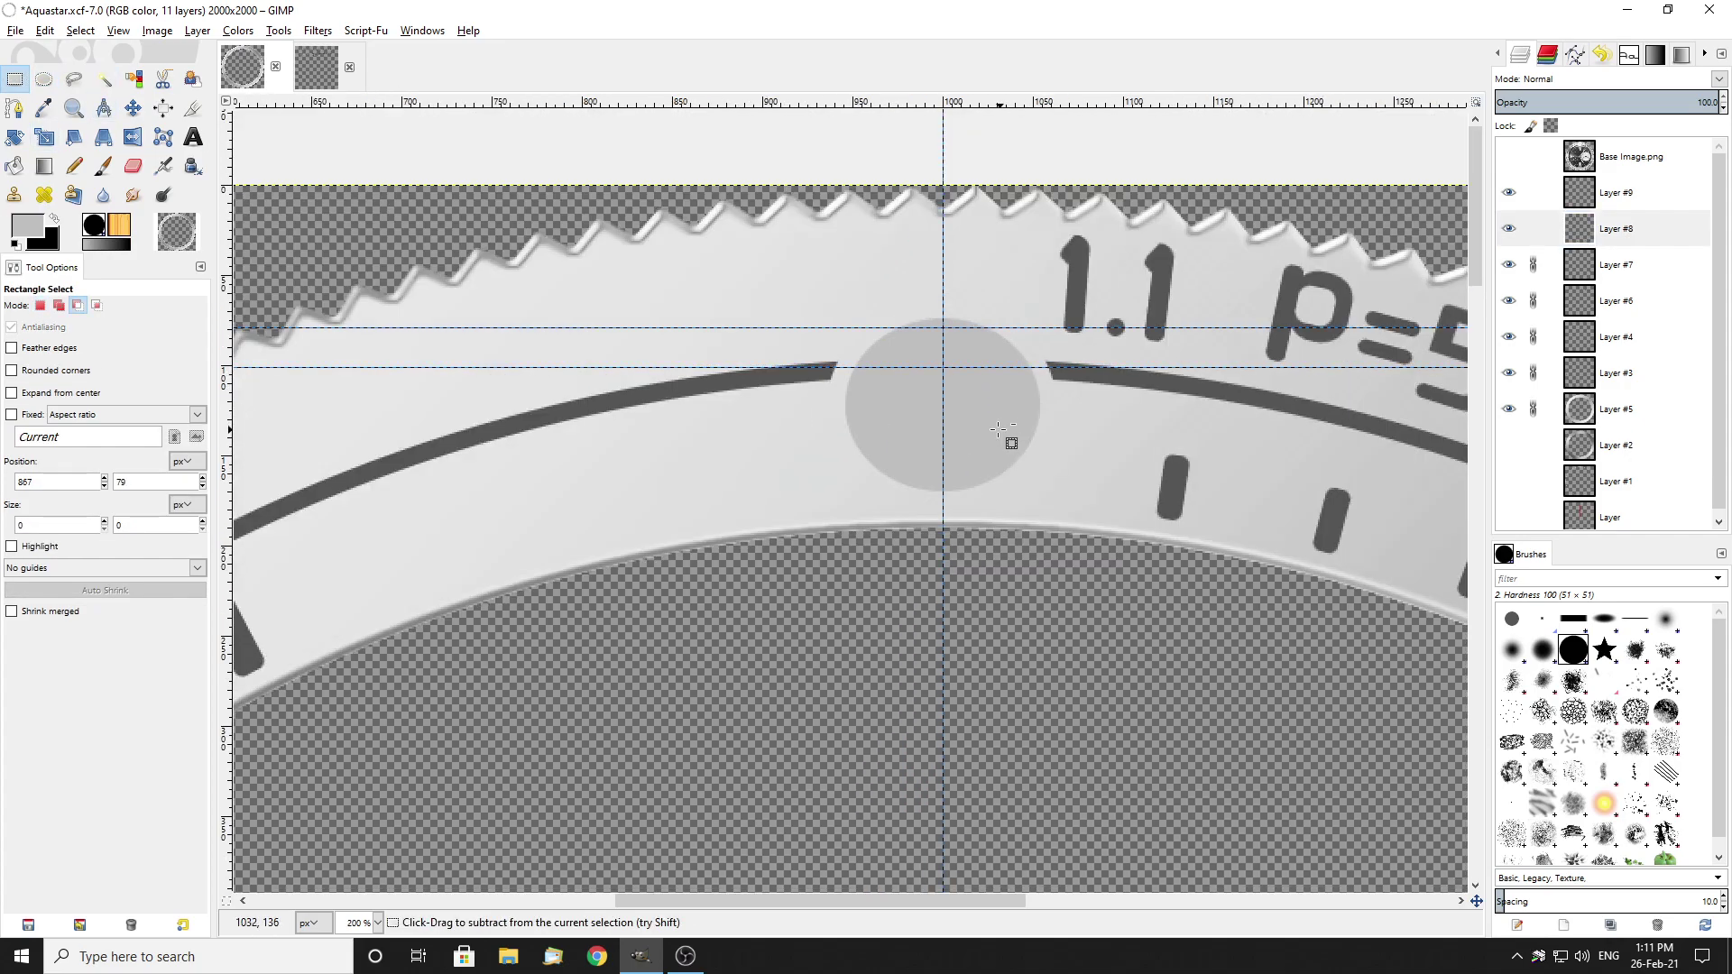
Step: Show Base Image.png and measure the gap between the grey dot's lower edge and the bezel's inner edge
{"action": "left_click", "coordinate": [1507, 156]}
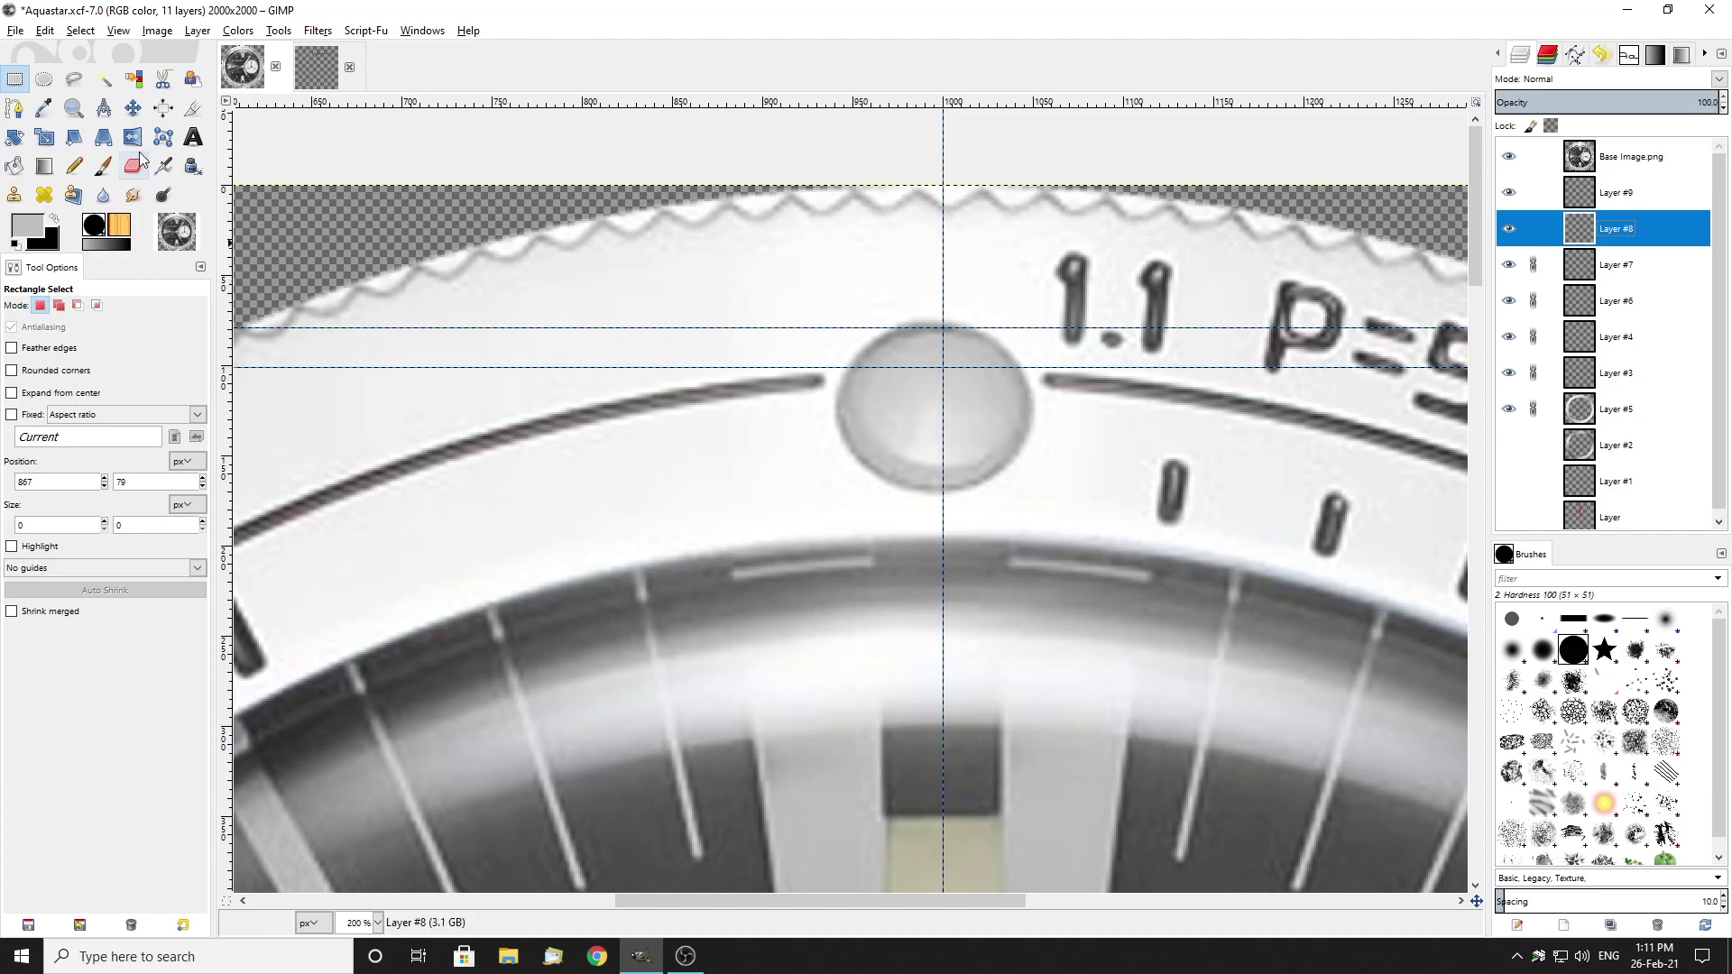
{"action": "left_click", "coordinate": [104, 107]}
{"action": "scroll", "coordinate": [912, 549], "scroll_direction": "up", "scroll_amount": 1}
{"action": "scroll", "coordinate": [967, 485], "scroll_direction": "up", "scroll_amount": 3}
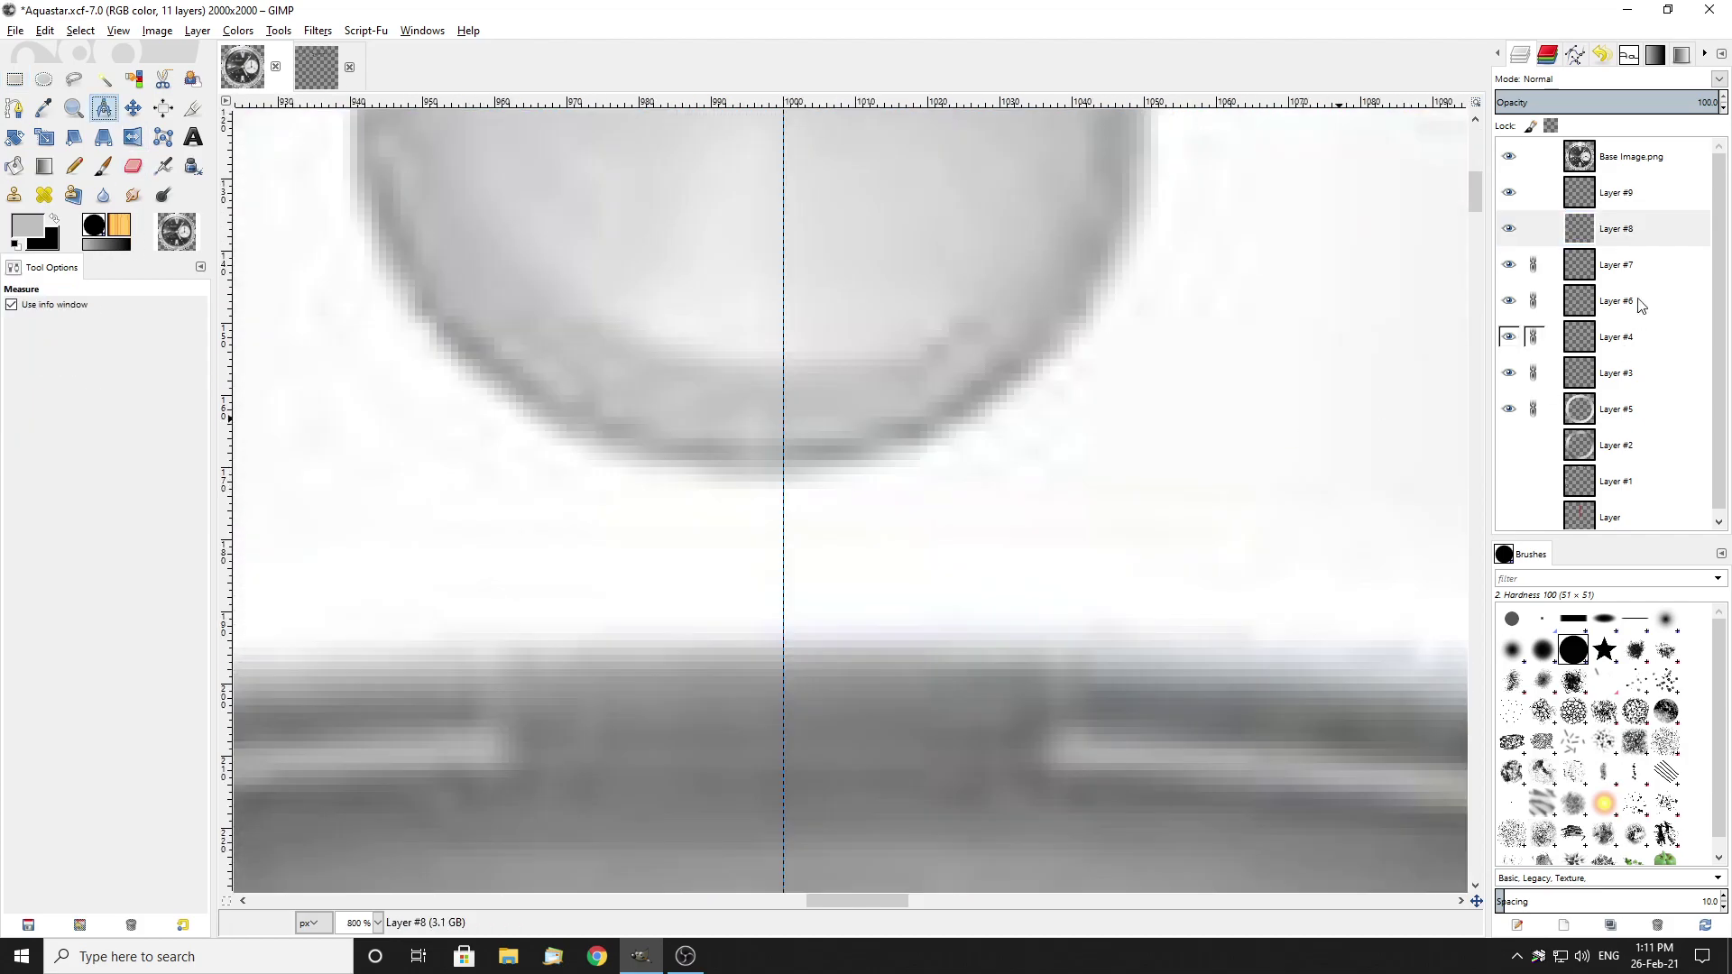
{"action": "left_click", "coordinate": [768, 467]}
{"action": "left_click_drag", "start_coordinate": [768, 467], "coordinate": [773, 699]}
{"action": "scroll", "coordinate": [831, 690], "scroll_direction": "down", "scroll_amount": 3}
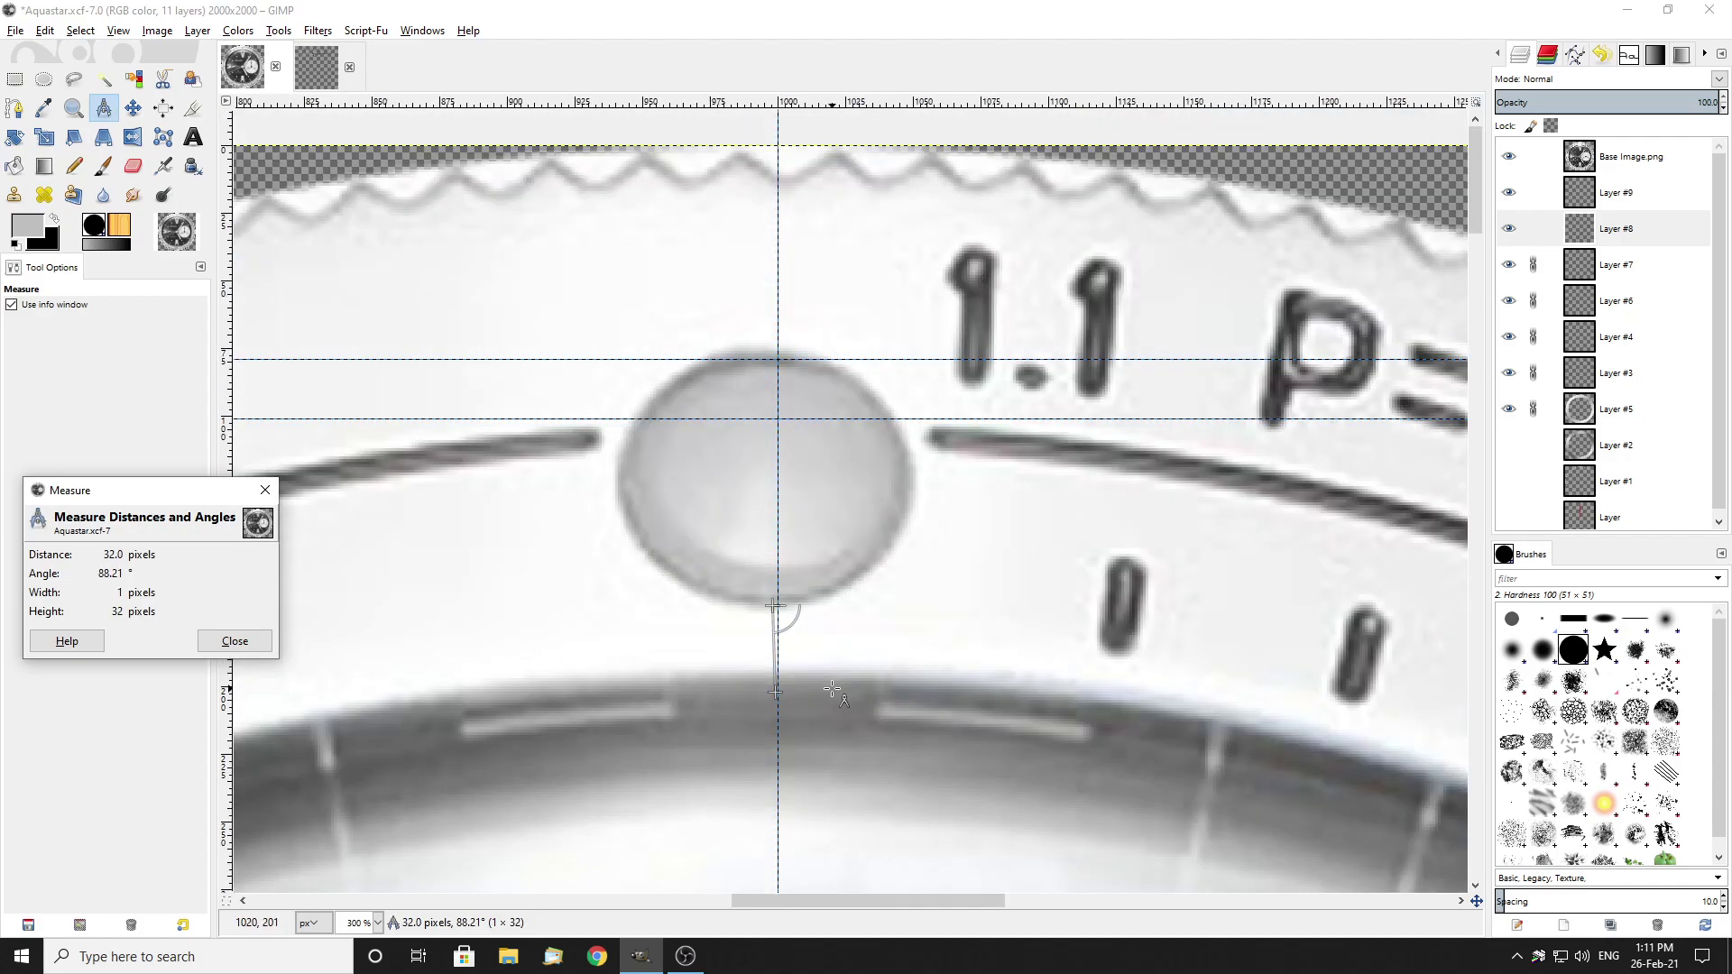
{"action": "scroll", "coordinate": [747, 704], "scroll_direction": "up", "scroll_amount": 2}
{"action": "left_click_drag", "start_coordinate": [803, 523], "coordinate": [800, 676]}
Step: Measure from the canvas's top edge to the dot on Base Image.png and, with that layer hidden, on the recreated dot
{"action": "scroll", "coordinate": [802, 674], "scroll_direction": "up", "scroll_amount": 5}
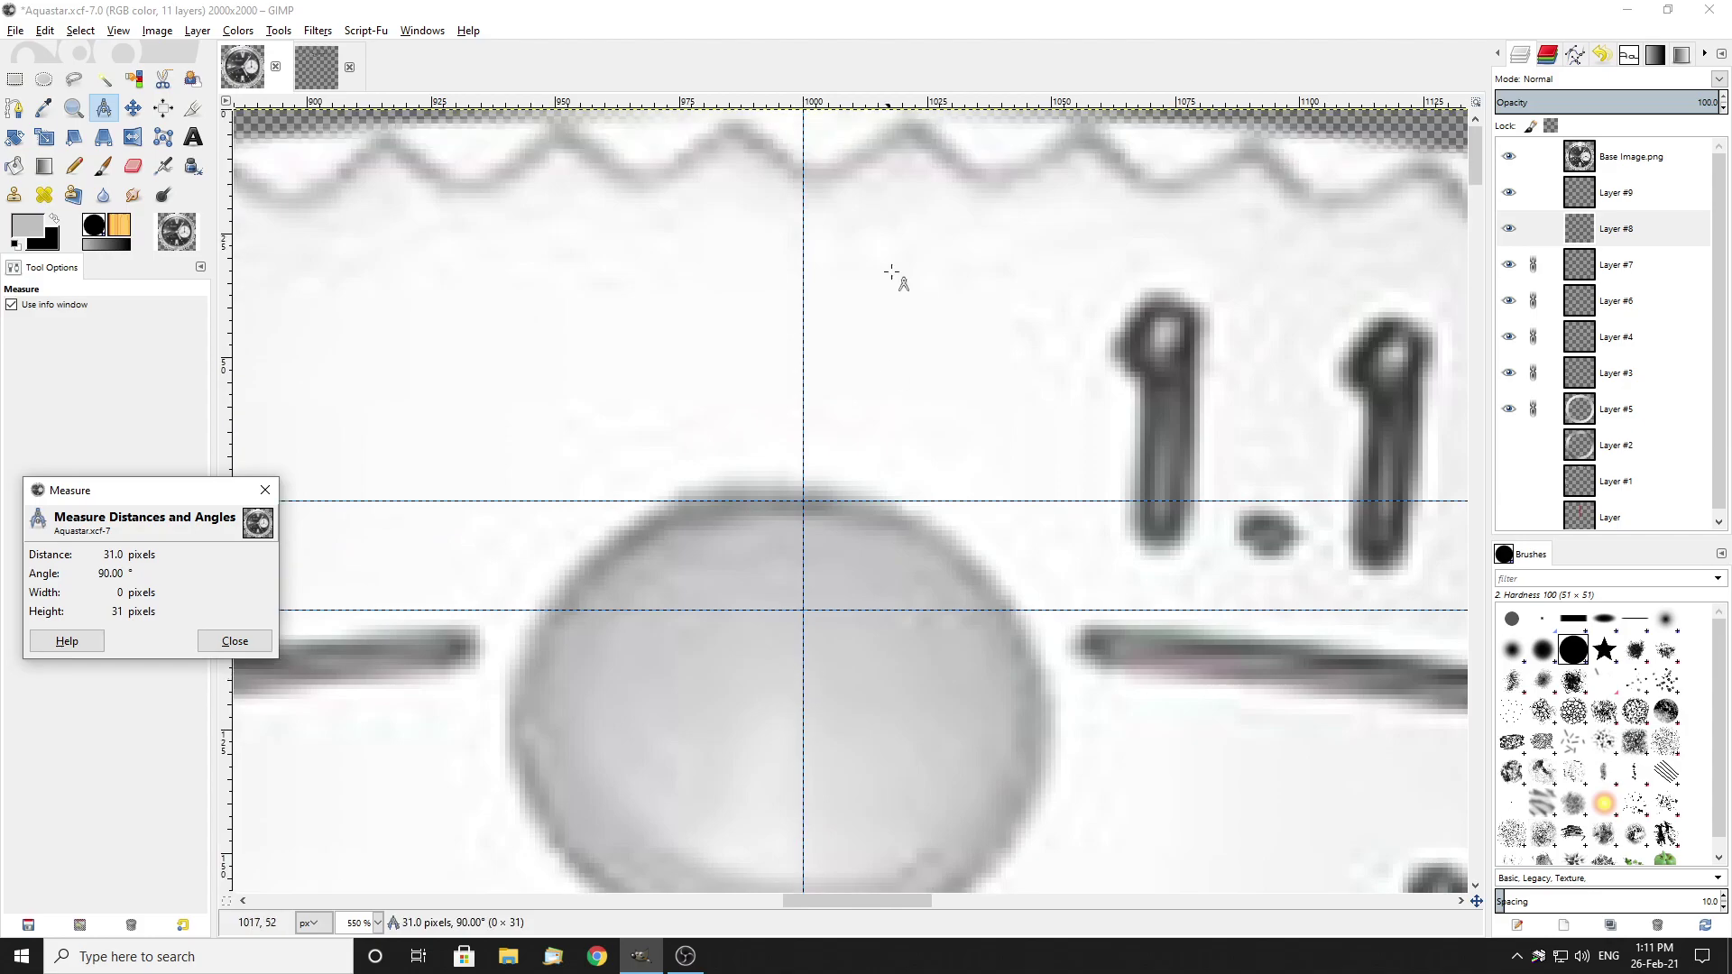
{"action": "left_click_drag", "start_coordinate": [803, 109], "coordinate": [804, 487]}
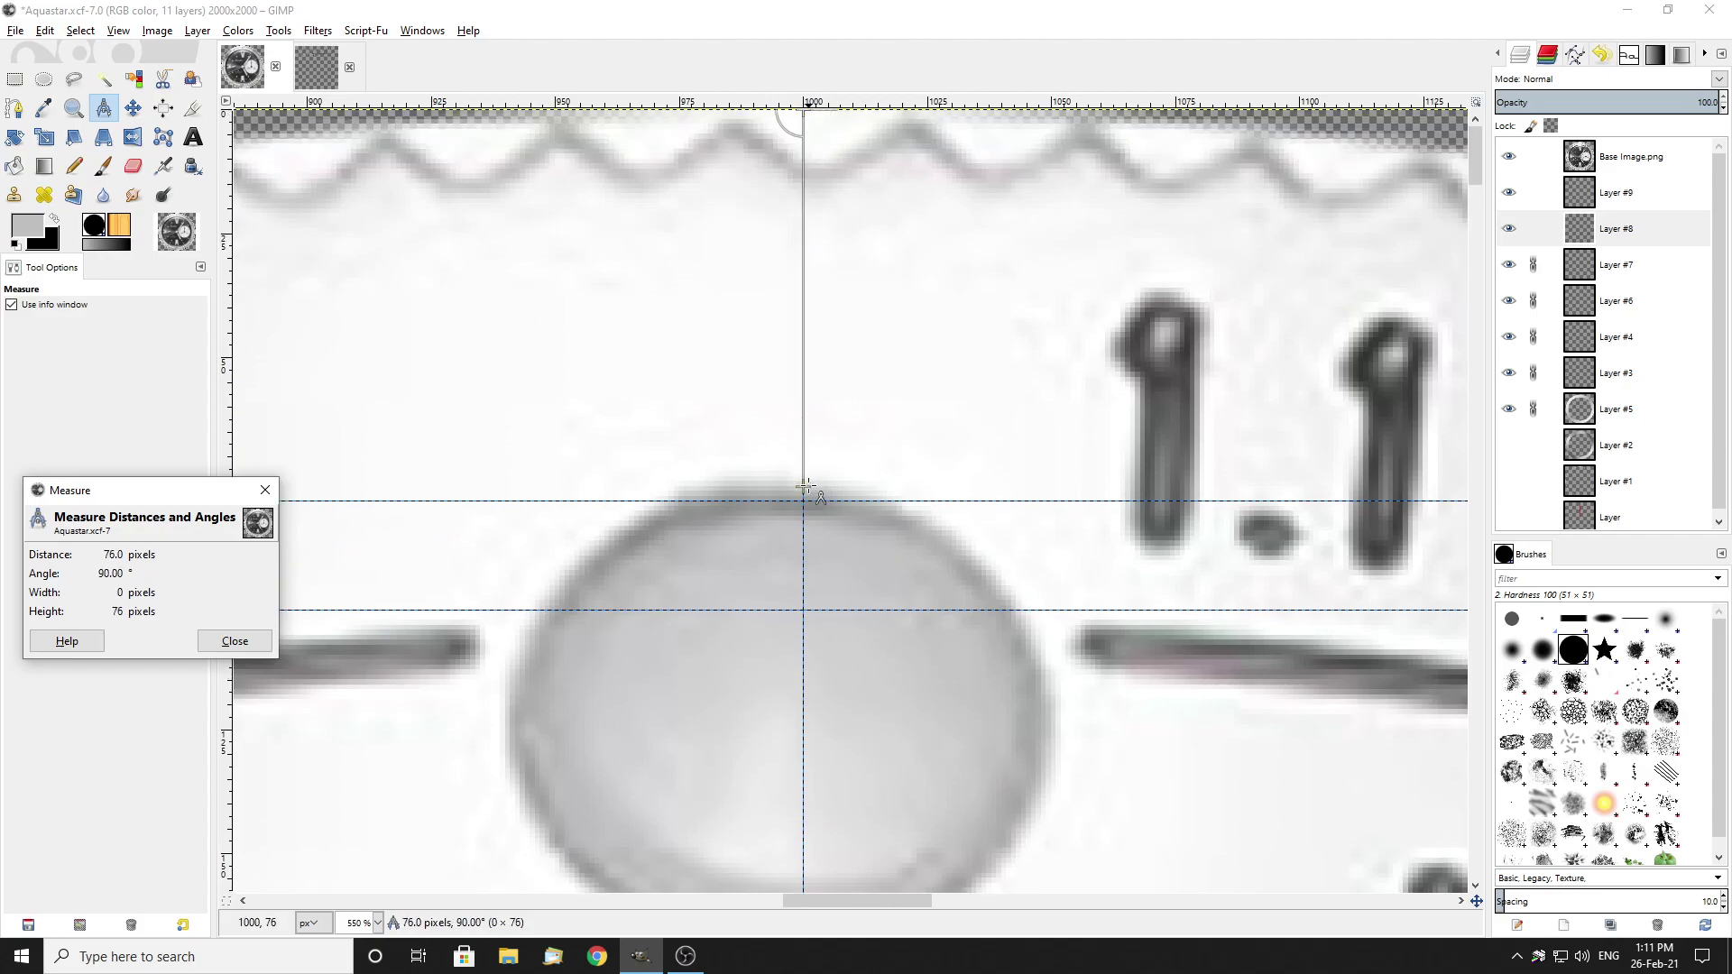
{"action": "left_click", "coordinate": [947, 401]}
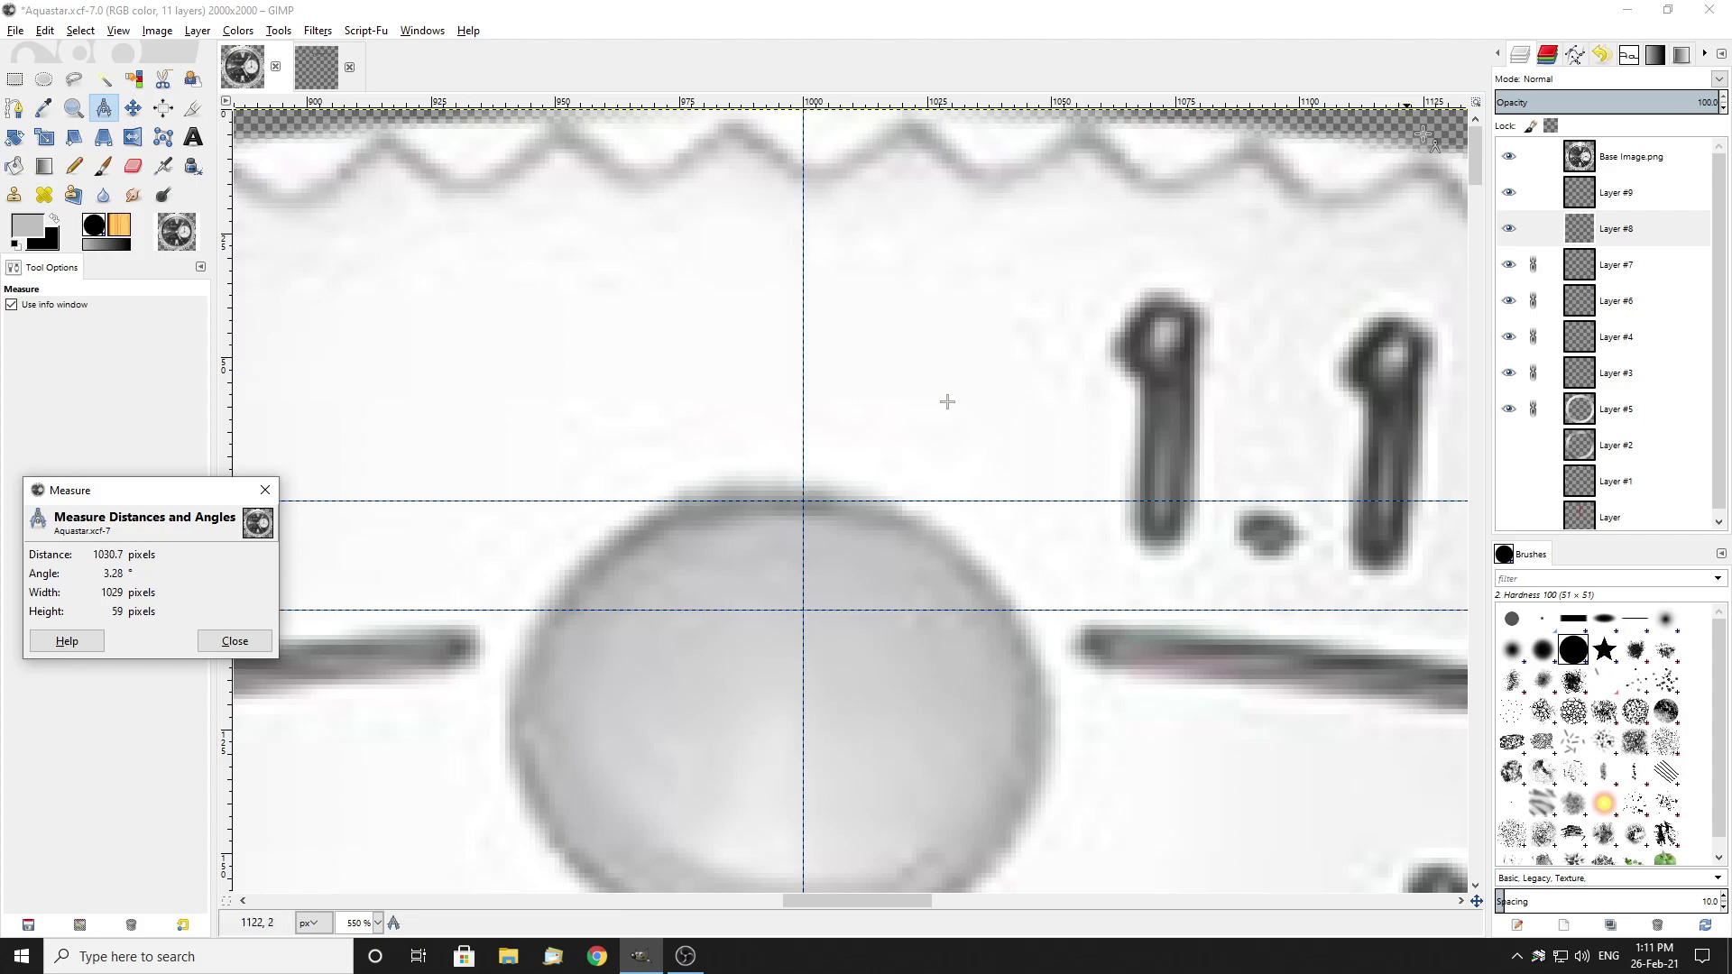
{"action": "key", "text": "ctrl+z"}
{"action": "left_click_drag", "start_coordinate": [803, 113], "coordinate": [803, 463]}
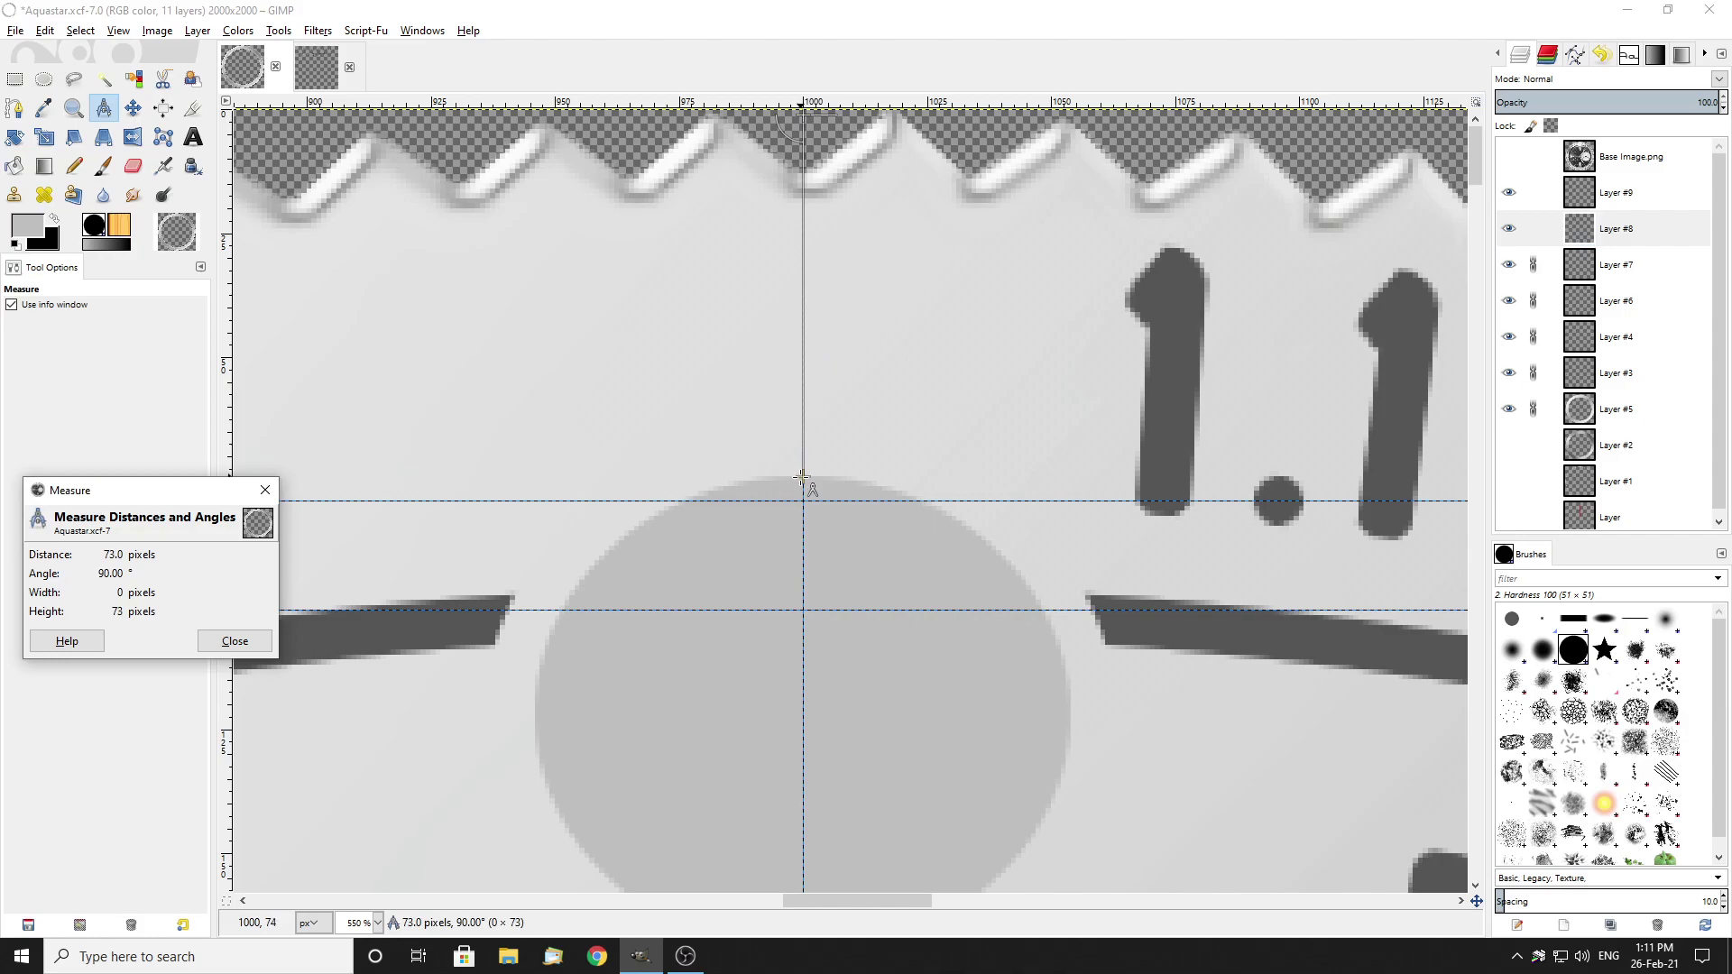
{"action": "left_click", "coordinate": [15, 78]}
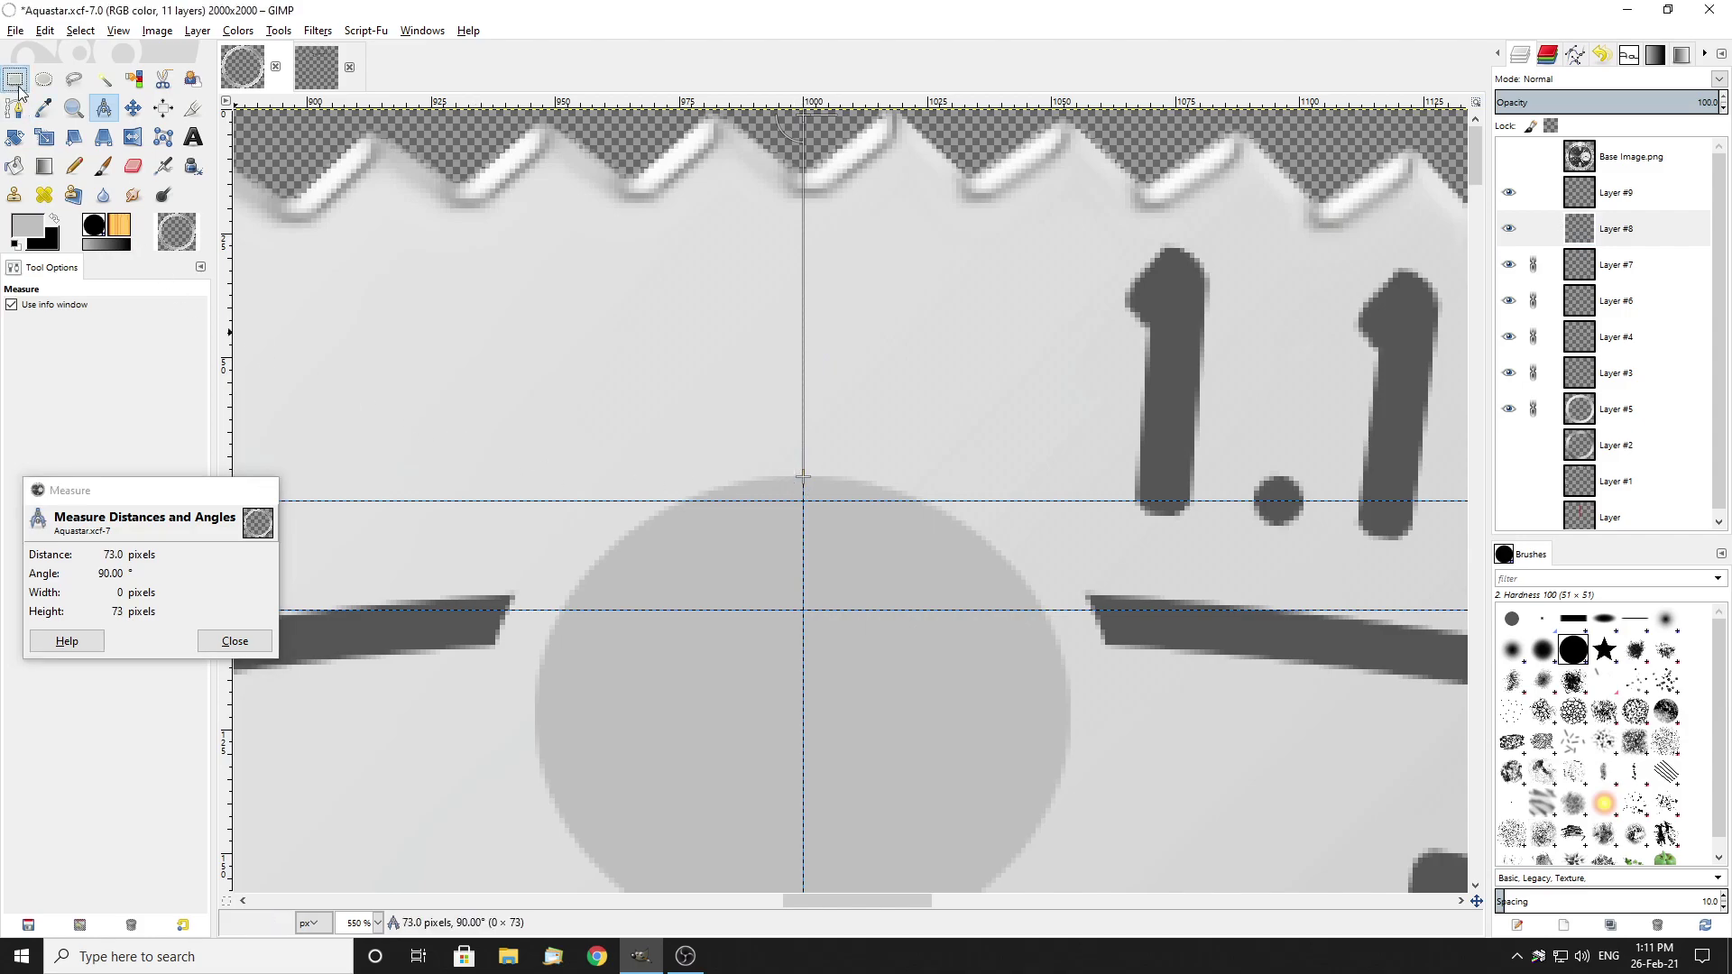
Step: Hide Layer #9 with the grey dot
{"action": "scroll", "coordinate": [792, 419], "scroll_direction": "down", "scroll_amount": 3}
{"action": "scroll", "coordinate": [792, 420], "scroll_direction": "down", "scroll_amount": 4}
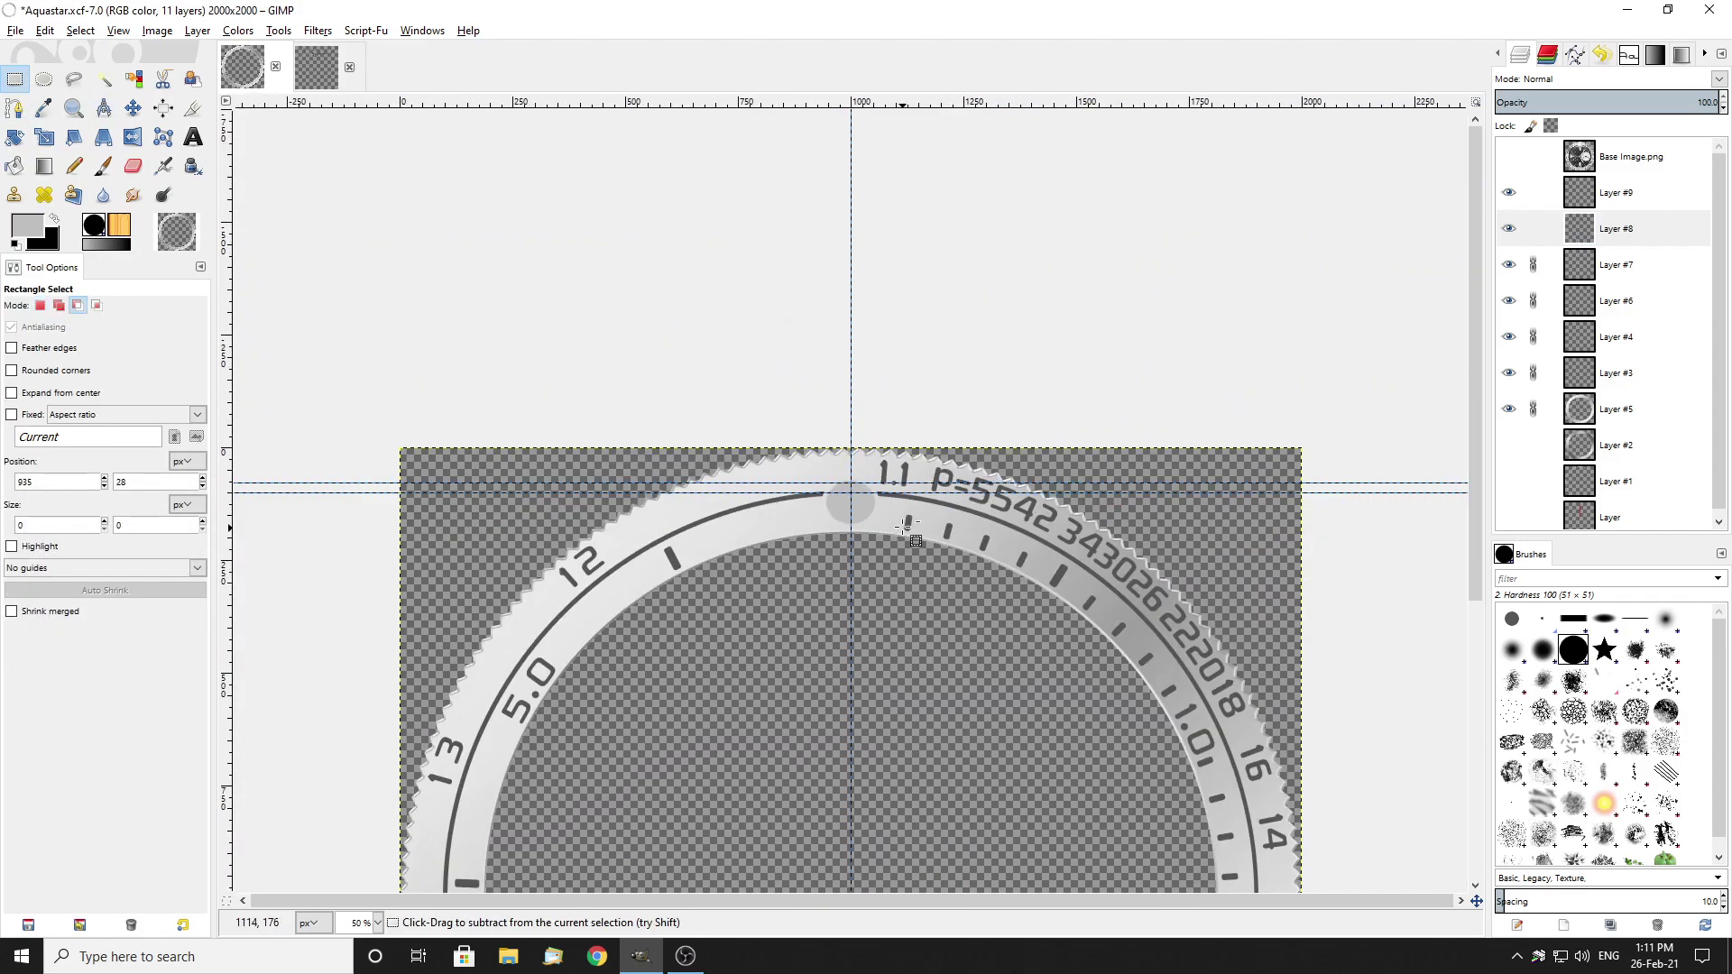
{"action": "scroll", "coordinate": [852, 523], "scroll_direction": "up", "scroll_amount": 1}
{"action": "scroll", "coordinate": [836, 480], "scroll_direction": "down", "scroll_amount": 3}
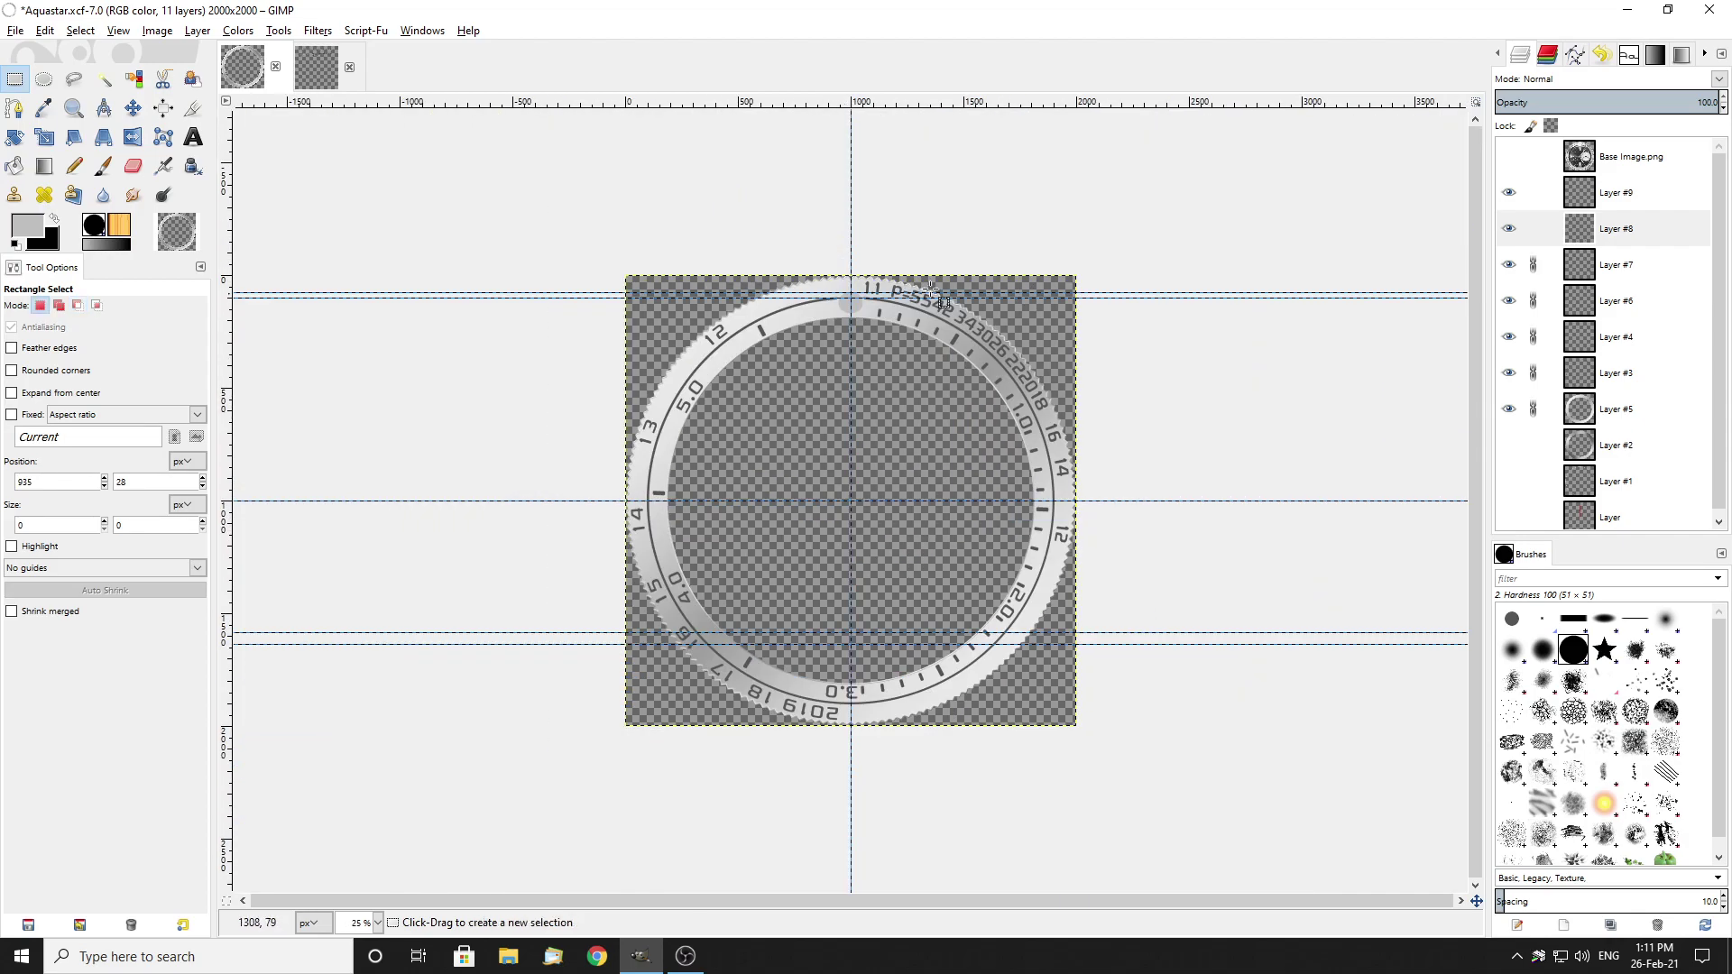
{"action": "left_click", "coordinate": [1506, 194]}
{"action": "scroll", "coordinate": [850, 441], "scroll_direction": "up", "scroll_amount": 2}
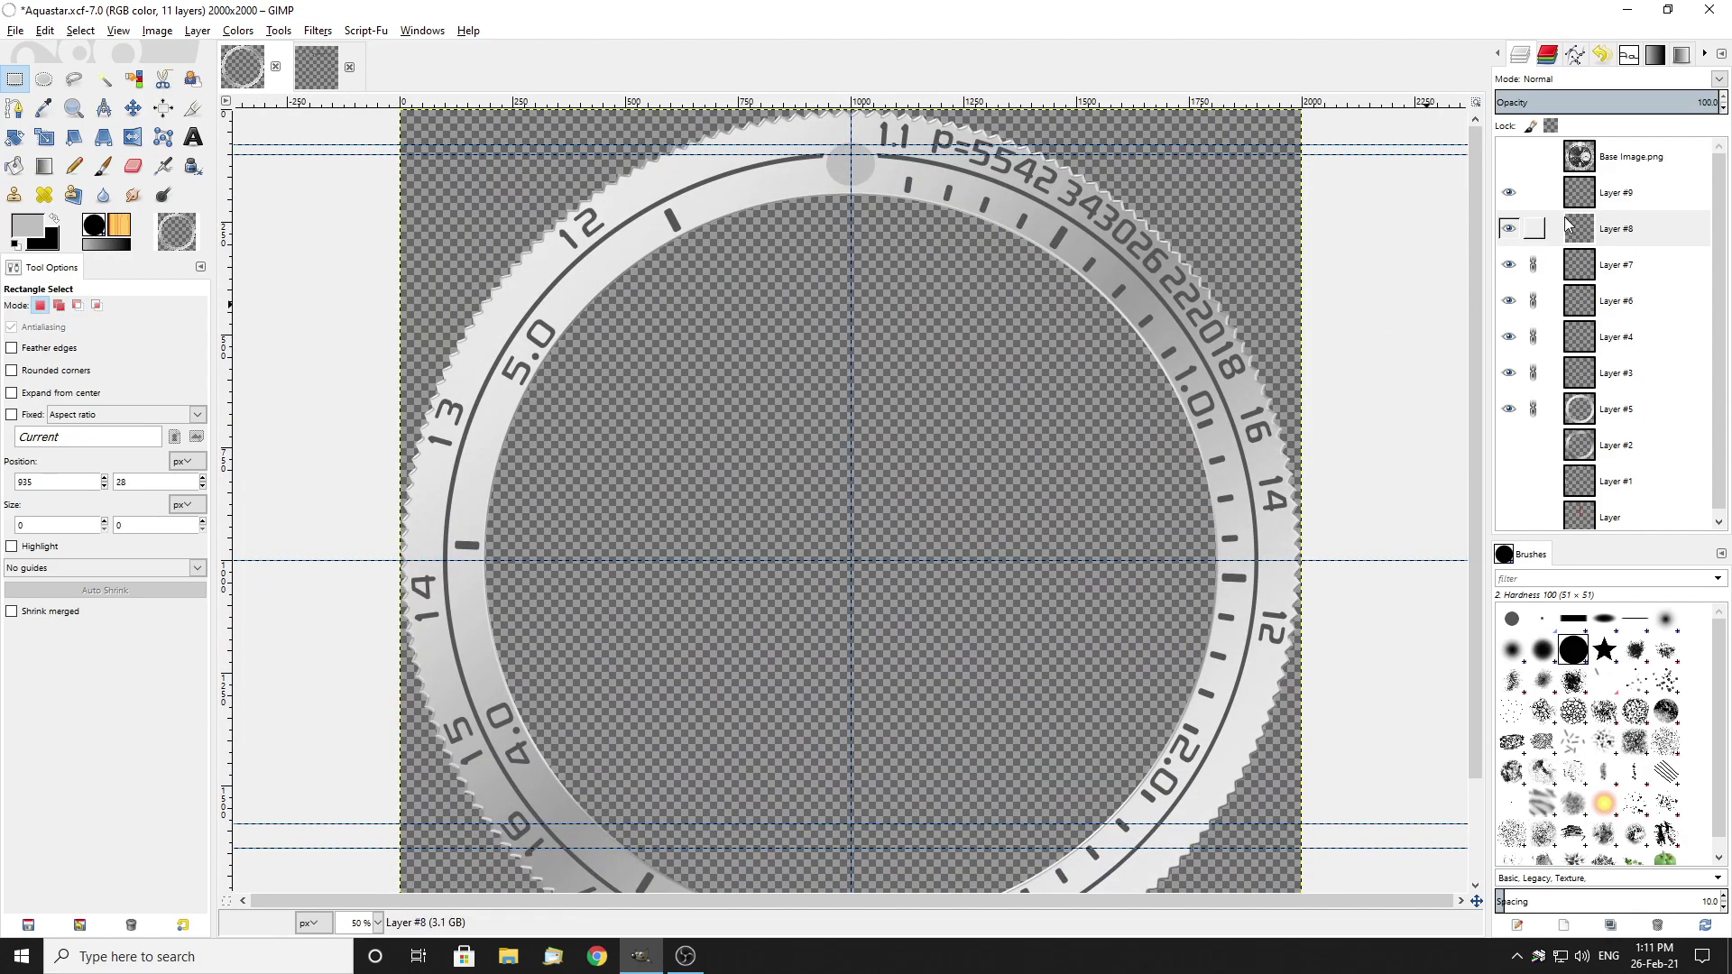
{"action": "left_click", "coordinate": [1506, 194]}
Step: Toggle the visibility of Layer #8 and Base Image.png to check the ring line, leaving Layer #8 shown and Base Image.png hidden
{"action": "left_click", "coordinate": [1510, 230]}
{"action": "left_click", "coordinate": [1510, 230]}
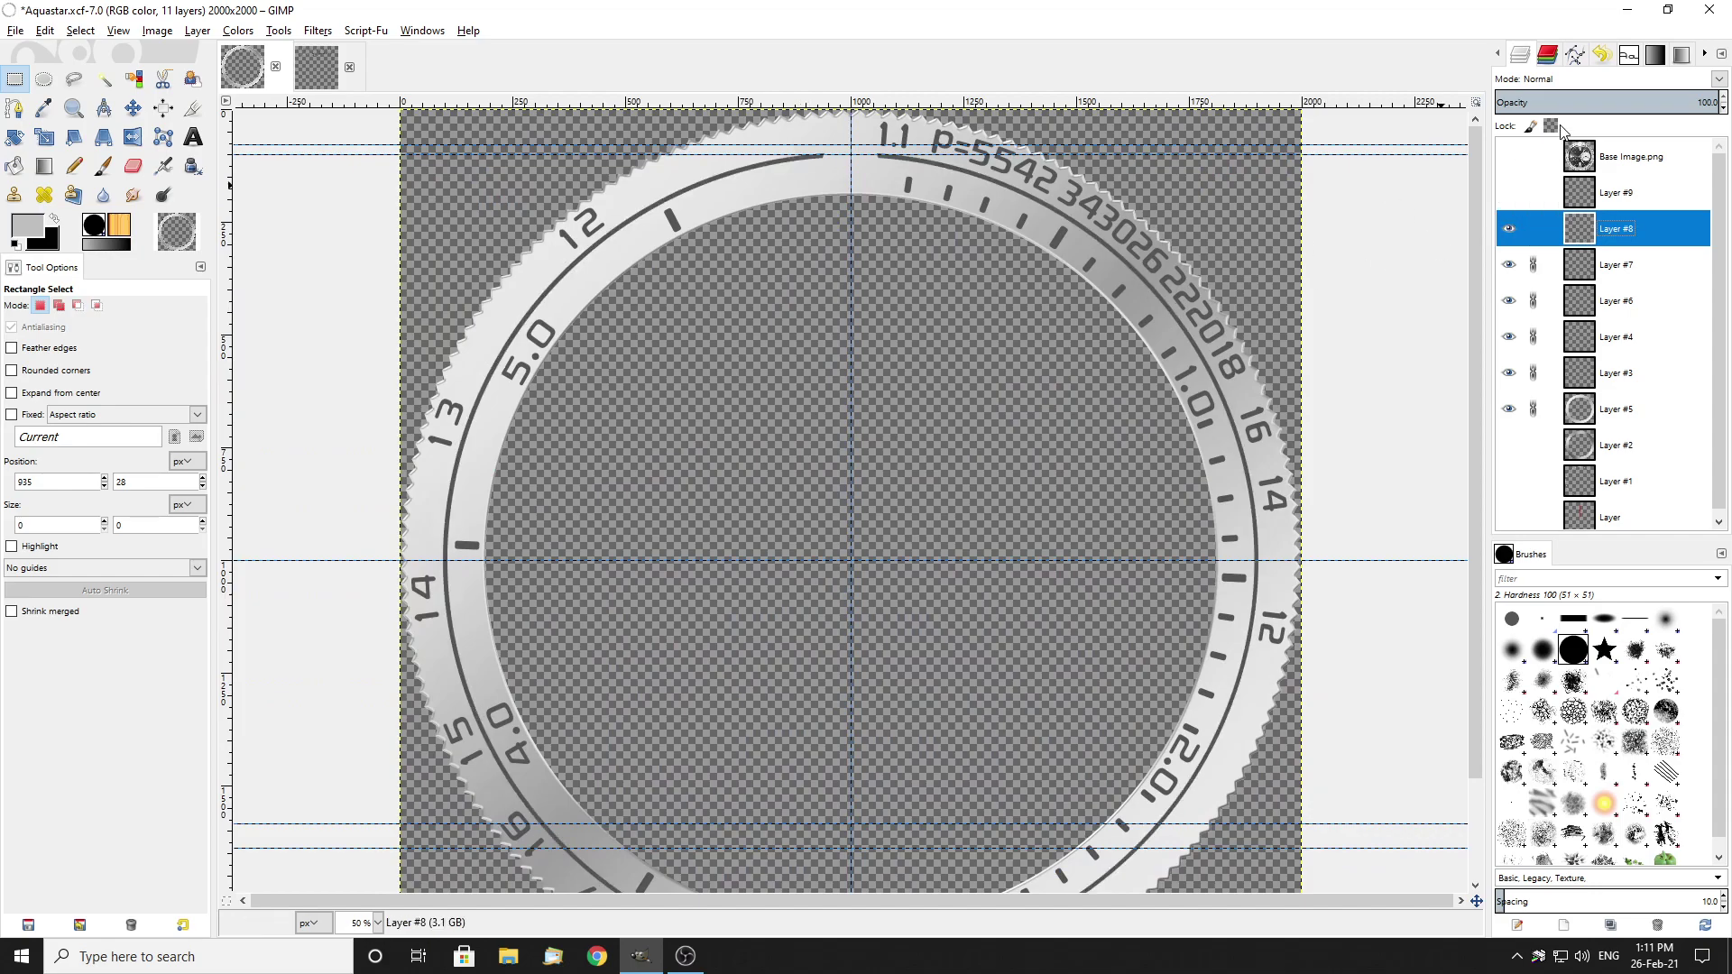
{"action": "left_click", "coordinate": [1509, 157]}
{"action": "left_click", "coordinate": [1509, 157]}
{"action": "left_click", "coordinate": [133, 78]}
{"action": "left_click", "coordinate": [1508, 229]}
{"action": "left_click", "coordinate": [1508, 230]}
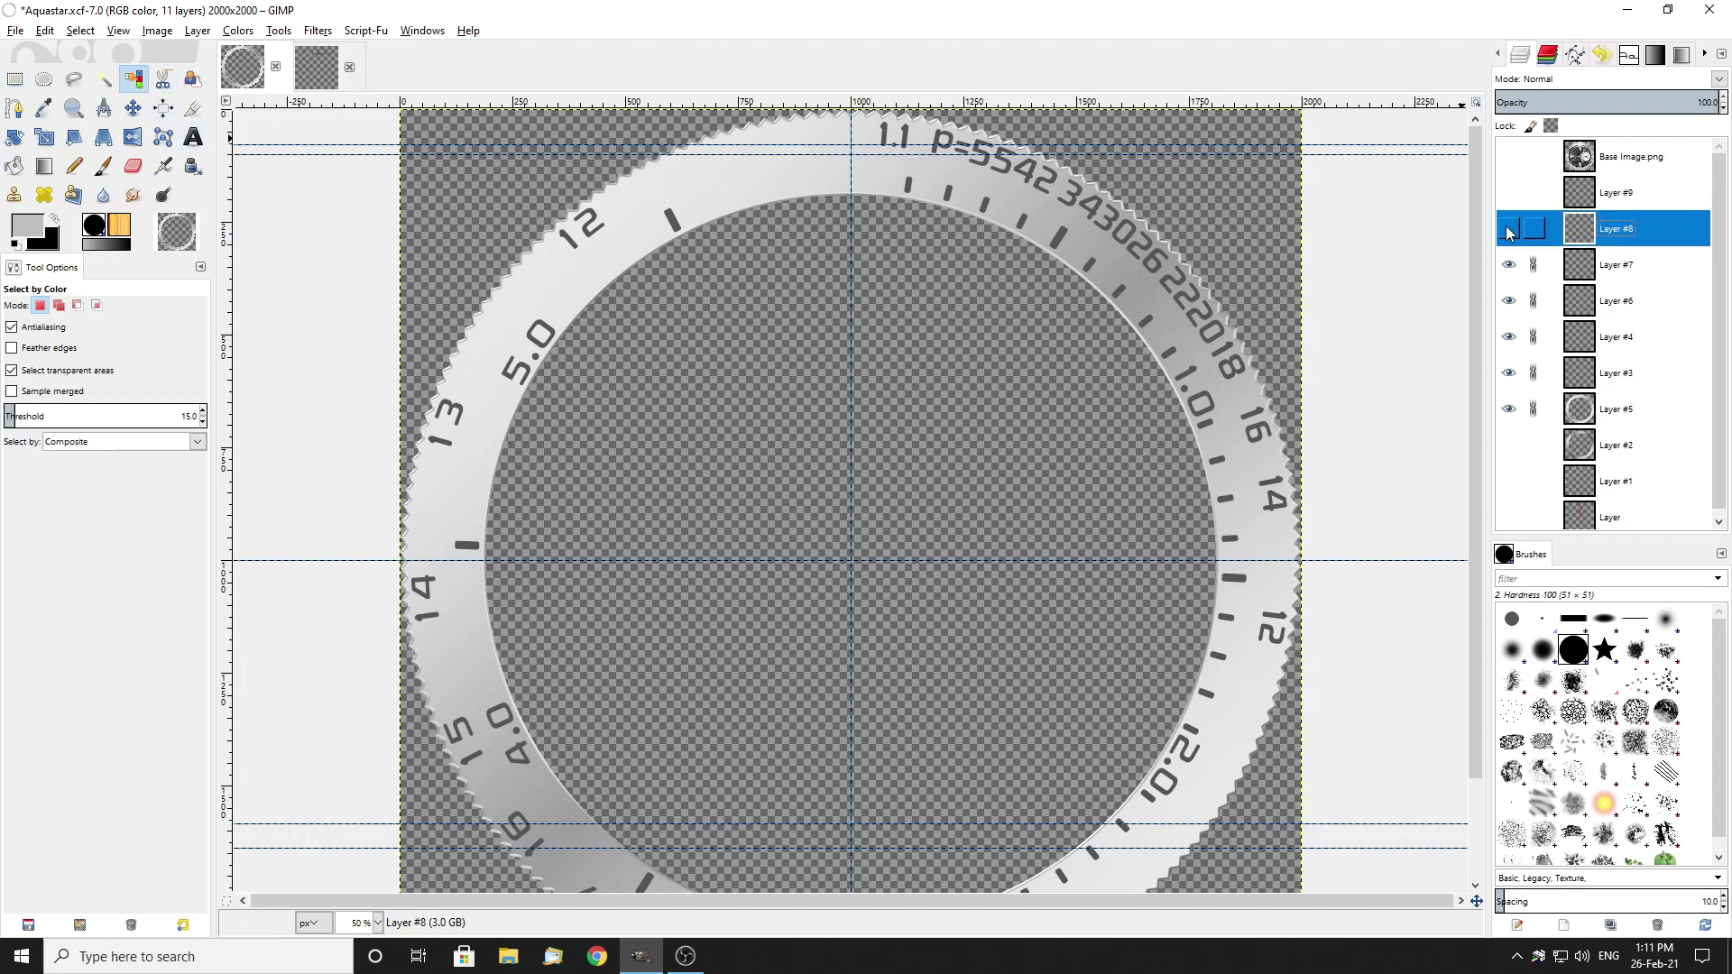
{"action": "left_click", "coordinate": [1508, 229]}
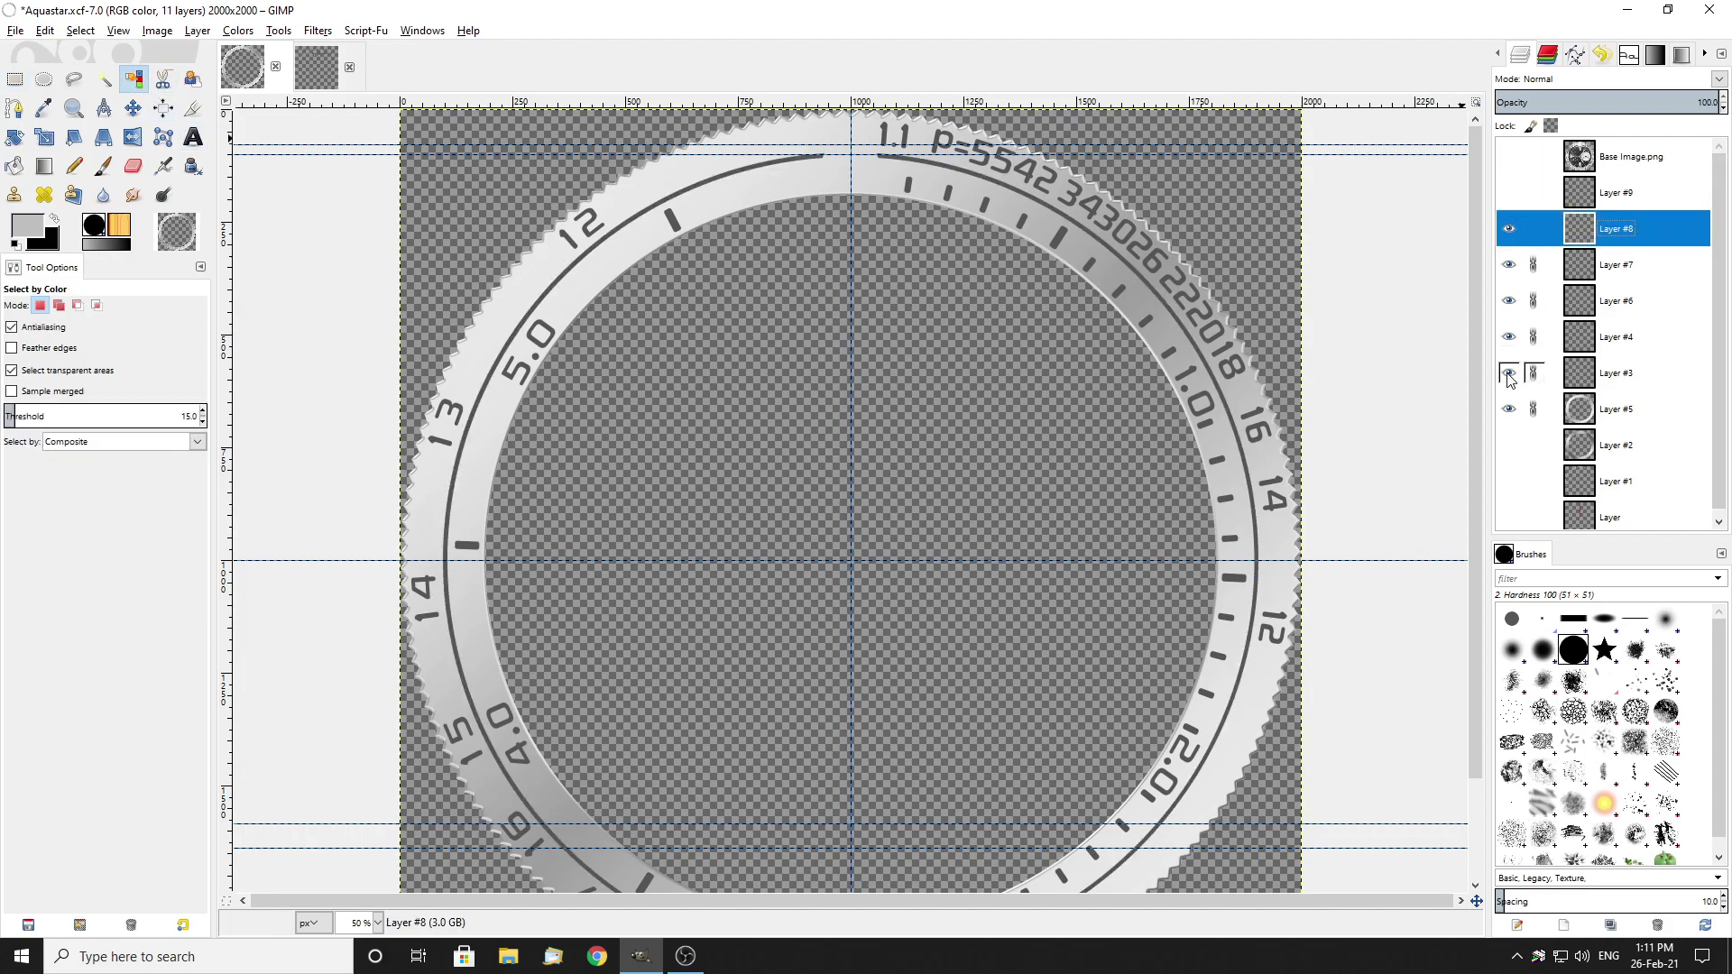
Step: On Layer #3, select all the dark outer scale characters by colour and check the selection's edges around them
{"action": "left_click", "coordinate": [1642, 383]}
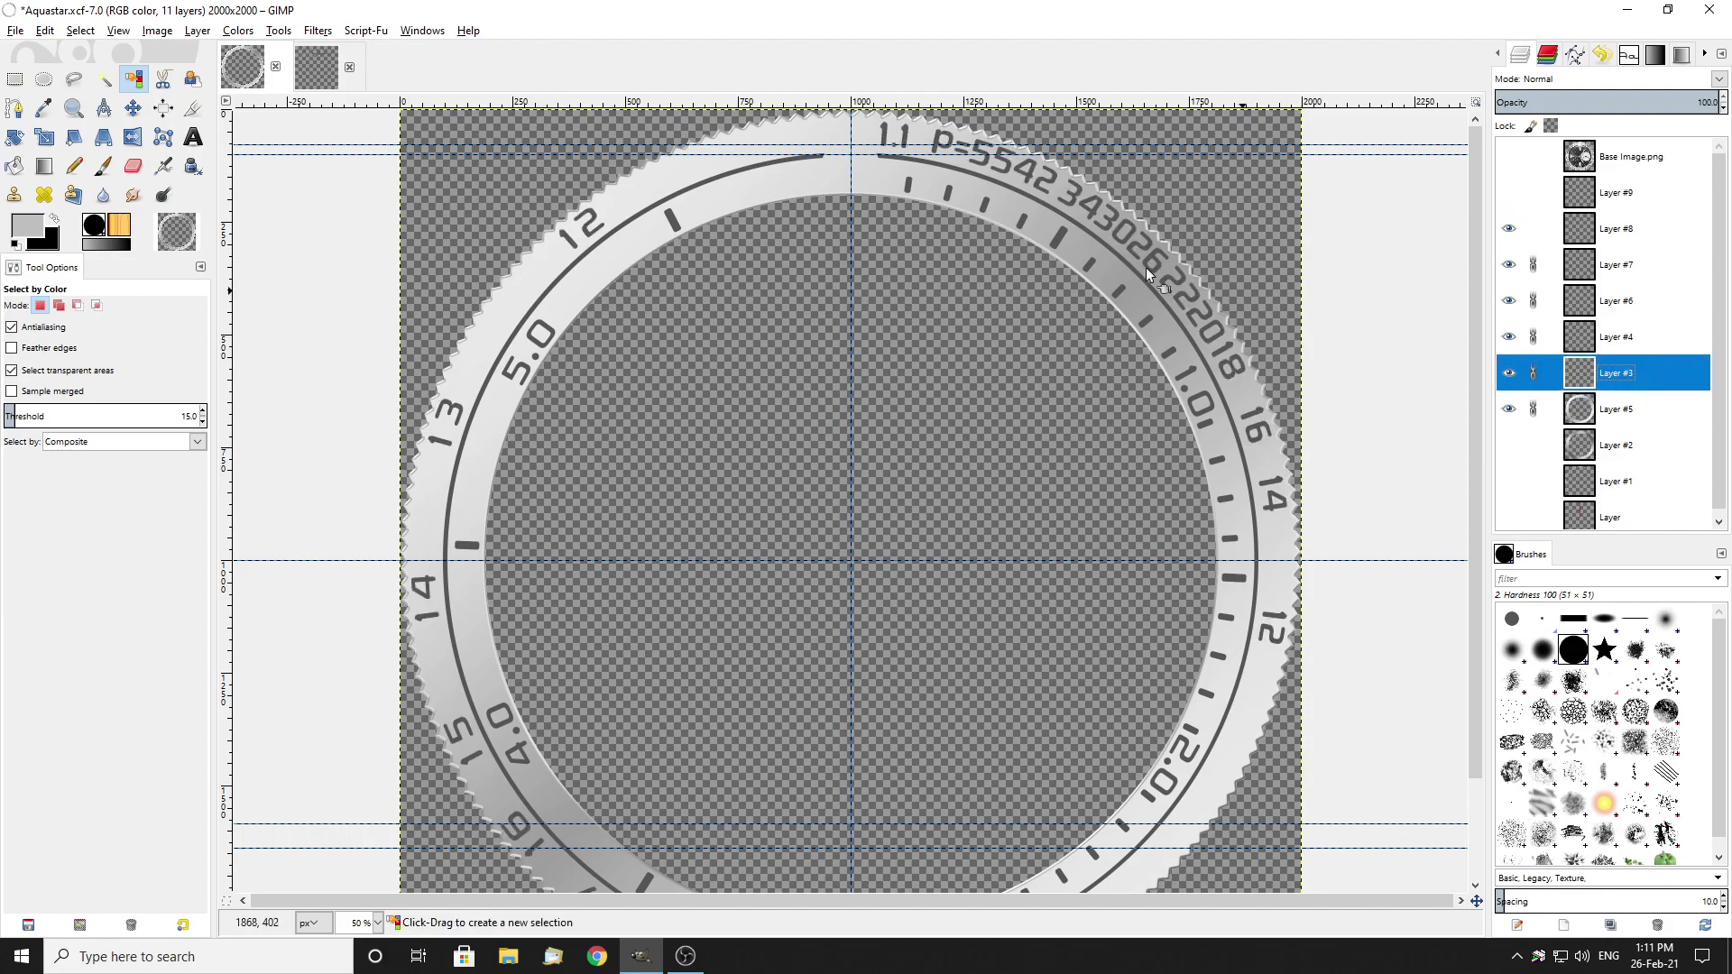
{"action": "scroll", "coordinate": [1032, 159], "scroll_direction": "up", "scroll_amount": 7}
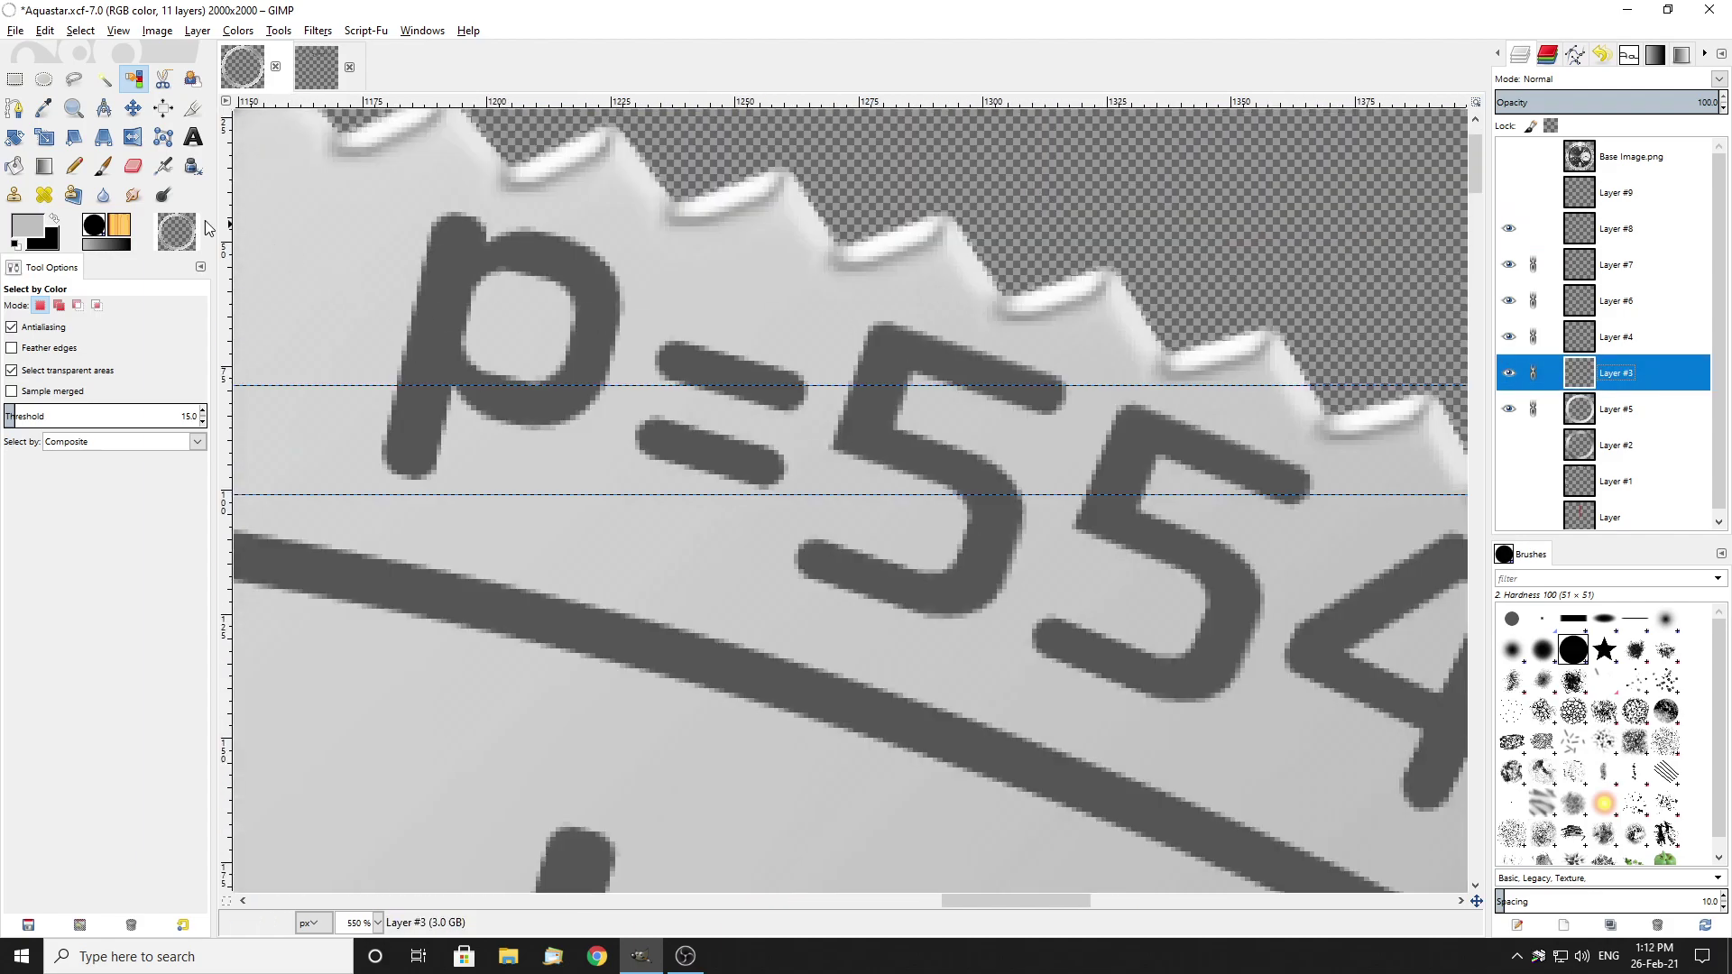
{"action": "left_click", "coordinate": [104, 79]}
{"action": "left_click", "coordinate": [886, 408]}
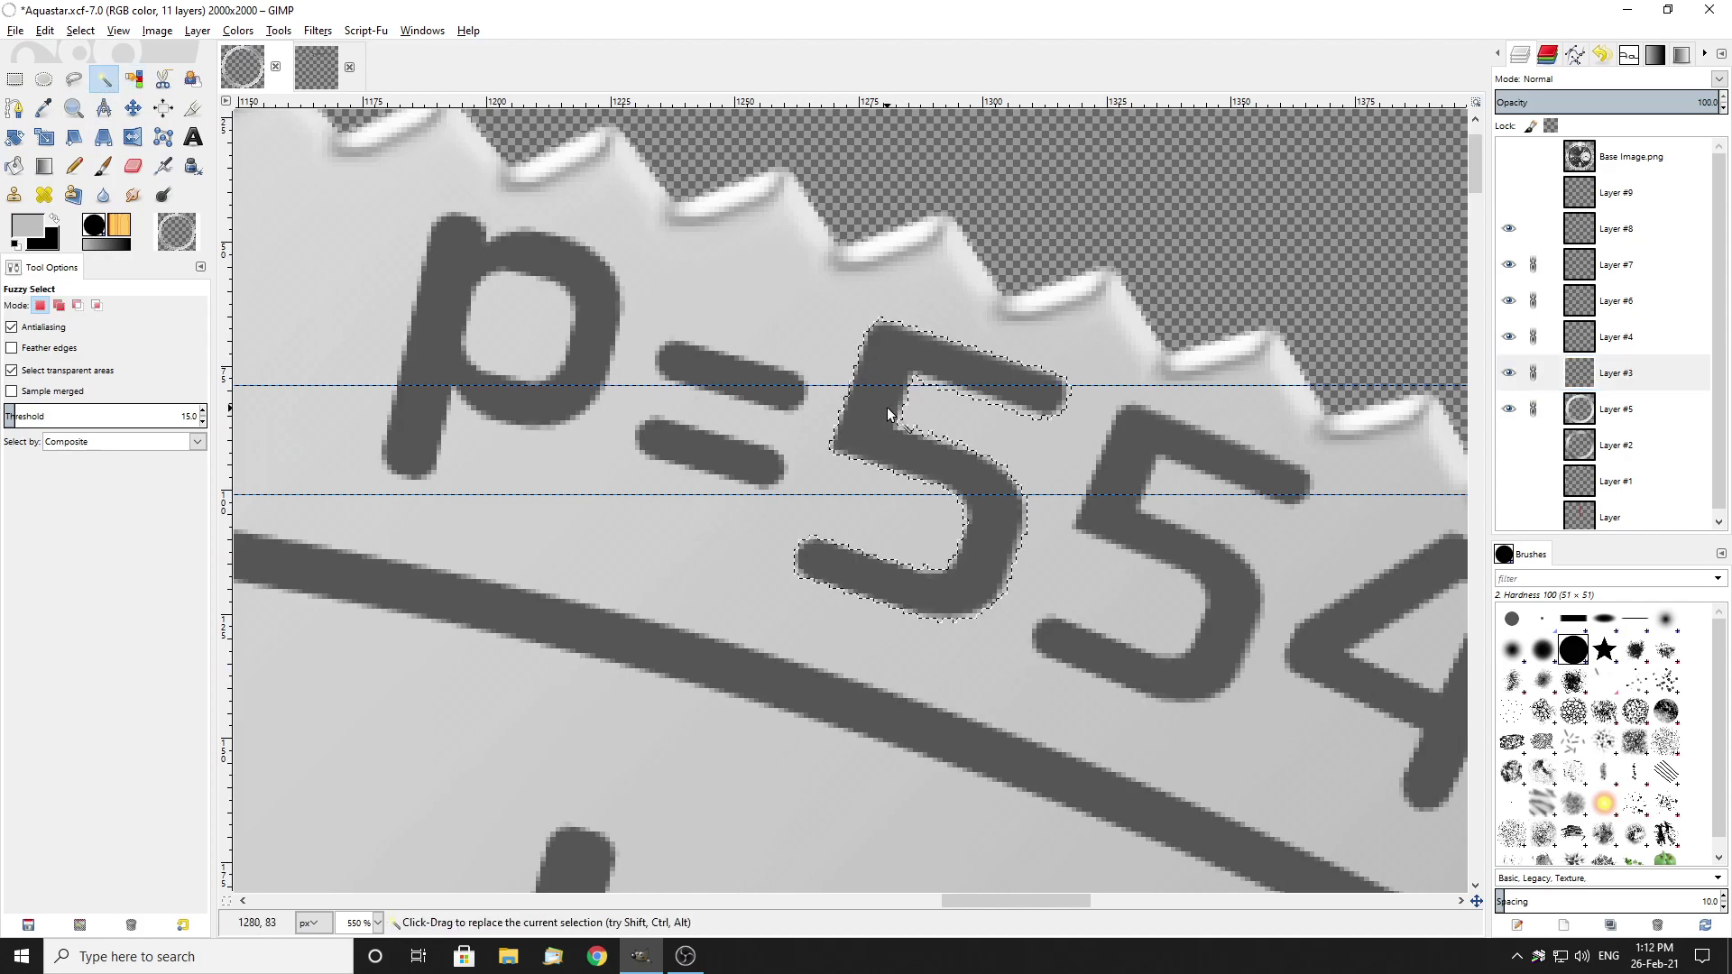
{"action": "left_click", "coordinate": [133, 79]}
{"action": "left_click", "coordinate": [884, 447]}
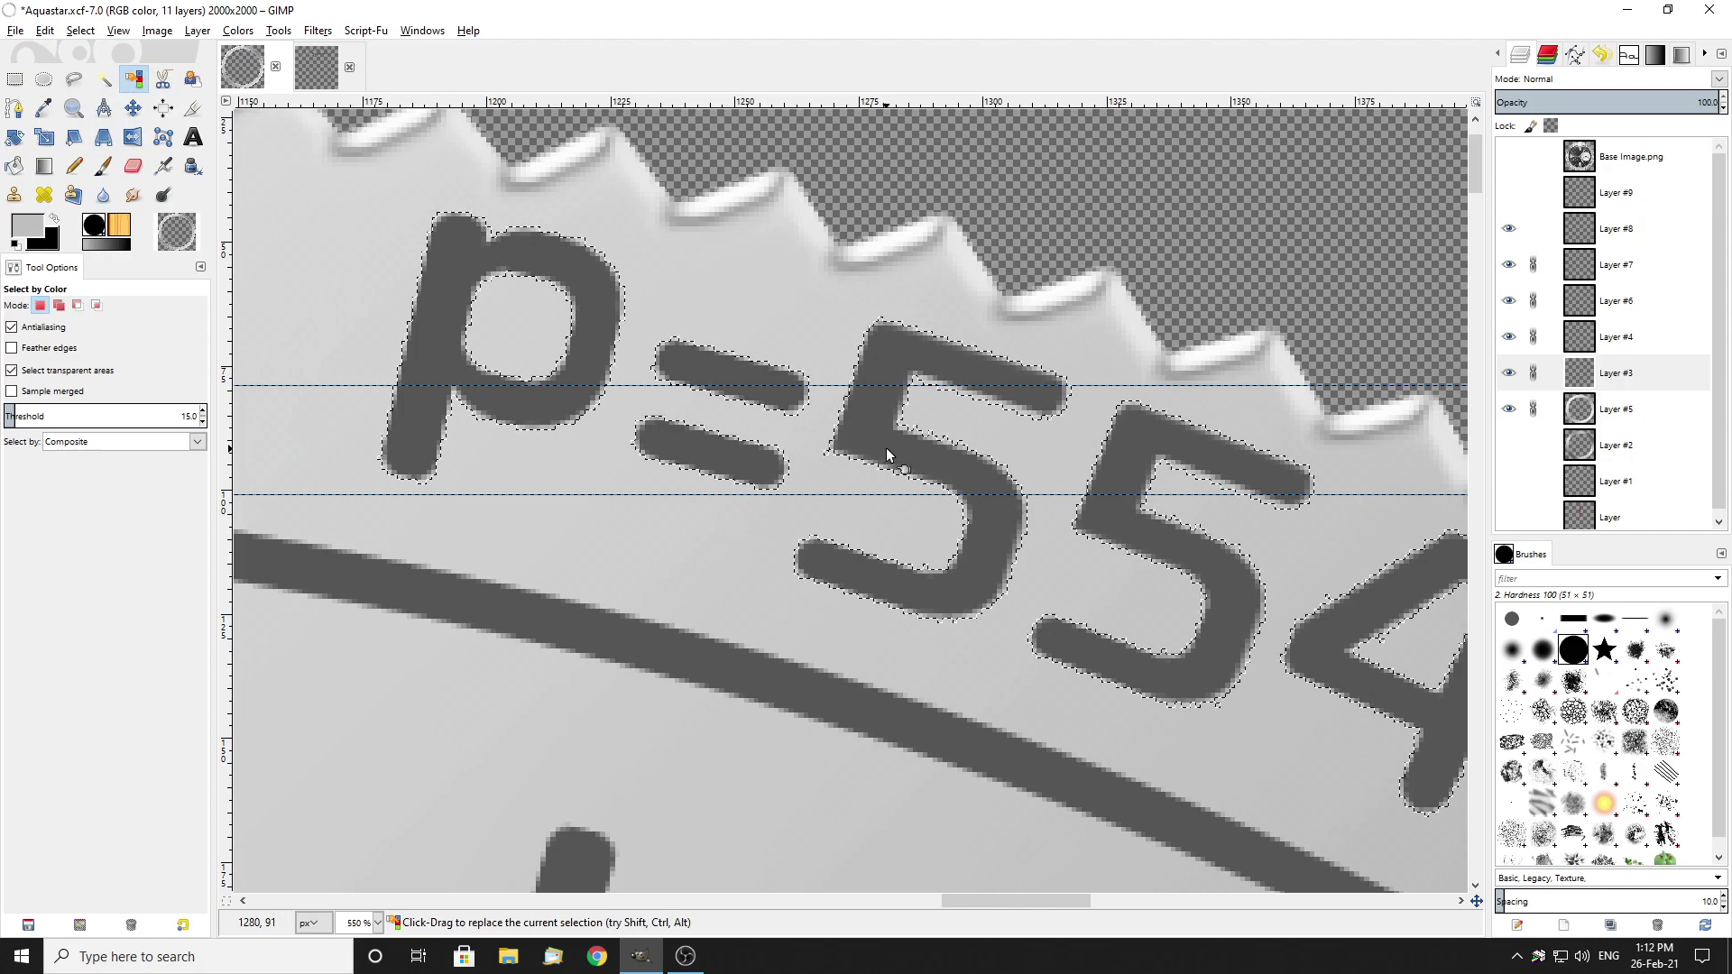
{"action": "scroll", "coordinate": [793, 367], "scroll_direction": "up", "scroll_amount": 6}
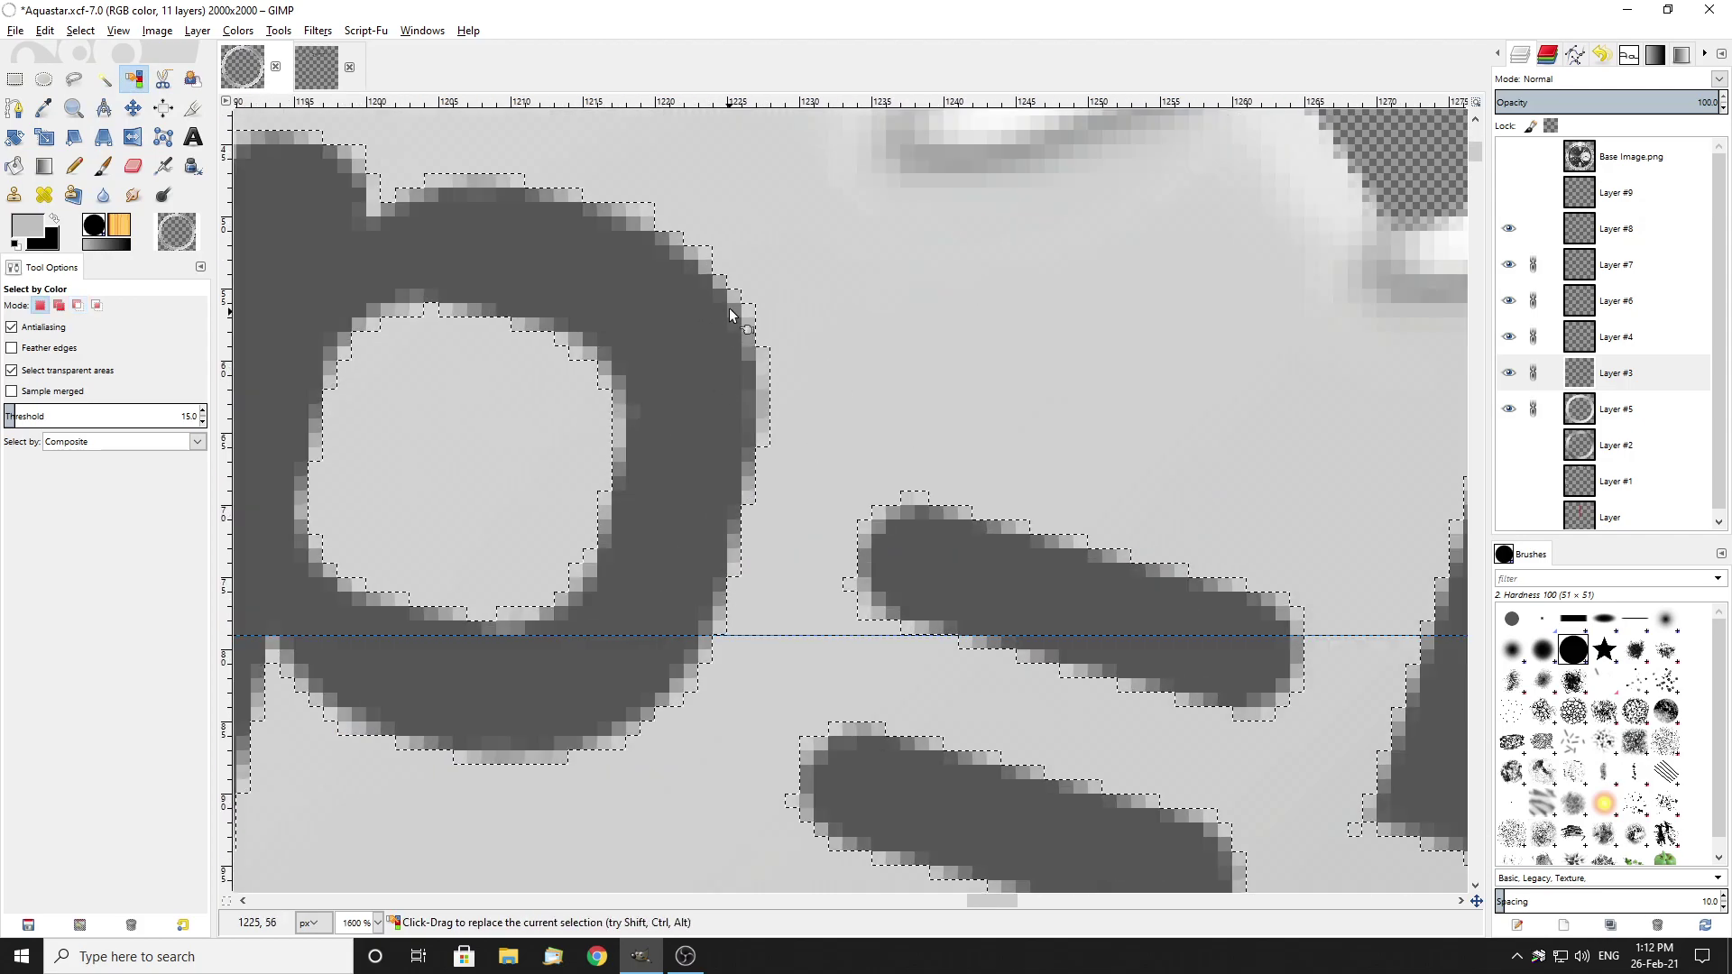
{"action": "scroll", "coordinate": [722, 465], "scroll_direction": "down", "scroll_amount": 3}
{"action": "scroll", "coordinate": [884, 488], "scroll_direction": "down", "scroll_amount": 5}
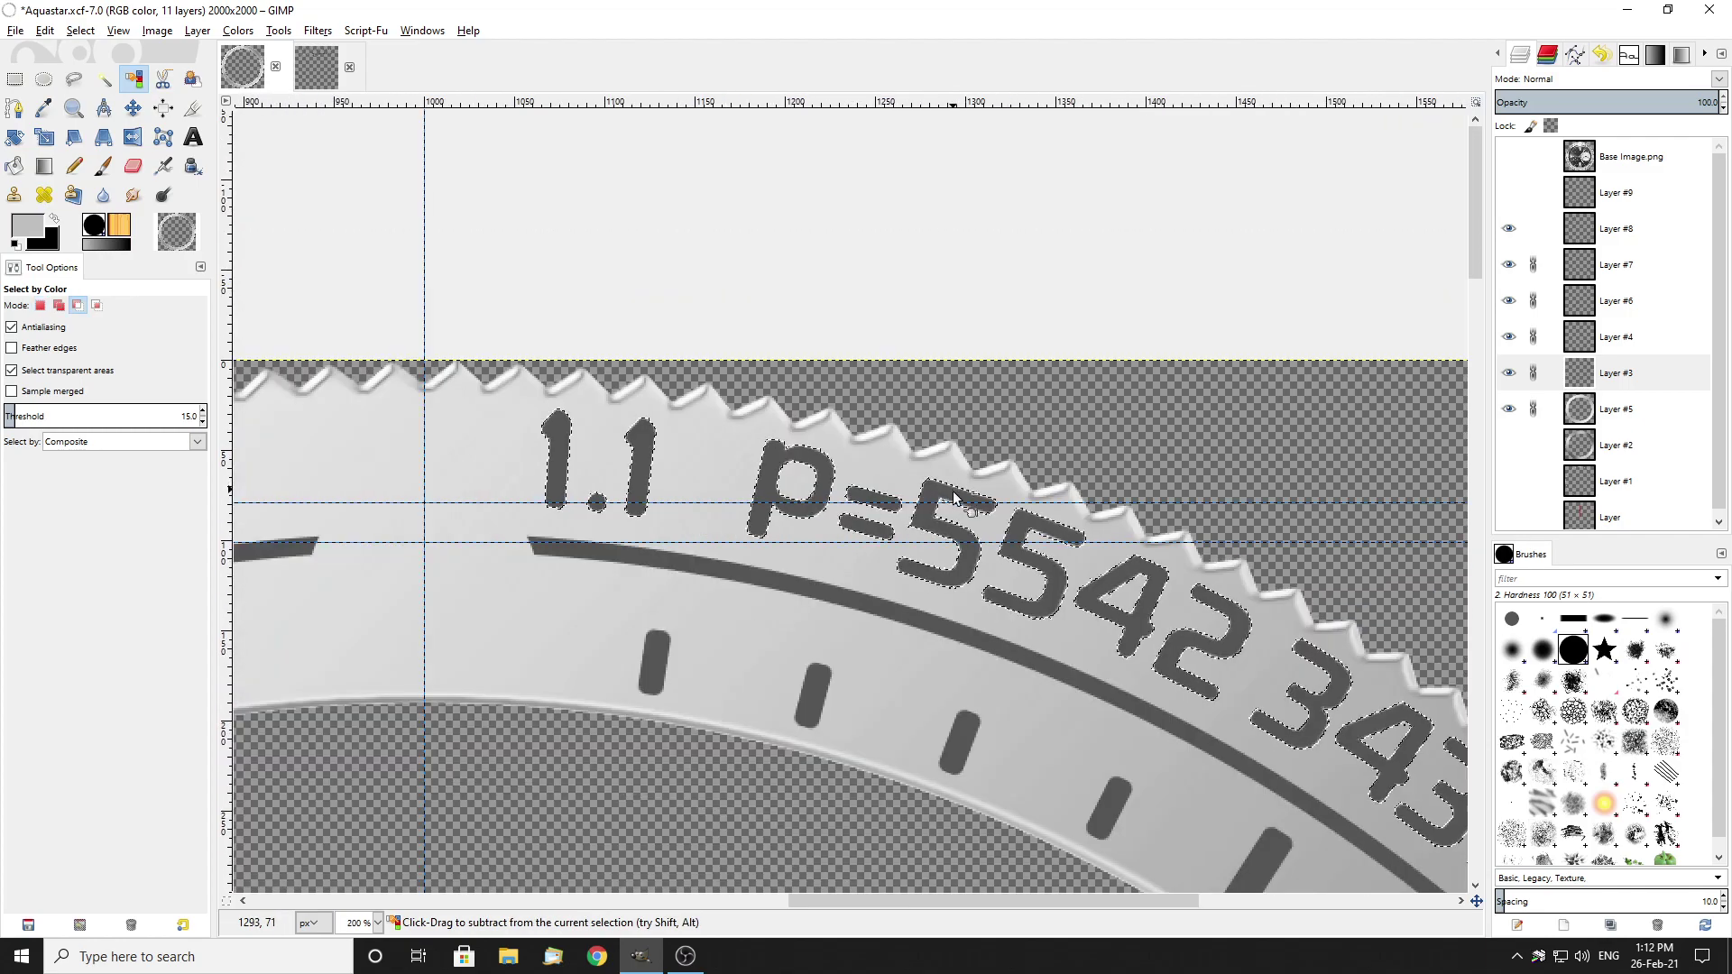
{"action": "scroll", "coordinate": [974, 491], "scroll_direction": "down", "scroll_amount": 3}
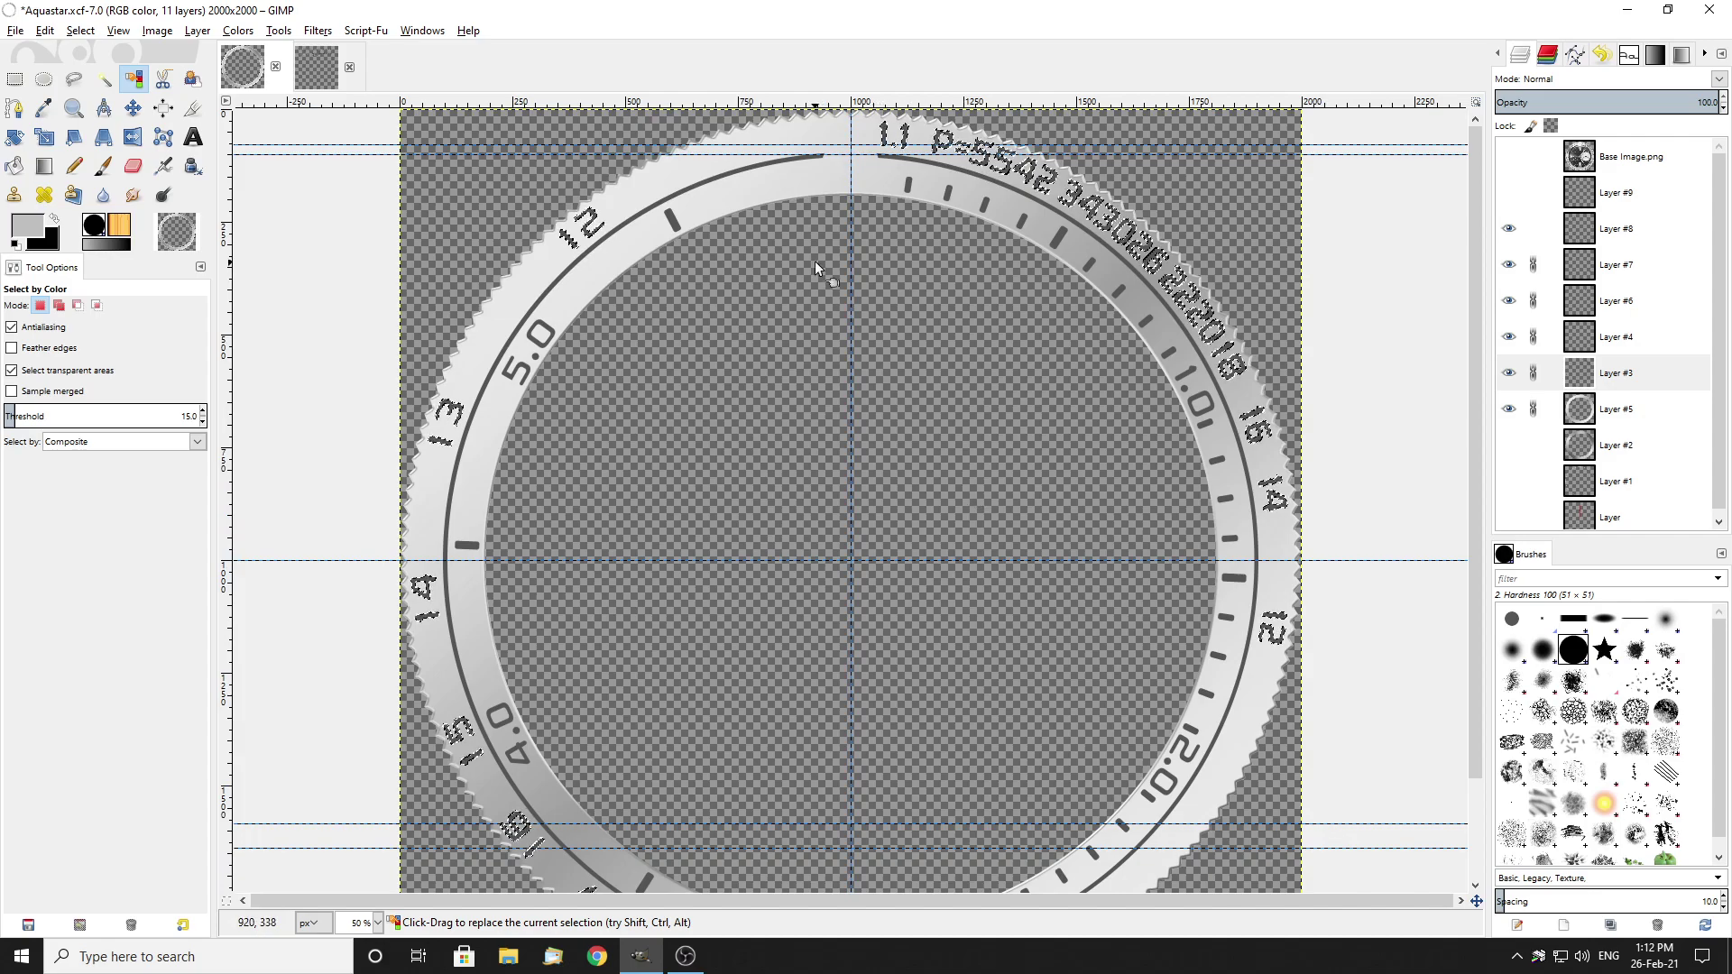
{"action": "key", "text": "r"}
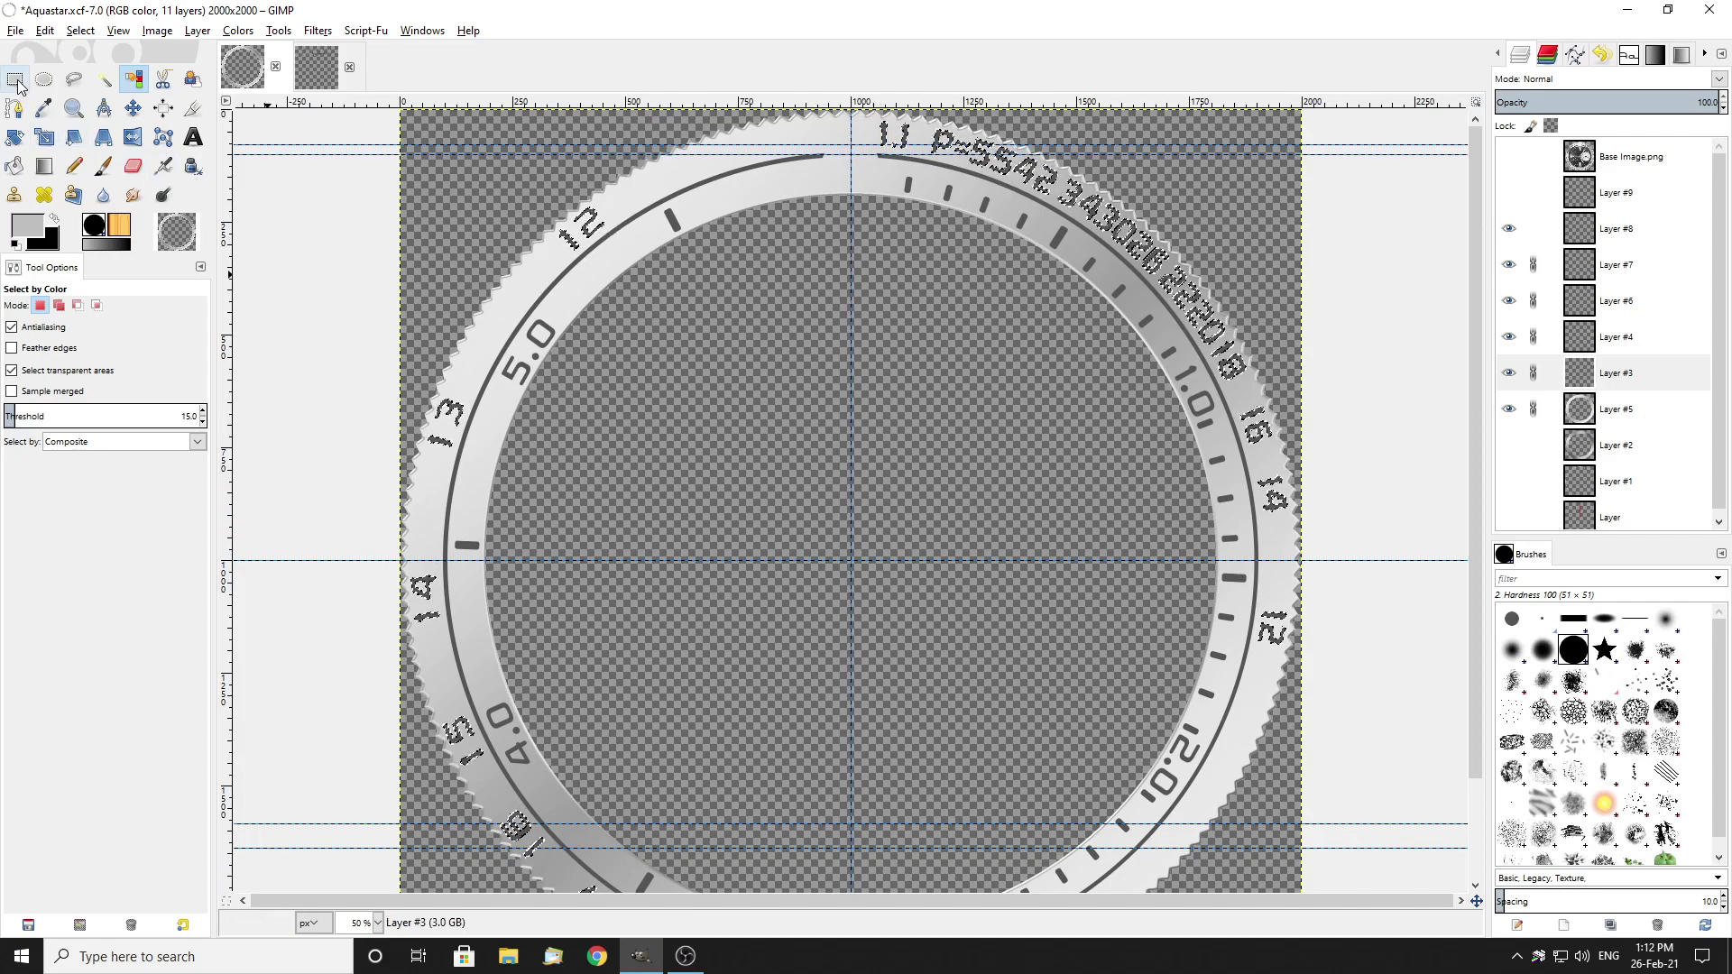
Step: Clear the colour selection and trace a free selection around the first '1' of the outer '1.1' marking
{"action": "left_click", "coordinate": [296, 246]}
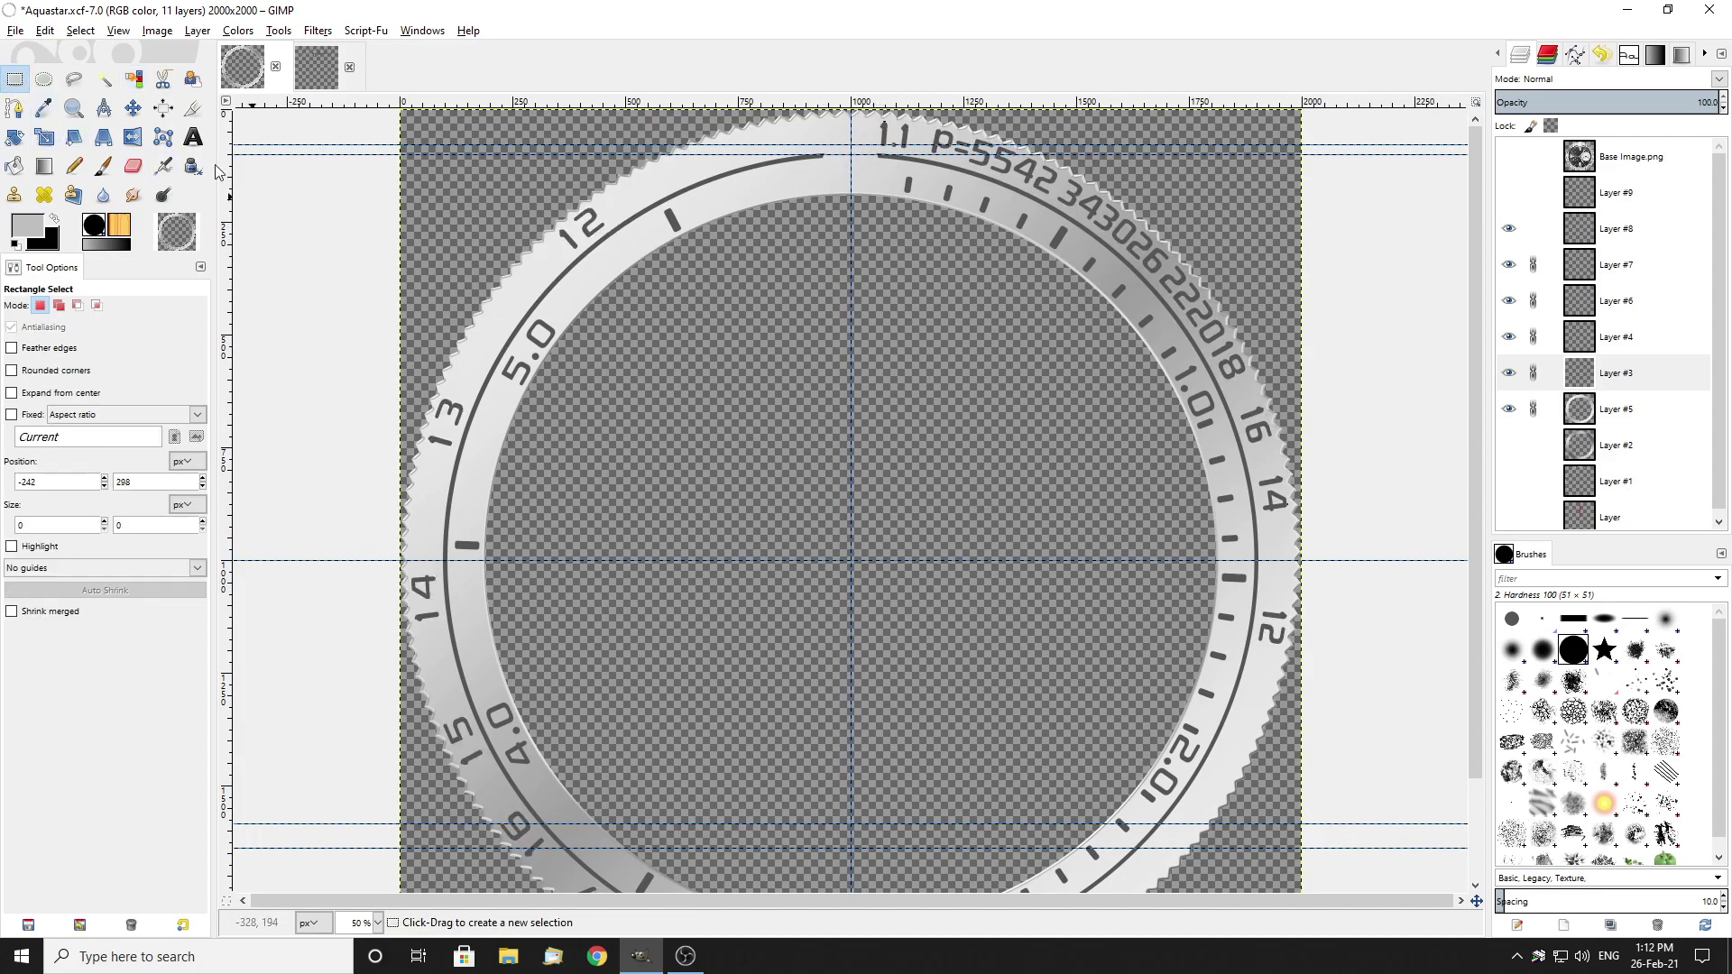
{"action": "left_click", "coordinate": [76, 80]}
{"action": "scroll", "coordinate": [922, 148], "scroll_direction": "up", "scroll_amount": 10}
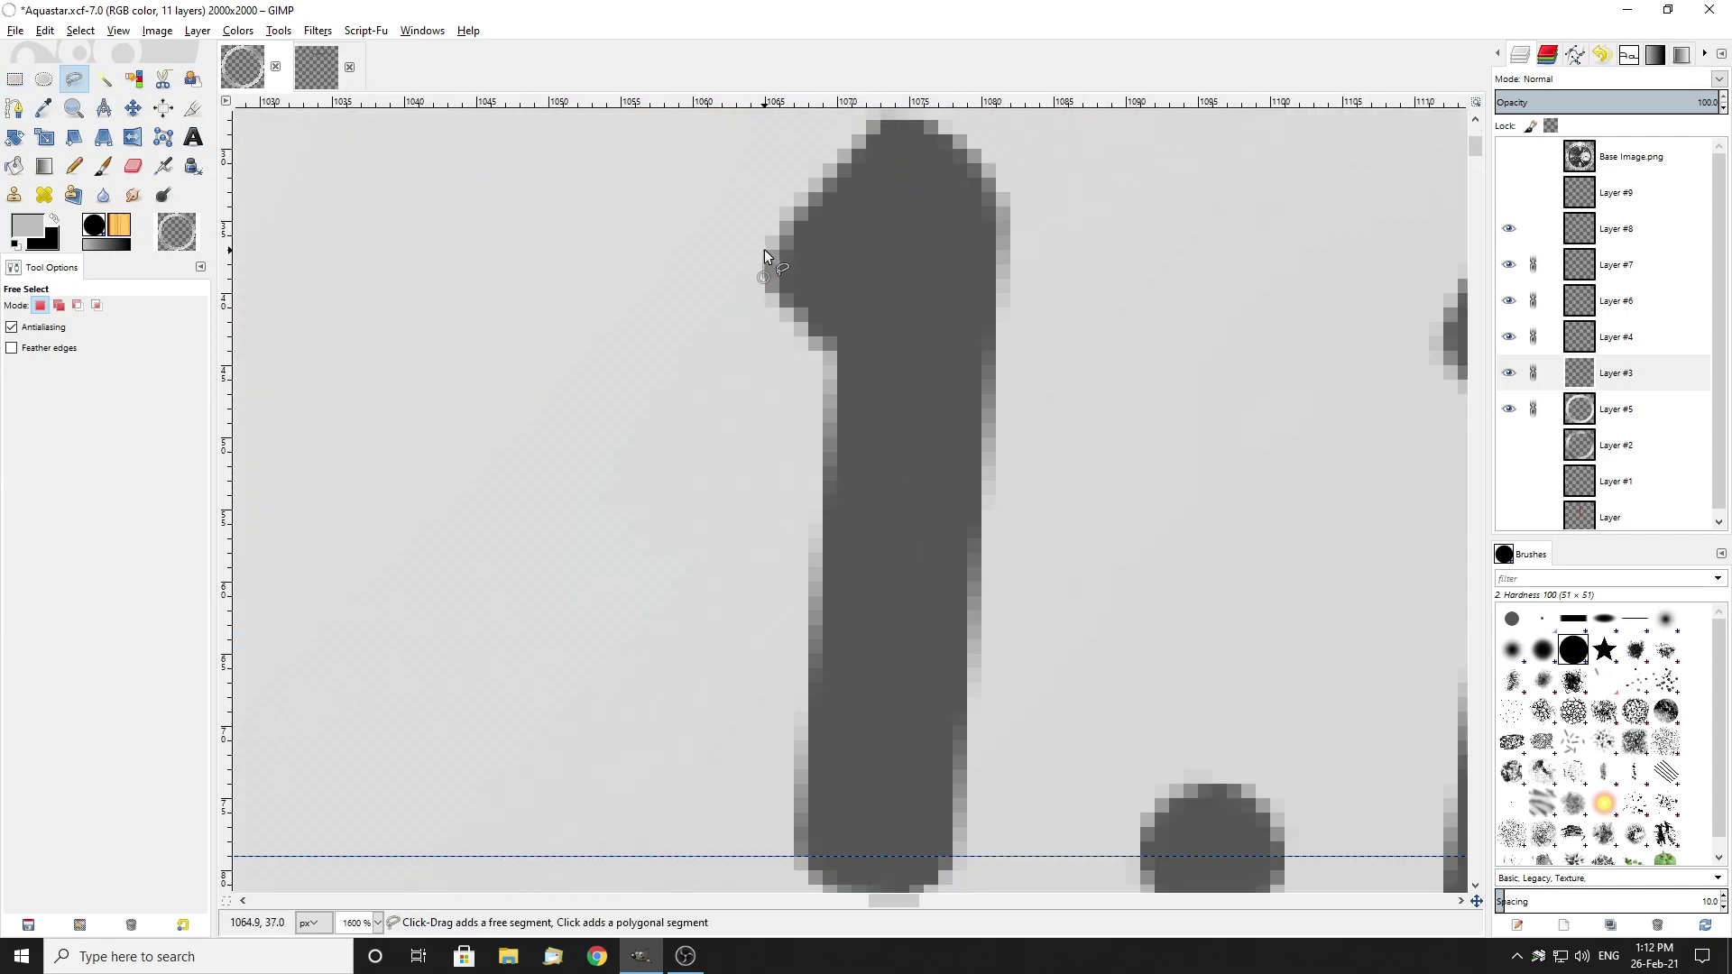
{"action": "left_click_drag", "start_coordinate": [763, 261], "coordinate": [824, 176]}
{"action": "left_click_drag", "start_coordinate": [880, 127], "coordinate": [963, 237]}
{"action": "left_click_drag", "start_coordinate": [963, 332], "coordinate": [993, 369]}
{"action": "scroll", "coordinate": [996, 424], "scroll_direction": "down", "scroll_amount": 5}
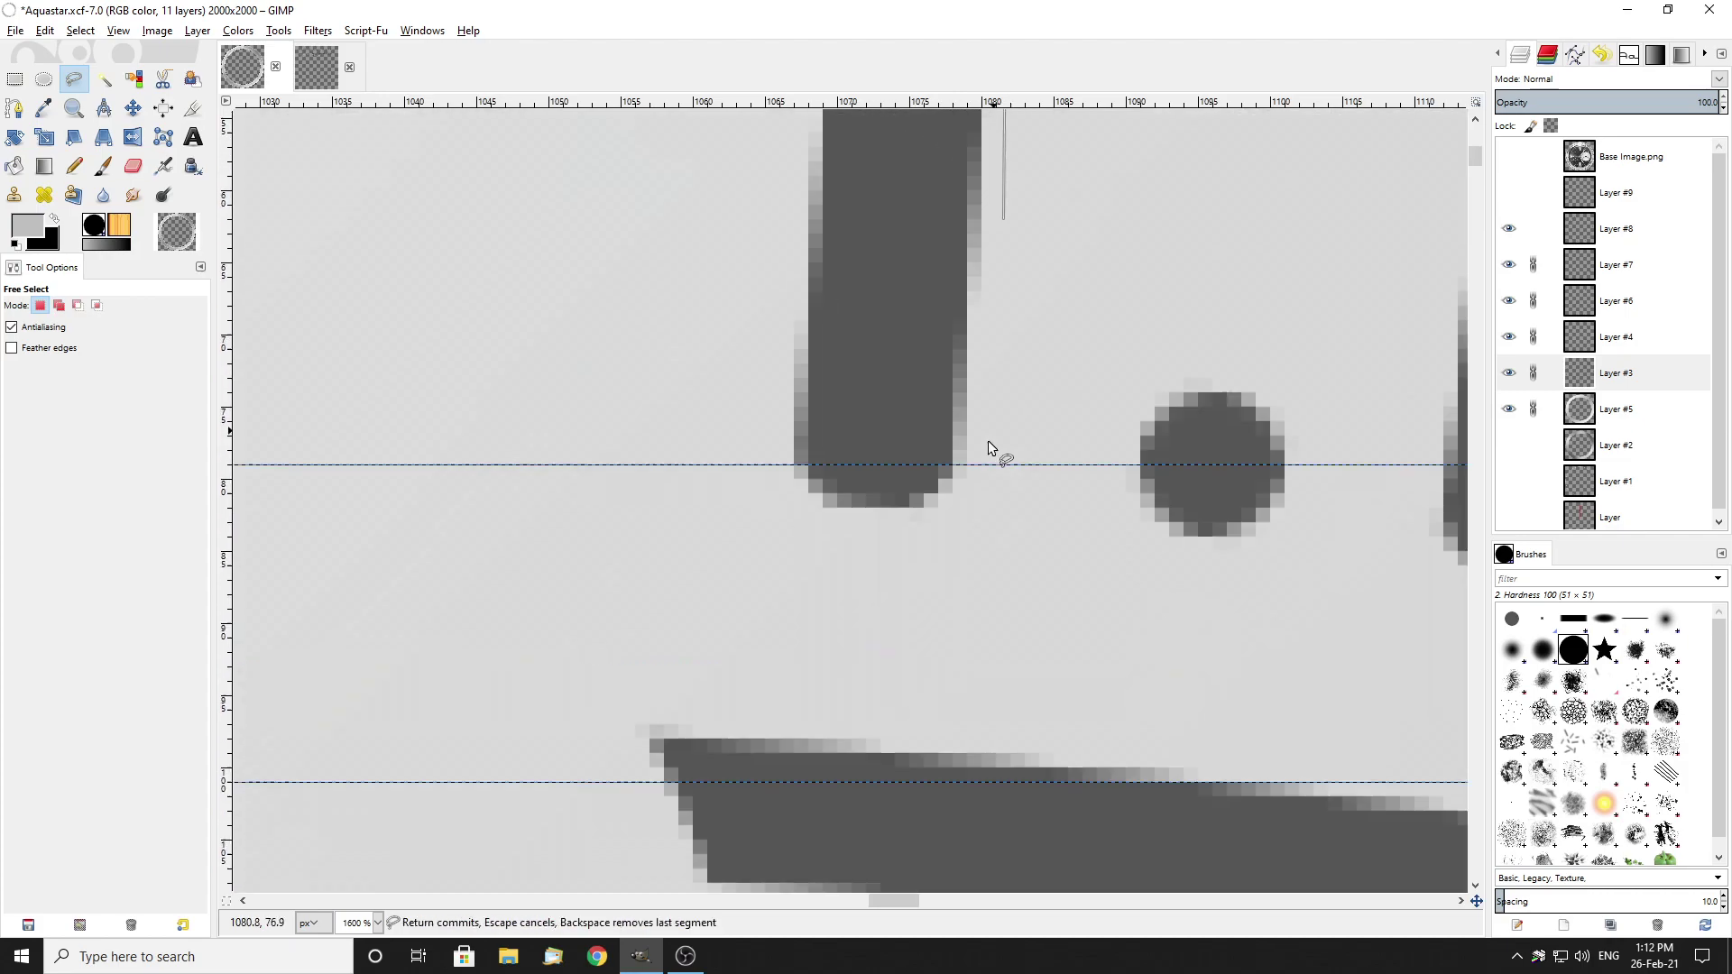
{"action": "left_click", "coordinate": [949, 476]}
{"action": "left_click", "coordinate": [911, 501]}
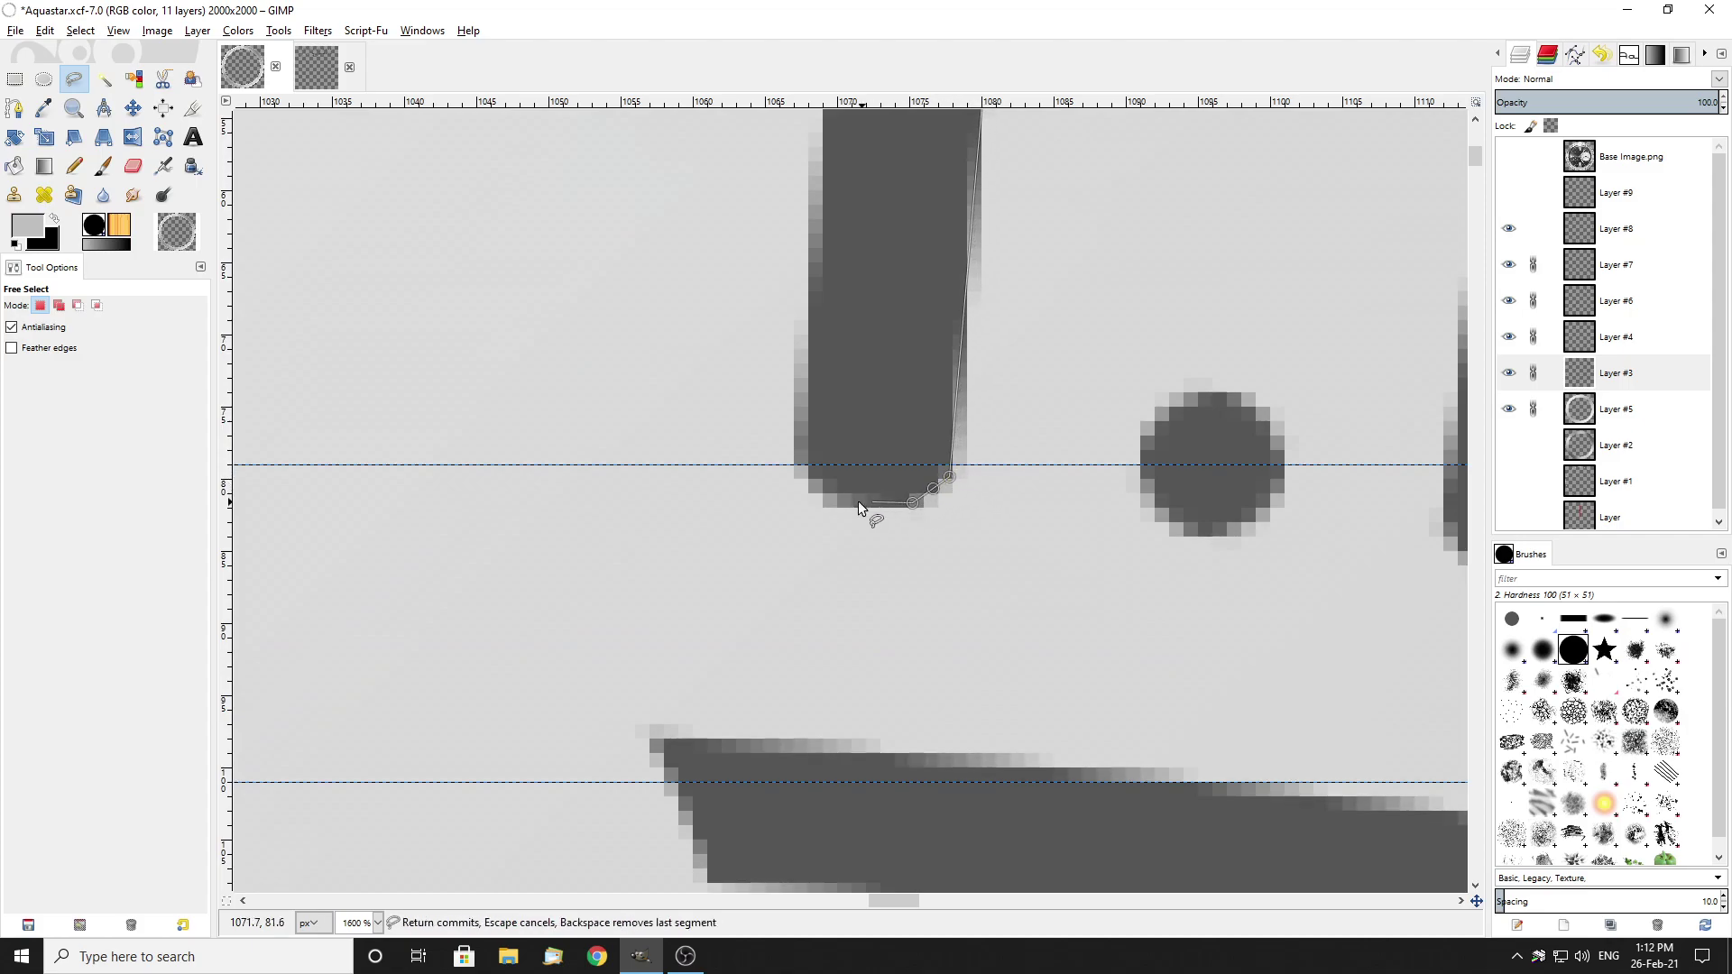
{"action": "left_click", "coordinate": [814, 491]}
{"action": "scroll", "coordinate": [810, 462], "scroll_direction": "up", "scroll_amount": 5}
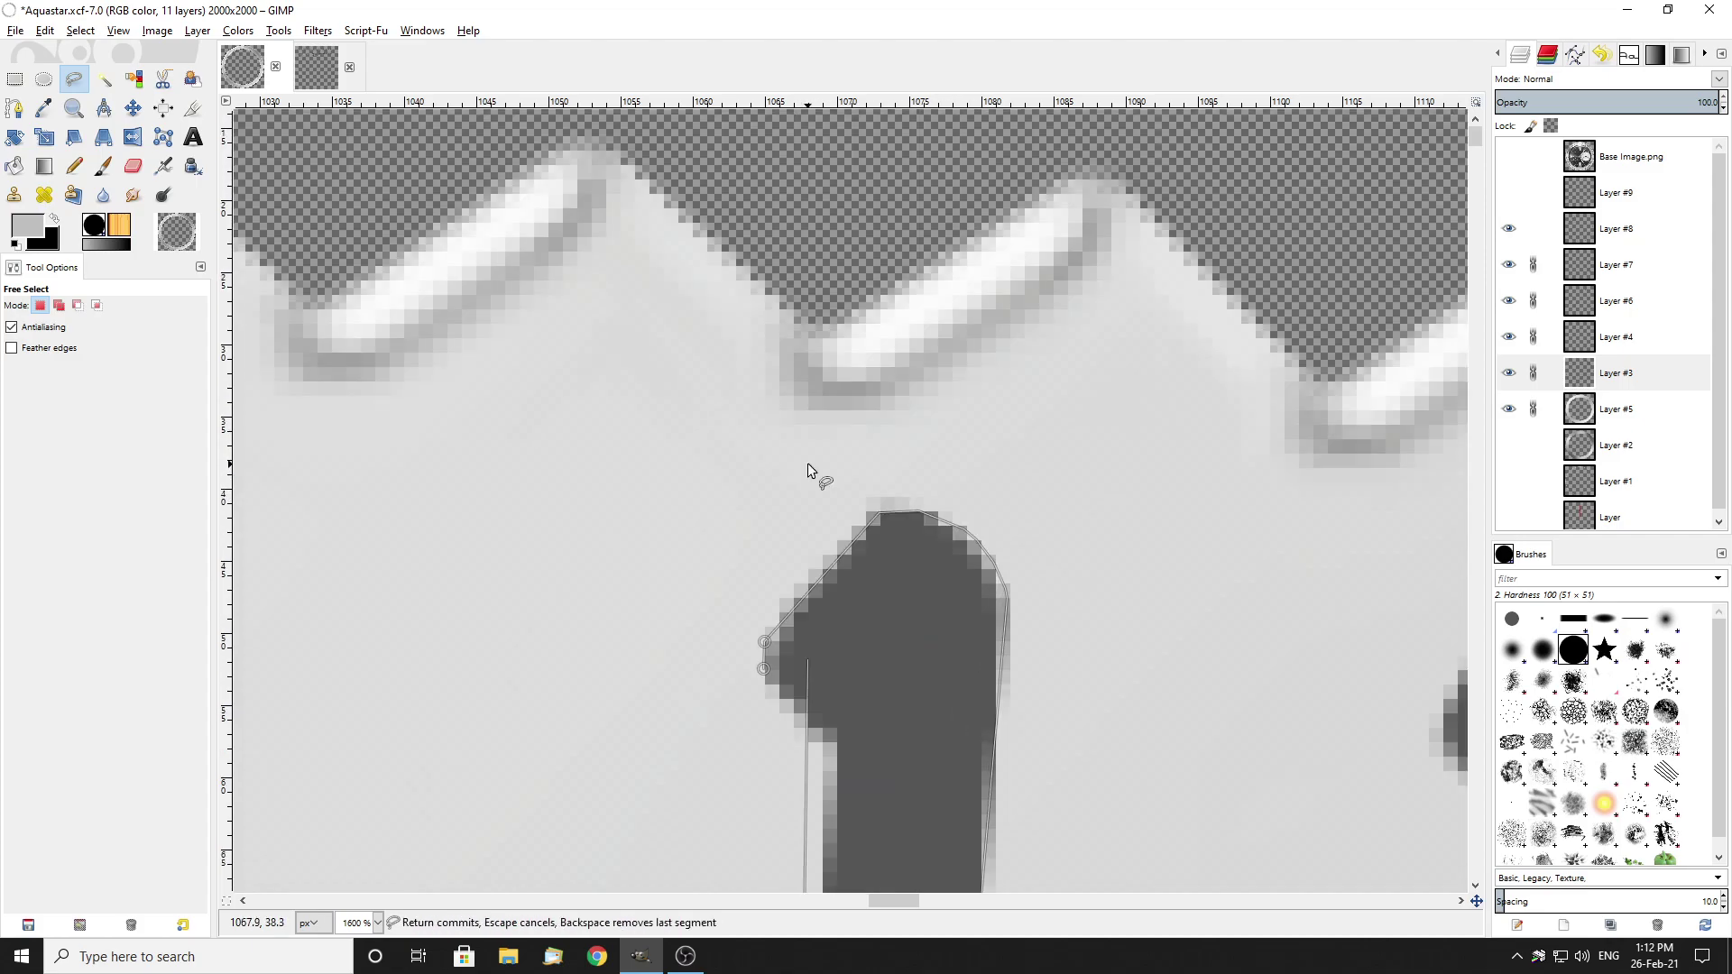
{"action": "left_click", "coordinate": [835, 351]}
{"action": "left_click", "coordinate": [813, 346]}
{"action": "left_click", "coordinate": [792, 318]}
{"action": "left_click", "coordinate": [765, 279]}
{"action": "key", "text": "Return"}
{"action": "scroll", "coordinate": [880, 371], "scroll_direction": "down", "scroll_amount": 2}
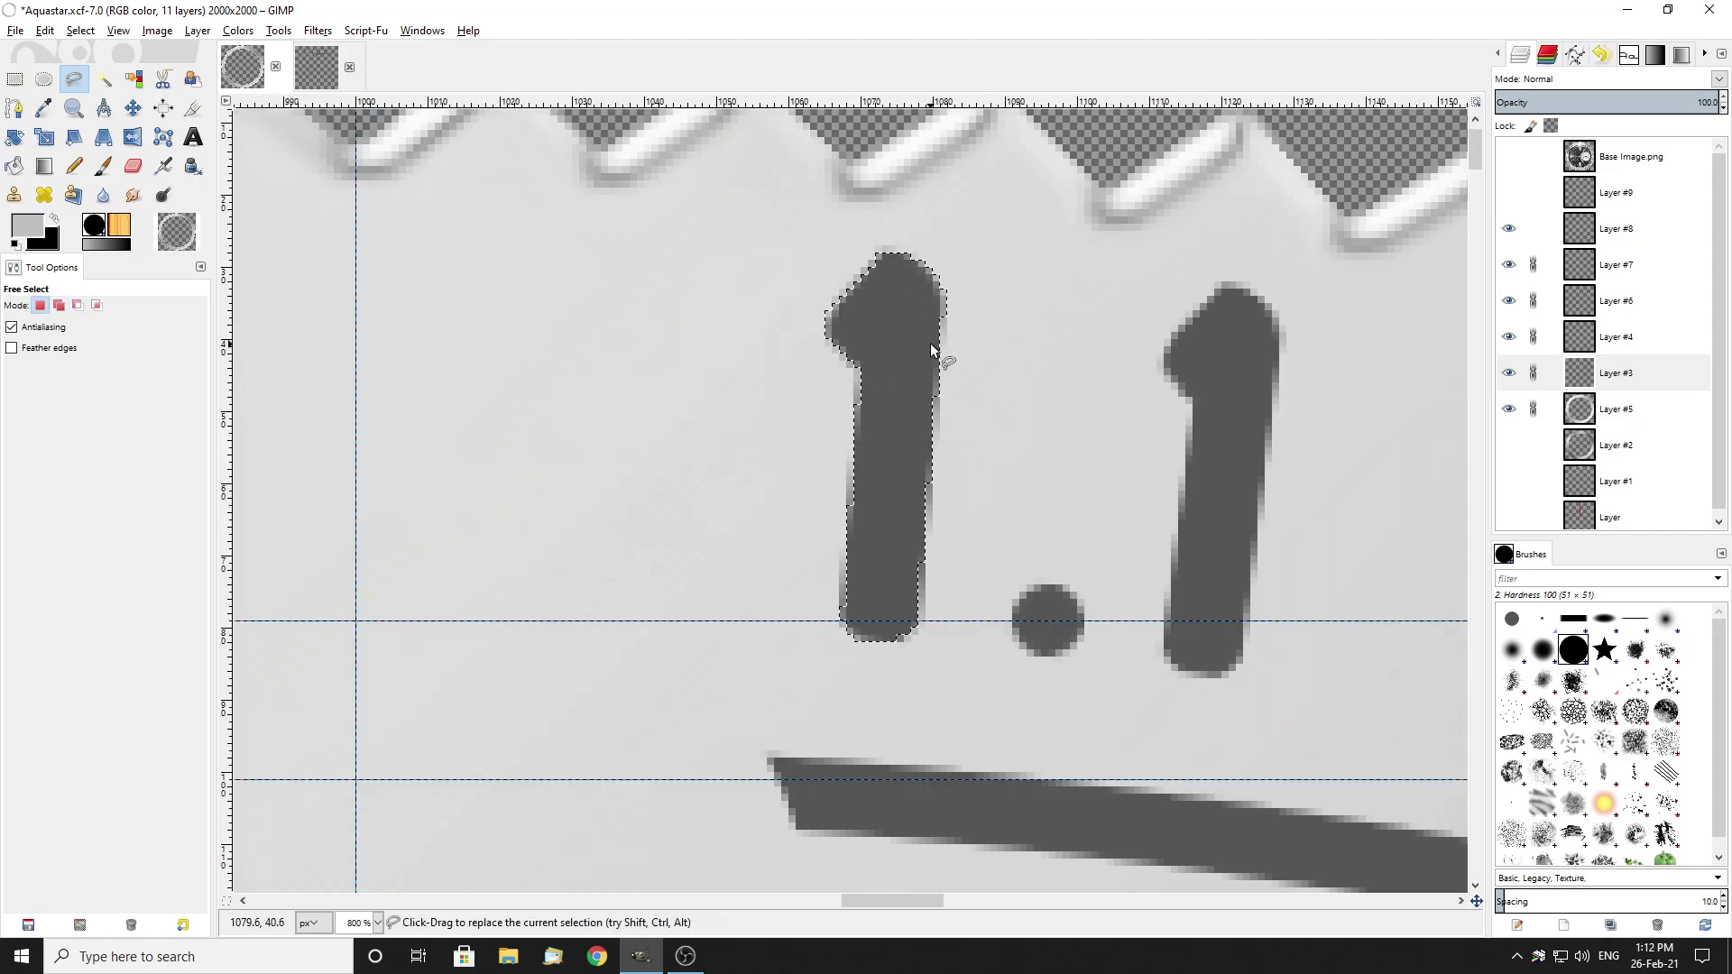
Step: Check the traced outline with Layer #3 briefly hidden, make Layer #5 the active layer and show Layer #3 again
{"action": "left_click", "coordinate": [1508, 373]}
{"action": "left_click", "coordinate": [1658, 413]}
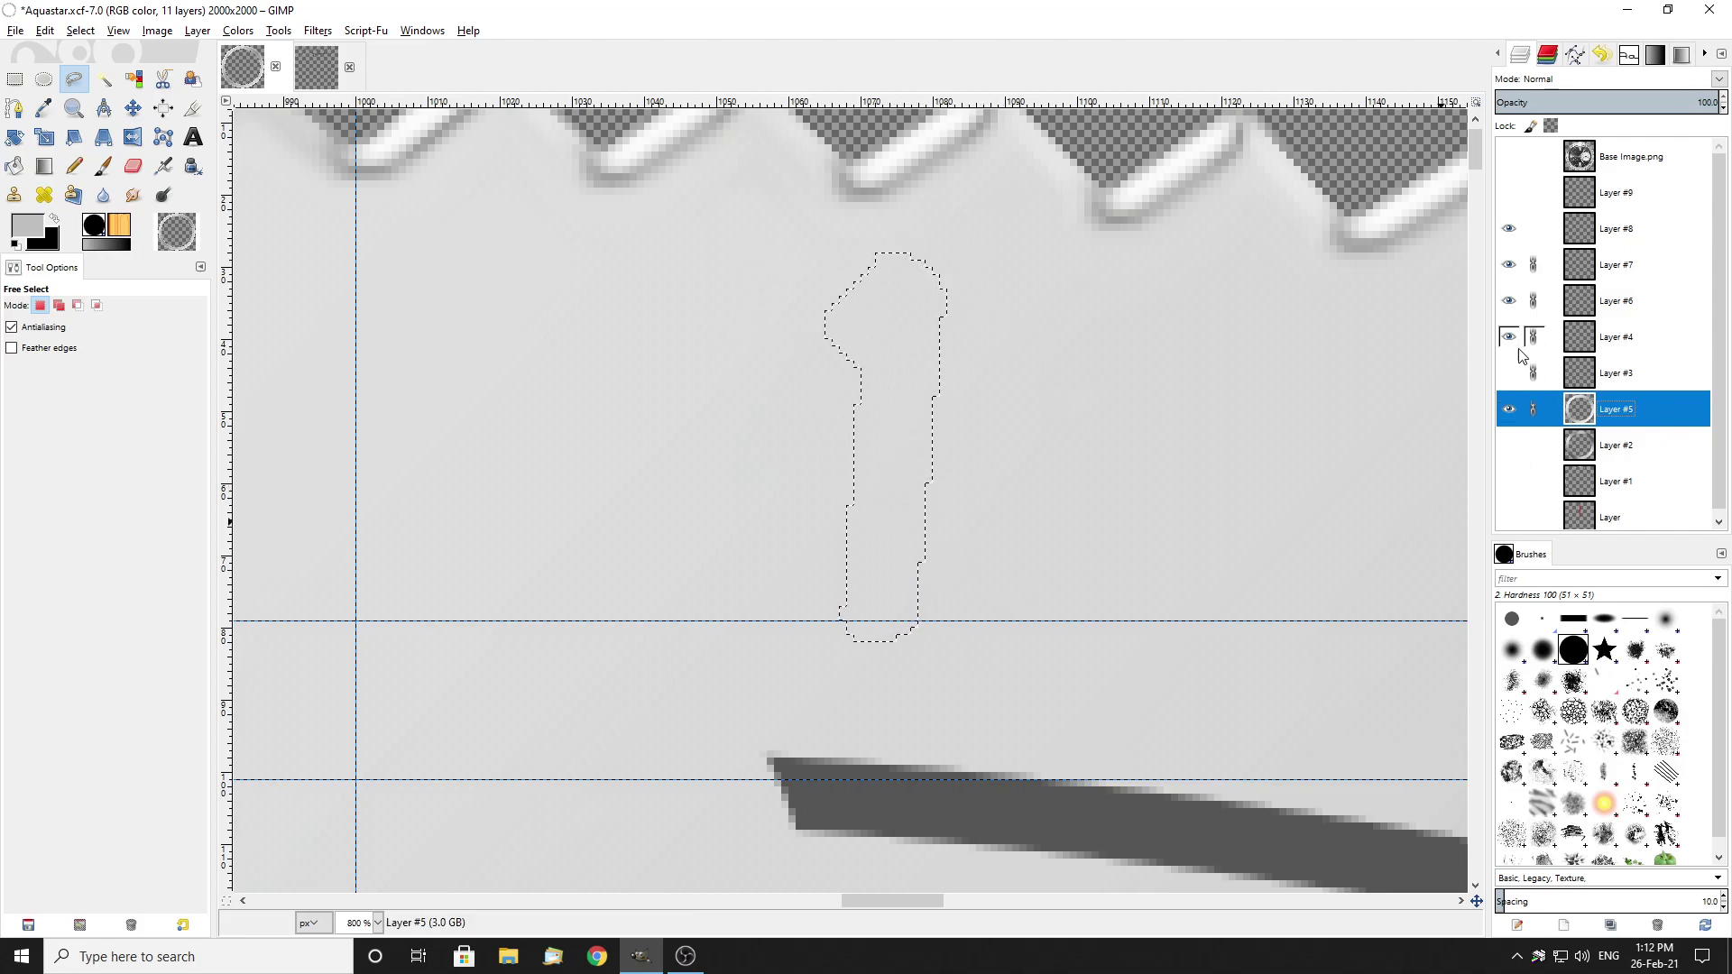
{"action": "left_click", "coordinate": [1511, 374]}
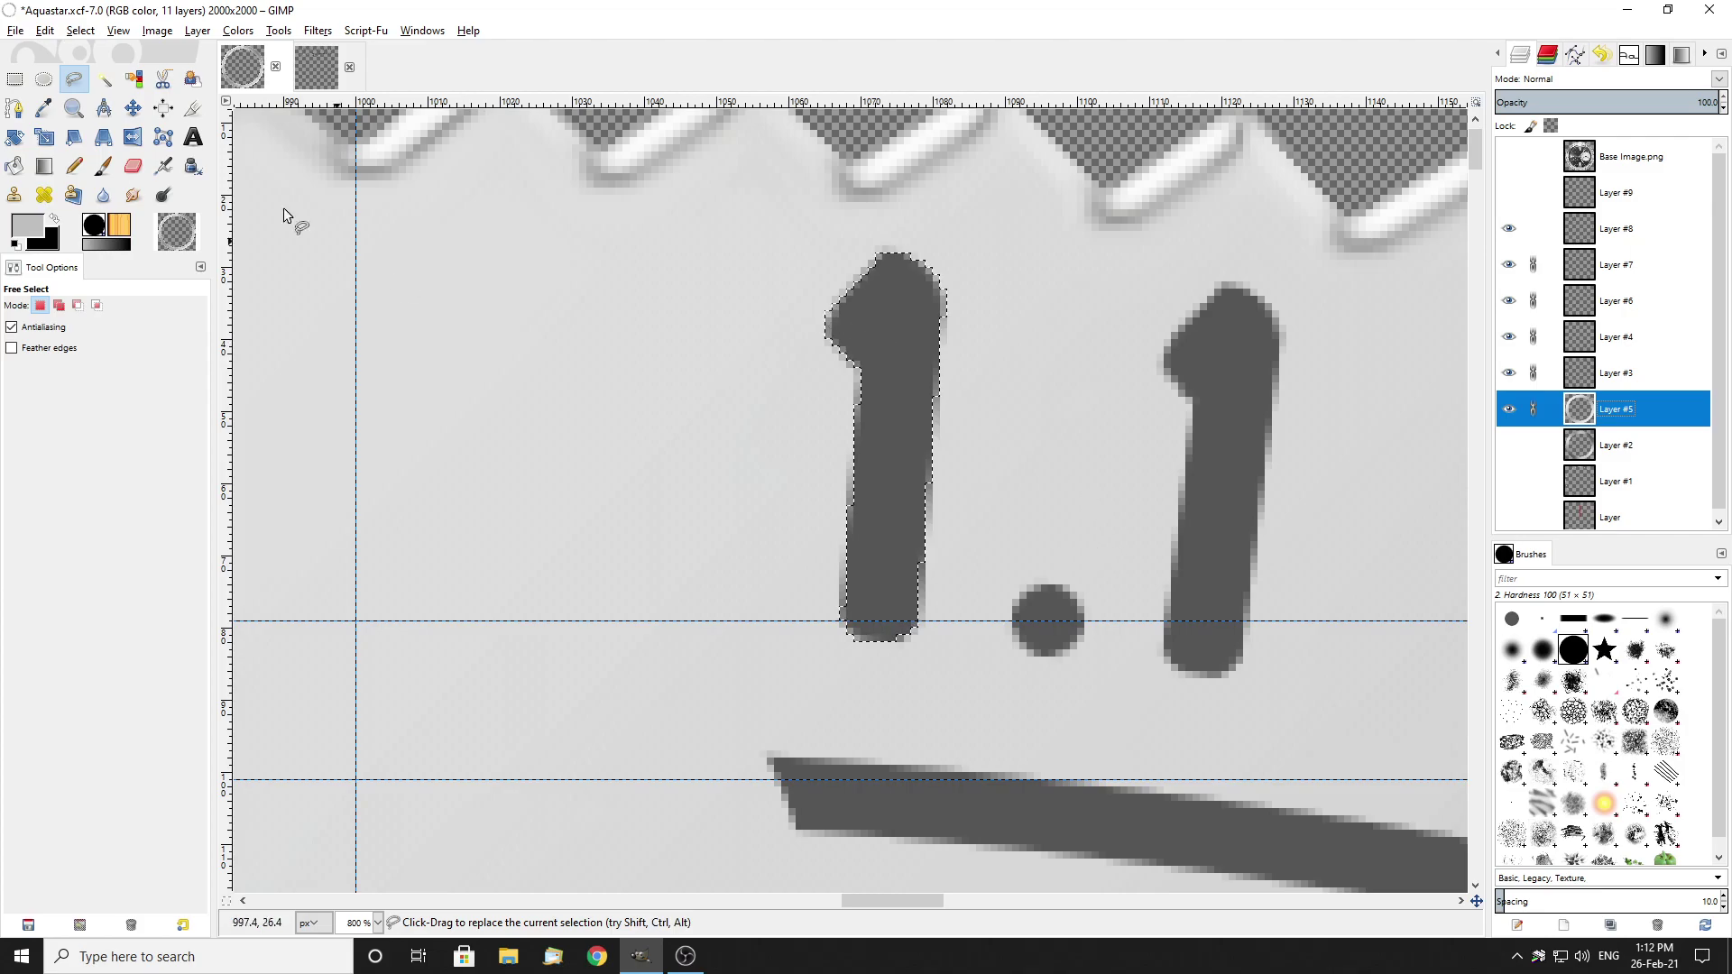
Step: Add the second '1' of the outer '1.1' marking to the selection by tracing its outline with Free Select
{"action": "left_click", "coordinate": [59, 307]}
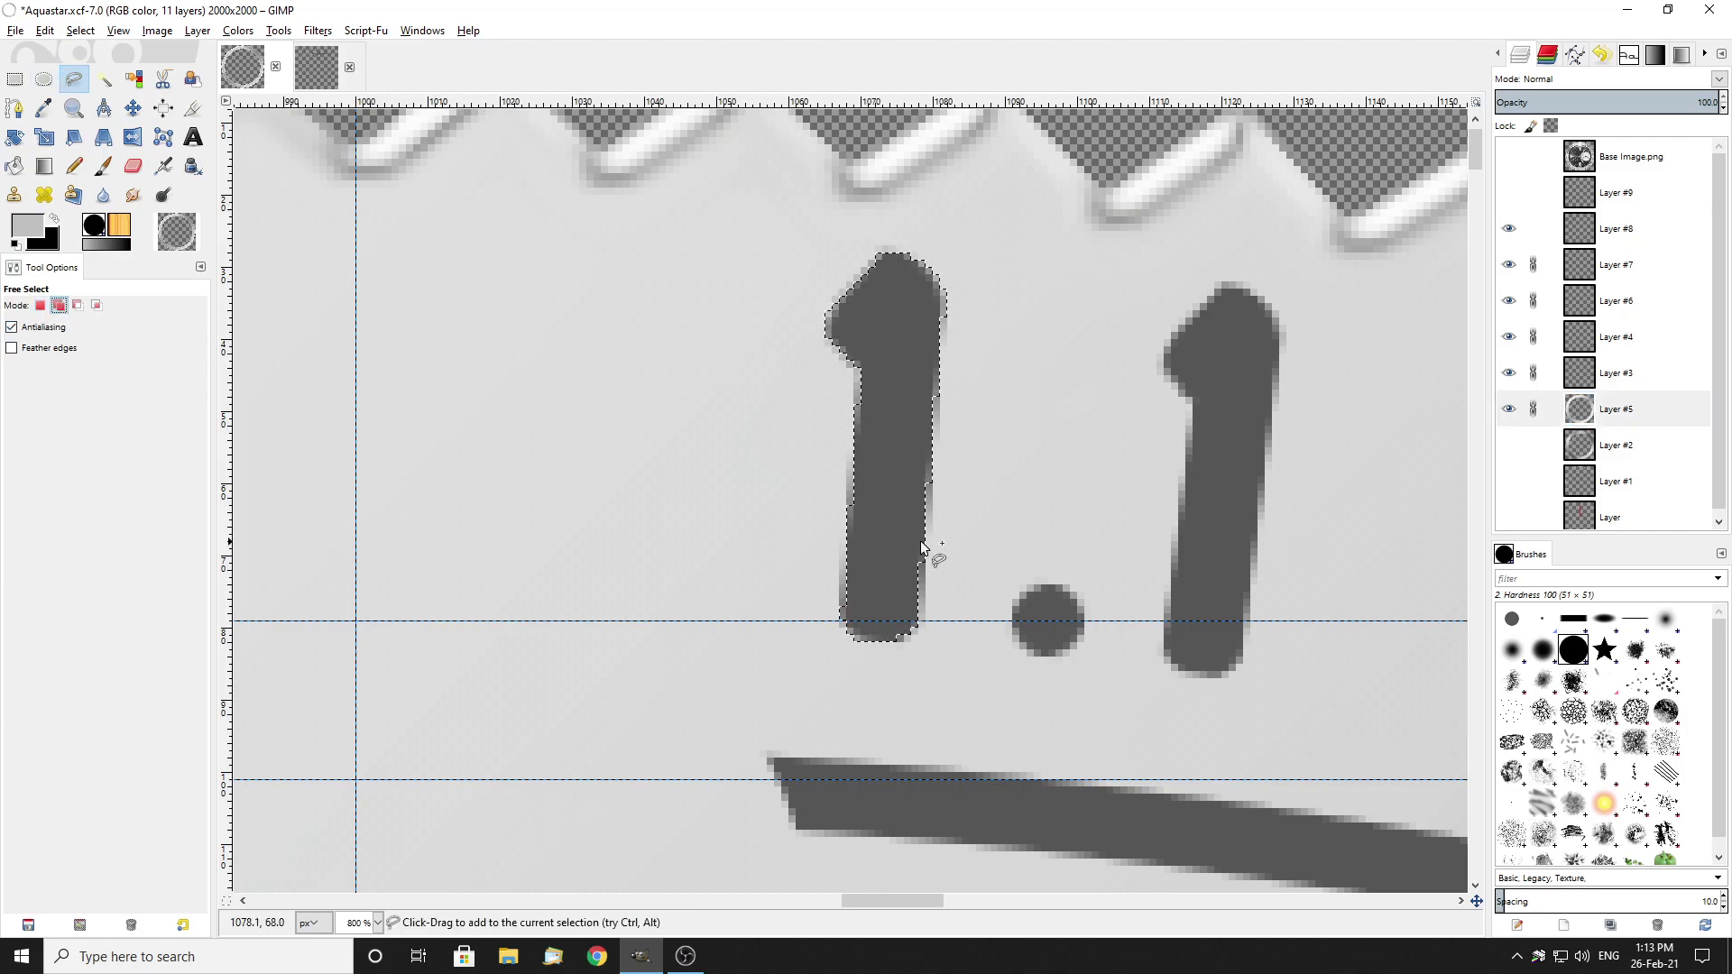
{"action": "scroll", "coordinate": [1025, 588], "scroll_direction": "up", "scroll_amount": 2}
{"action": "scroll", "coordinate": [1097, 371], "scroll_direction": "down", "scroll_amount": 2}
{"action": "scroll", "coordinate": [1198, 253], "scroll_direction": "up", "scroll_amount": 3}
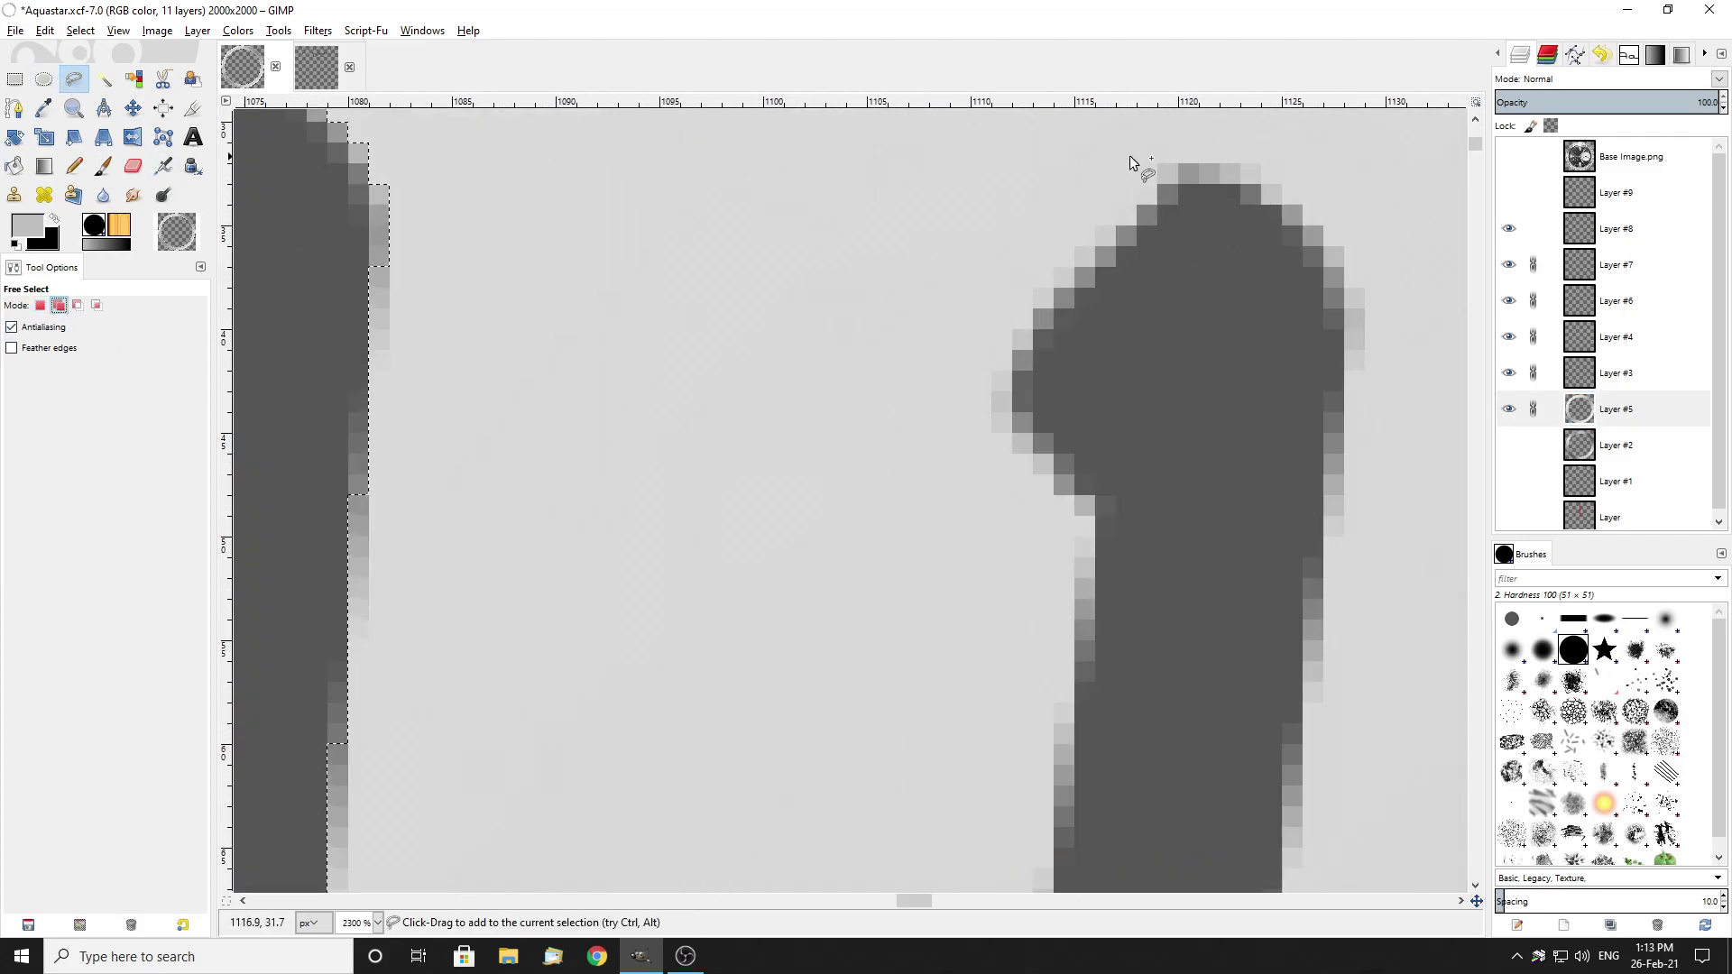
{"action": "left_click_drag", "start_coordinate": [1181, 167], "coordinate": [1057, 300]}
{"action": "left_click", "coordinate": [1014, 354]}
{"action": "left_click", "coordinate": [1004, 379]}
{"action": "left_click", "coordinate": [1005, 406]}
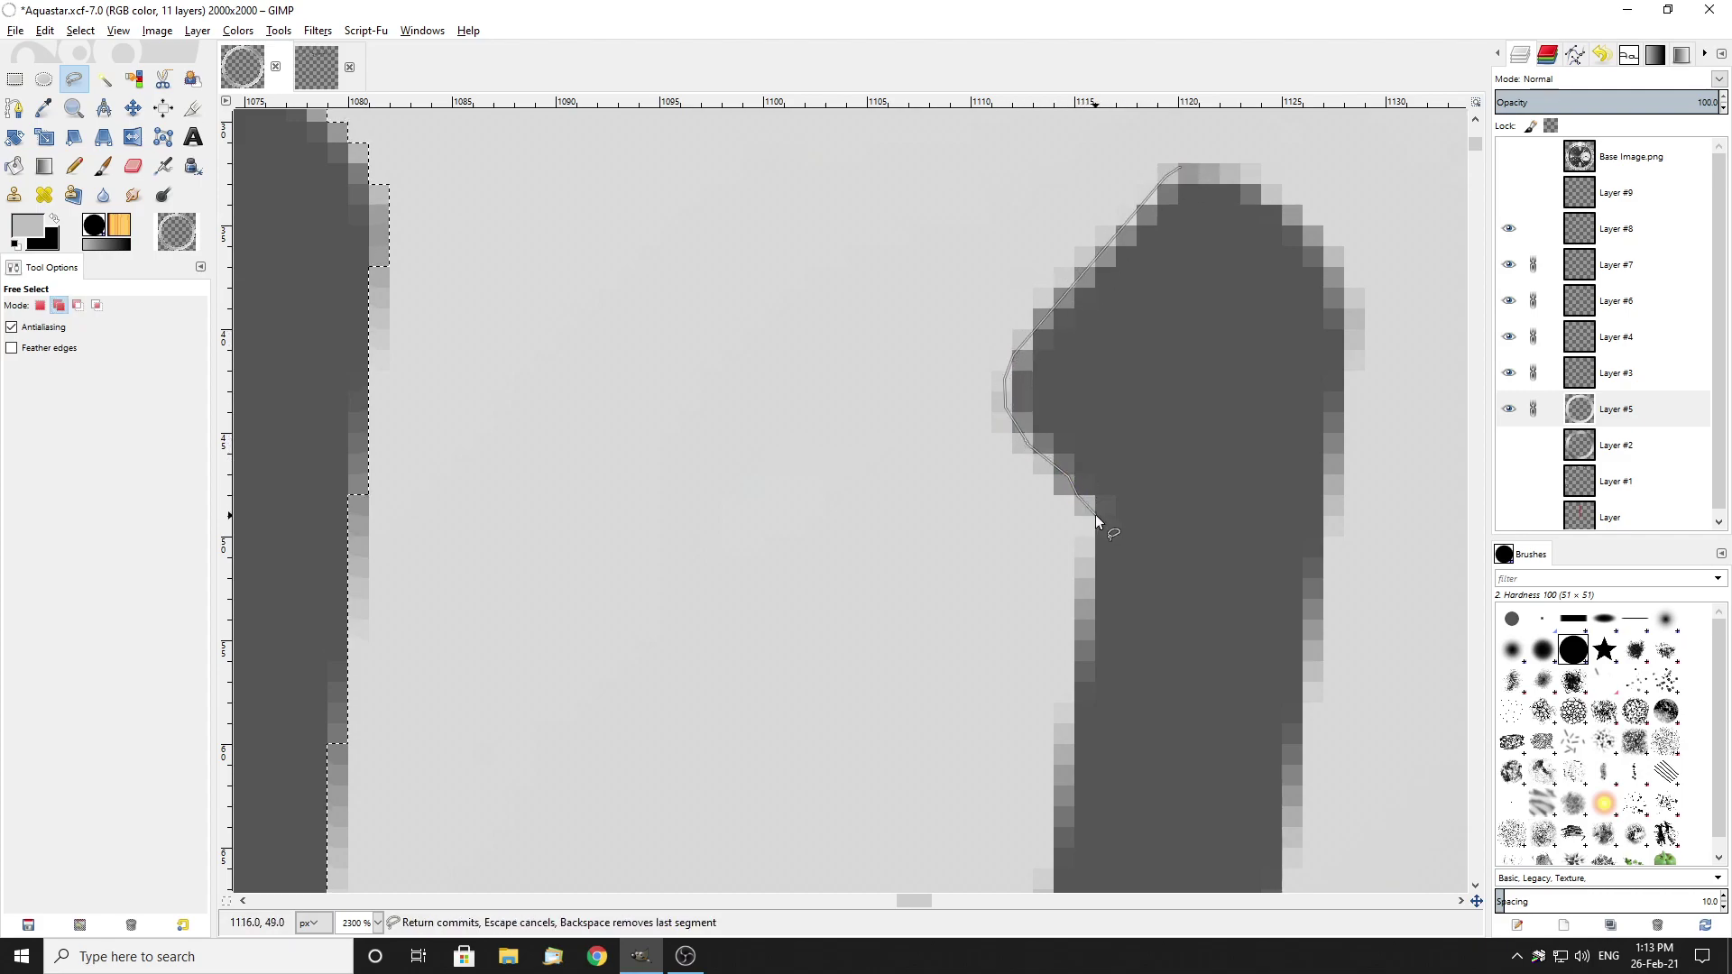
{"action": "scroll", "coordinate": [1078, 529], "scroll_direction": "down", "scroll_amount": 3}
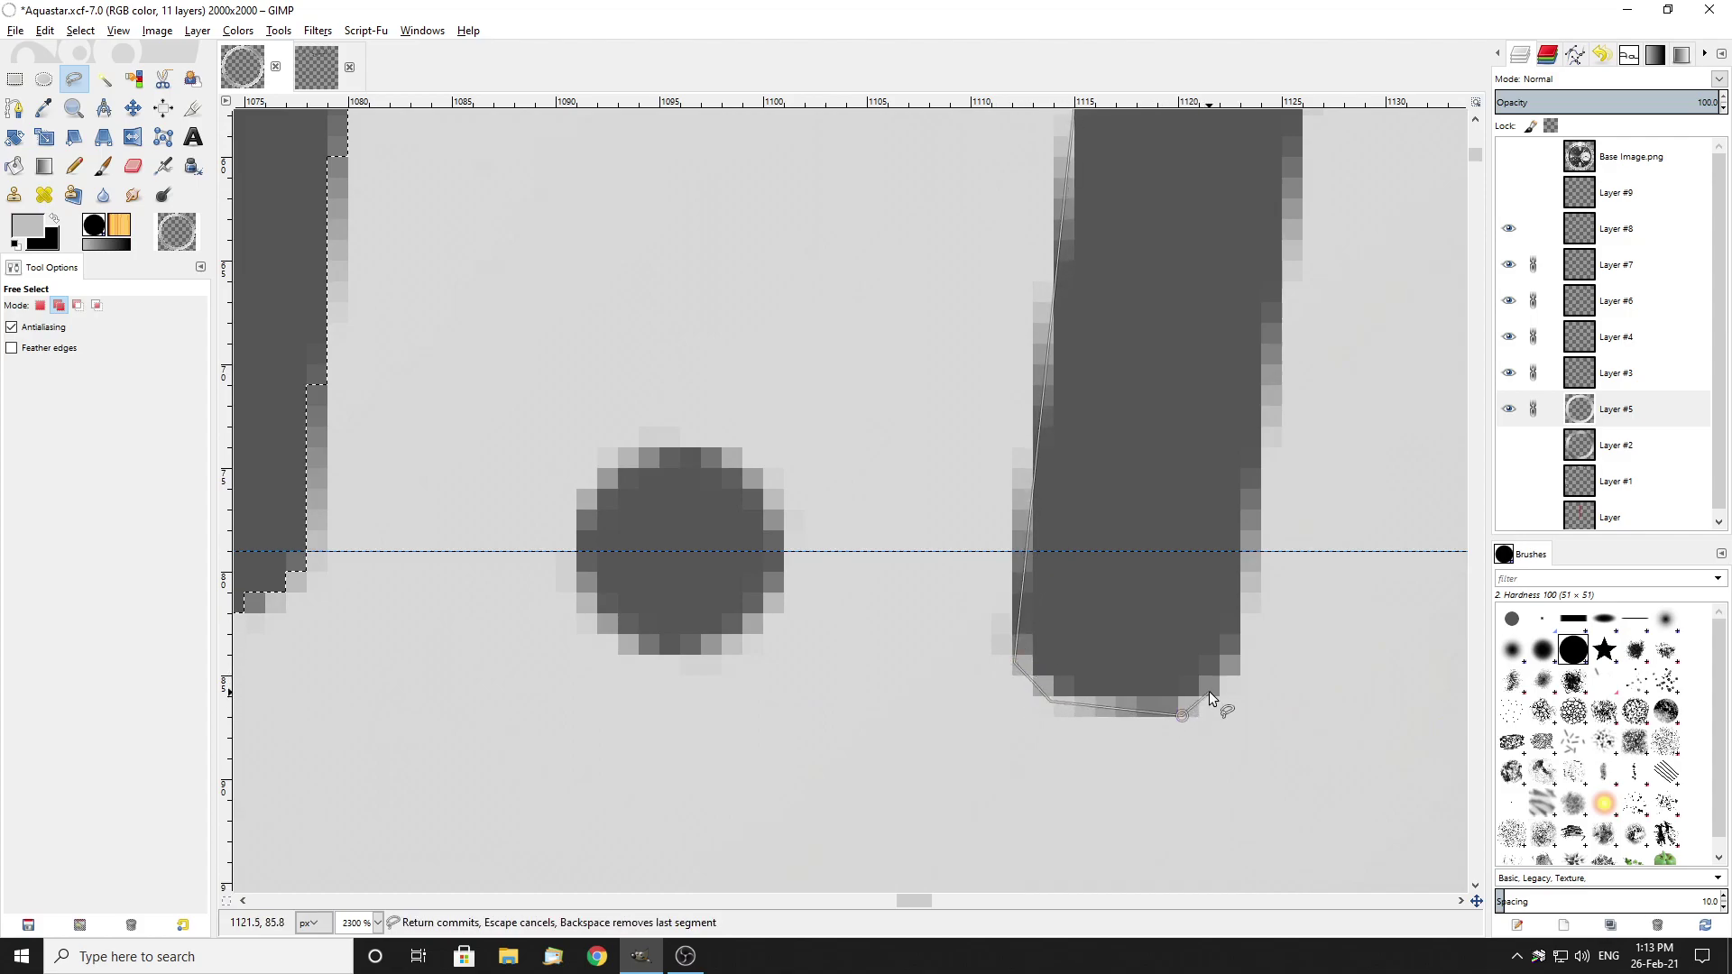
{"action": "left_click", "coordinate": [1243, 651]}
{"action": "scroll", "coordinate": [1313, 491], "scroll_direction": "up", "scroll_amount": 4}
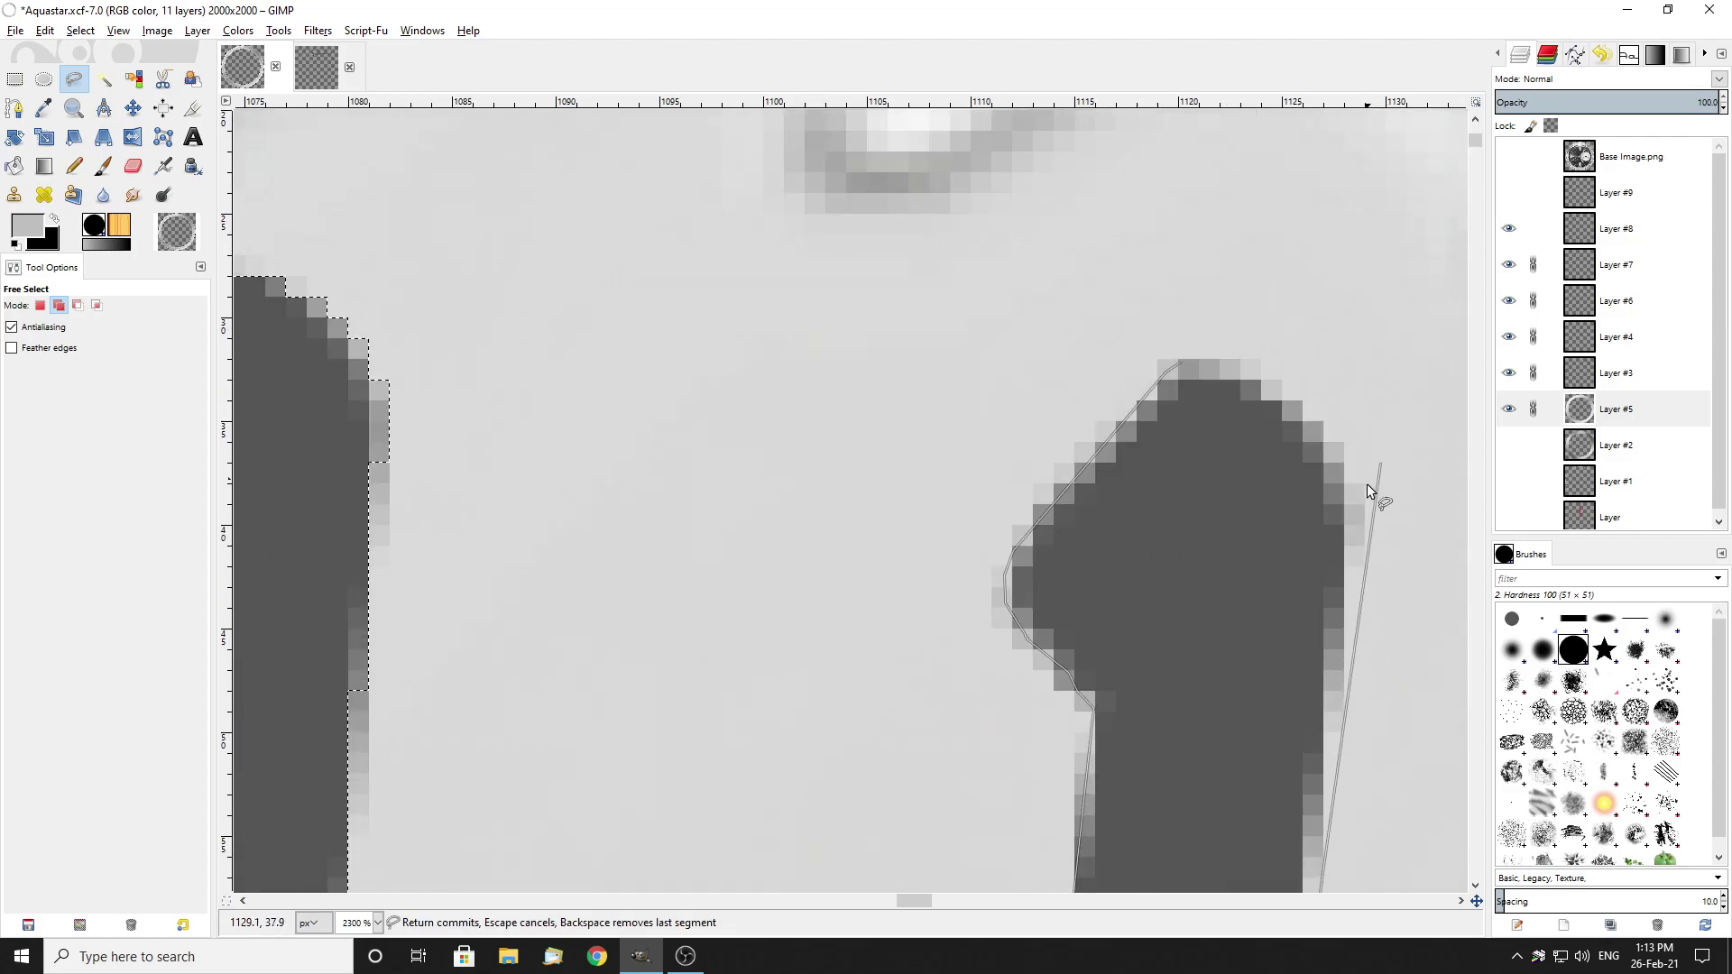
{"action": "left_click", "coordinate": [1332, 453]}
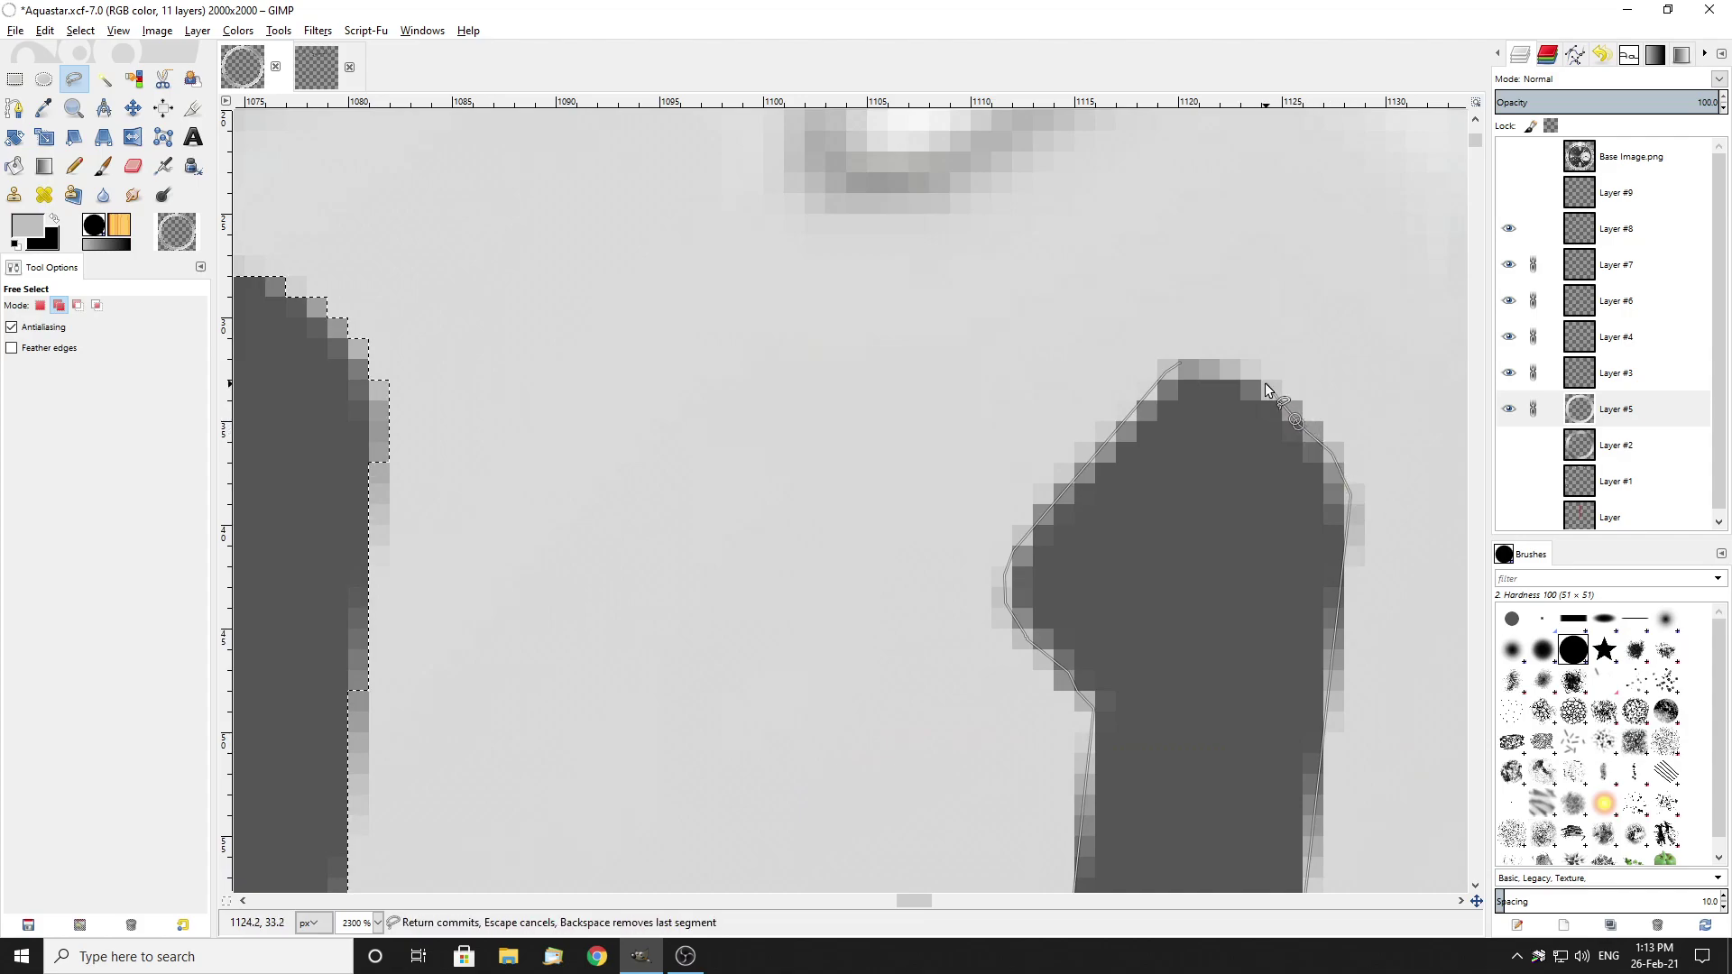
{"action": "left_click", "coordinate": [1178, 364]}
{"action": "key", "text": "3"}
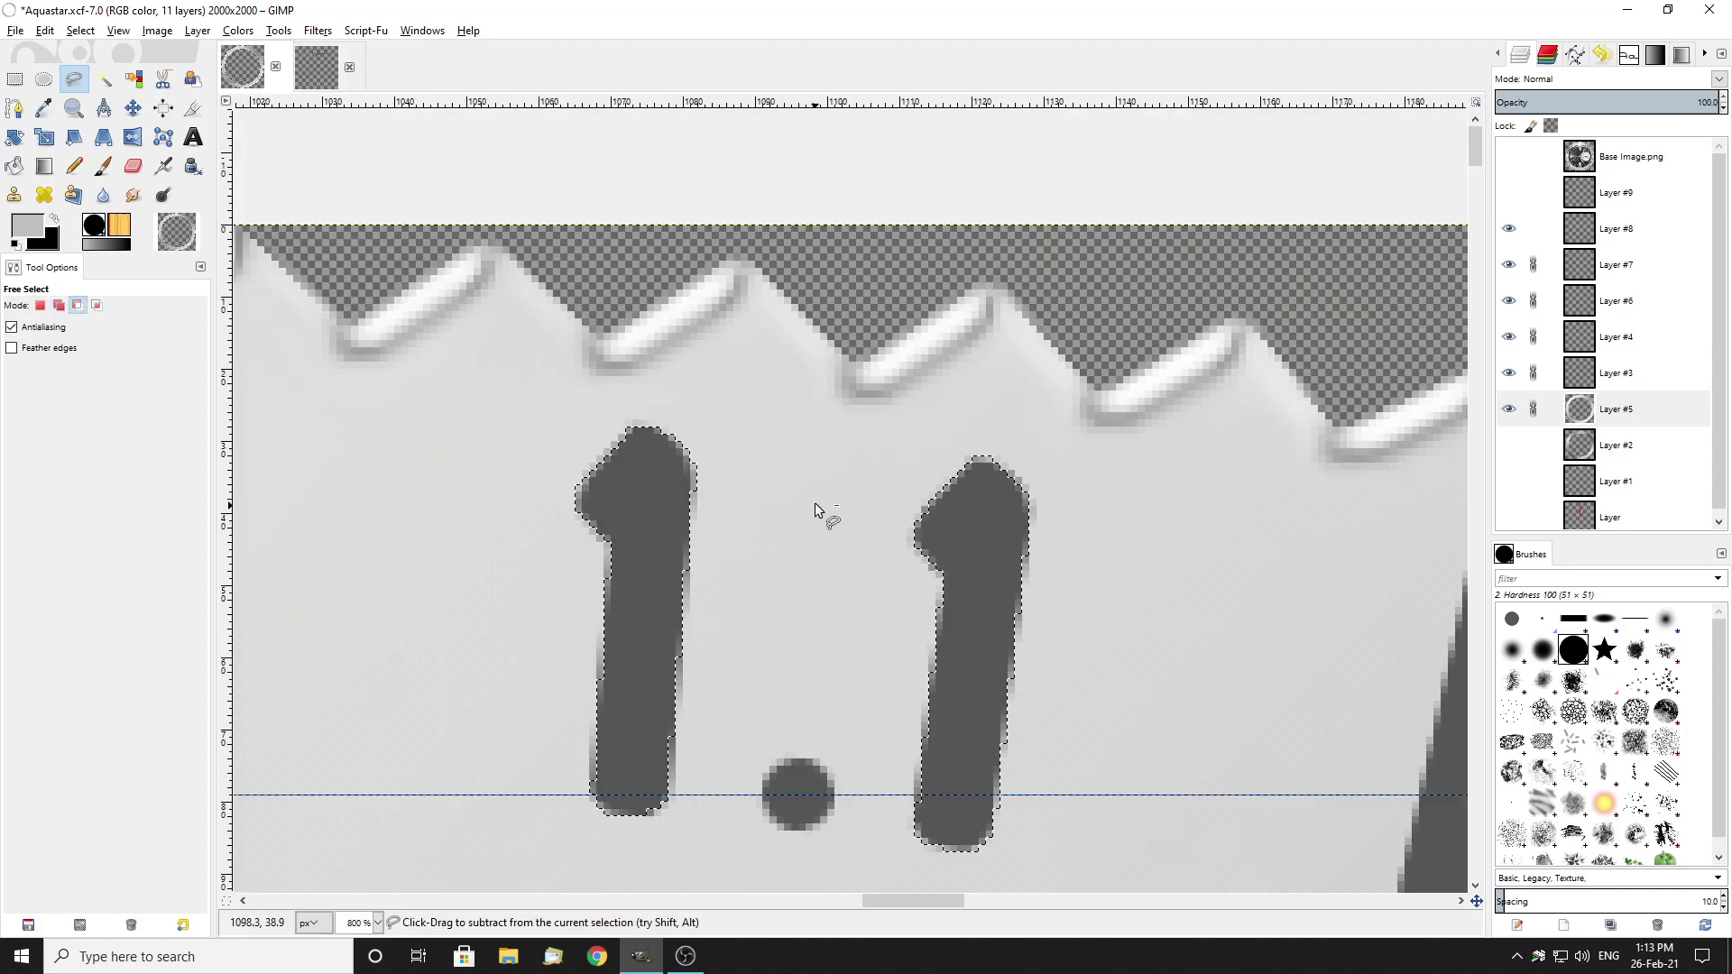
Step: Examine the selection edges around the second '1' and along the 'p=554' characters
{"action": "scroll", "coordinate": [830, 502], "scroll_direction": "up", "scroll_amount": 5}
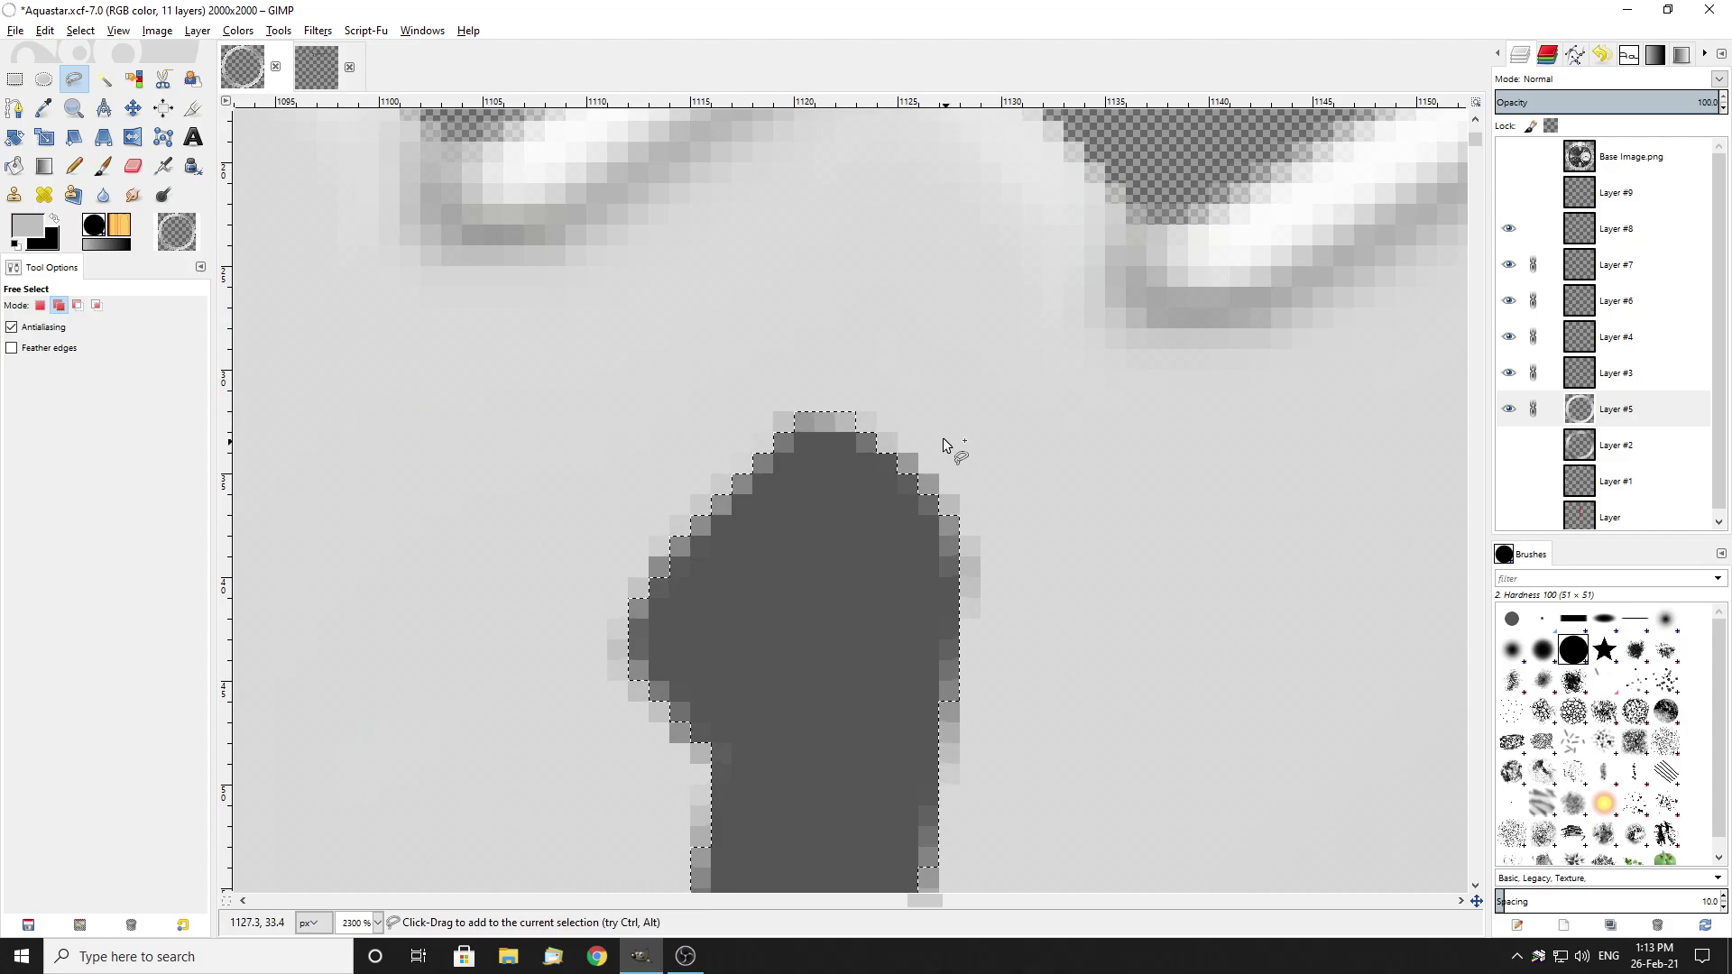
{"action": "scroll", "coordinate": [642, 490], "scroll_direction": "down", "scroll_amount": 3}
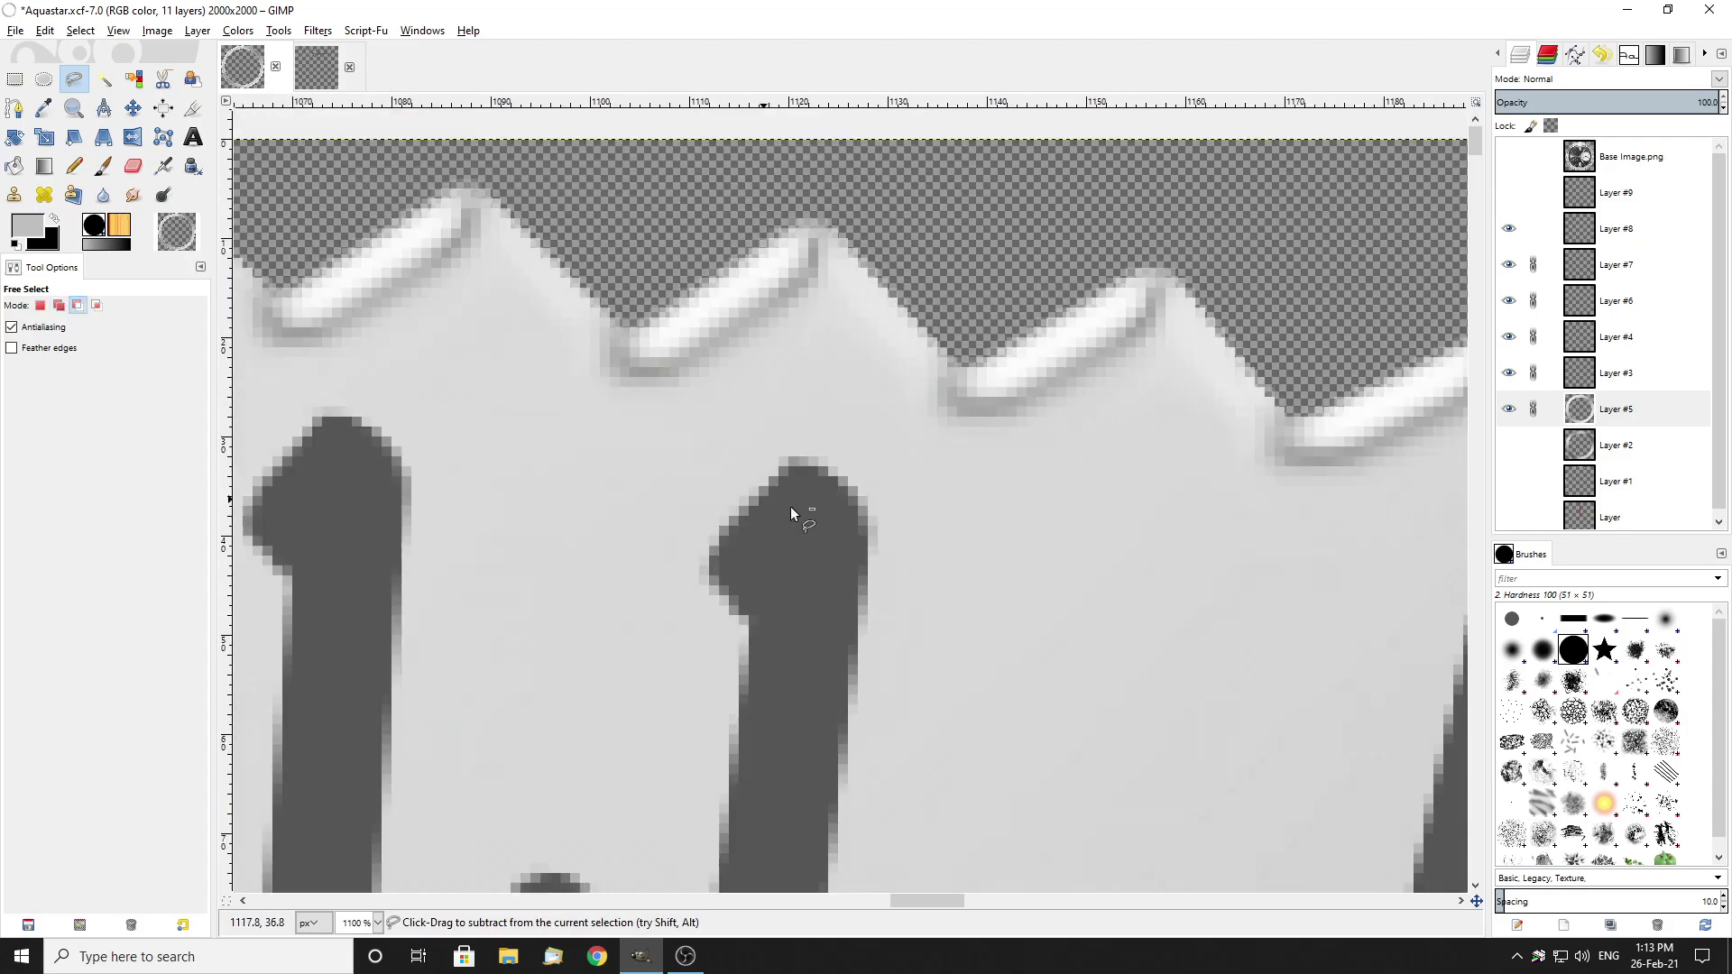
{"action": "scroll", "coordinate": [740, 516], "scroll_direction": "up", "scroll_amount": 2}
{"action": "scroll", "coordinate": [988, 523], "scroll_direction": "down", "scroll_amount": 2}
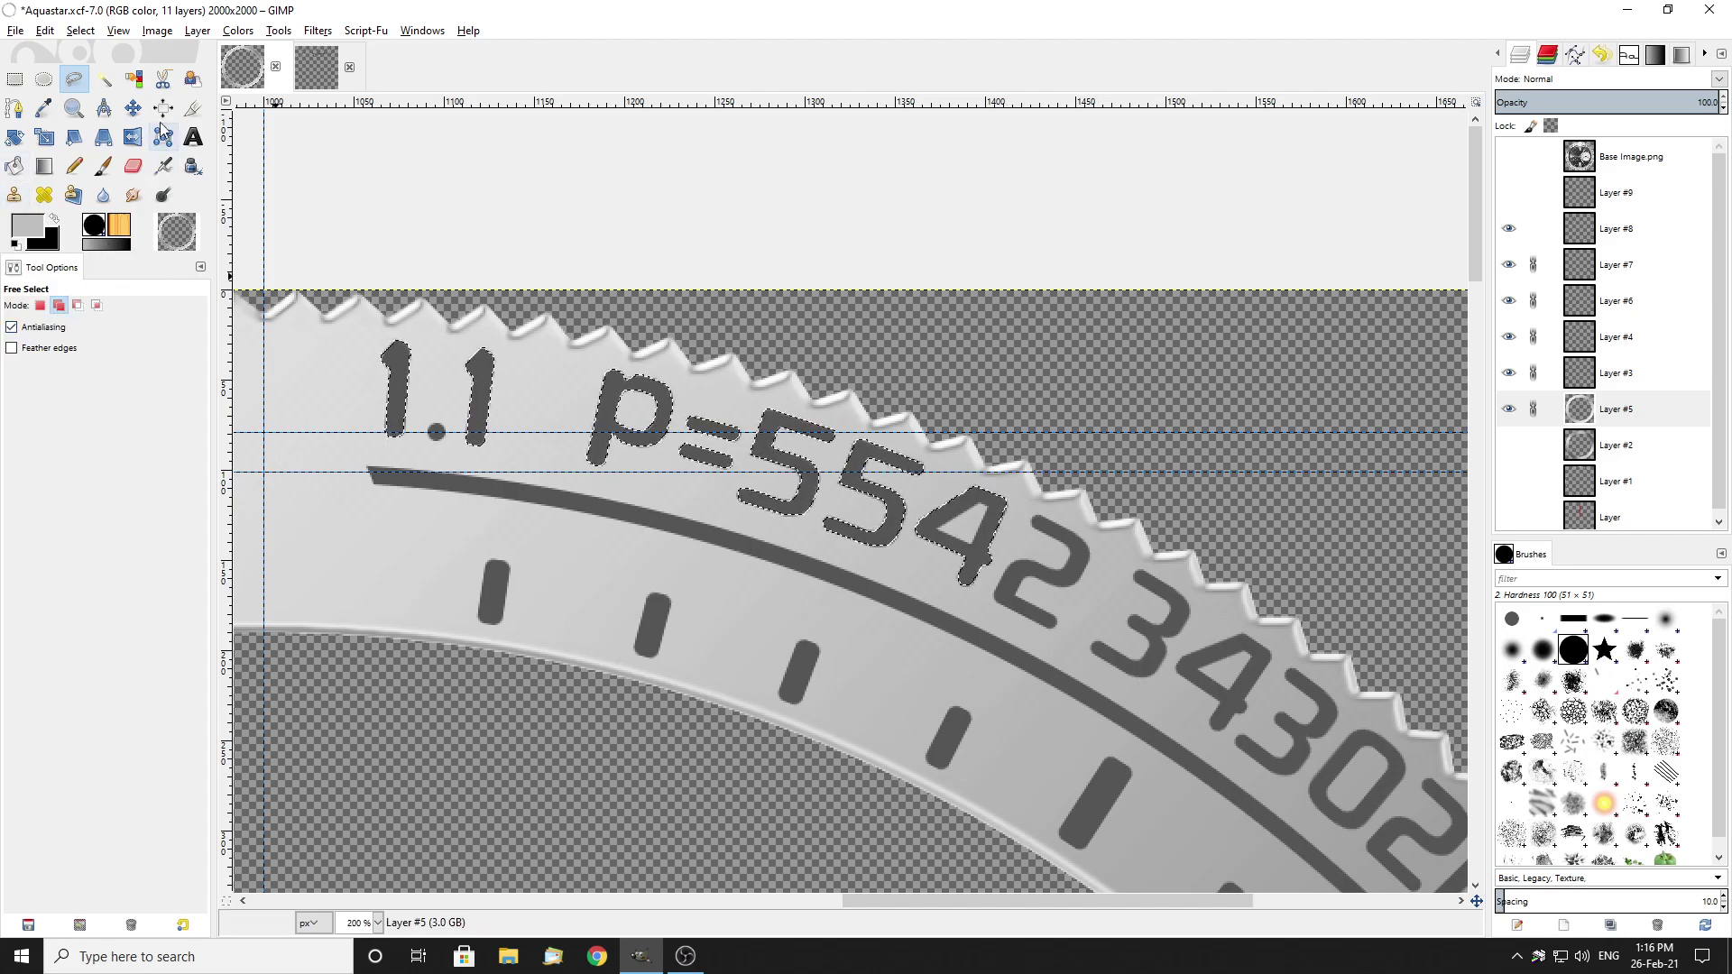
{"action": "left_click", "coordinate": [78, 304]}
{"action": "scroll", "coordinate": [970, 582], "scroll_direction": "up", "scroll_amount": 3}
{"action": "key", "text": "shift"}
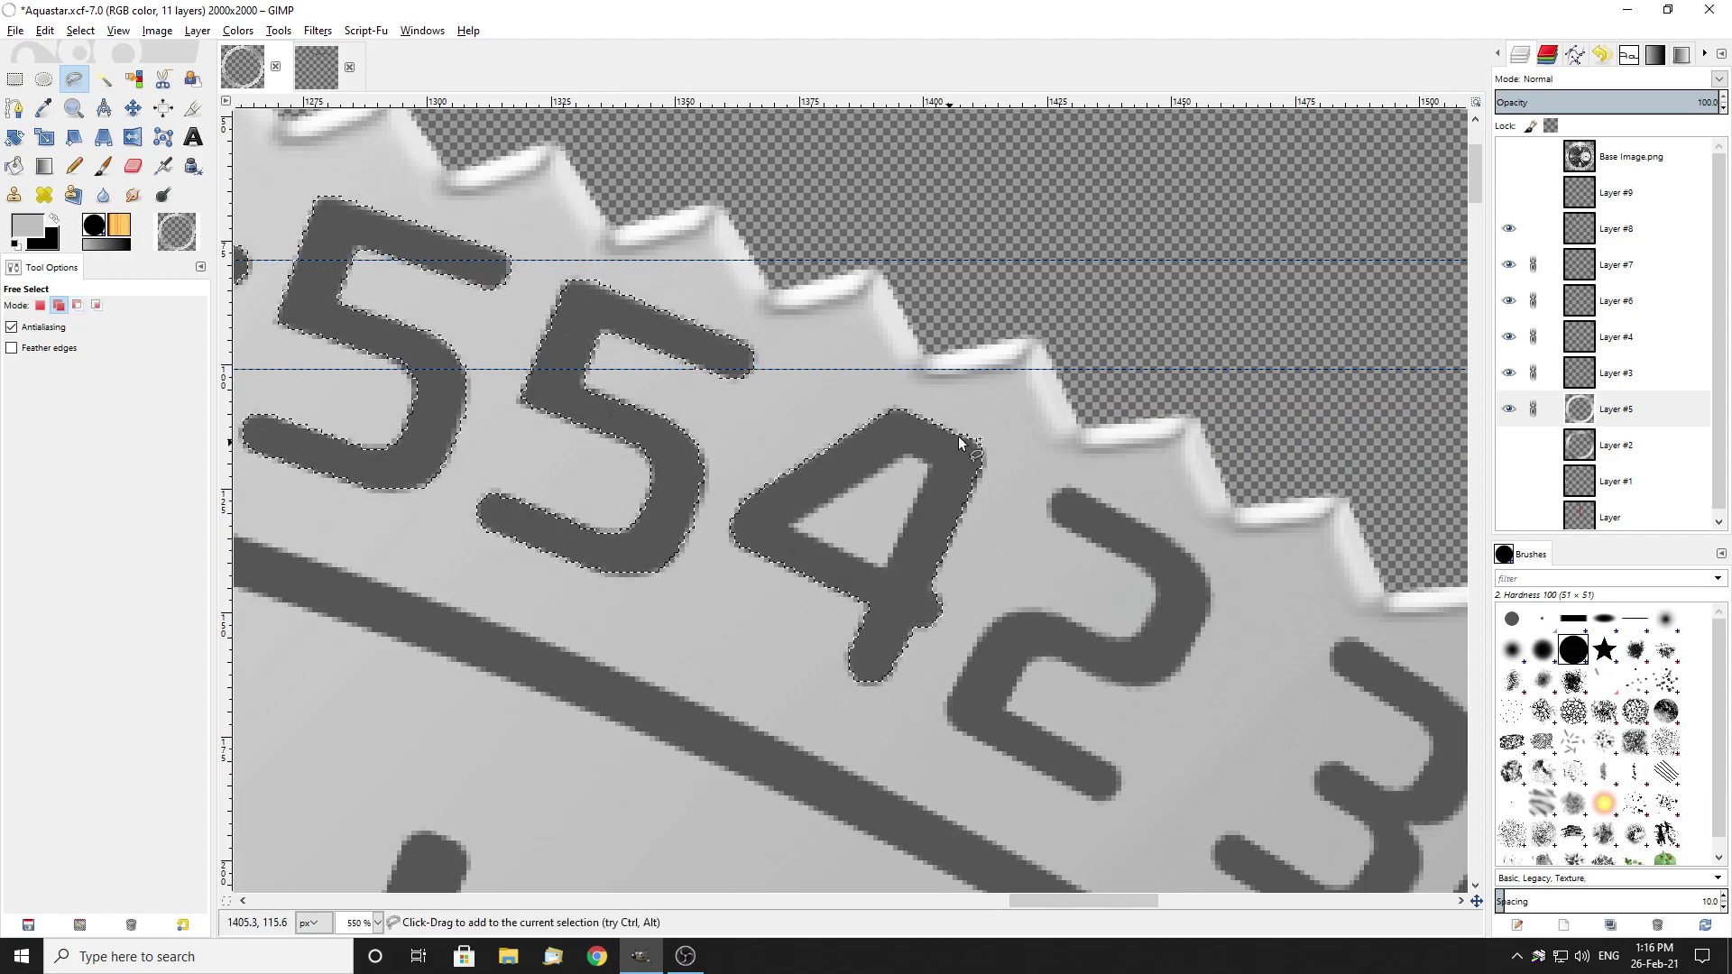
{"action": "scroll", "coordinate": [945, 500], "scroll_direction": "down", "scroll_amount": 2}
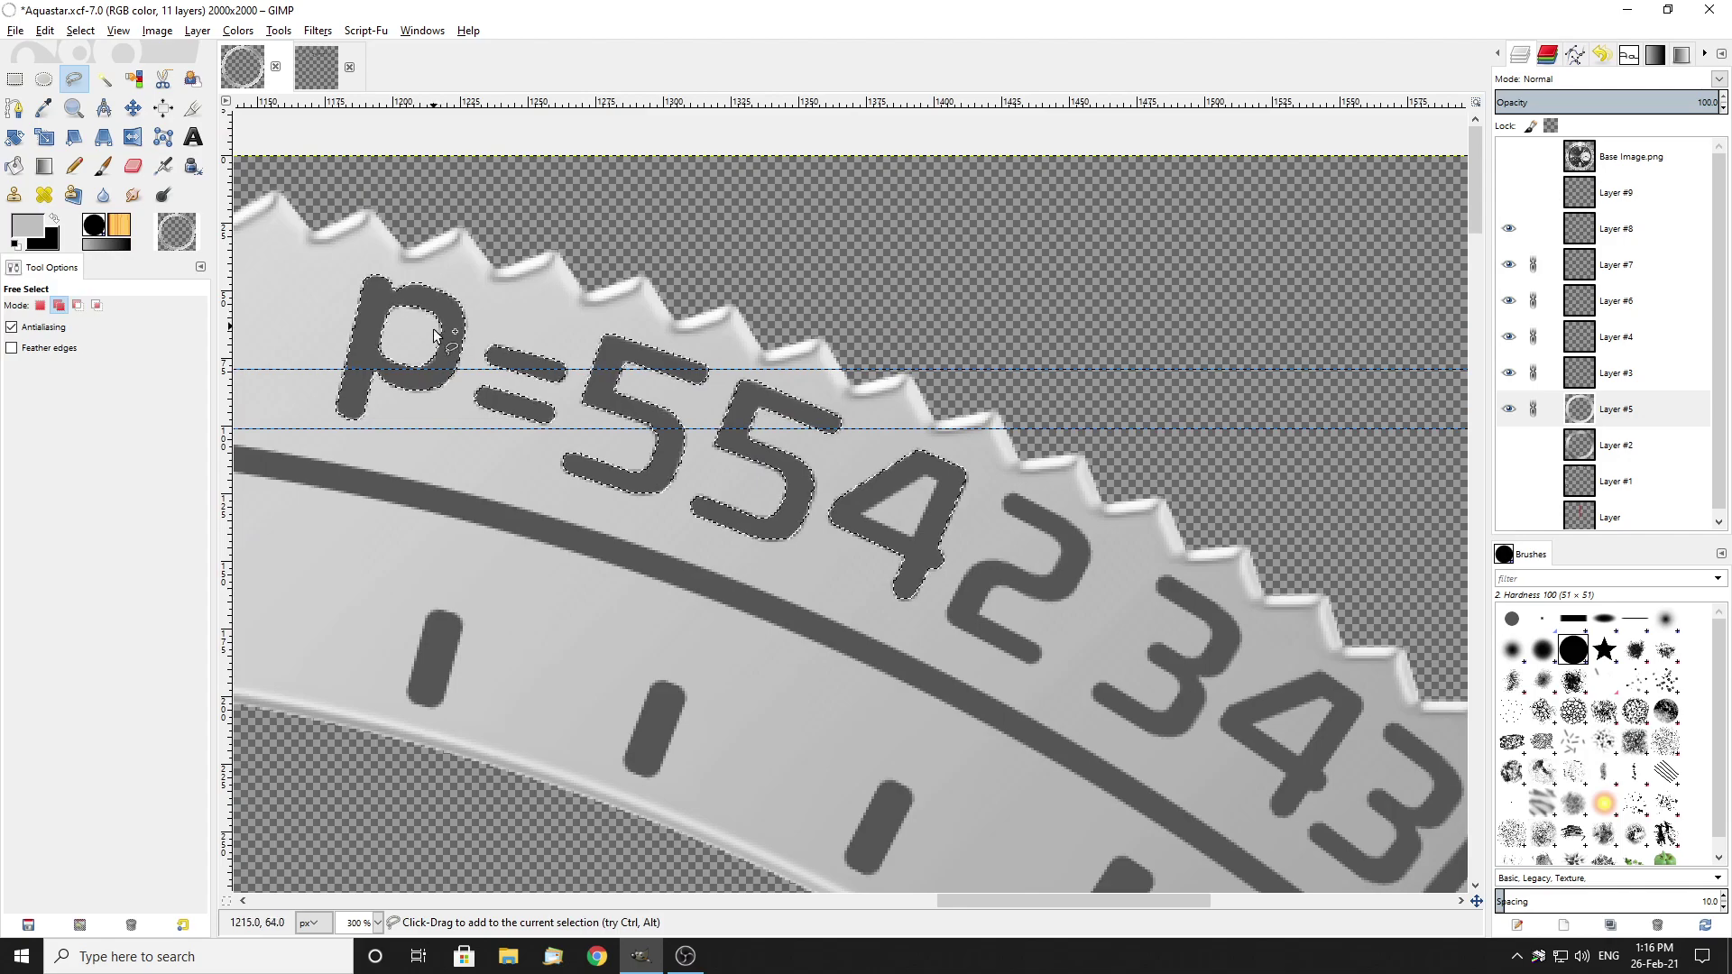
Step: Subtract the triangular inside of the '4' in 'p=554' from the selection and return Free Select to adding
{"action": "left_click", "coordinate": [77, 306]}
{"action": "scroll", "coordinate": [889, 487], "scroll_direction": "up", "scroll_amount": 6}
{"action": "left_click", "coordinate": [750, 610]}
{"action": "left_click", "coordinate": [1282, 332]}
{"action": "left_click", "coordinate": [1344, 370]}
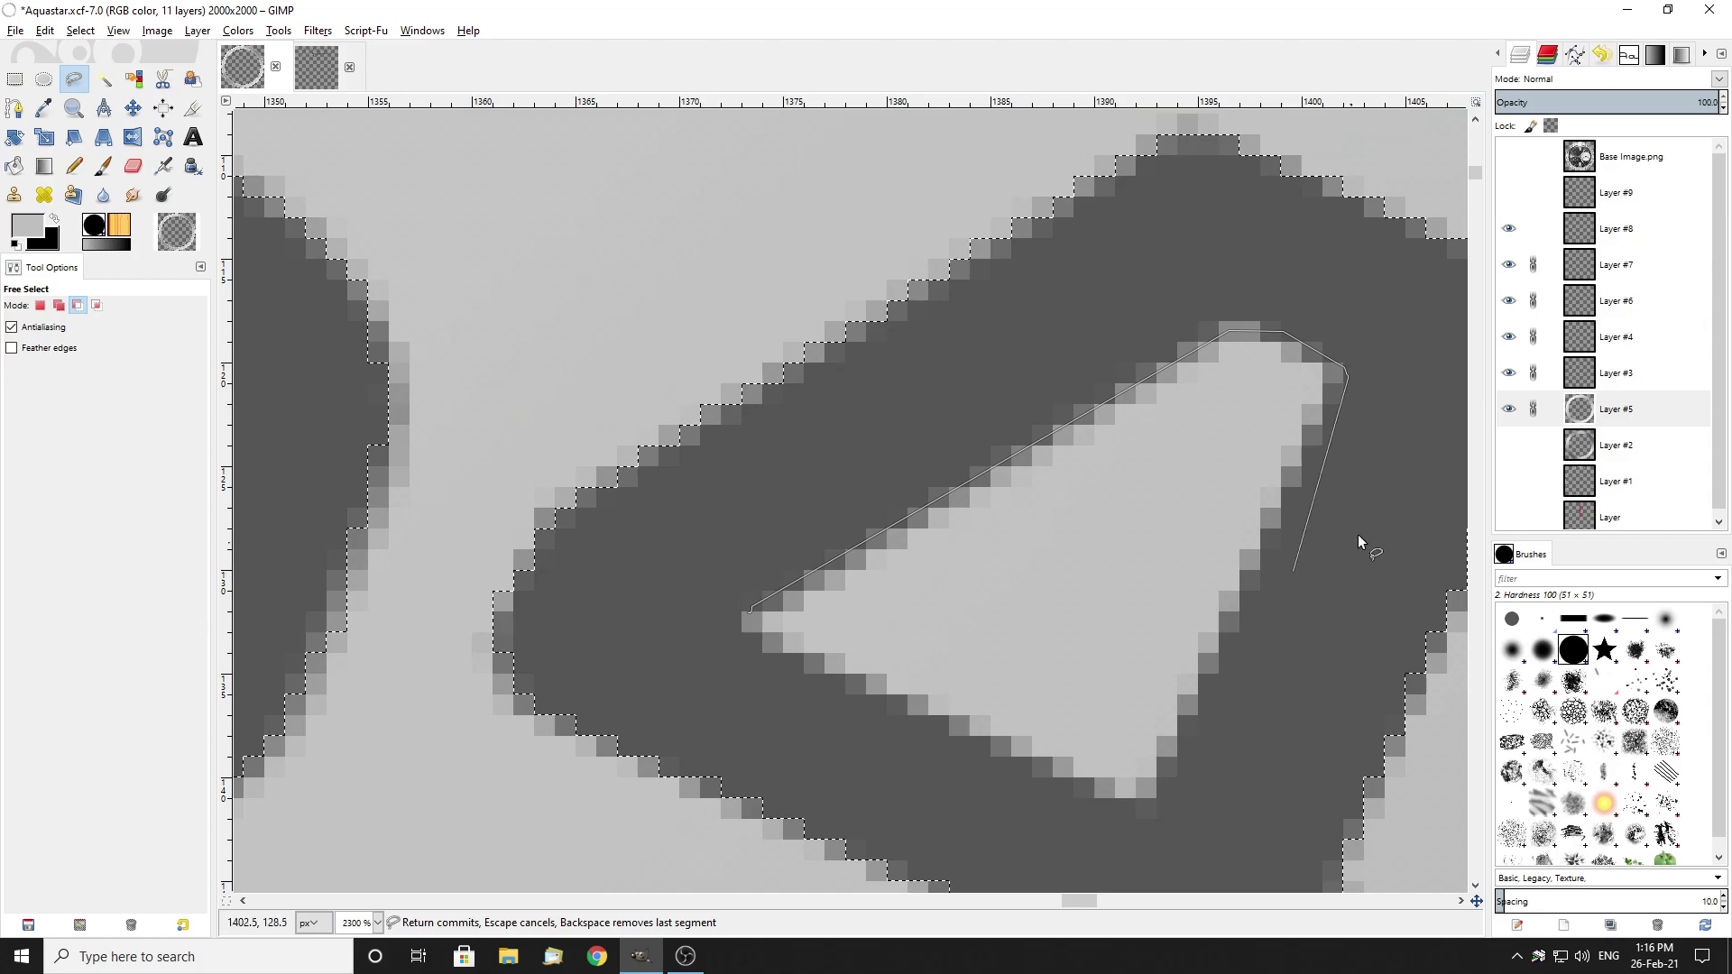
{"action": "left_click", "coordinate": [1153, 795]}
{"action": "scroll", "coordinate": [775, 653], "scroll_direction": "down", "scroll_amount": 3}
{"action": "left_click", "coordinate": [748, 614]}
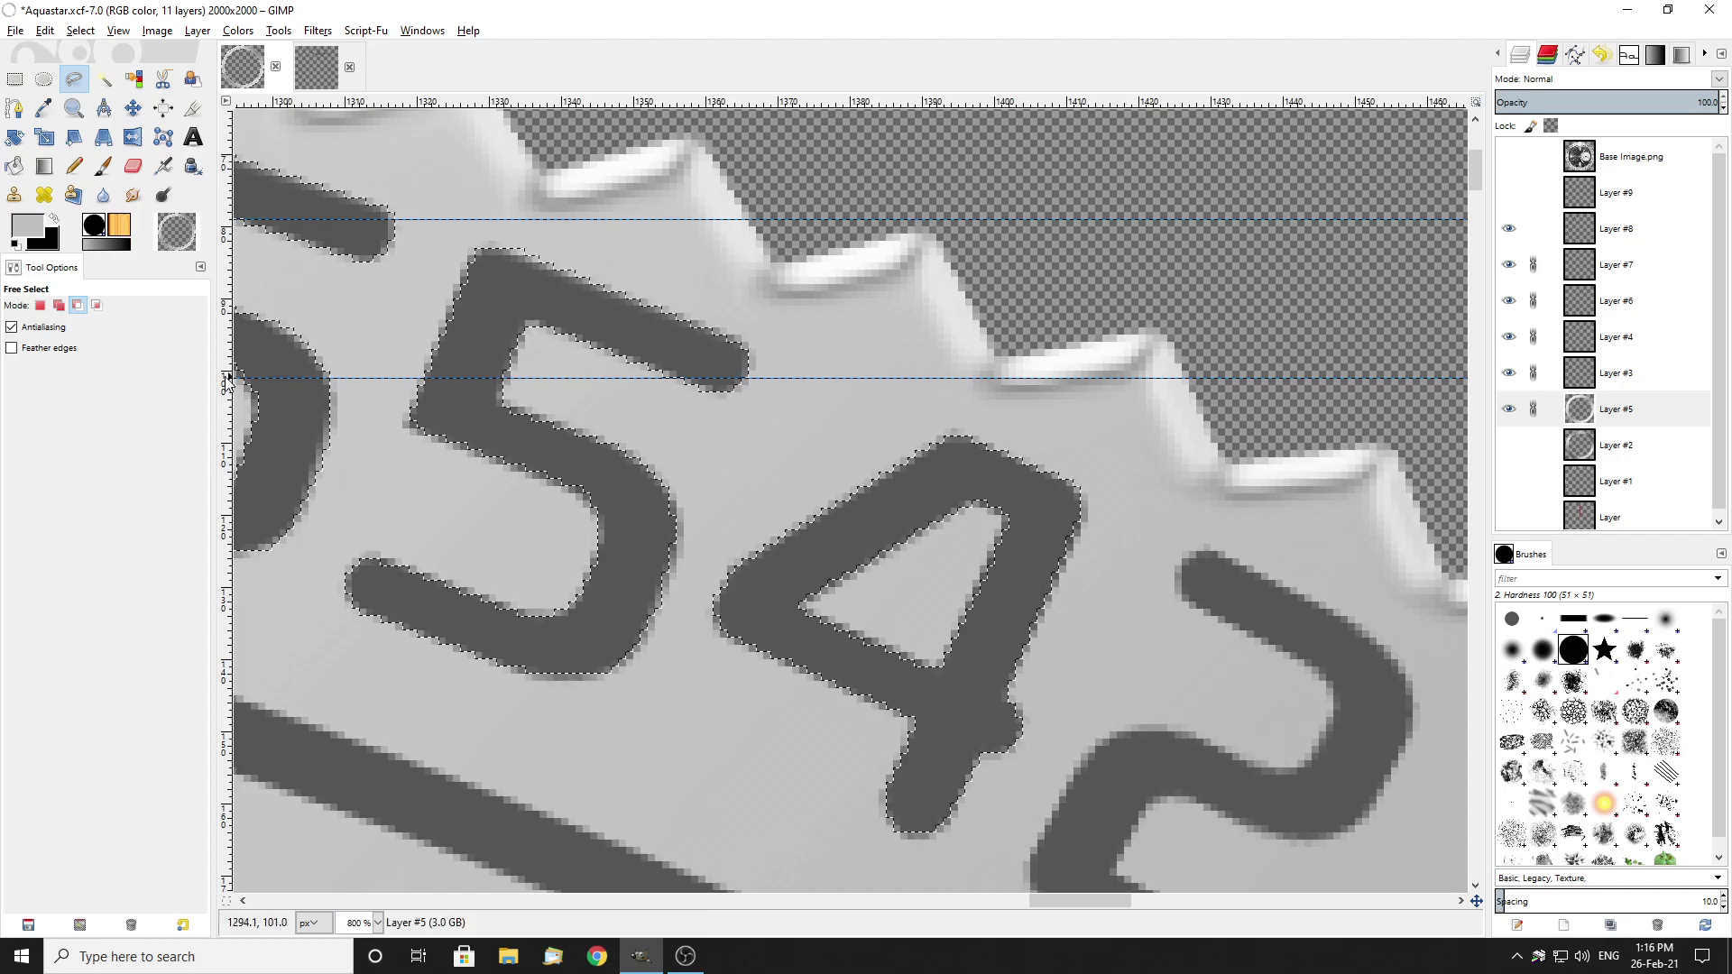
{"action": "left_click", "coordinate": [58, 307]}
{"action": "scroll", "coordinate": [700, 379], "scroll_direction": "down", "scroll_amount": 3}
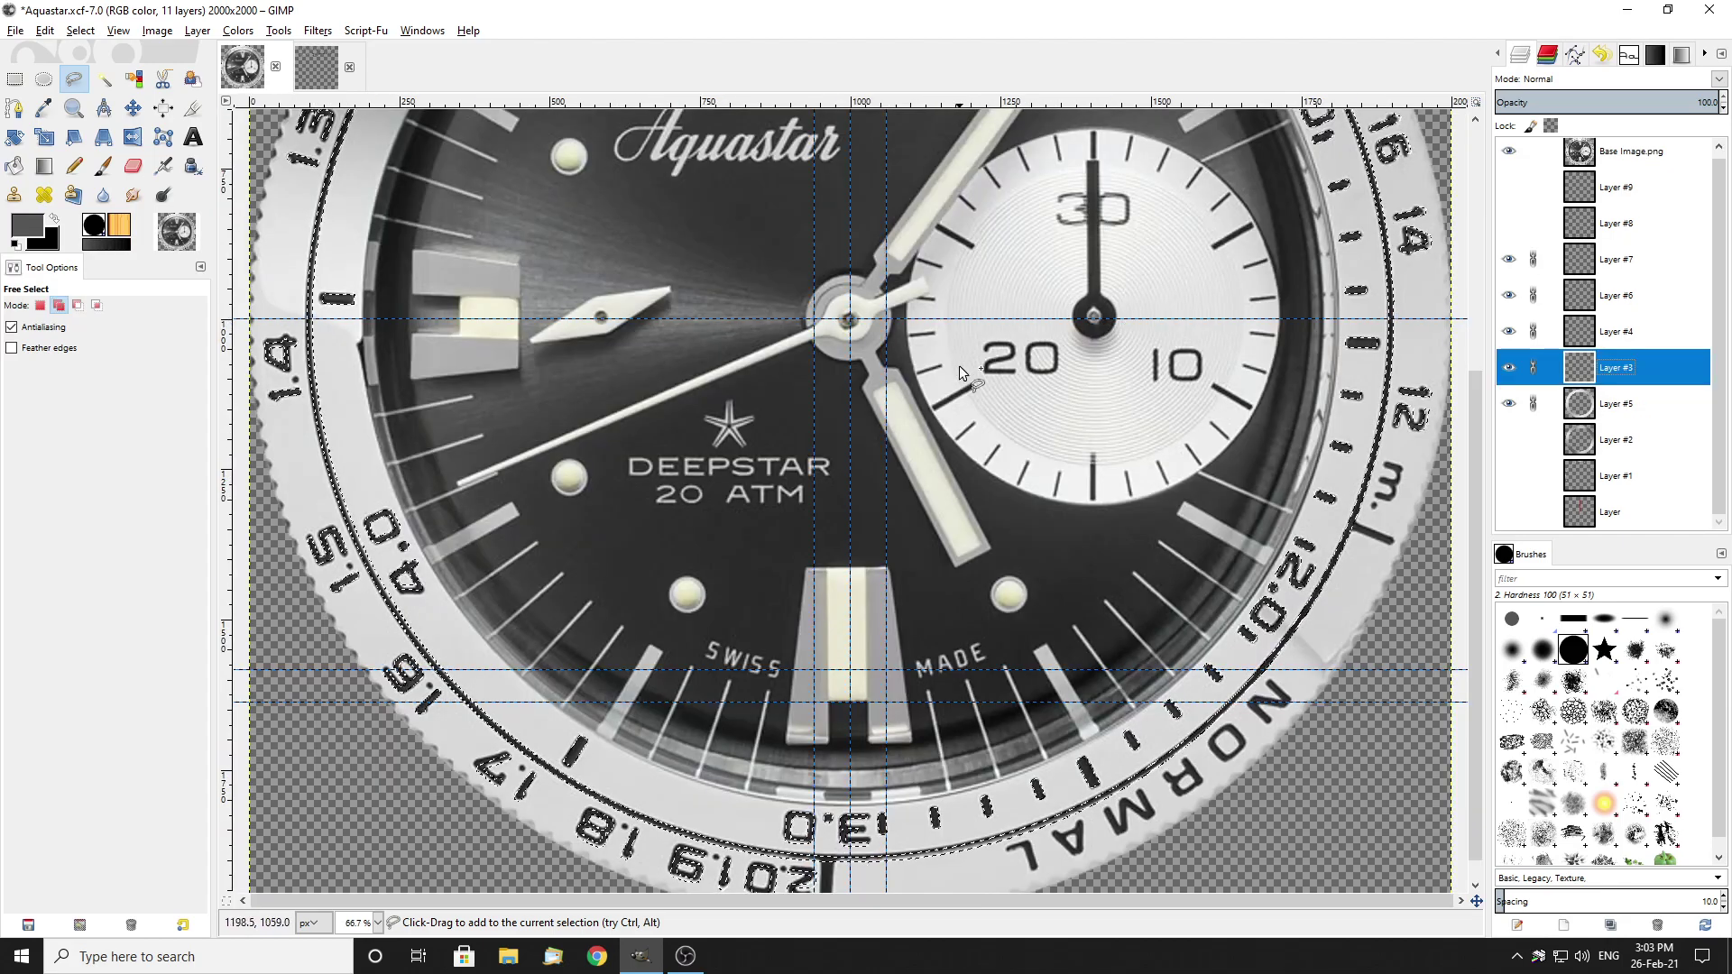
Step: Inspect the selected numerals, tick marks and ring line along the bezel's lower half over the base image
{"action": "scroll", "coordinate": [734, 372], "scroll_direction": "up", "scroll_amount": 5}
{"action": "scroll", "coordinate": [734, 372], "scroll_direction": "down", "scroll_amount": 5}
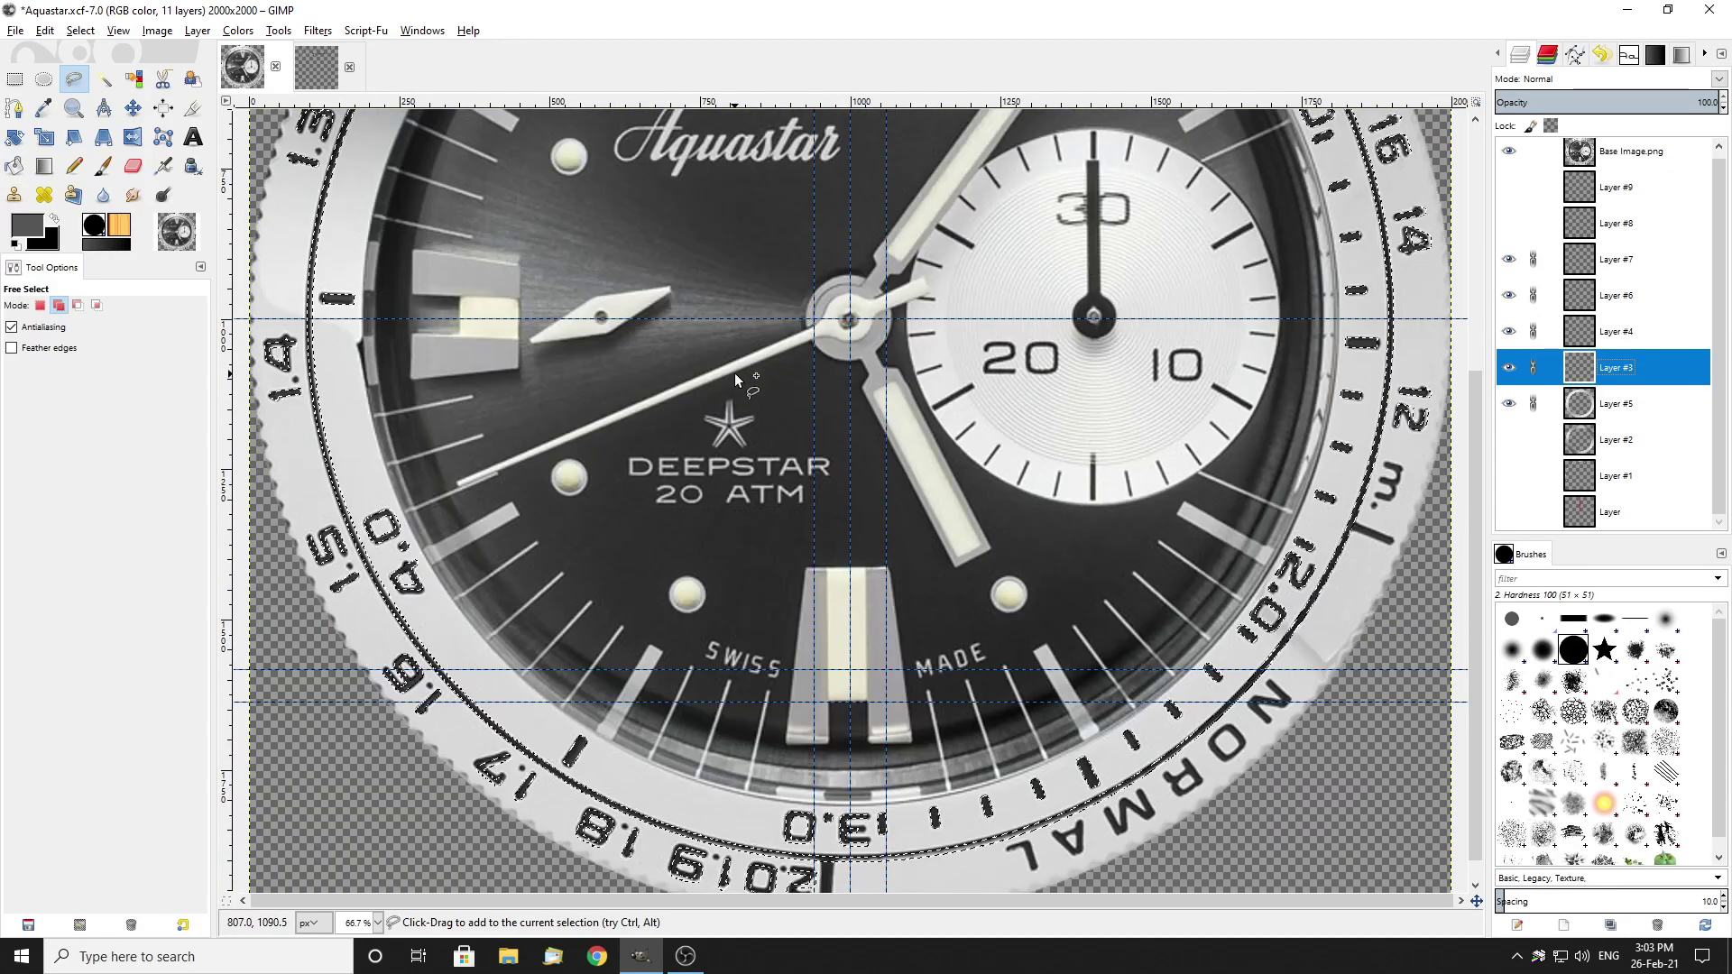
{"action": "scroll", "coordinate": [1051, 579], "scroll_direction": "down", "scroll_amount": 1}
{"action": "scroll", "coordinate": [1317, 712], "scroll_direction": "up", "scroll_amount": 2}
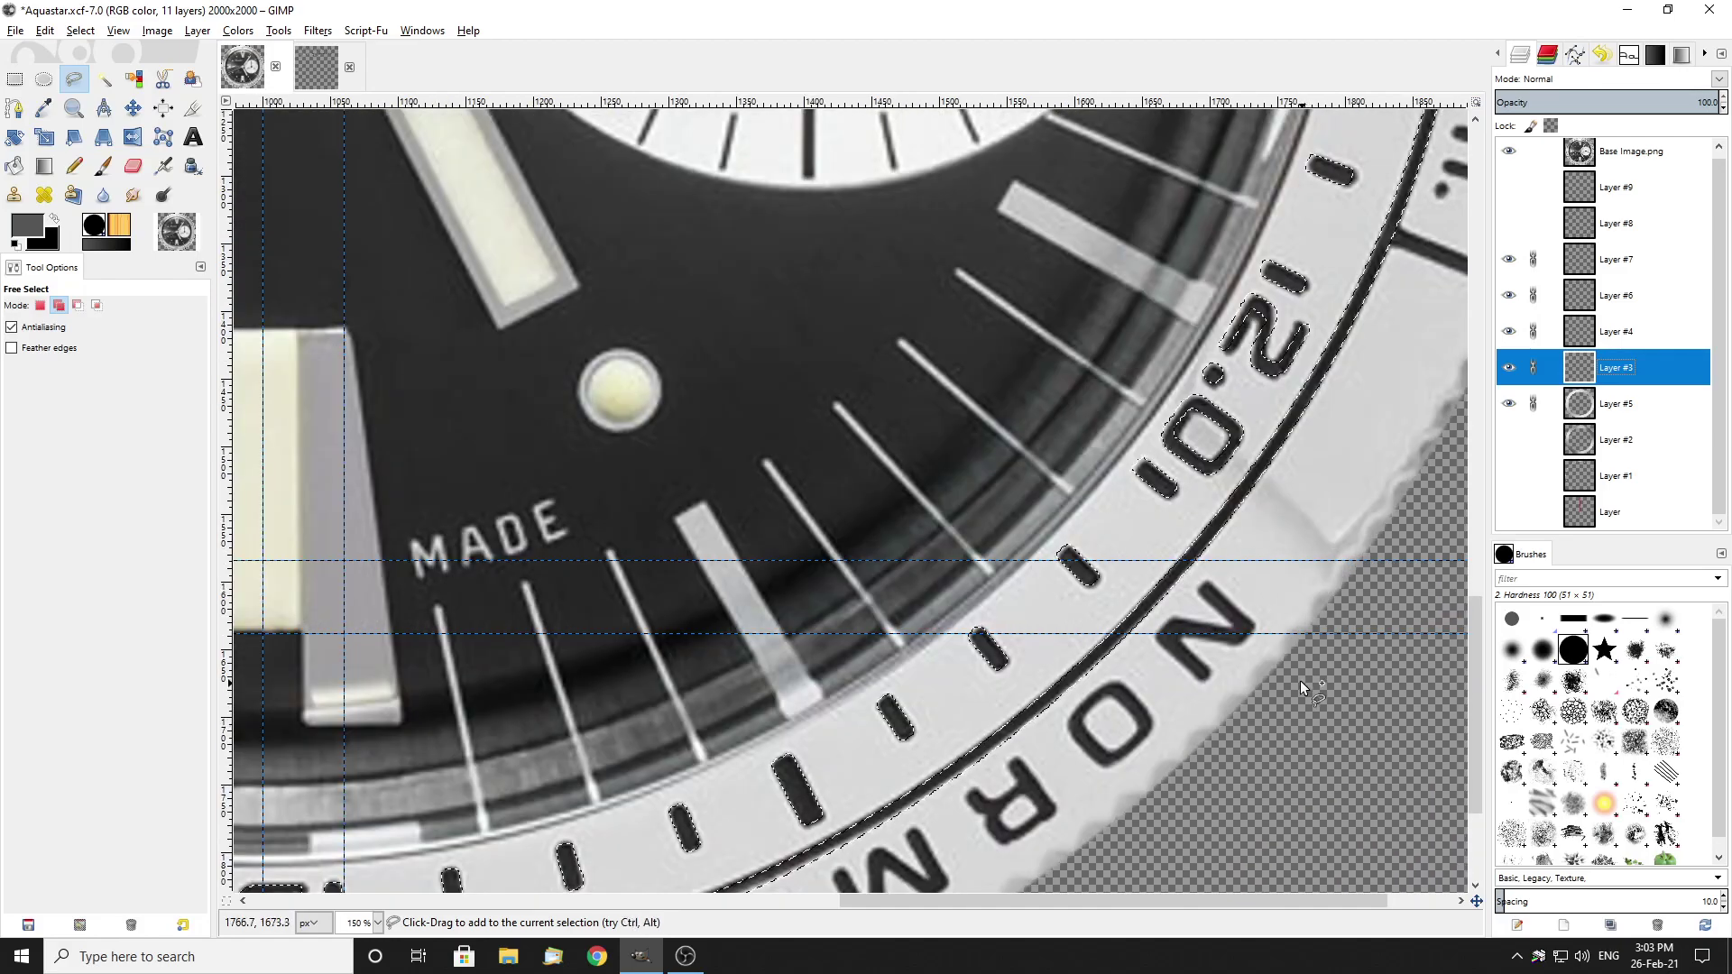
{"action": "scroll", "coordinate": [1200, 577], "scroll_direction": "down", "scroll_amount": 3}
{"action": "scroll", "coordinate": [1035, 414], "scroll_direction": "down", "scroll_amount": 2}
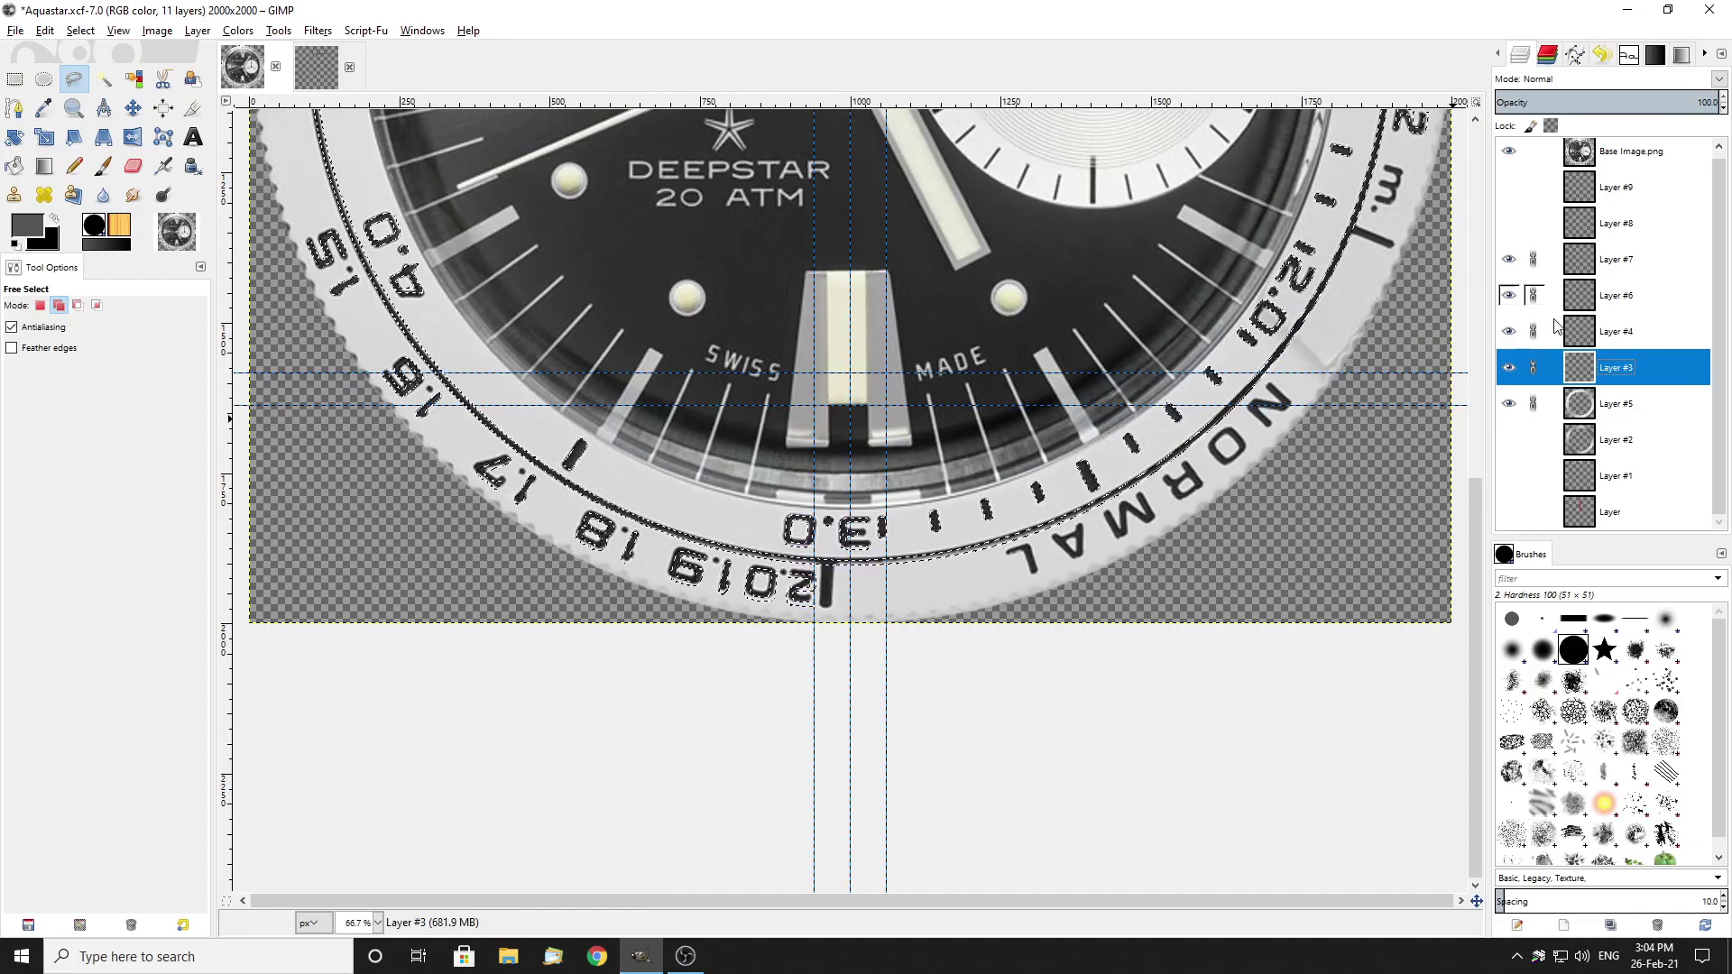
Step: Hide Base Image.png and Layers #7, #6, #4 and #3, and make Layer #5 the active layer
{"action": "left_click", "coordinate": [1508, 151]}
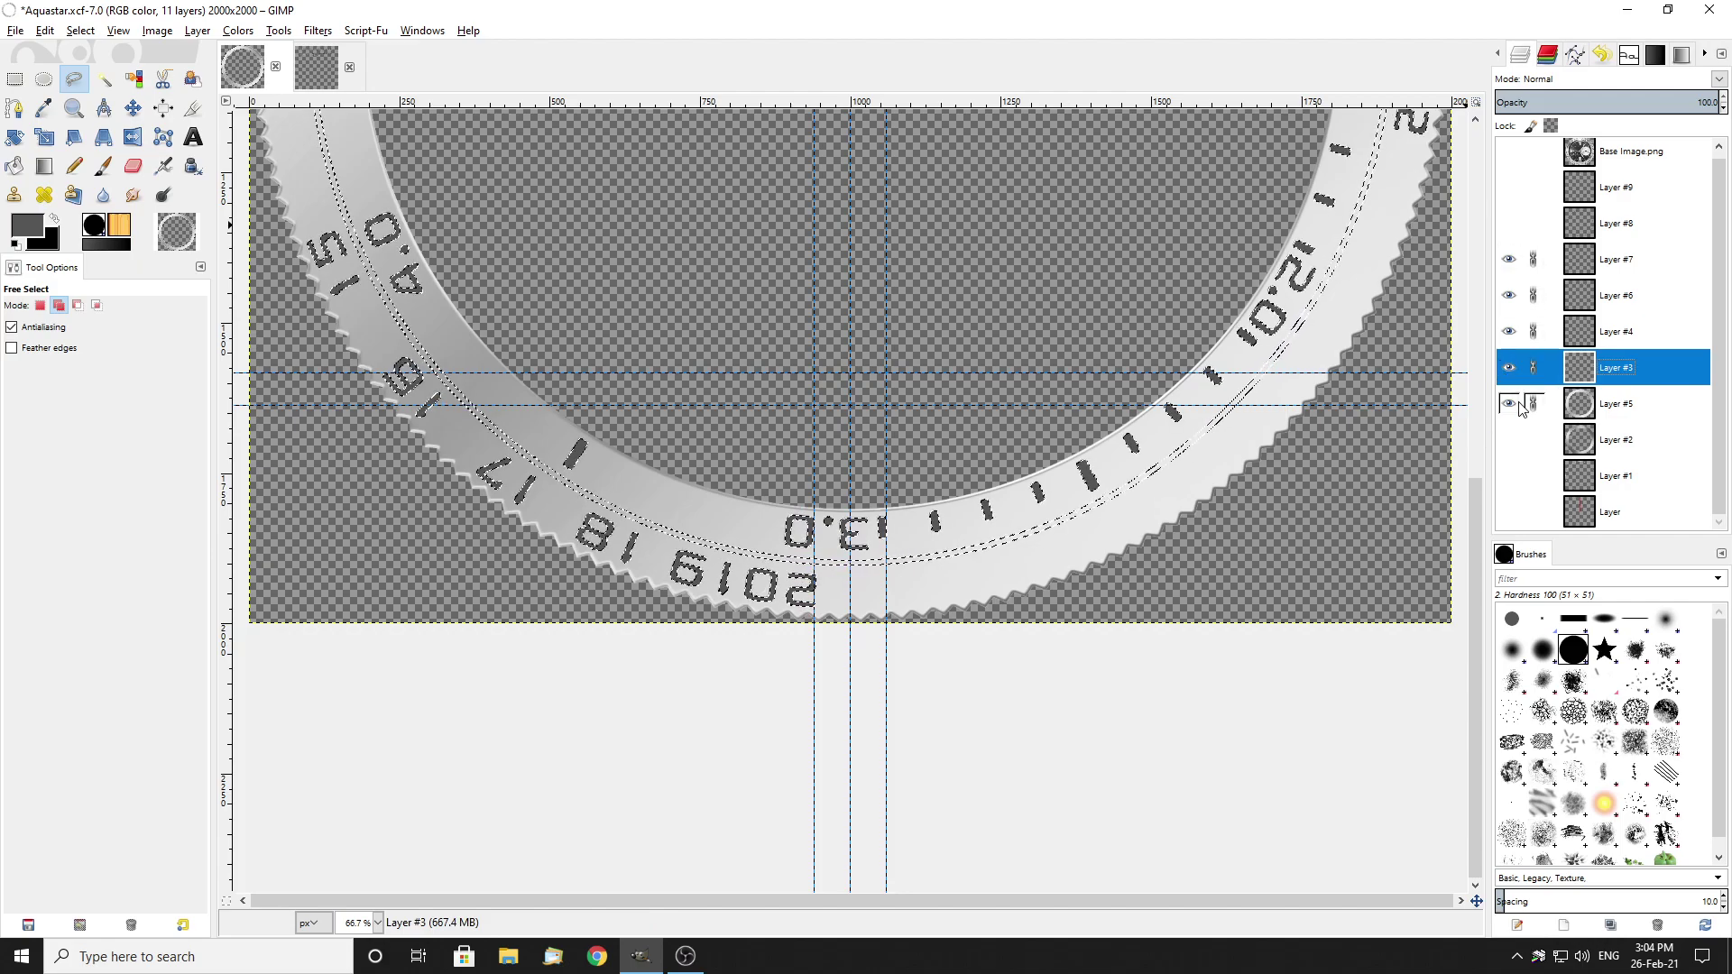
{"action": "left_click", "coordinate": [1509, 263]}
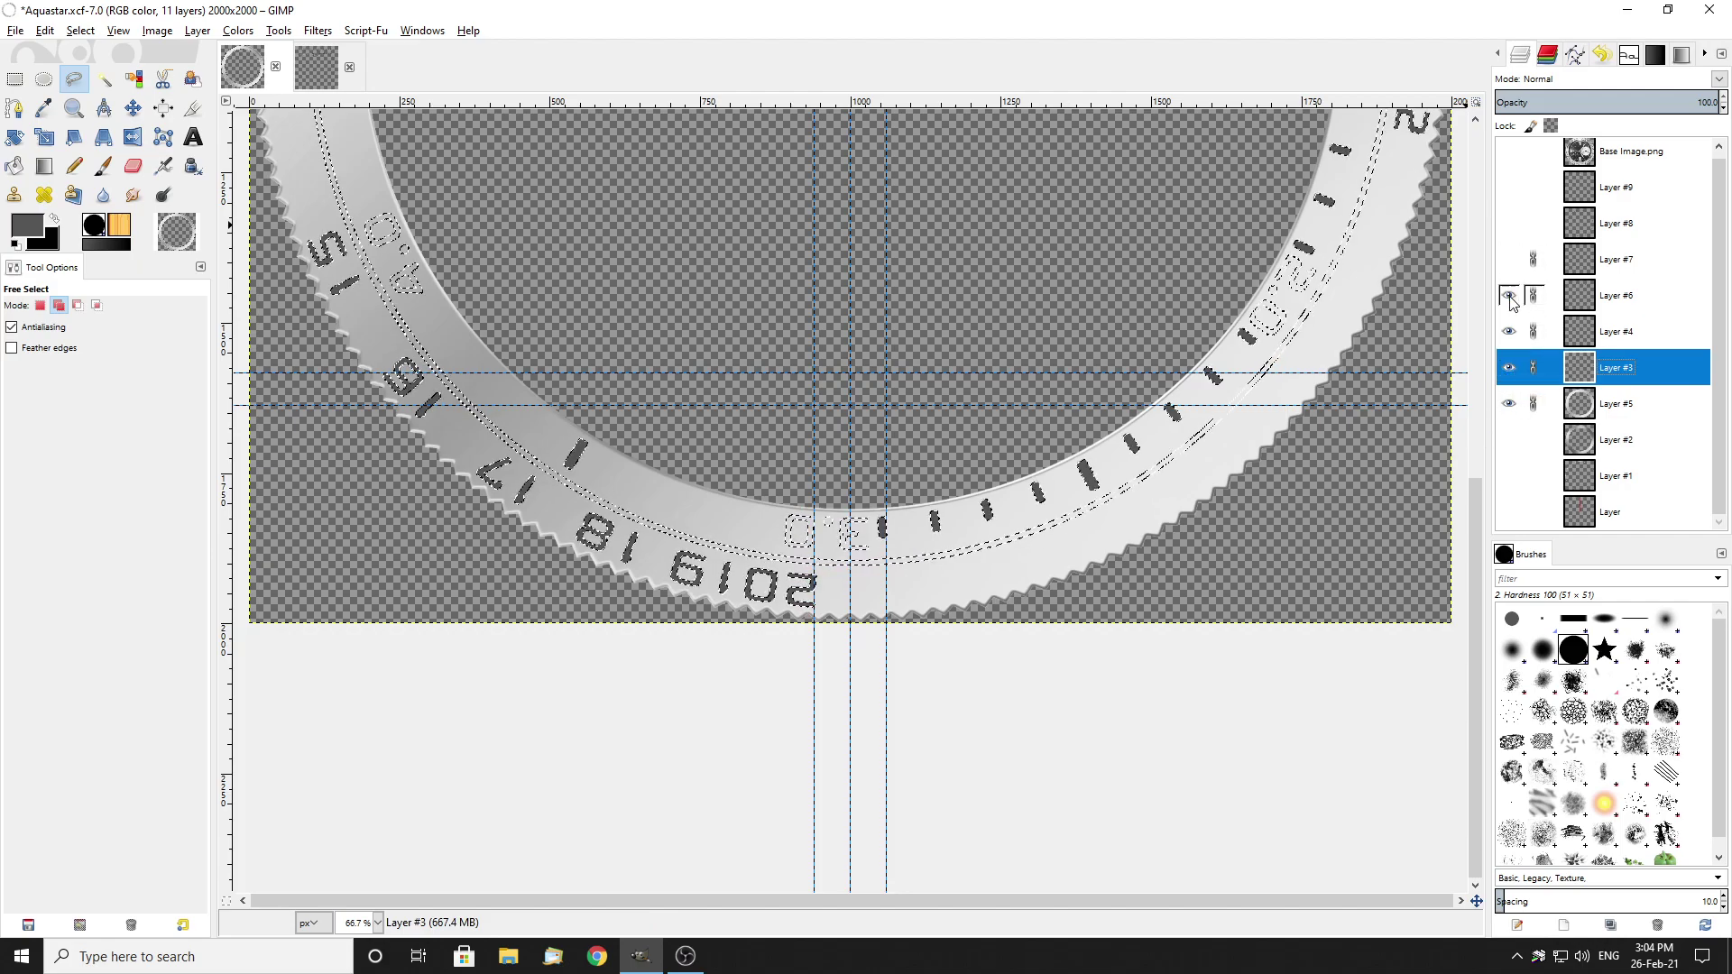
{"action": "left_click", "coordinate": [1508, 296]}
{"action": "left_click", "coordinate": [1508, 331]}
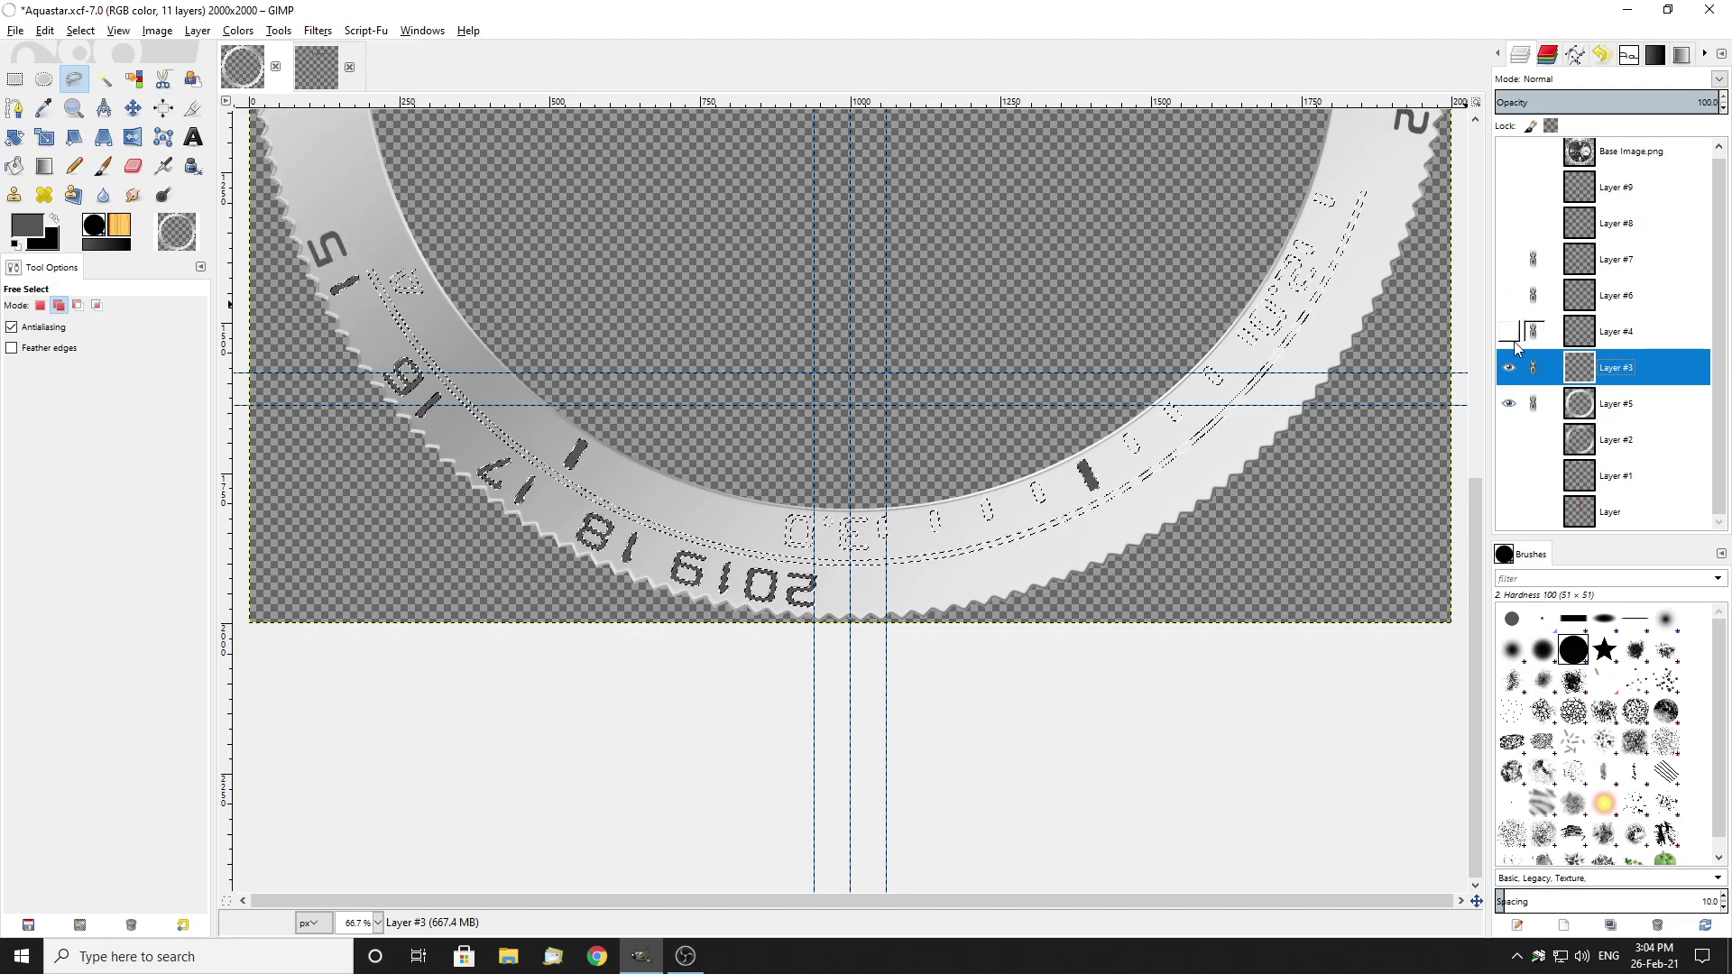
{"action": "left_click", "coordinate": [1508, 367]}
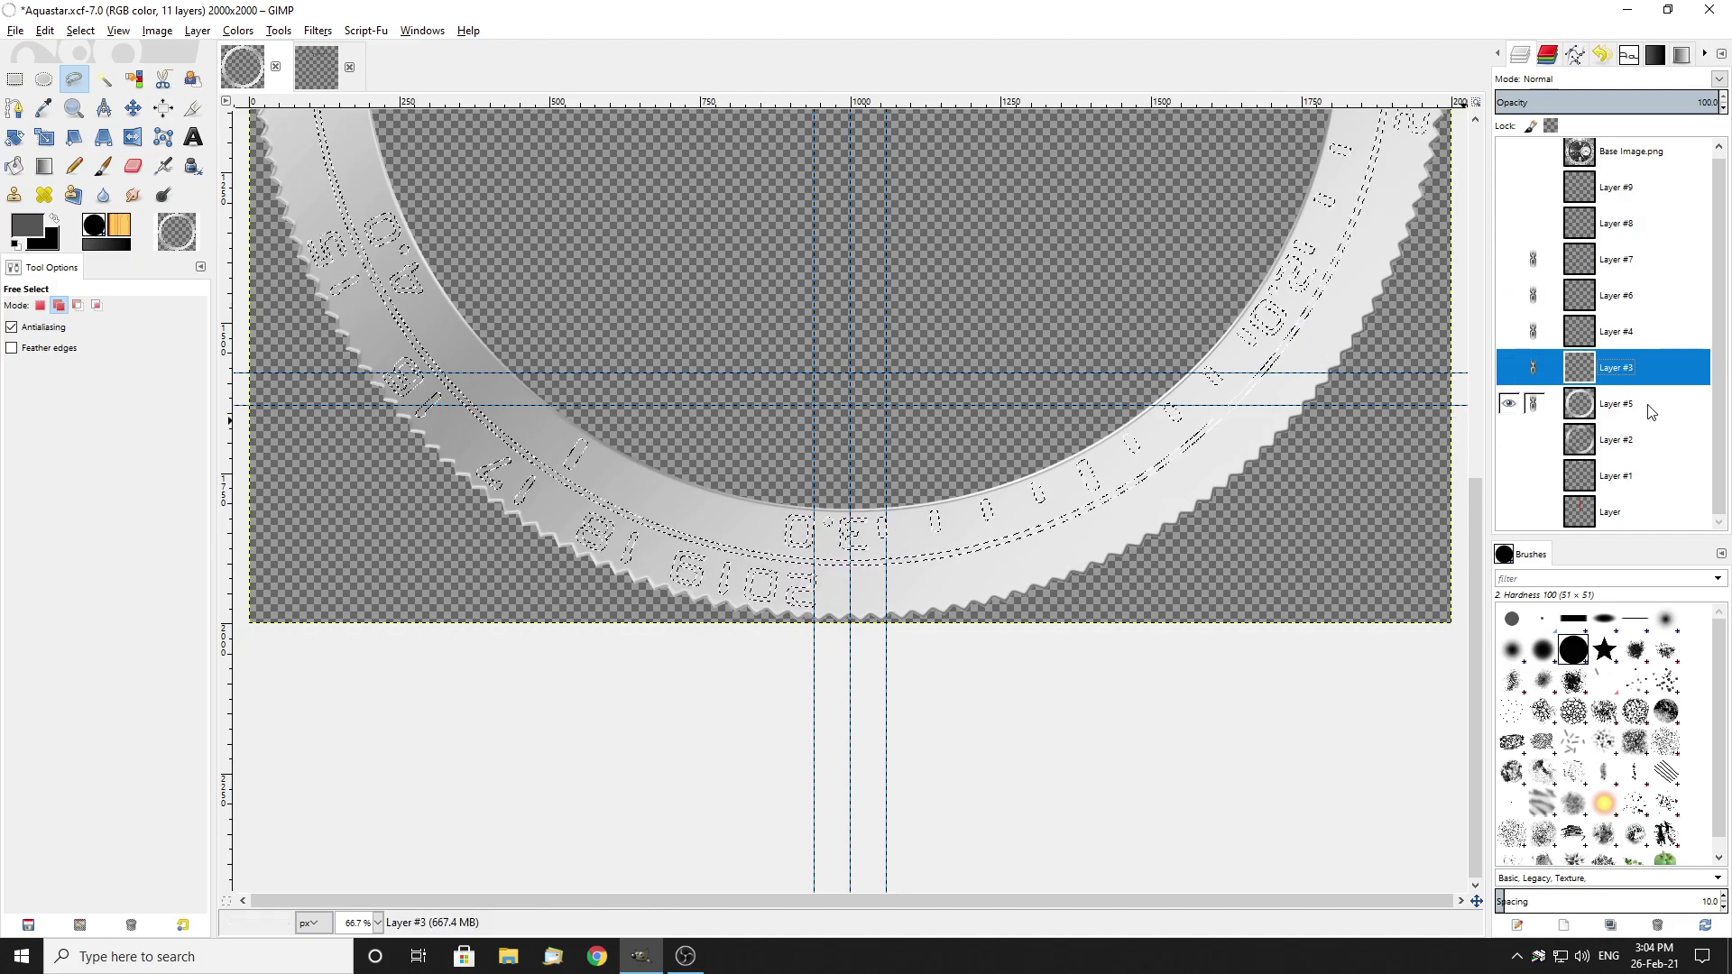
{"action": "left_click", "coordinate": [1614, 403]}
Step: Apply the Add Bevel filter to Layer #5 with thickness 5, working on a copy of the image
{"action": "scroll", "coordinate": [942, 451], "scroll_direction": "up", "scroll_amount": 2}
{"action": "scroll", "coordinate": [1016, 501], "scroll_direction": "down", "scroll_amount": 1}
{"action": "scroll", "coordinate": [913, 465], "scroll_direction": "up", "scroll_amount": 15}
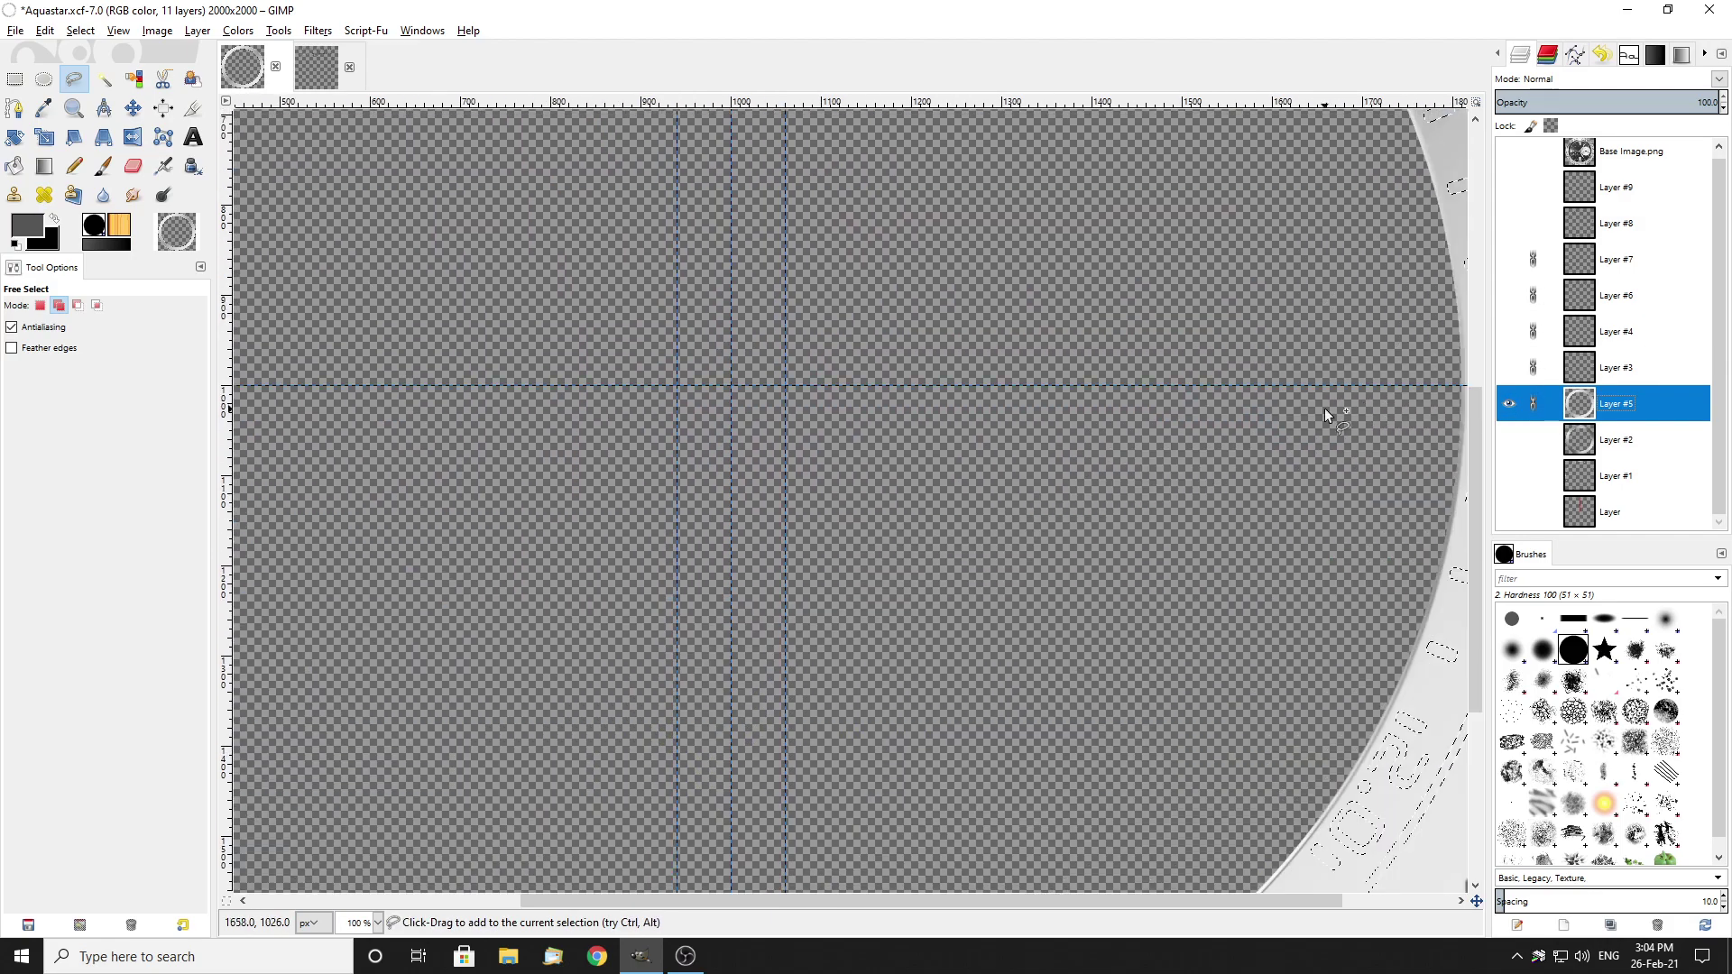
{"action": "scroll", "coordinate": [1028, 391], "scroll_direction": "down", "scroll_amount": 1}
{"action": "scroll", "coordinate": [1029, 398], "scroll_direction": "down", "scroll_amount": 5}
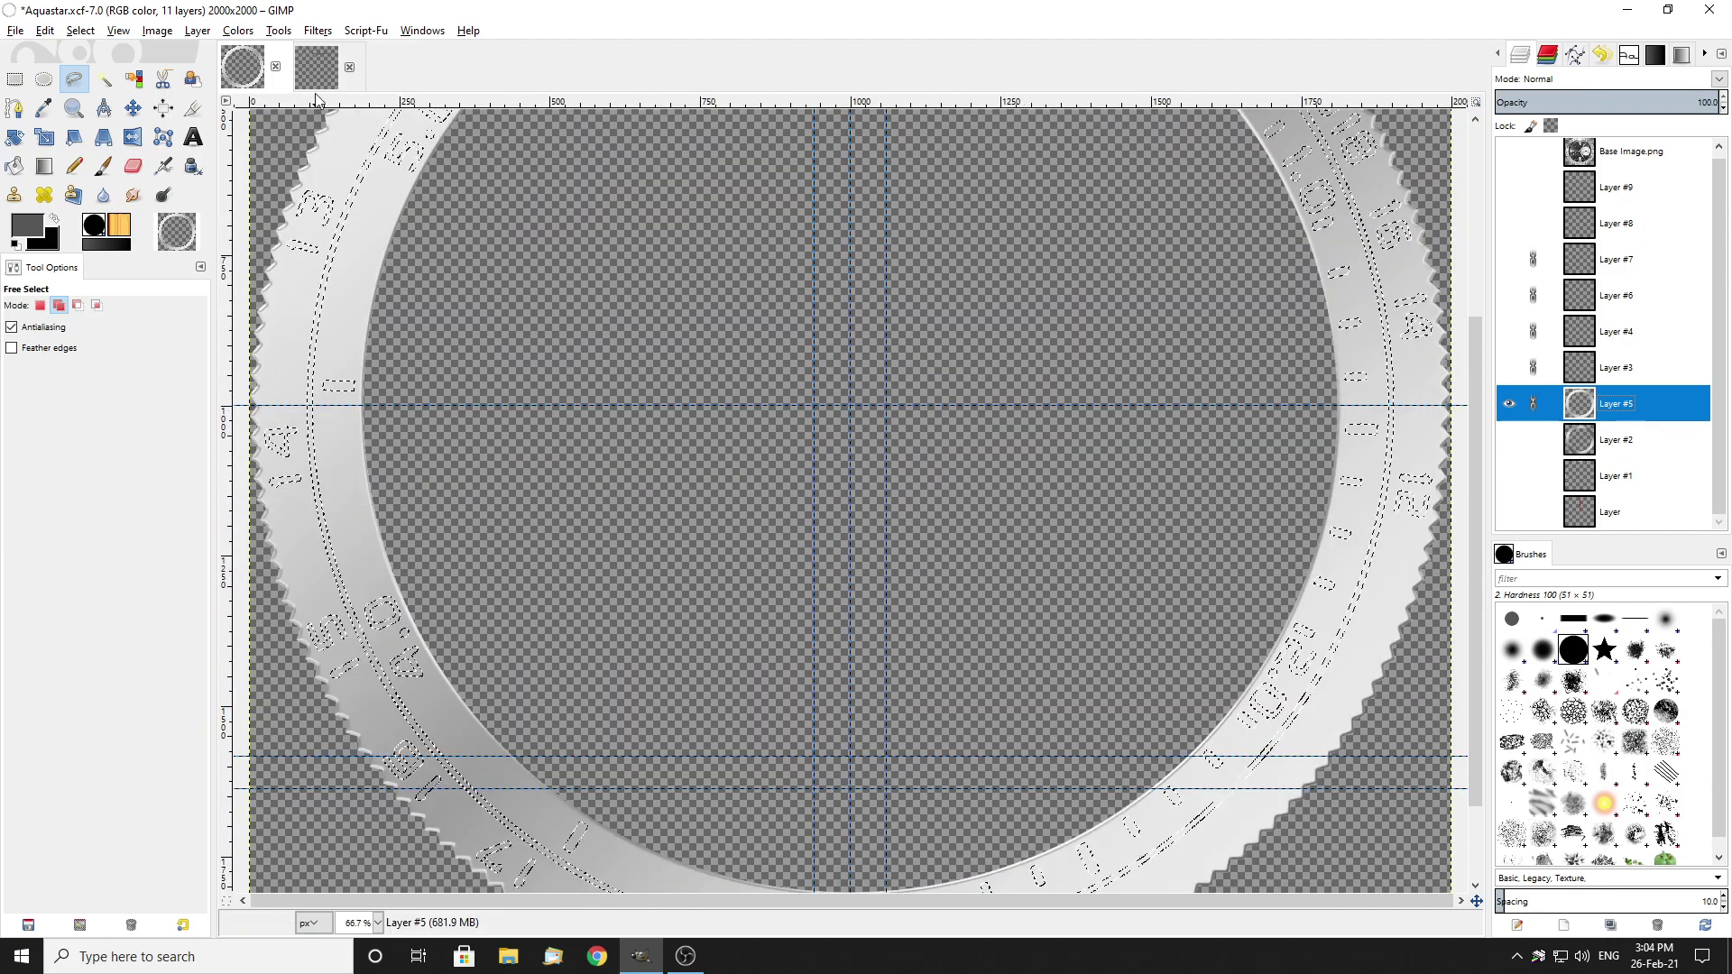
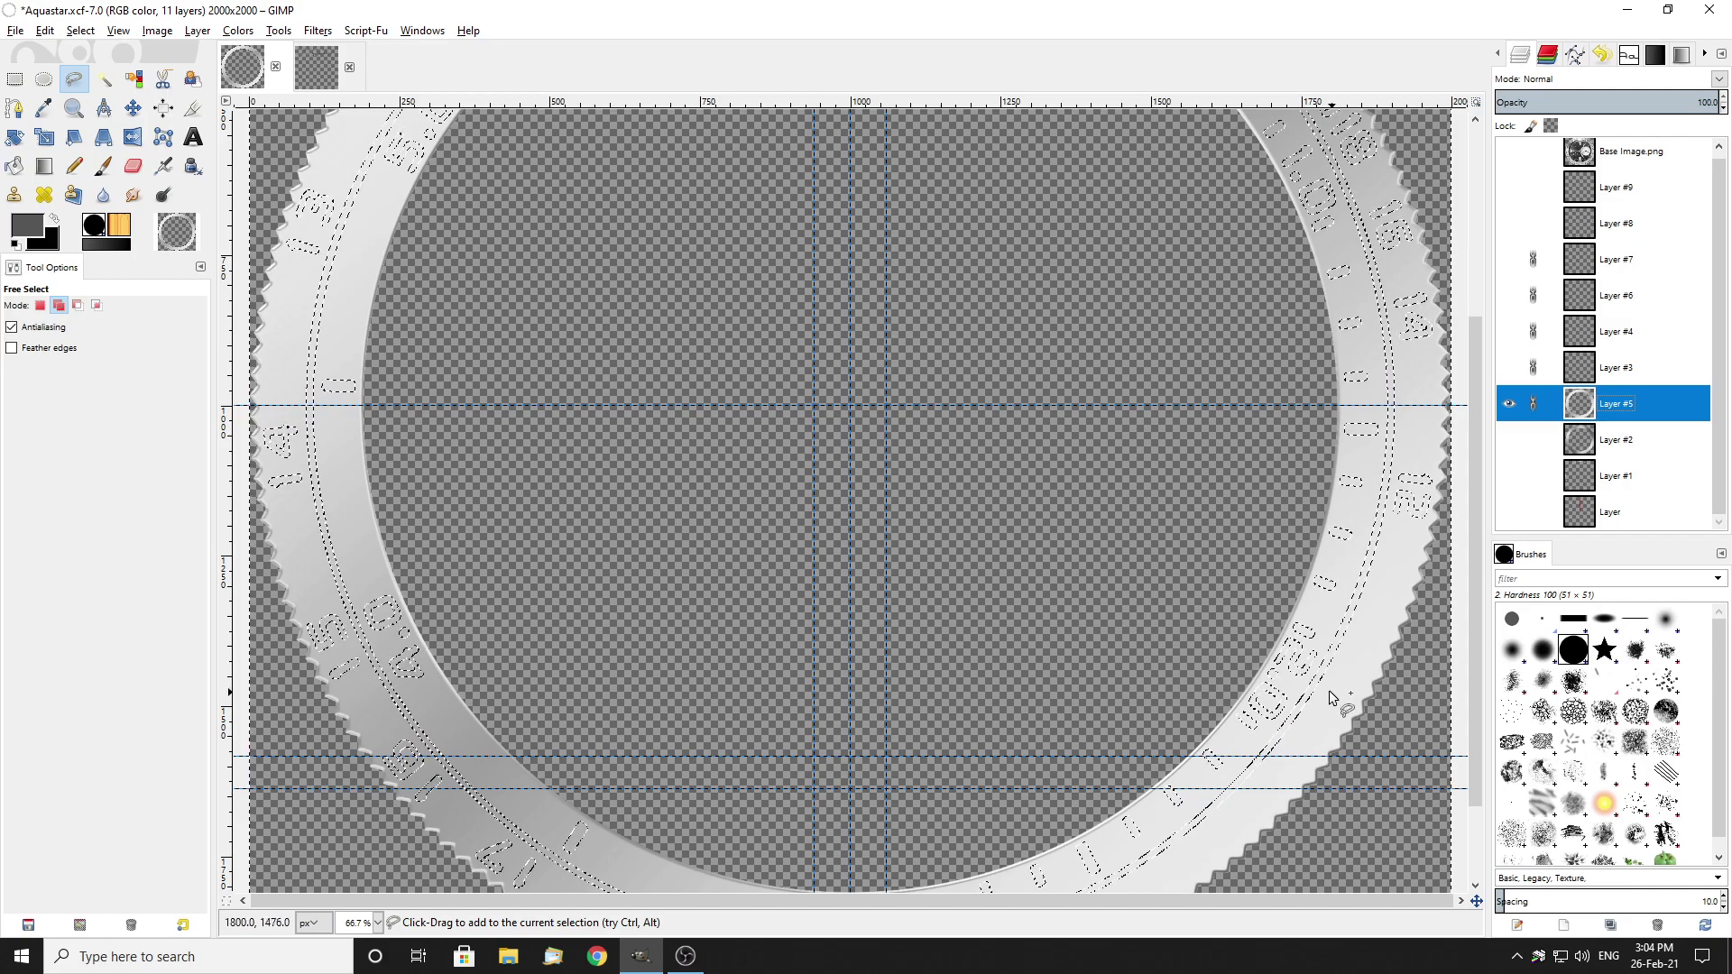
{"action": "left_click", "coordinate": [318, 30]}
{"action": "mouse_move", "coordinate": [484, 297]}
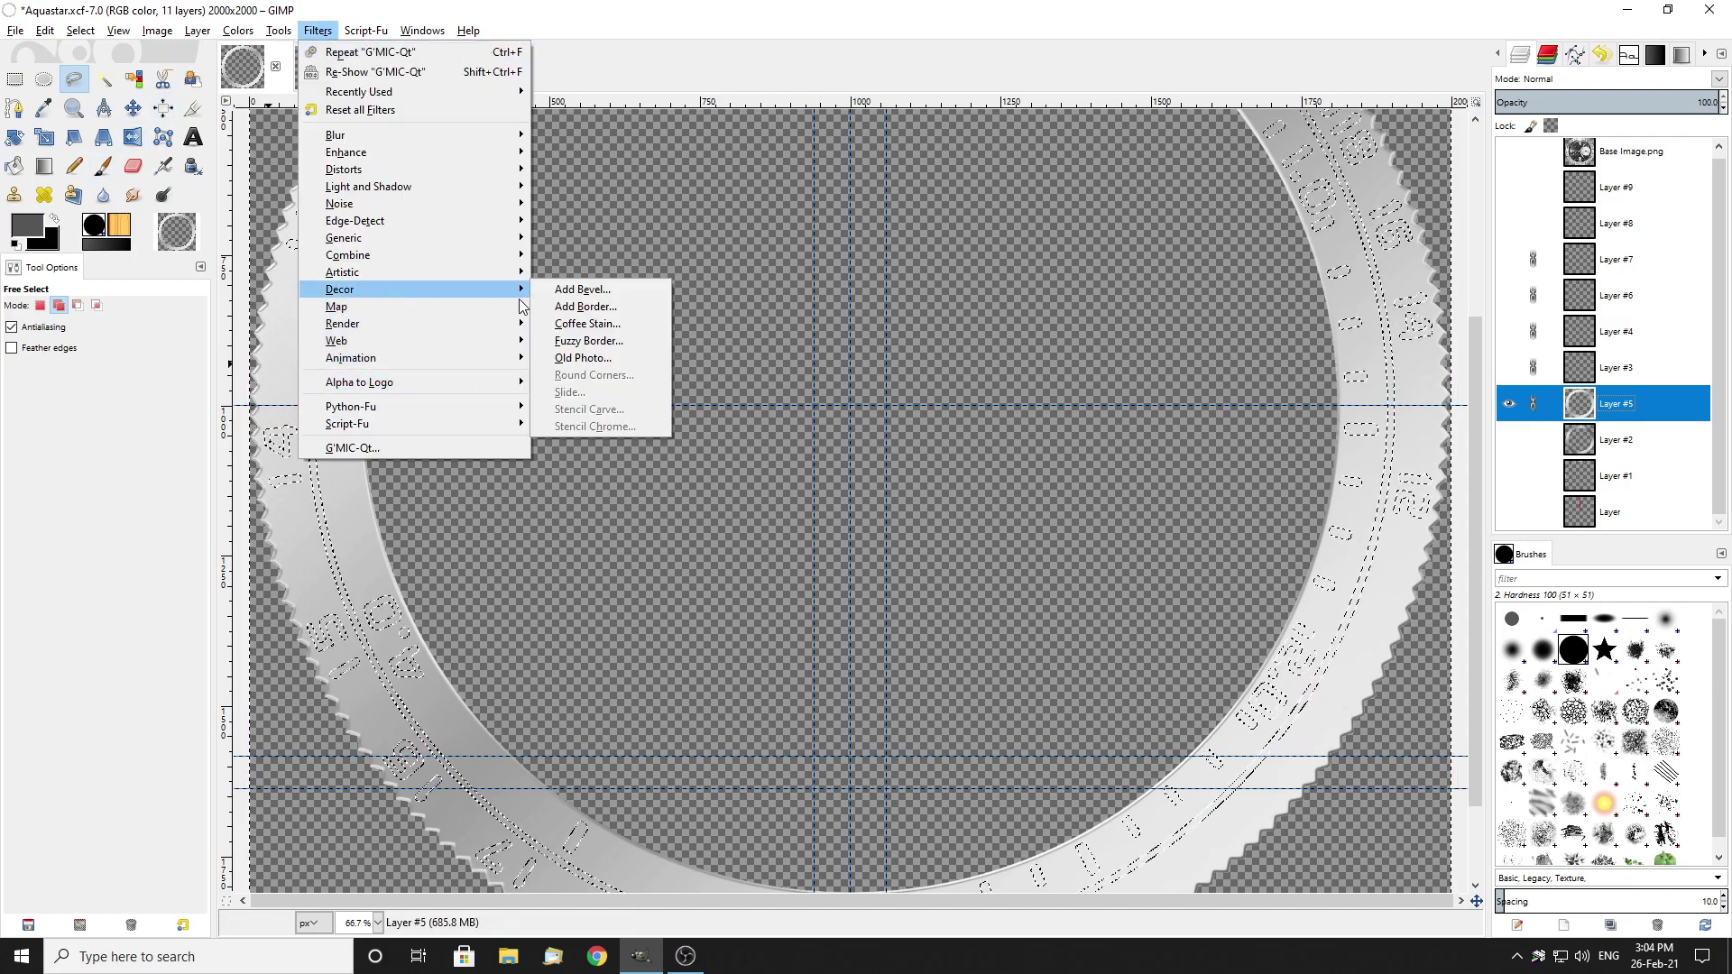
{"action": "left_click", "coordinate": [570, 289]}
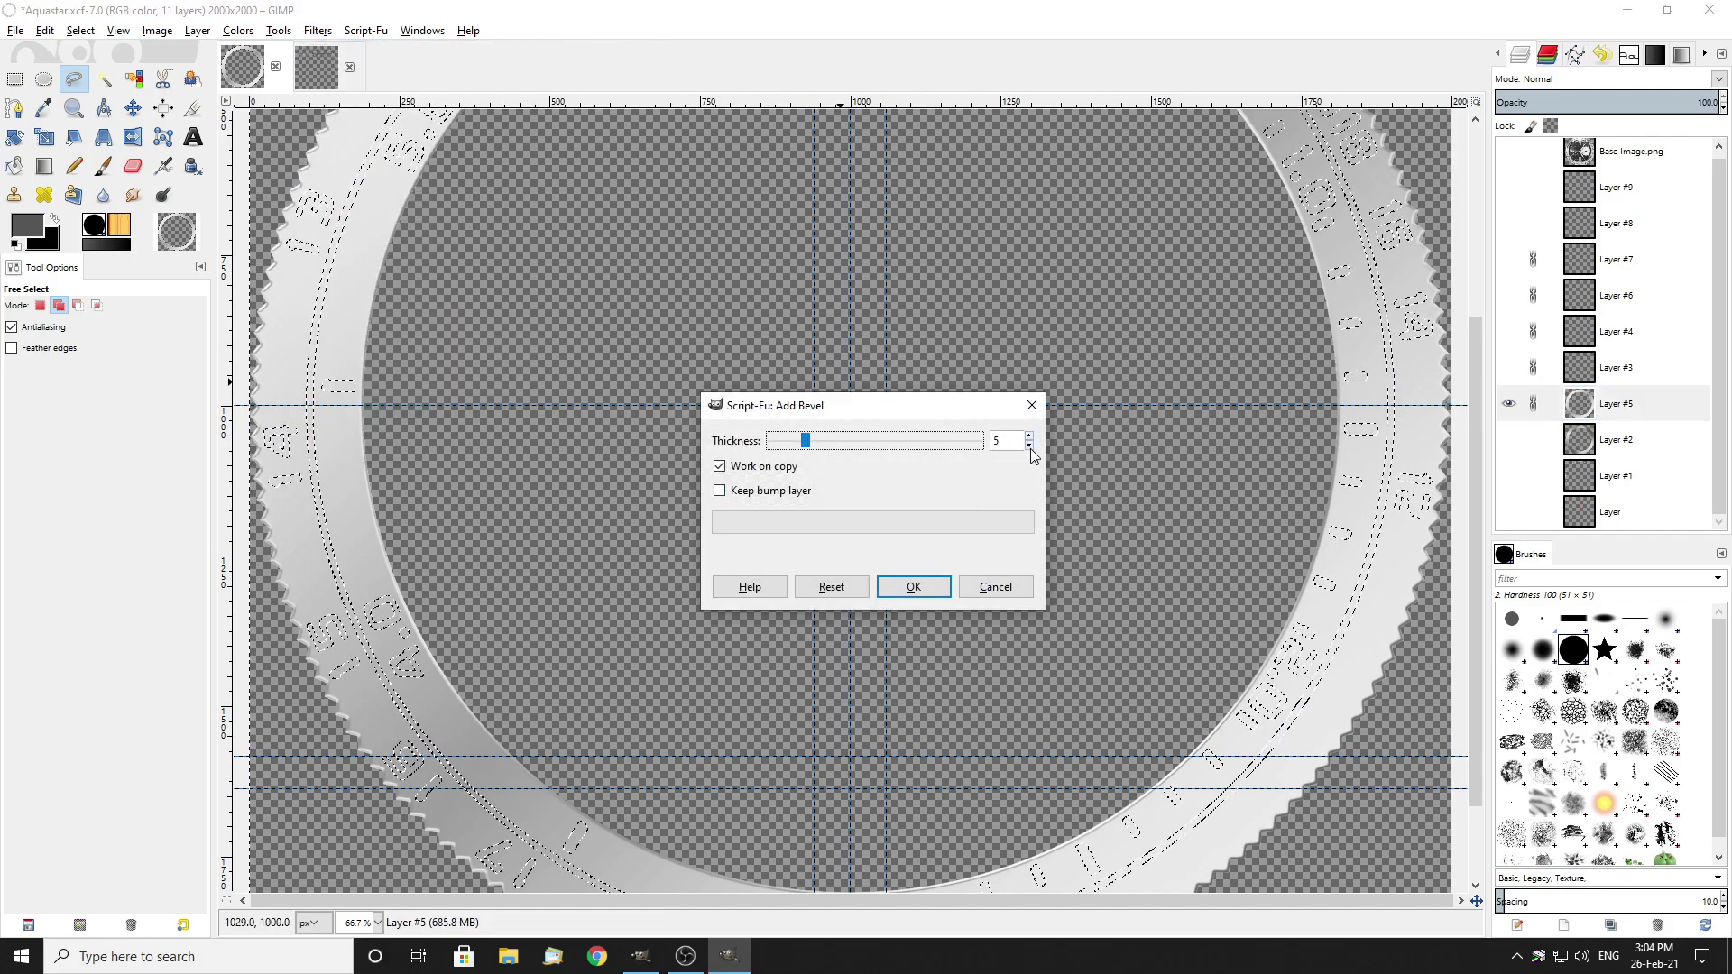
{"action": "left_click", "coordinate": [913, 587]}
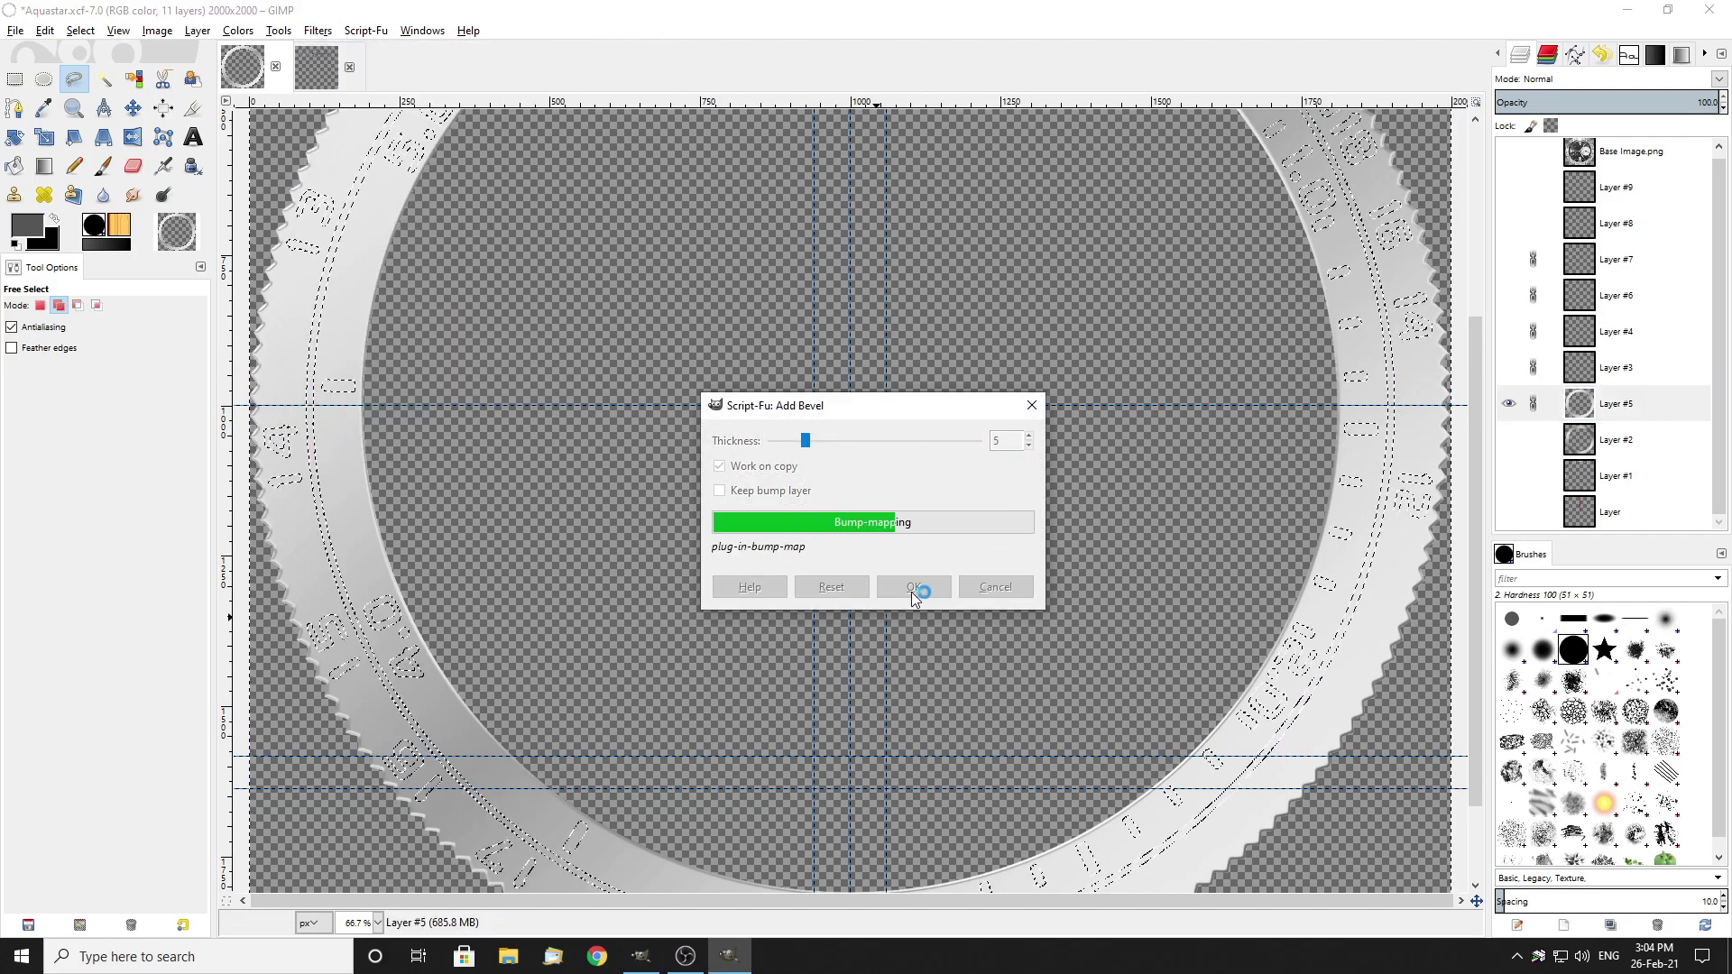
Step: Show Layers #7, #6, #4 and #3 in the bevelled copy and inspect the '12' and its nearby tick mark
{"action": "scroll", "coordinate": [588, 257], "scroll_direction": "up", "scroll_amount": 1}
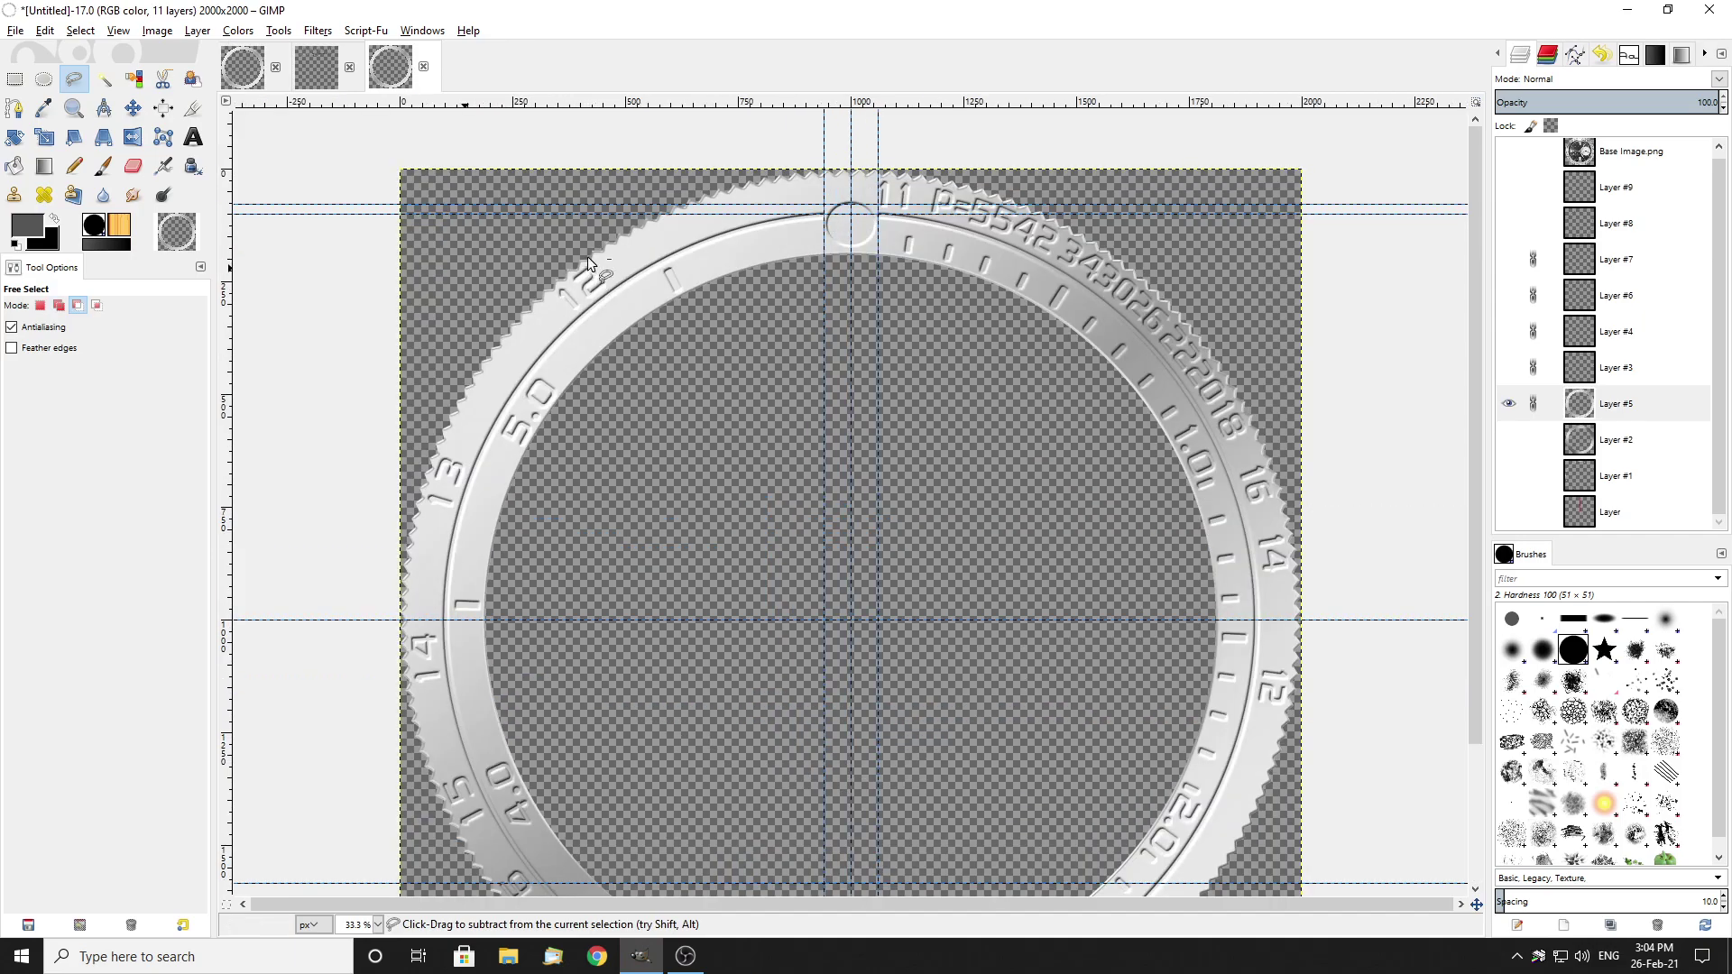
{"action": "scroll", "coordinate": [588, 257], "scroll_direction": "up", "scroll_amount": 5}
{"action": "scroll", "coordinate": [647, 292], "scroll_direction": "up", "scroll_amount": 2}
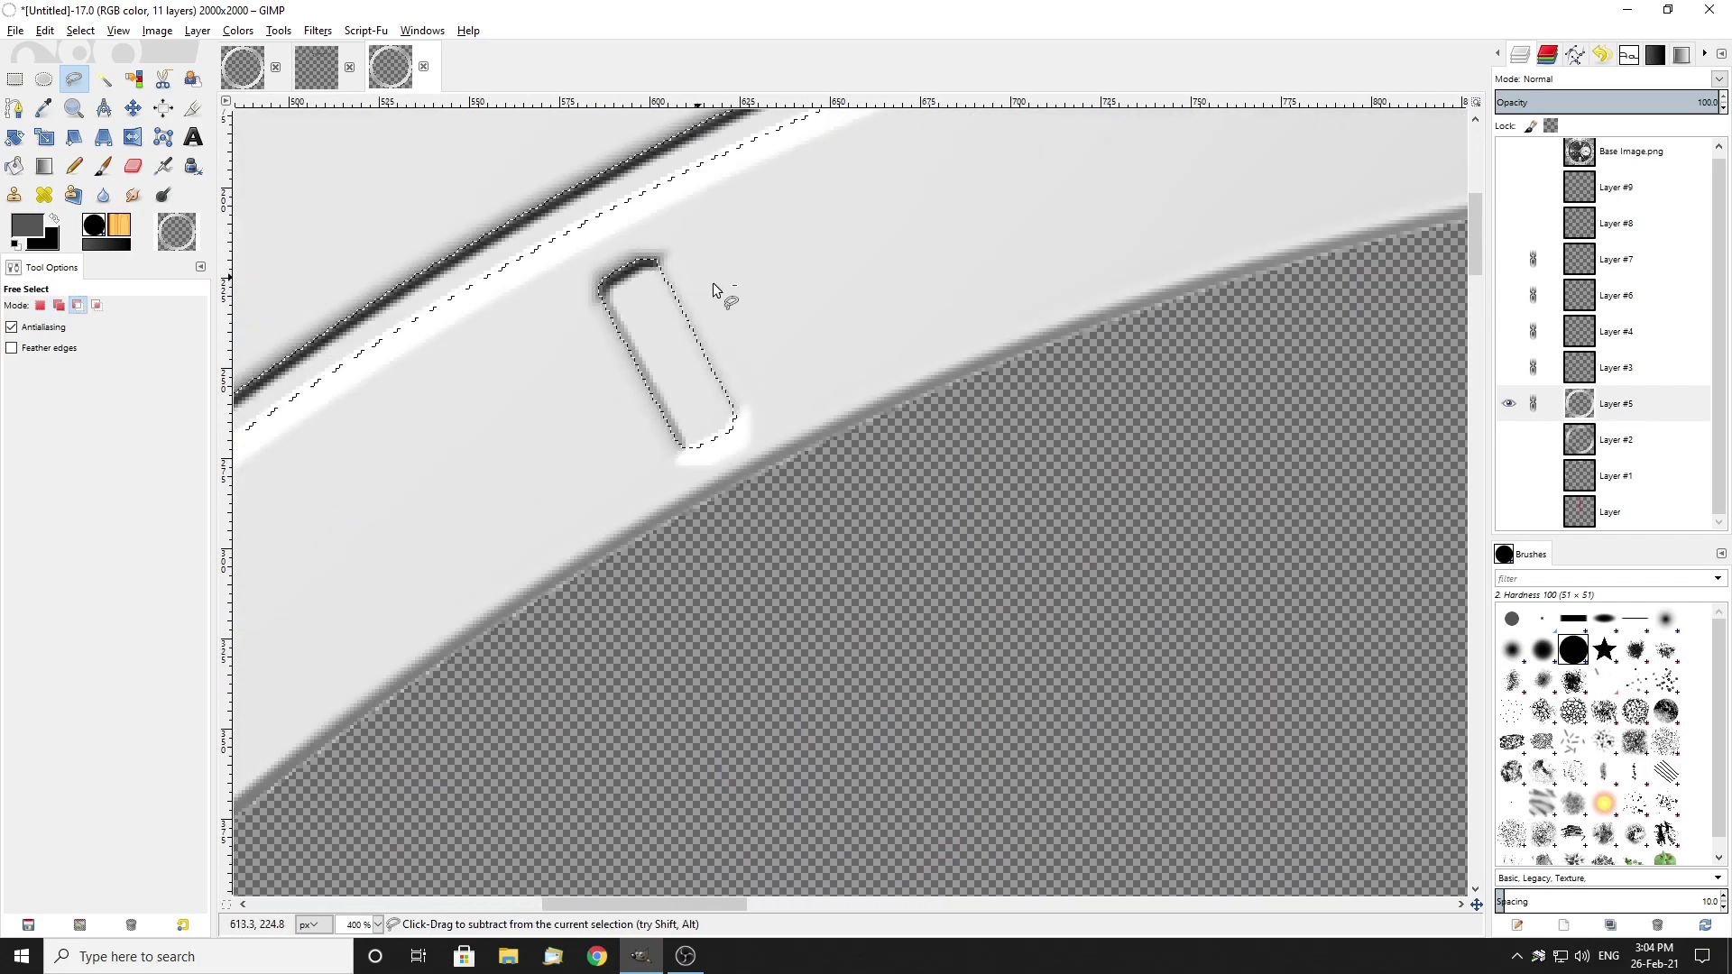
{"action": "scroll", "coordinate": [703, 278], "scroll_direction": "down", "scroll_amount": 3}
{"action": "left_click_drag", "start_coordinate": [1508, 261], "coordinate": [1508, 368]}
{"action": "scroll", "coordinate": [563, 329], "scroll_direction": "up", "scroll_amount": 3}
{"action": "scroll", "coordinate": [469, 334], "scroll_direction": "down", "scroll_amount": 2}
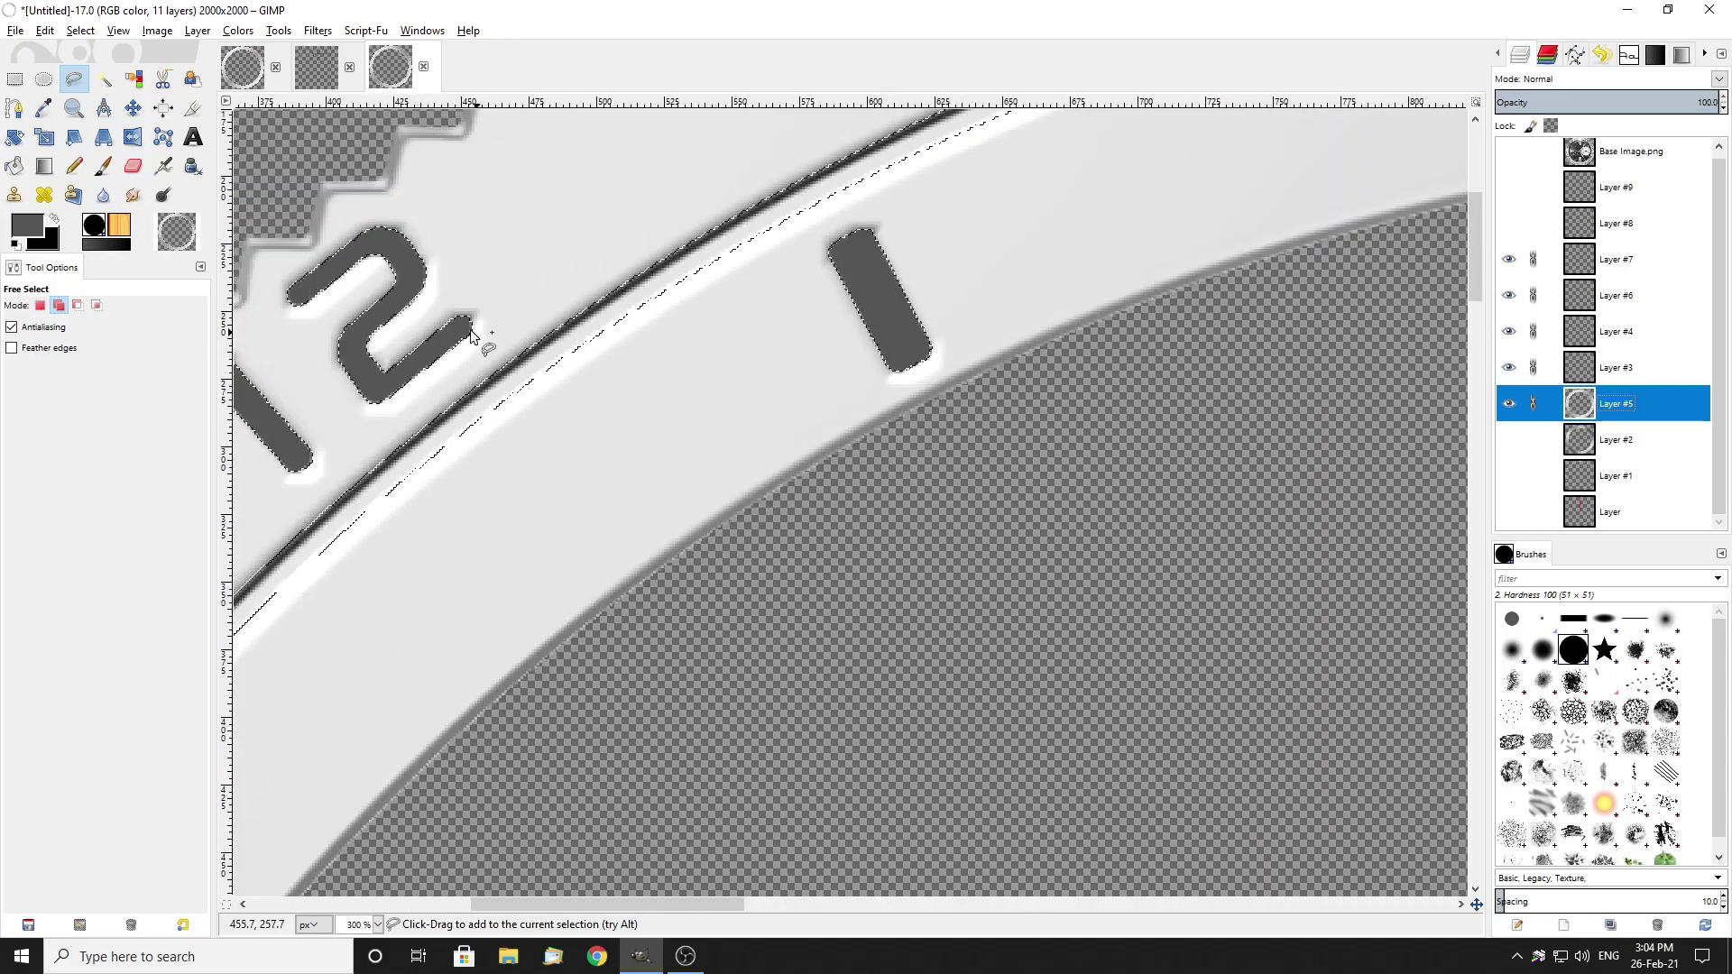
{"action": "scroll", "coordinate": [348, 301], "scroll_direction": "up", "scroll_amount": 4}
{"action": "scroll", "coordinate": [681, 354], "scroll_direction": "down", "scroll_amount": 2}
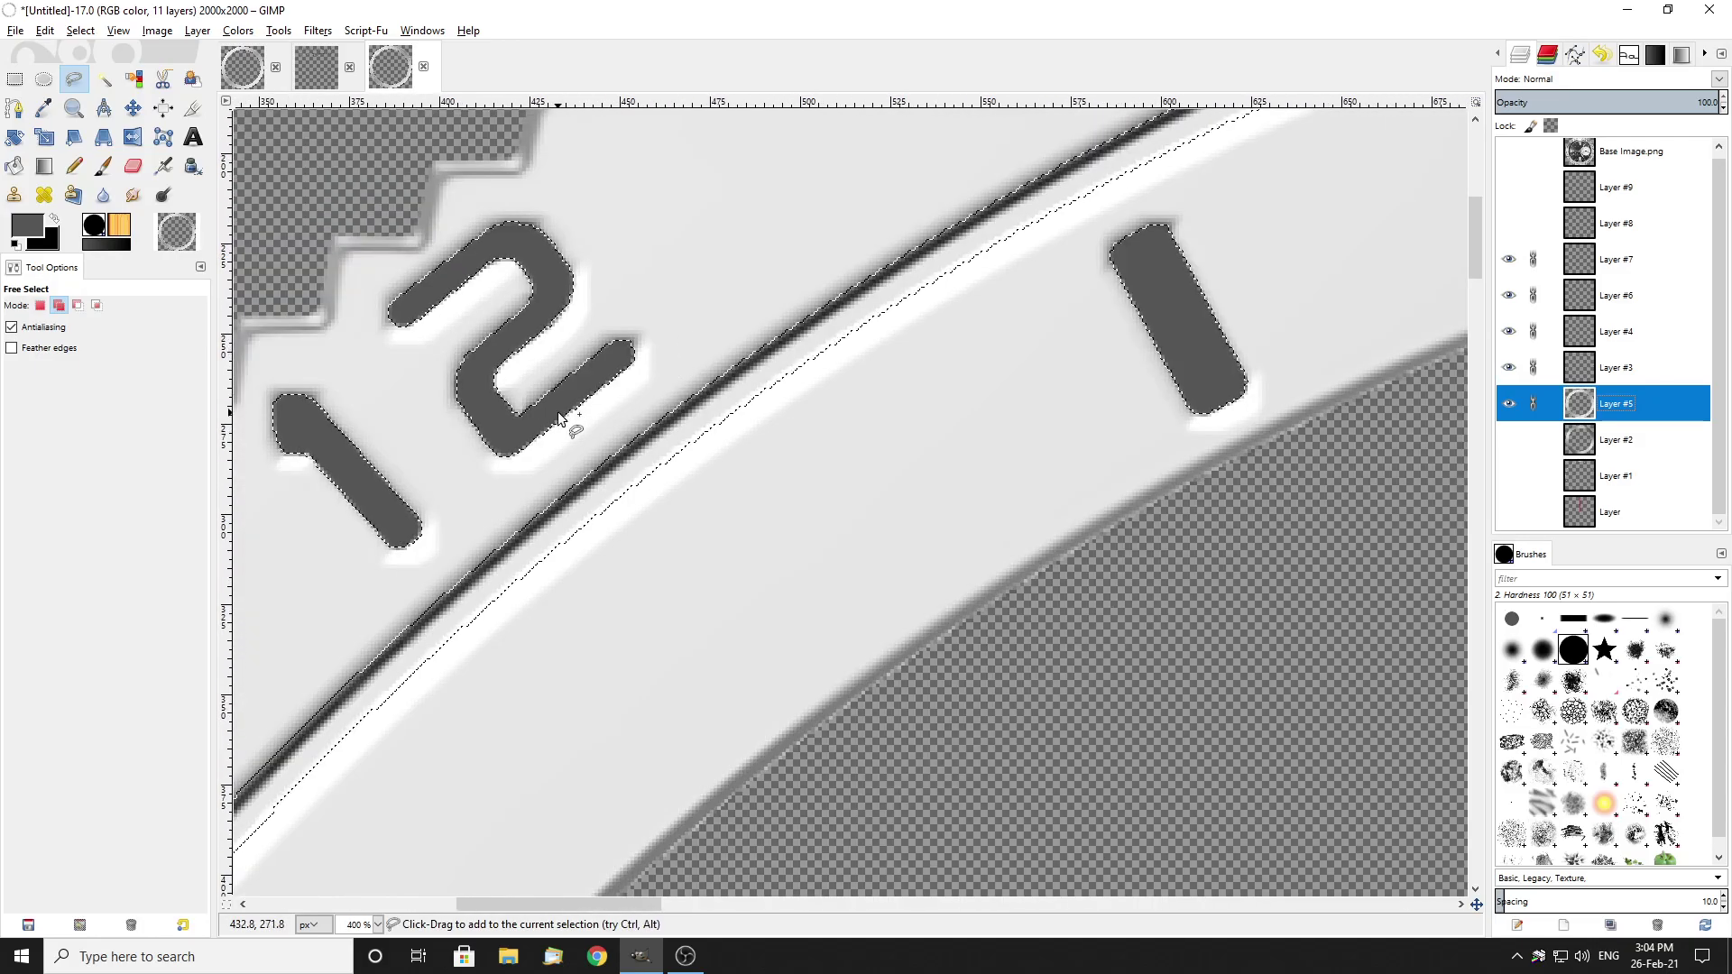
{"action": "scroll", "coordinate": [1145, 386], "scroll_direction": "down", "scroll_amount": 2}
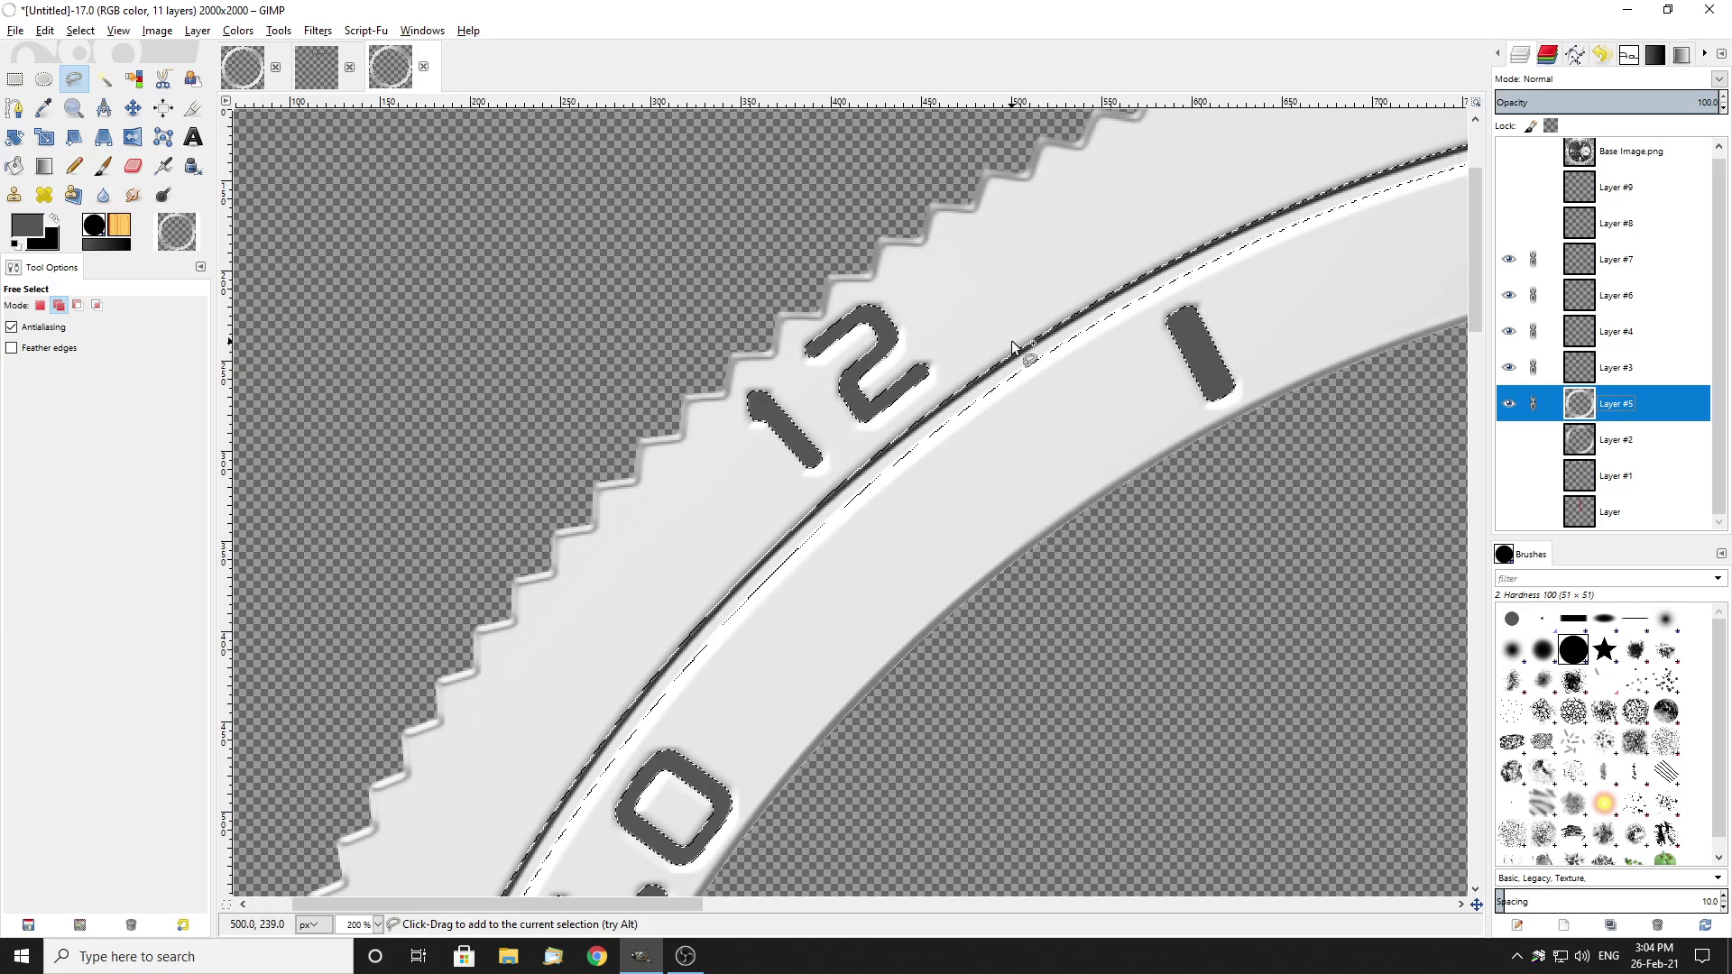
Step: Show Layers #8 and #9 in the bevelled copy and check the circle beside the '11' against its bevel
{"action": "scroll", "coordinate": [1010, 339], "scroll_direction": "down", "scroll_amount": 2}
{"action": "scroll", "coordinate": [1470, 276], "scroll_direction": "right", "scroll_amount": 5}
{"action": "left_click_drag", "start_coordinate": [1508, 187], "coordinate": [1508, 223]}
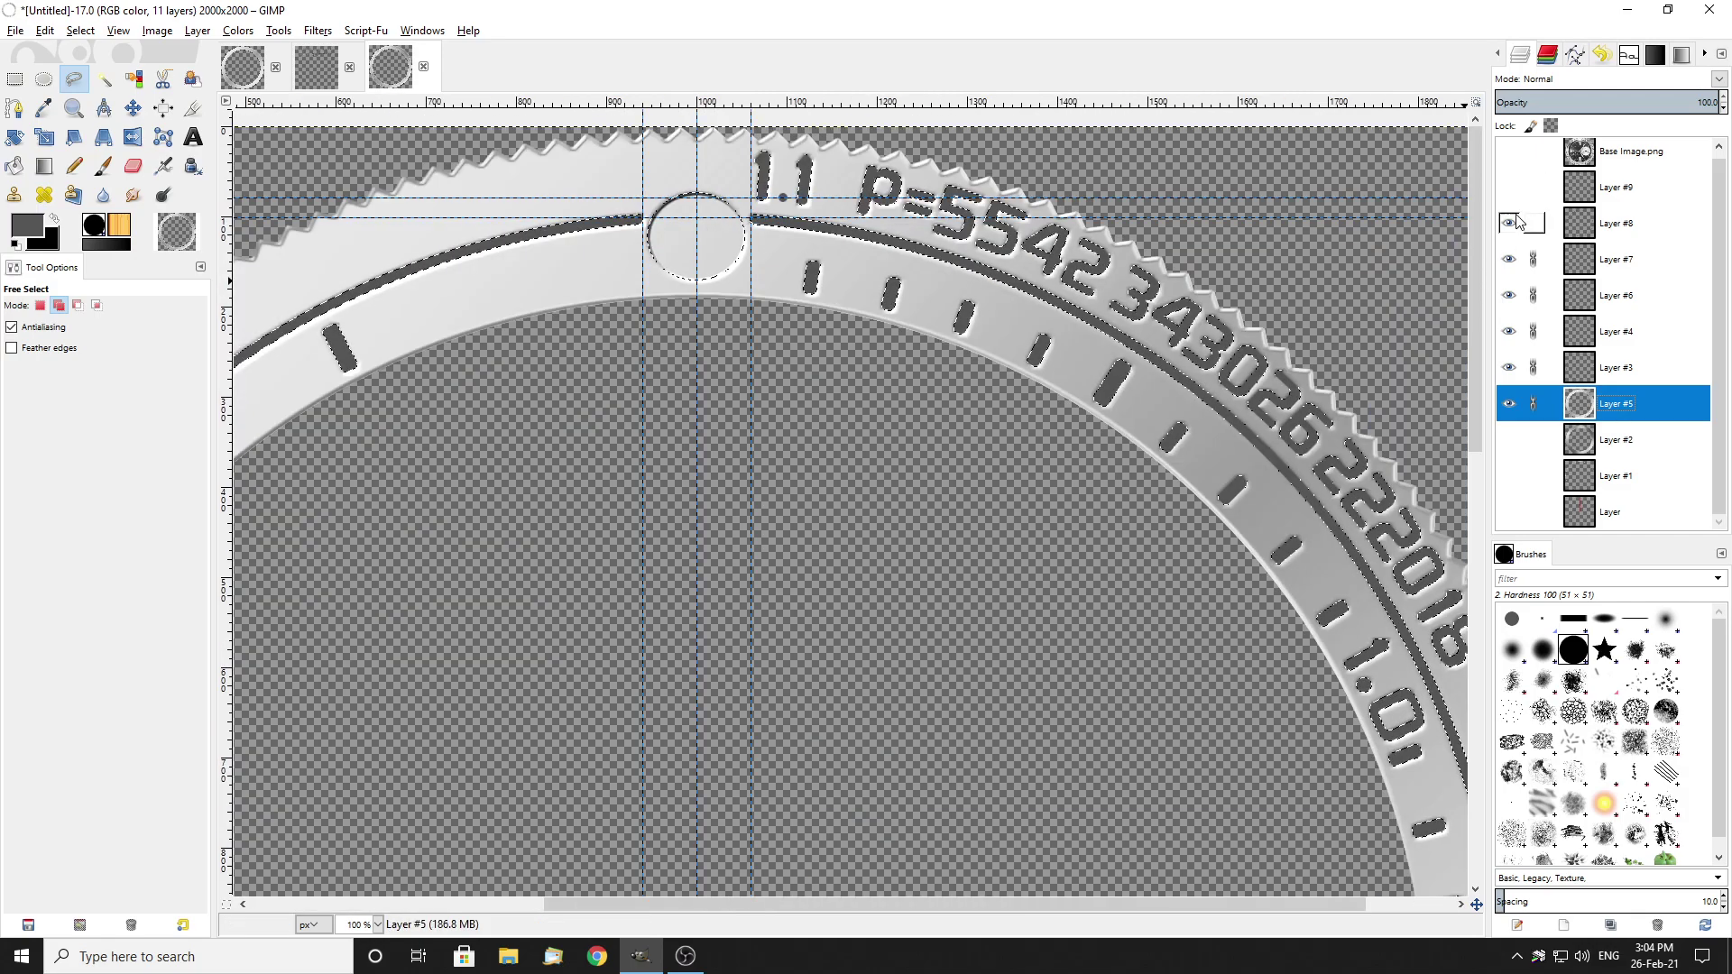
{"action": "scroll", "coordinate": [699, 249], "scroll_direction": "up", "scroll_amount": 3}
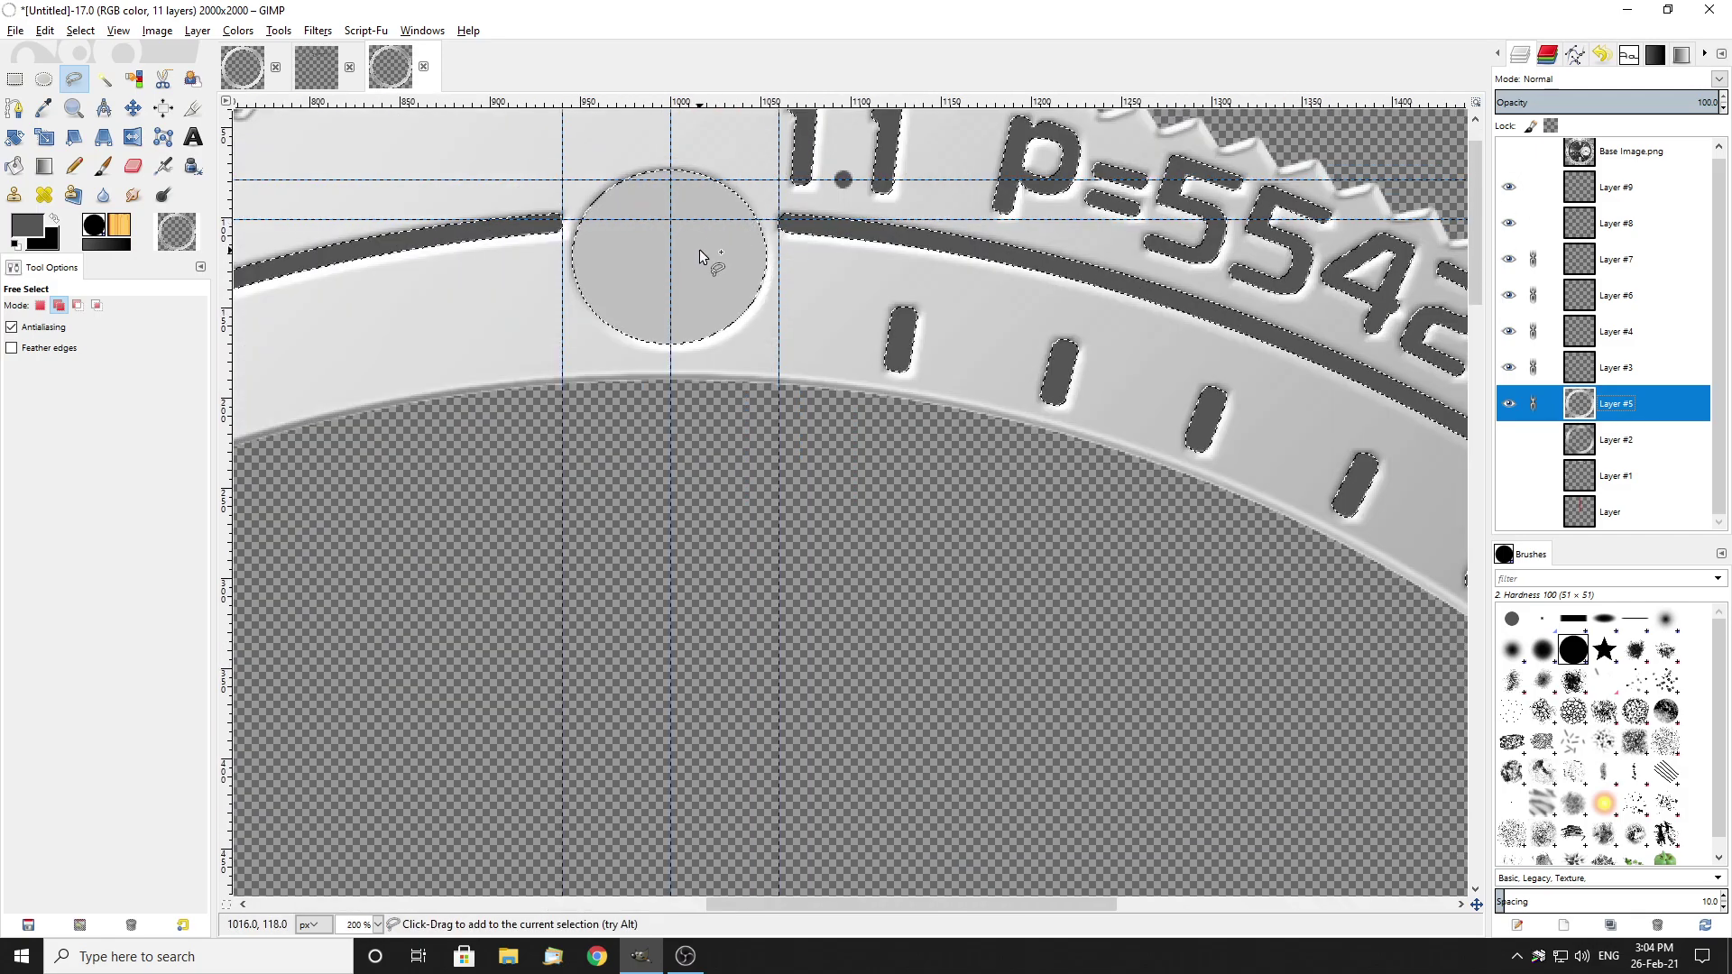
{"action": "scroll", "coordinate": [893, 316], "scroll_direction": "down", "scroll_amount": 3}
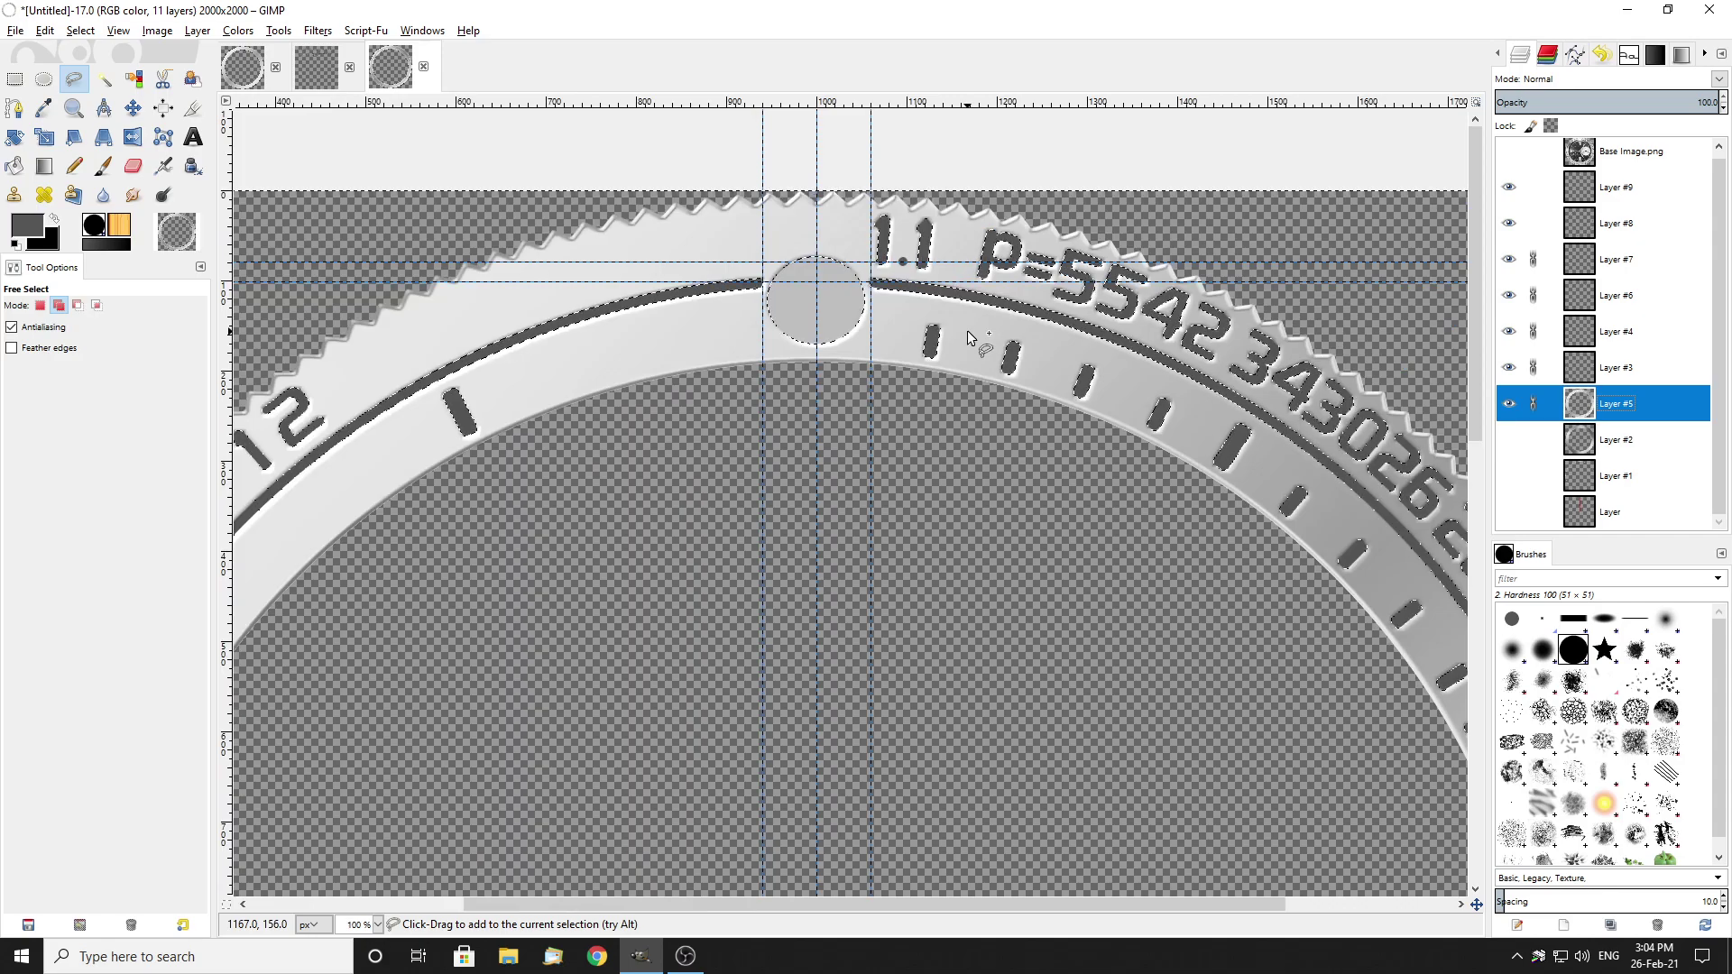
Step: Undo the visibility changes of the marking layers in the bevelled copy, leaving only Layer #5 shown
{"action": "key", "text": "ctrl+z"}
{"action": "key", "text": "ctrl+z"}
{"action": "key", "text": "ctrl+z"}
{"action": "key", "text": "ctrl+z"}
{"action": "key", "text": "ctrl+z"}
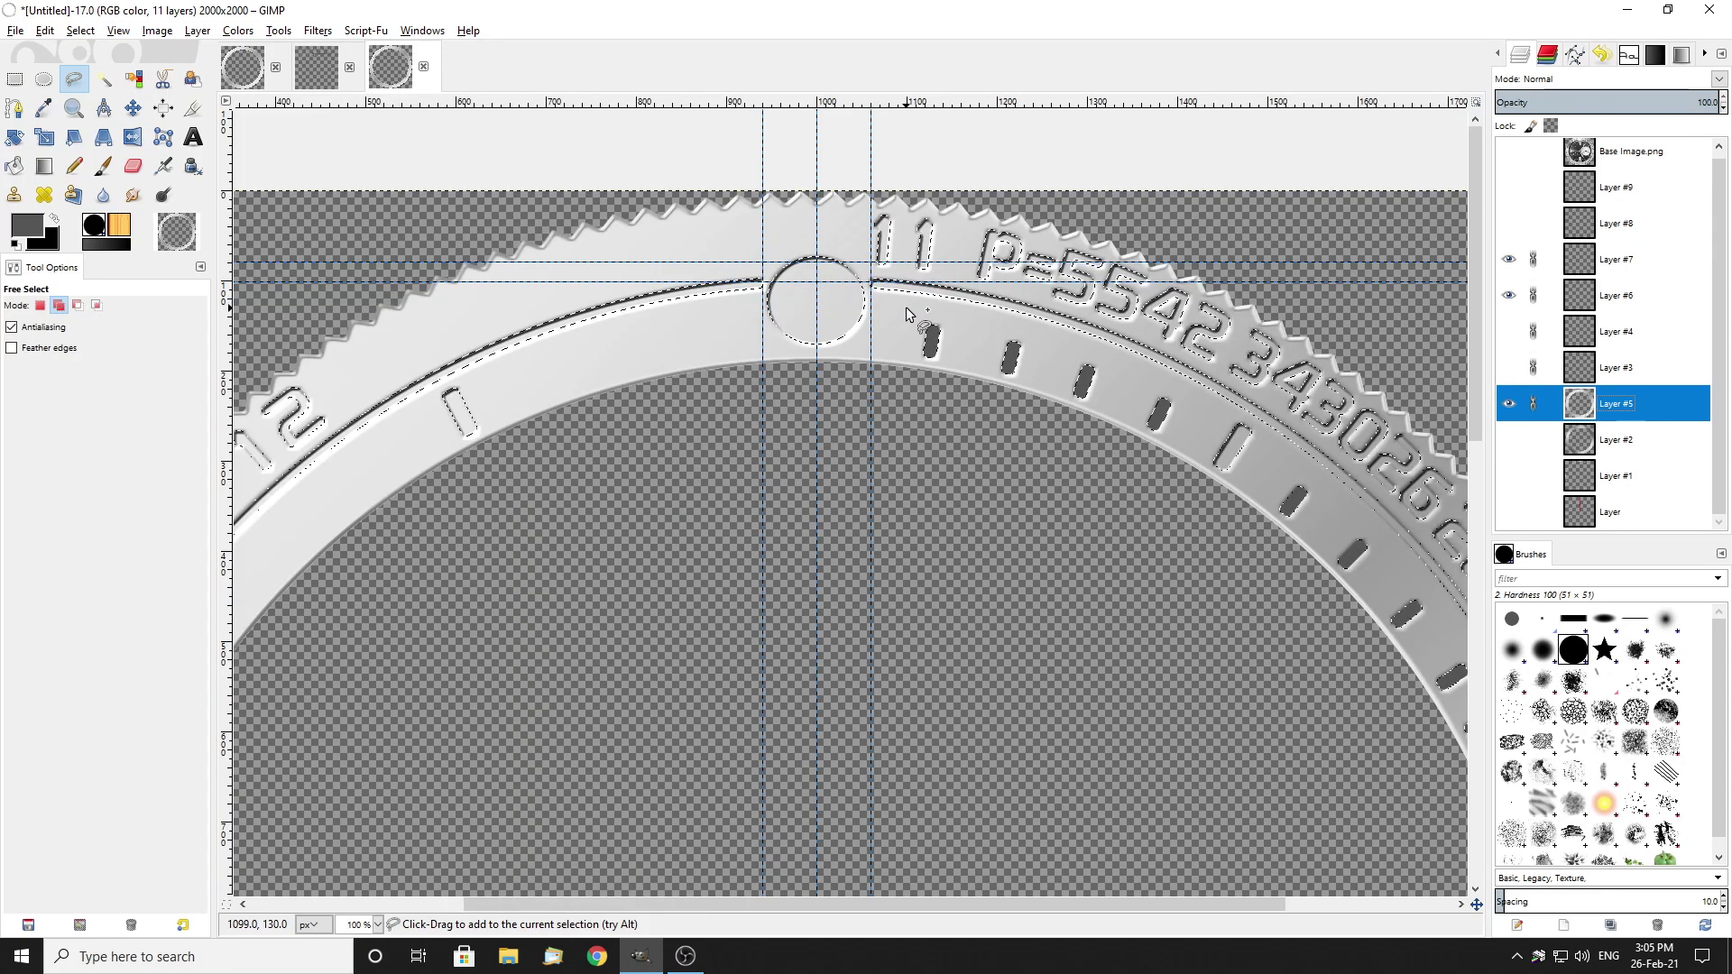
{"action": "key", "text": "ctrl+z"}
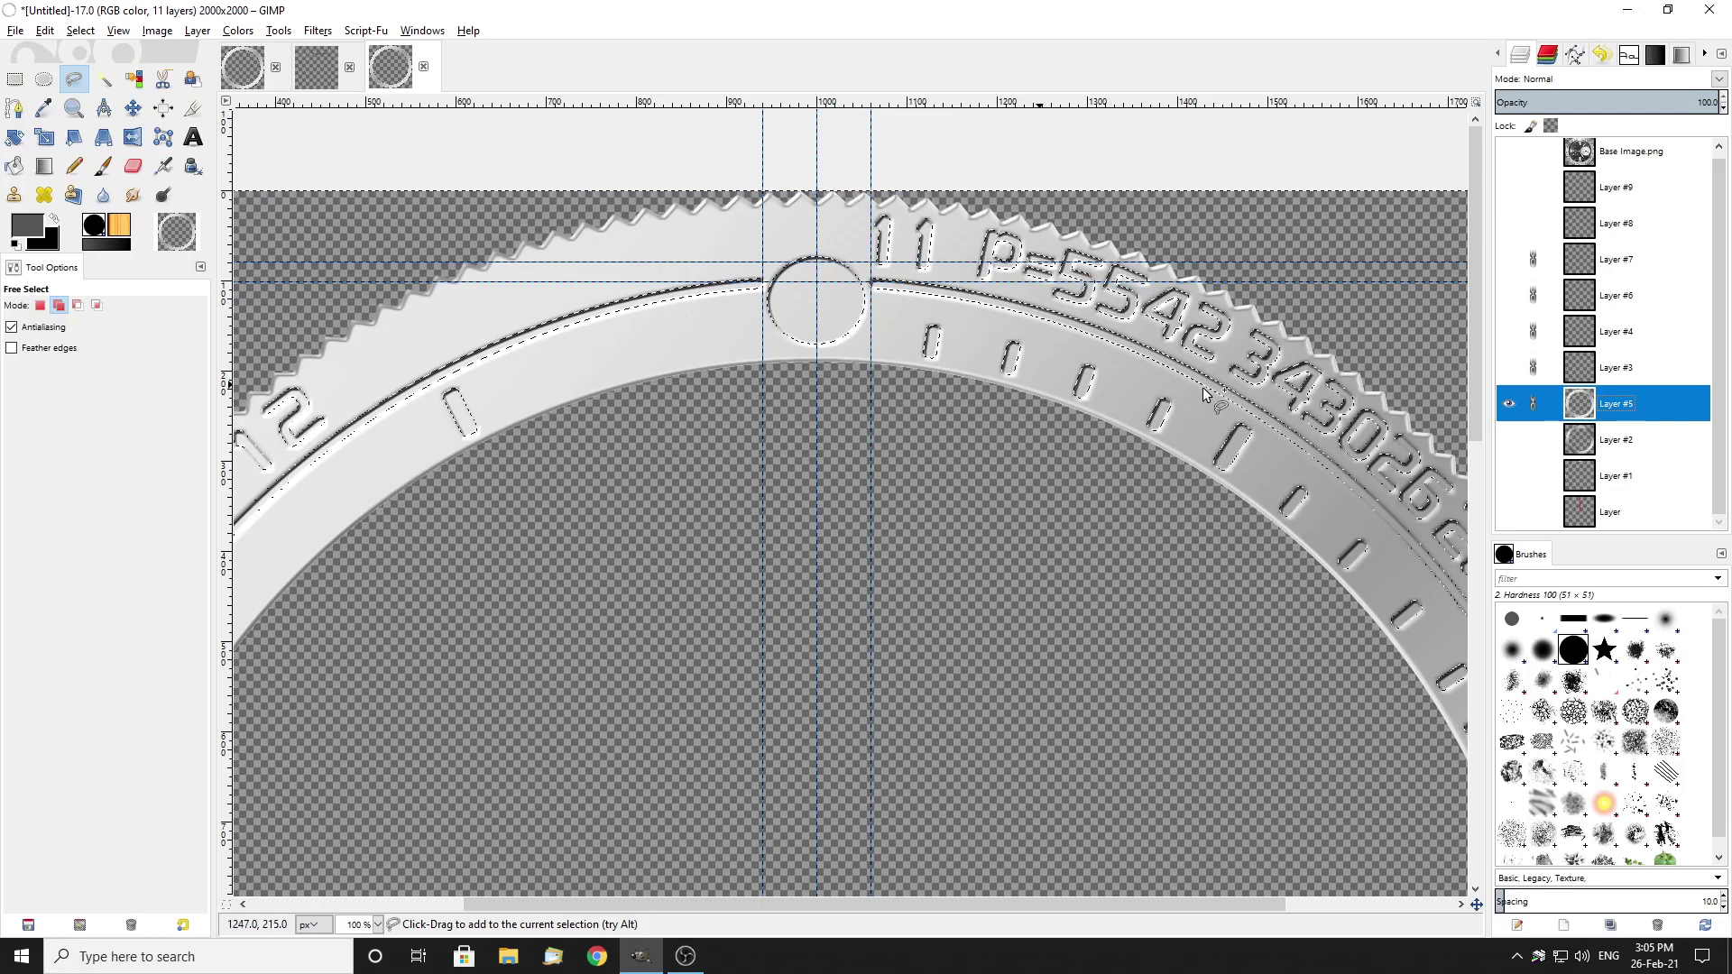
Step: Inspect the bevelled edges of the '12', the nearby tick mark and the ring line, and check the copy's undo history
{"action": "key", "text": "shift+2"}
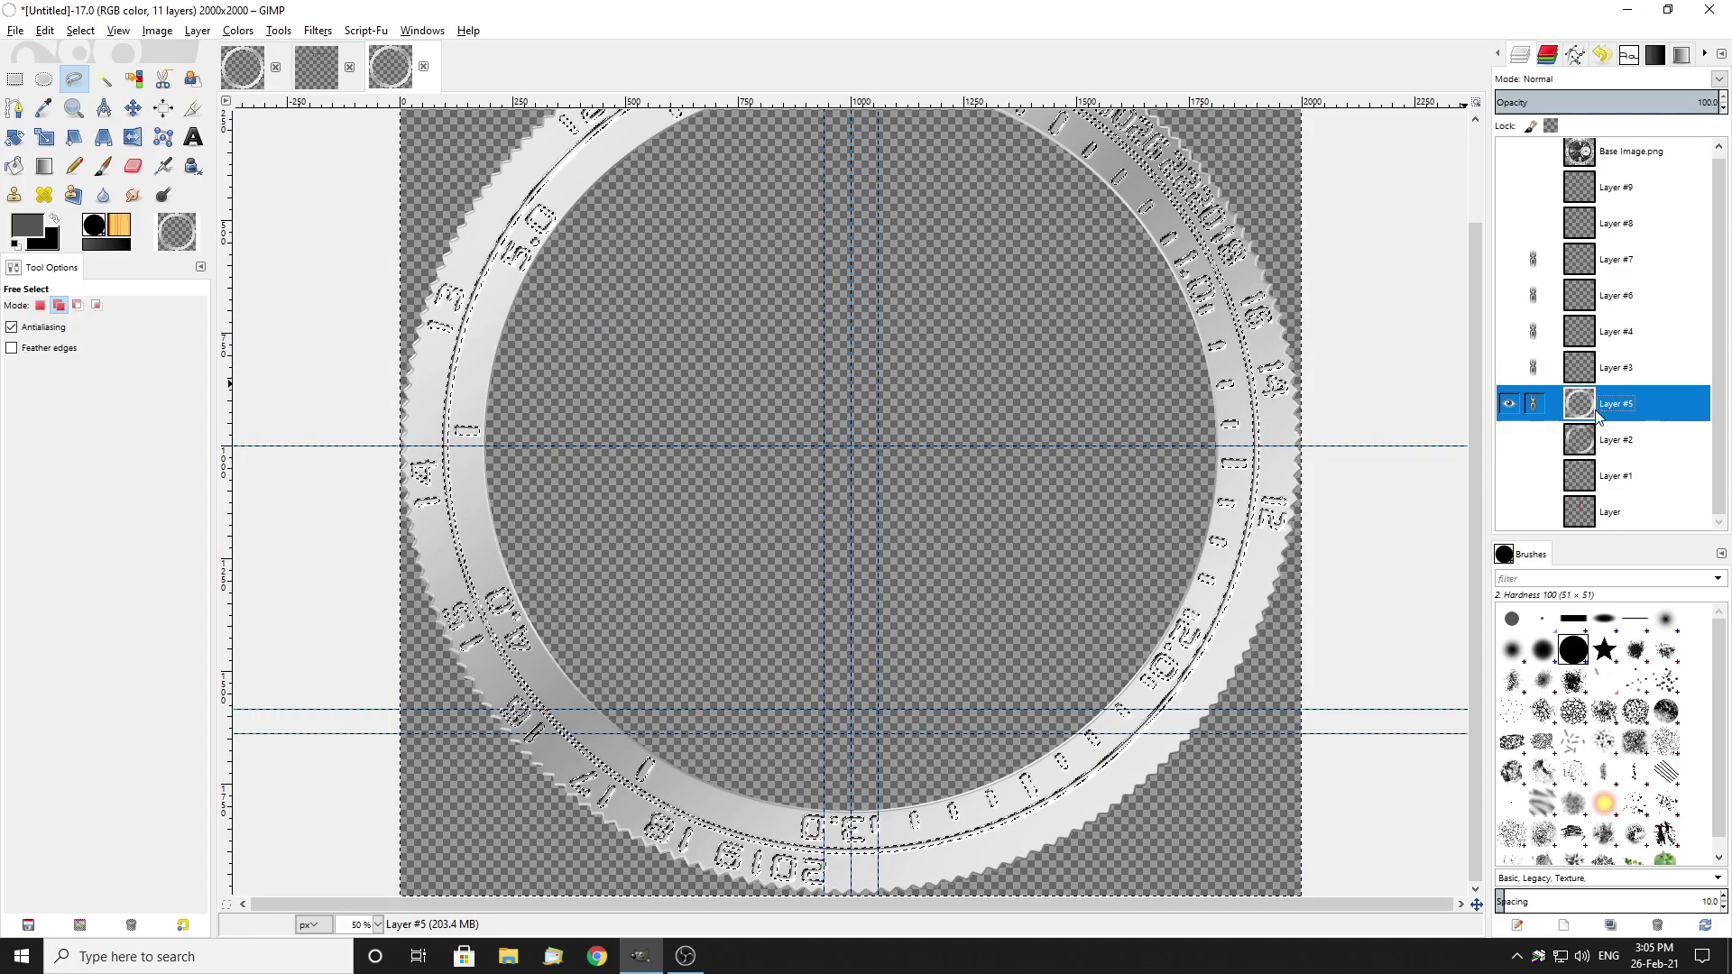
{"action": "scroll", "coordinate": [711, 386], "scroll_direction": "up", "scroll_amount": 3, "text": "ctrl"}
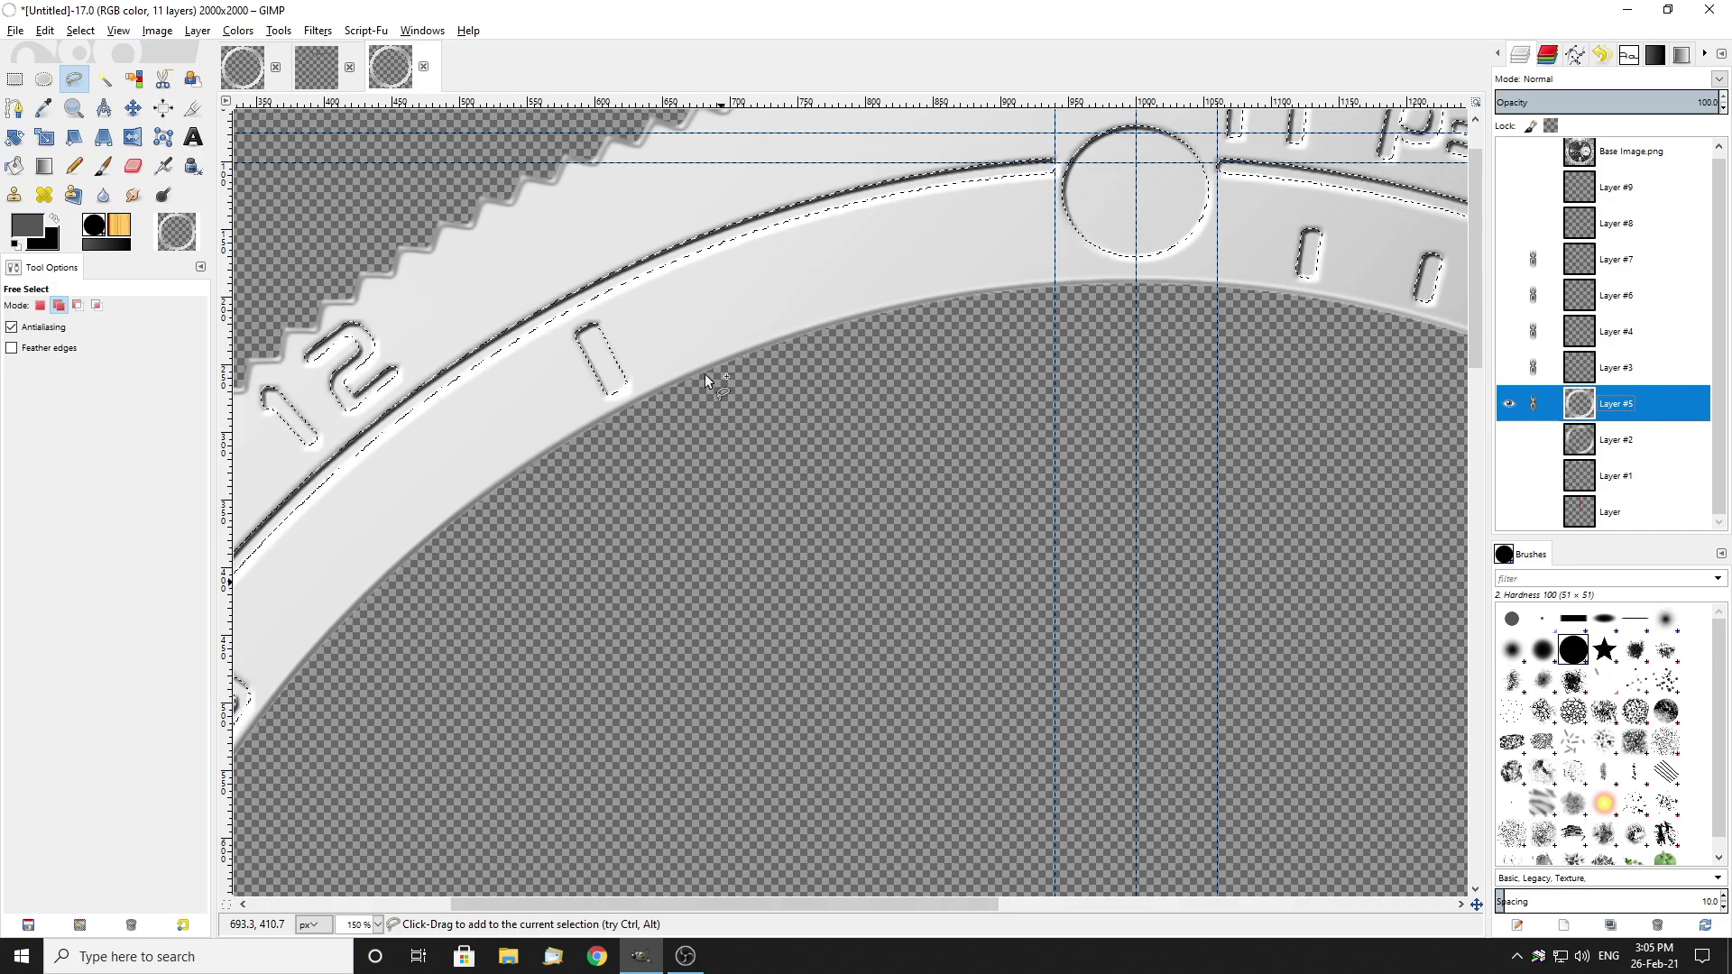
{"action": "scroll", "coordinate": [533, 332], "scroll_direction": "up", "scroll_amount": 3, "text": "ctrl"}
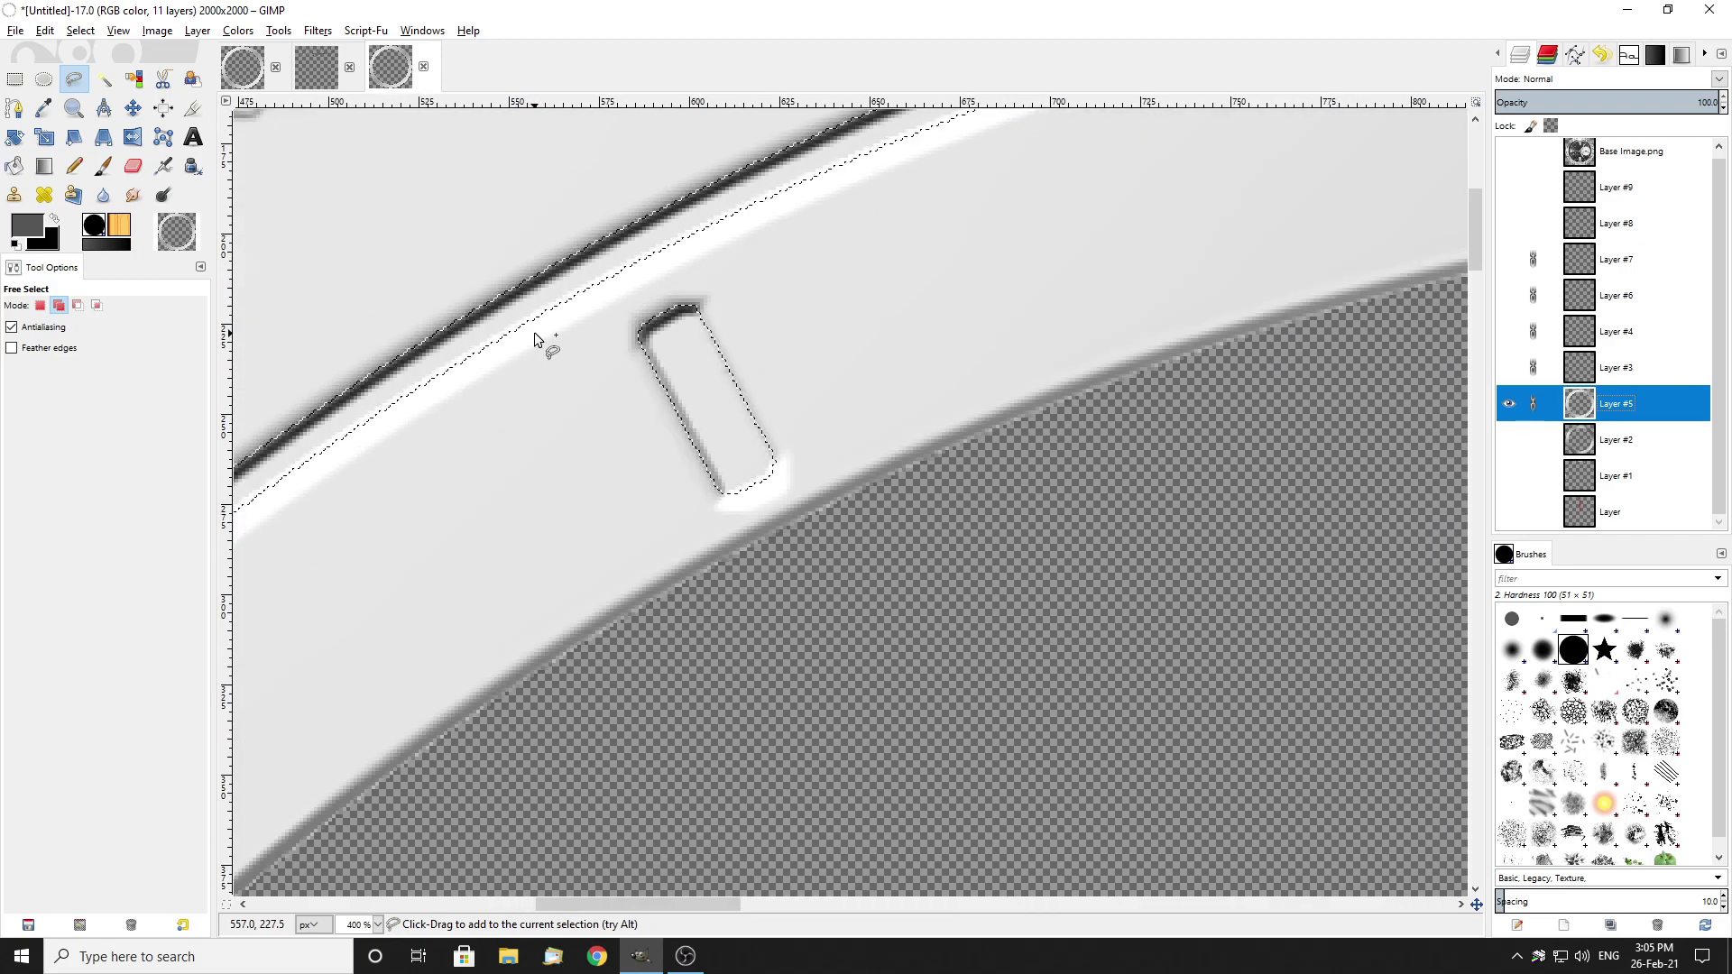
{"action": "scroll", "coordinate": [689, 337], "scroll_direction": "down", "scroll_amount": 3, "text": "ctrl"}
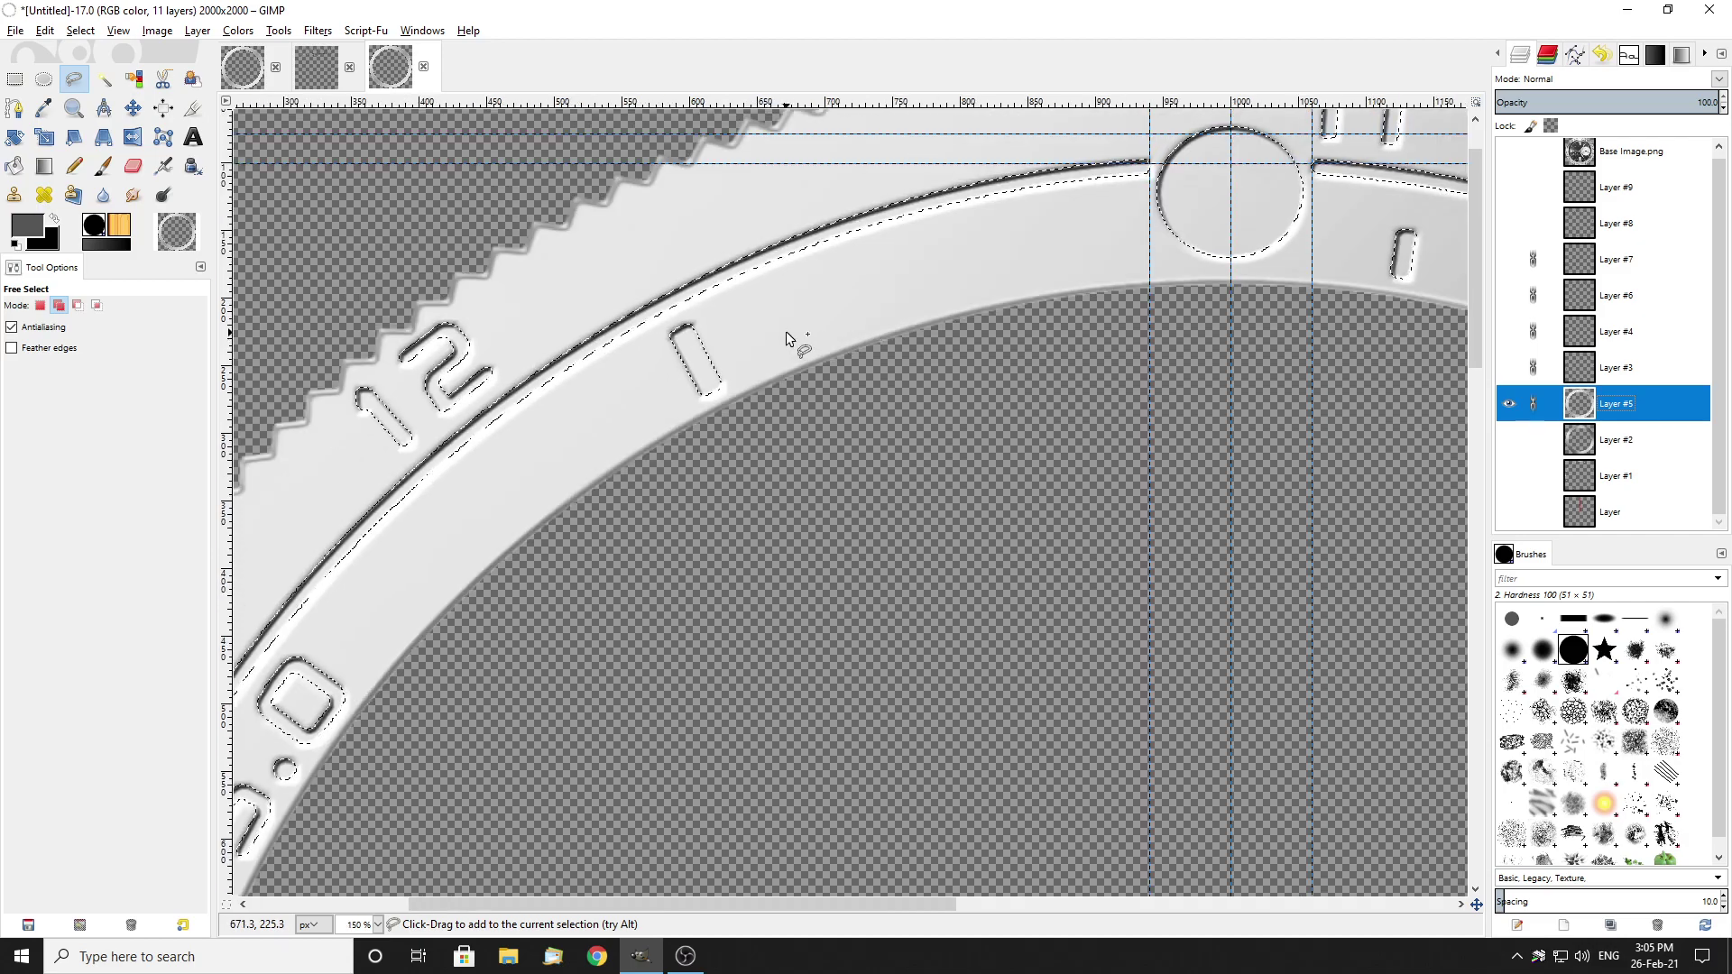
{"action": "left_click", "coordinate": [1508, 403]}
{"action": "scroll", "coordinate": [630, 287], "scroll_direction": "up", "scroll_amount": 3}
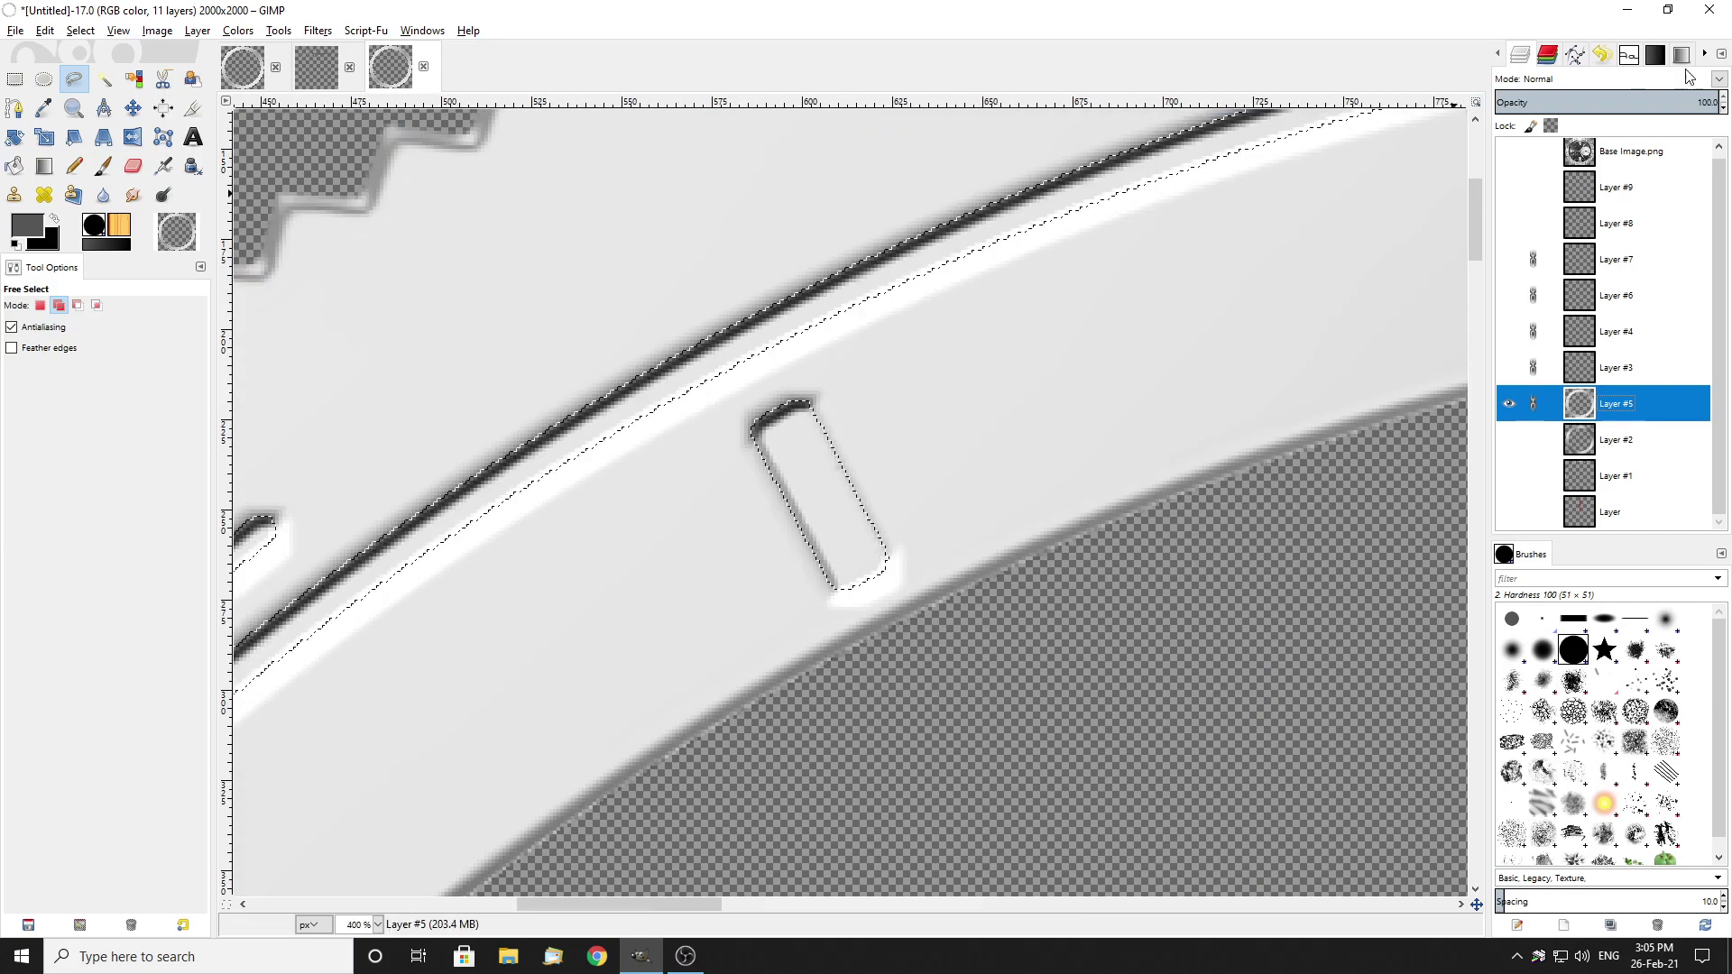
{"action": "left_click", "coordinate": [1601, 56]}
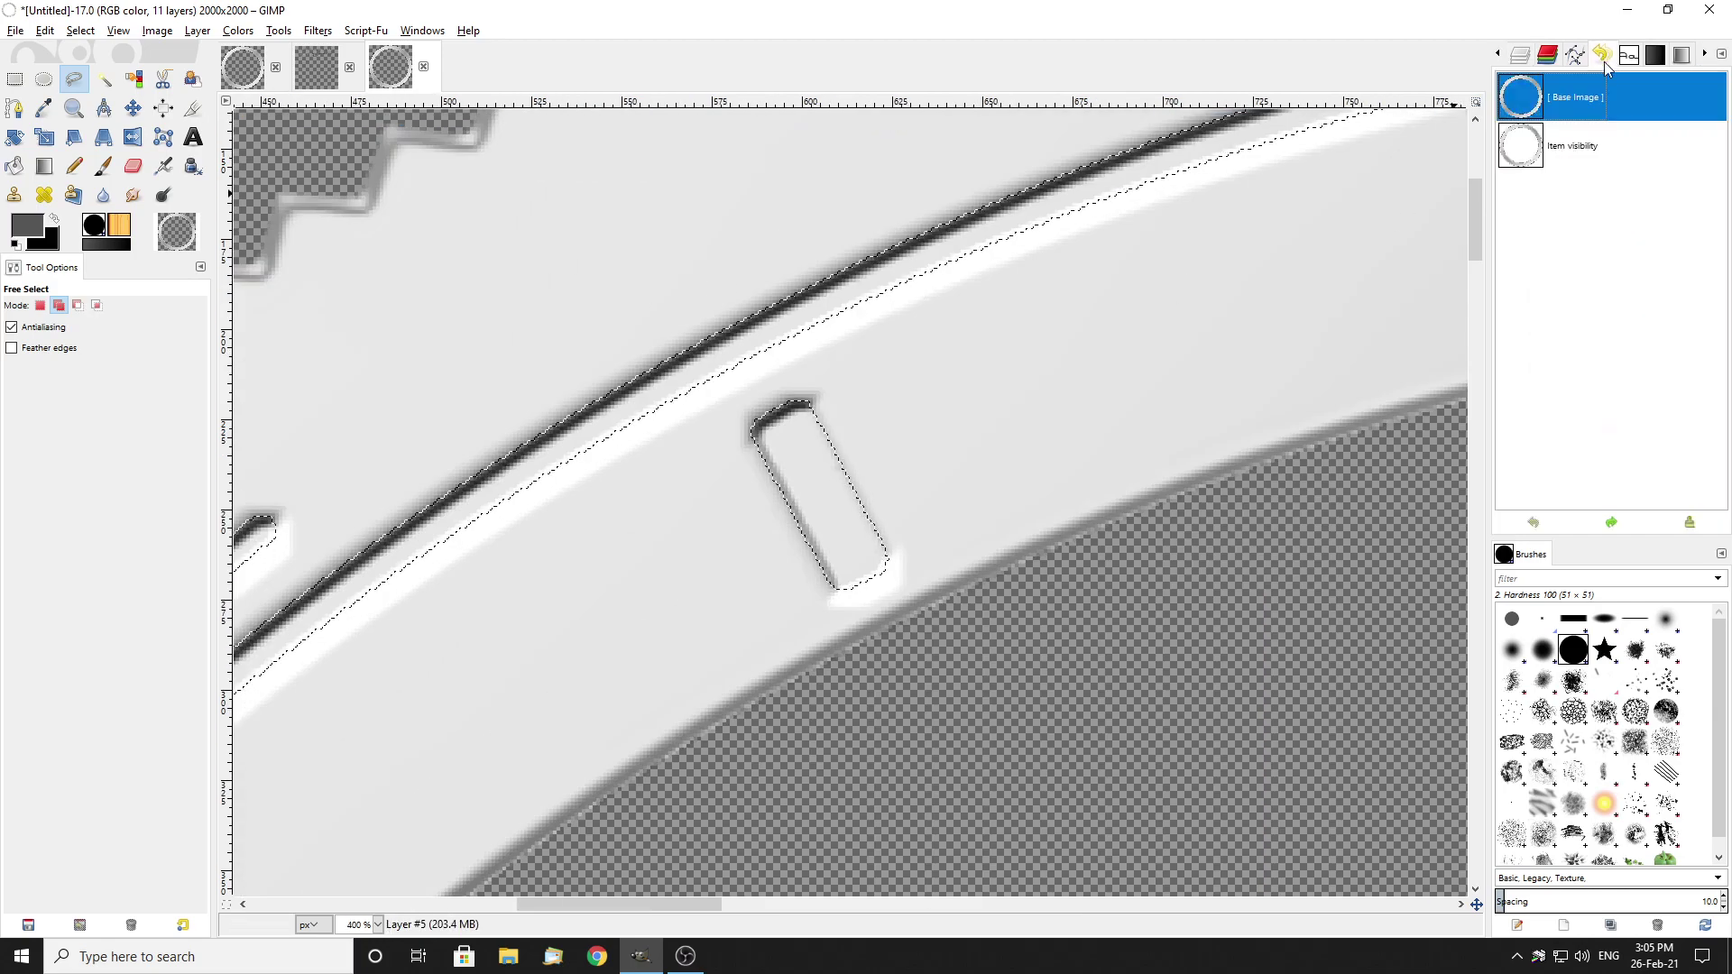
{"action": "left_click", "coordinate": [1520, 54]}
{"action": "scroll", "coordinate": [900, 382], "scroll_direction": "down", "scroll_amount": 2}
{"action": "scroll", "coordinate": [902, 375], "scroll_direction": "down", "scroll_amount": 3}
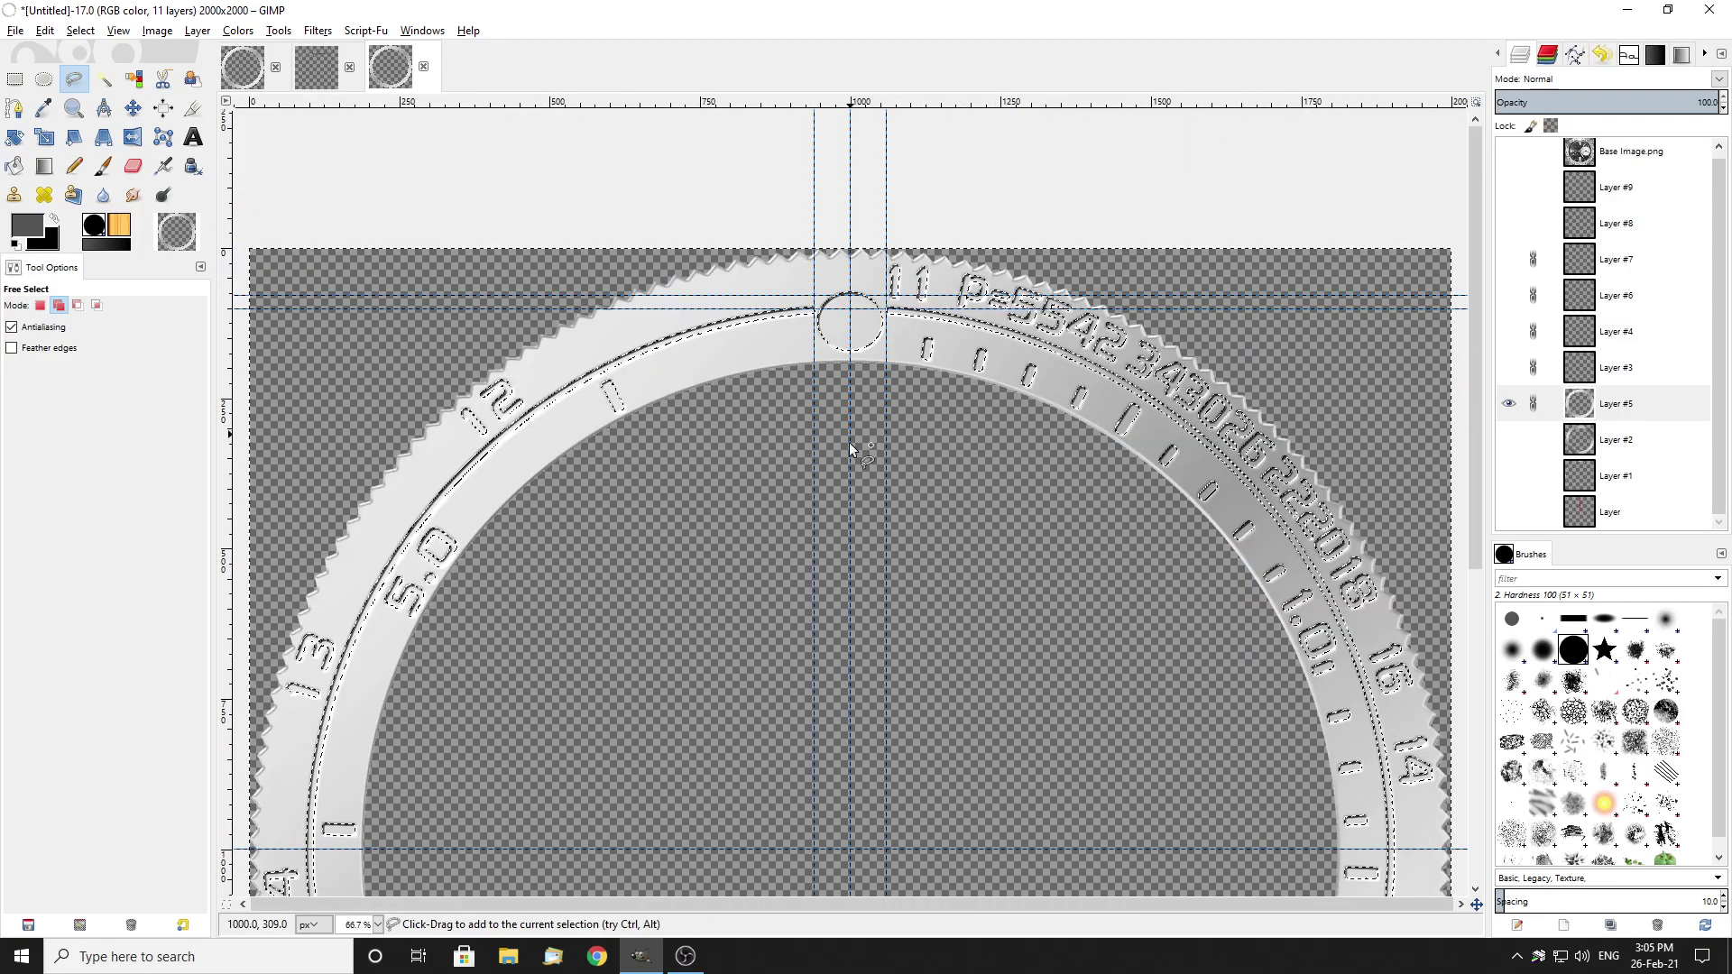
{"action": "scroll", "coordinate": [463, 362], "scroll_direction": "up", "scroll_amount": 5}
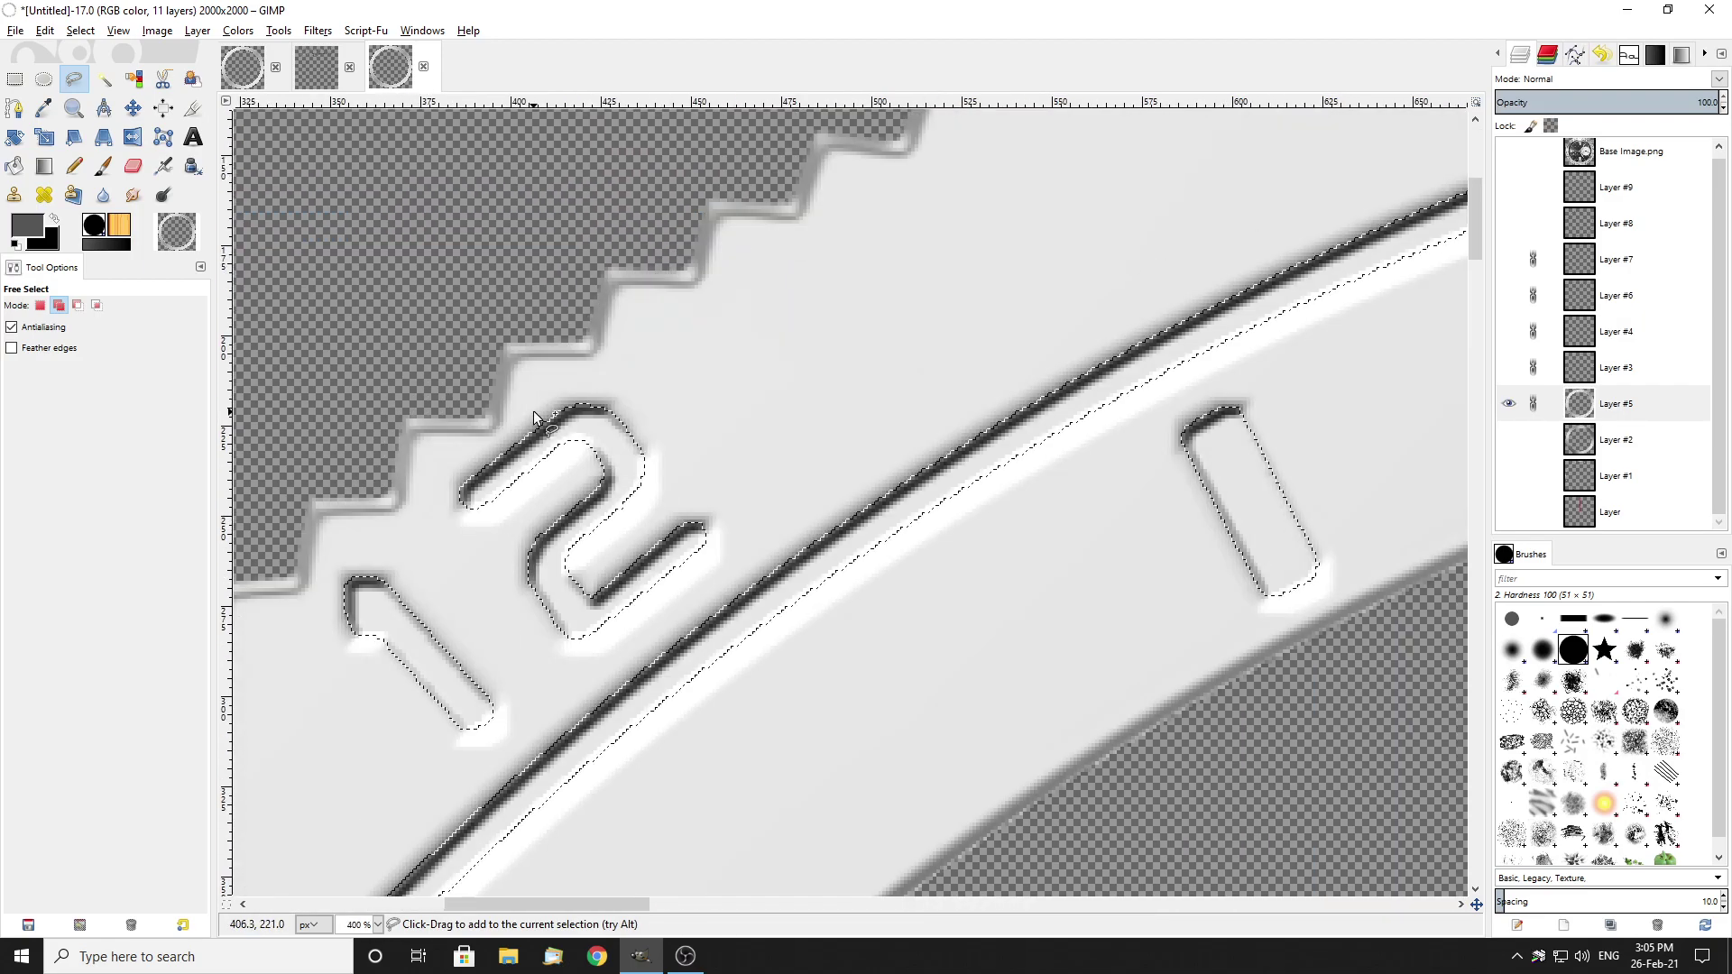
Step: Close the untitled bevelled copy, discarding its changes, and return to the Aquastar.xcf image
{"action": "left_click", "coordinate": [423, 66]}
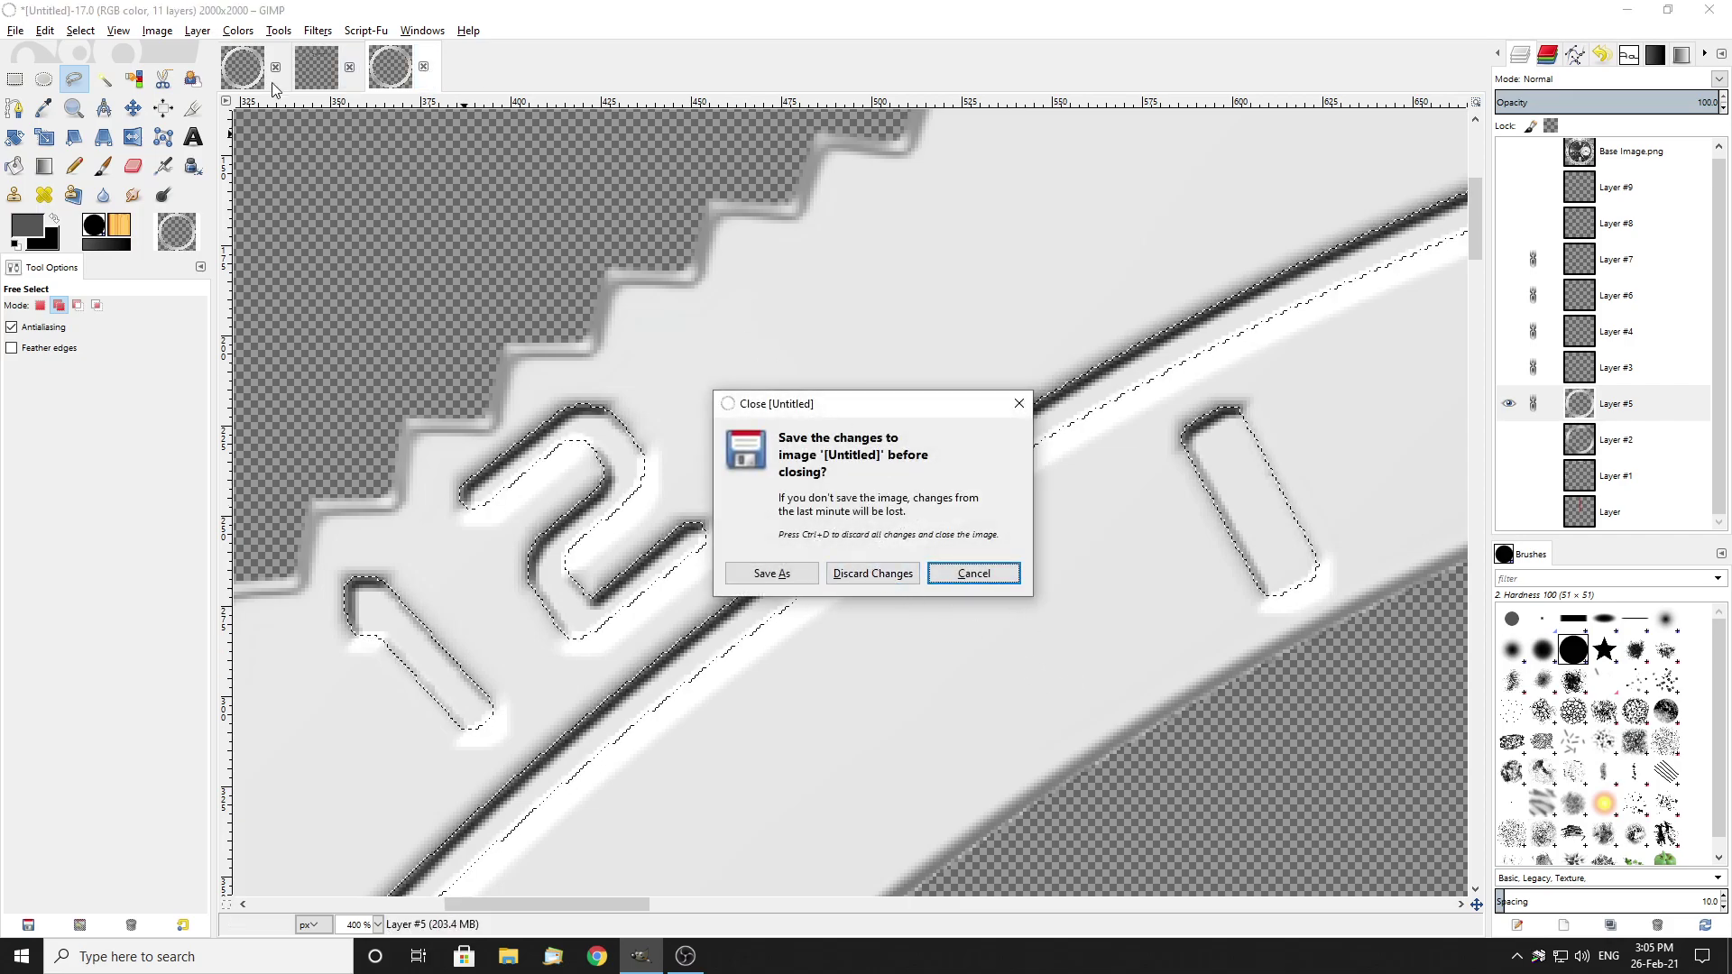
{"action": "left_click", "coordinate": [872, 573]}
{"action": "left_click", "coordinate": [242, 71]}
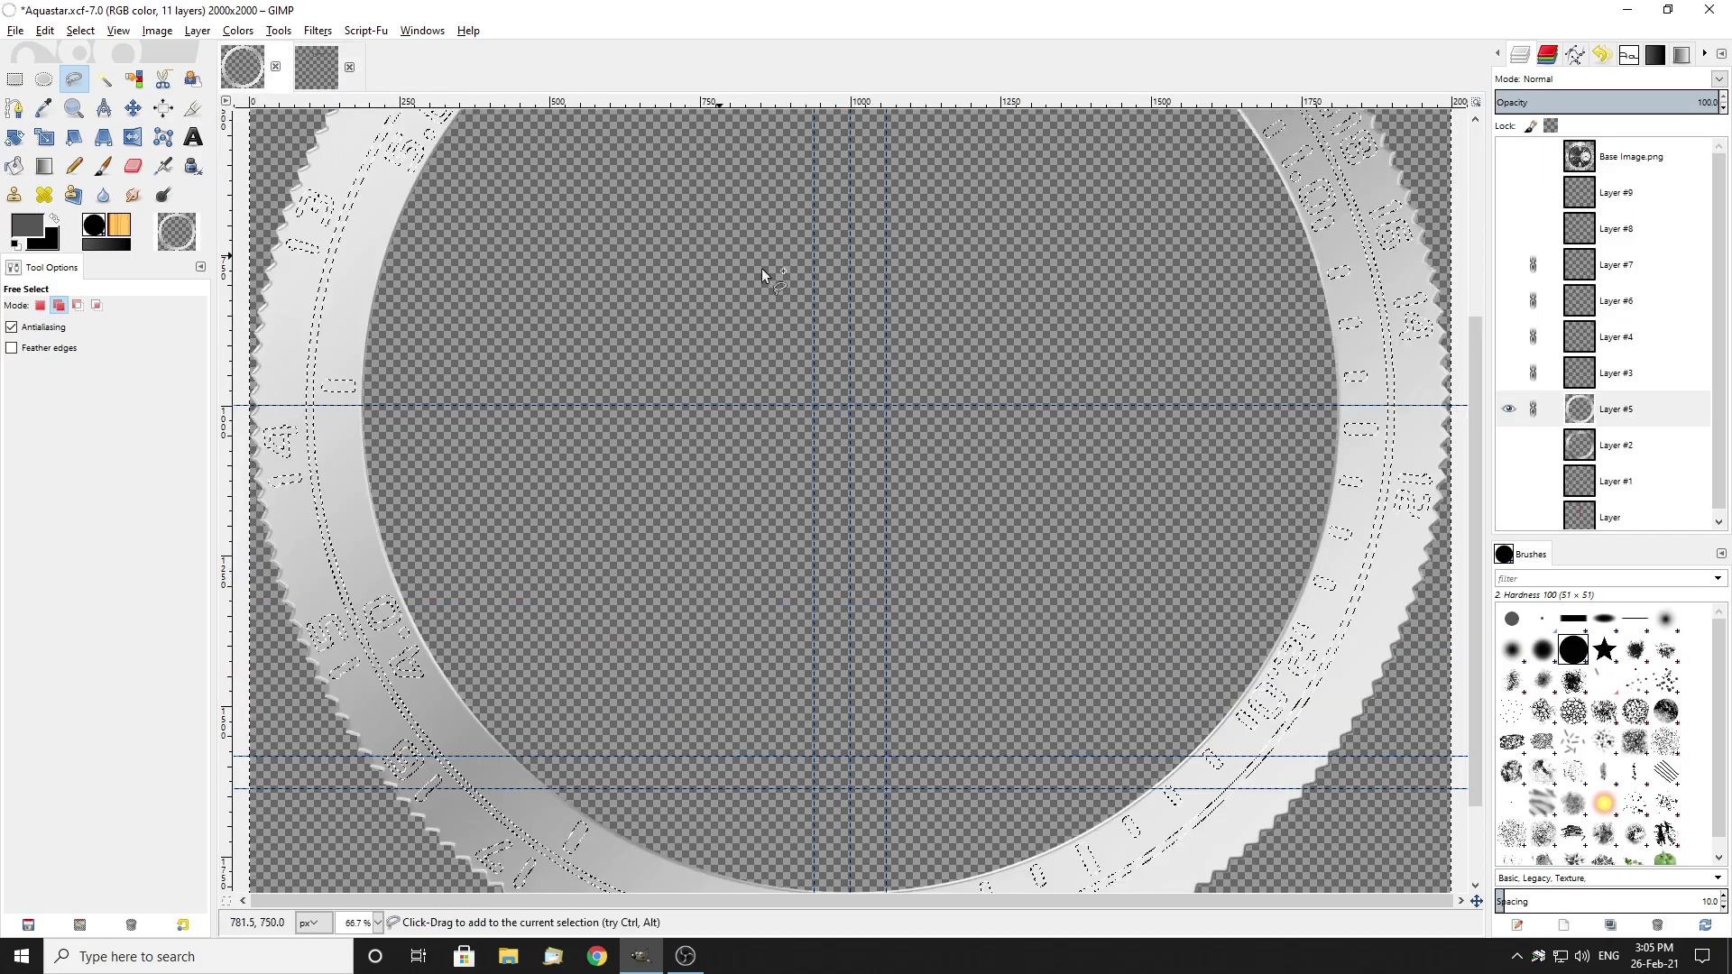
Step: Try deleting everything around the scale markings on Layer #5, and undo the deletion
{"action": "key", "text": "shift+ctrl+j"}
{"action": "key", "text": "1"}
{"action": "scroll", "coordinate": [900, 276], "scroll_direction": "up", "scroll_amount": 1}
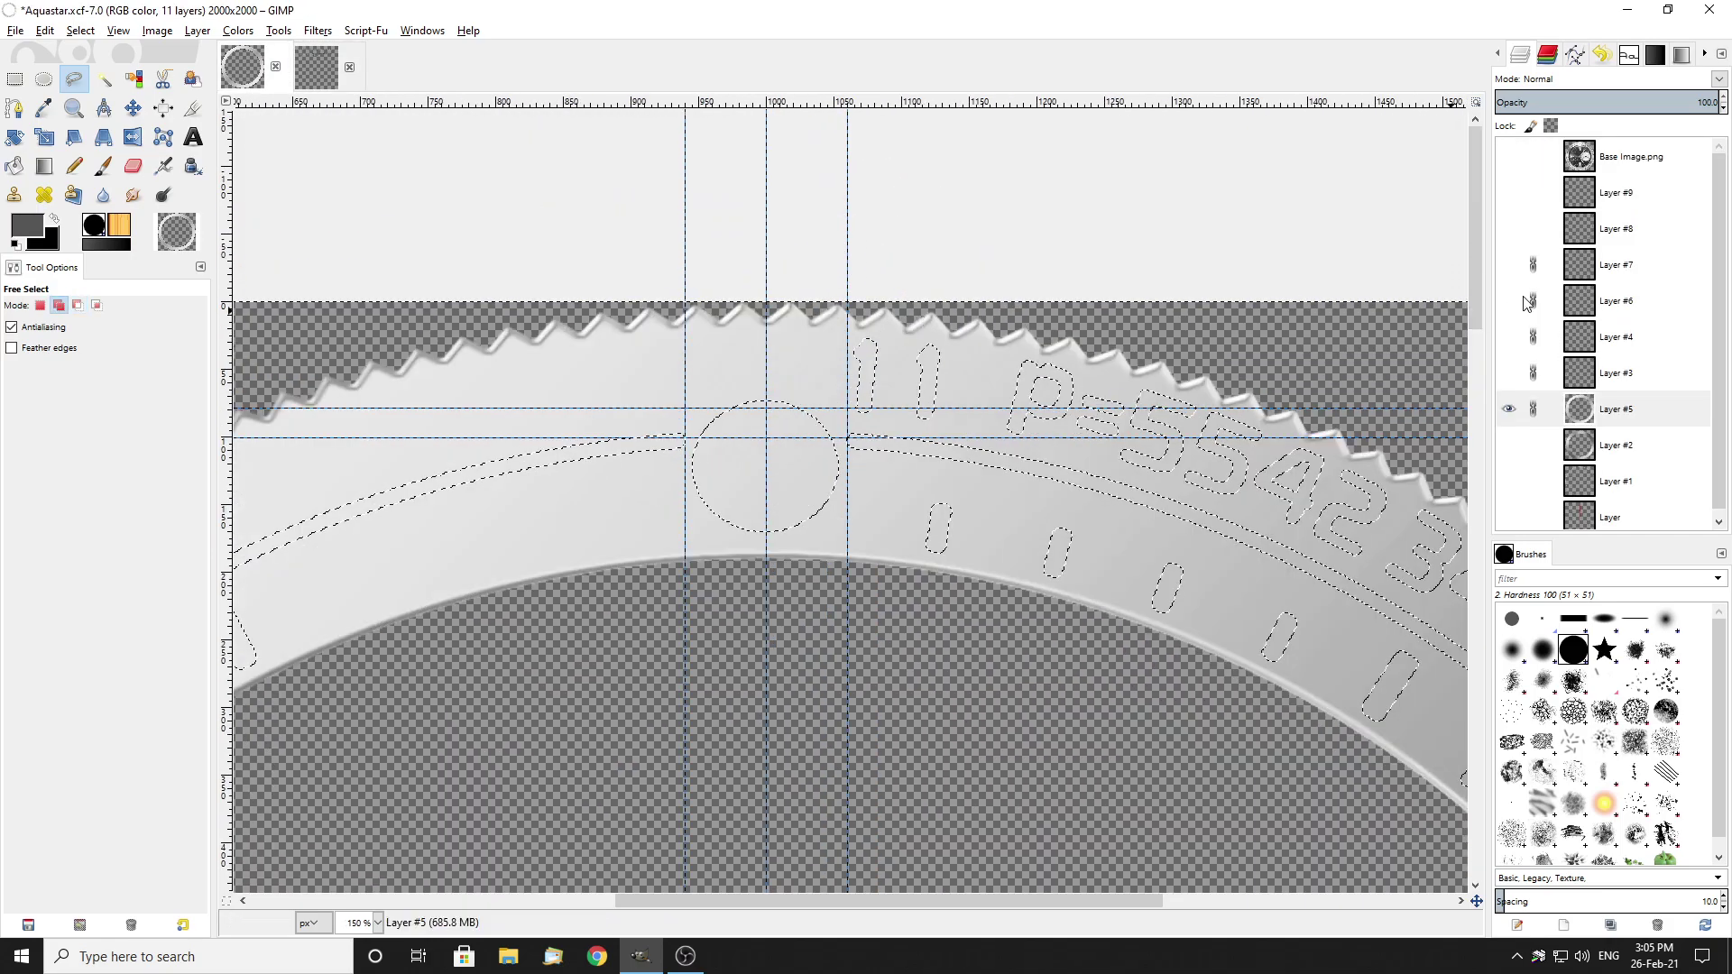
{"action": "left_click", "coordinate": [1641, 408]}
{"action": "key", "text": "ctrl+i"}
{"action": "key", "text": "Delete"}
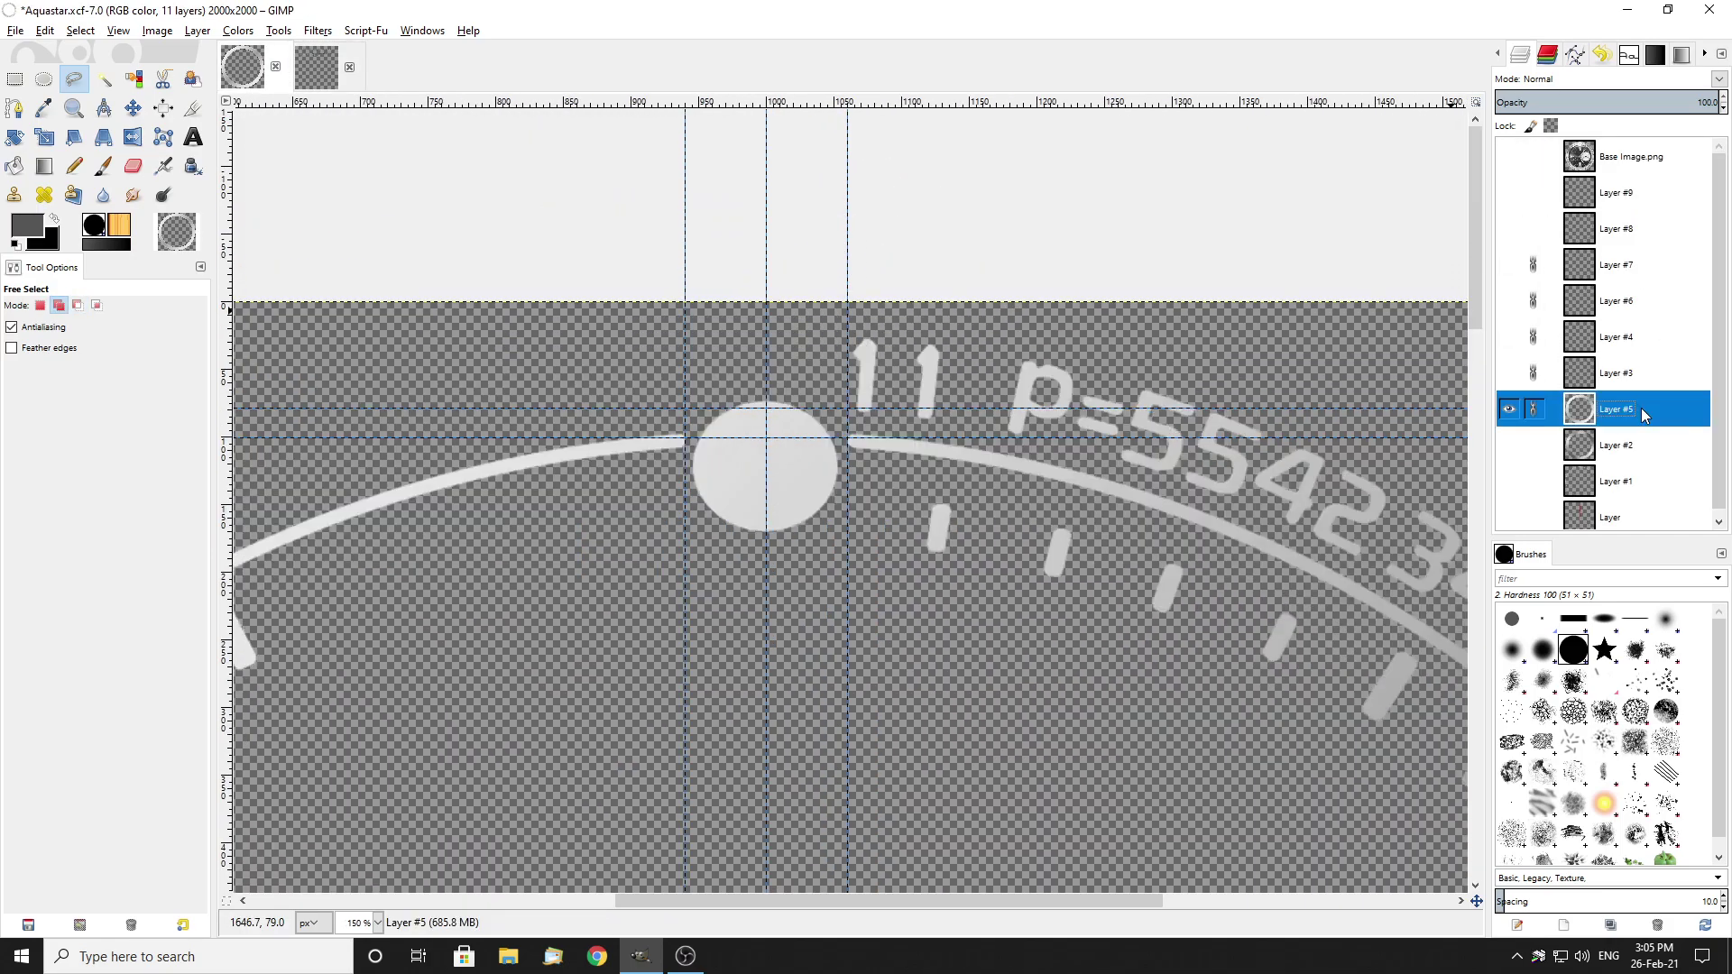
{"action": "key", "text": "ctrl+z"}
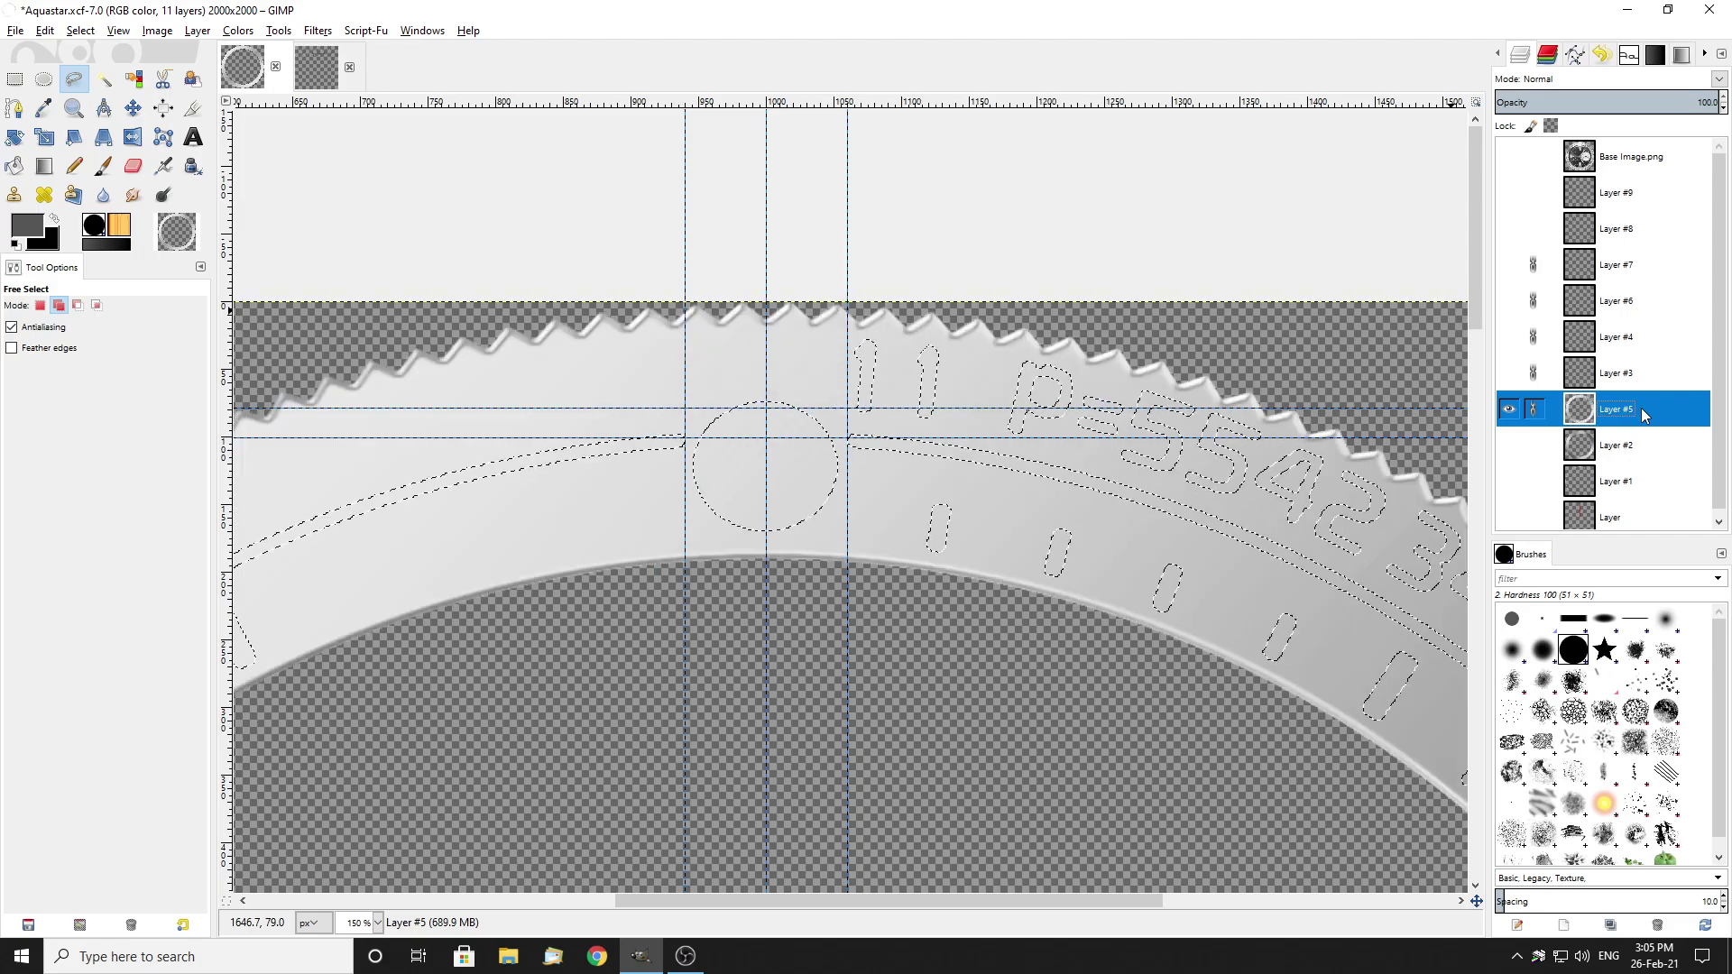
Step: With only the scale markings selected, delete them from the metal ring on Layer #5 and clear the selection
{"action": "key", "text": "Delete"}
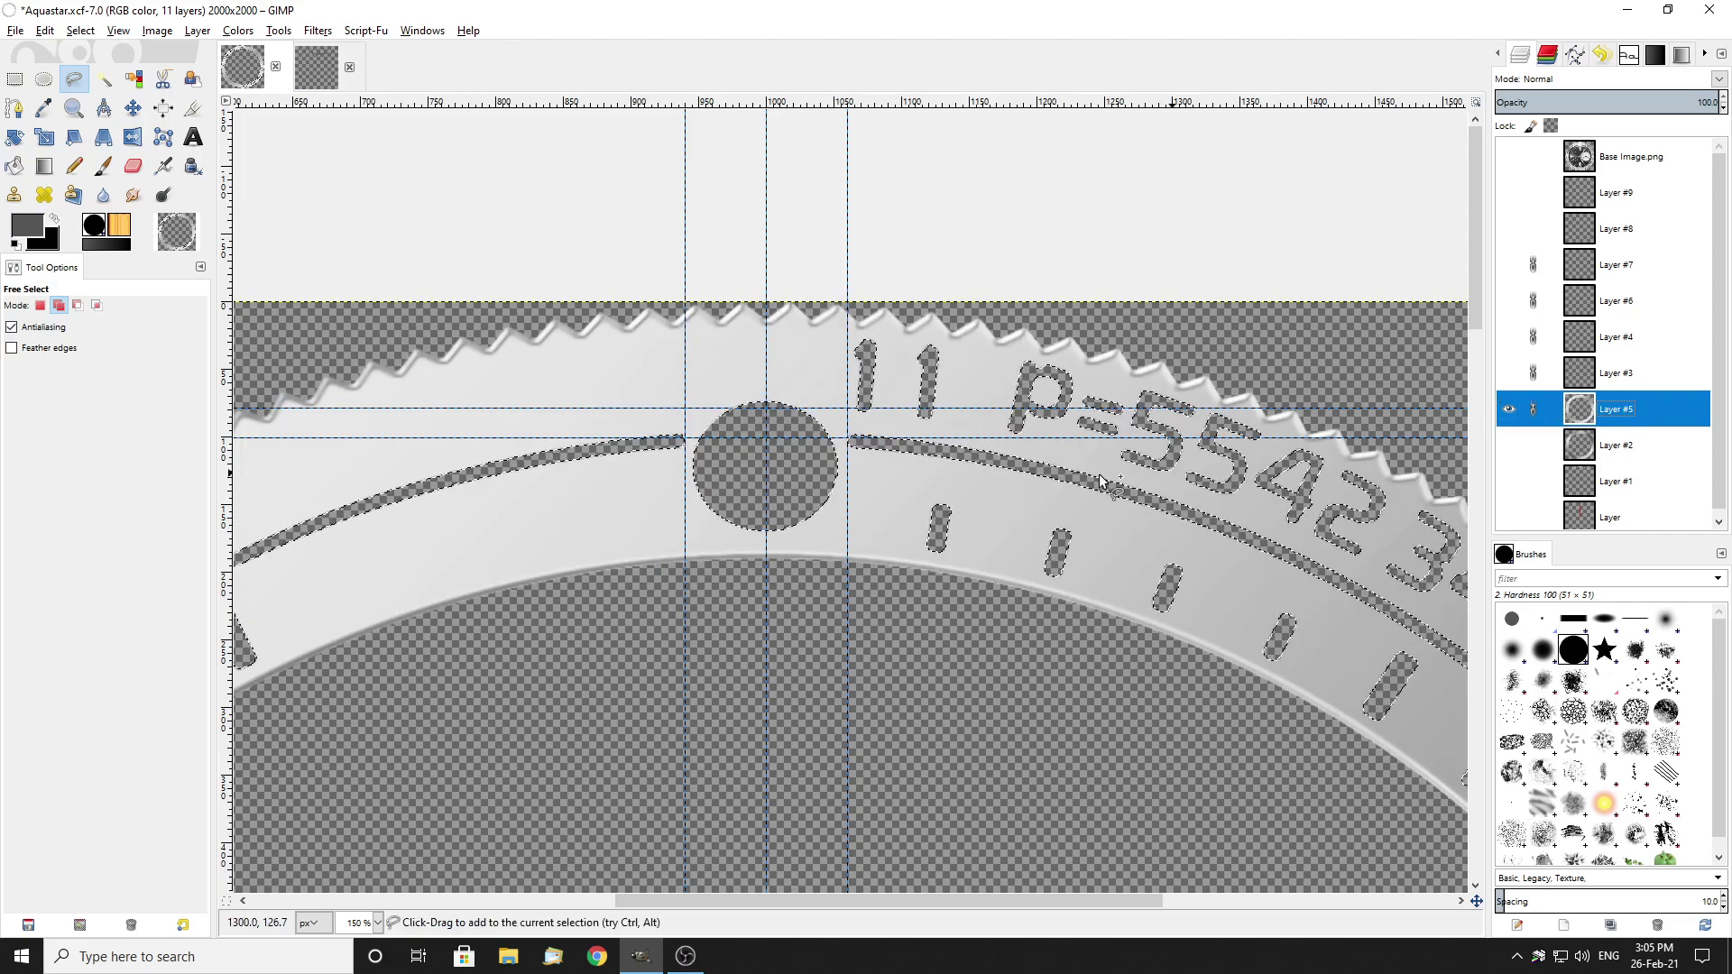
{"action": "left_click", "coordinate": [15, 83]}
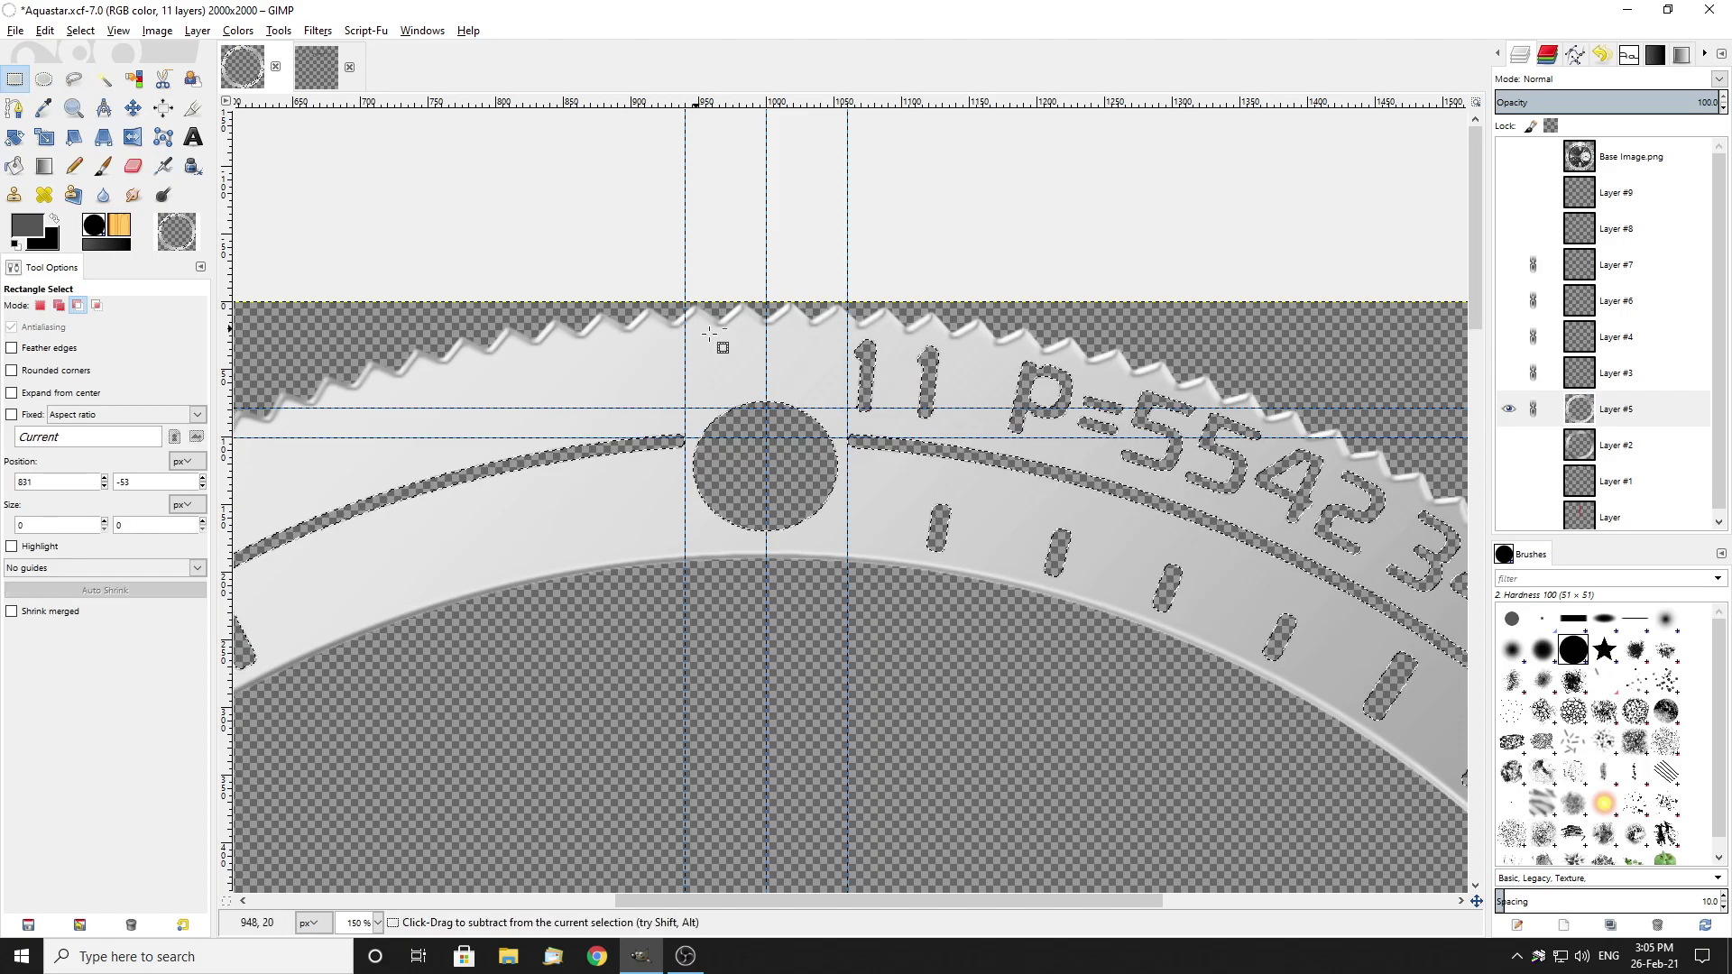
{"action": "scroll", "coordinate": [901, 375], "scroll_direction": "down", "scroll_amount": 6}
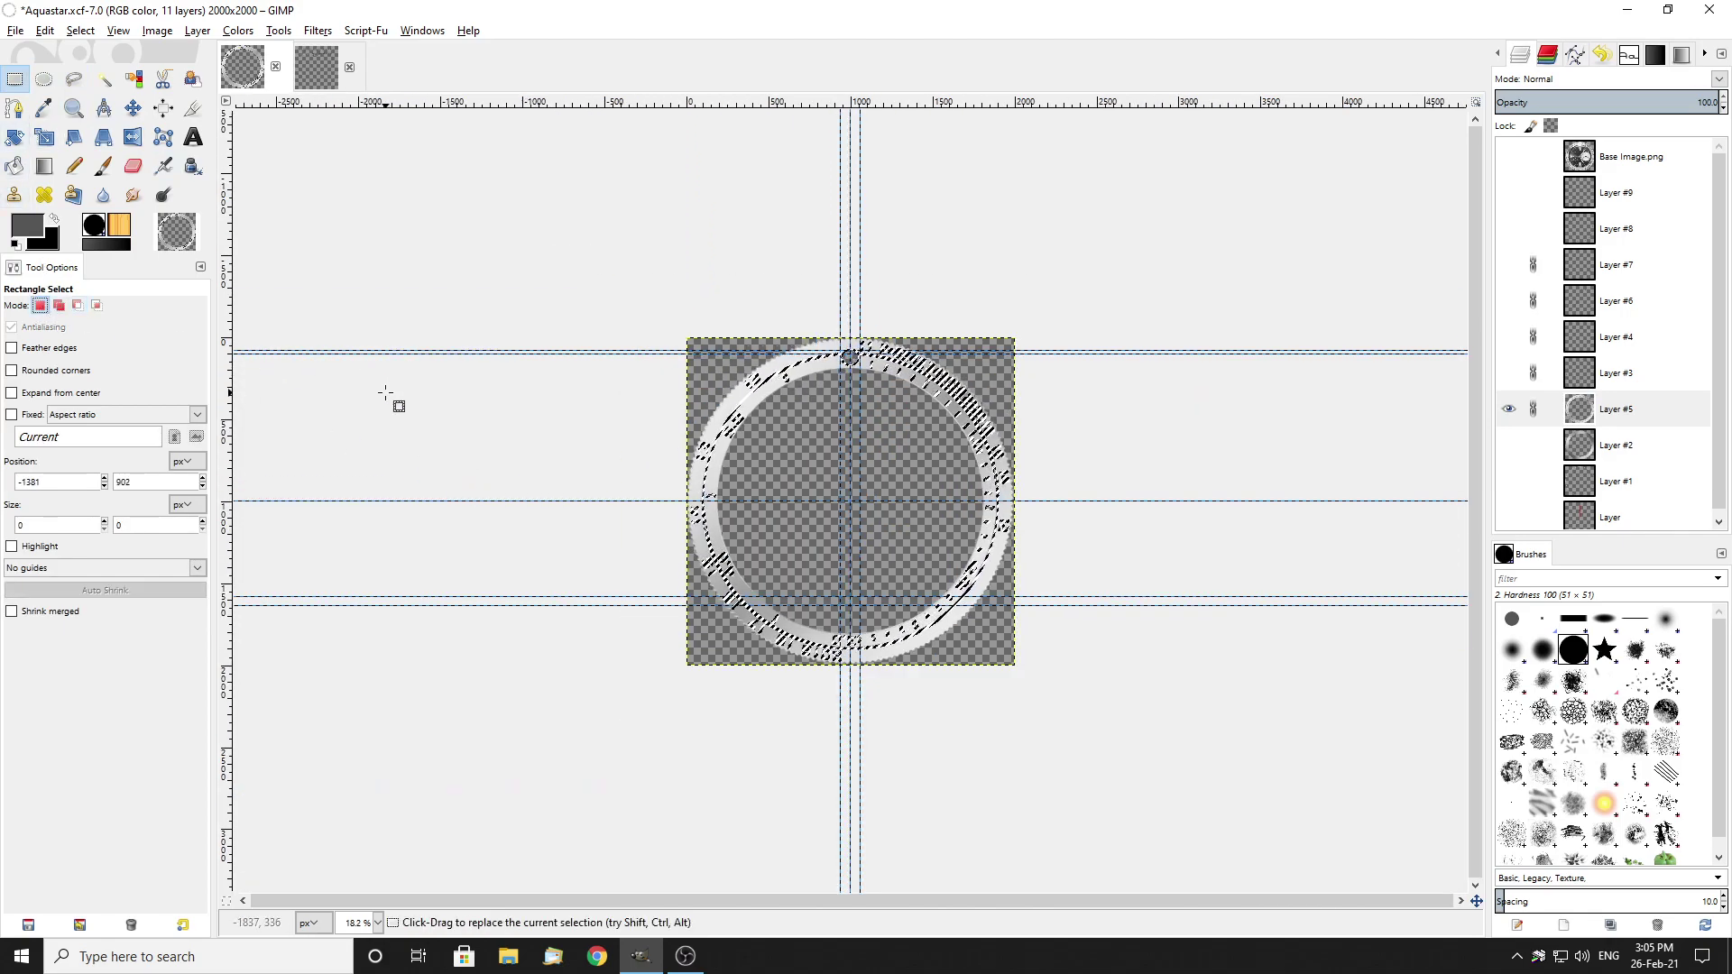
{"action": "scroll", "coordinate": [680, 425], "scroll_direction": "up", "scroll_amount": 4}
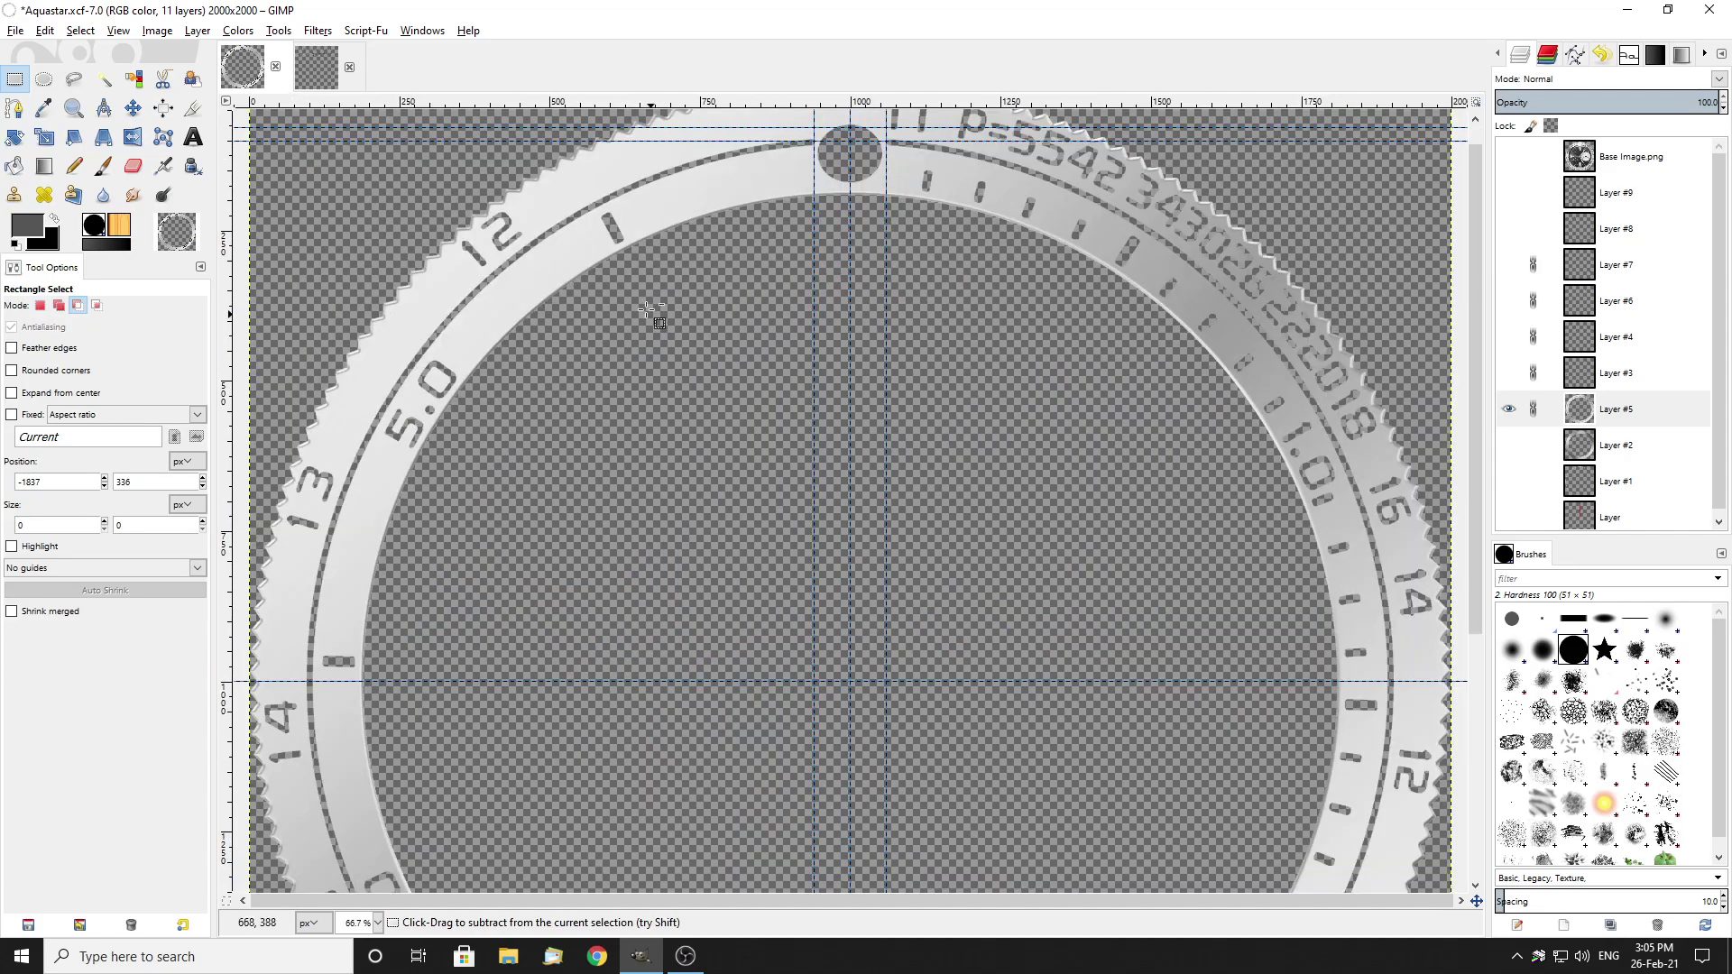
{"action": "left_click", "coordinate": [197, 30]}
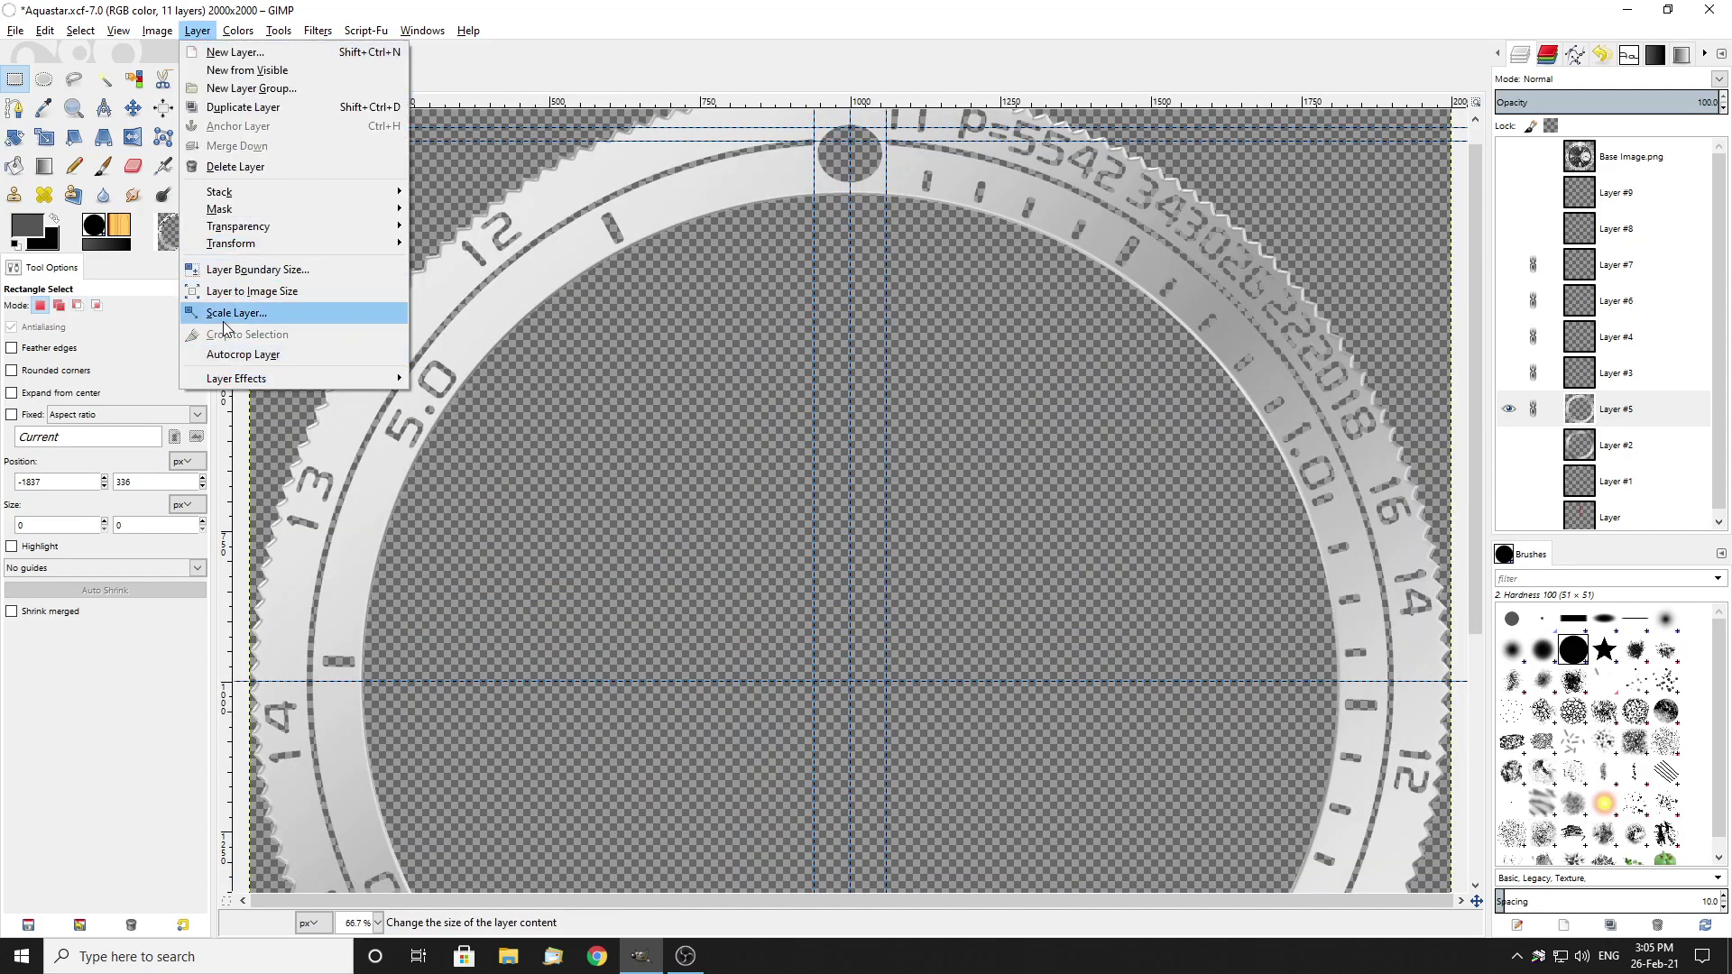
{"action": "left_click", "coordinate": [635, 415]}
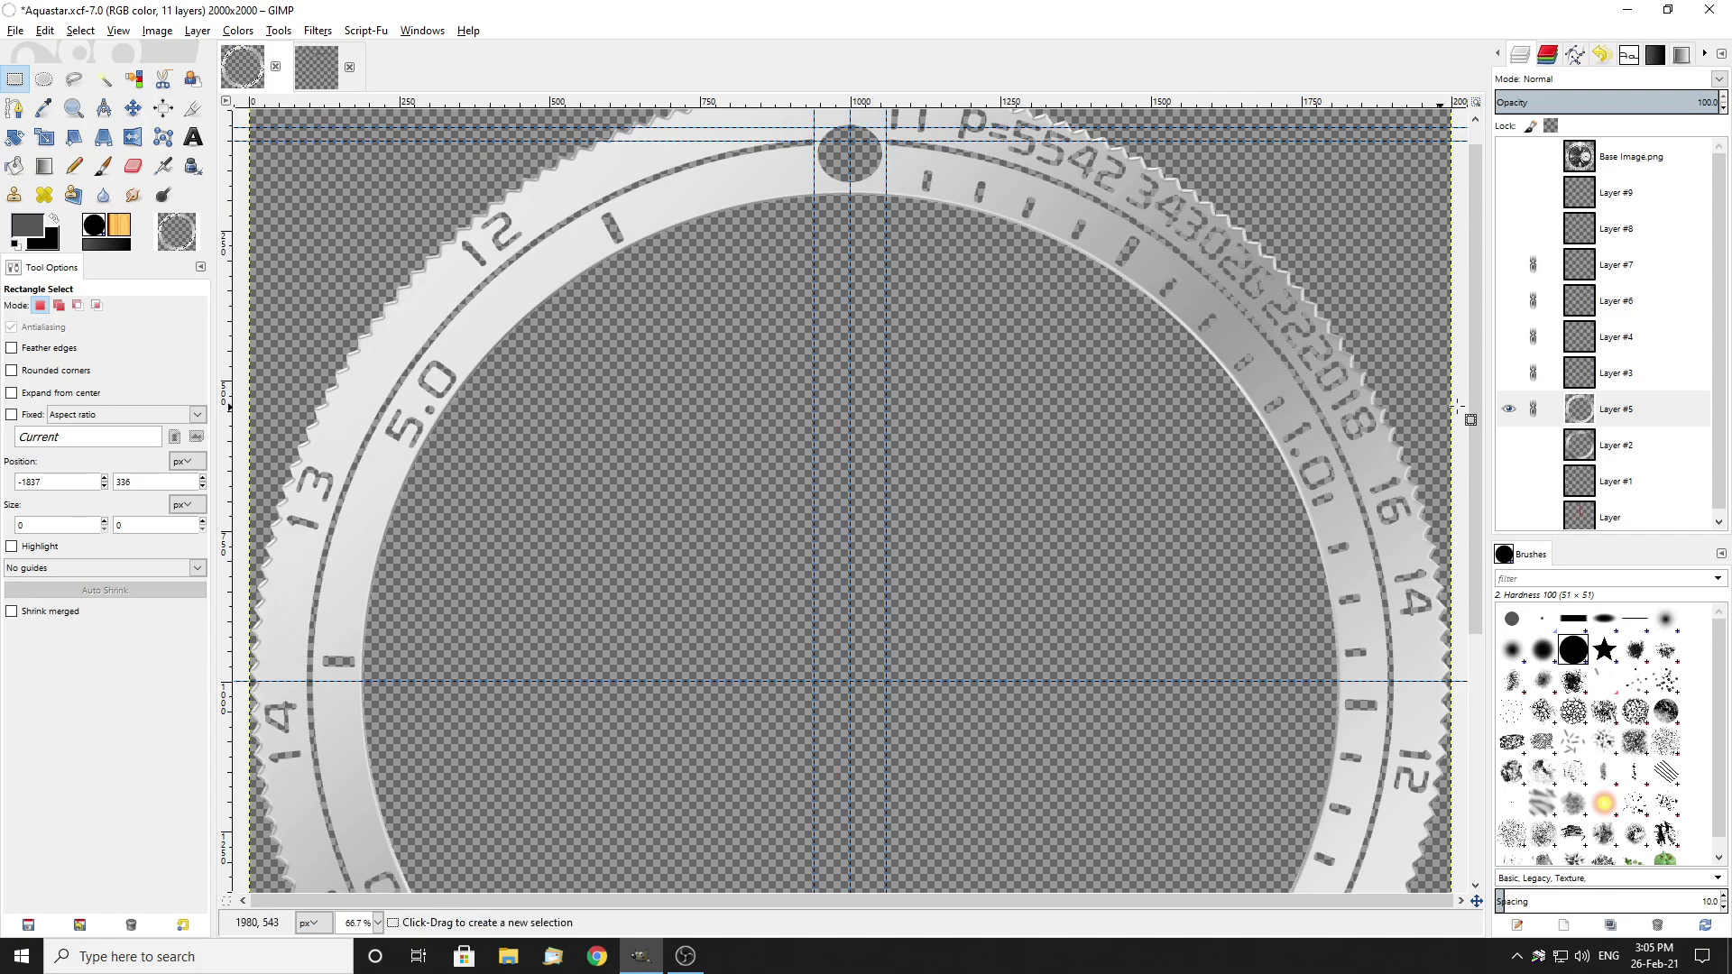
Step: Hide Layer #5, add a new layer above it and paste and anchor a copy of the cut-out metal ring on it
{"action": "left_click", "coordinate": [1648, 417]}
{"action": "left_click", "coordinate": [1508, 409]}
{"action": "right_click", "coordinate": [1669, 404]}
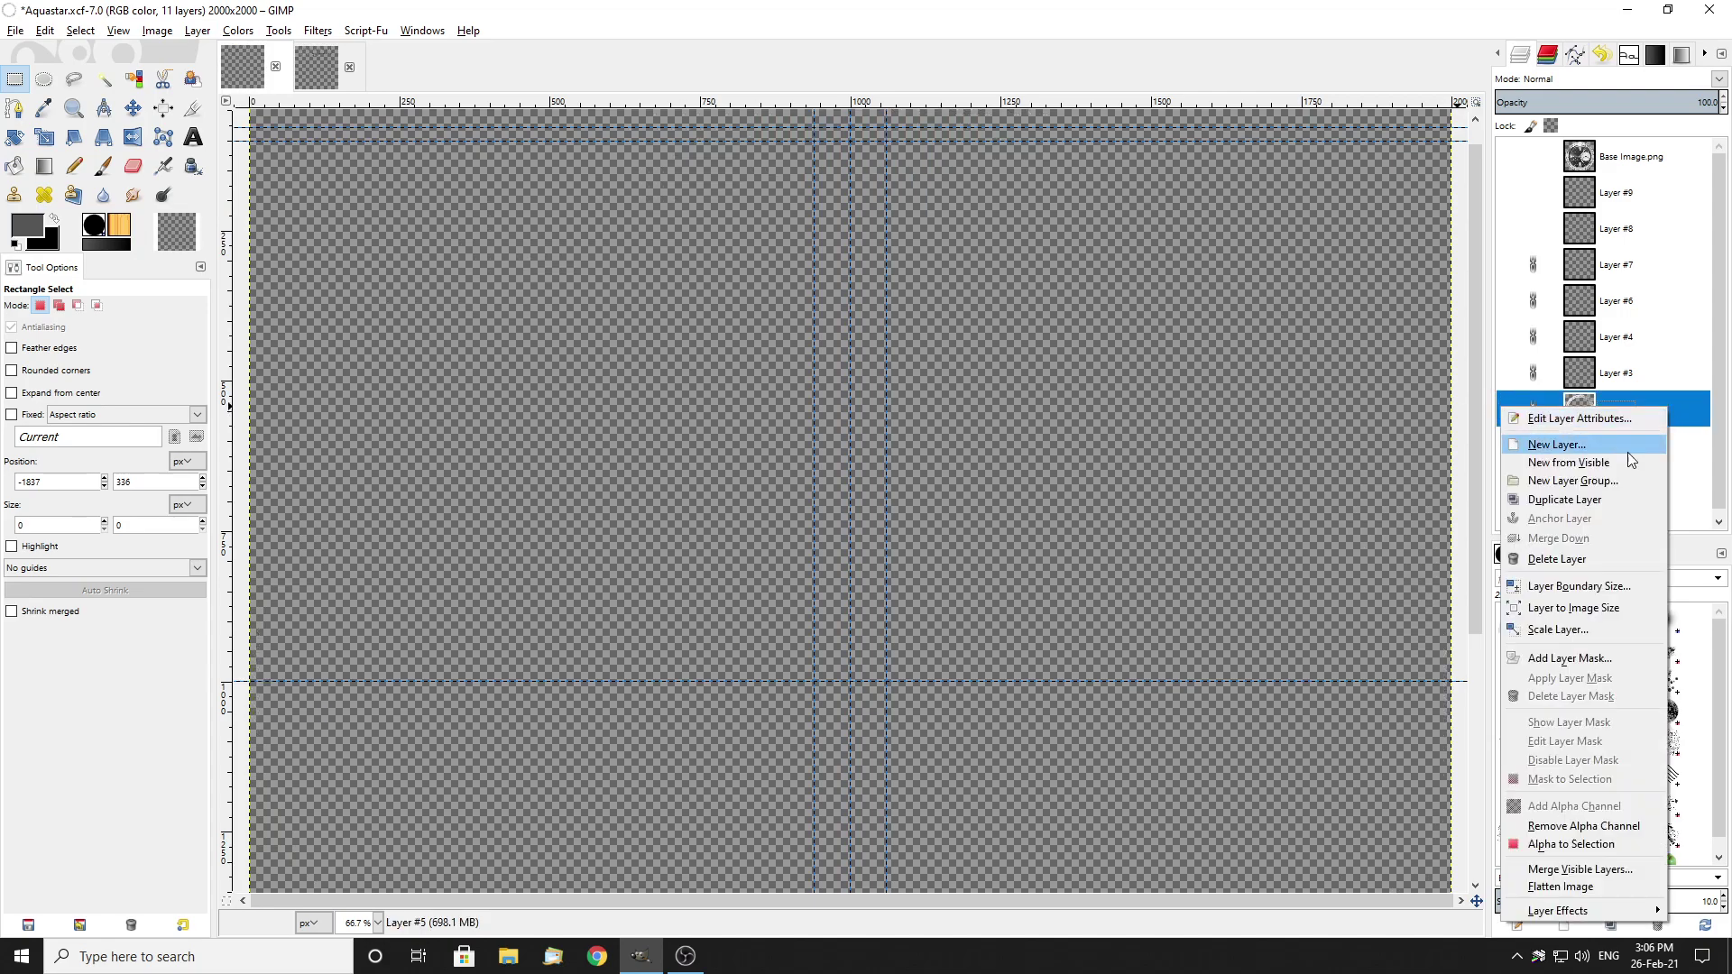
{"action": "left_click", "coordinate": [1551, 445]}
{"action": "left_click", "coordinate": [1555, 597]}
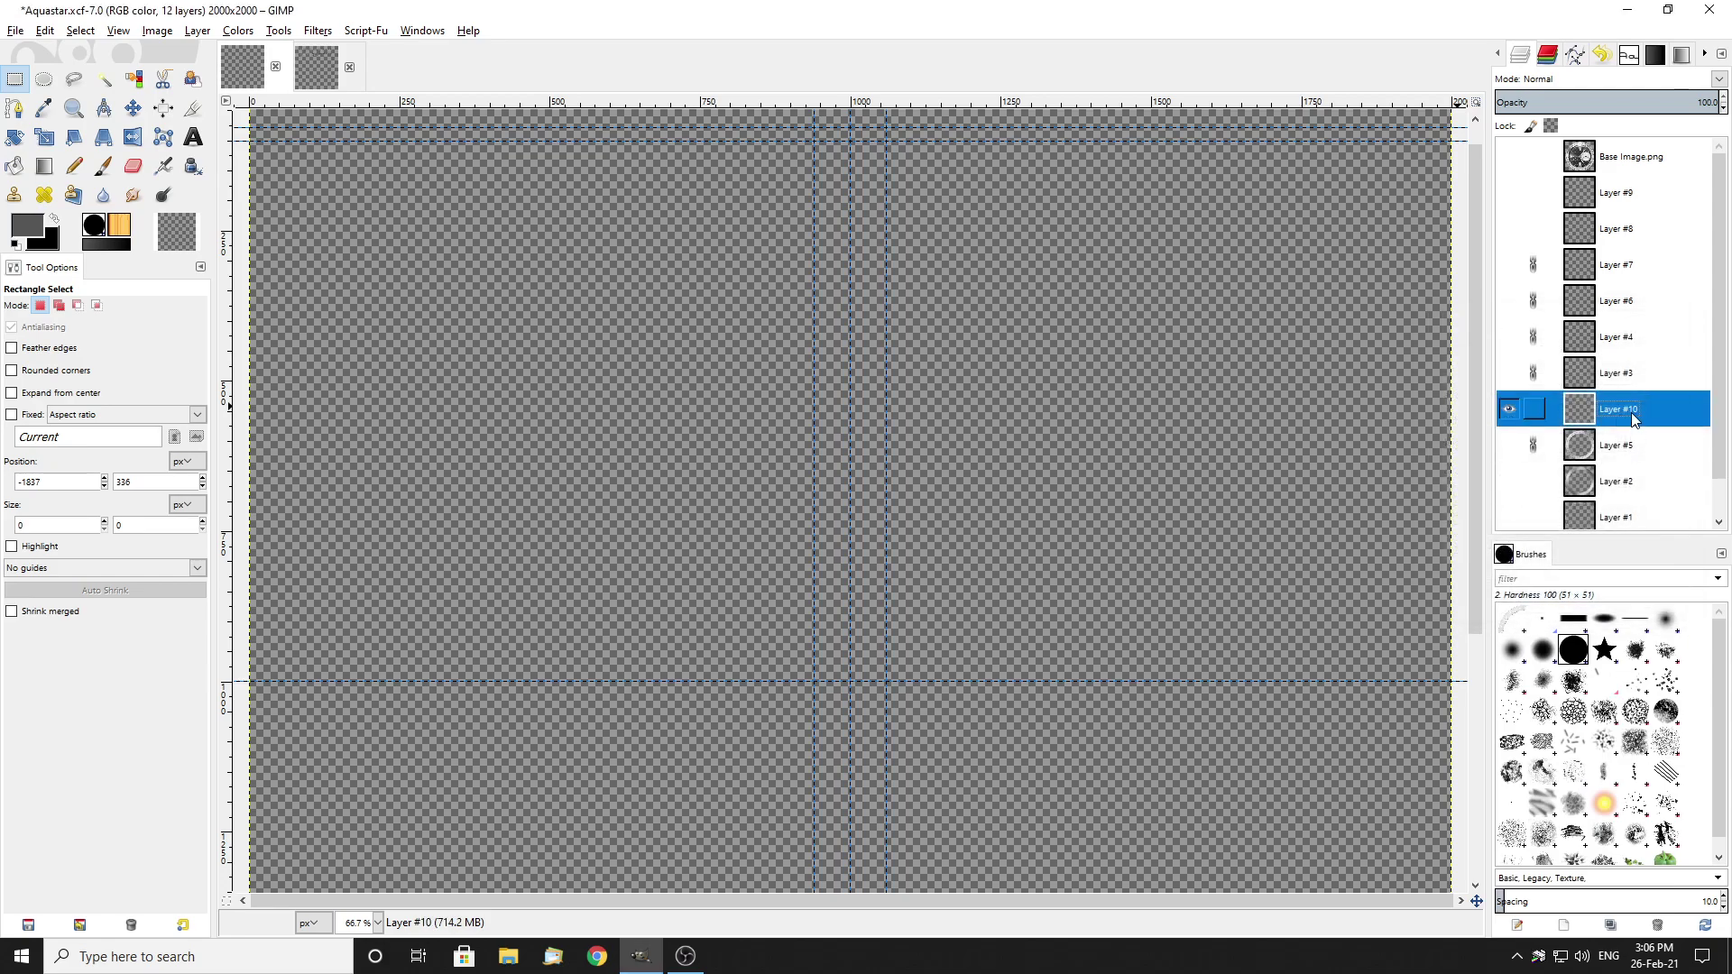
{"action": "key", "text": "ctrl+v"}
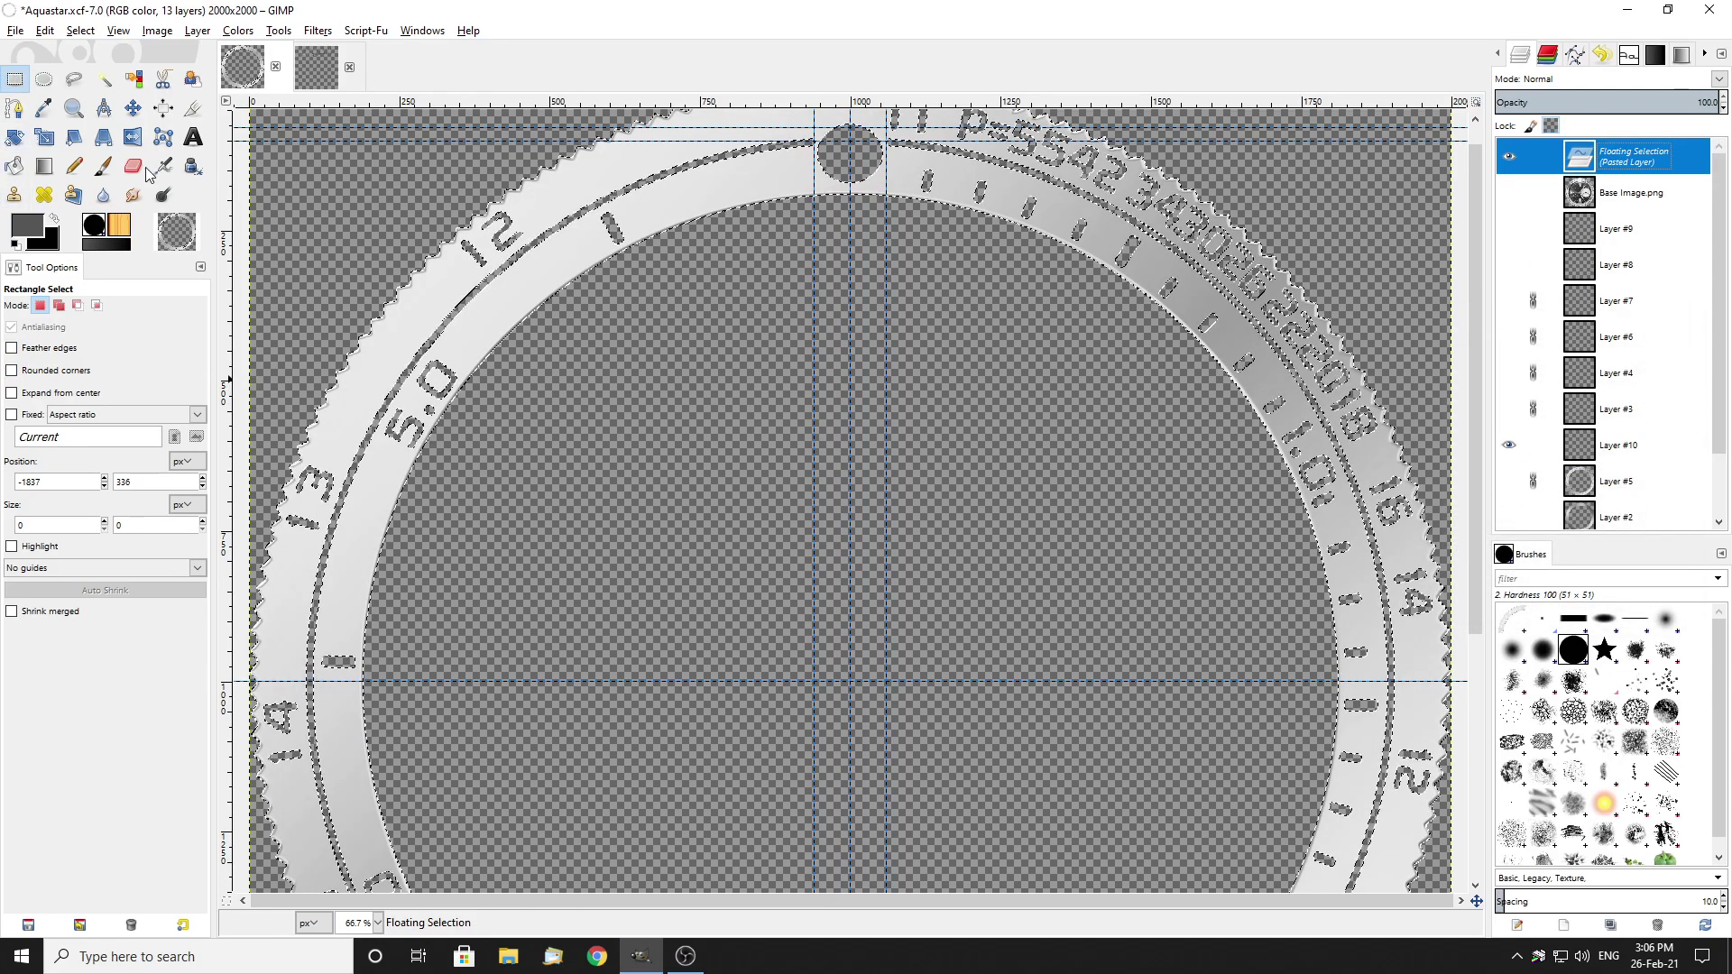
{"action": "left_click", "coordinate": [555, 369]}
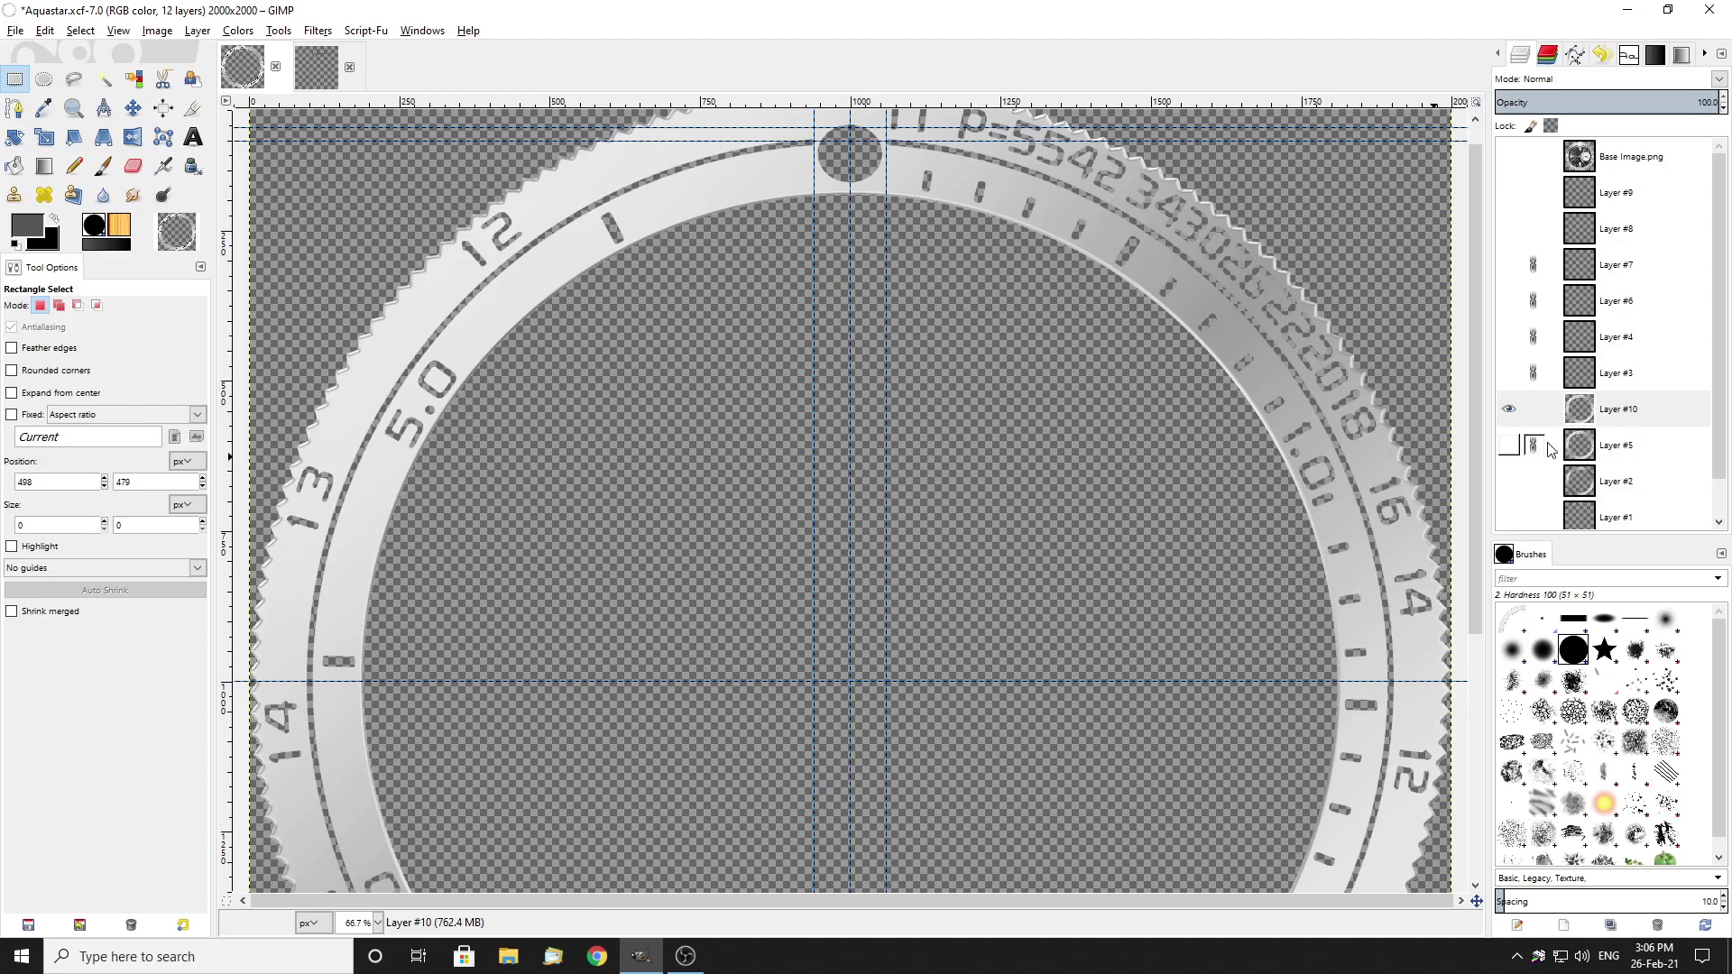
Step: Hide Layer #10, and show and select Layer #5
{"action": "left_click", "coordinate": [1509, 410]}
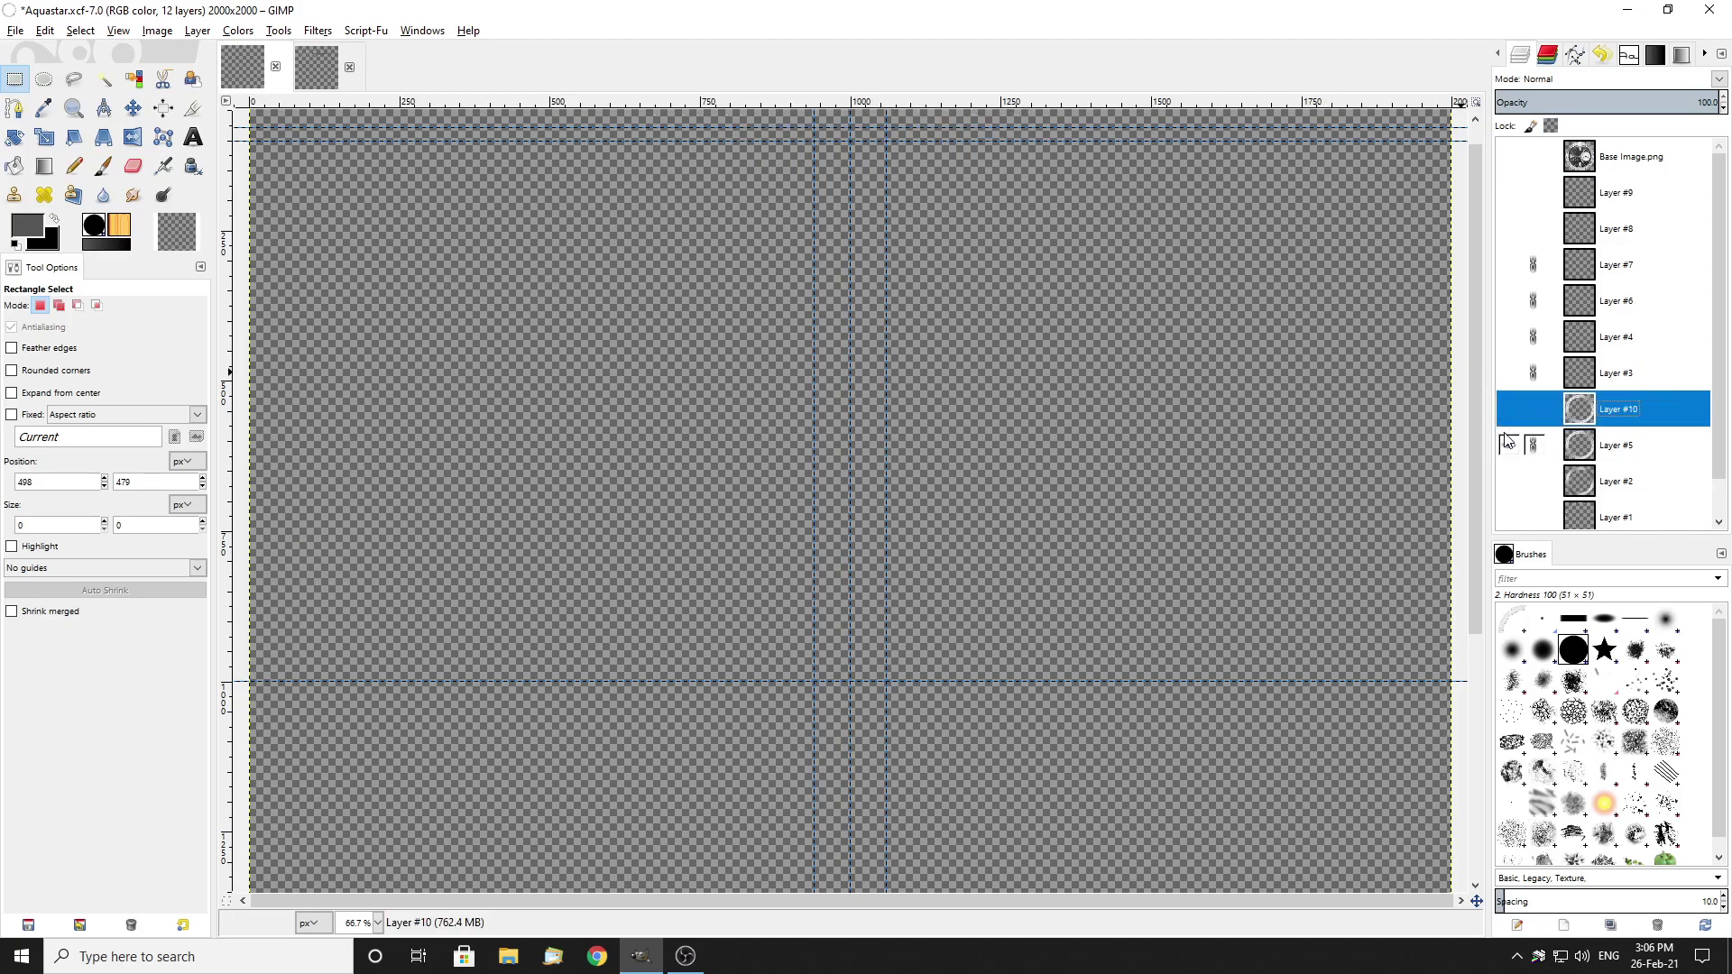
{"action": "left_click", "coordinate": [1509, 443]}
{"action": "left_click", "coordinate": [1578, 445]}
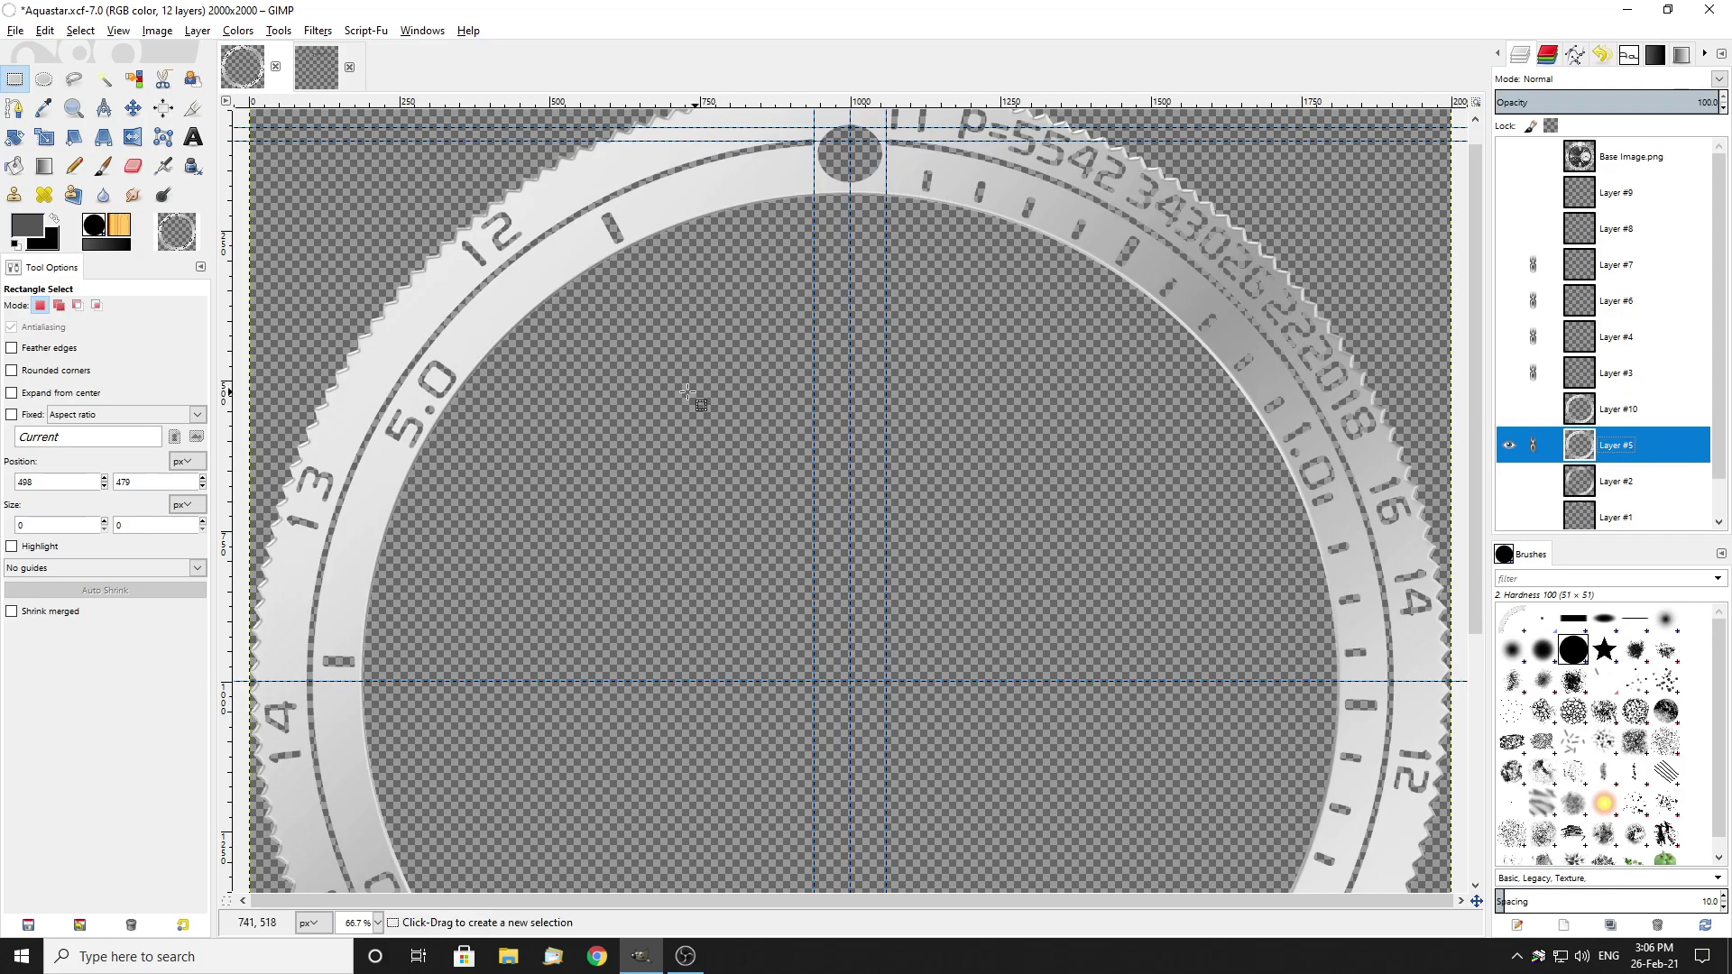
Step: Try an inner bevel on Layer #5 with depth 10, size 4 and soften 3, check the cut-out edges and undo it
{"action": "scroll", "coordinate": [708, 394], "scroll_direction": "up", "scroll_amount": 1}
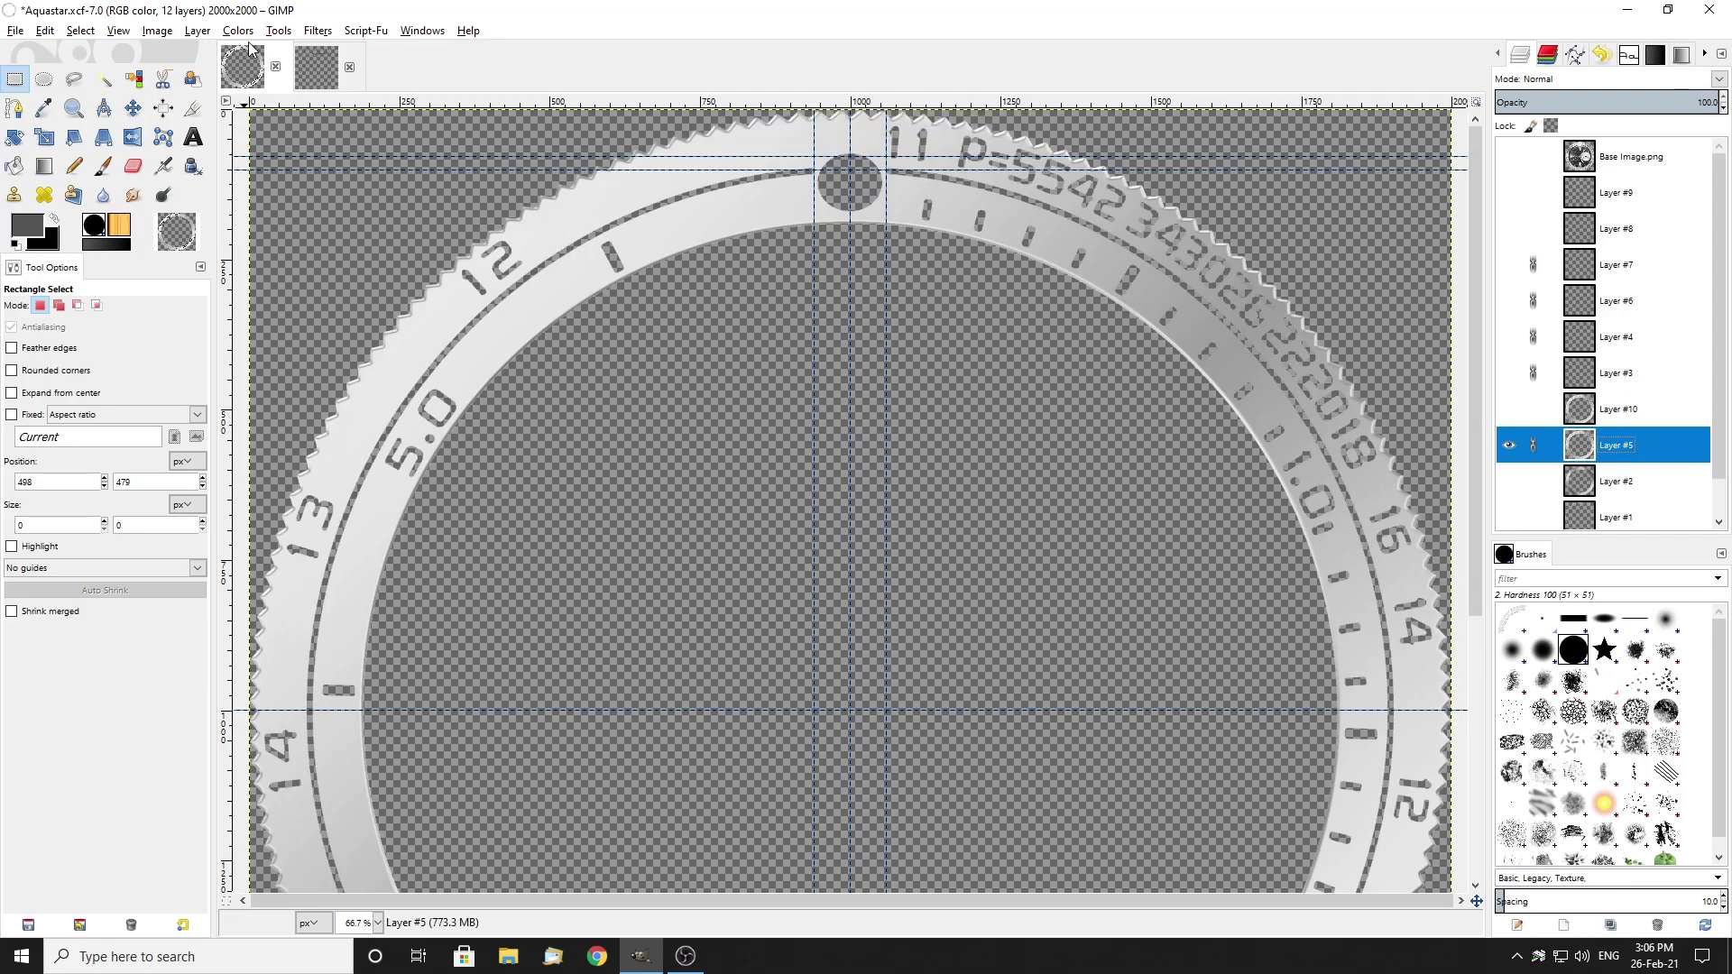
{"action": "left_click", "coordinate": [204, 34]}
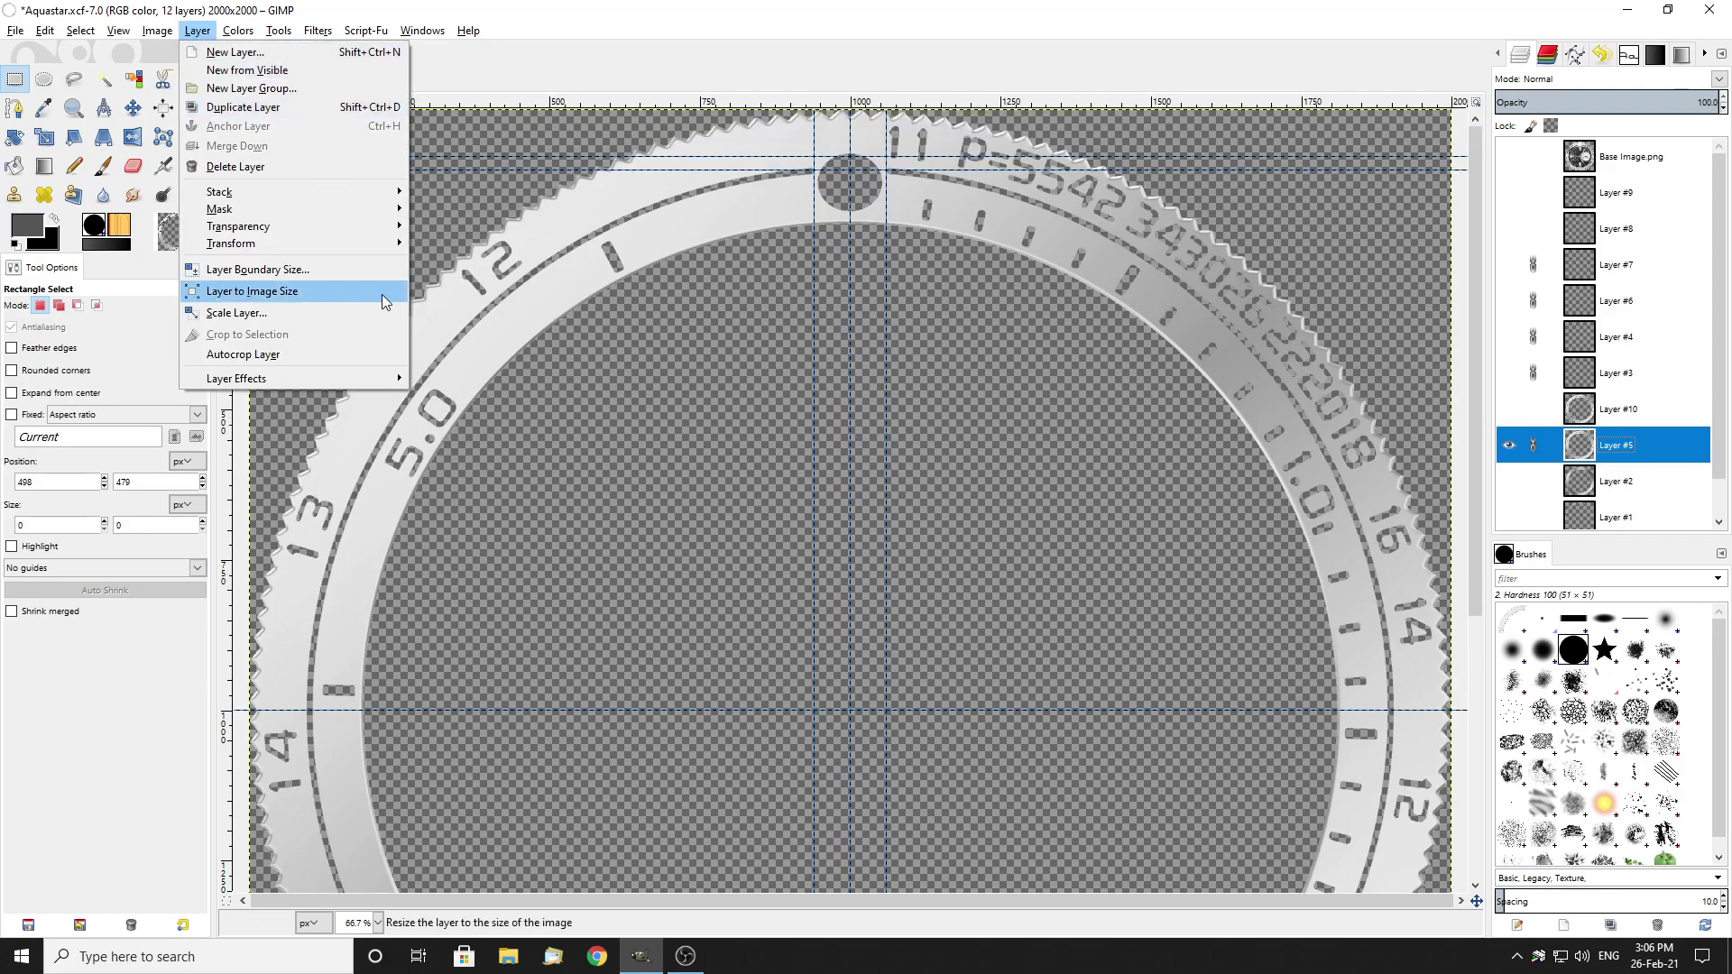
{"action": "mouse_move", "coordinate": [302, 379]}
{"action": "left_click", "coordinate": [478, 383]}
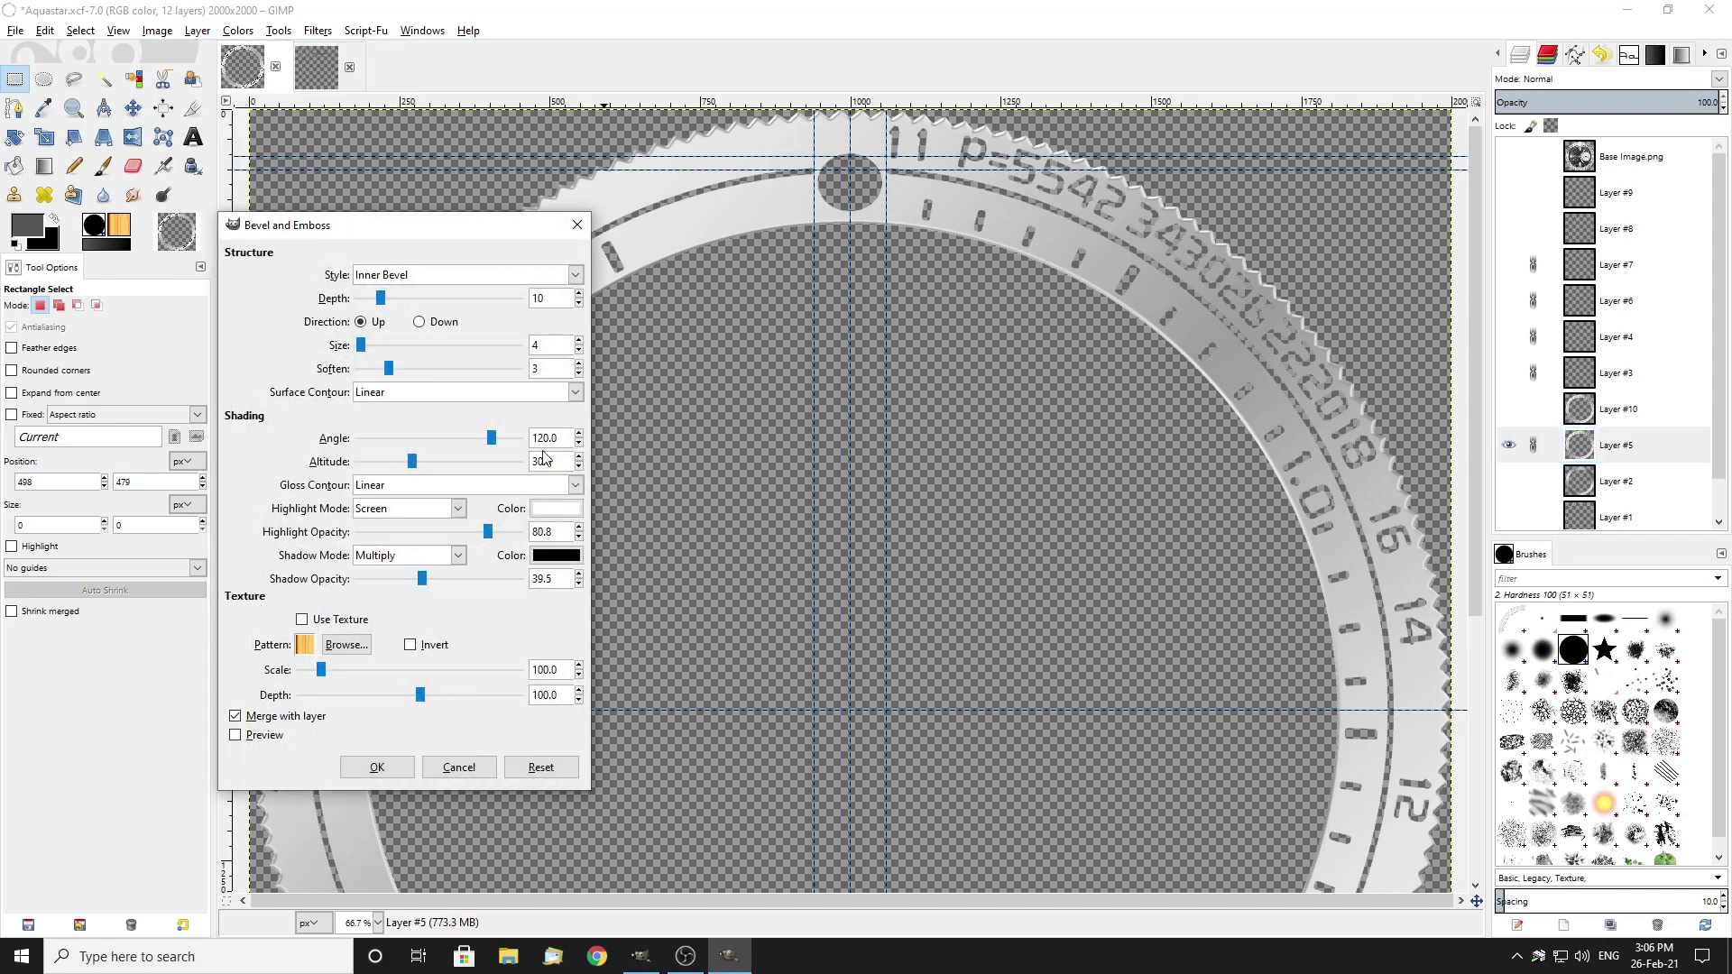
{"action": "left_click", "coordinate": [377, 768]}
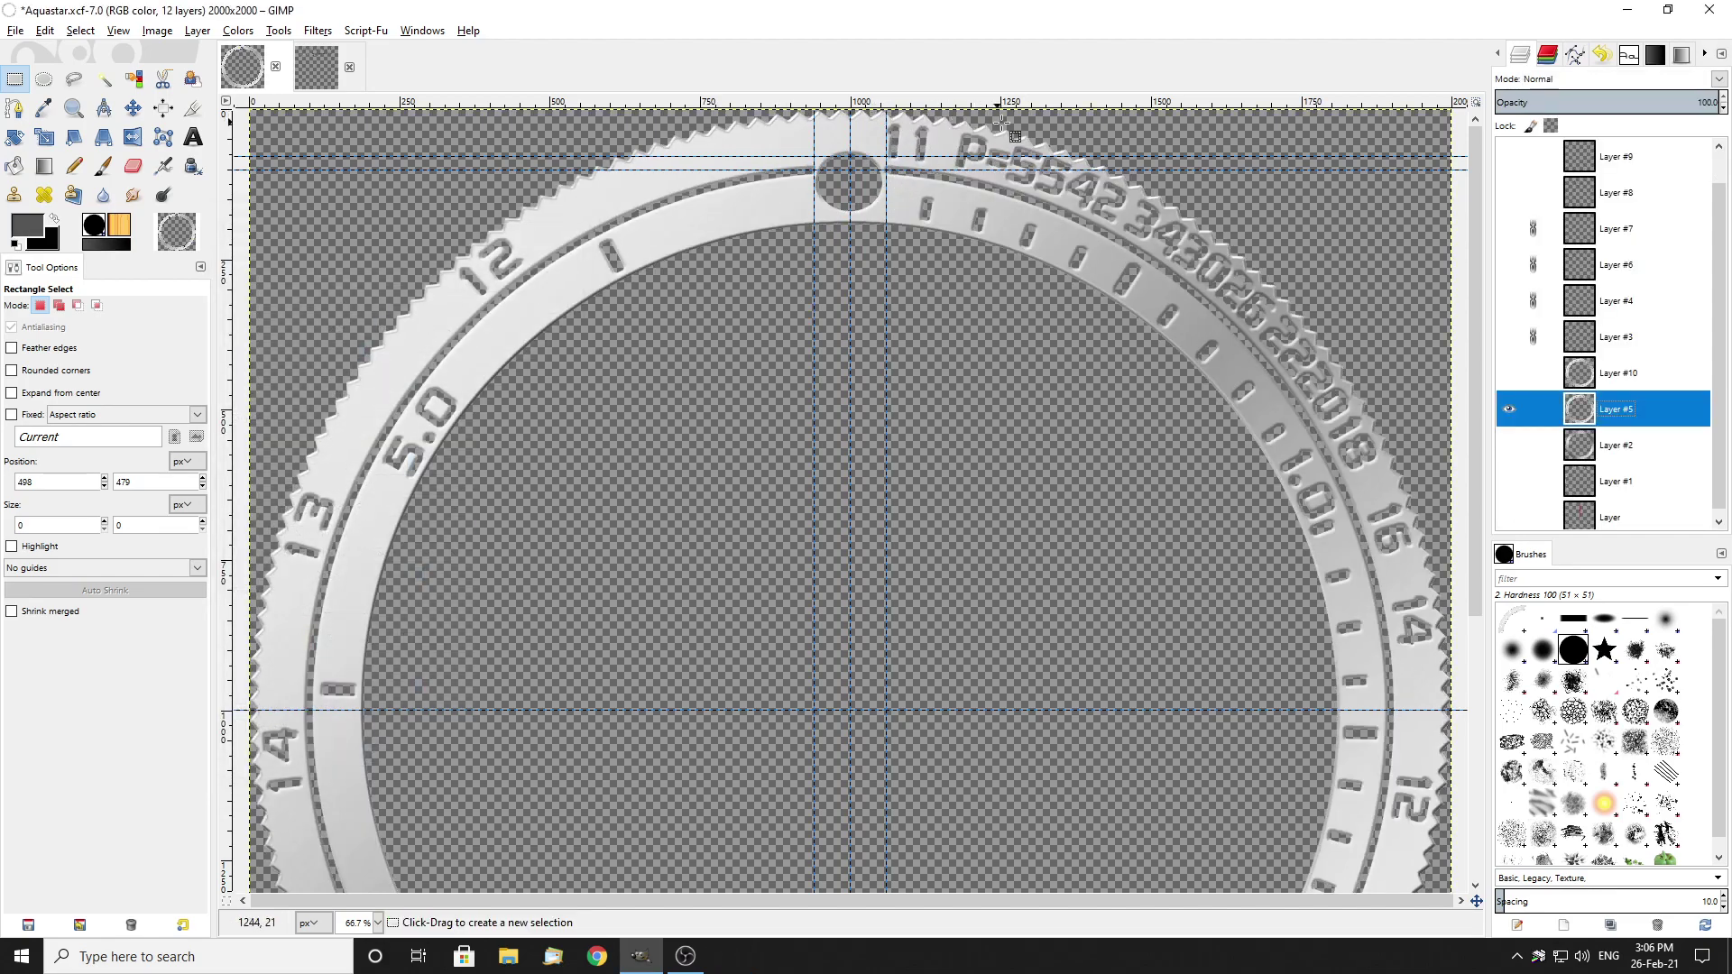
{"action": "scroll", "coordinate": [990, 122], "scroll_direction": "up", "scroll_amount": 3}
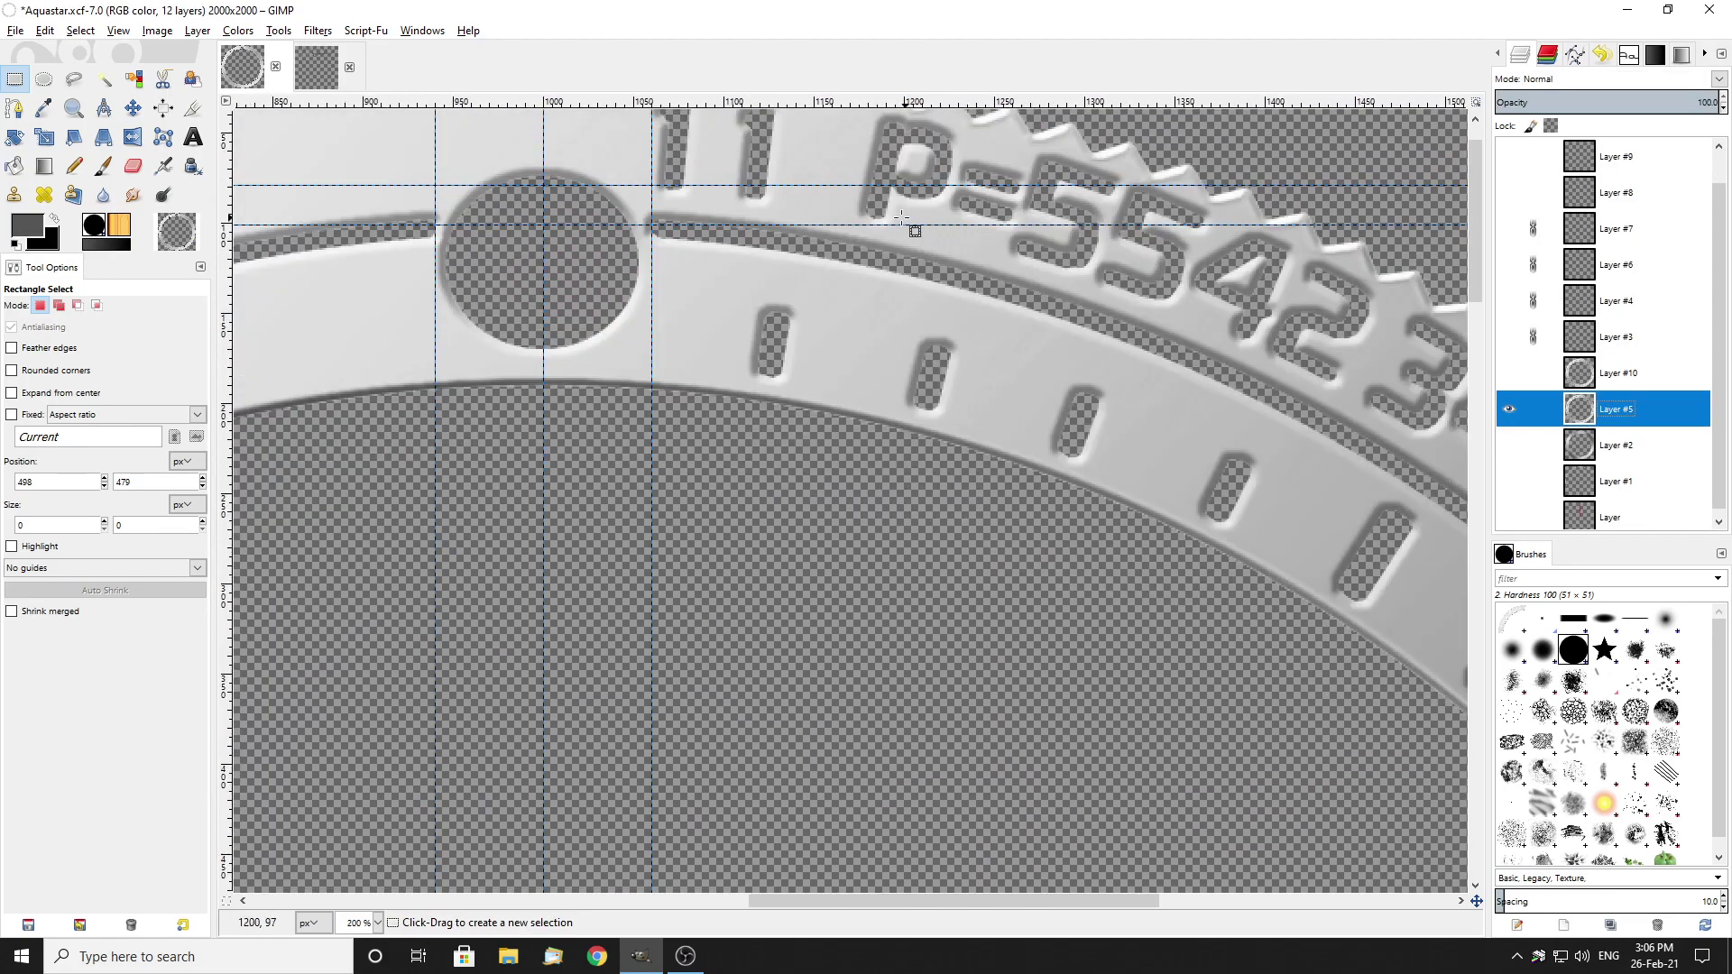
{"action": "scroll", "coordinate": [798, 237], "scroll_direction": "down", "scroll_amount": 3}
{"action": "scroll", "coordinate": [399, 324], "scroll_direction": "up", "scroll_amount": 2}
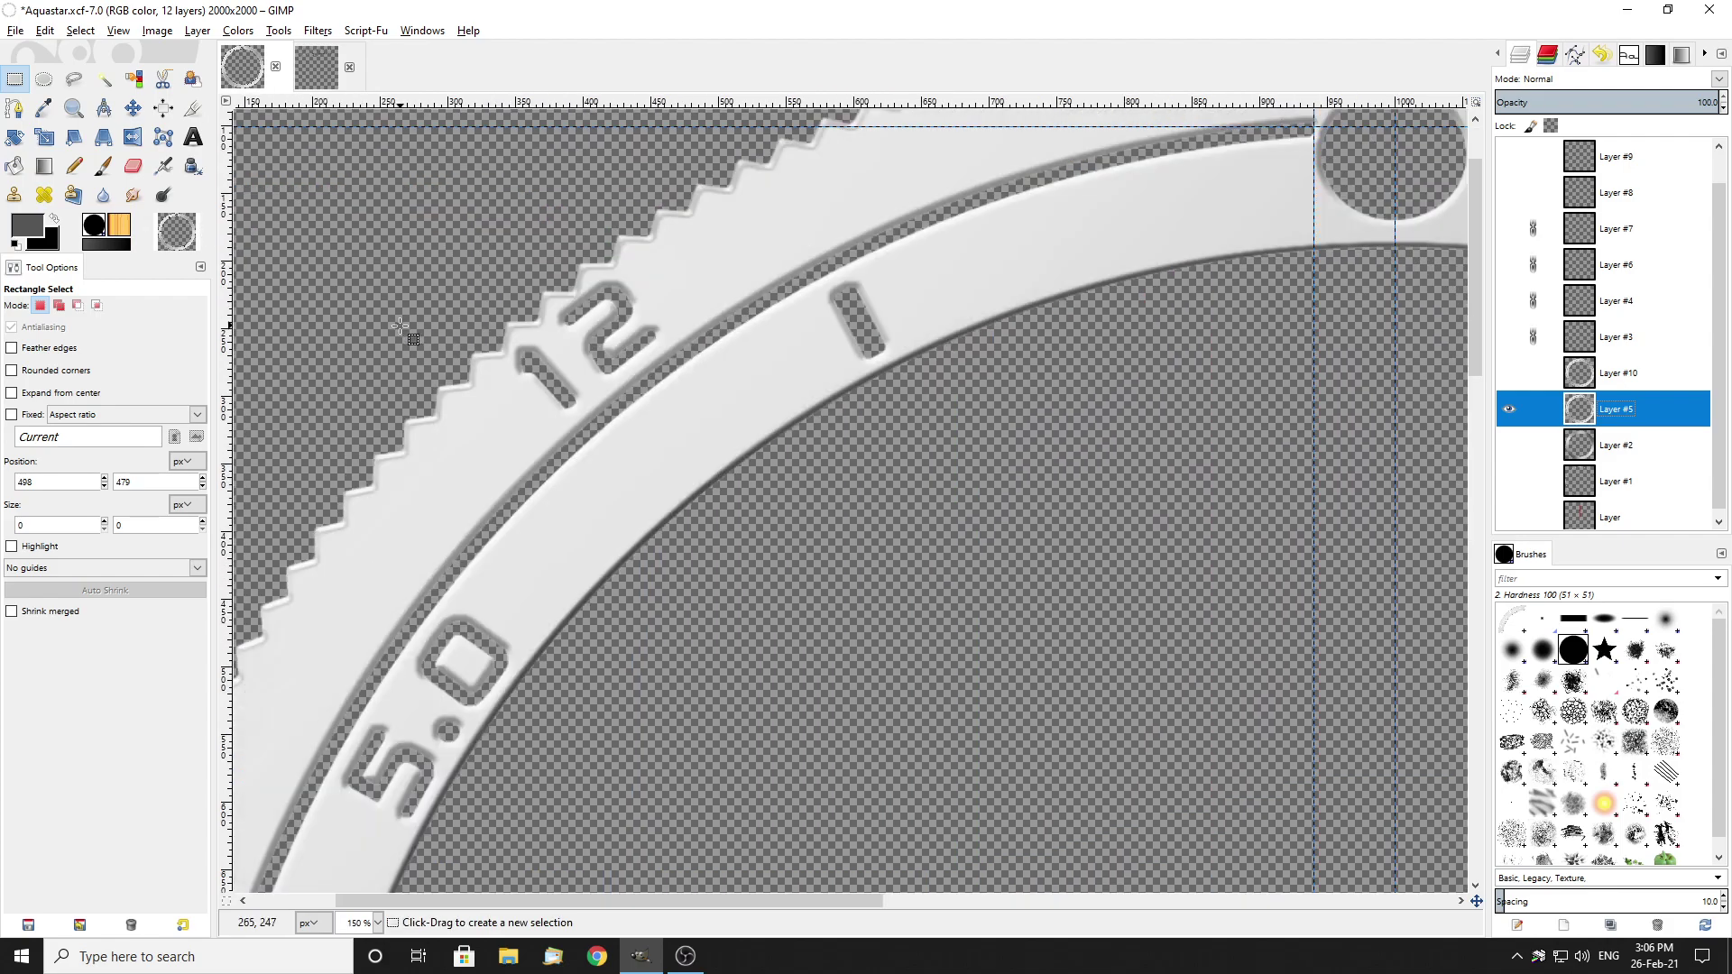
{"action": "scroll", "coordinate": [642, 358], "scroll_direction": "up", "scroll_amount": 3}
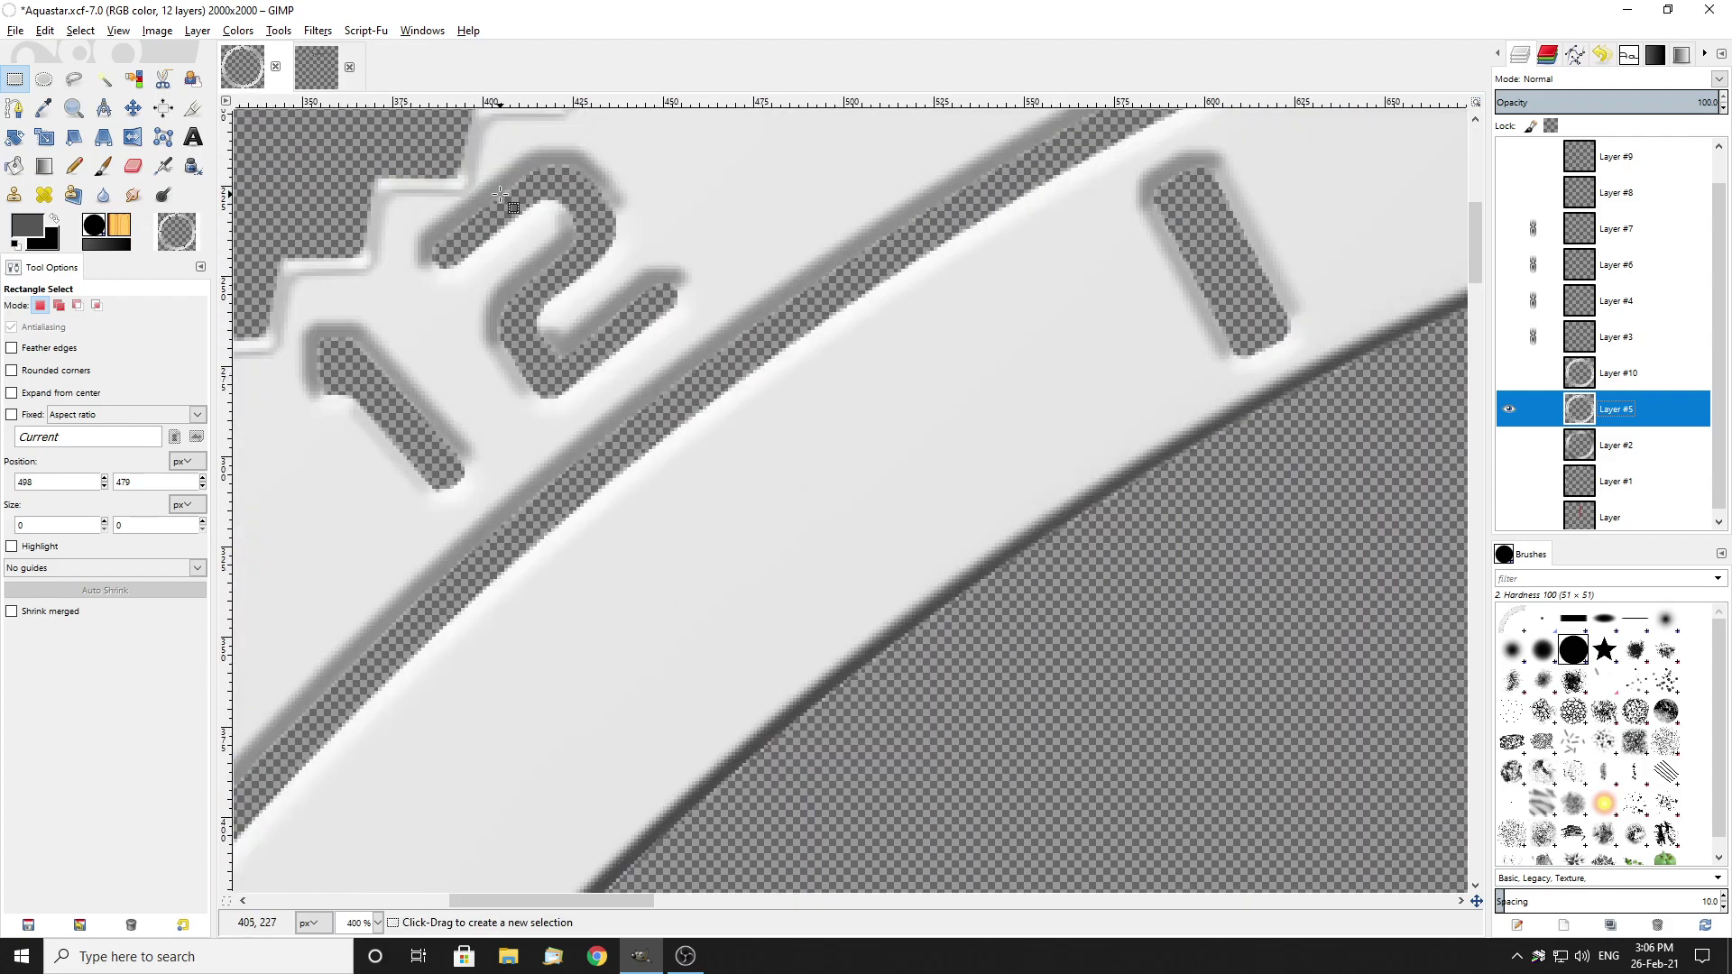
{"action": "key", "text": "ctrl+z"}
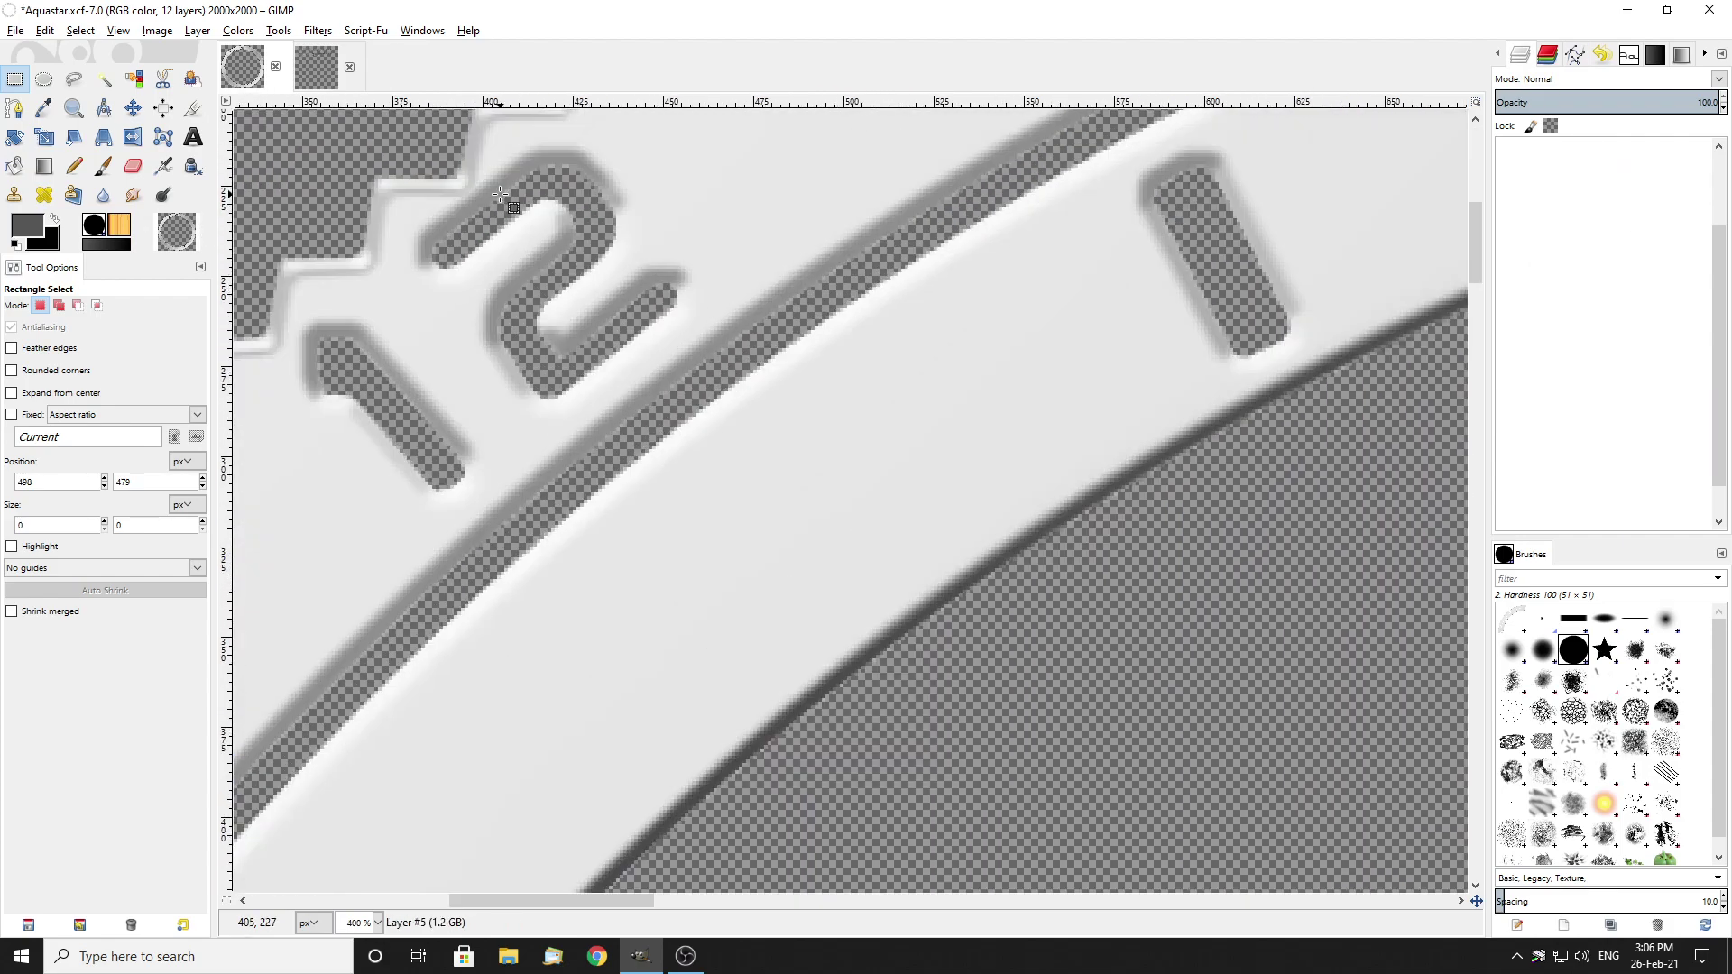
Step: Try a finer inner bevel on Layer #5 with depth 4, size 2 and soften 2
{"action": "left_click", "coordinate": [198, 31]}
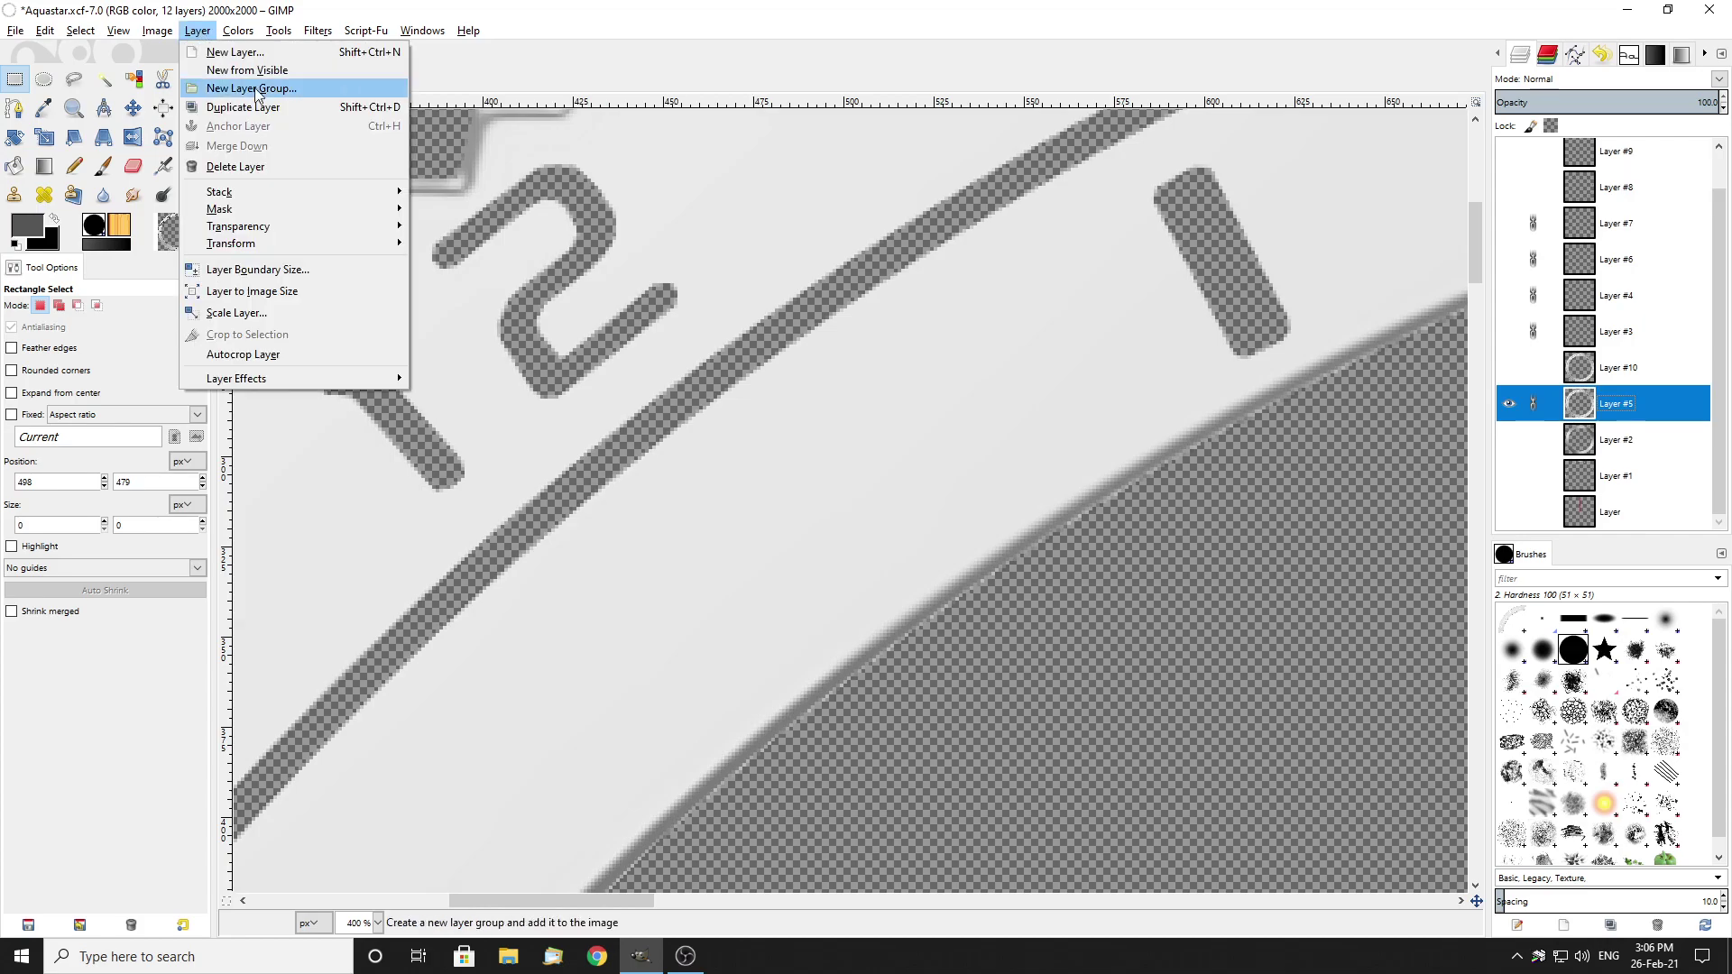
{"action": "mouse_move", "coordinate": [388, 378]}
{"action": "left_click", "coordinate": [460, 380]}
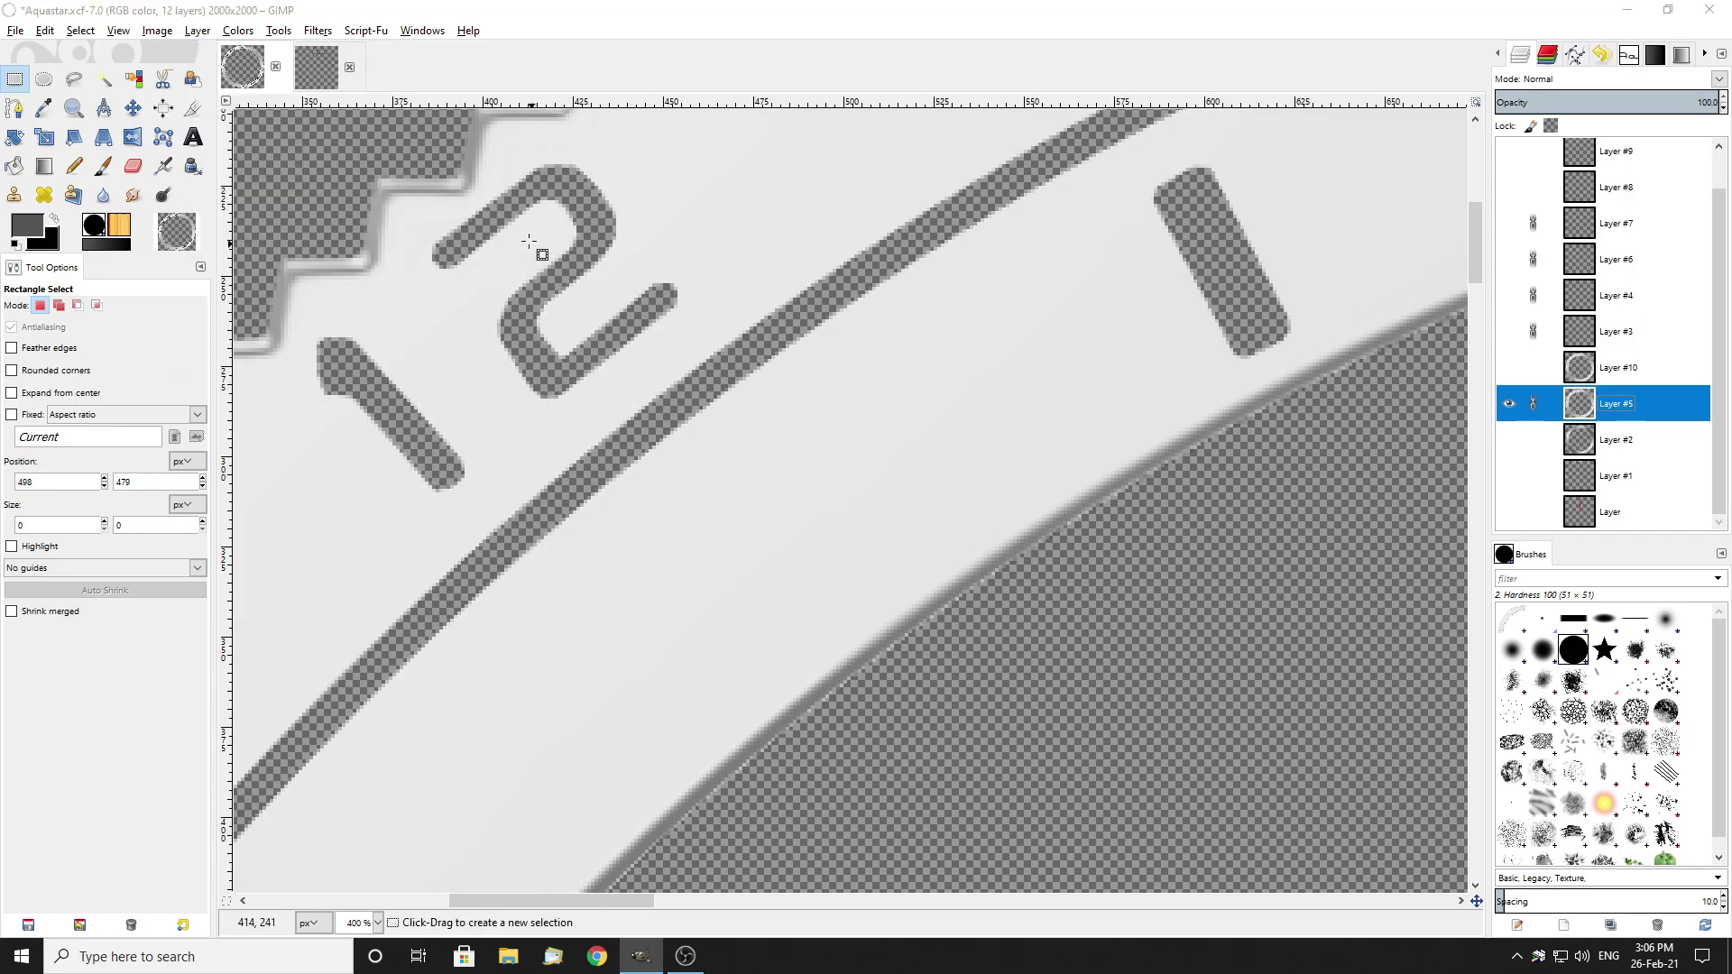
{"action": "scroll", "coordinate": [394, 118], "scroll_direction": "down", "scroll_amount": 3}
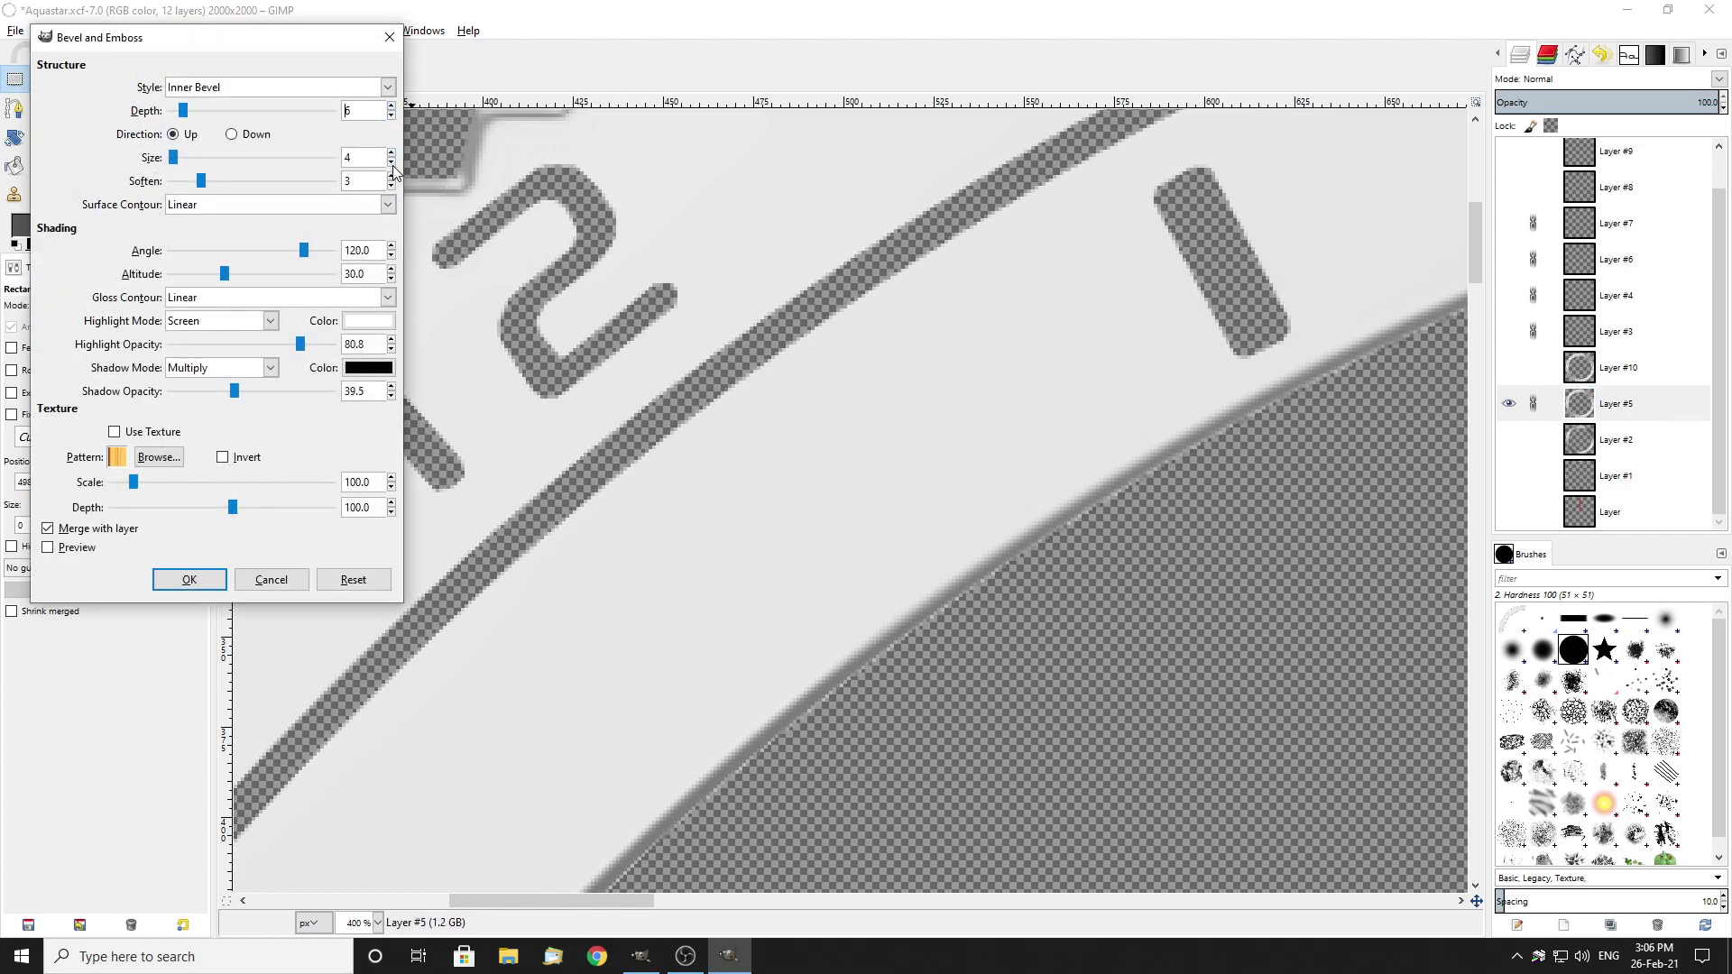
{"action": "scroll", "coordinate": [395, 185], "scroll_direction": "down", "scroll_amount": 2}
{"action": "scroll", "coordinate": [394, 185], "scroll_direction": "down", "scroll_amount": 1}
{"action": "scroll", "coordinate": [394, 180], "scroll_direction": "up", "scroll_amount": 2}
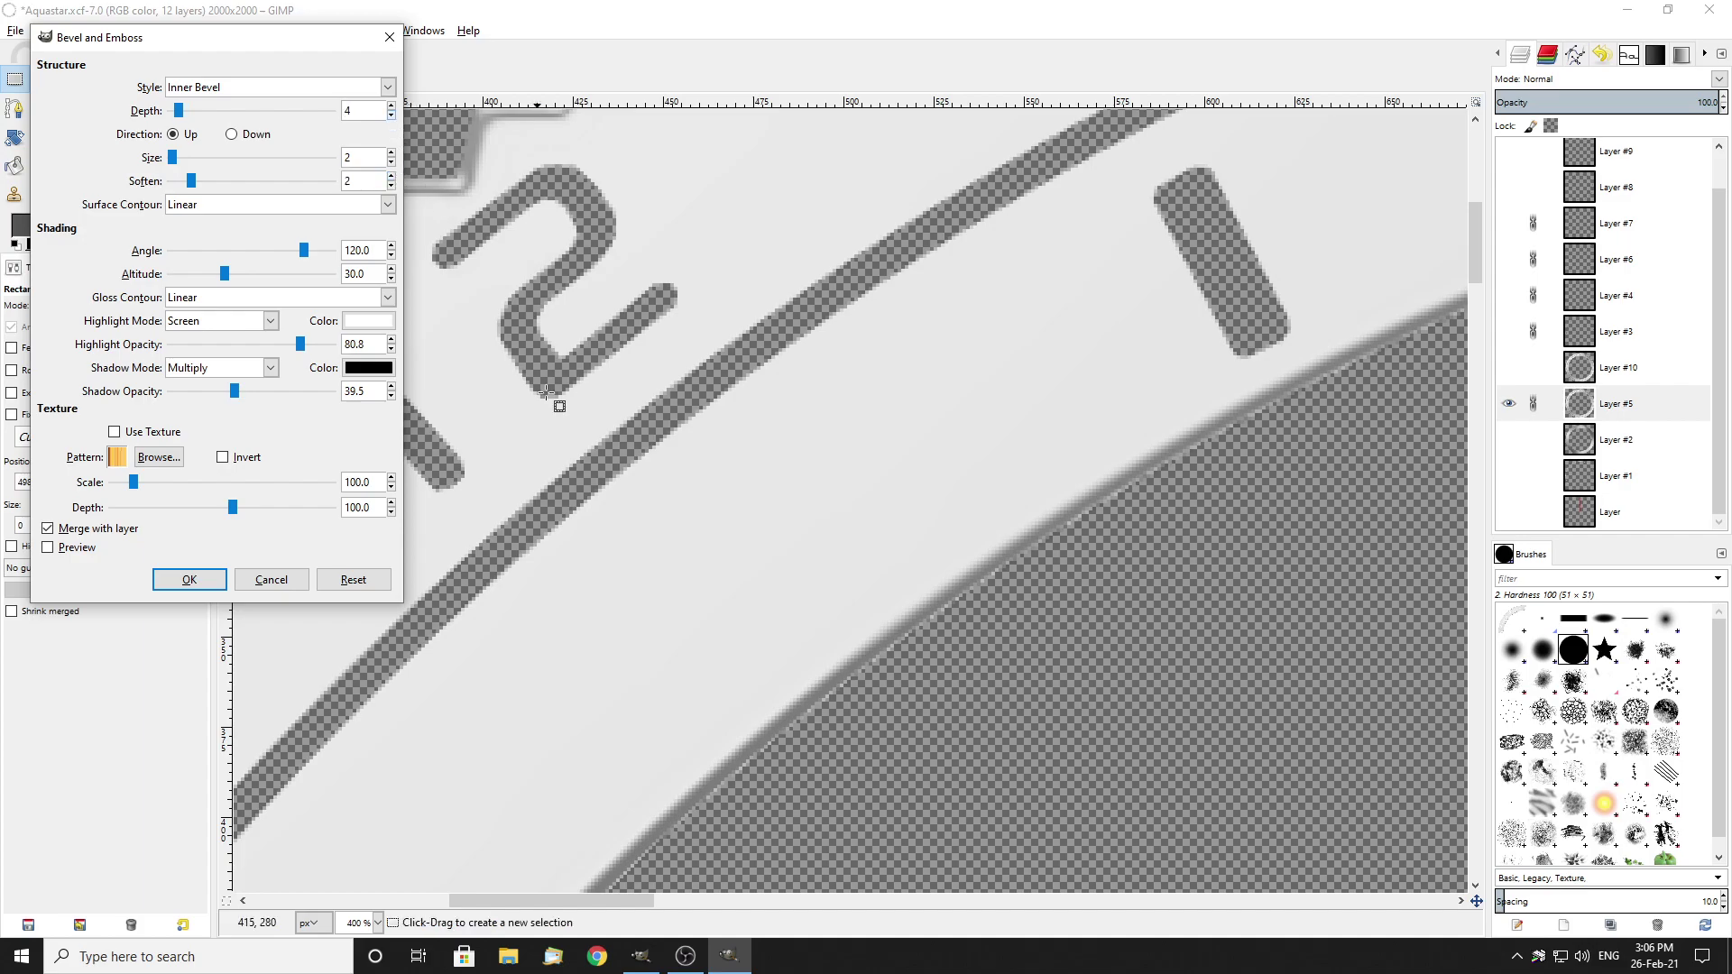
{"action": "key", "text": "Return"}
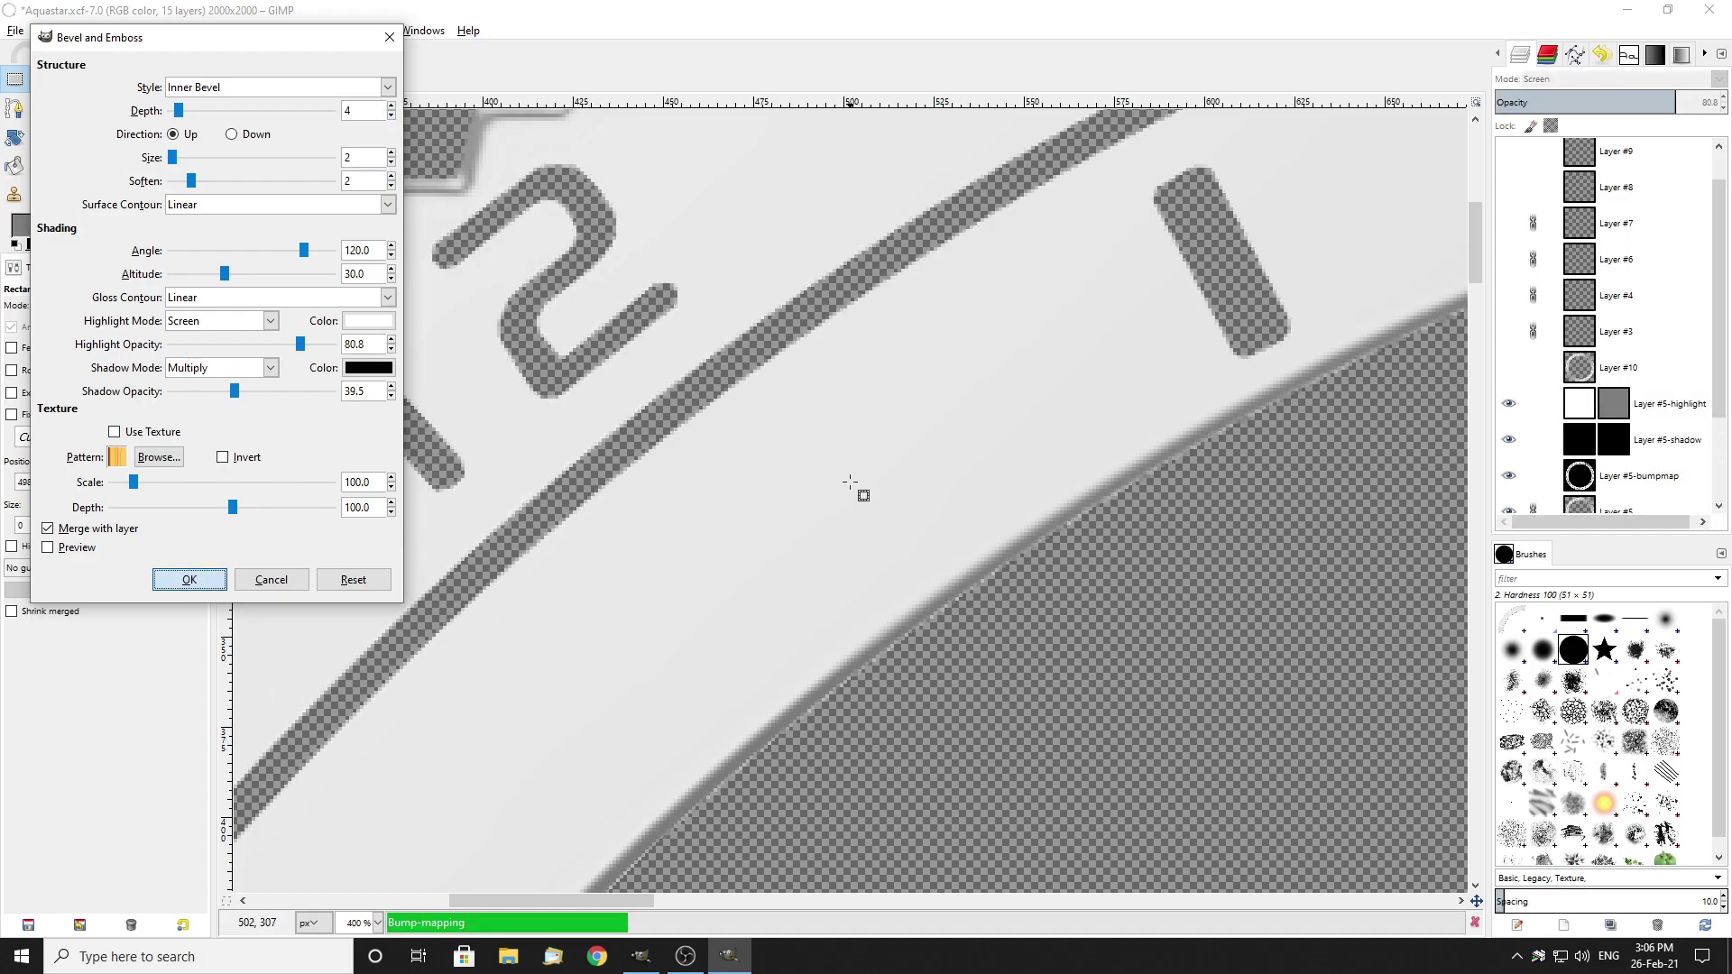
Step: Inspect the bevelled edges of the '12' and the nearby tick mark up close, and undo the bevel
{"action": "scroll", "coordinate": [824, 484], "scroll_direction": "down", "scroll_amount": 2}
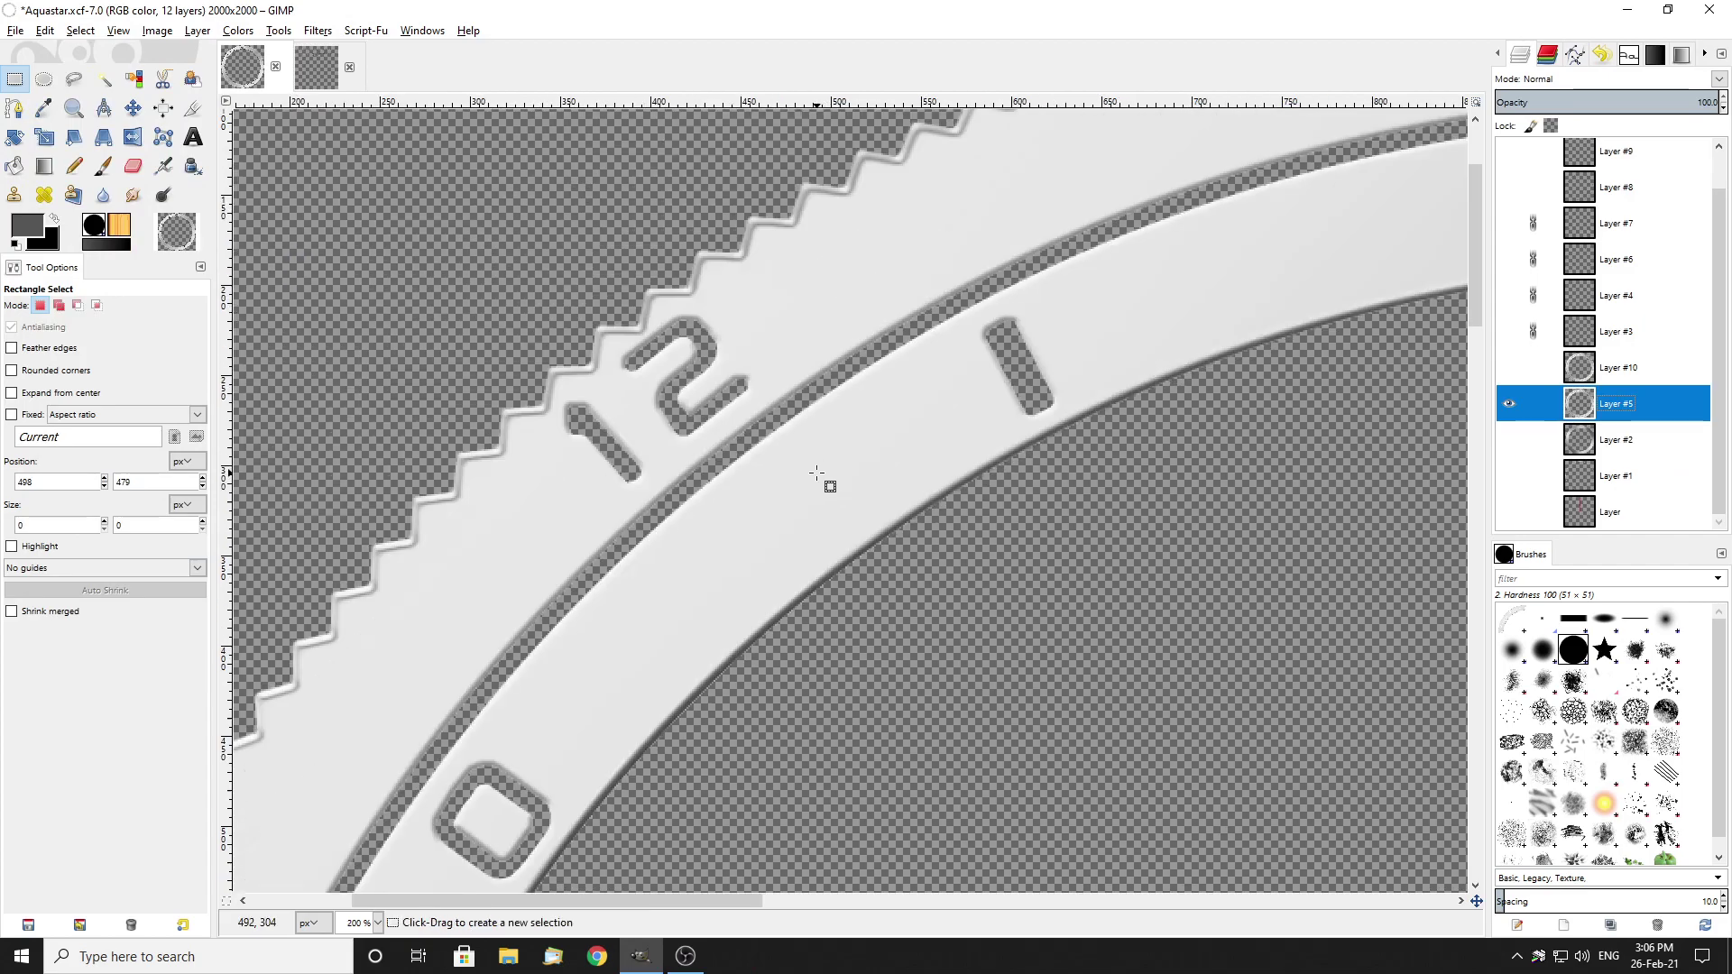
{"action": "scroll", "coordinate": [728, 392], "scroll_direction": "up", "scroll_amount": 4}
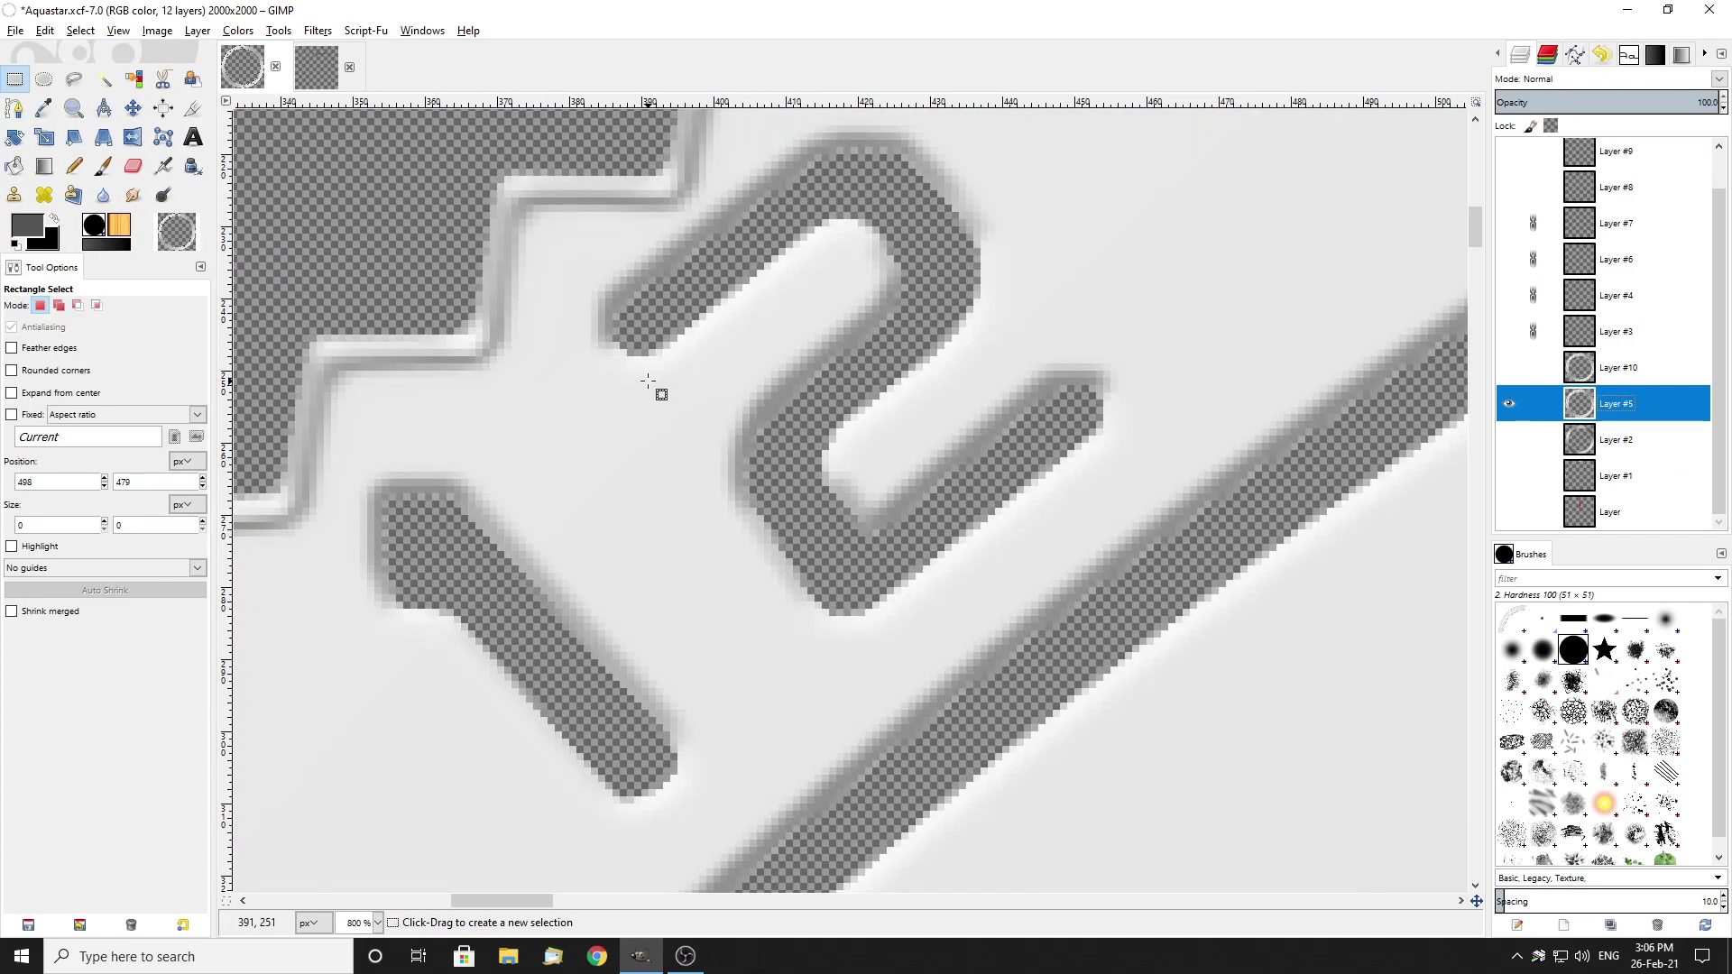
{"action": "scroll", "coordinate": [647, 381], "scroll_direction": "down", "scroll_amount": 3}
{"action": "scroll", "coordinate": [1271, 343], "scroll_direction": "up", "scroll_amount": 3}
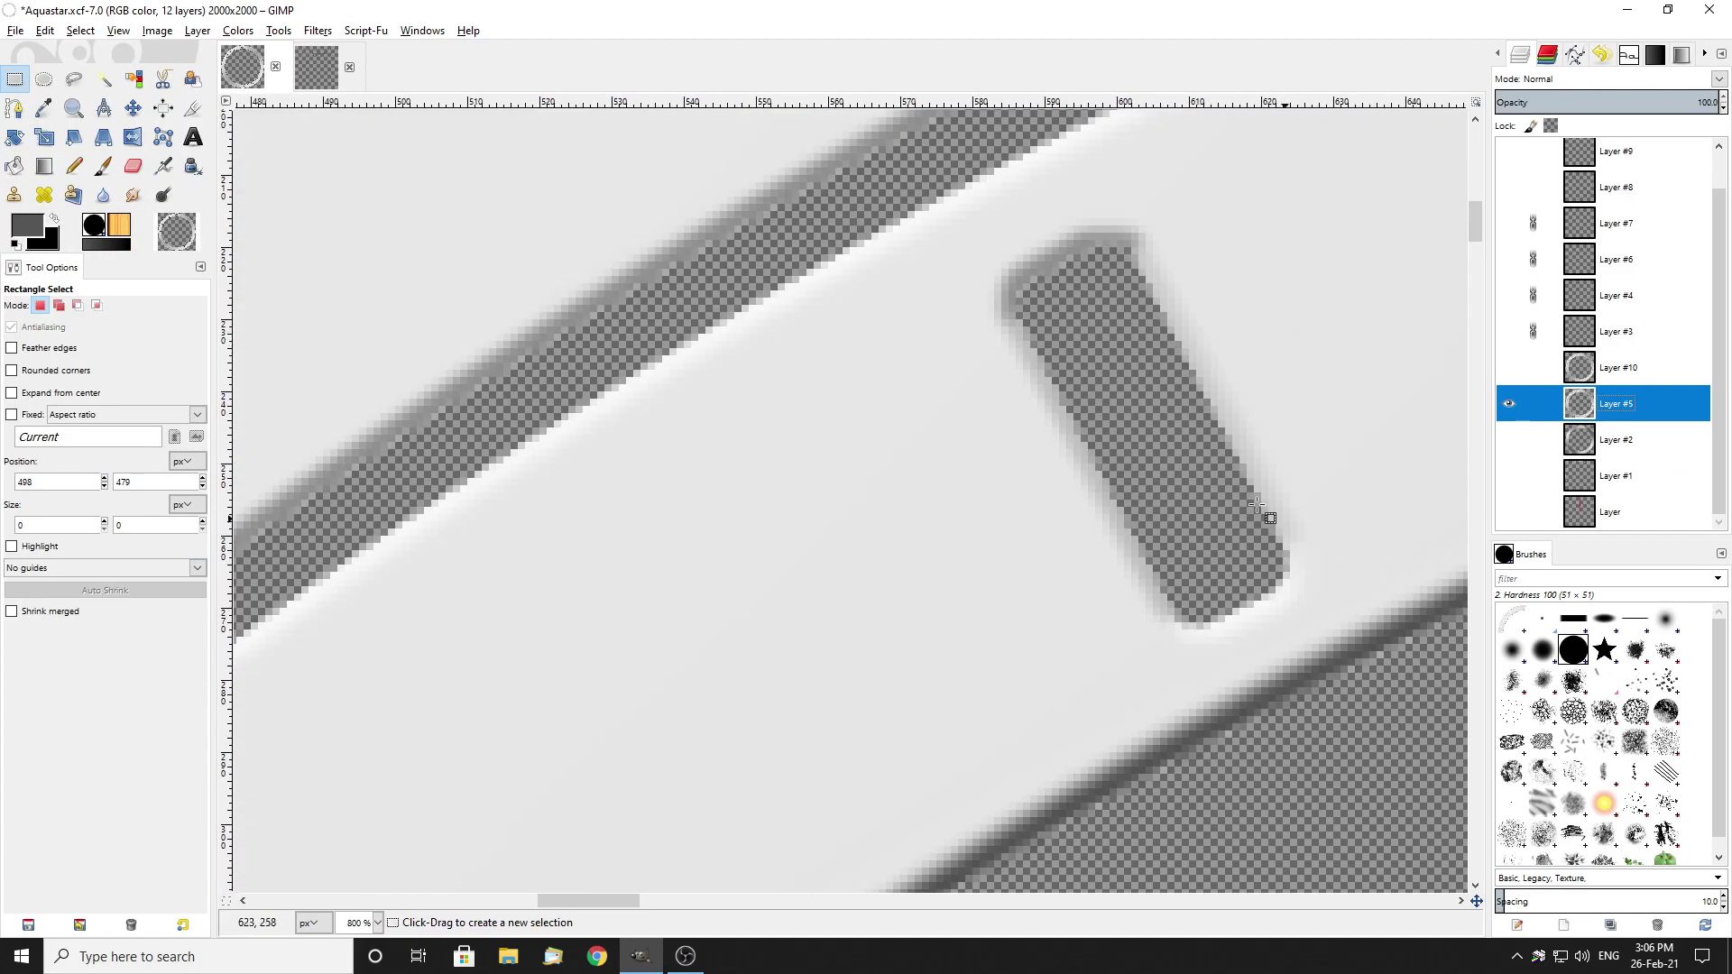
{"action": "scroll", "coordinate": [1322, 545], "scroll_direction": "down", "scroll_amount": 3}
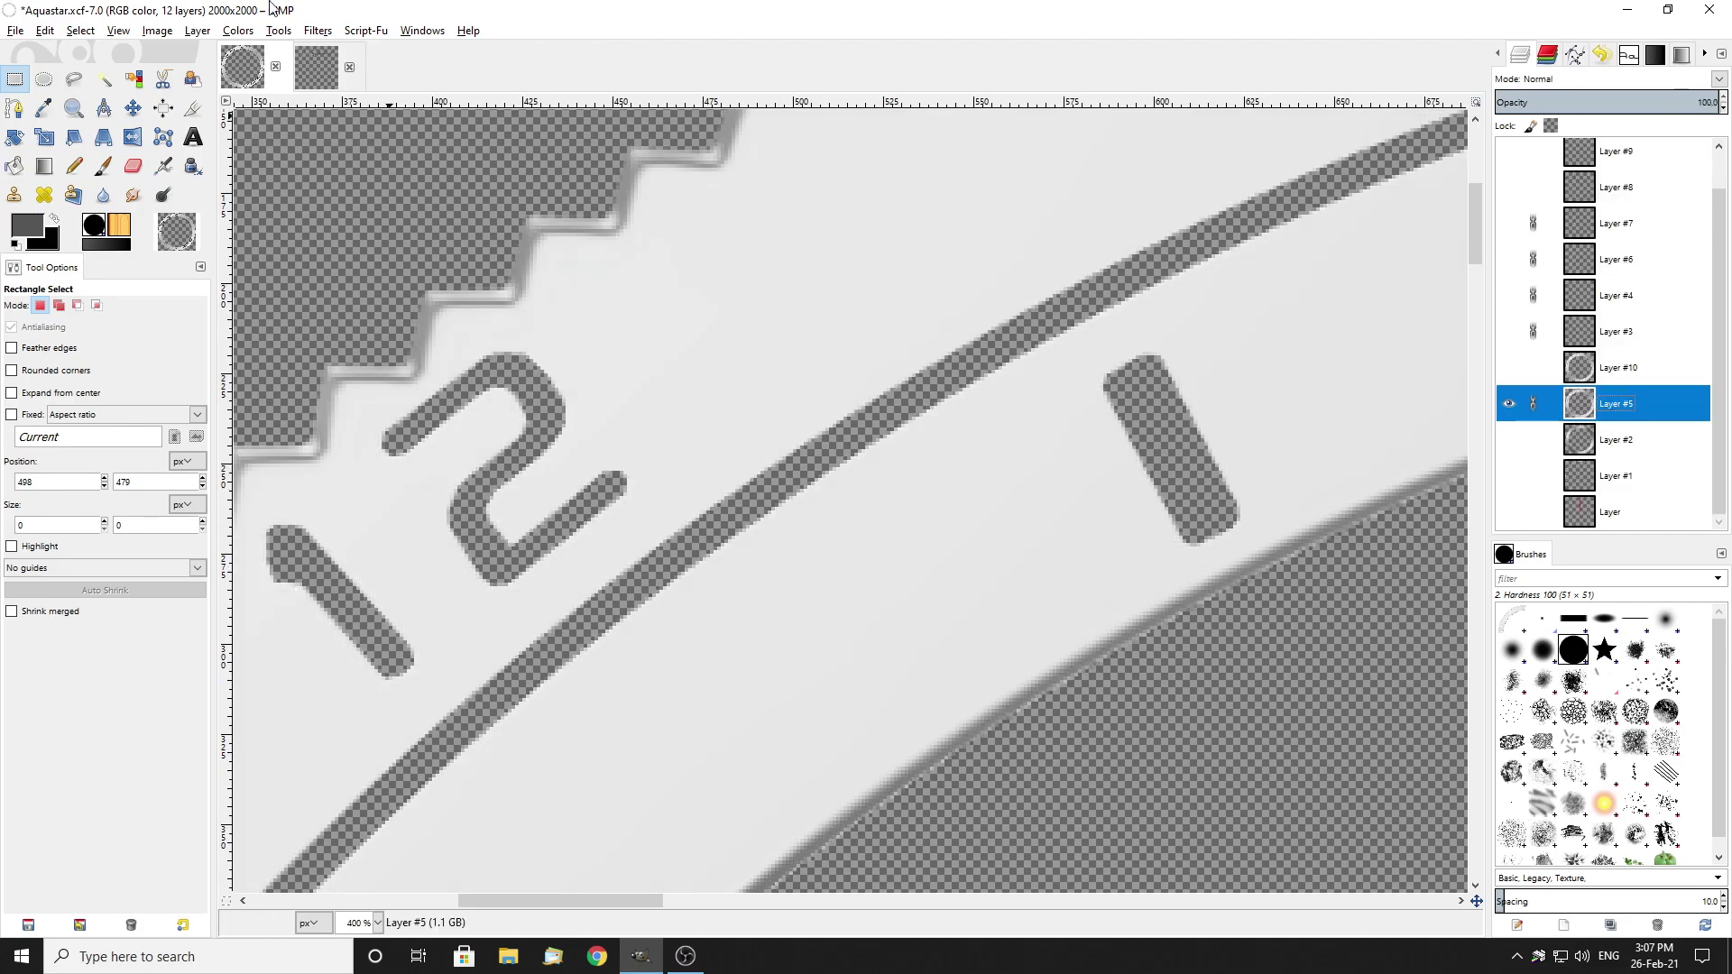
Step: Apply an inner bevel to Layer #5 with depth 8, size 2, soften 2 and highlight opacity 100
{"action": "left_click", "coordinate": [195, 31]}
{"action": "mouse_move", "coordinate": [290, 377]}
{"action": "left_click", "coordinate": [487, 377]}
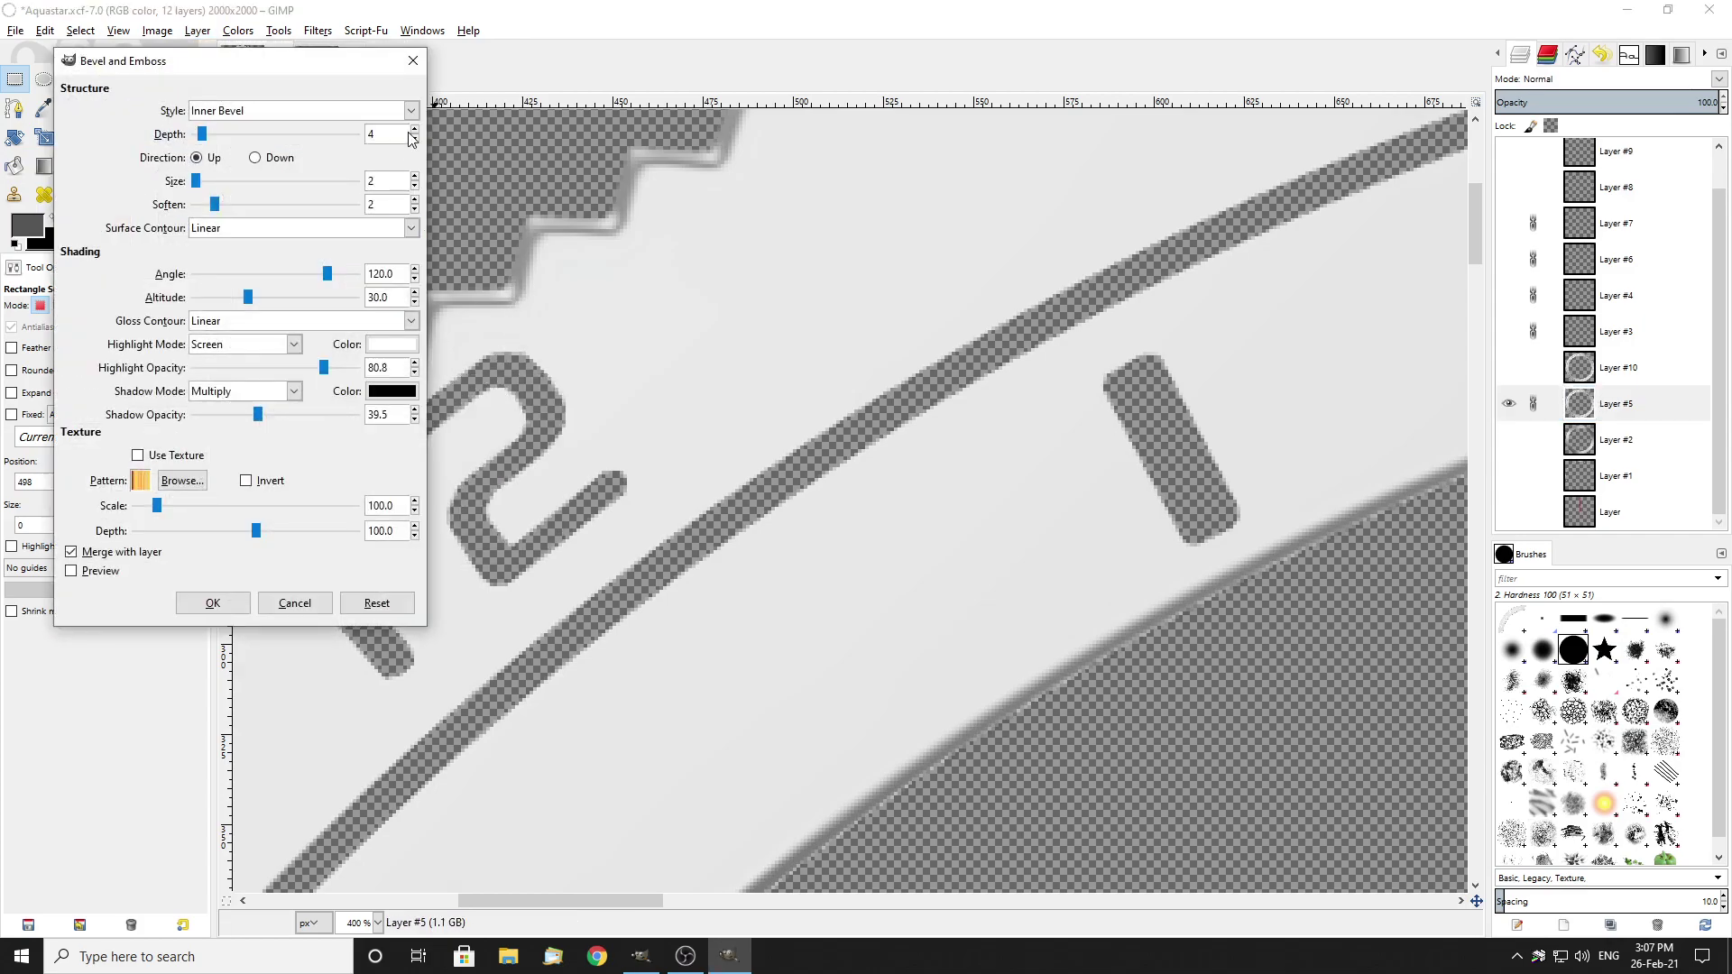
{"action": "left_click", "coordinate": [414, 129]}
{"action": "left_click", "coordinate": [414, 129]}
{"action": "left_click_drag", "start_coordinate": [334, 371], "coordinate": [385, 383]}
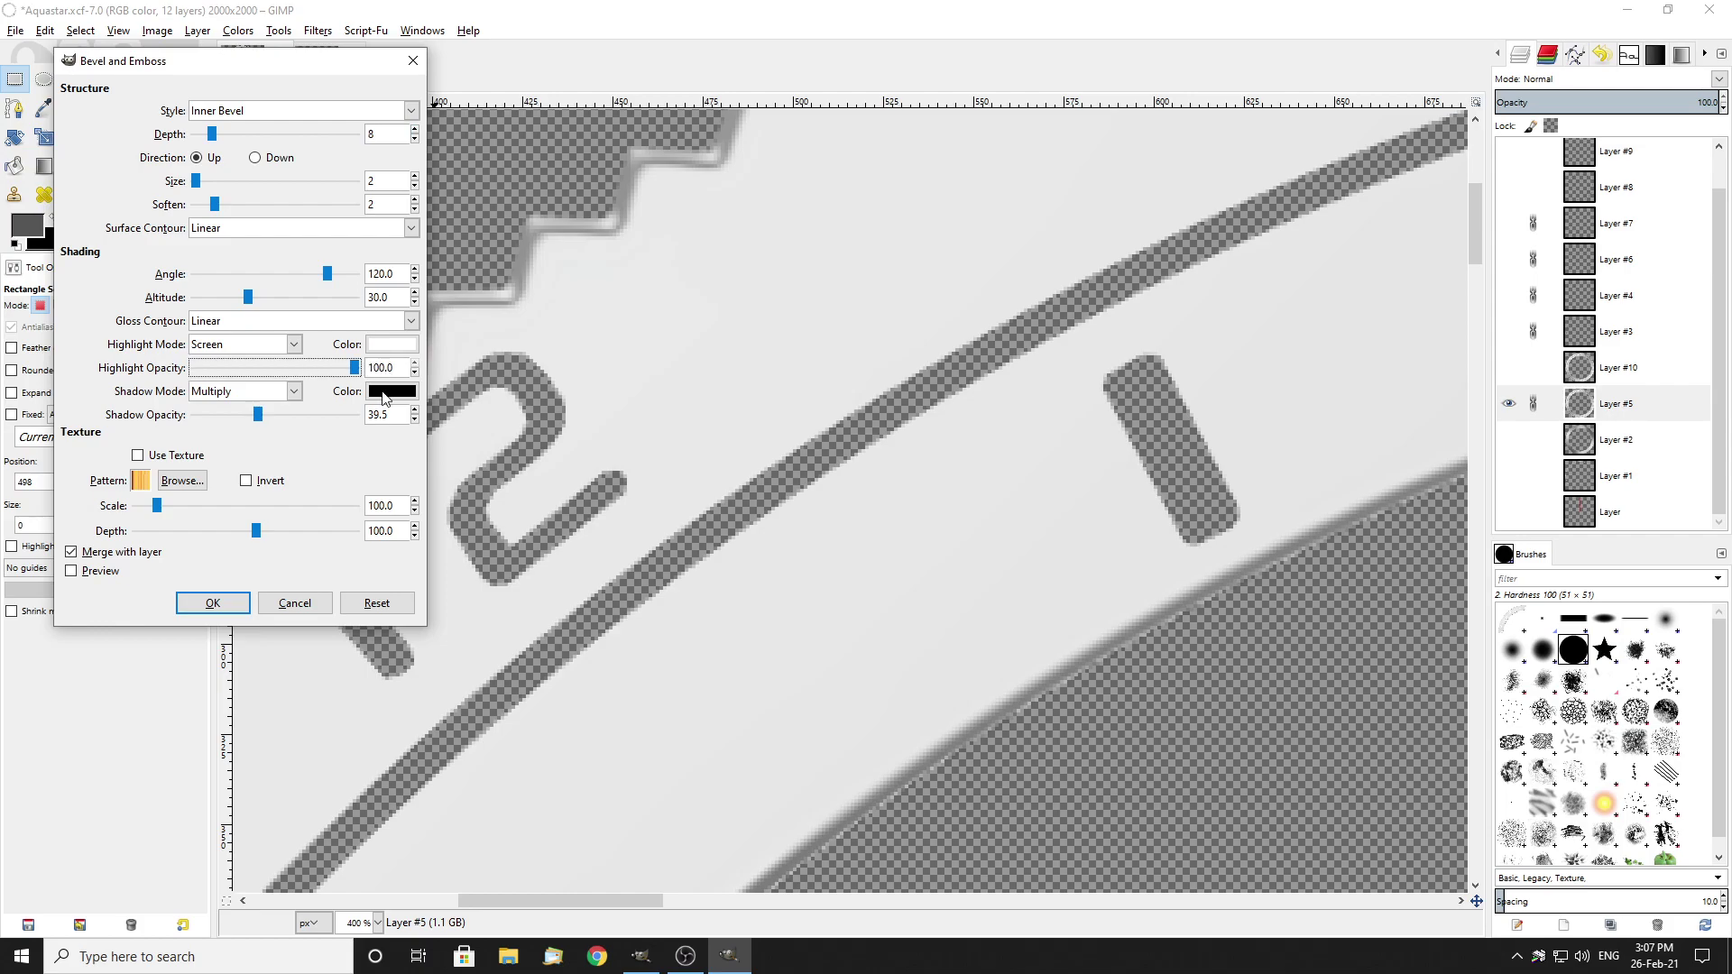
{"action": "left_click", "coordinate": [213, 603]}
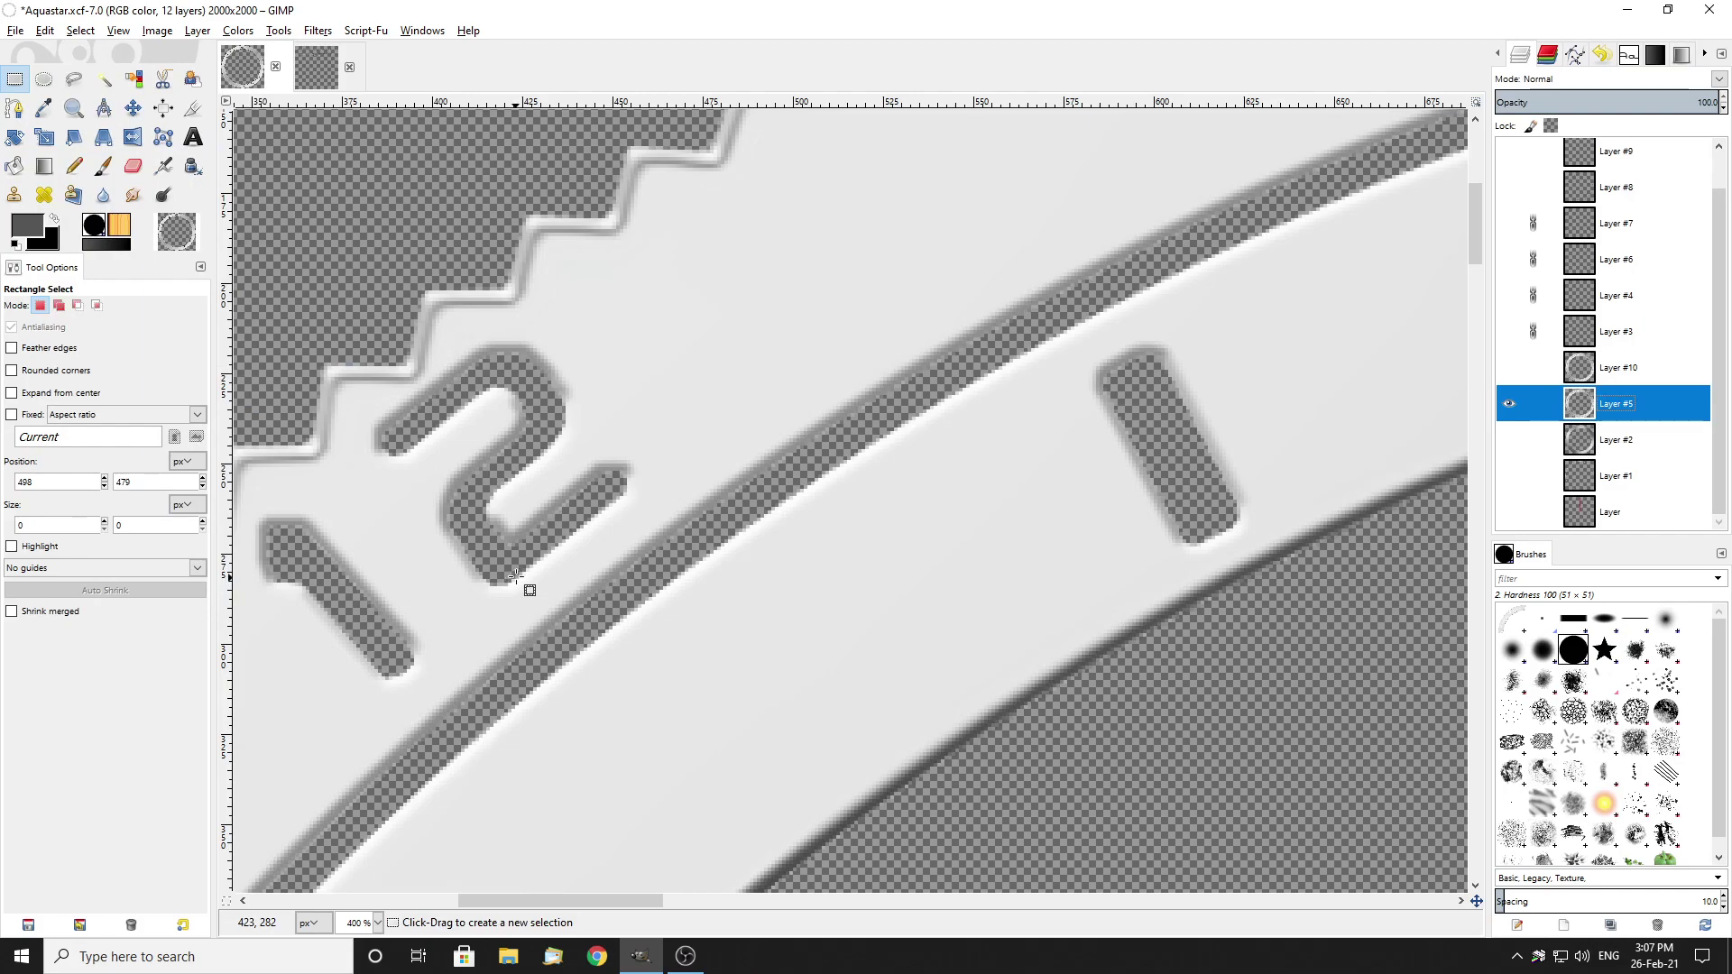
Step: Examine the bevelled metal ring as a whole and the edges of the '12', tick mark and ring line up close
{"action": "scroll", "coordinate": [515, 577], "scroll_direction": "down", "scroll_amount": 6}
{"action": "scroll", "coordinate": [858, 560], "scroll_direction": "down", "scroll_amount": 3}
{"action": "scroll", "coordinate": [414, 502], "scroll_direction": "up", "scroll_amount": 2}
{"action": "scroll", "coordinate": [416, 502], "scroll_direction": "up", "scroll_amount": 1}
{"action": "scroll", "coordinate": [367, 612], "scroll_direction": "down", "scroll_amount": 2}
{"action": "scroll", "coordinate": [397, 600], "scroll_direction": "down", "scroll_amount": 1}
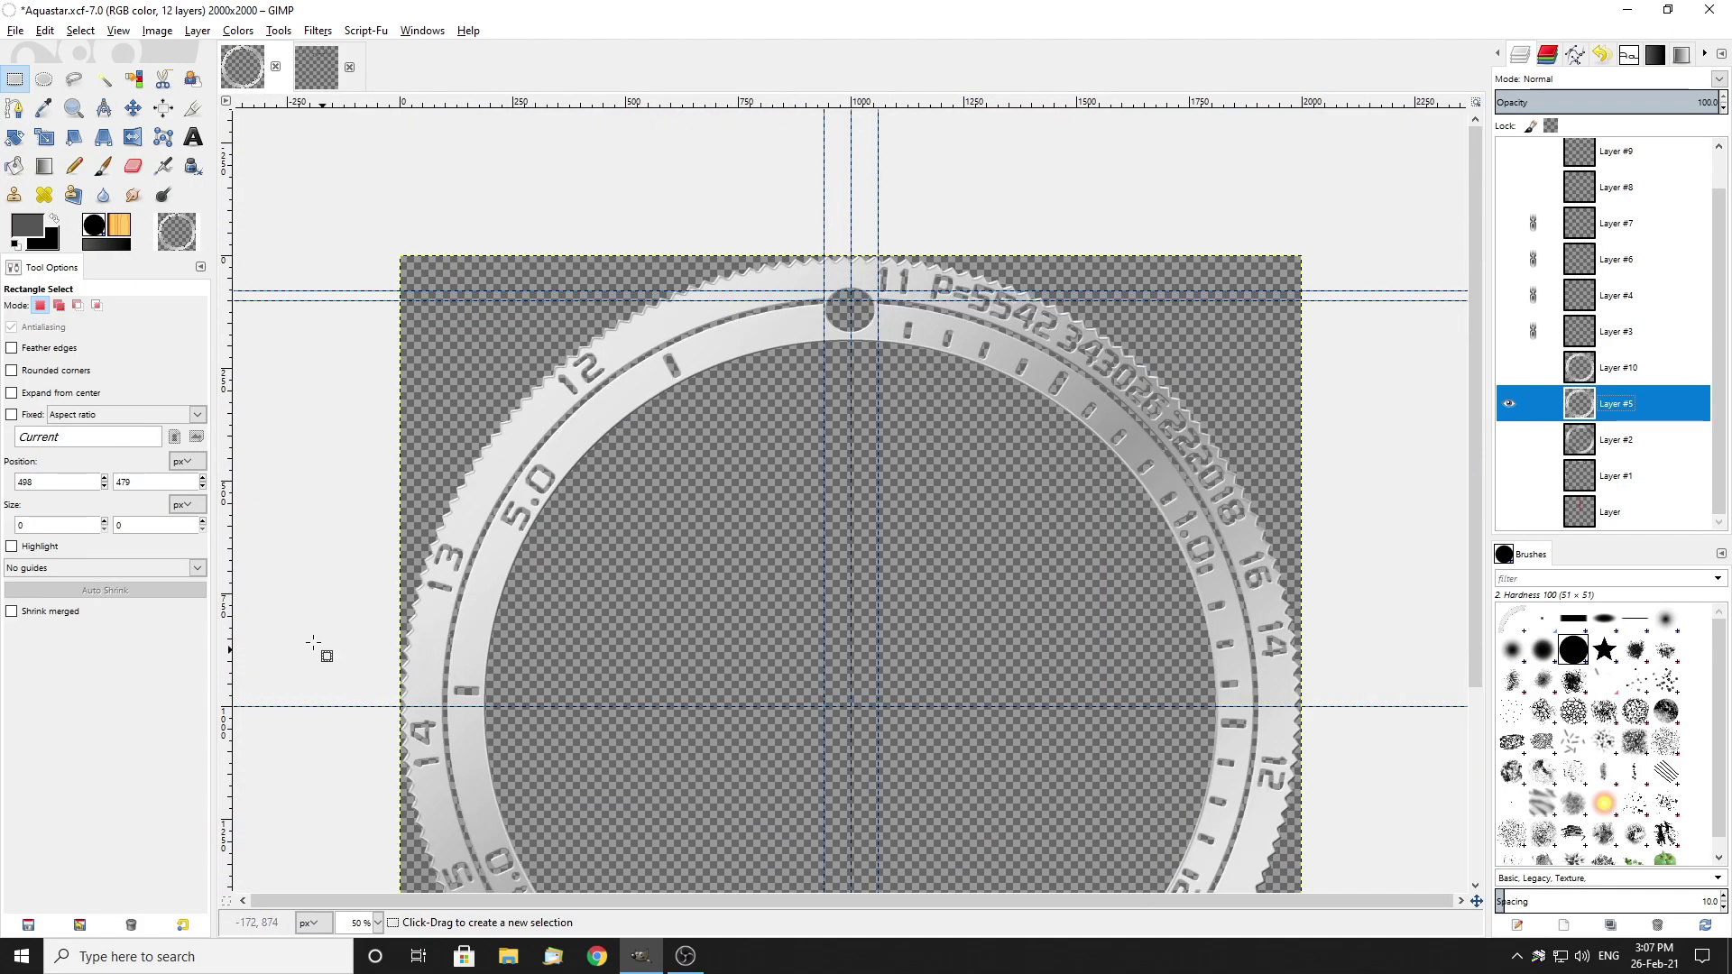
{"action": "scroll", "coordinate": [316, 645], "scroll_direction": "up", "scroll_amount": 3}
{"action": "scroll", "coordinate": [379, 543], "scroll_direction": "down", "scroll_amount": 3}
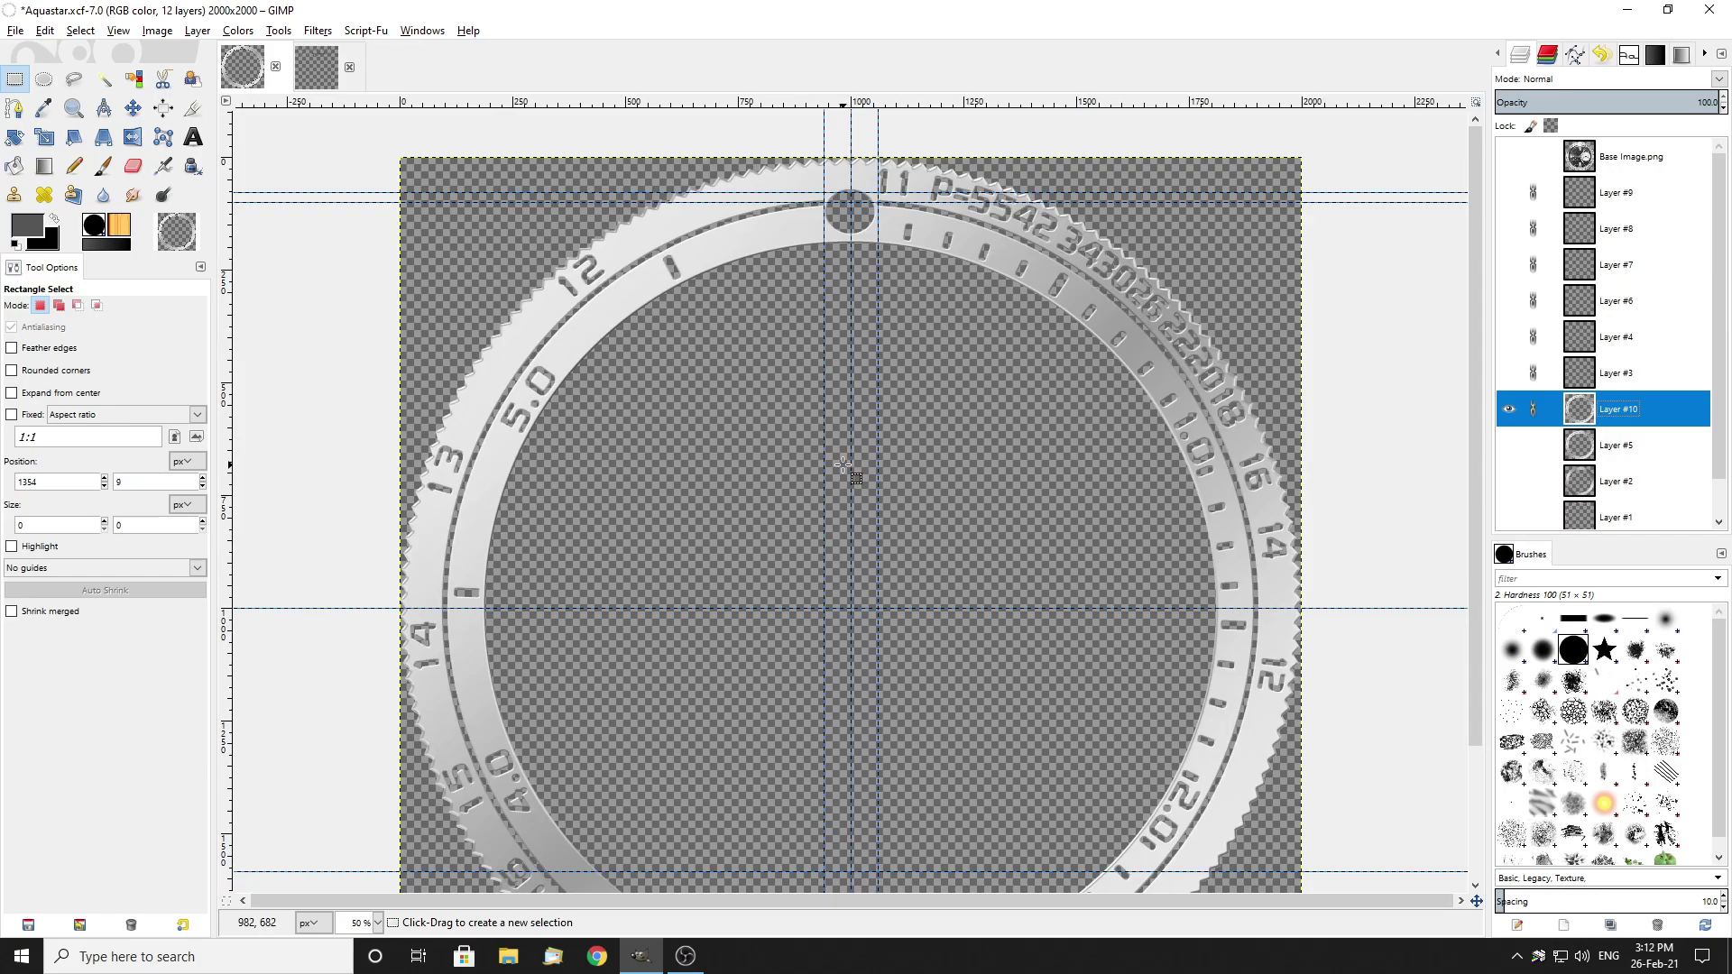
{"action": "scroll", "coordinate": [856, 467], "scroll_direction": "down", "scroll_amount": 3}
{"action": "scroll", "coordinate": [861, 453], "scroll_direction": "up", "scroll_amount": 3}
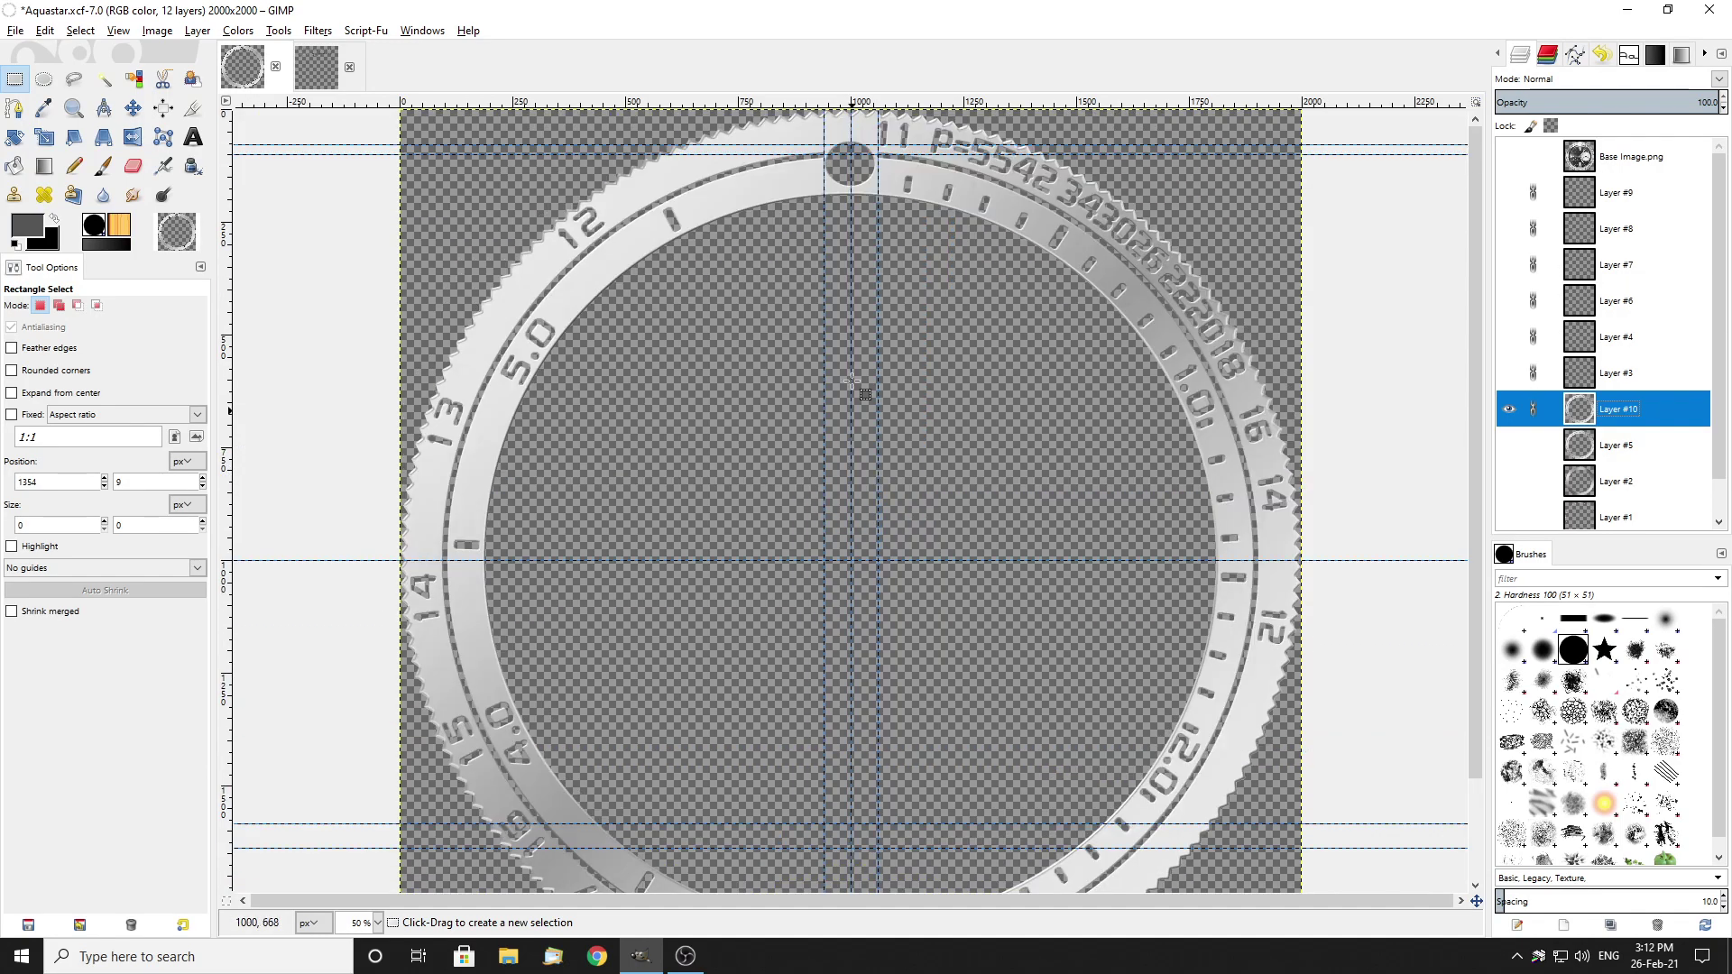
{"action": "scroll", "coordinate": [893, 149], "scroll_direction": "up", "scroll_amount": 1}
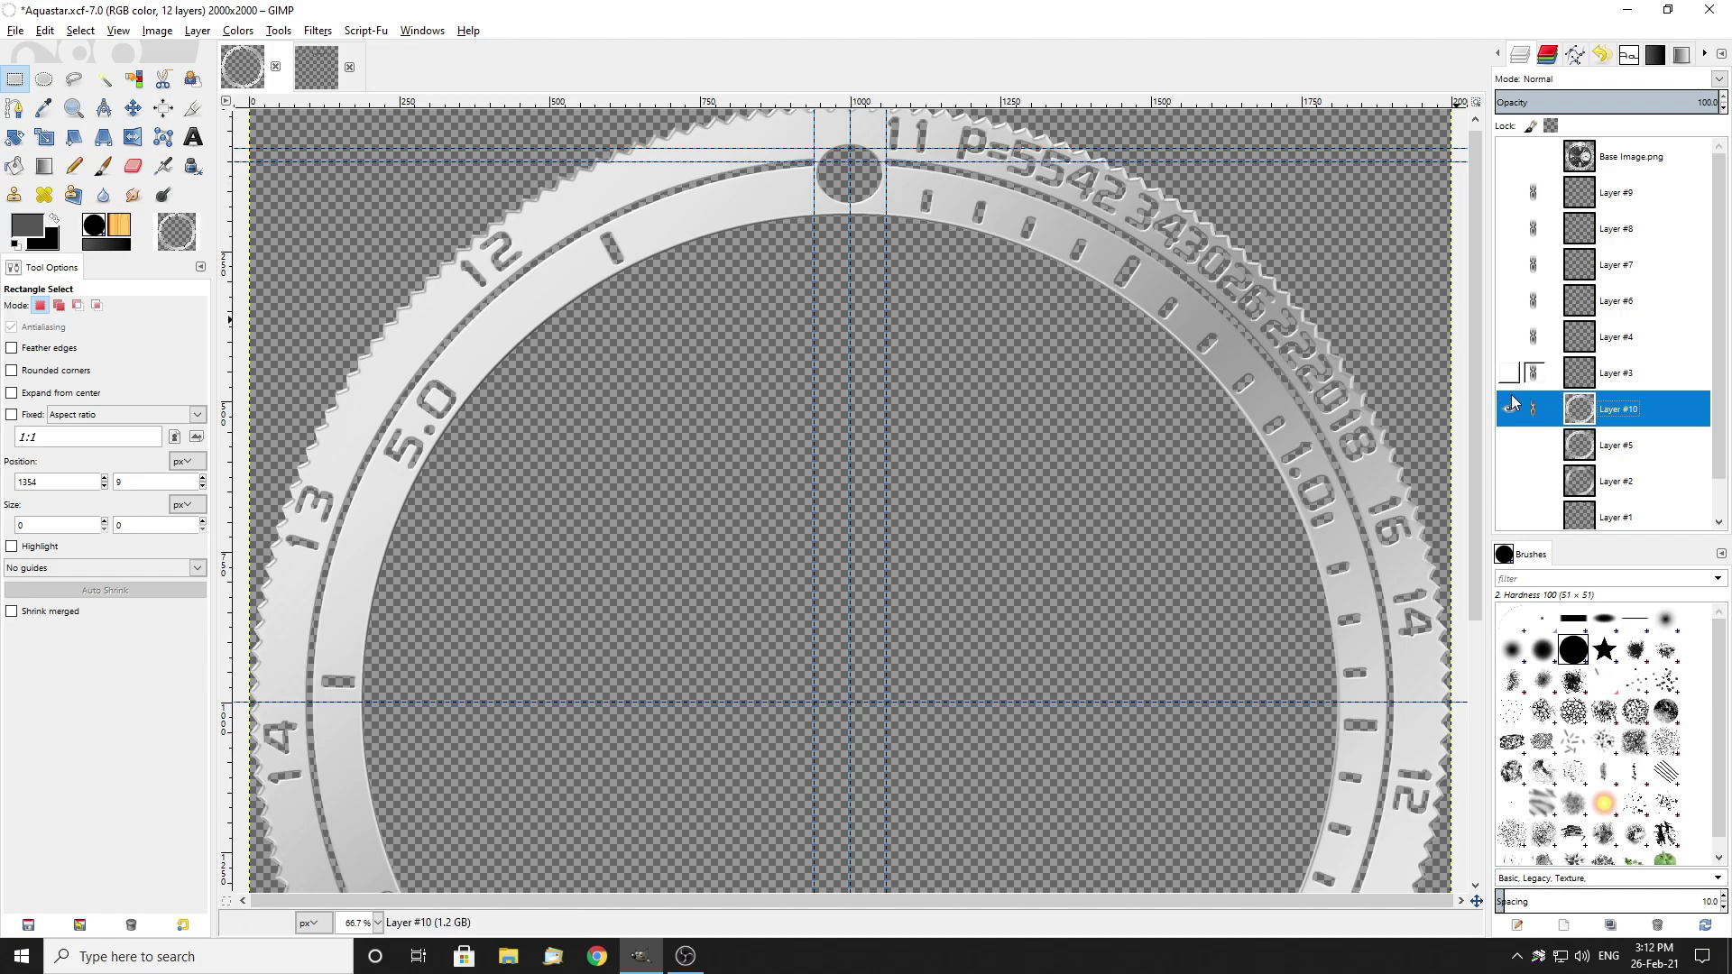
{"action": "scroll", "coordinate": [478, 248], "scroll_direction": "up", "scroll_amount": 4}
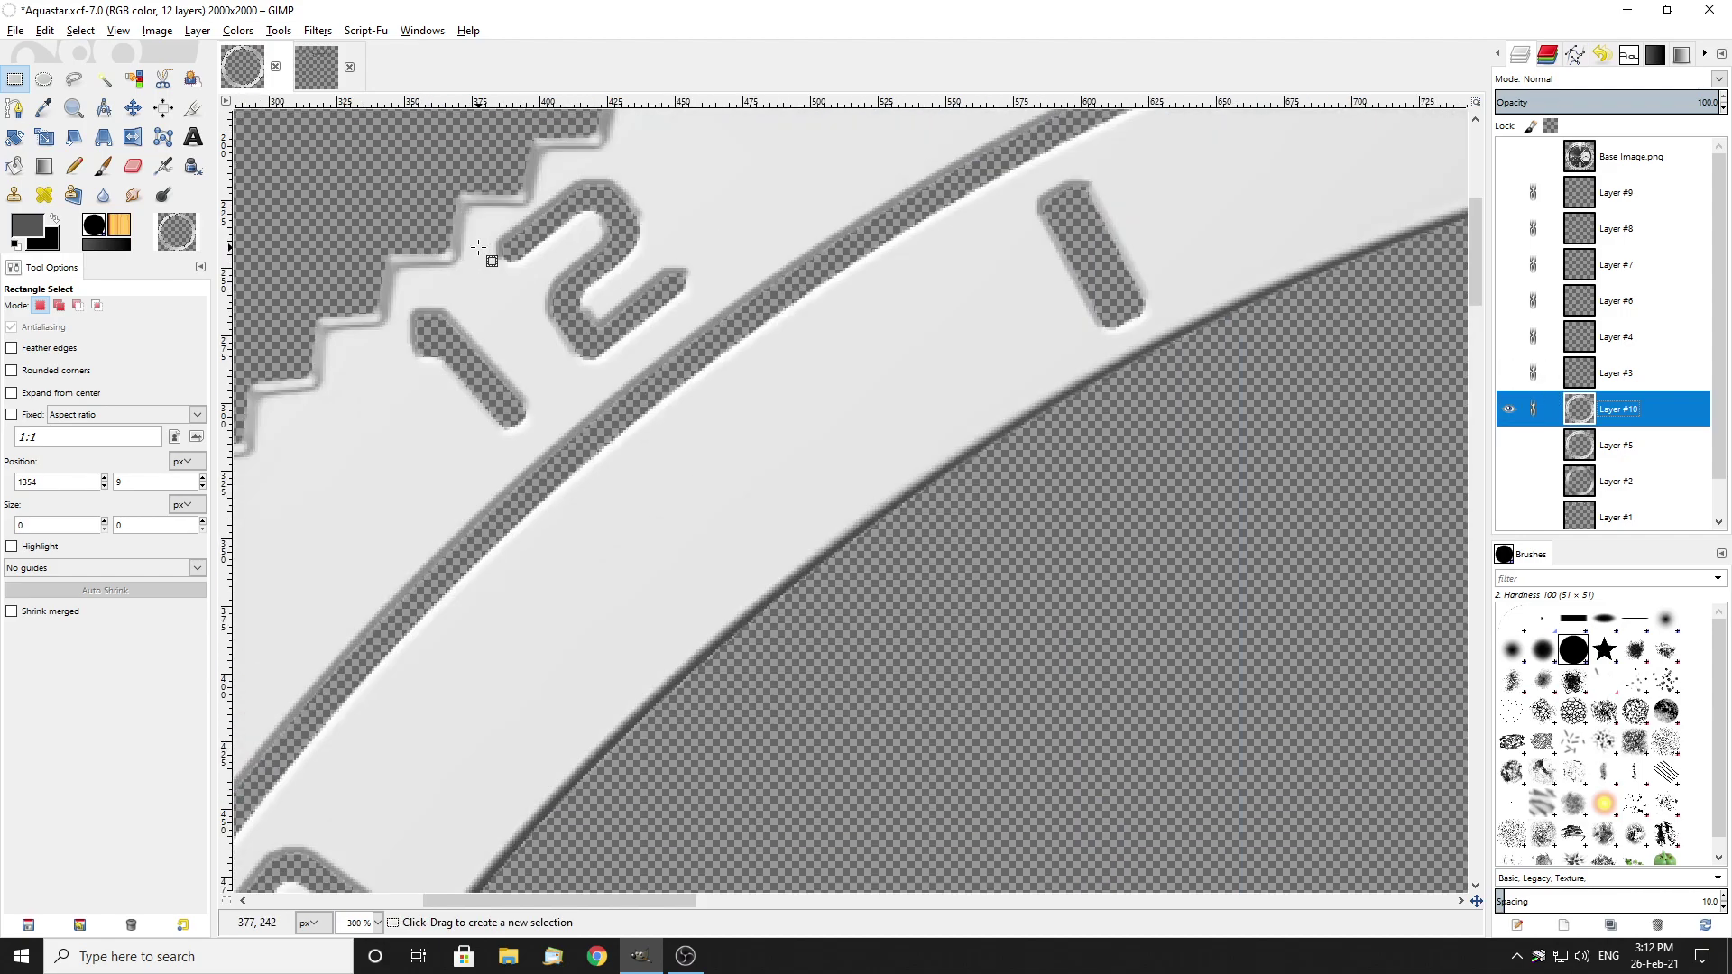
{"action": "scroll", "coordinate": [478, 248], "scroll_direction": "up", "scroll_amount": 2}
{"action": "scroll", "coordinate": [537, 265], "scroll_direction": "down", "scroll_amount": 2}
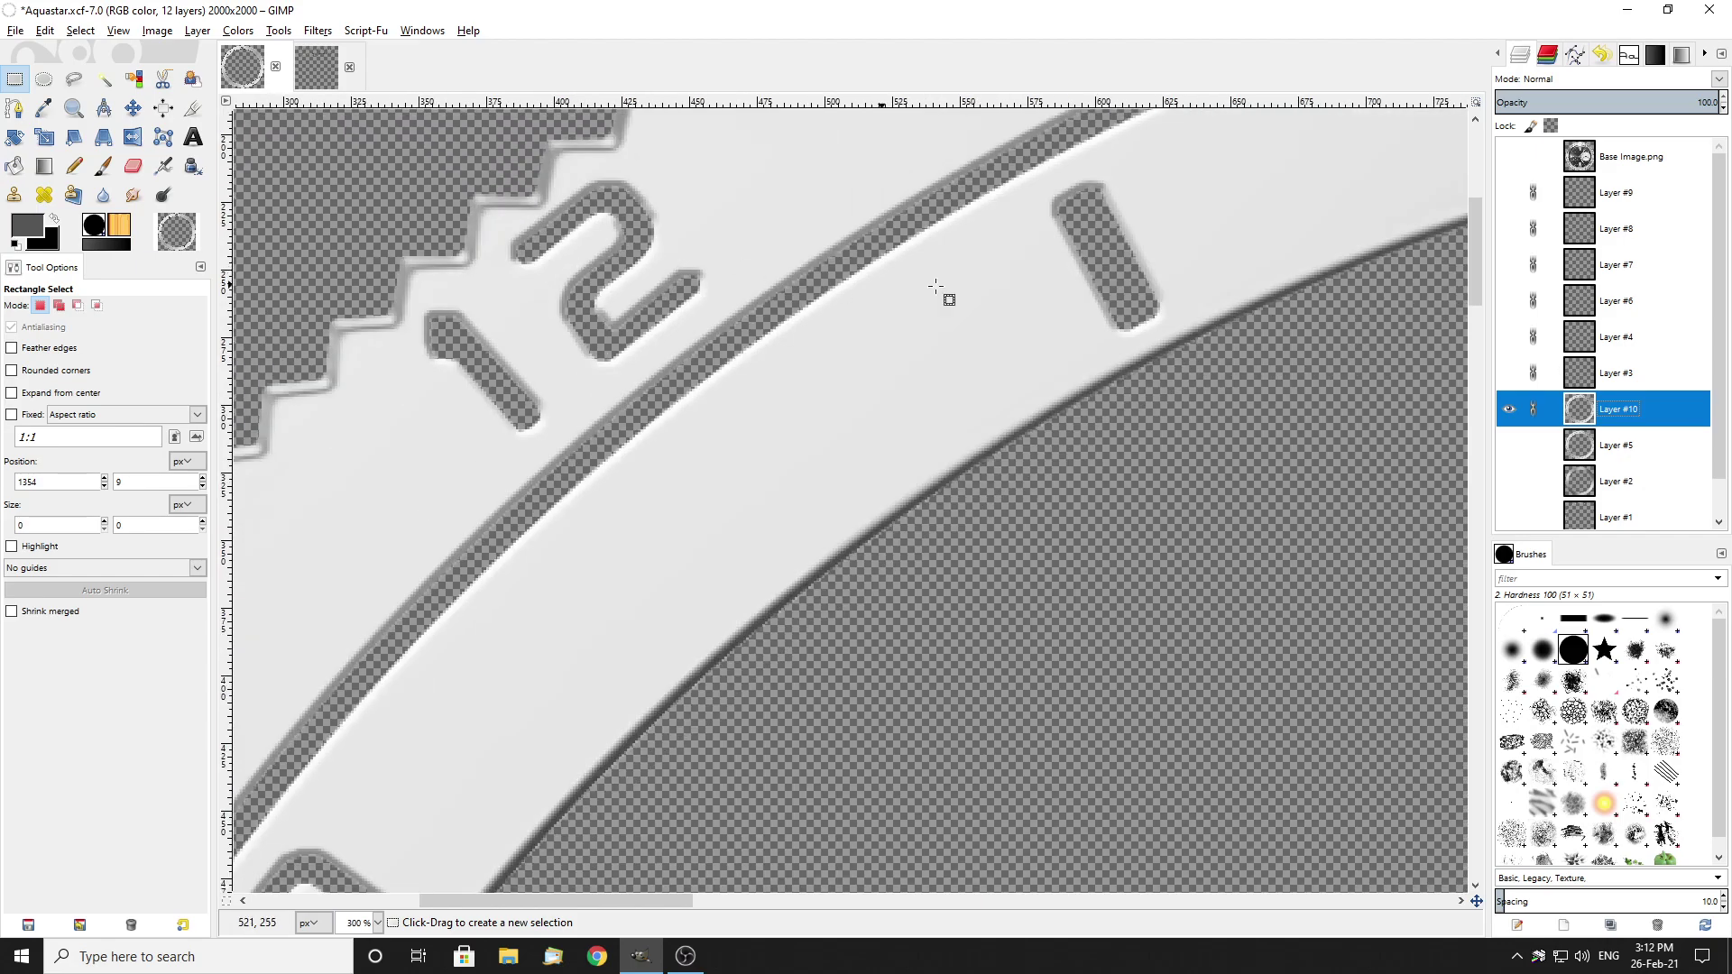
Step: Show Layers #3, #4, #6, #7, #8 and #9 over the bevelled ring to fill the cut-out markings
{"action": "left_click", "coordinate": [1507, 373]}
{"action": "left_click", "coordinate": [1508, 337]}
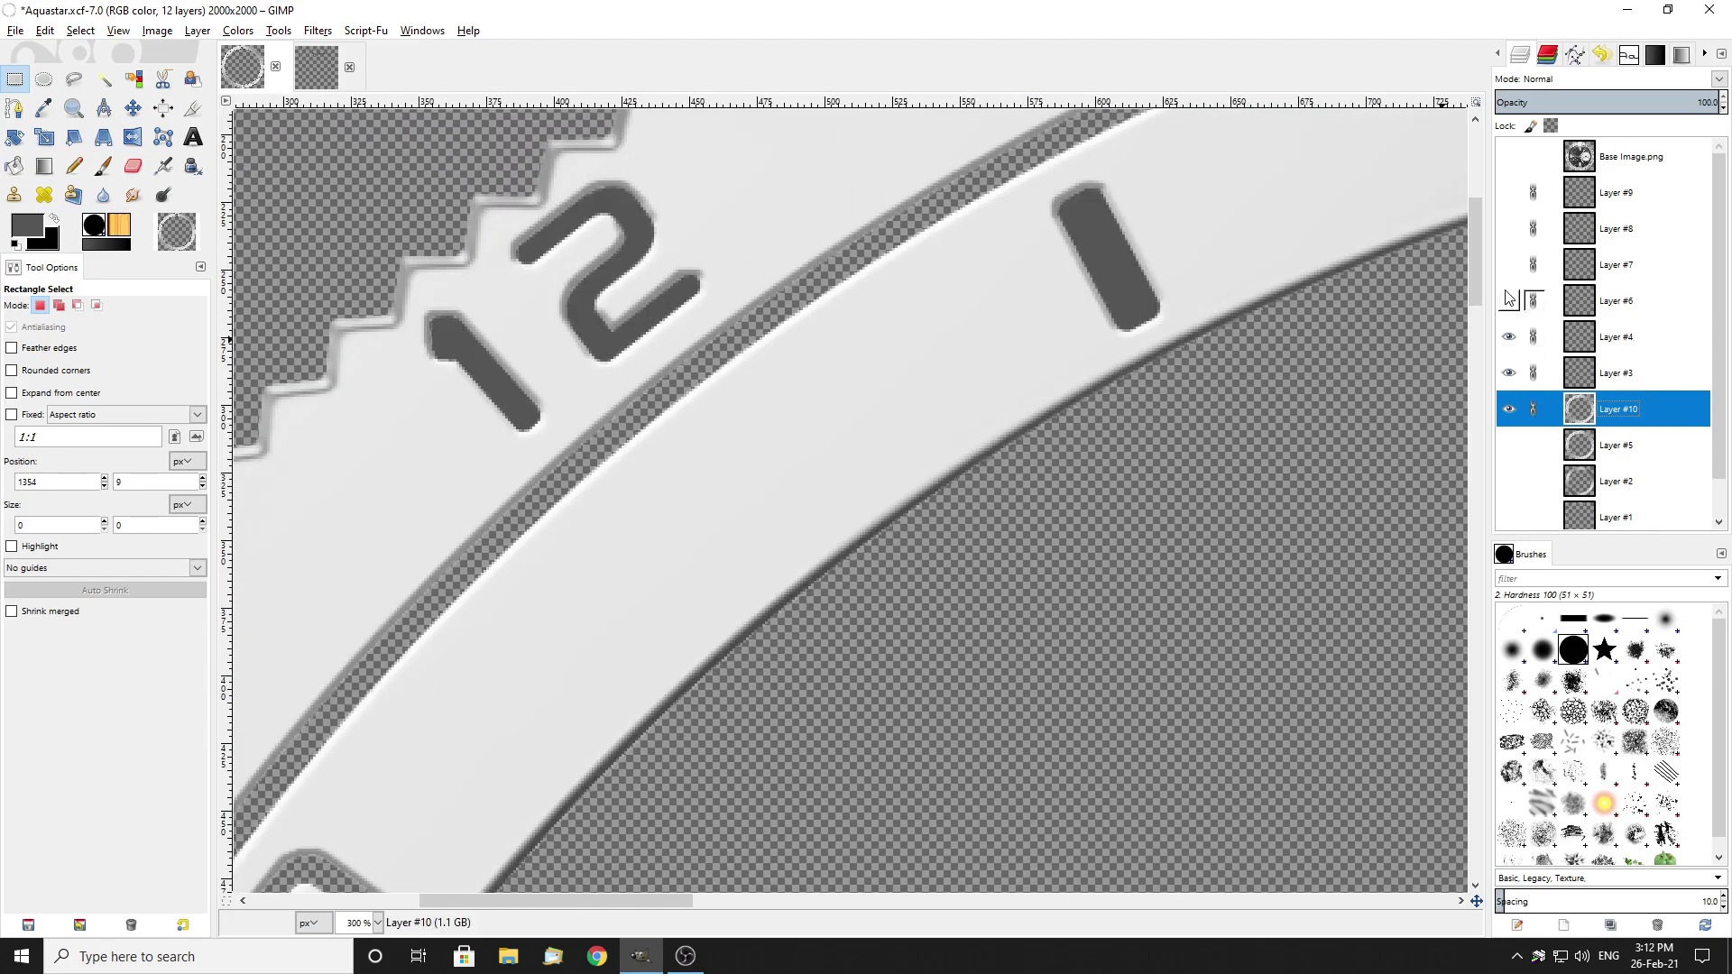
{"action": "left_click_drag", "start_coordinate": [1507, 298], "coordinate": [1508, 192]}
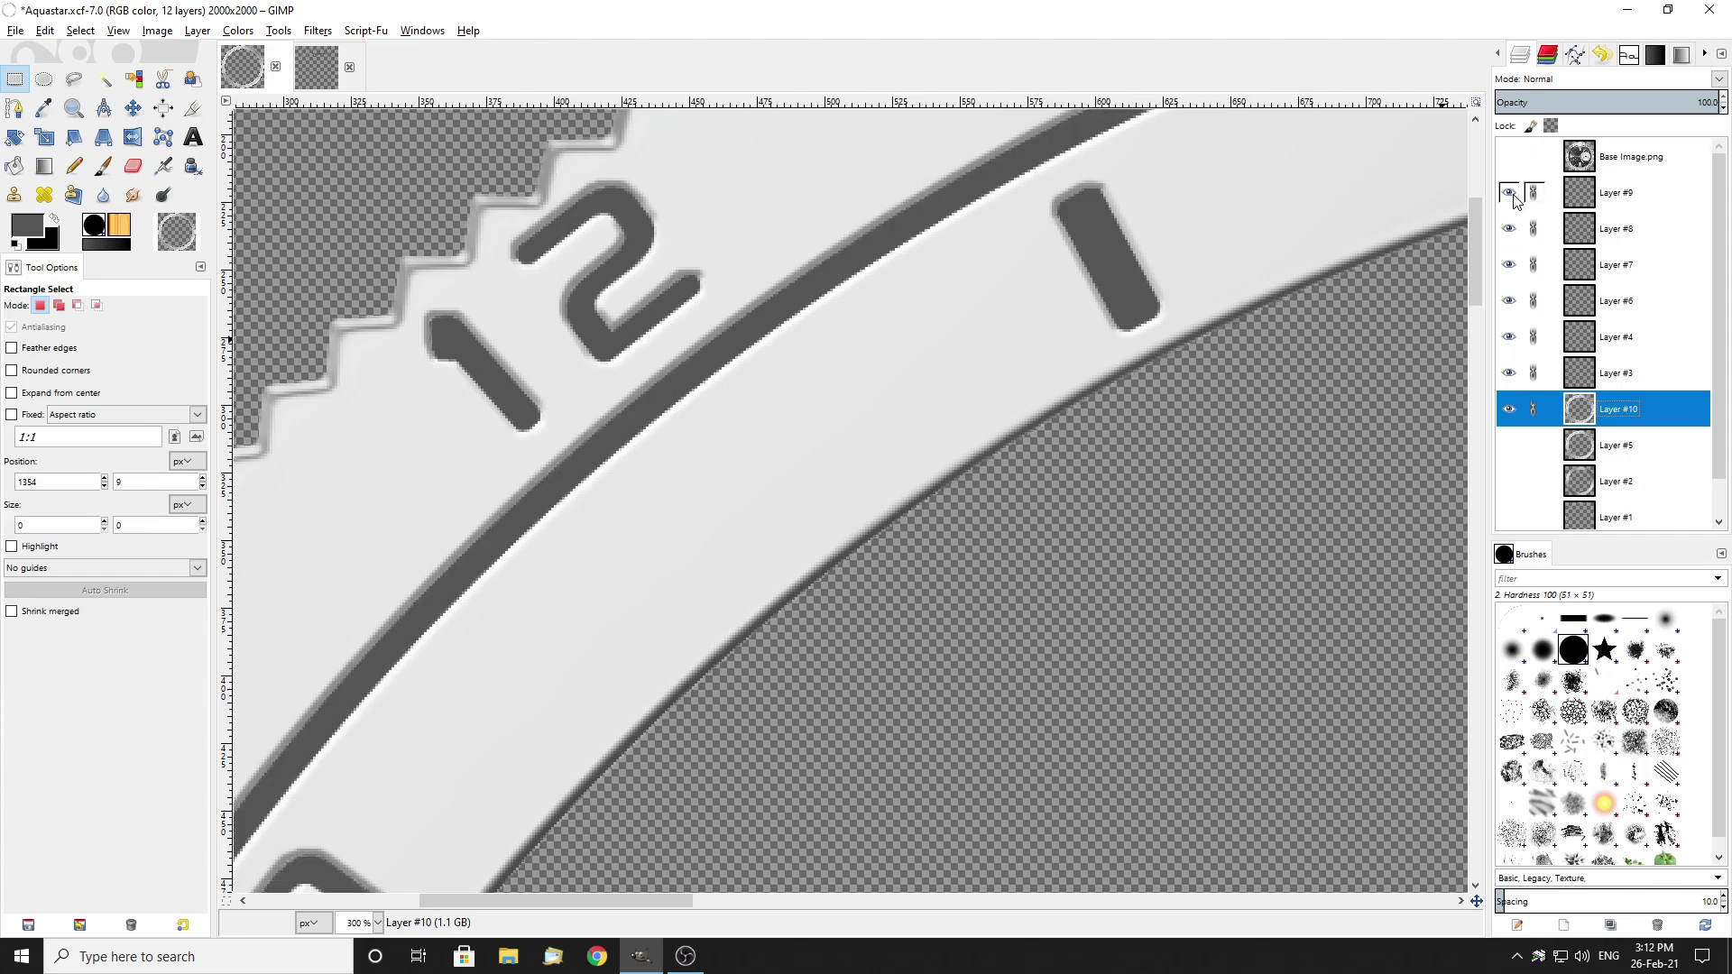
{"action": "scroll", "coordinate": [877, 369], "scroll_direction": "down", "scroll_amount": 3}
{"action": "scroll", "coordinate": [877, 370], "scroll_direction": "down", "scroll_amount": 2}
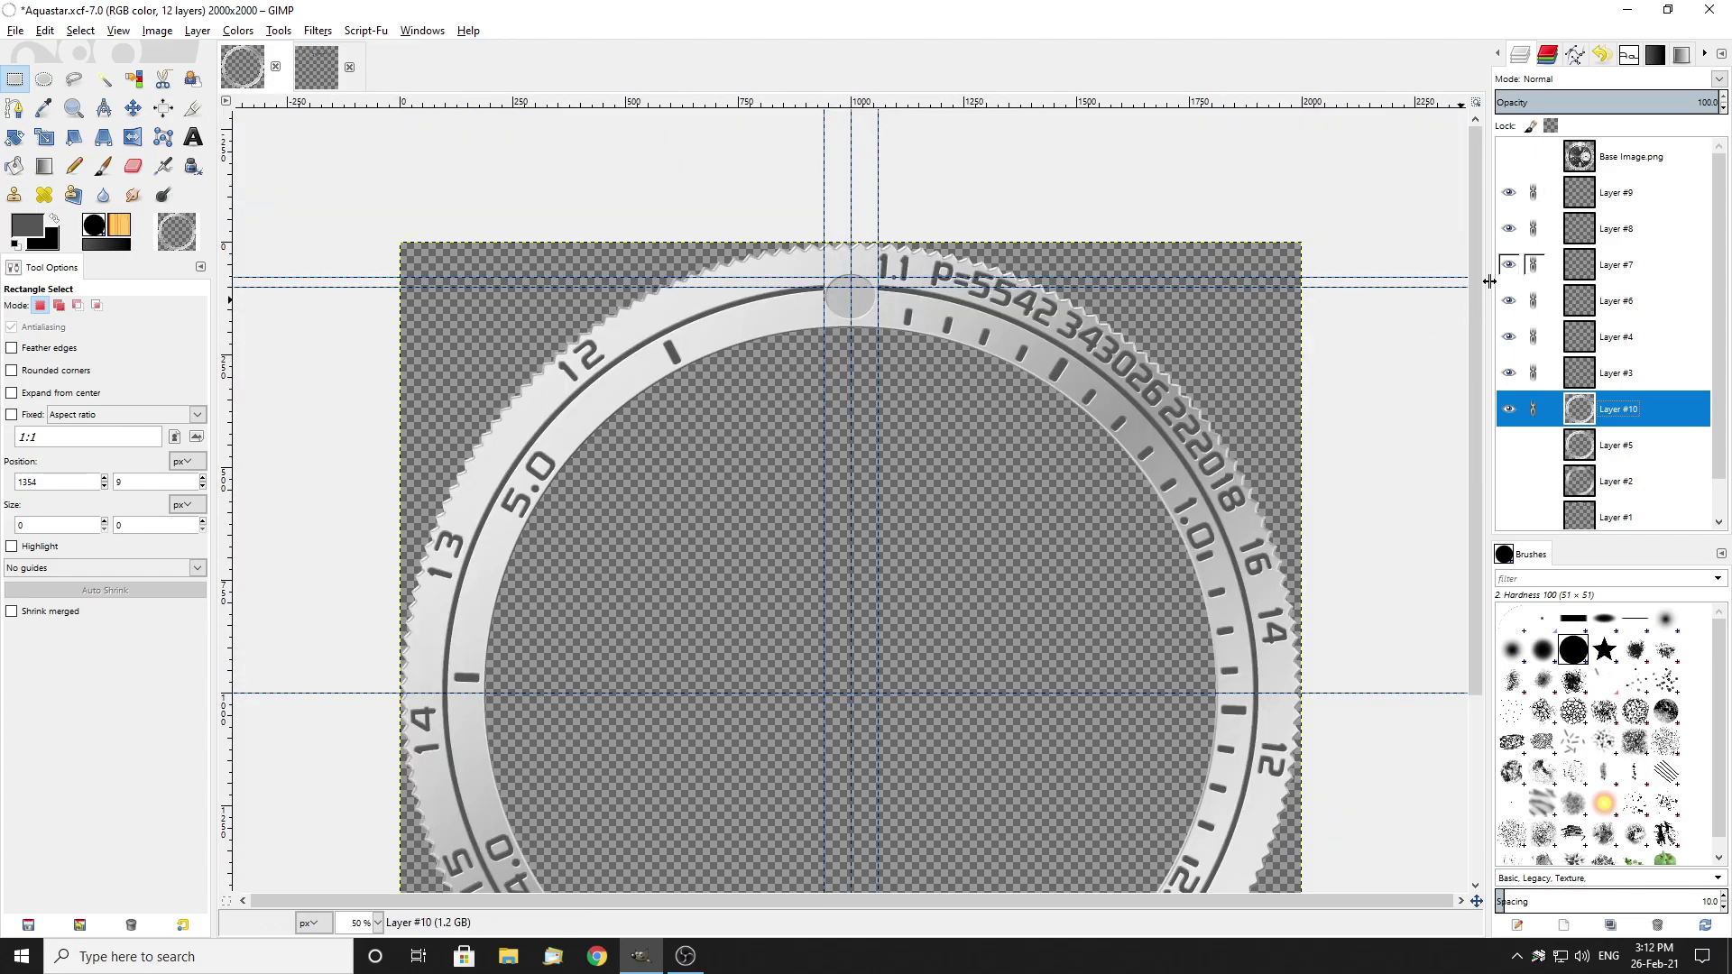
Step: Hide Layer #9 and apply an inner bevel to Layer #8 with depth 6, size 3, soften 2 and a Cone surface contour
{"action": "left_click", "coordinate": [1508, 193]}
{"action": "scroll", "coordinate": [852, 298], "scroll_direction": "up", "scroll_amount": 4}
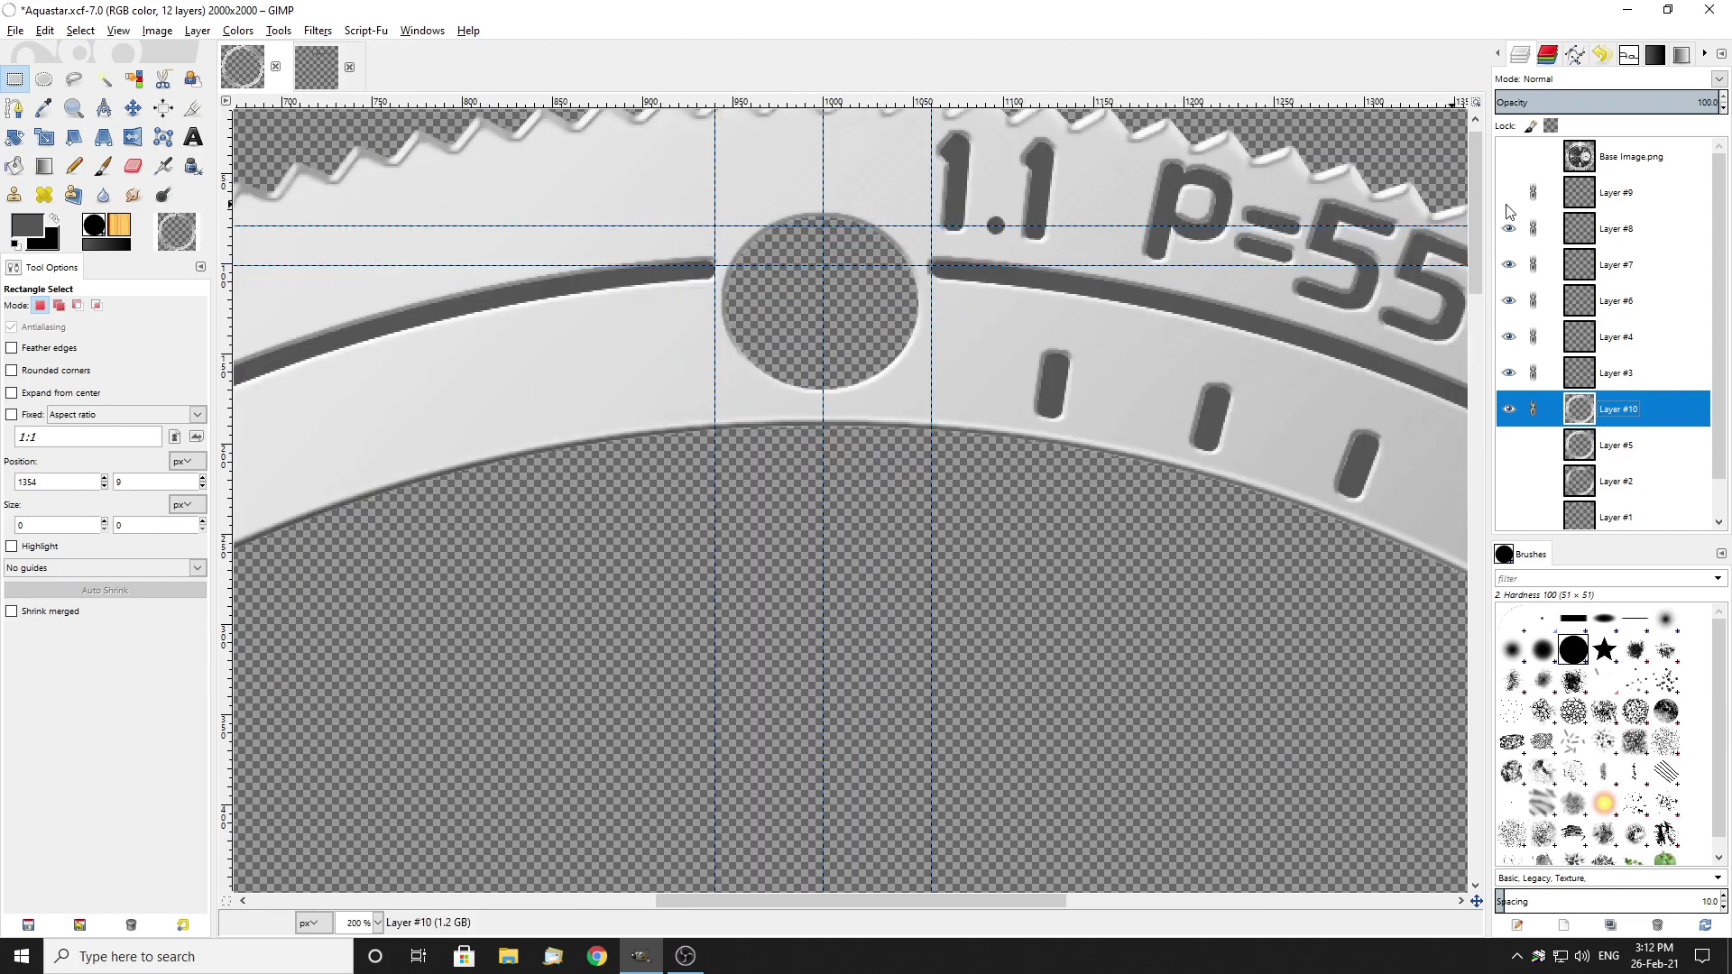
{"action": "left_click", "coordinate": [1673, 239]}
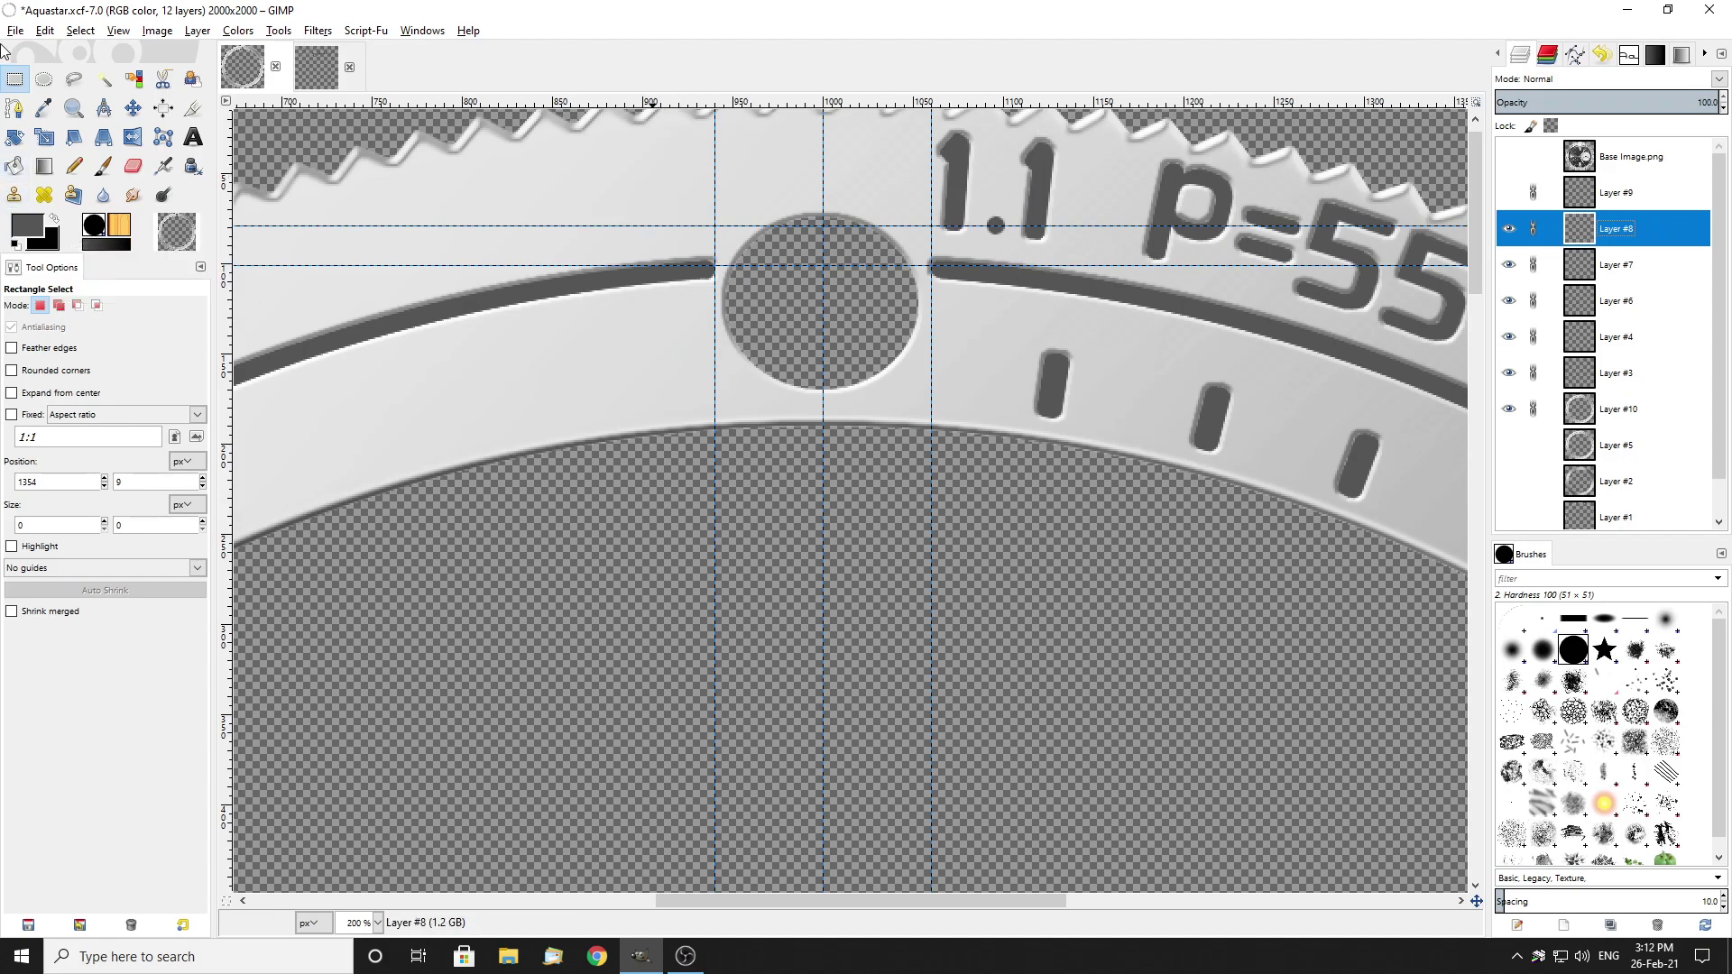
{"action": "left_click", "coordinate": [197, 32]}
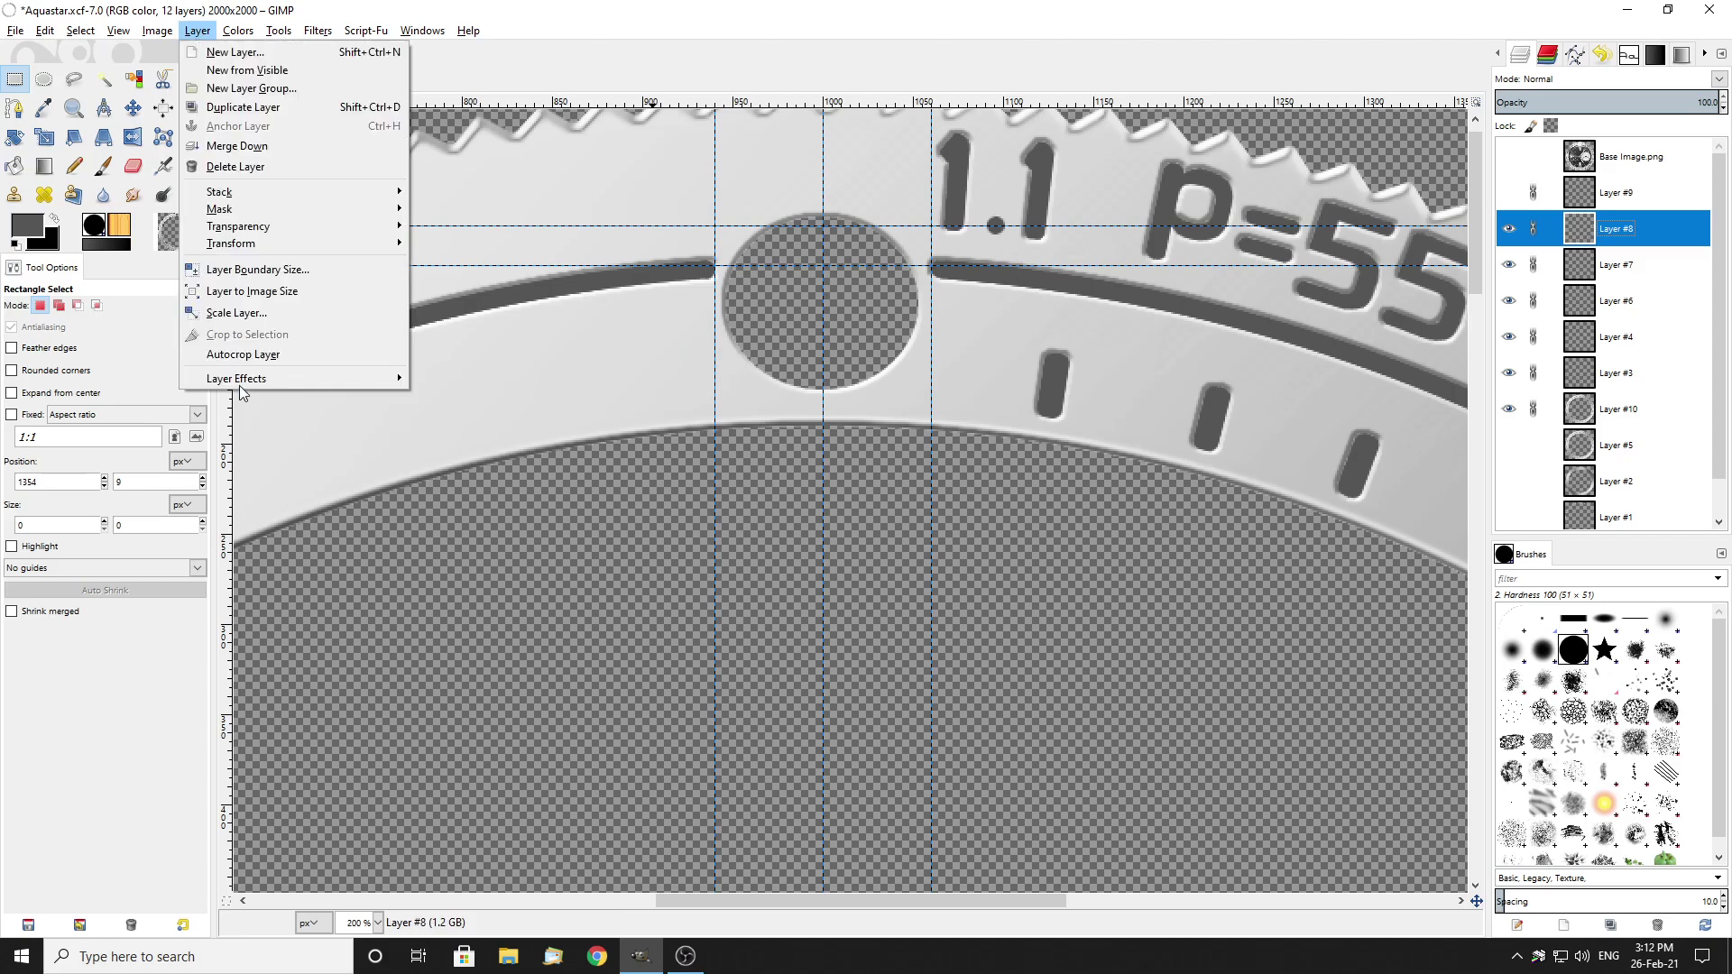
{"action": "mouse_move", "coordinate": [241, 383]}
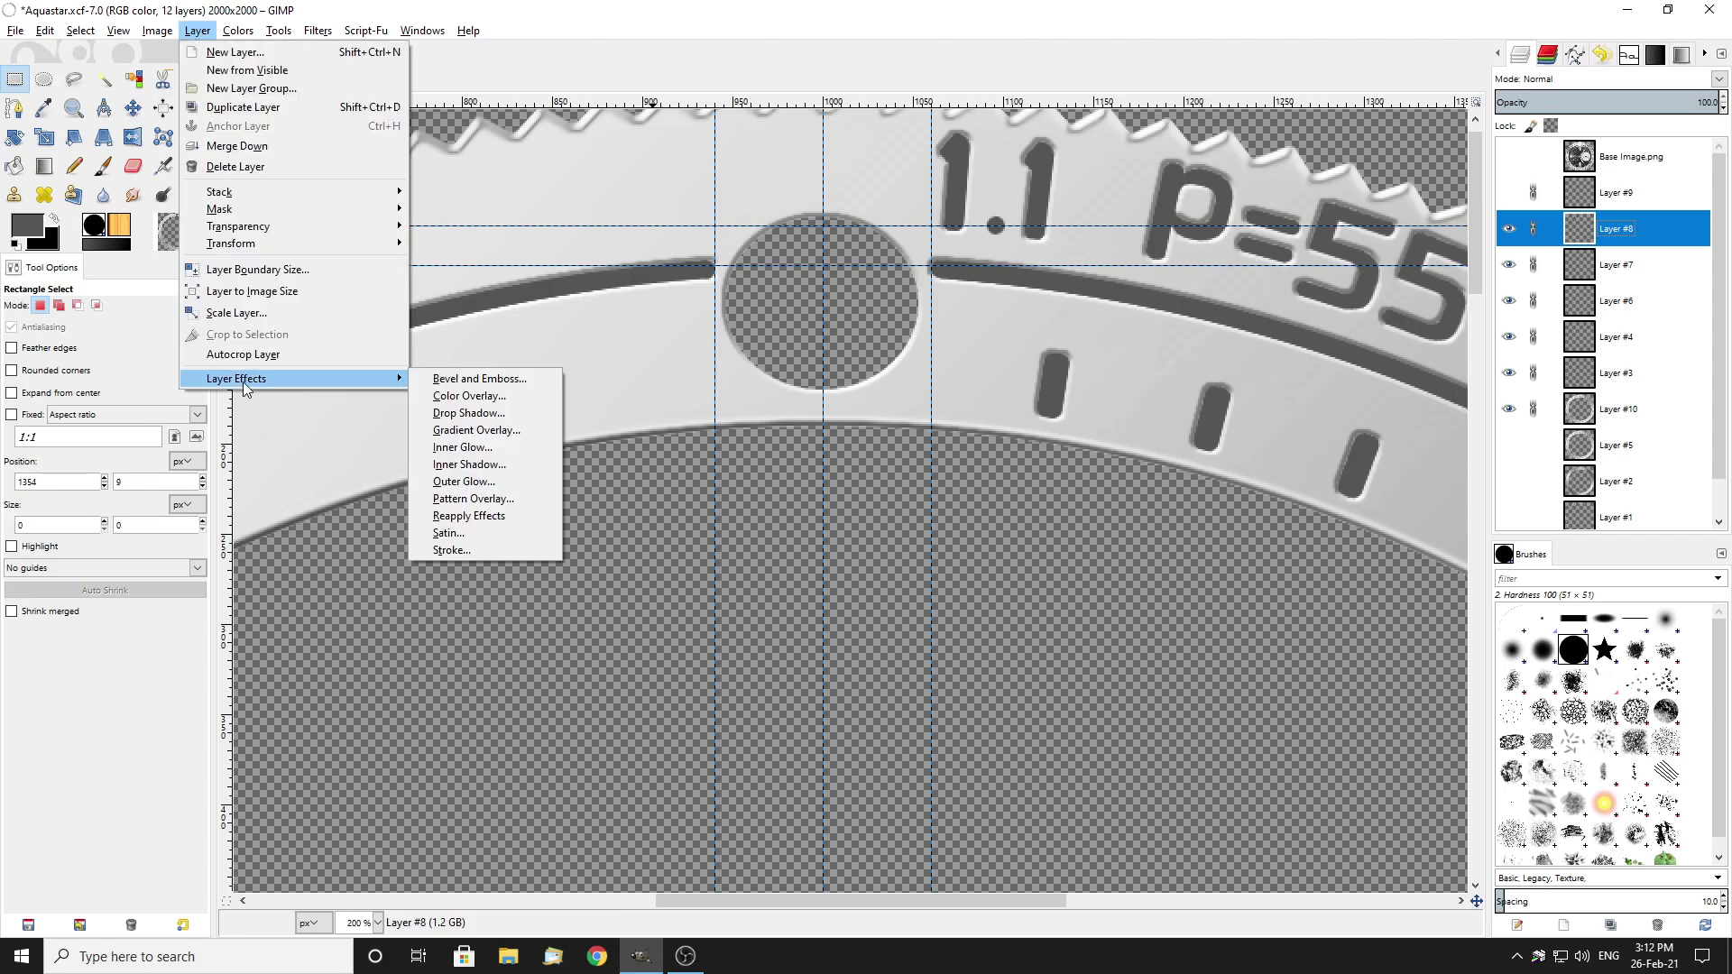
{"action": "left_click", "coordinate": [462, 380]}
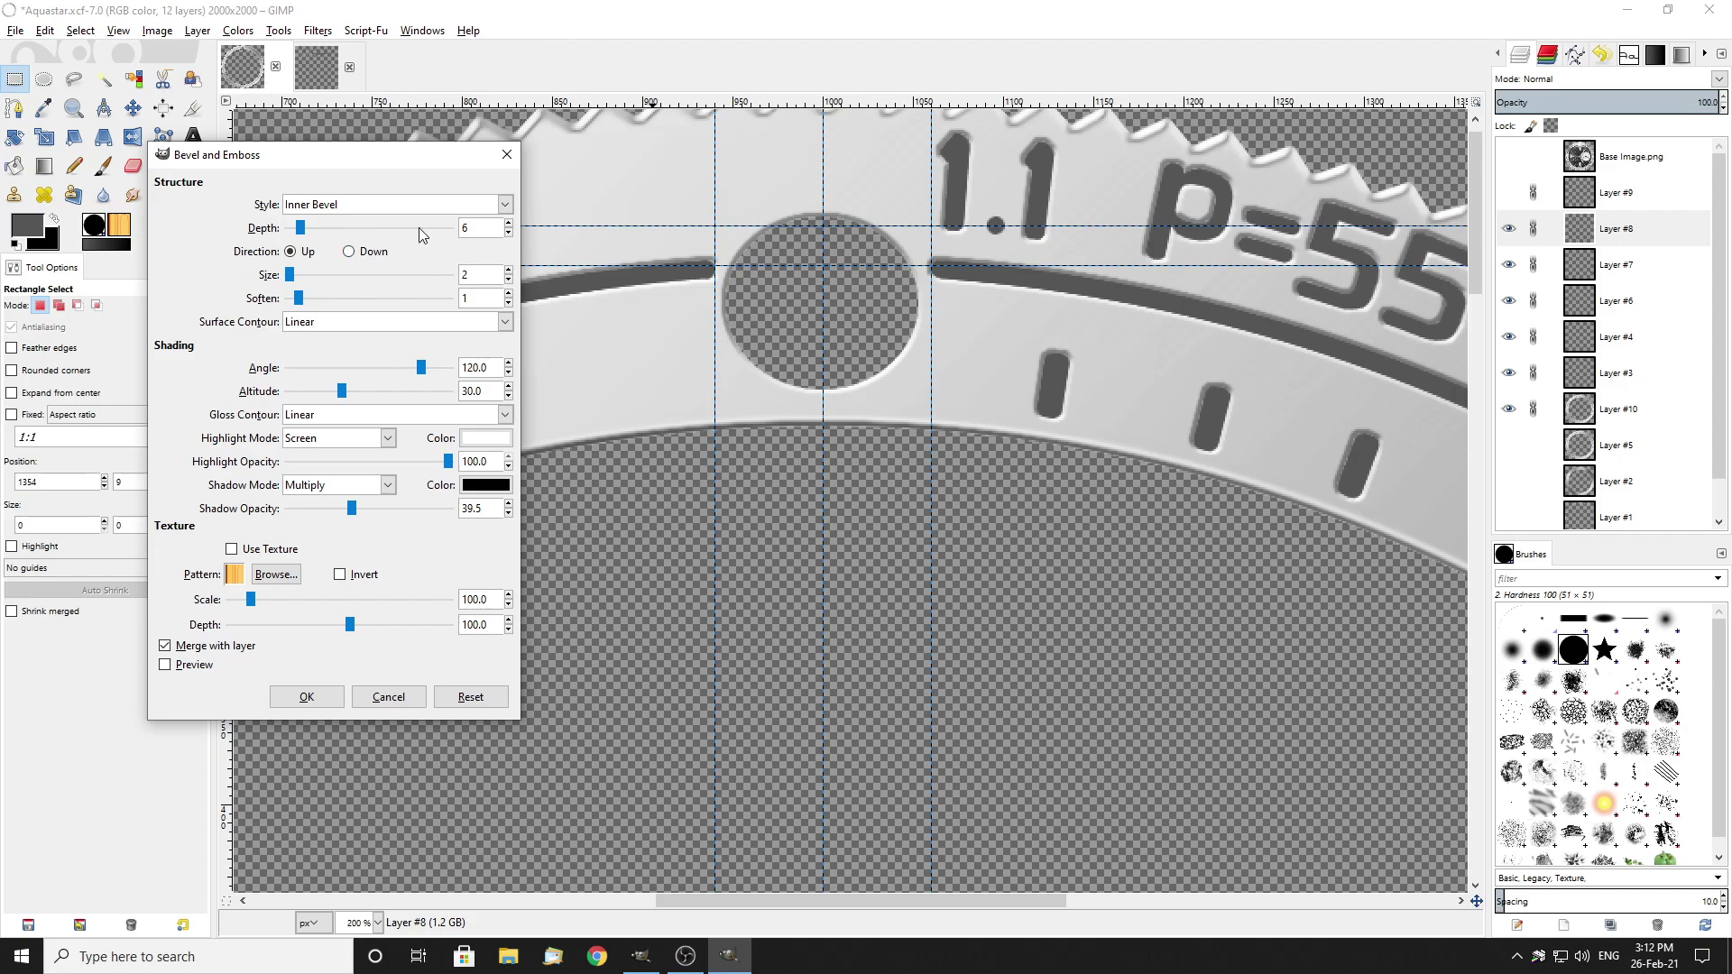
{"action": "left_click", "coordinate": [509, 270]}
{"action": "left_click", "coordinate": [326, 328]}
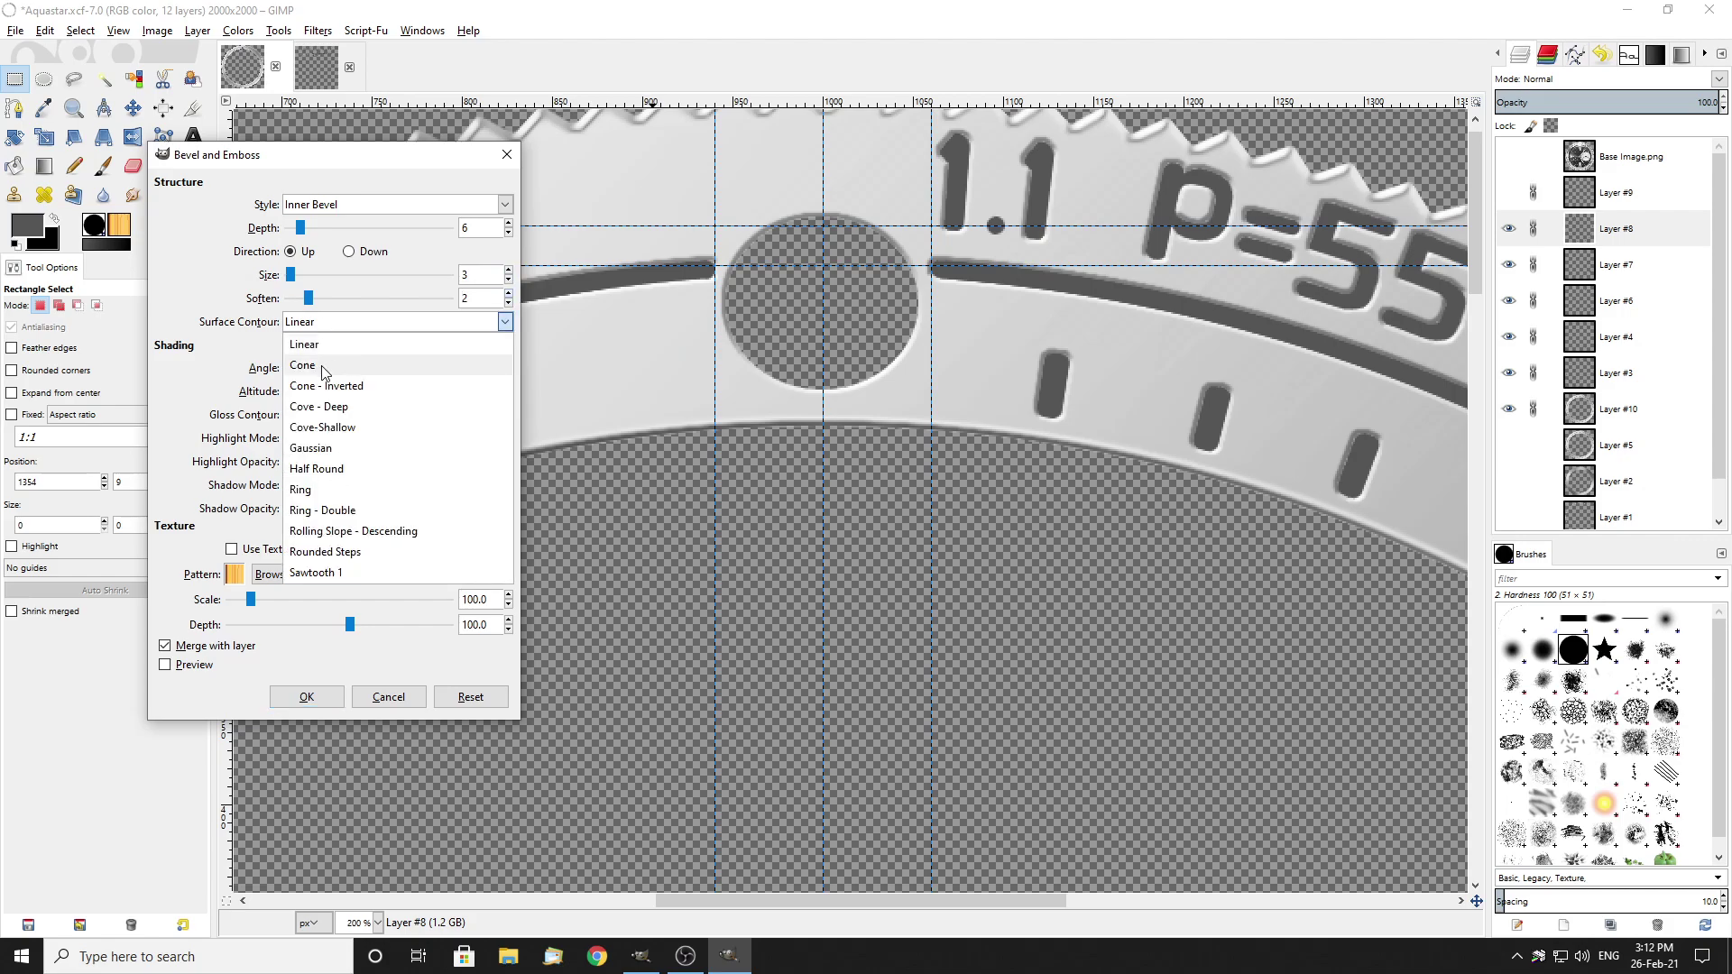
{"action": "left_click", "coordinate": [322, 365]}
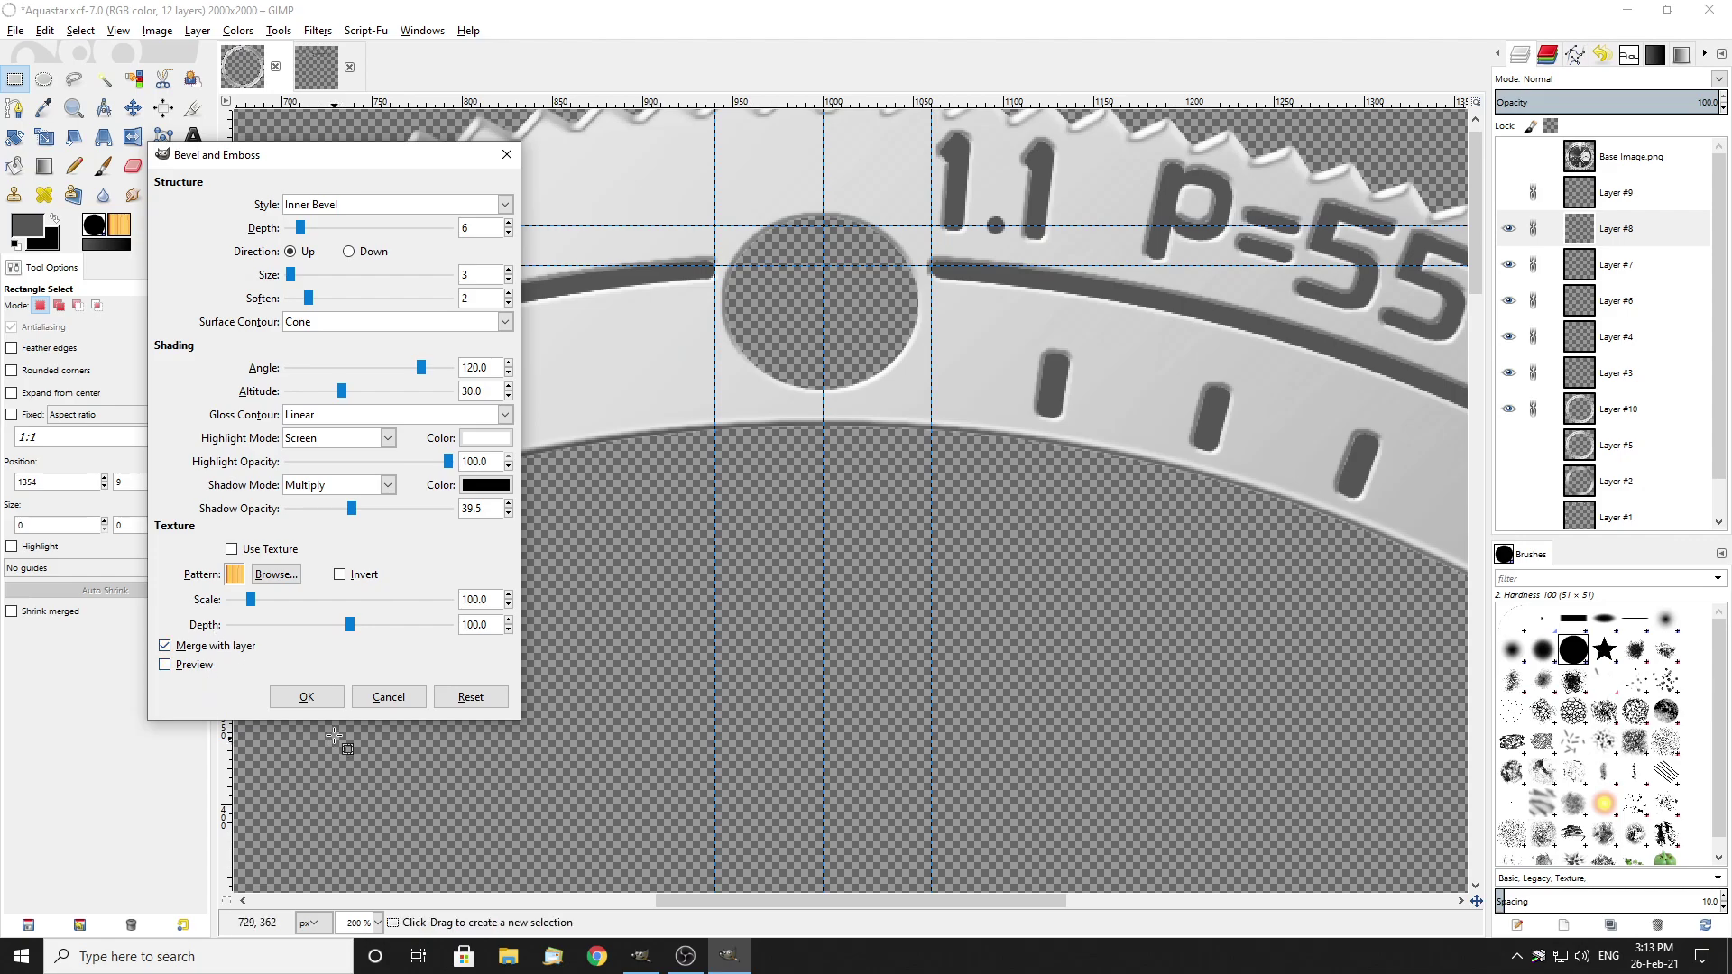
{"action": "left_click", "coordinate": [310, 700]}
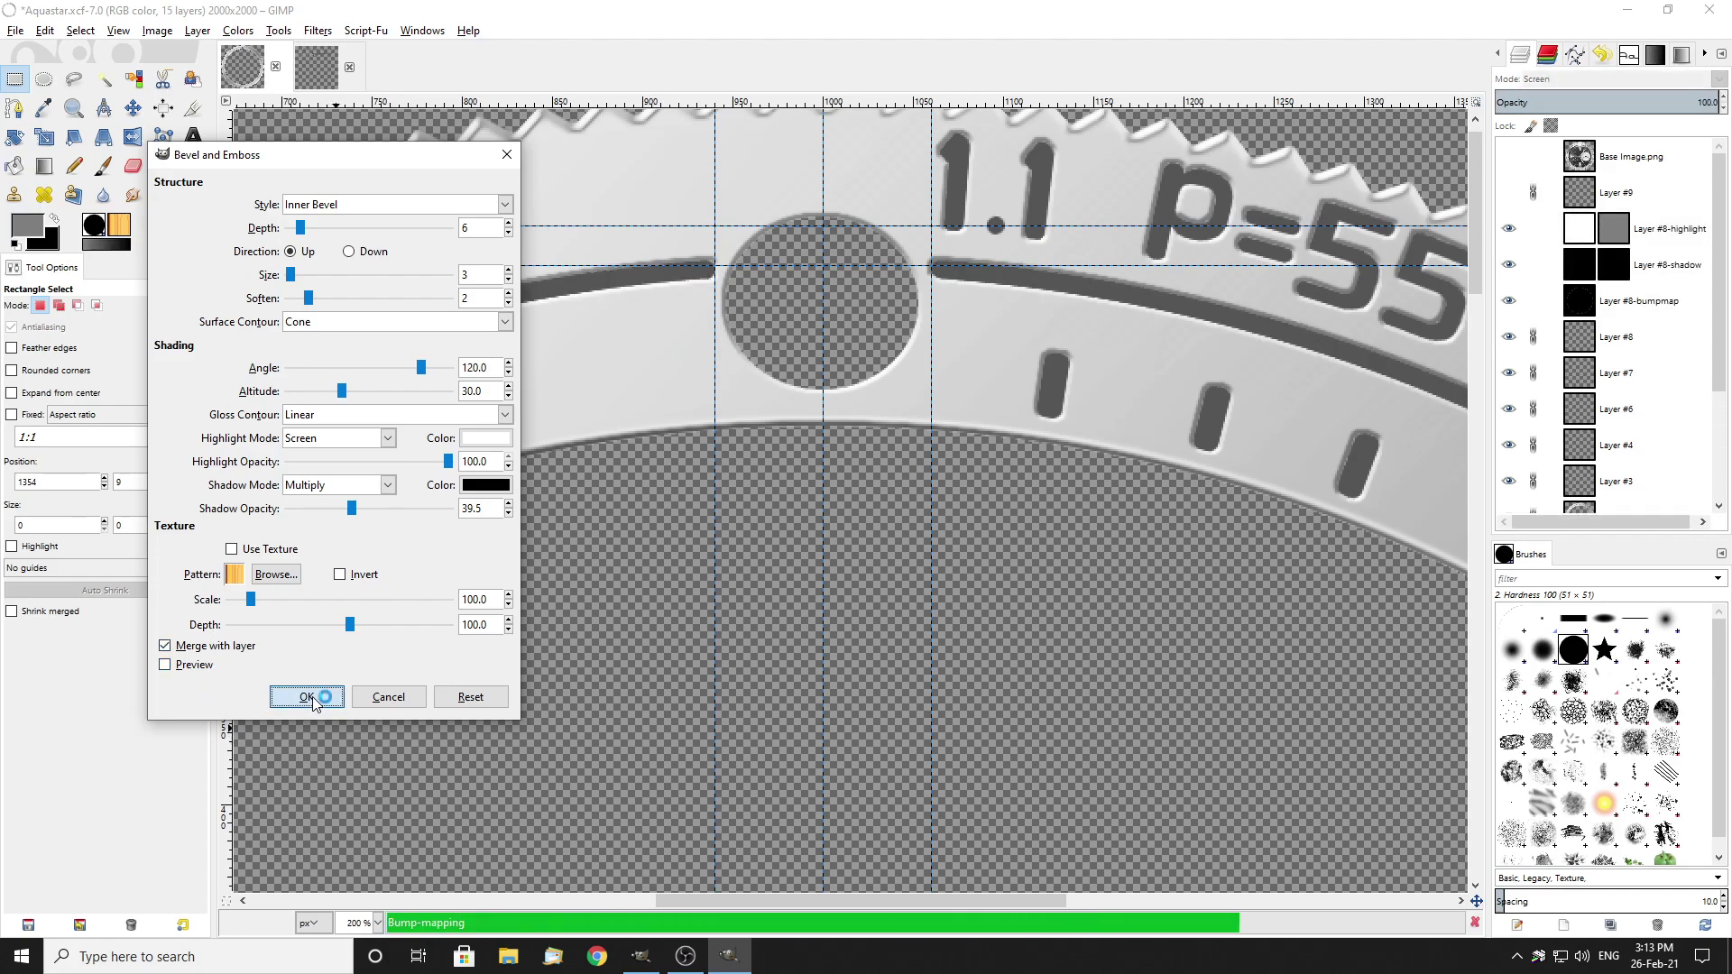
Step: Examine the bevelled ring line and nearby tick mark up close, comparing them with Layer #8 hidden and shown
{"action": "scroll", "coordinate": [605, 339], "scroll_direction": "down", "scroll_amount": 3}
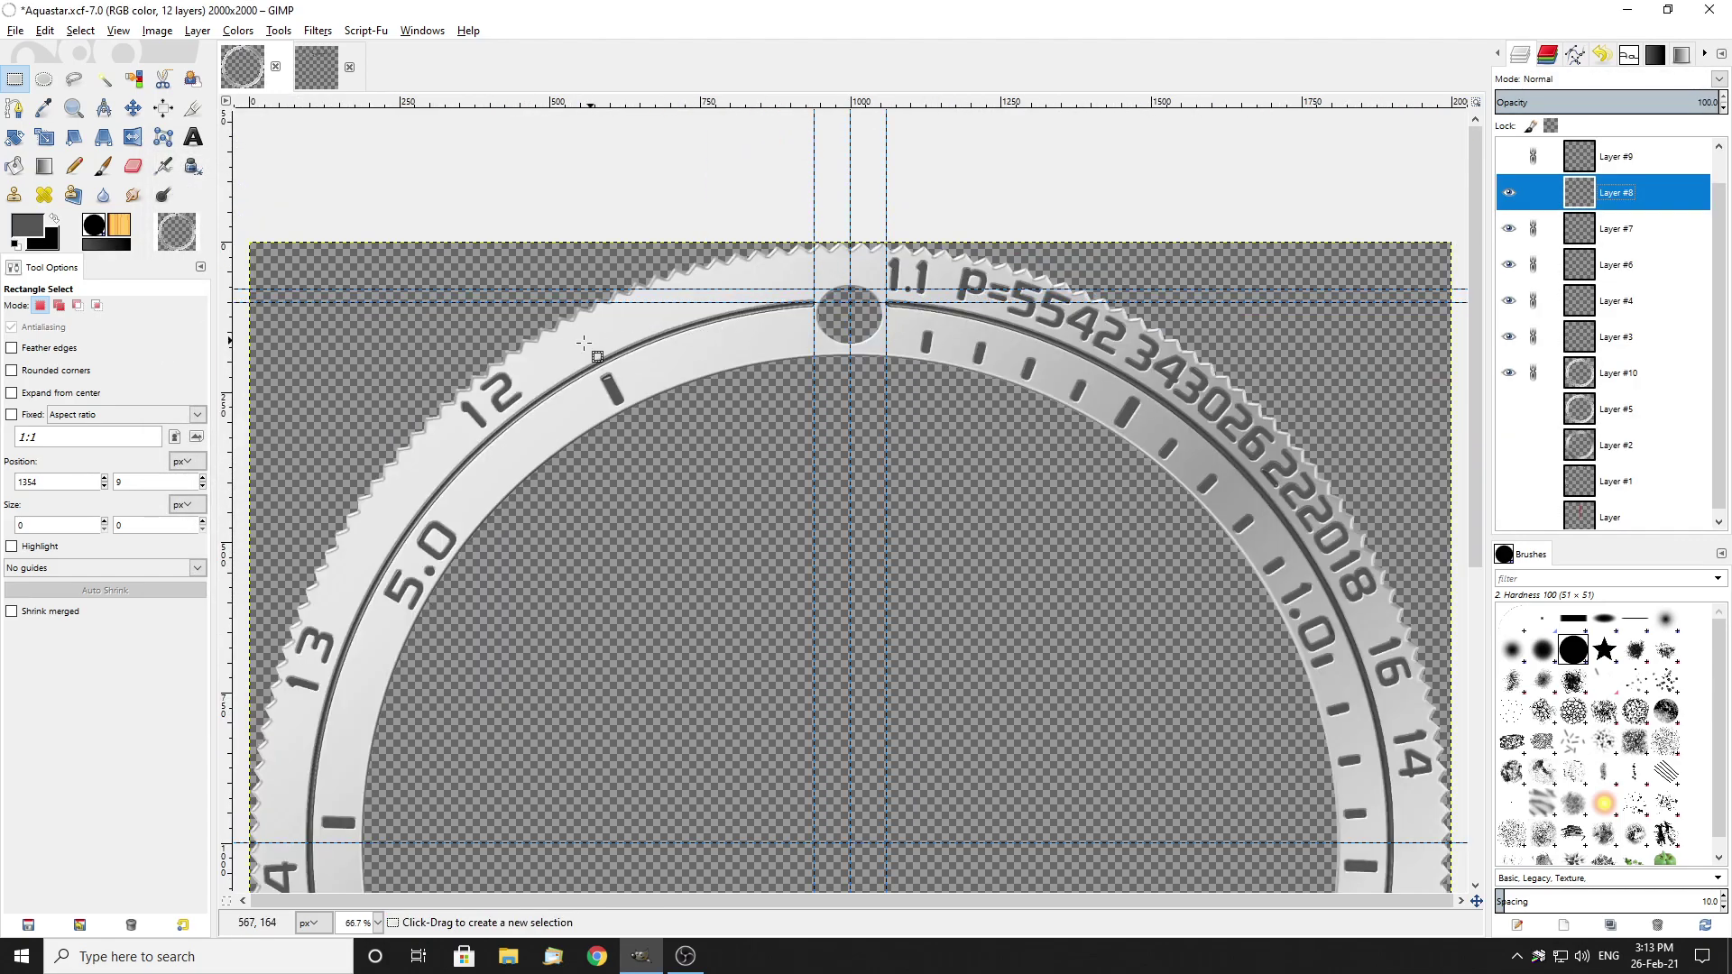
{"action": "scroll", "coordinate": [599, 396], "scroll_direction": "up", "scroll_amount": 5}
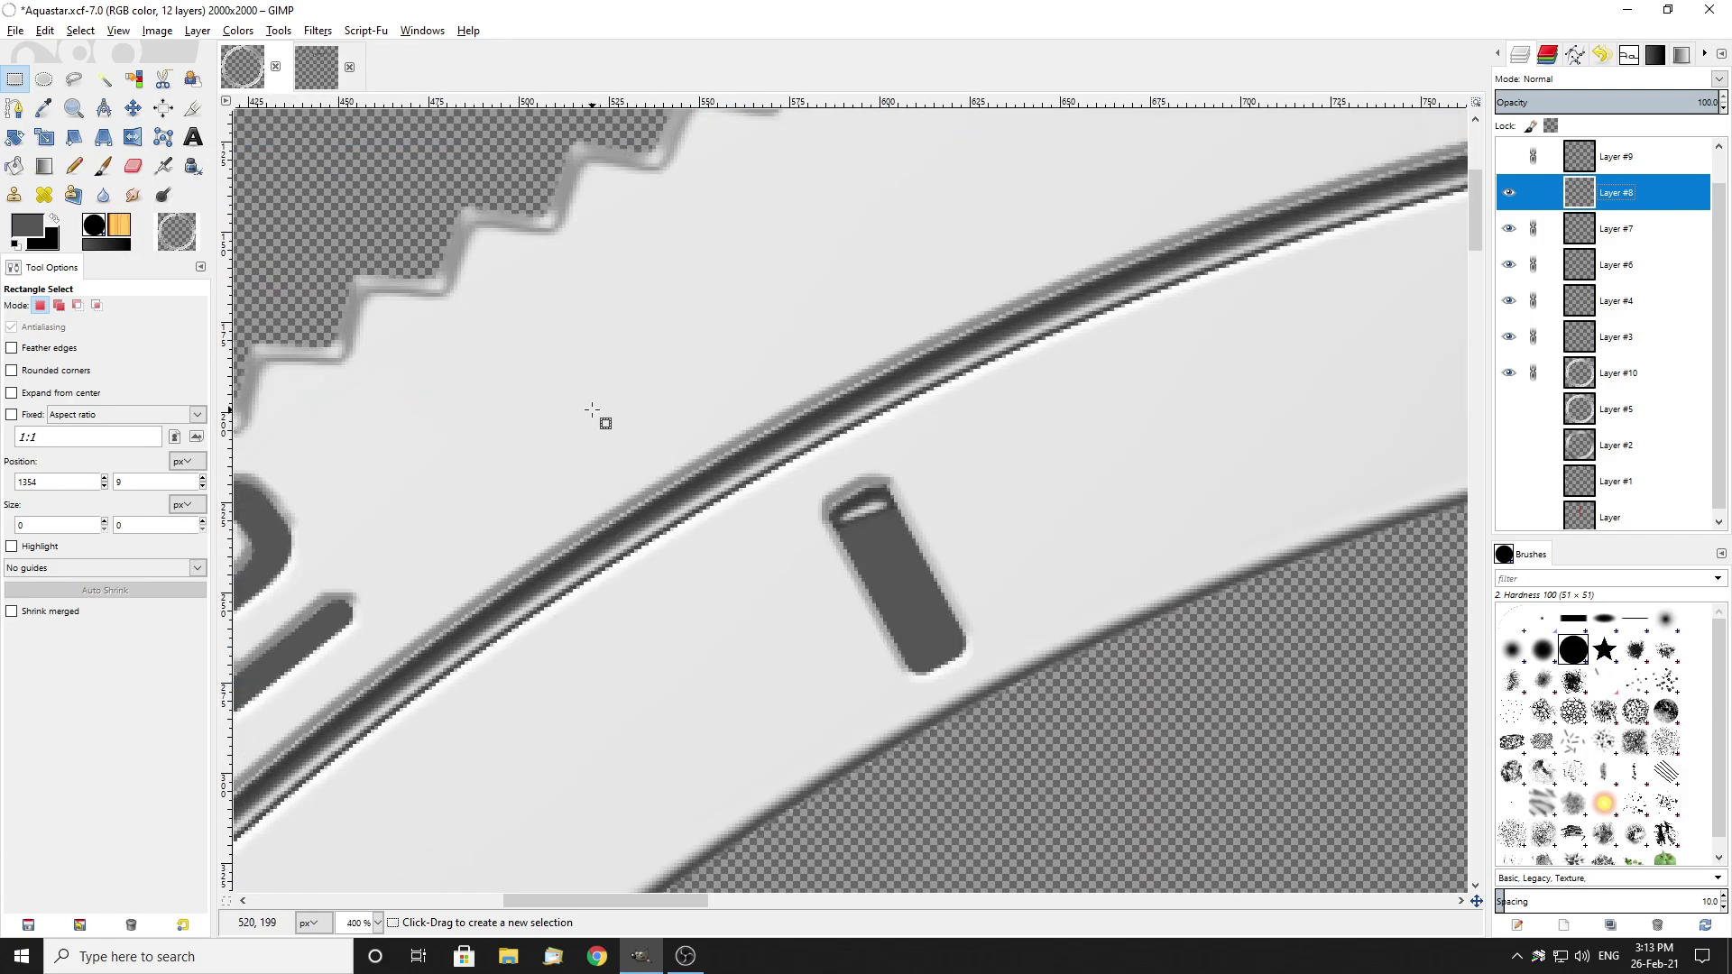
{"action": "scroll", "coordinate": [753, 478], "scroll_direction": "down", "scroll_amount": 4}
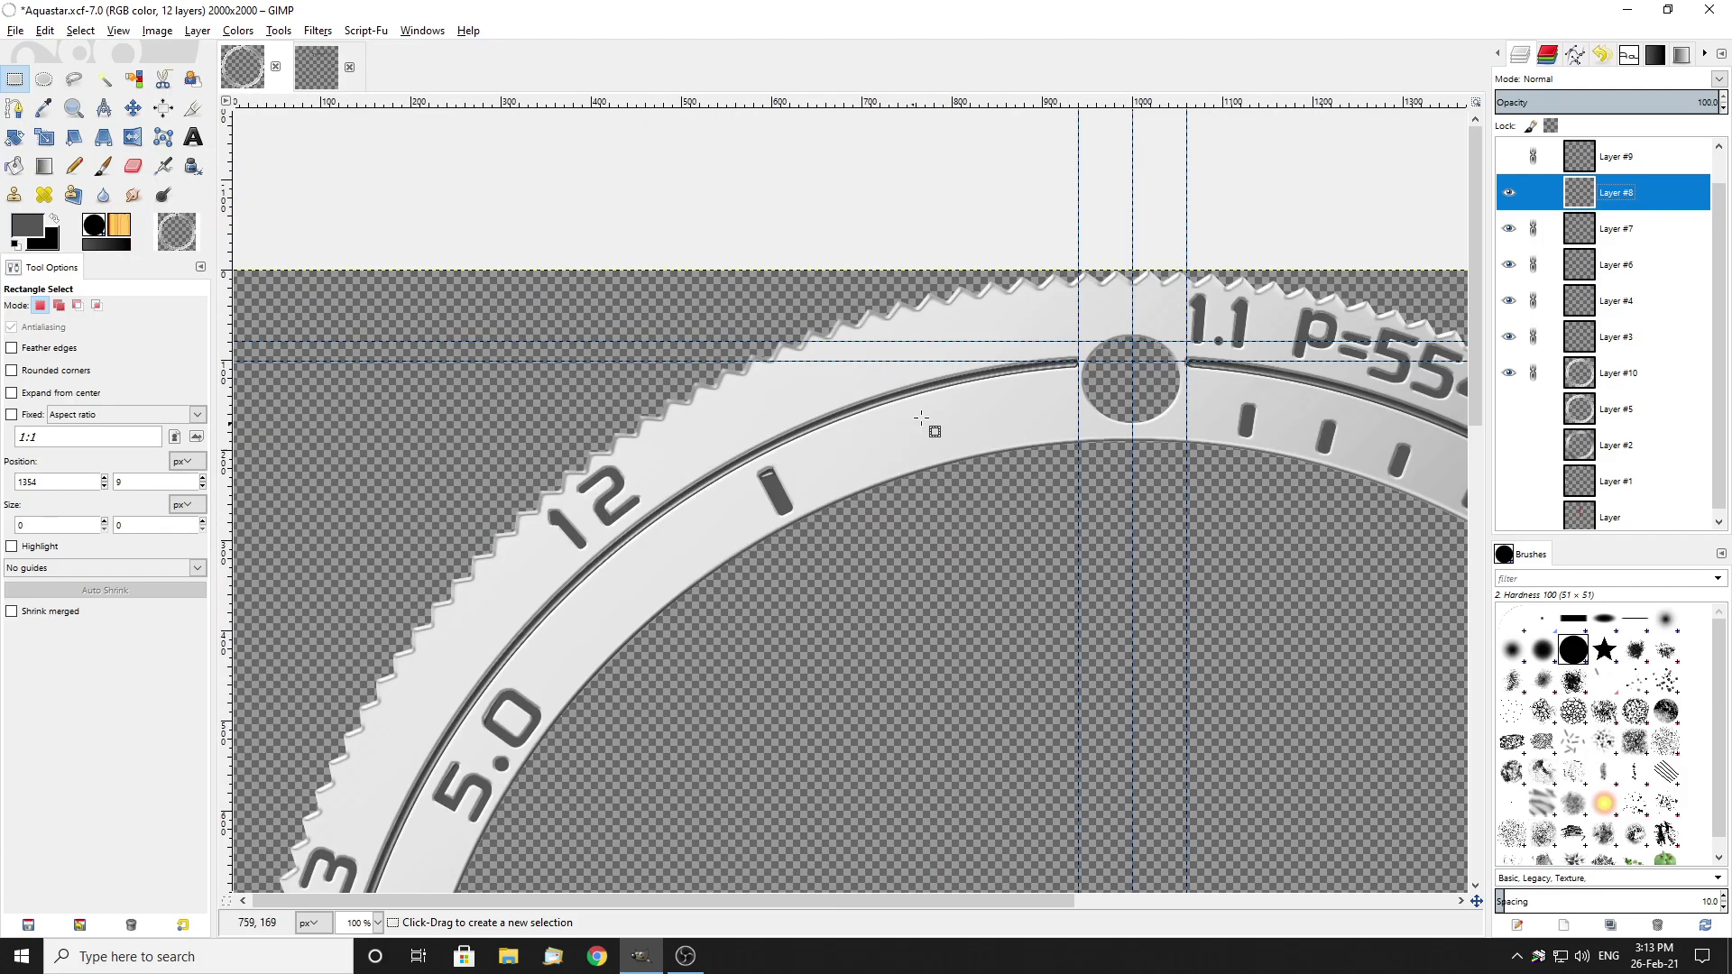
{"action": "scroll", "coordinate": [756, 526], "scroll_direction": "up", "scroll_amount": 3}
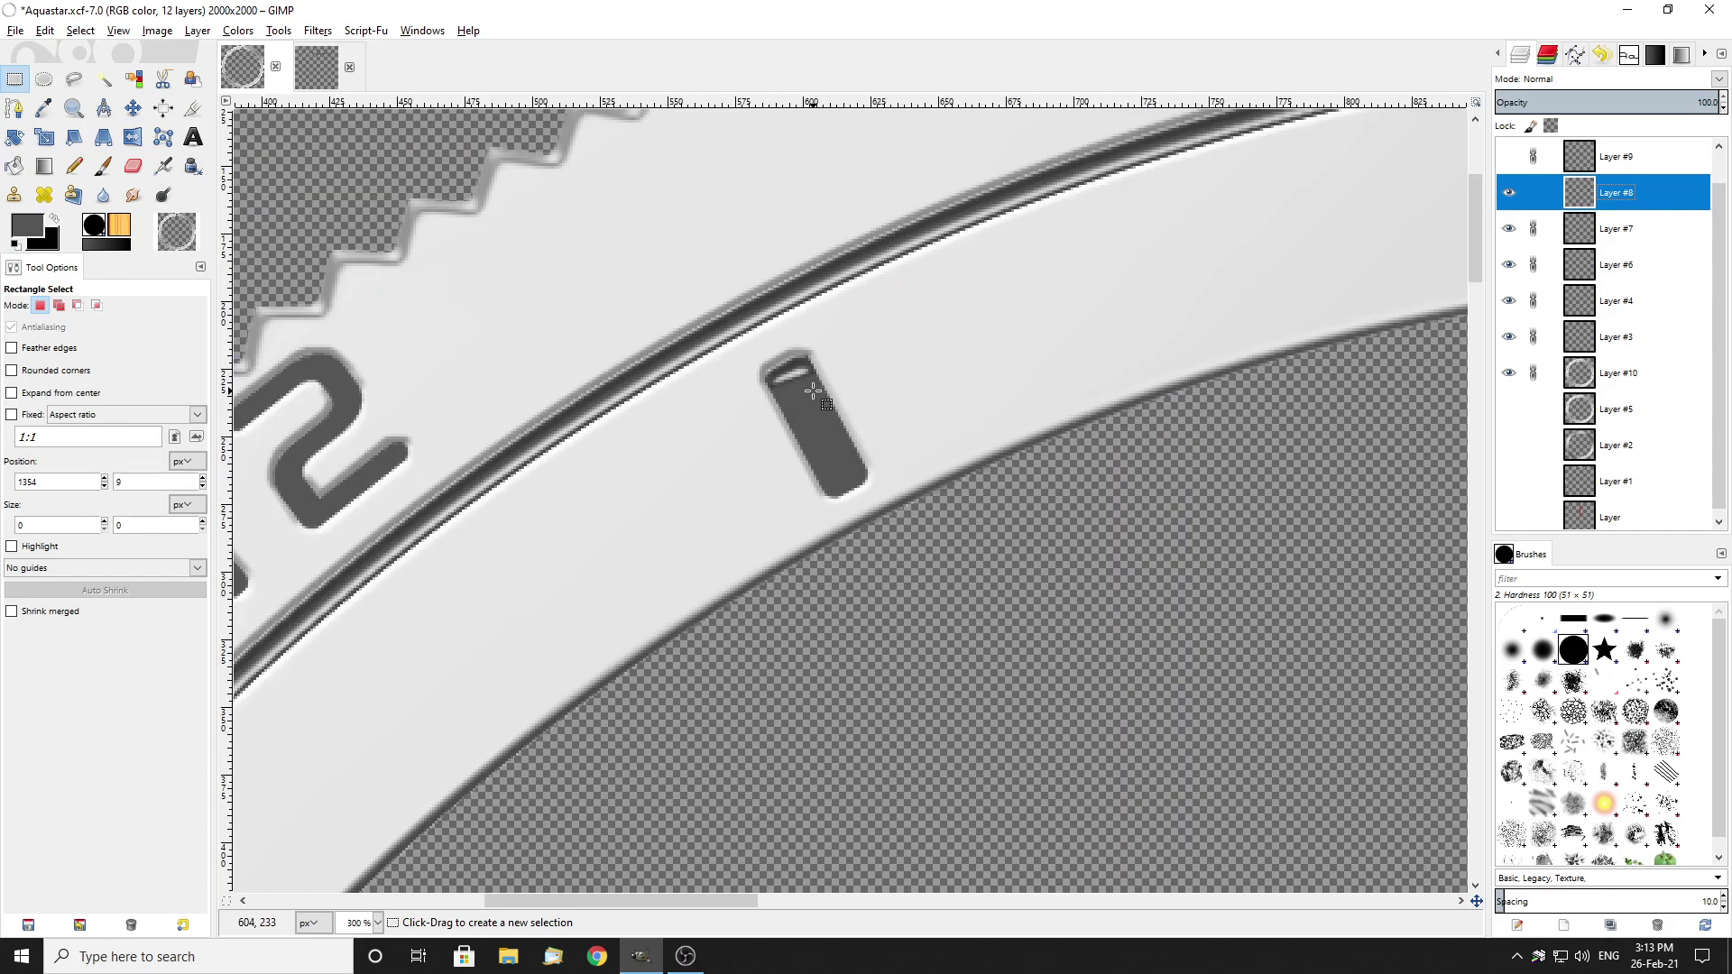
{"action": "left_click", "coordinate": [1508, 192]}
{"action": "left_click", "coordinate": [1508, 192]}
{"action": "scroll", "coordinate": [983, 315], "scroll_direction": "down", "scroll_amount": 4}
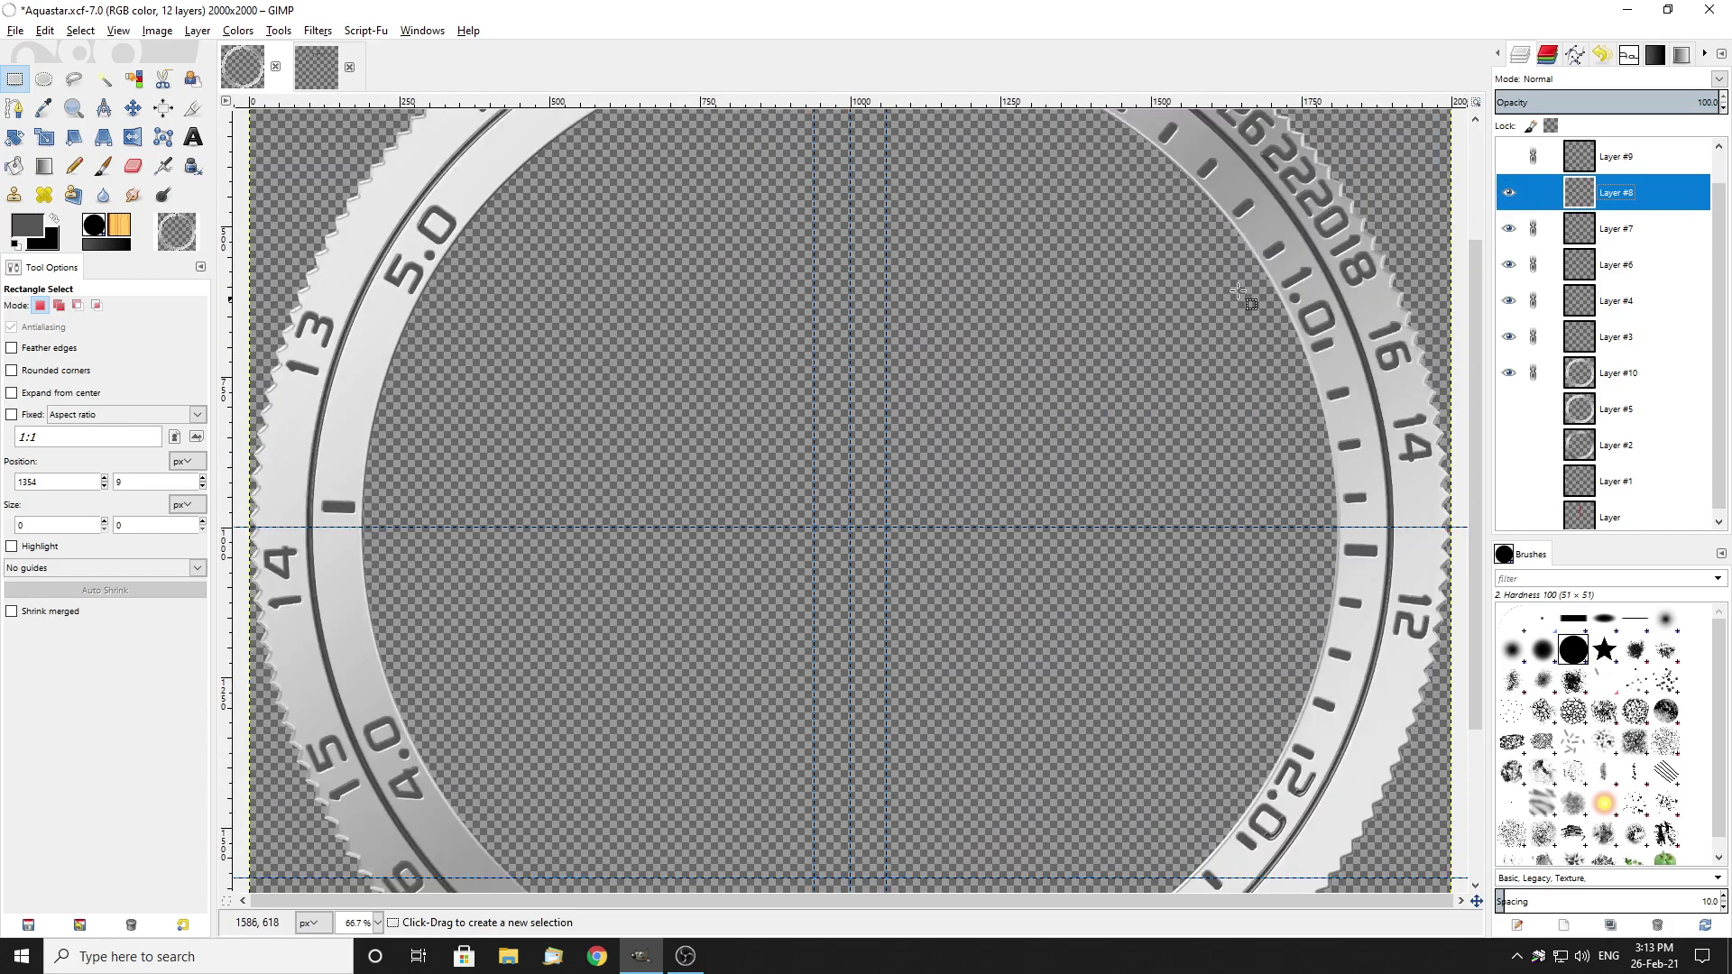
{"action": "scroll", "coordinate": [1209, 282], "scroll_direction": "up", "scroll_amount": 3}
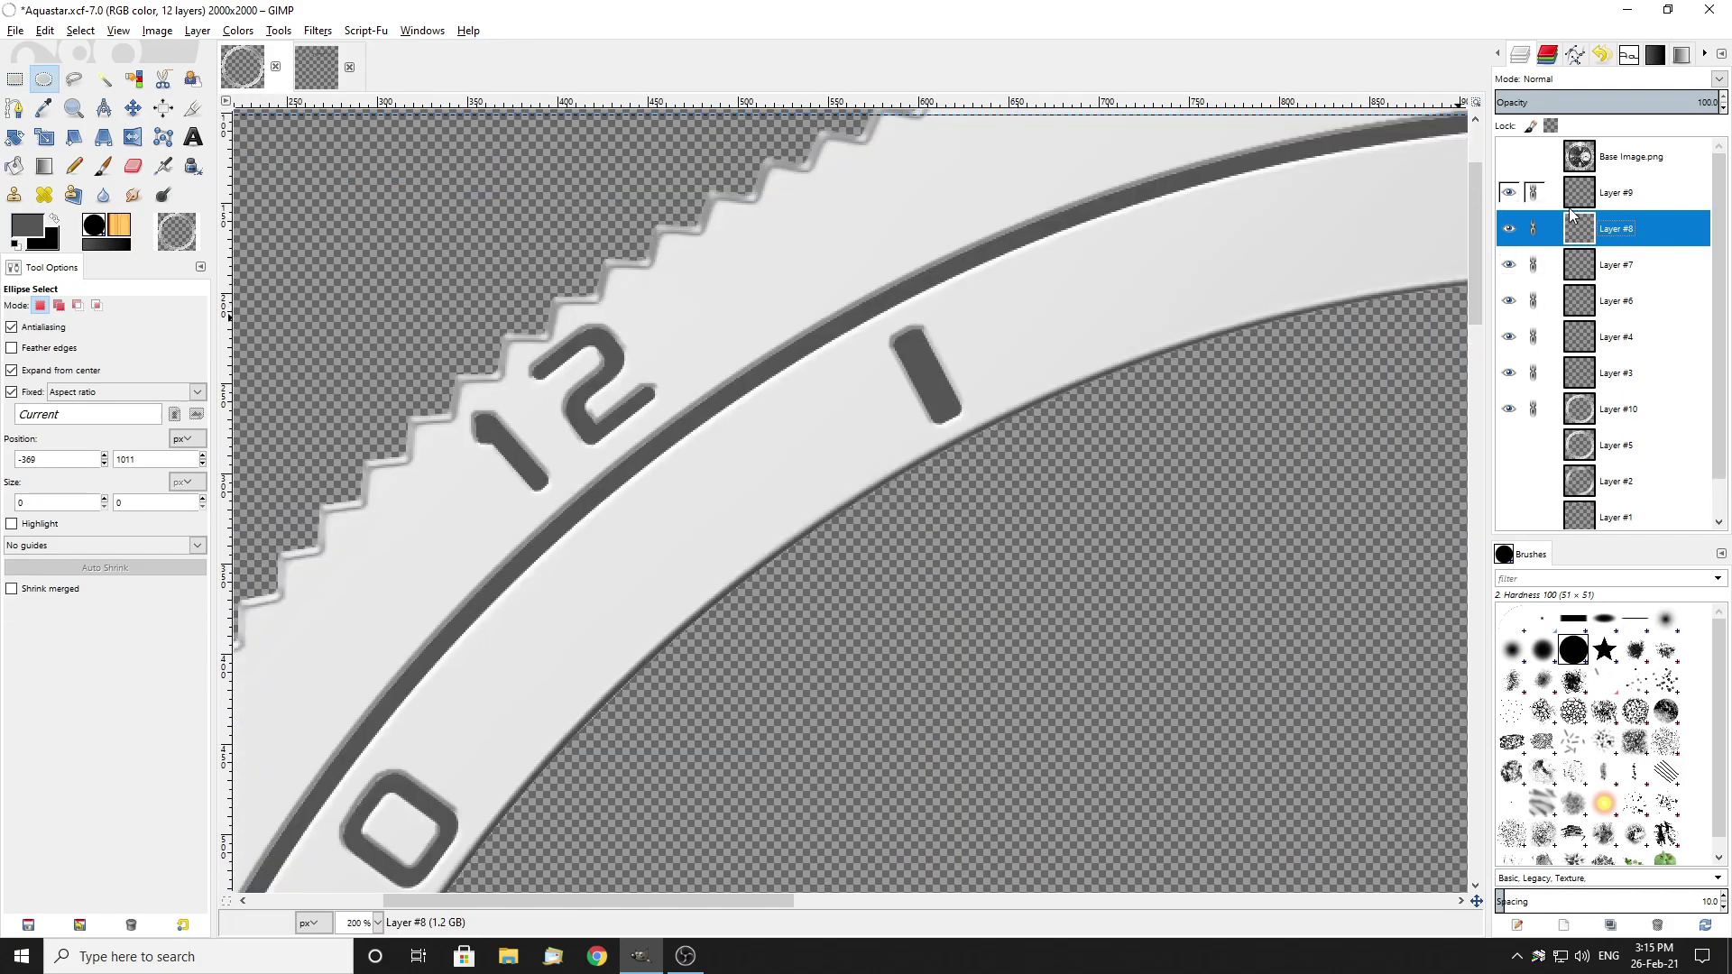
Step: Check which bezel markings the individual marking layers contain by briefly toggling their visibility
{"action": "left_click", "coordinate": [1675, 193]}
{"action": "left_click", "coordinate": [1510, 194]}
{"action": "left_click", "coordinate": [1504, 304]}
{"action": "left_click", "coordinate": [1508, 264]}
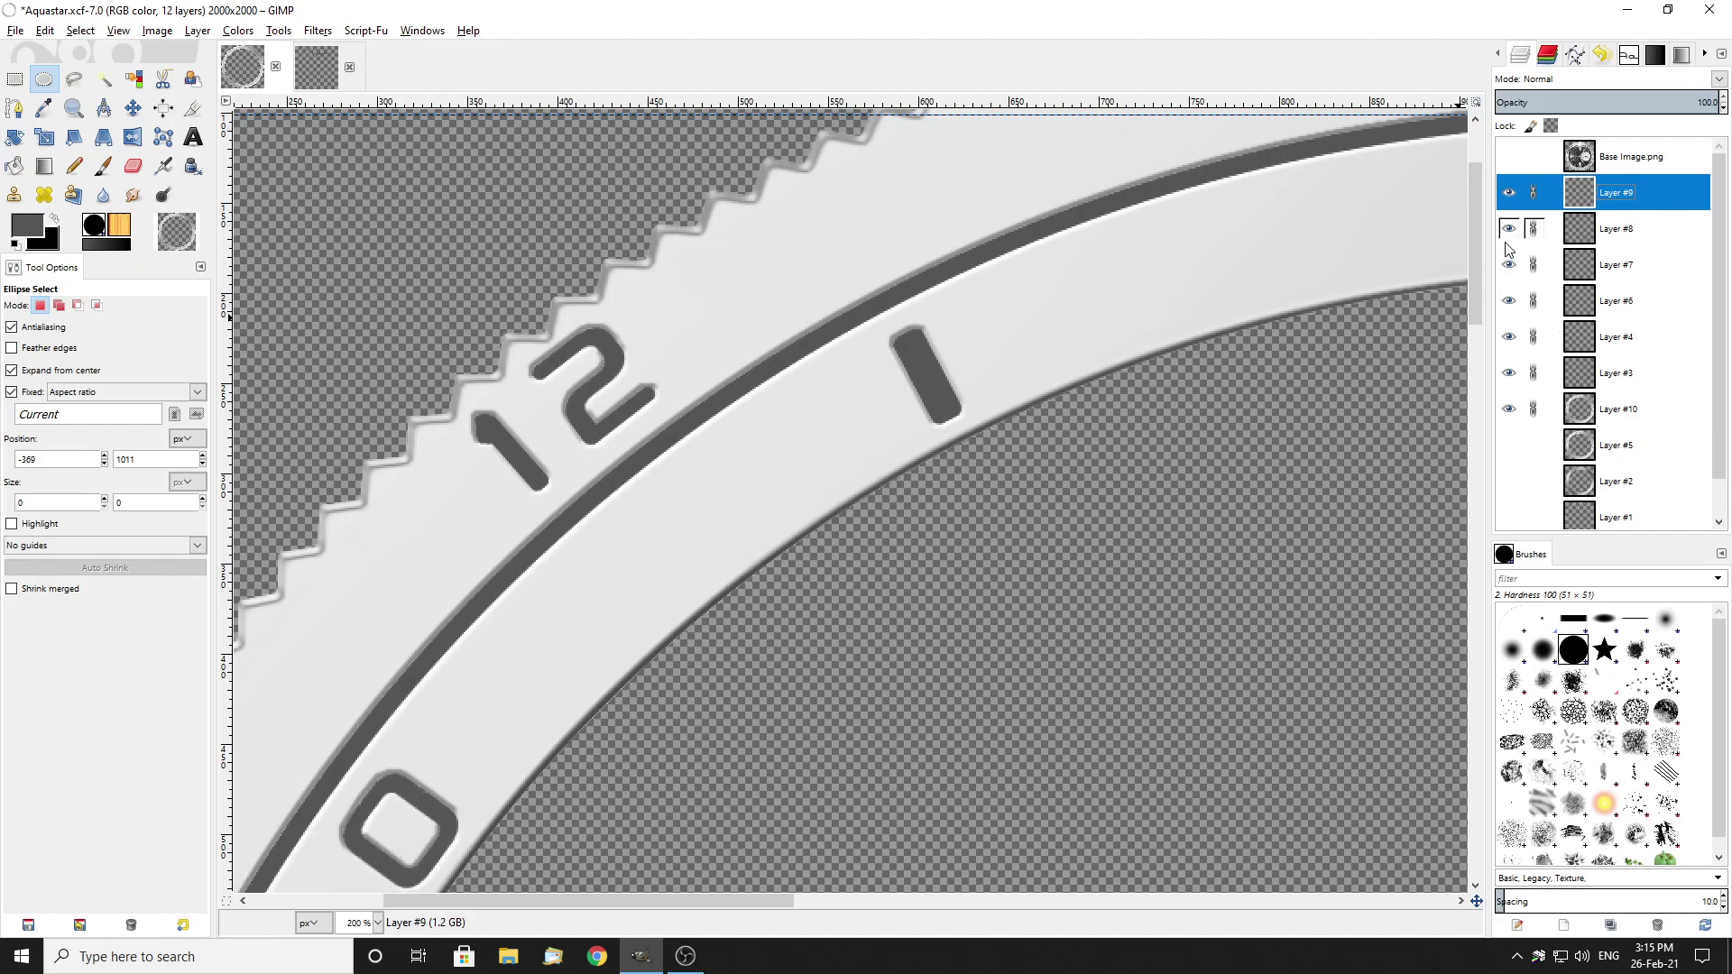
{"action": "left_click", "coordinate": [1508, 336]}
{"action": "left_click", "coordinate": [1508, 337]}
{"action": "left_click", "coordinate": [1508, 372]}
{"action": "left_click", "coordinate": [1508, 373]}
Step: Apply an inner bevel to Layer #3 with depth 6, size 3, soften 2 and a Cone surface contour
{"action": "left_click", "coordinate": [1634, 373]}
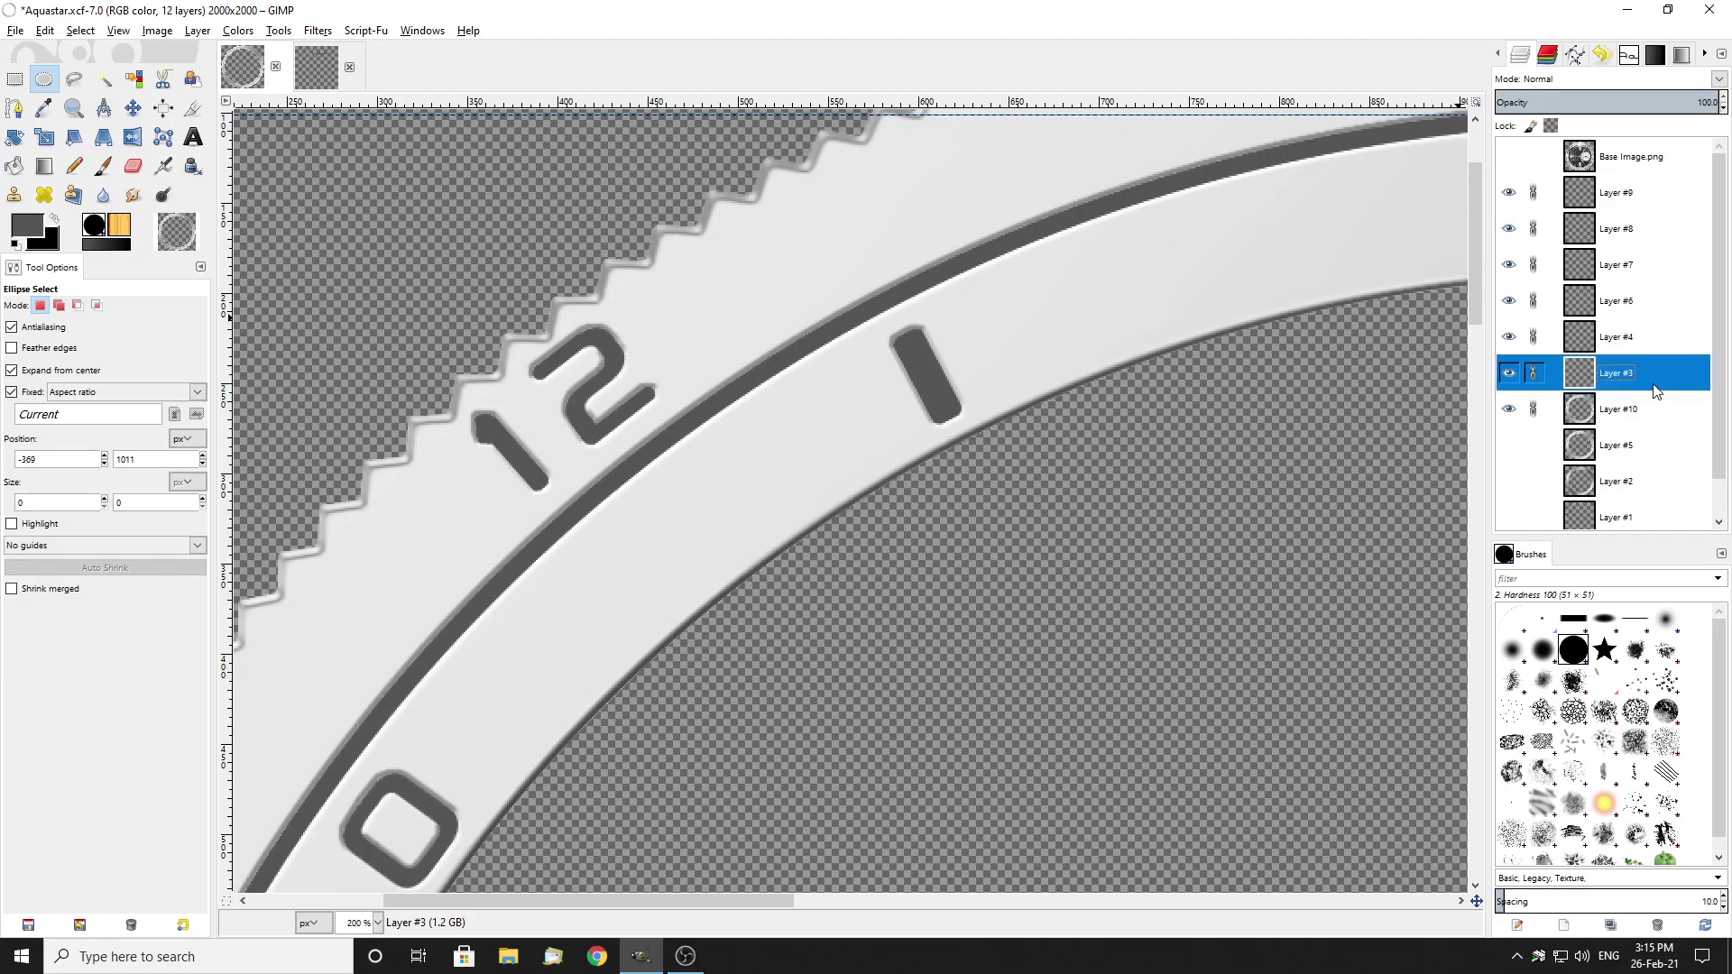
{"action": "left_click", "coordinate": [195, 32]}
{"action": "left_click", "coordinate": [449, 374]}
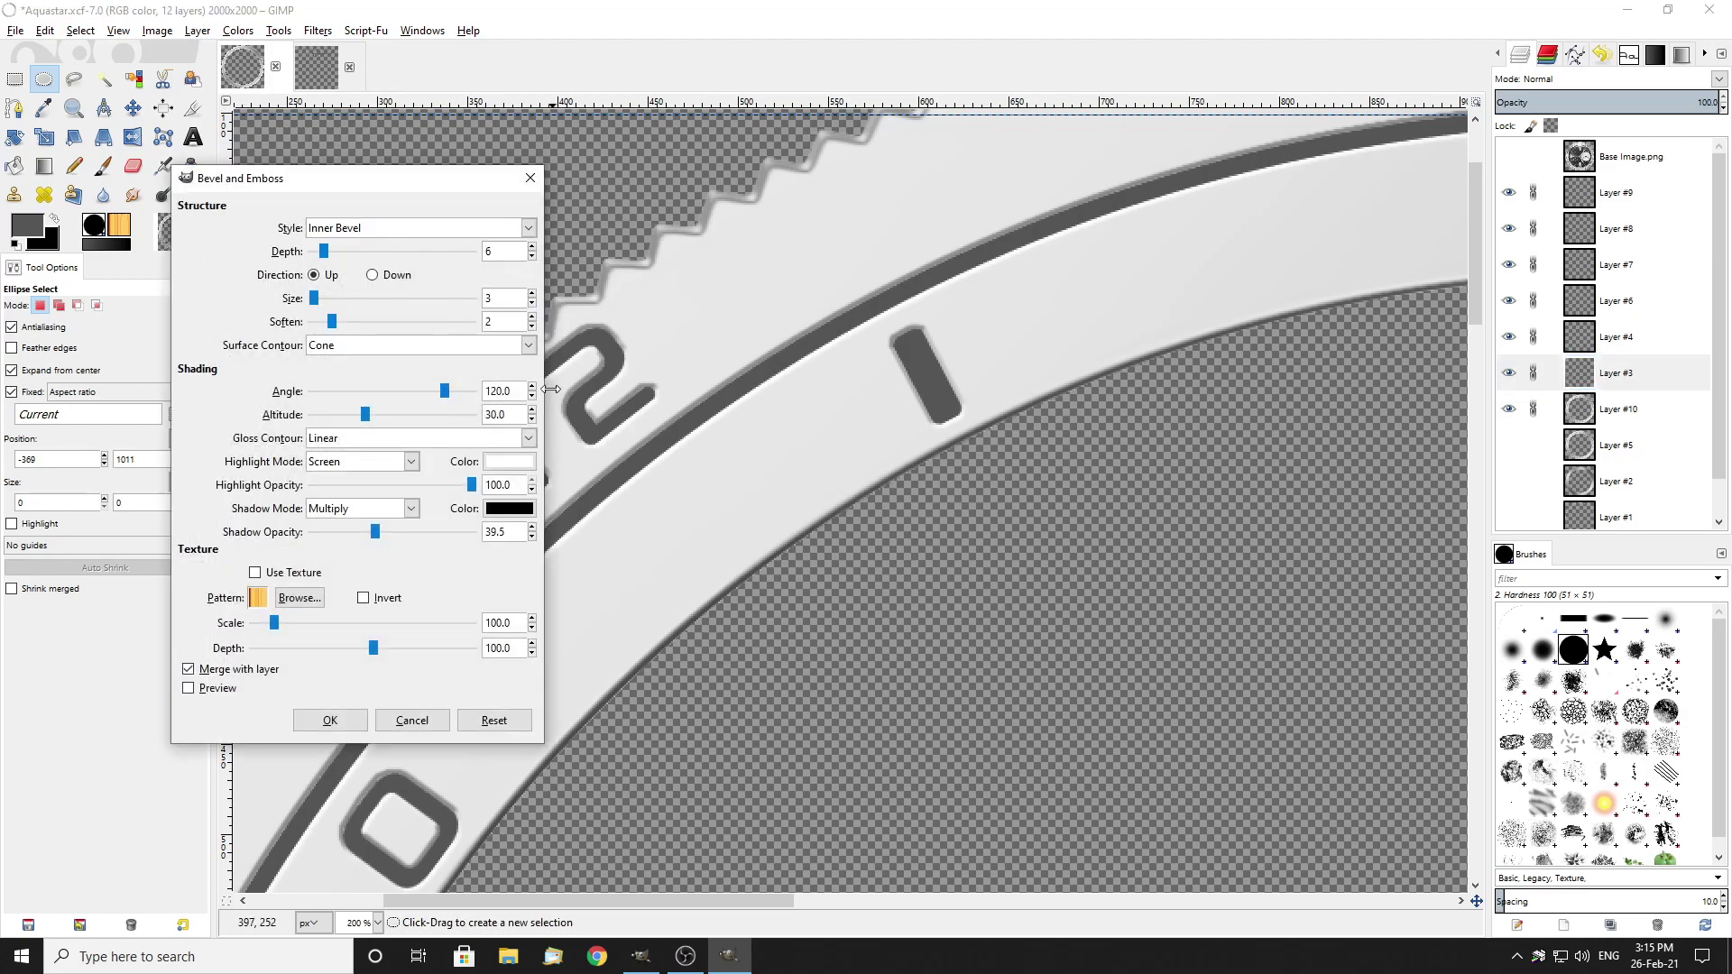
{"action": "left_click", "coordinate": [330, 720]}
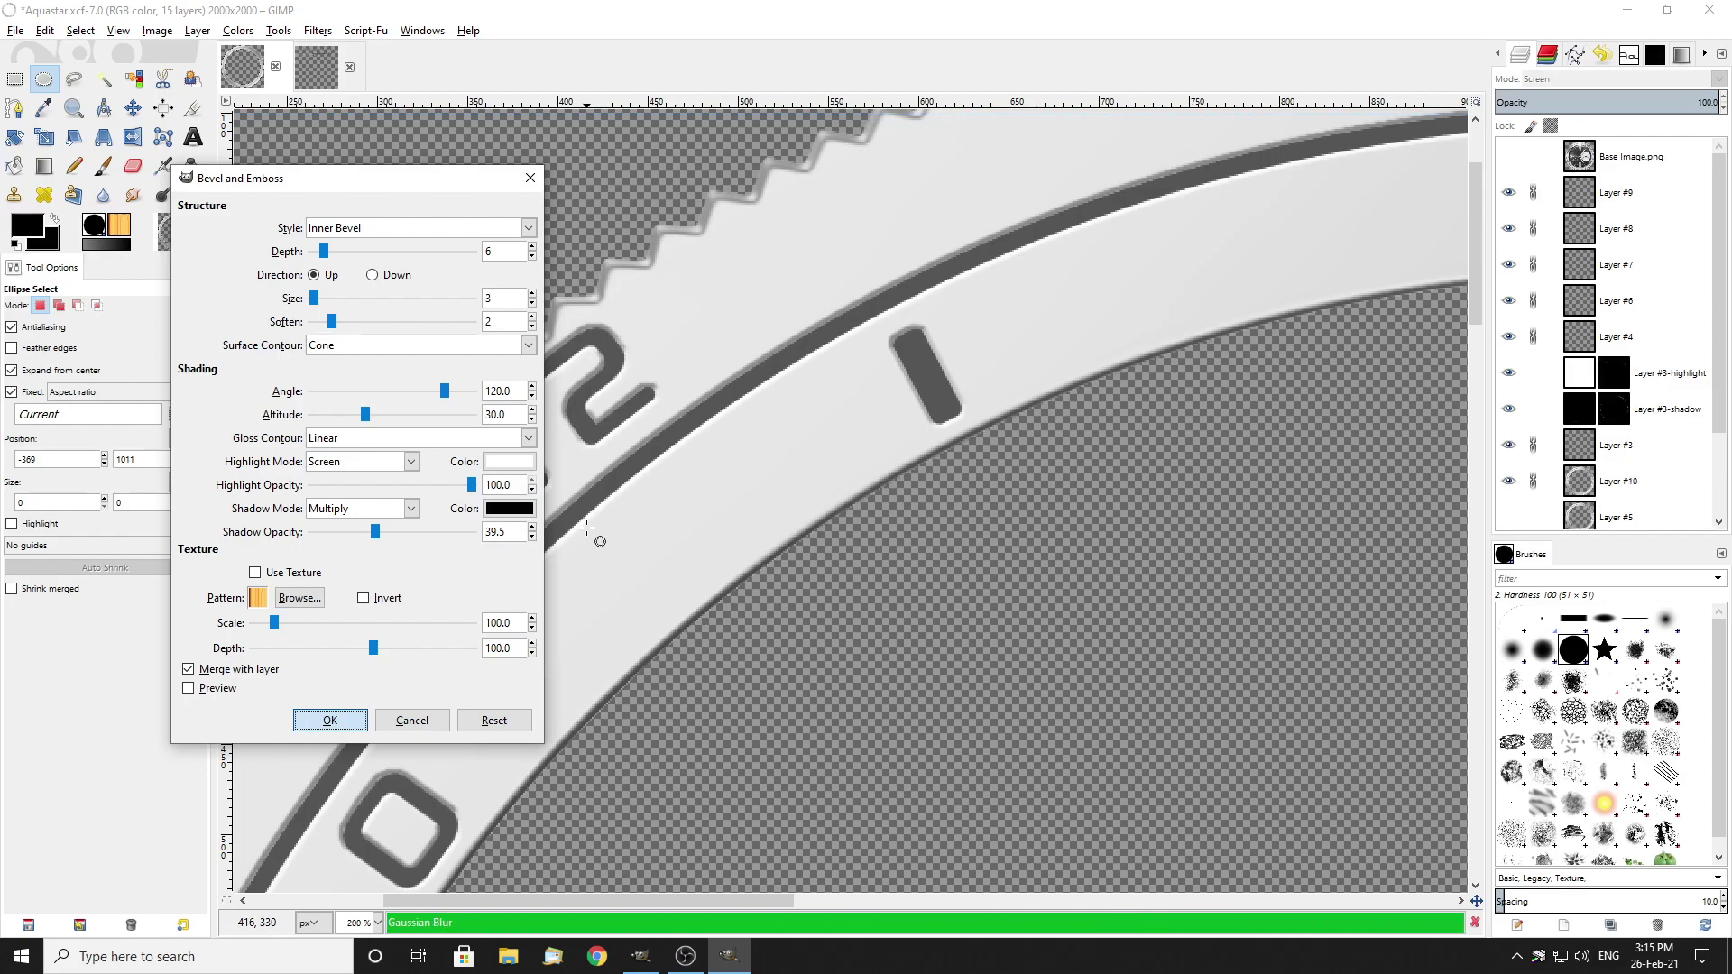
Step: Examine the bevel on the '12' up close and on the other outer-scale numerals around the ring
{"action": "scroll", "coordinate": [435, 433], "scroll_direction": "up", "scroll_amount": 2}
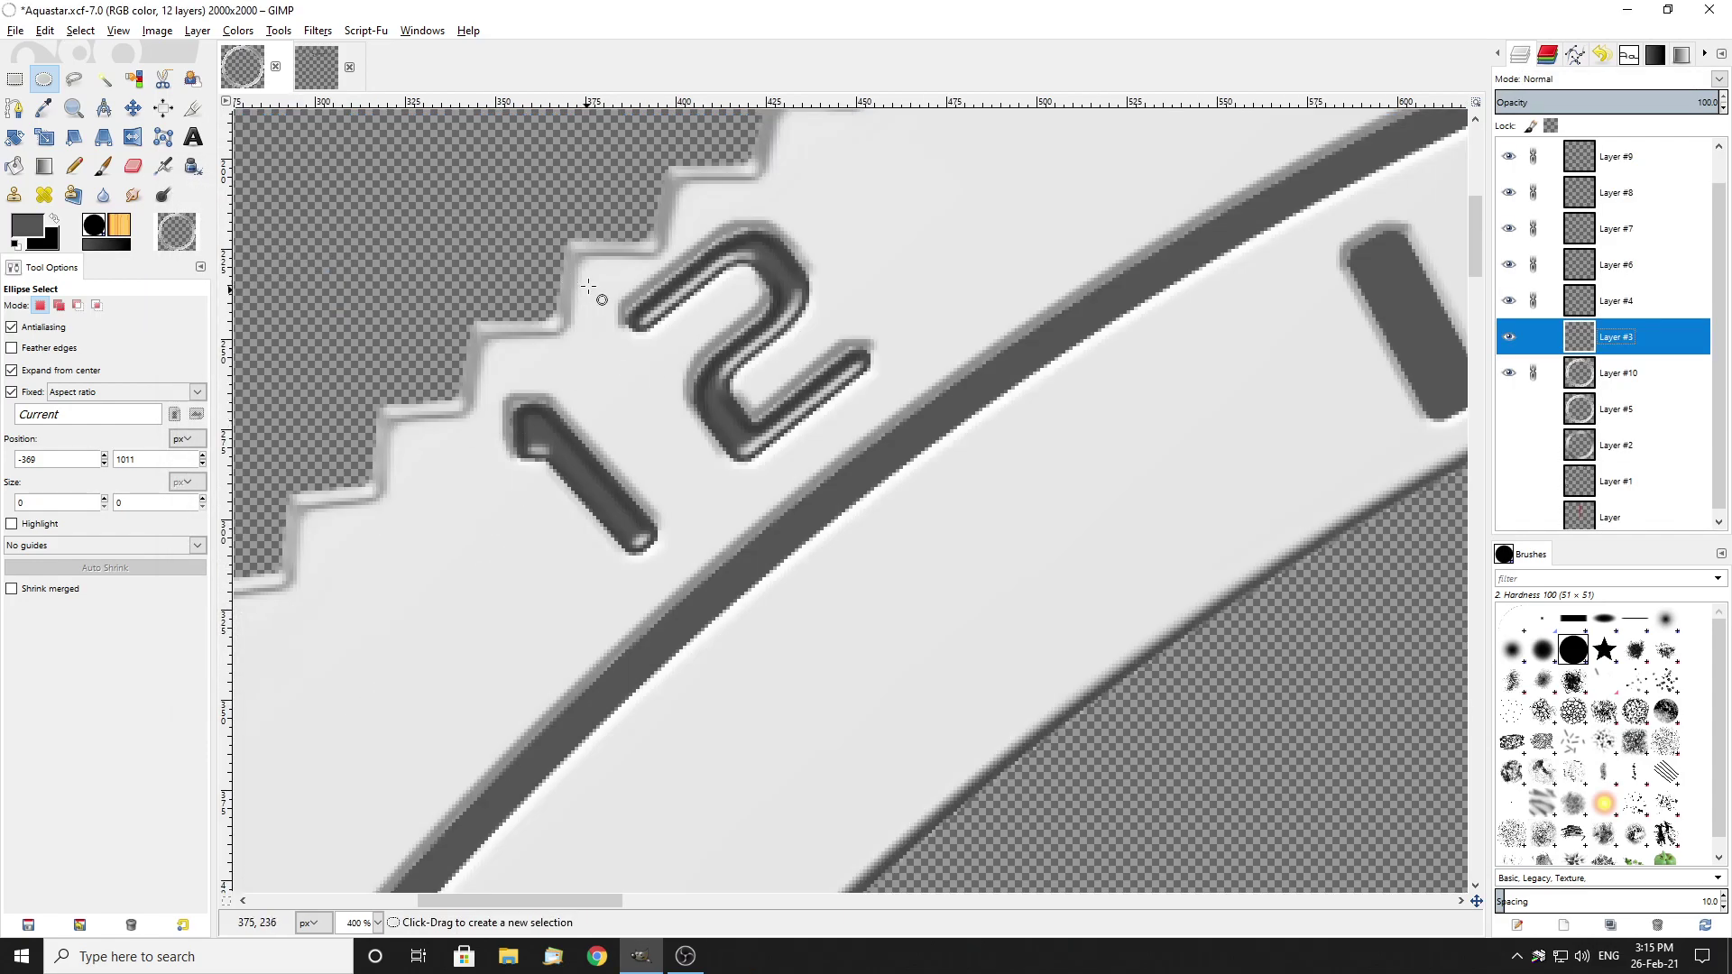
{"action": "scroll", "coordinate": [600, 323], "scroll_direction": "down", "scroll_amount": 2}
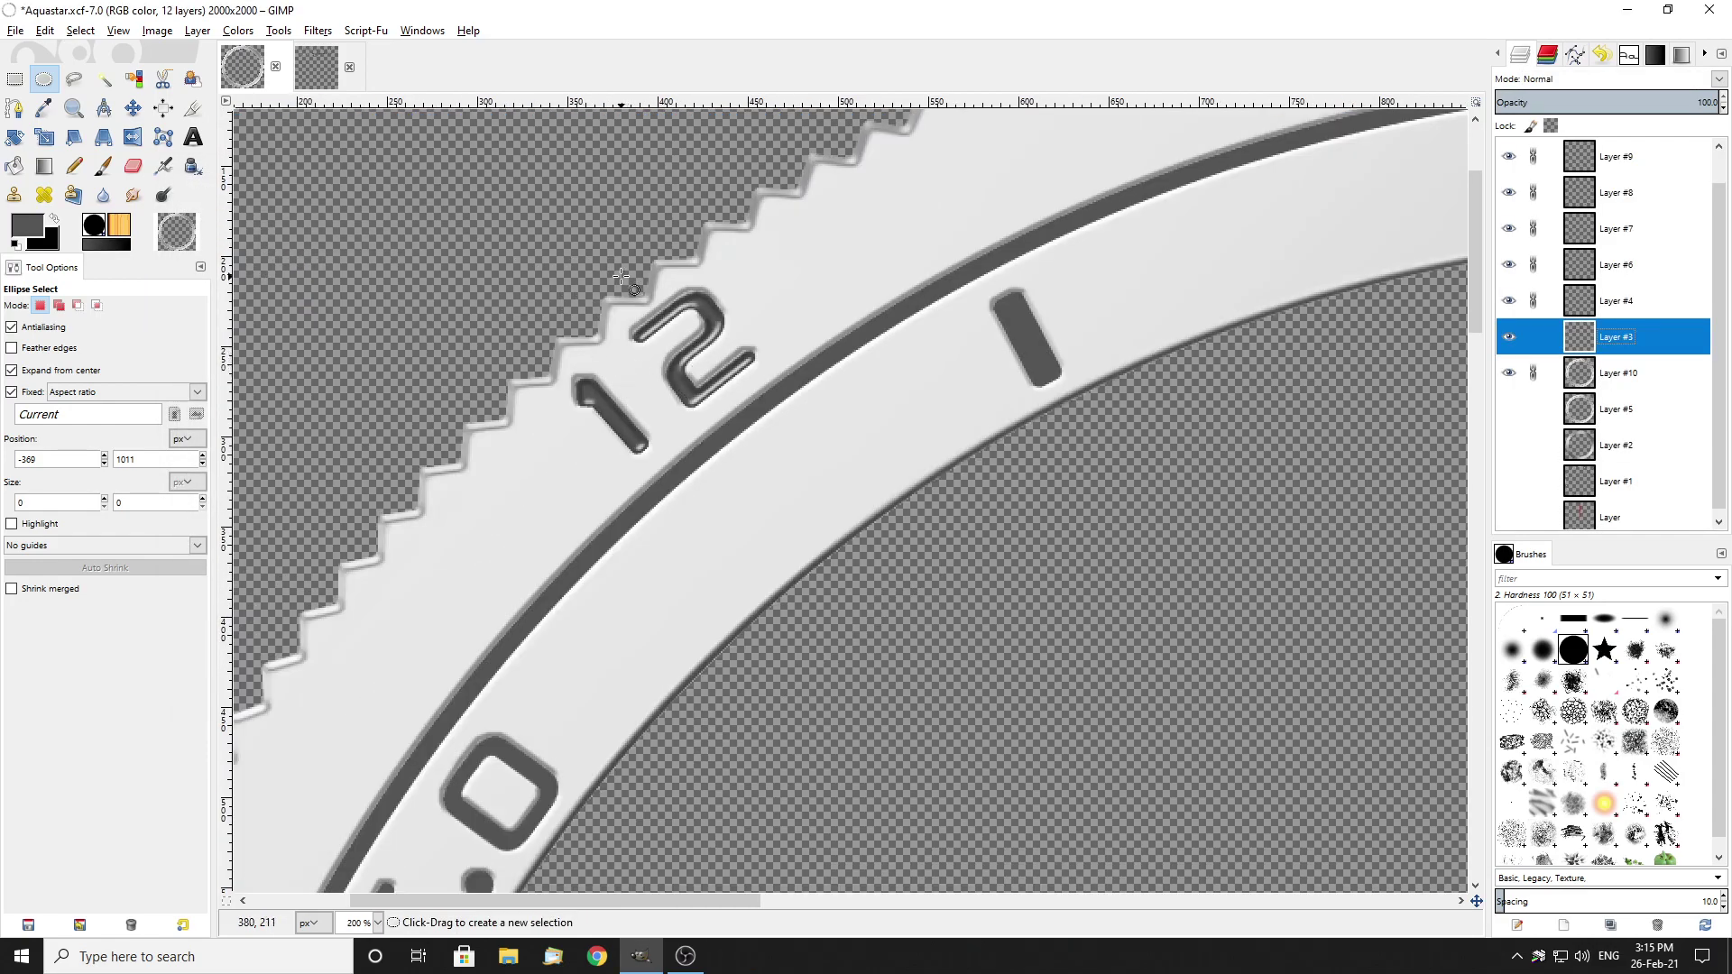
{"action": "scroll", "coordinate": [704, 357], "scroll_direction": "up", "scroll_amount": 3}
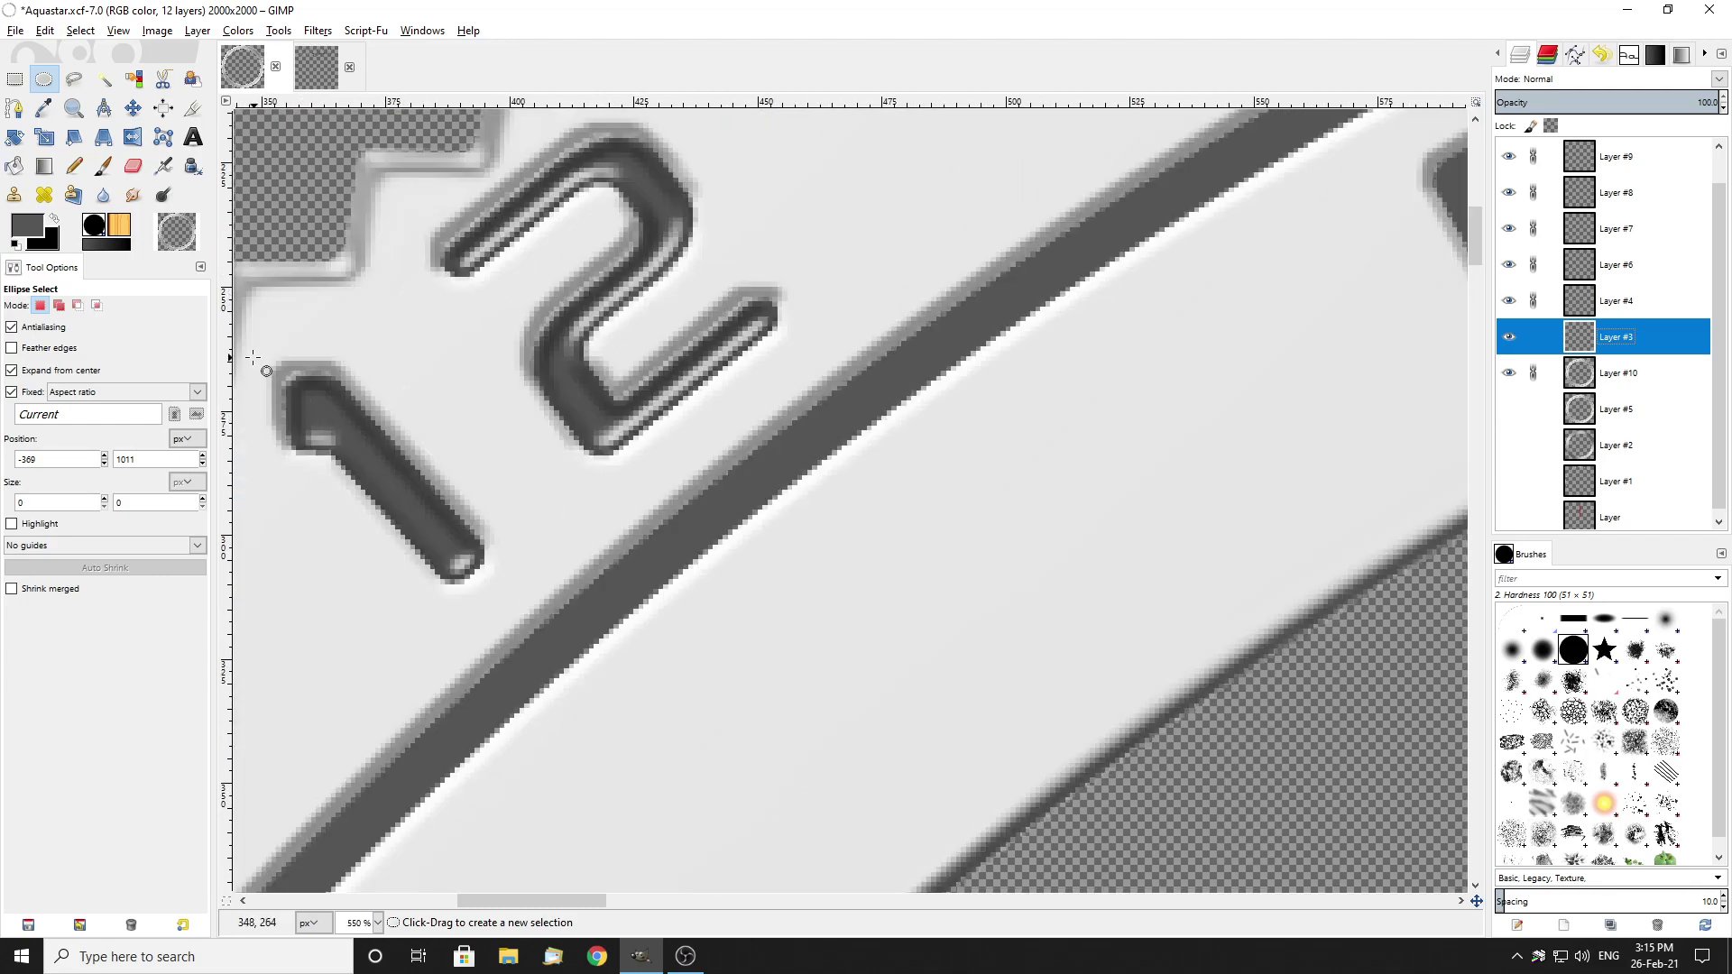
{"action": "scroll", "coordinate": [538, 474], "scroll_direction": "down", "scroll_amount": 5}
{"action": "scroll", "coordinate": [495, 525], "scroll_direction": "down", "scroll_amount": 4}
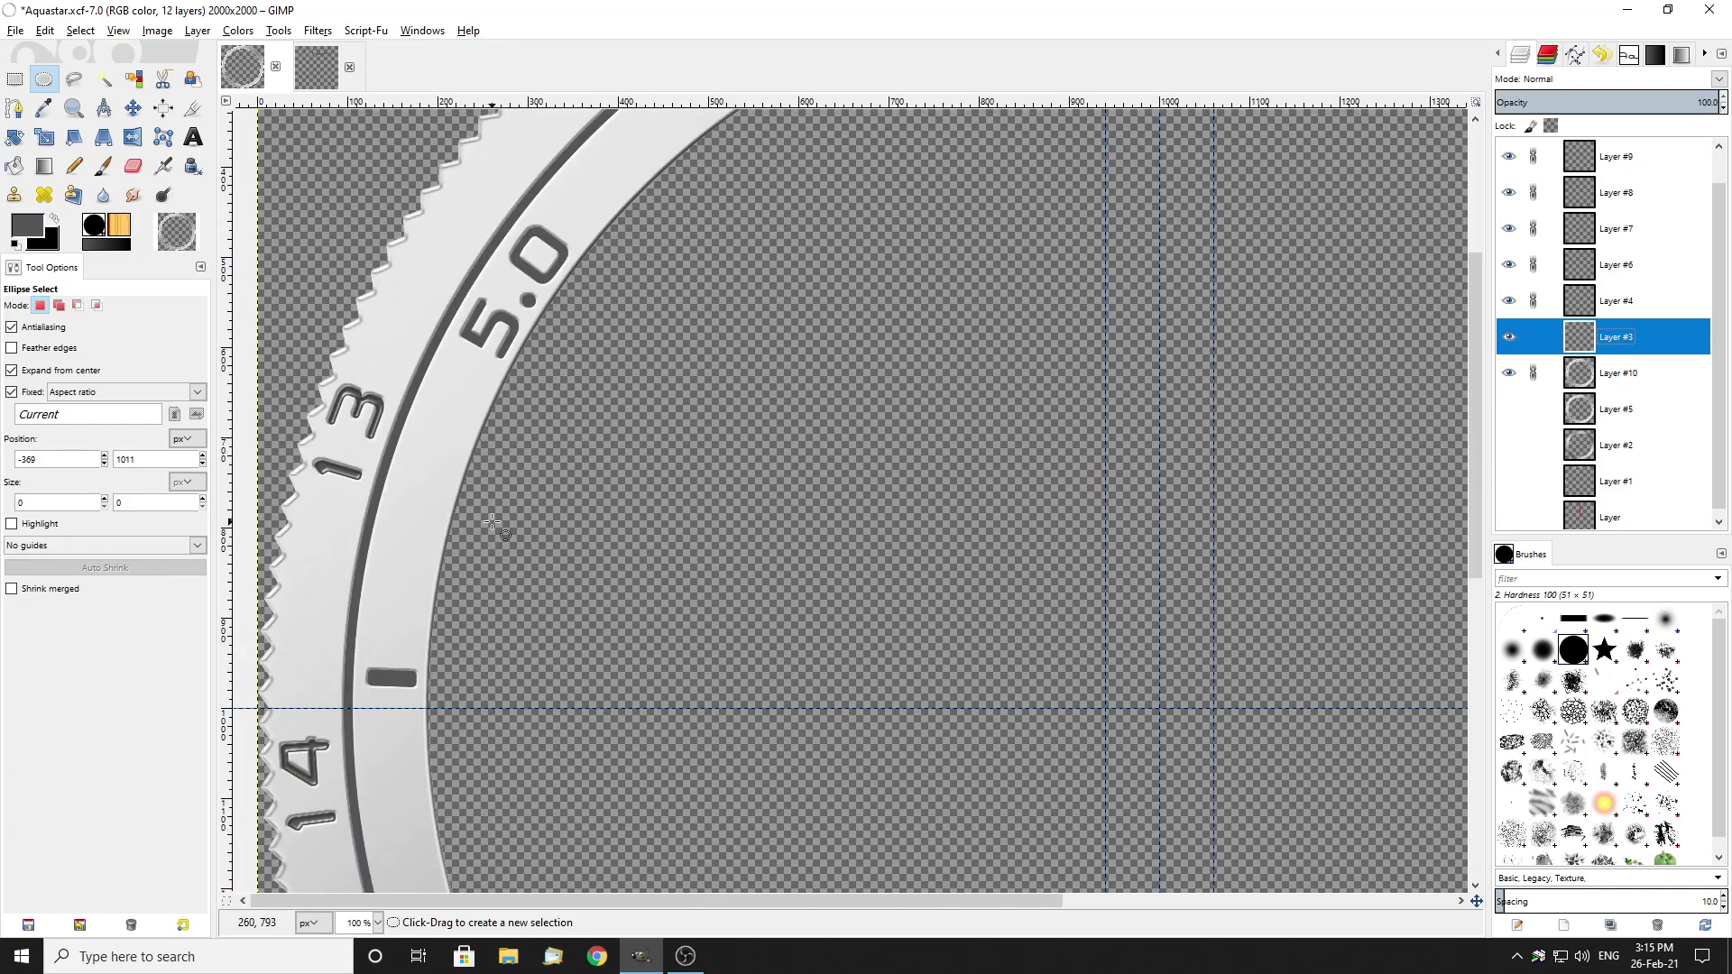
{"action": "scroll", "coordinate": [550, 538], "scroll_direction": "up", "scroll_amount": 5}
Step: Check what Layer #4 contains and repeat the last Bevel and Emboss on it
{"action": "left_click", "coordinate": [1654, 294]}
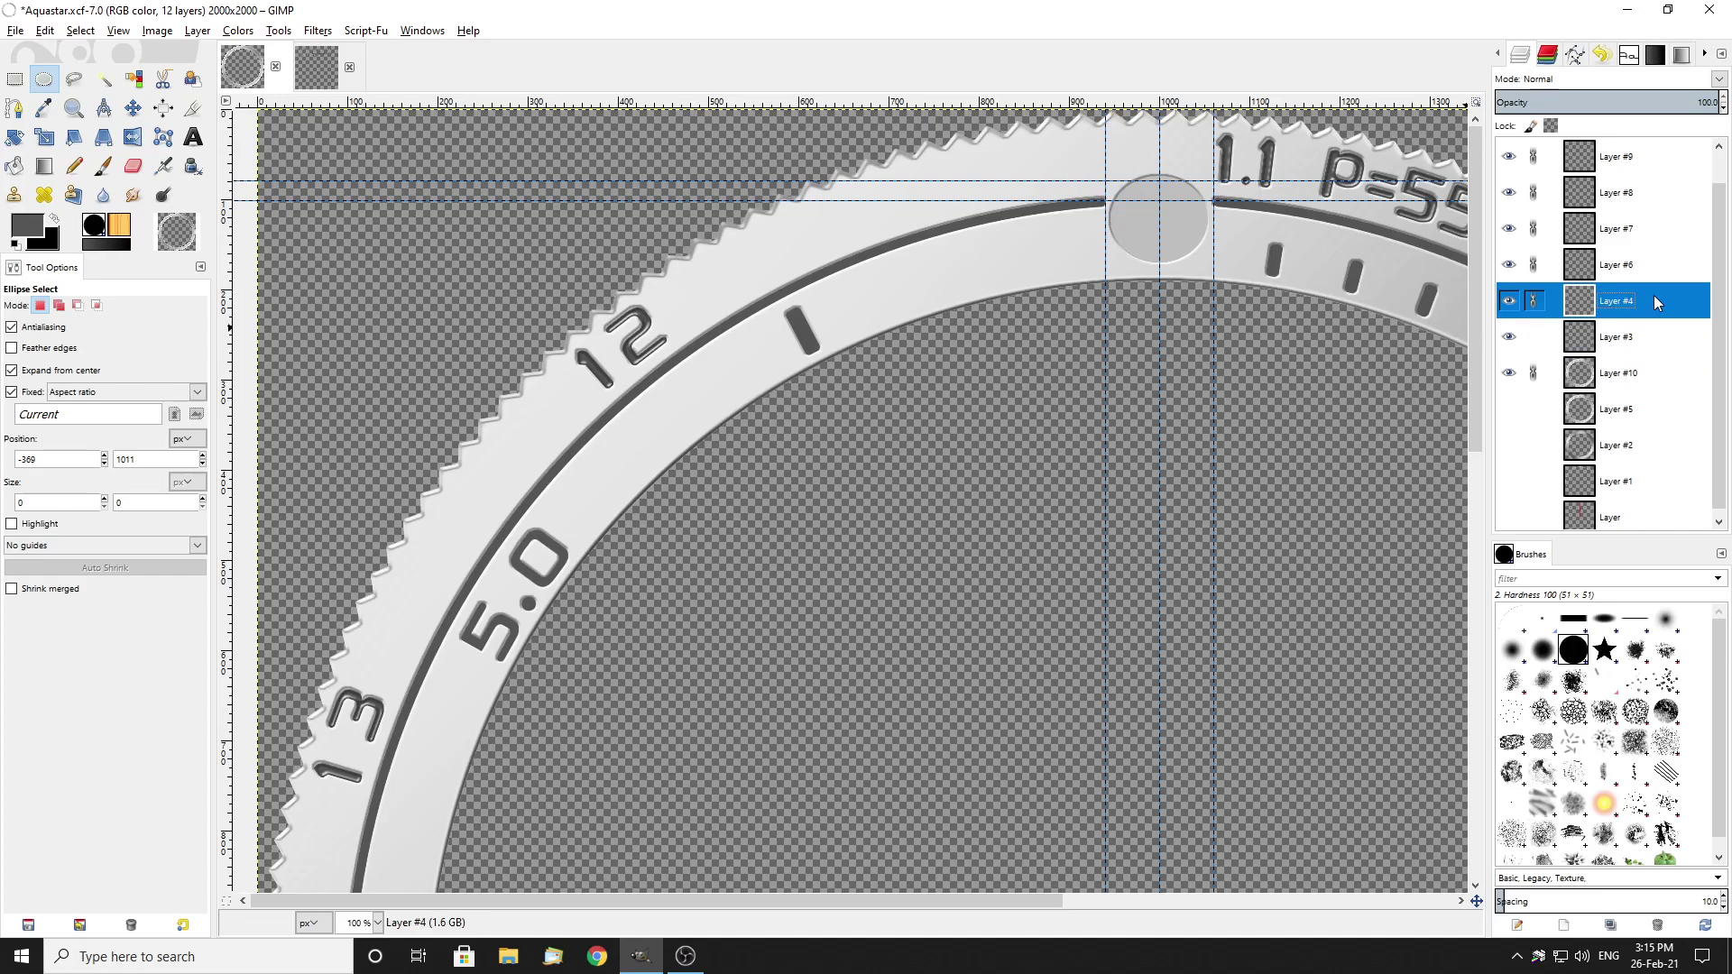
{"action": "left_click", "coordinate": [1508, 300]}
{"action": "left_click", "coordinate": [1508, 300]}
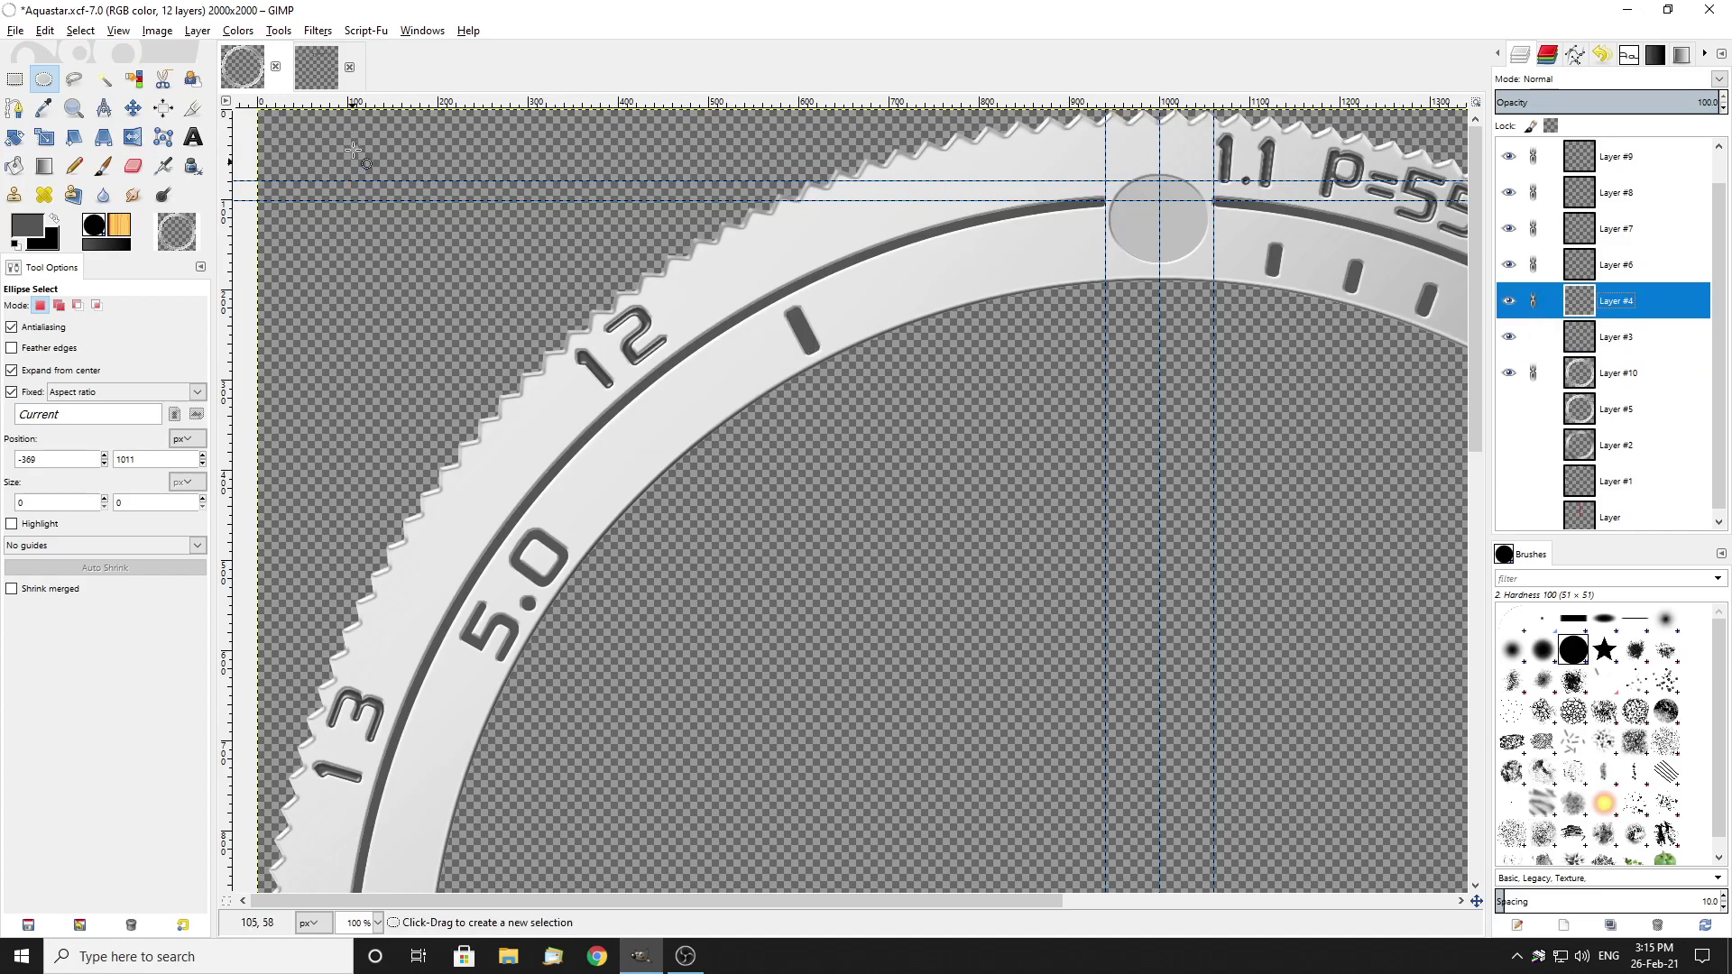
{"action": "left_click", "coordinate": [320, 31]}
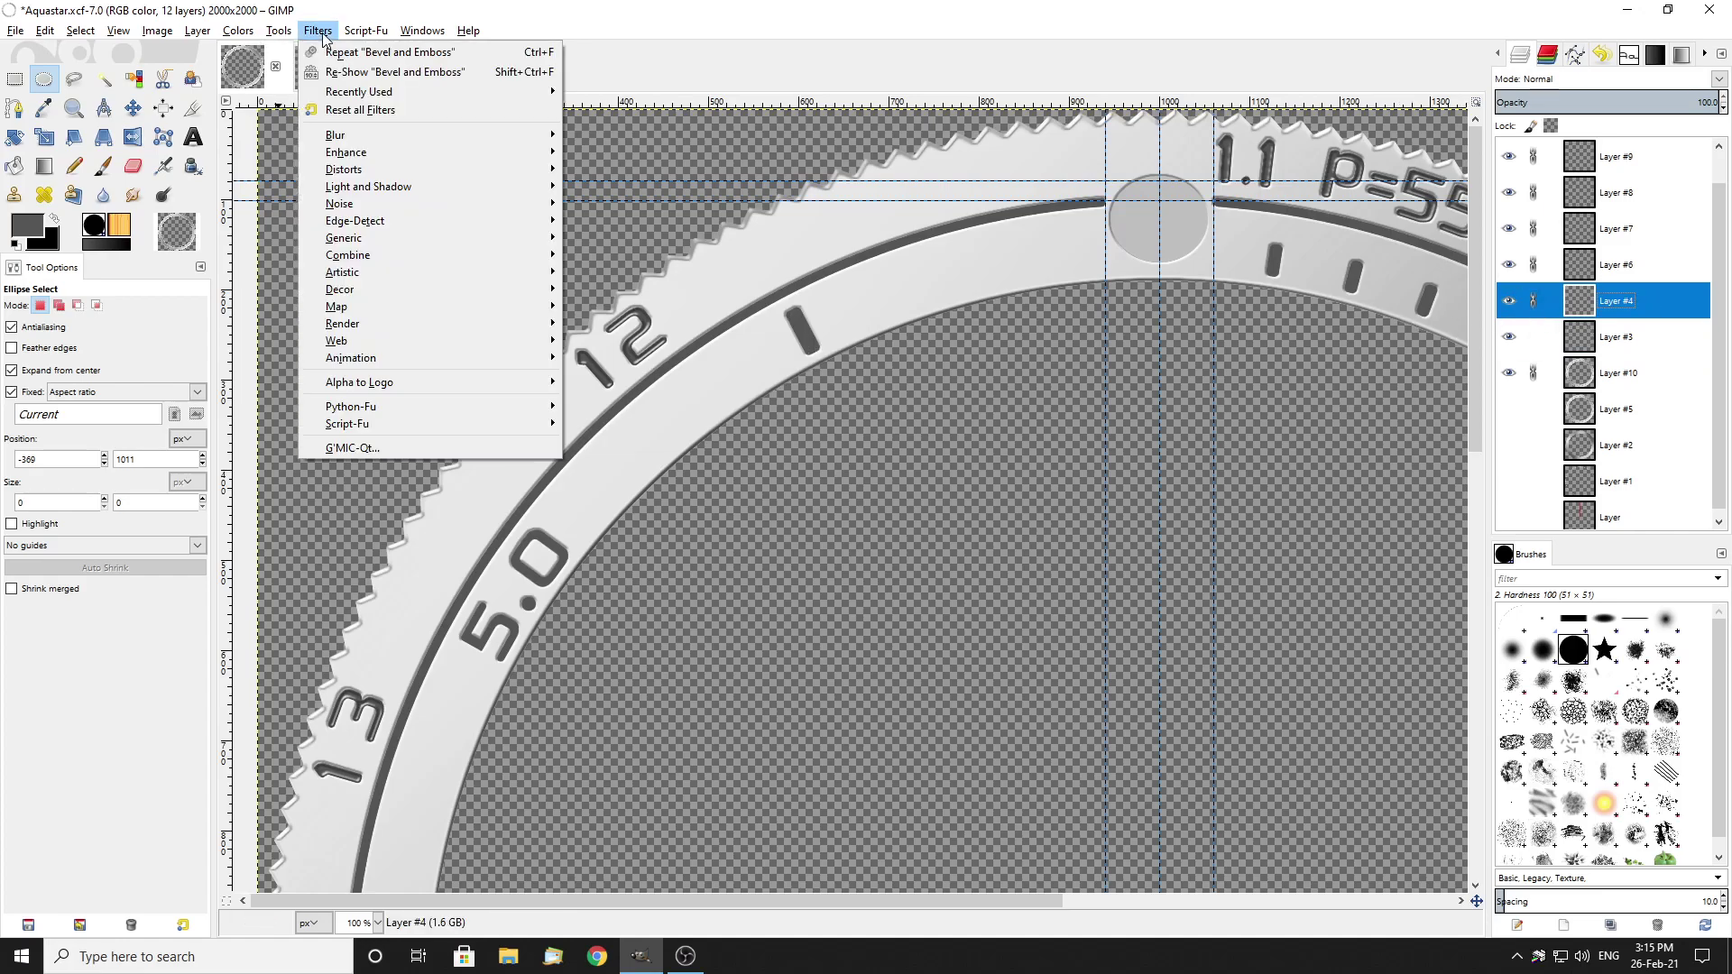
{"action": "left_click", "coordinate": [394, 52]}
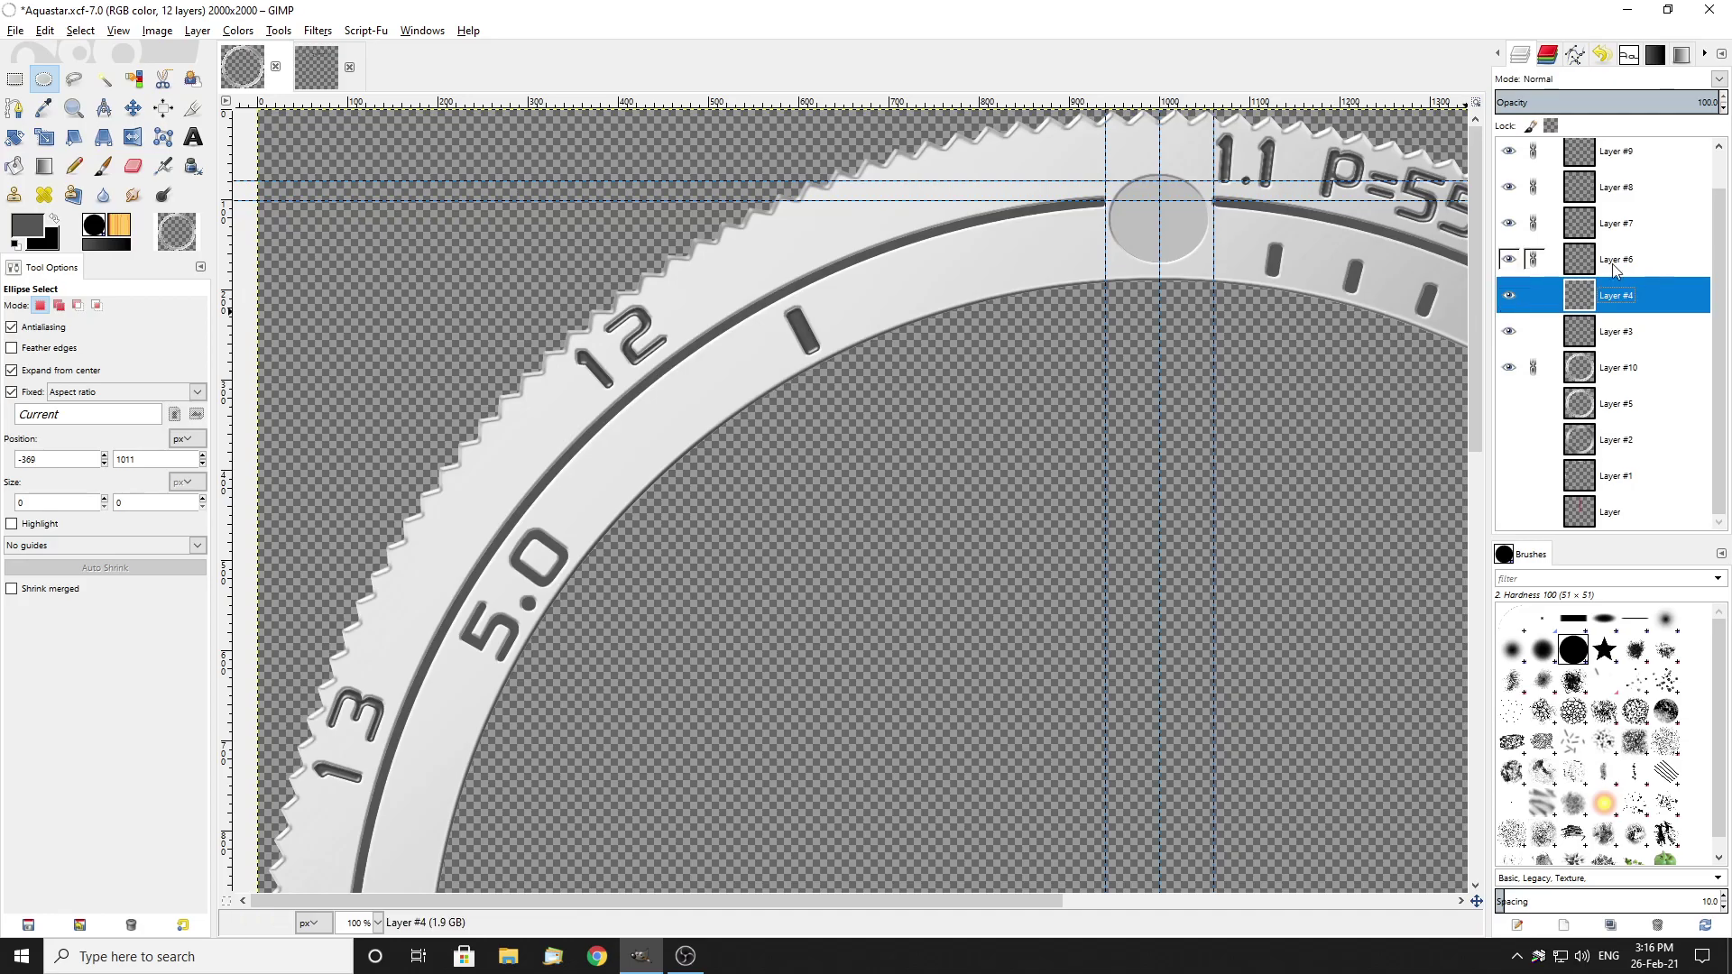
Step: Repeat the last Bevel and Emboss on Layer #6, which holds the short tick marks
{"action": "left_click", "coordinate": [1533, 295]}
{"action": "left_click", "coordinate": [1542, 268]}
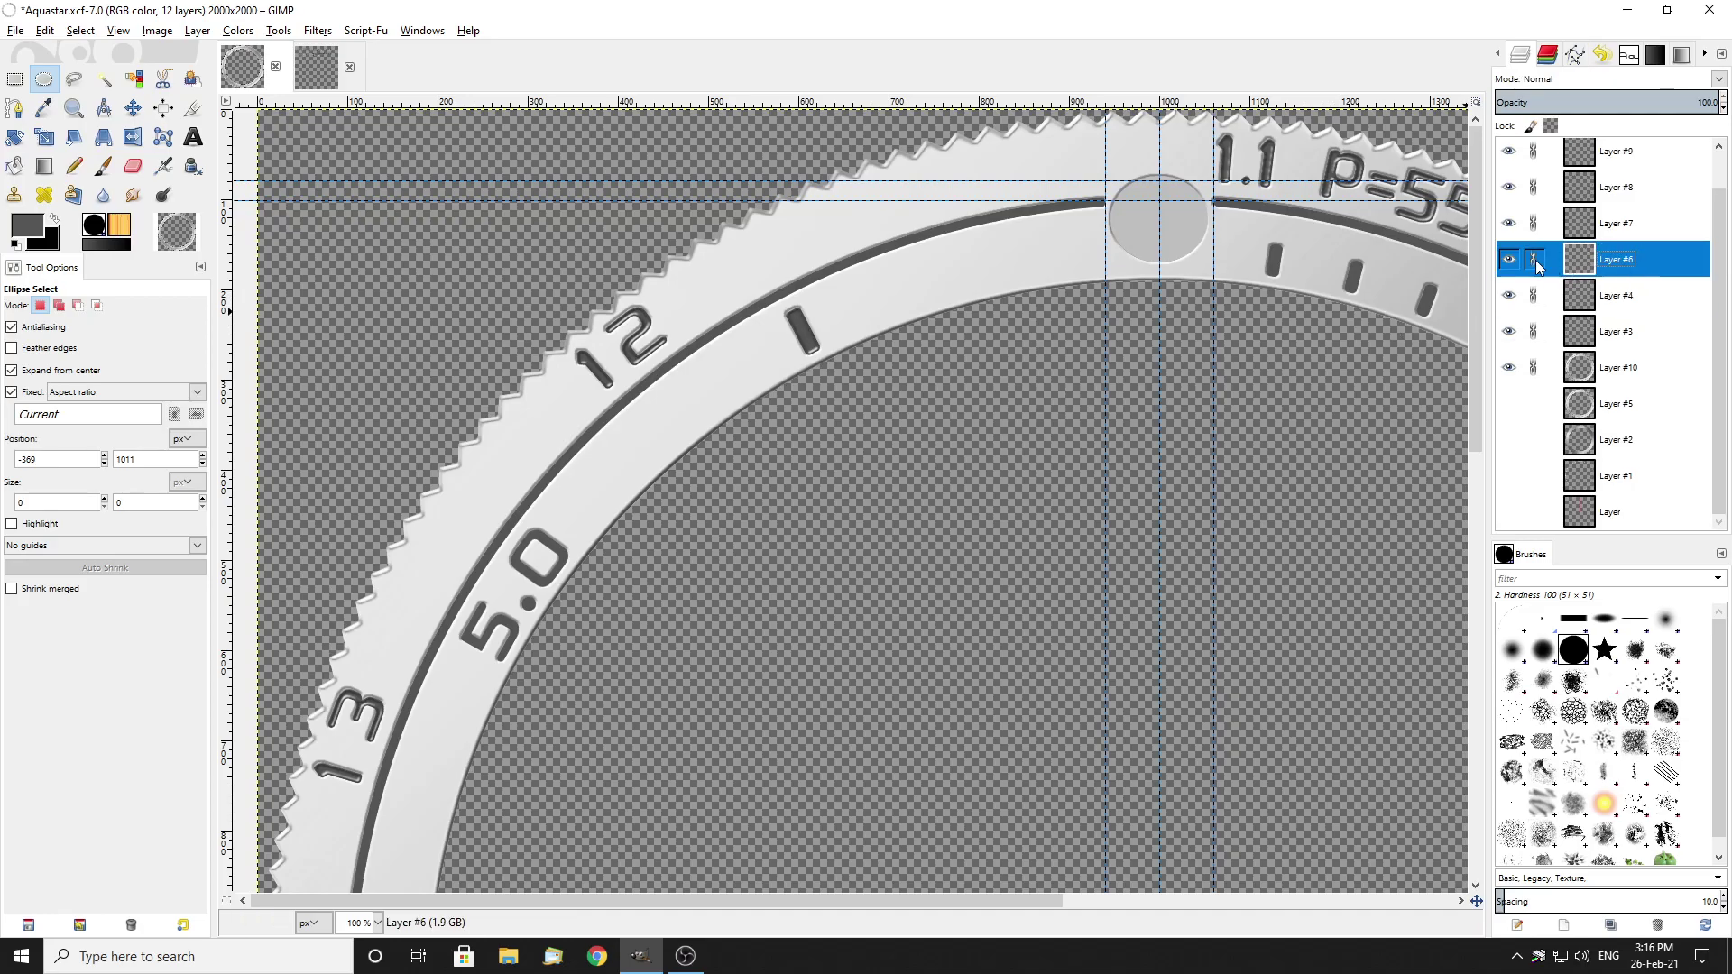
{"action": "scroll", "coordinate": [1065, 302], "scroll_direction": "down", "scroll_amount": 2, "text": "ctrl"}
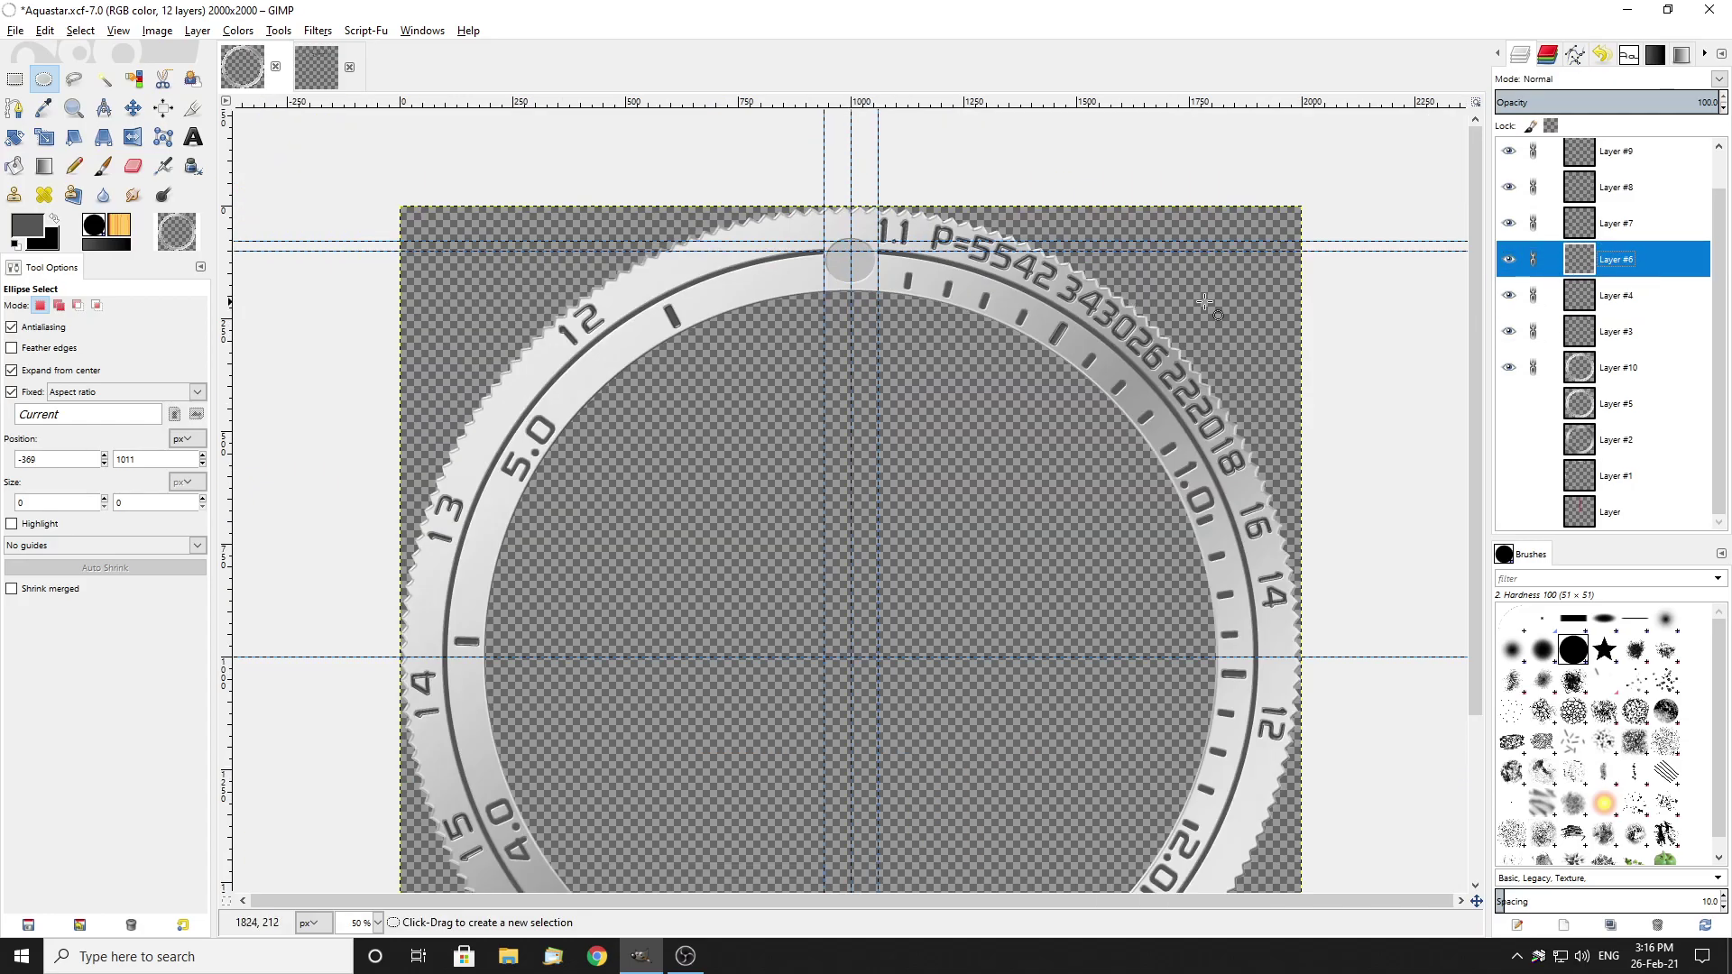
{"action": "scroll", "coordinate": [1096, 302], "scroll_direction": "up", "scroll_amount": 2, "text": "ctrl"}
{"action": "scroll", "coordinate": [1096, 302], "scroll_direction": "up", "scroll_amount": 3}
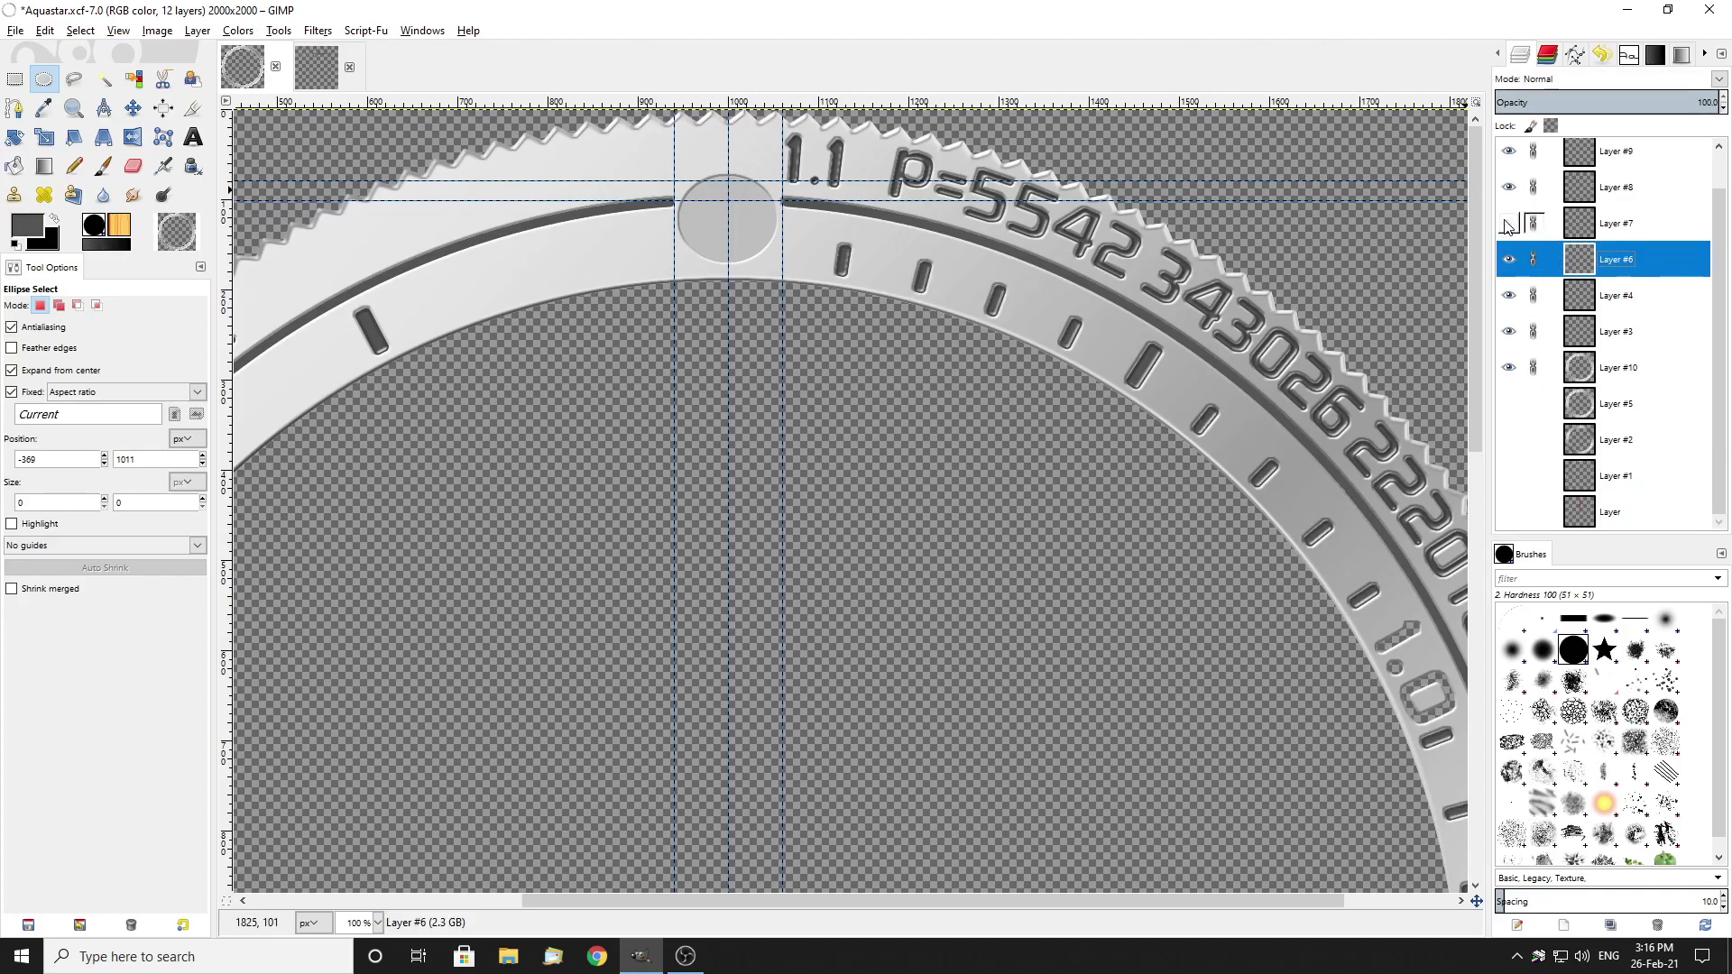
Step: Repeat the last Bevel and Emboss on Layer #7, which holds the inner-scale numerals
{"action": "left_click", "coordinate": [1635, 227]}
{"action": "scroll", "coordinate": [1407, 613], "scroll_direction": "down", "scroll_amount": 1}
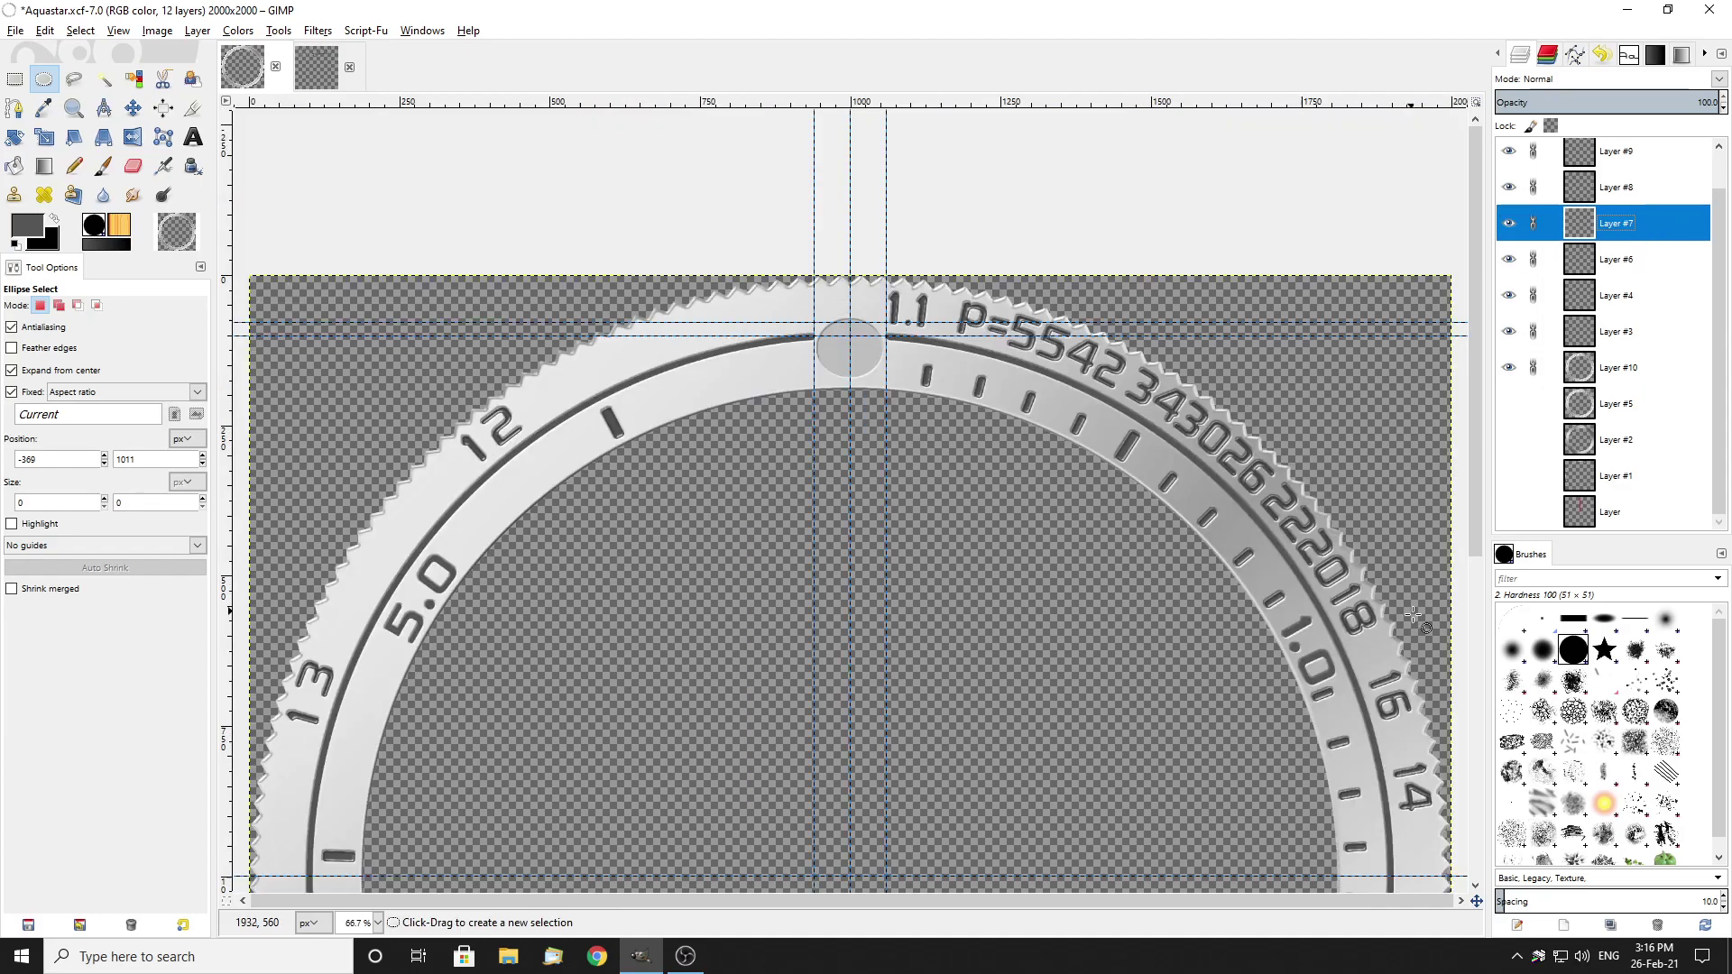
{"action": "scroll", "coordinate": [1403, 613], "scroll_direction": "up", "scroll_amount": 2}
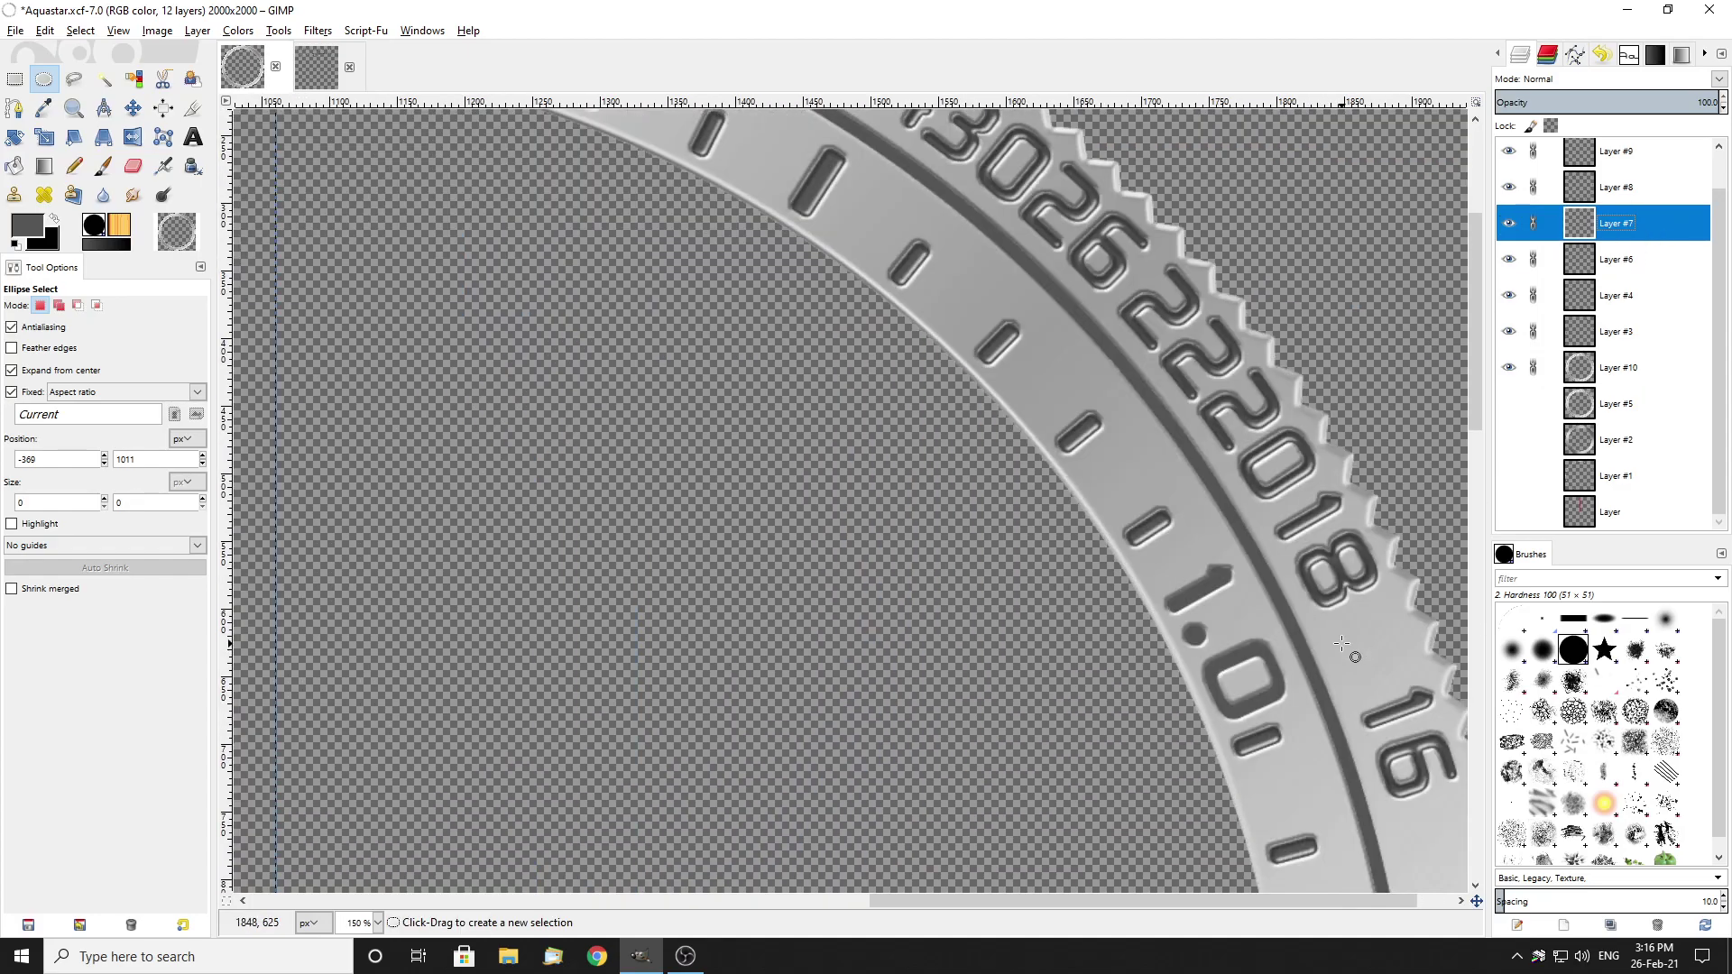
{"action": "key", "text": "ctrl+f"}
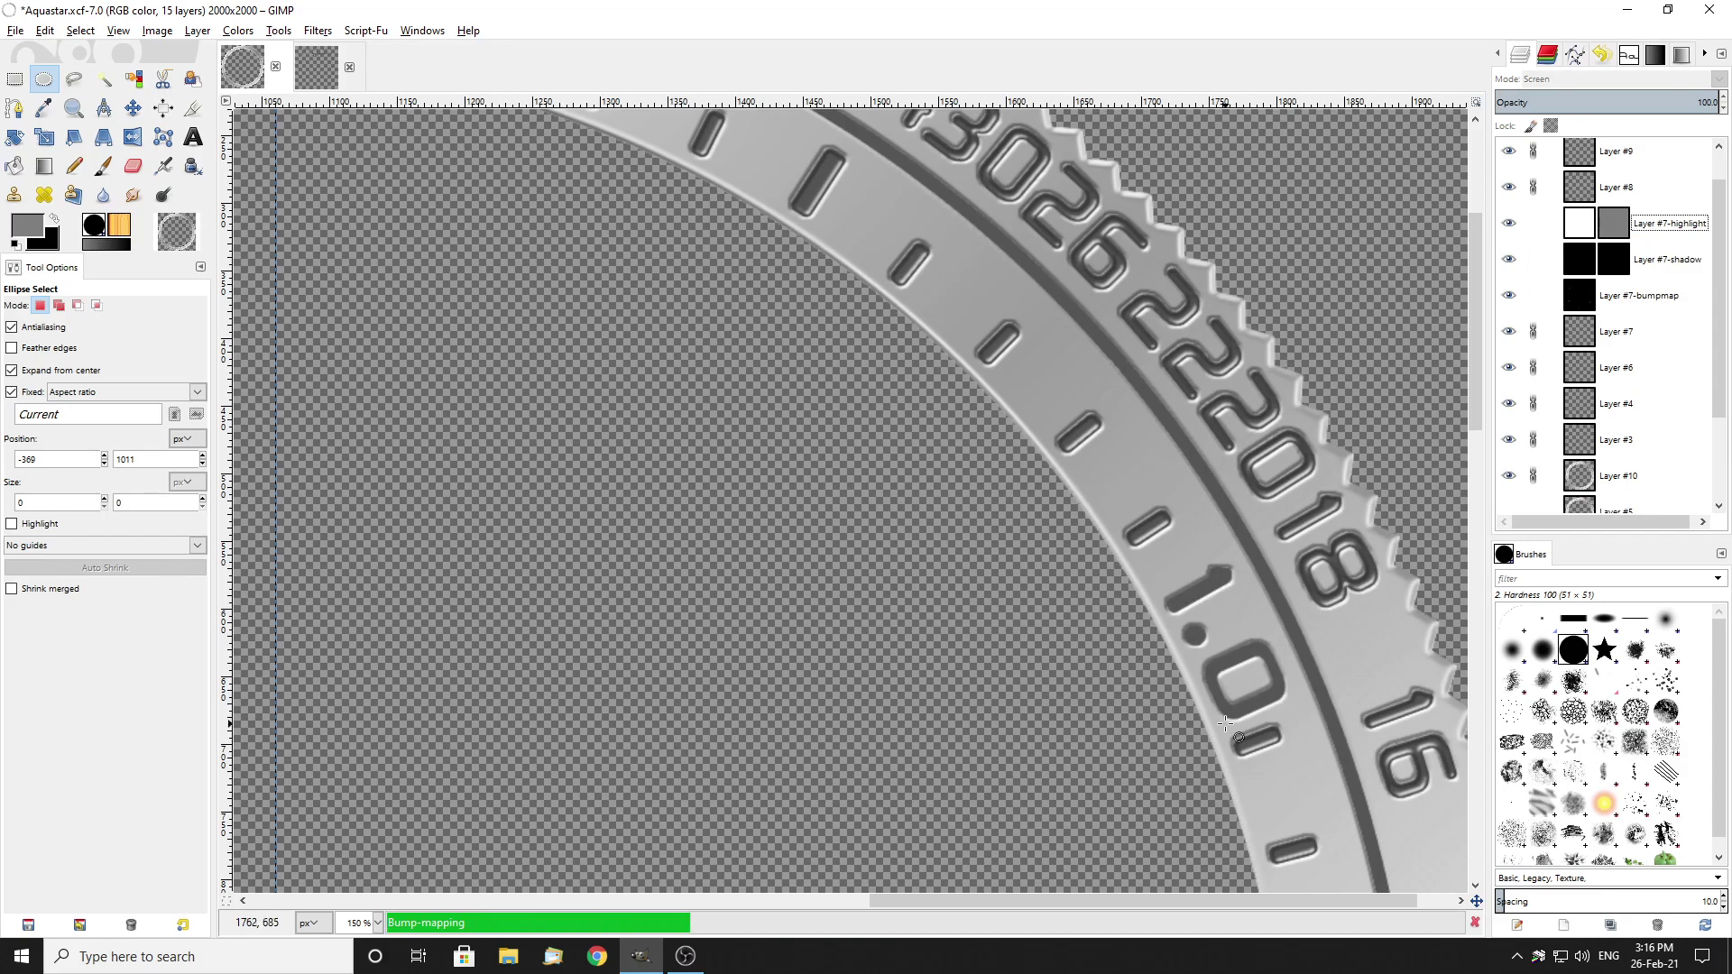
Step: Check the bevelled '1.0' up close, and repeat the last Bevel and Emboss on Layer #8, the ring line
{"action": "scroll", "coordinate": [1193, 594], "scroll_direction": "up", "scroll_amount": 3}
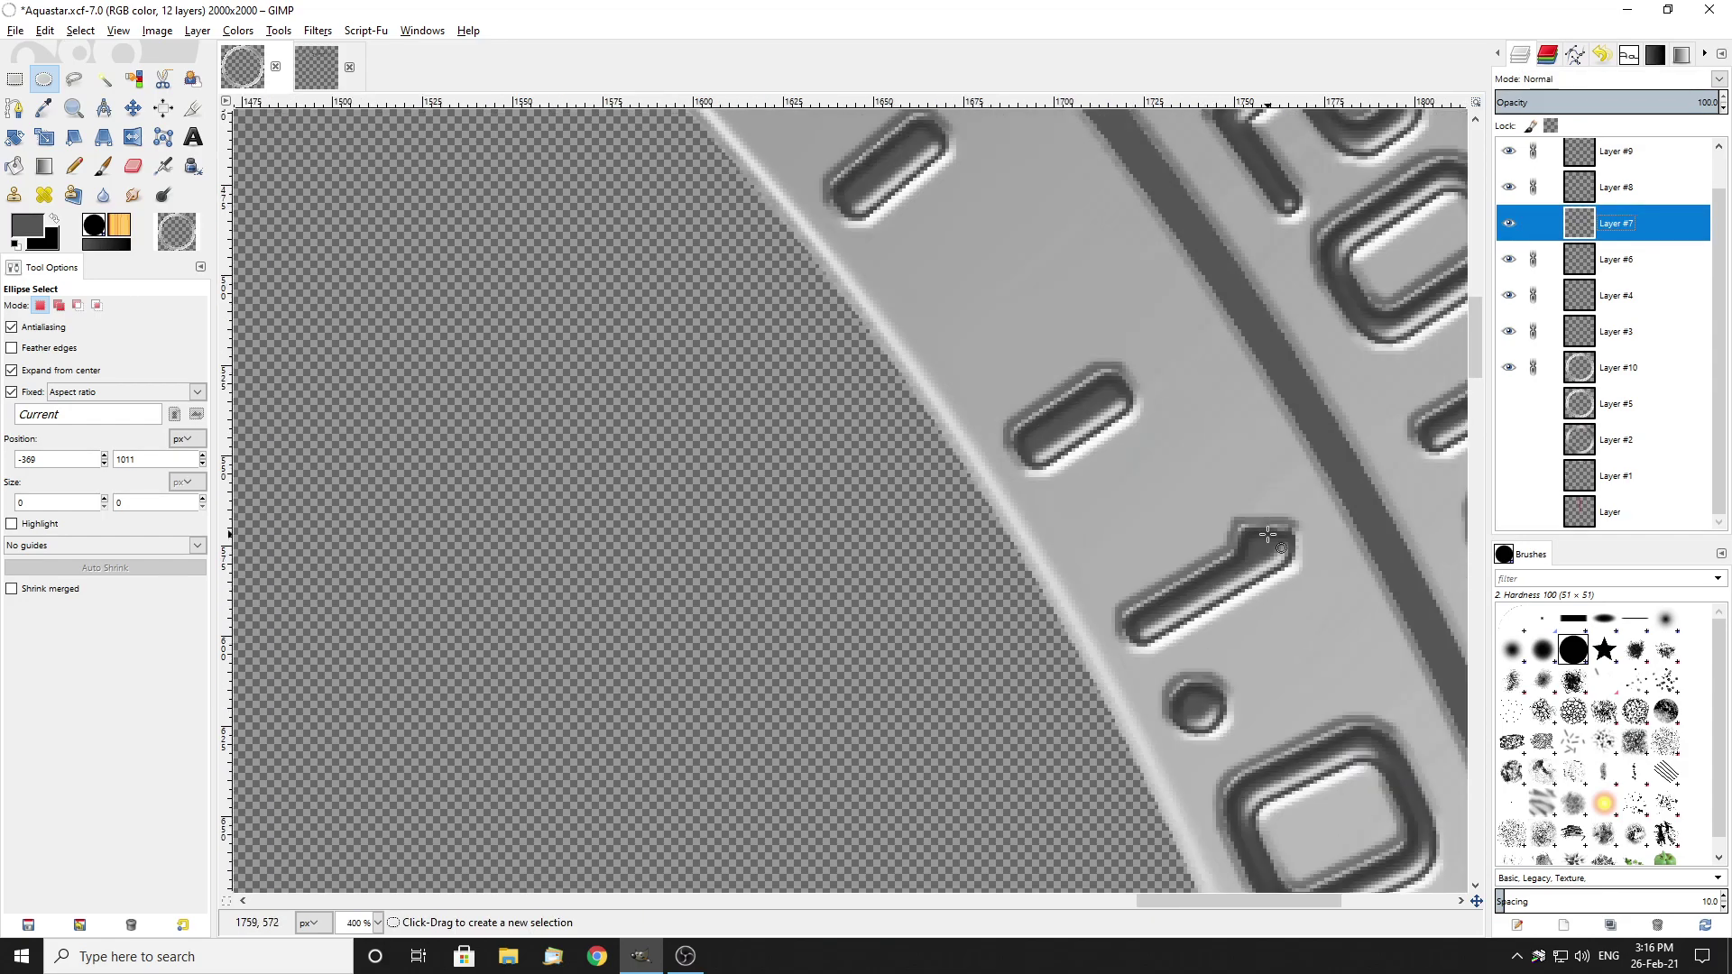
{"action": "scroll", "coordinate": [1085, 414], "scroll_direction": "down", "scroll_amount": 2}
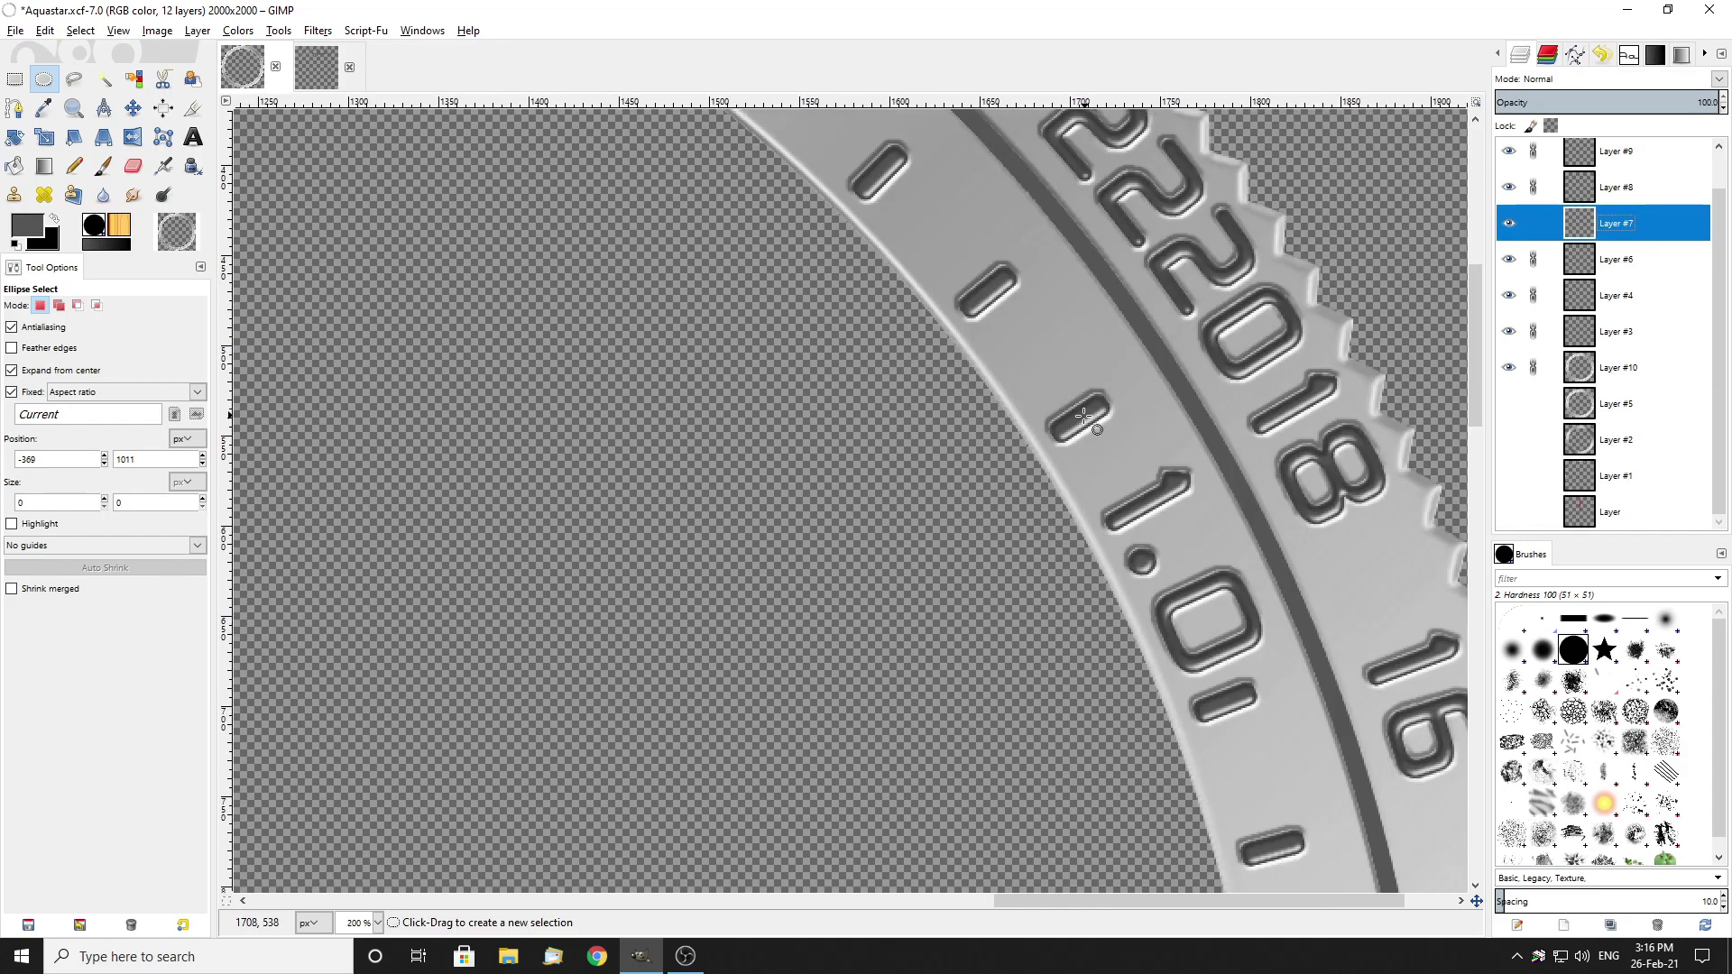
{"action": "scroll", "coordinate": [1531, 226], "scroll_direction": "up", "scroll_amount": 1}
{"action": "left_click", "coordinate": [1508, 231]}
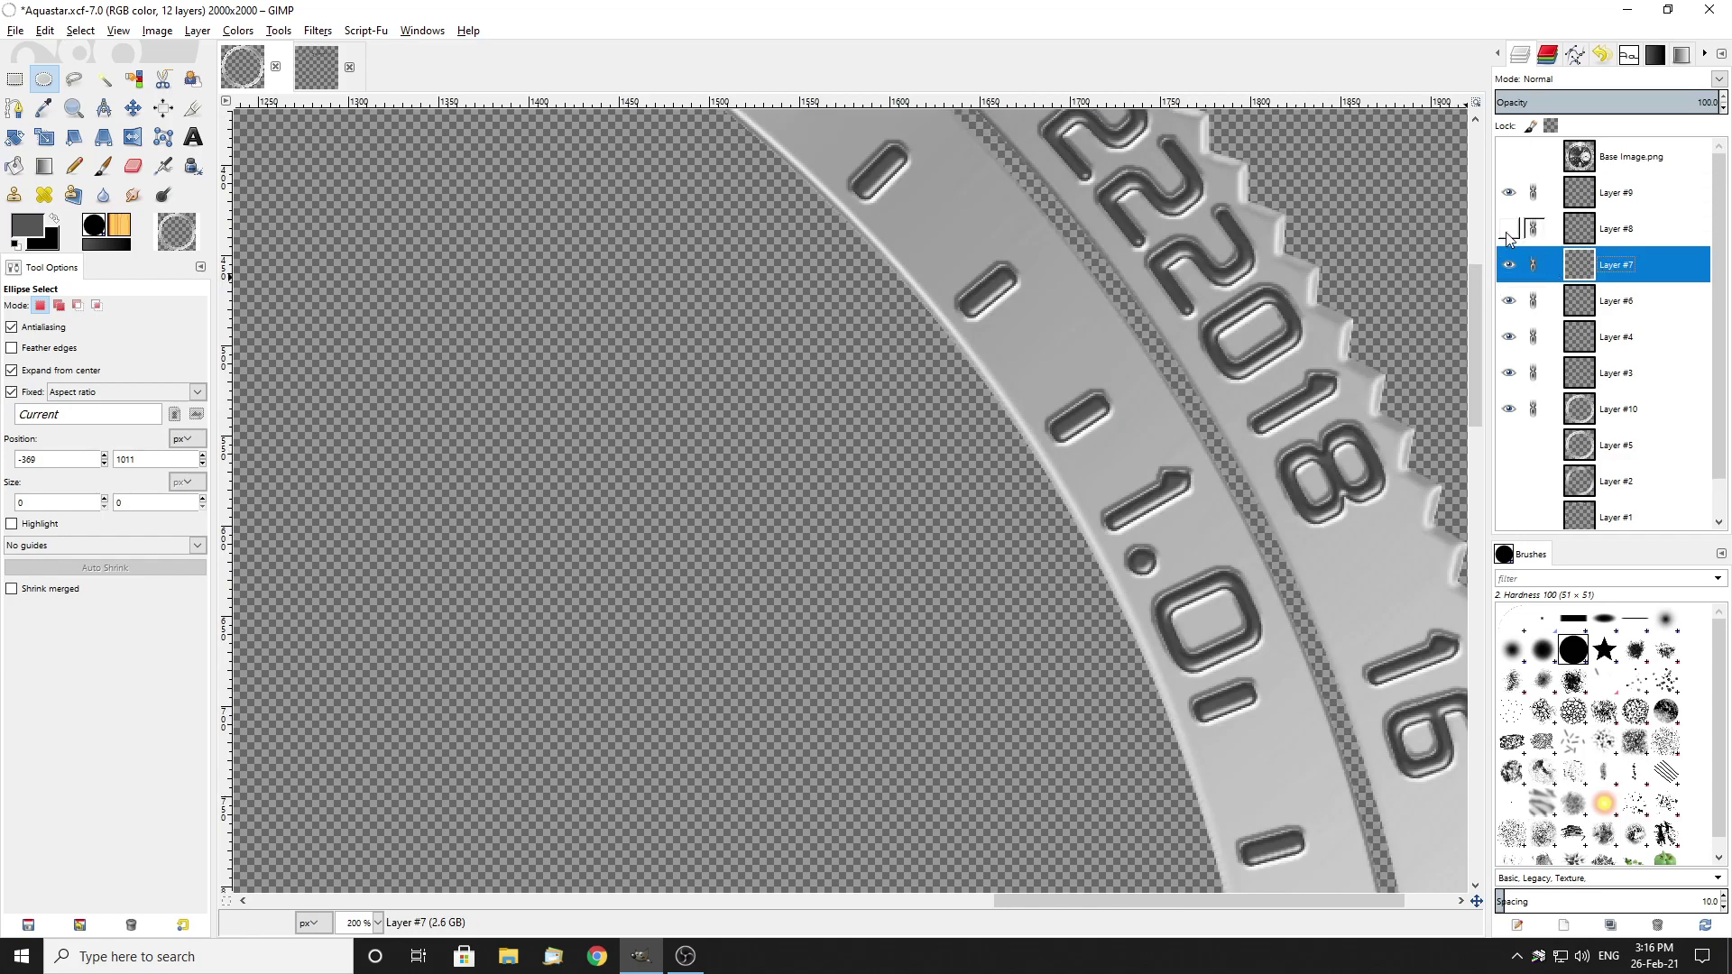
{"action": "left_click", "coordinate": [1508, 231]}
{"action": "left_click", "coordinate": [1659, 230]}
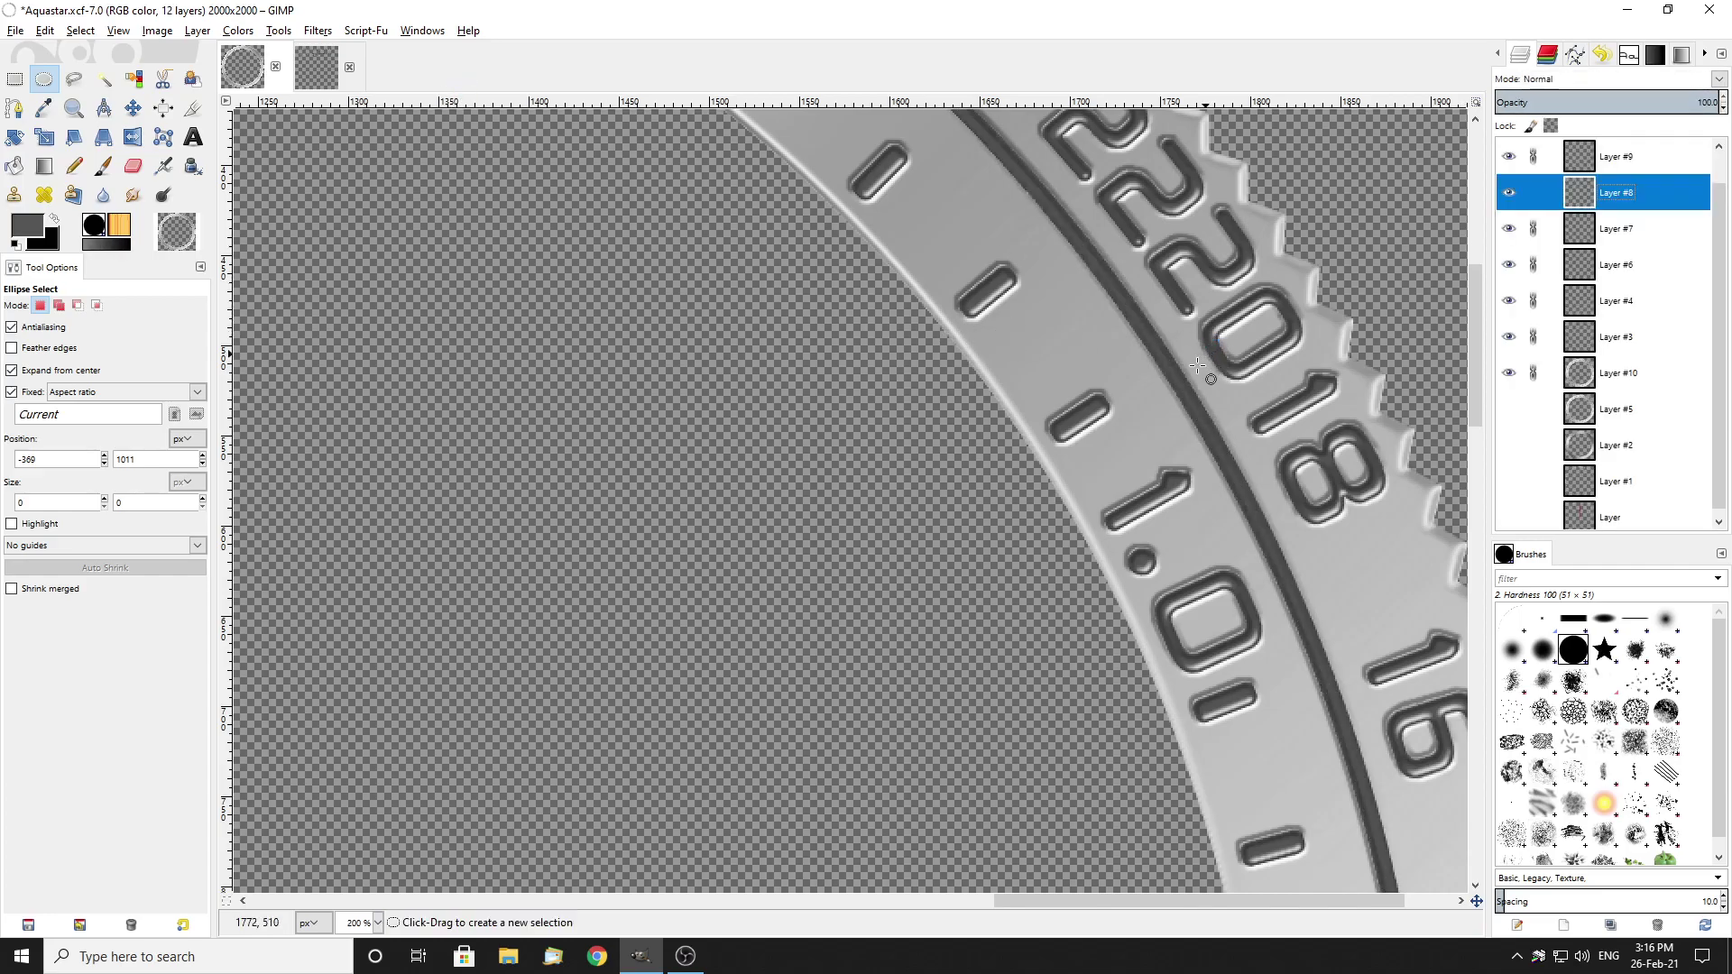
Step: Examine the bevelled ring line beside the circle at the top of the bezel, and the bezel as a whole
{"action": "scroll", "coordinate": [315, 312], "scroll_direction": "up", "scroll_amount": 5}
{"action": "key", "text": "1"}
{"action": "scroll", "coordinate": [416, 300], "scroll_direction": "up", "scroll_amount": 3}
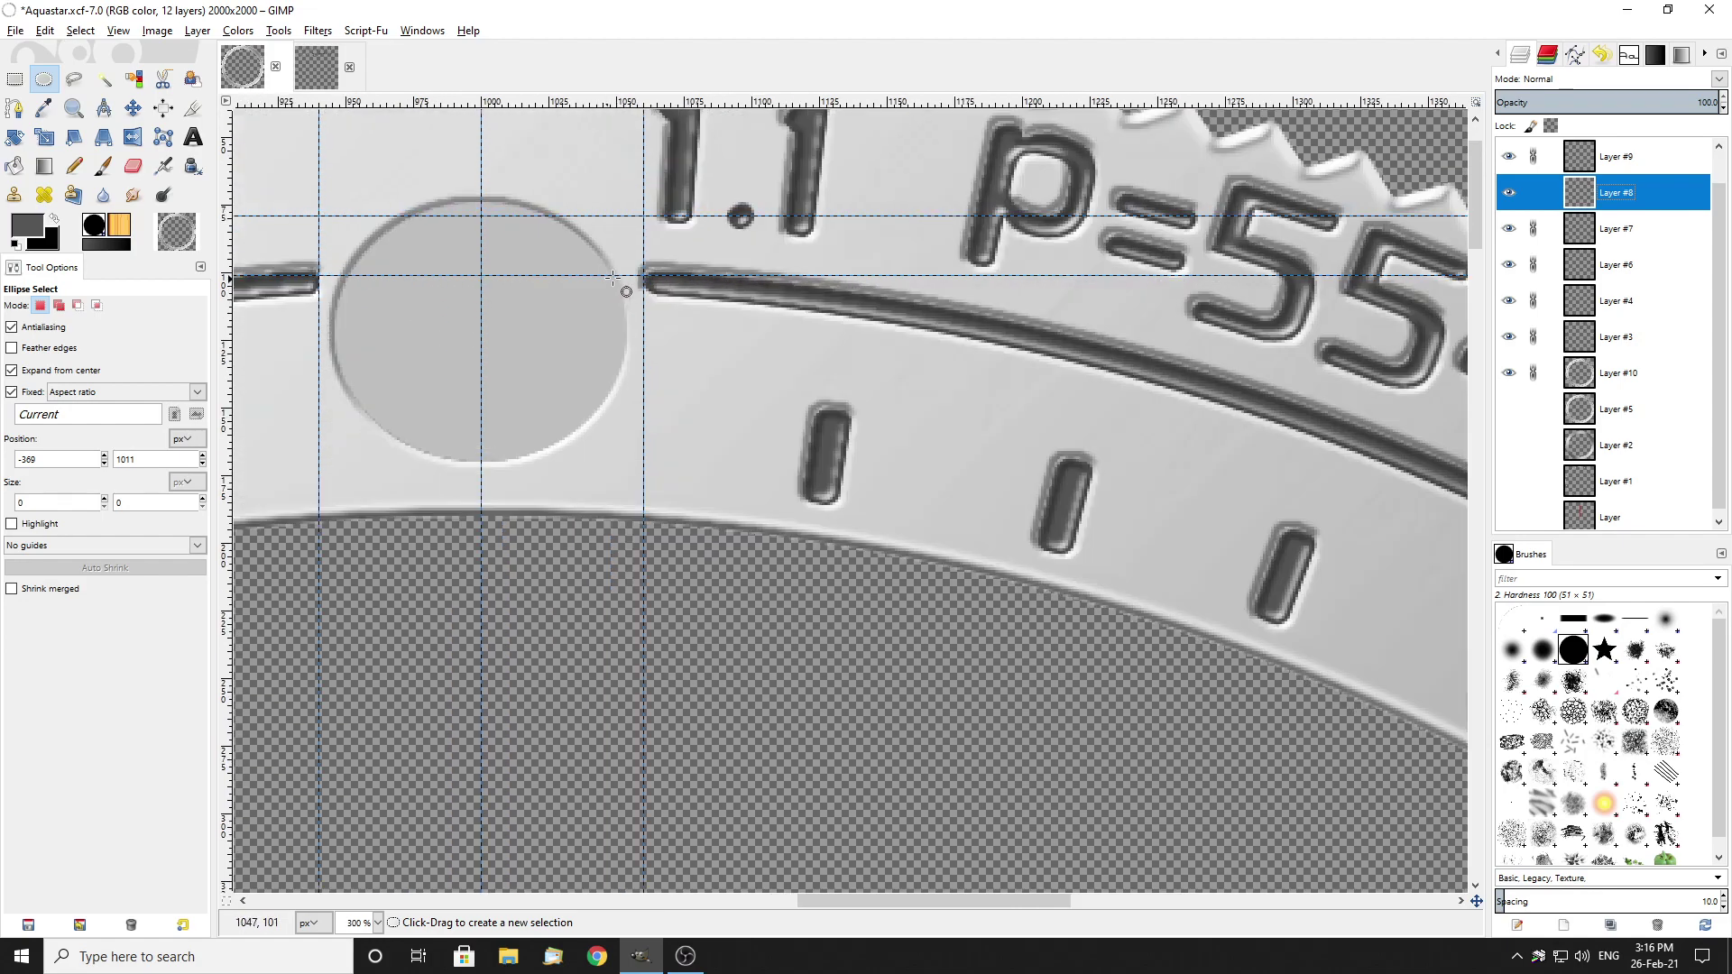
{"action": "scroll", "coordinate": [739, 282], "scroll_direction": "down", "scroll_amount": 2}
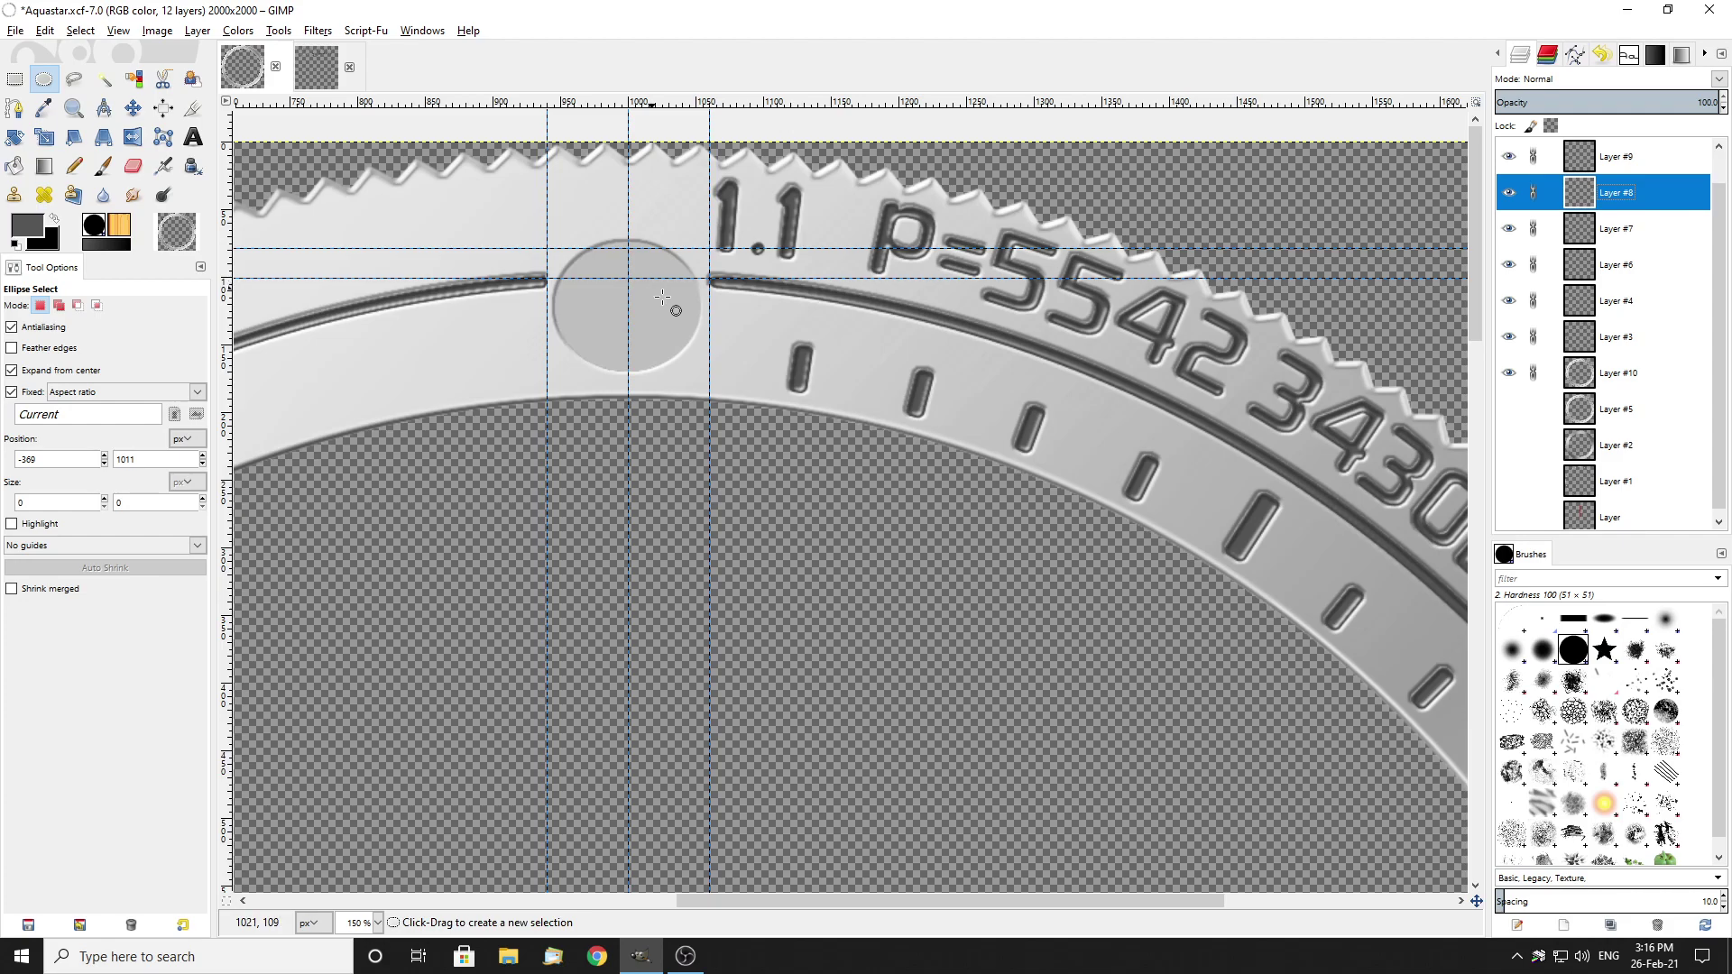
{"action": "scroll", "coordinate": [704, 316], "scroll_direction": "down", "scroll_amount": 3}
{"action": "scroll", "coordinate": [767, 332], "scroll_direction": "down", "scroll_amount": 3}
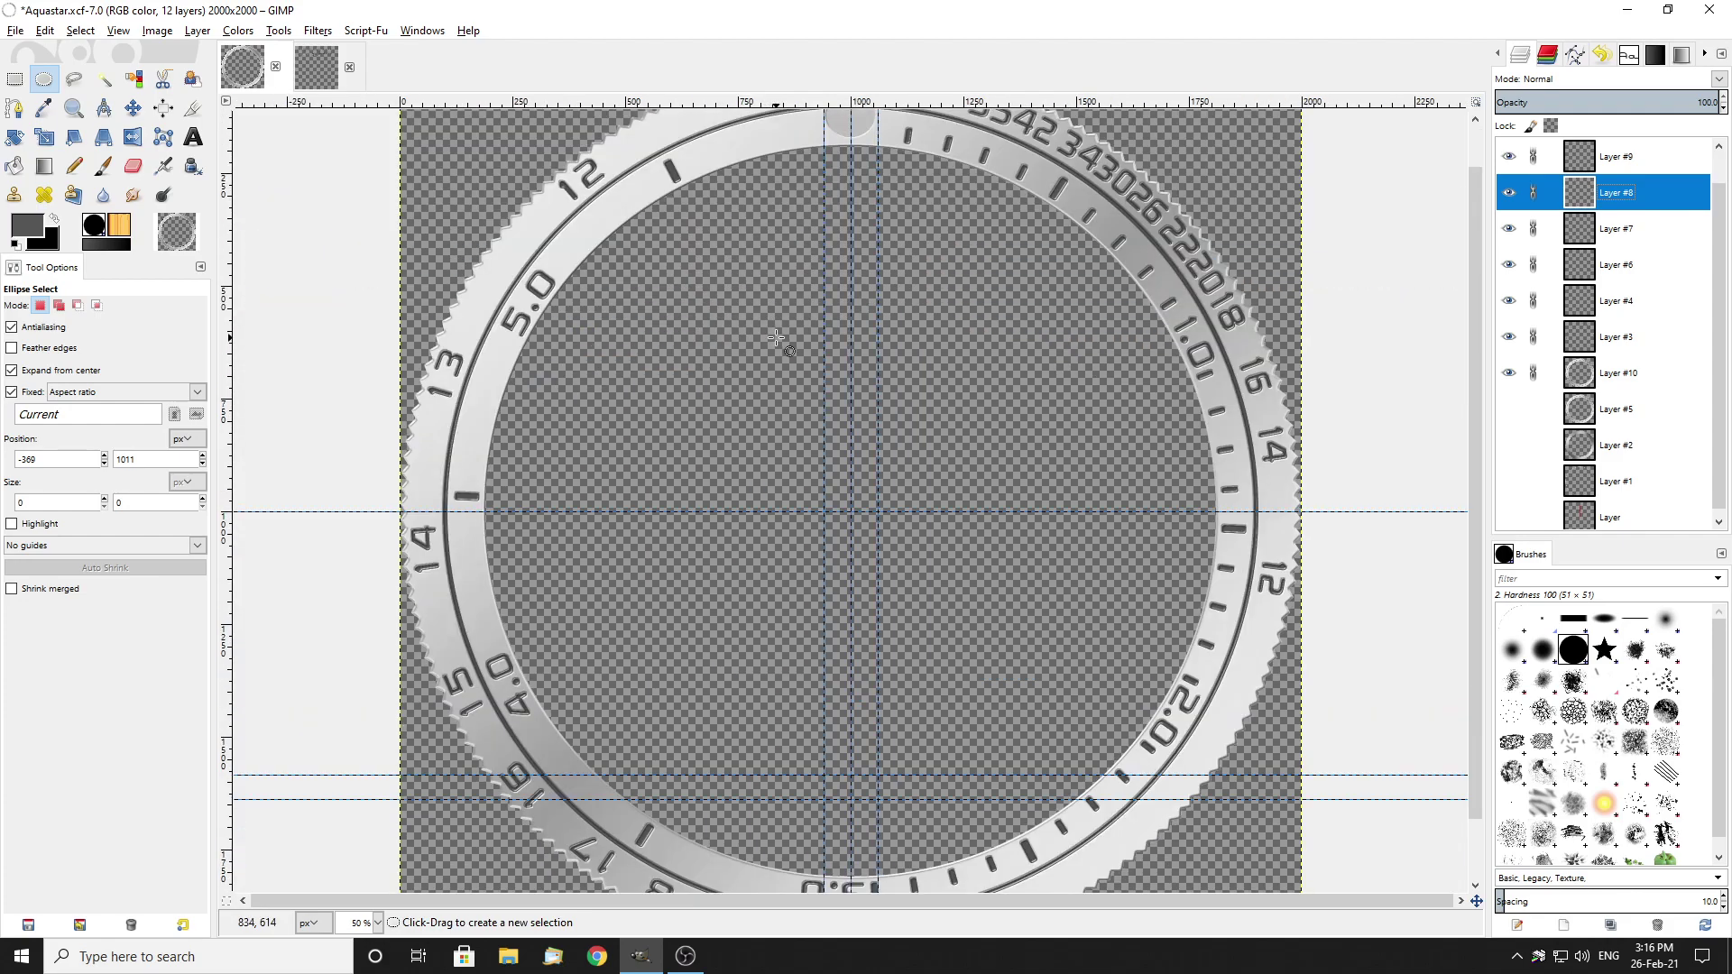